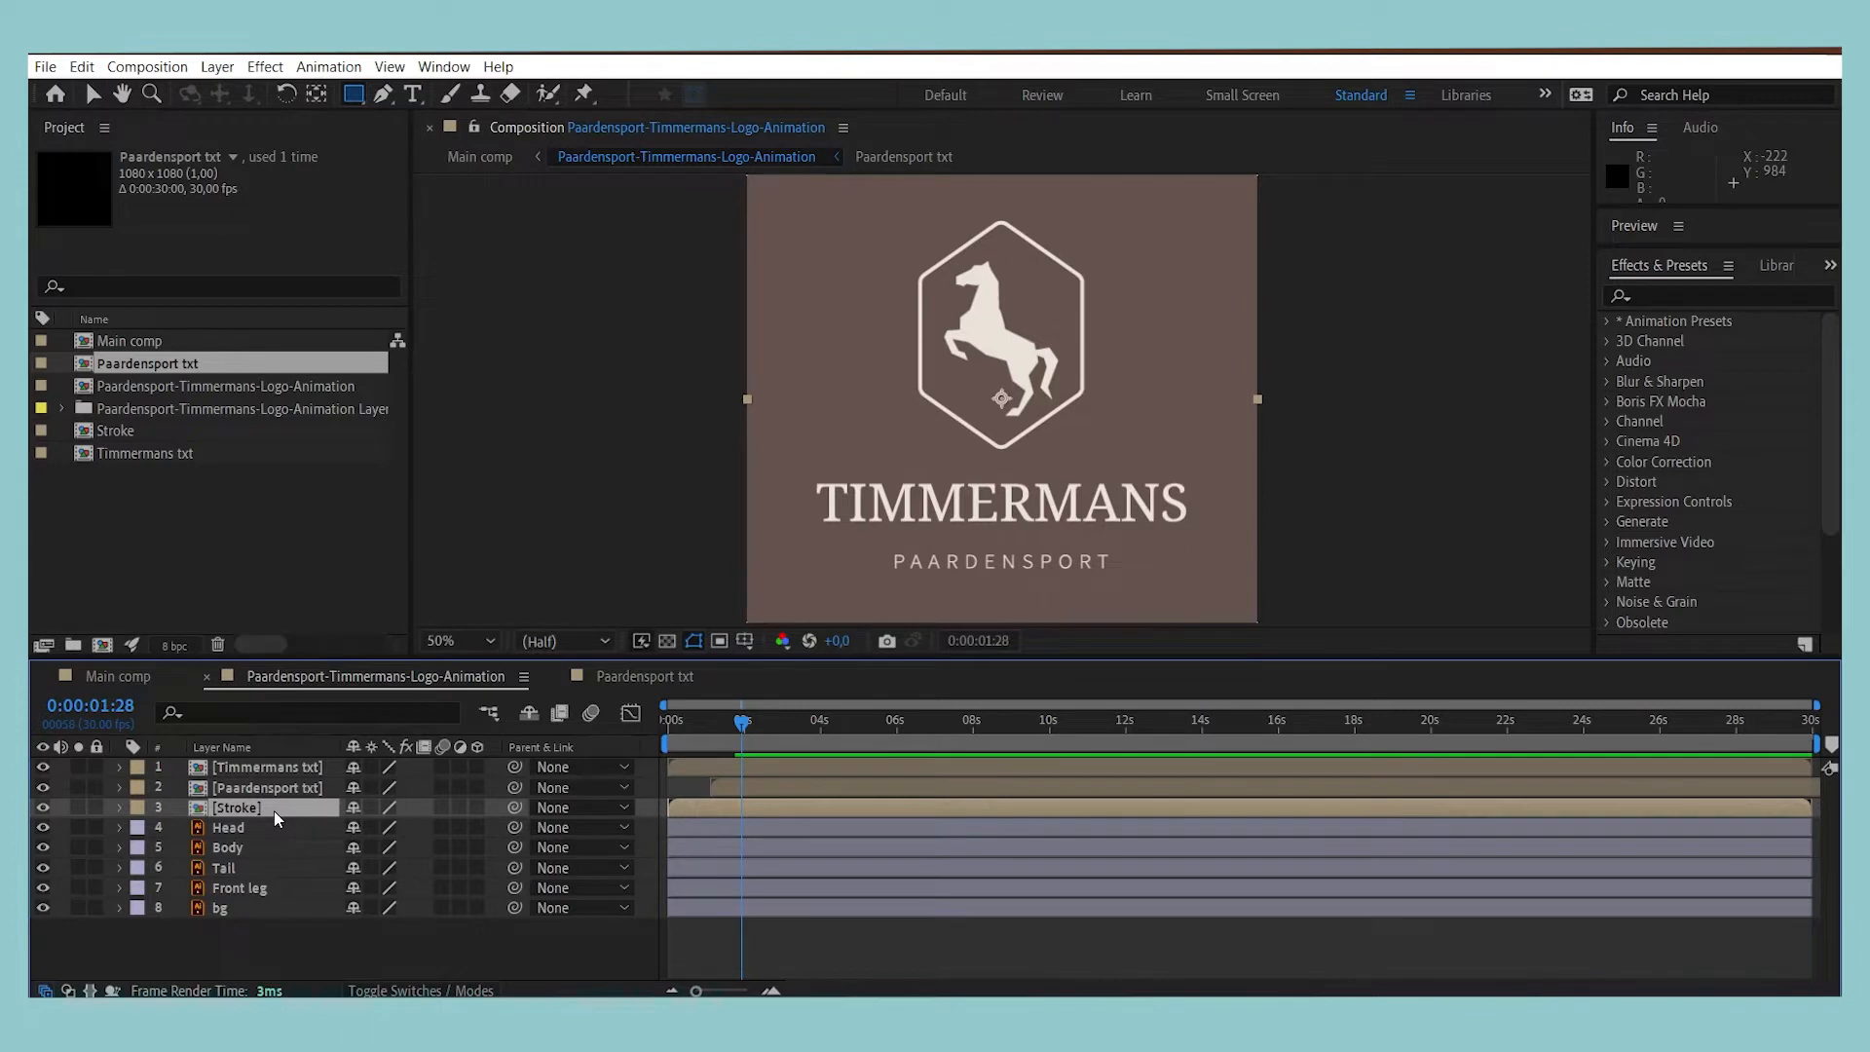
Step: Open the Stroke composition at its first frame and set the Pen tool's shape fill to None
double_click(273, 810)
left_click_drag(776, 729, 590, 734)
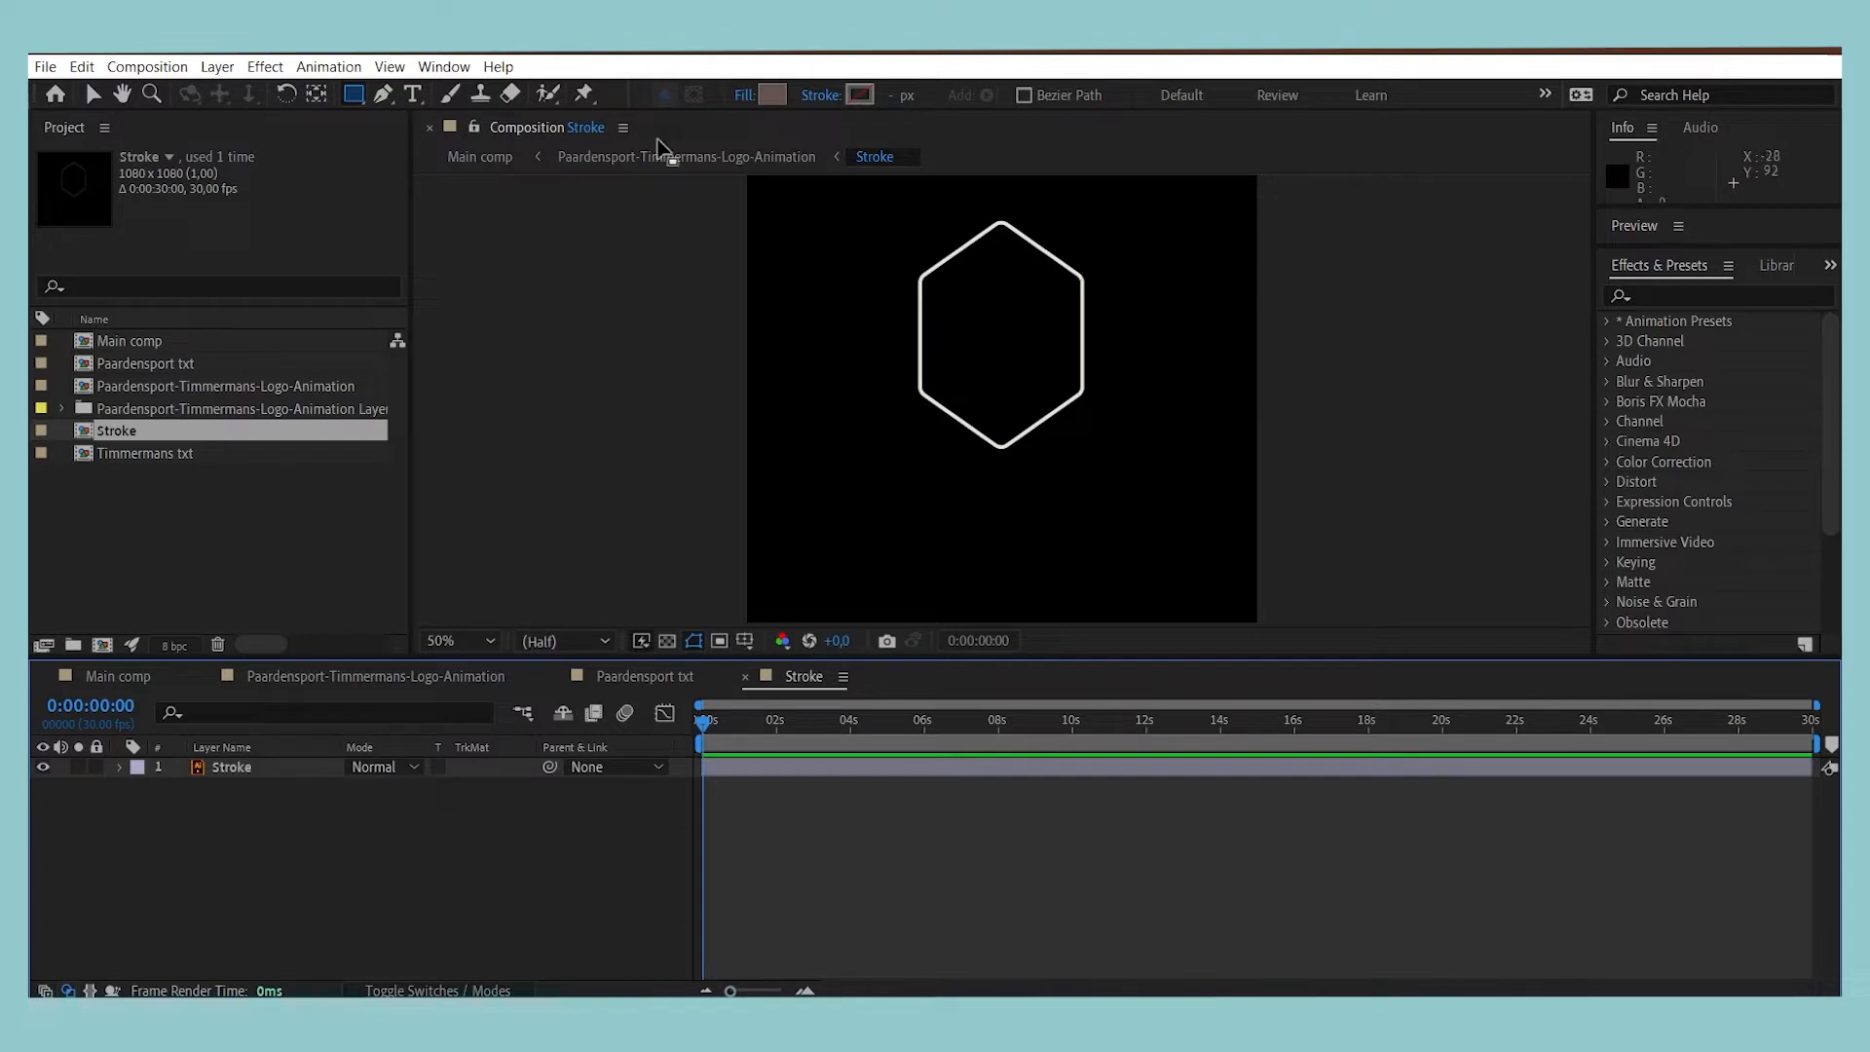
left_click(382, 94)
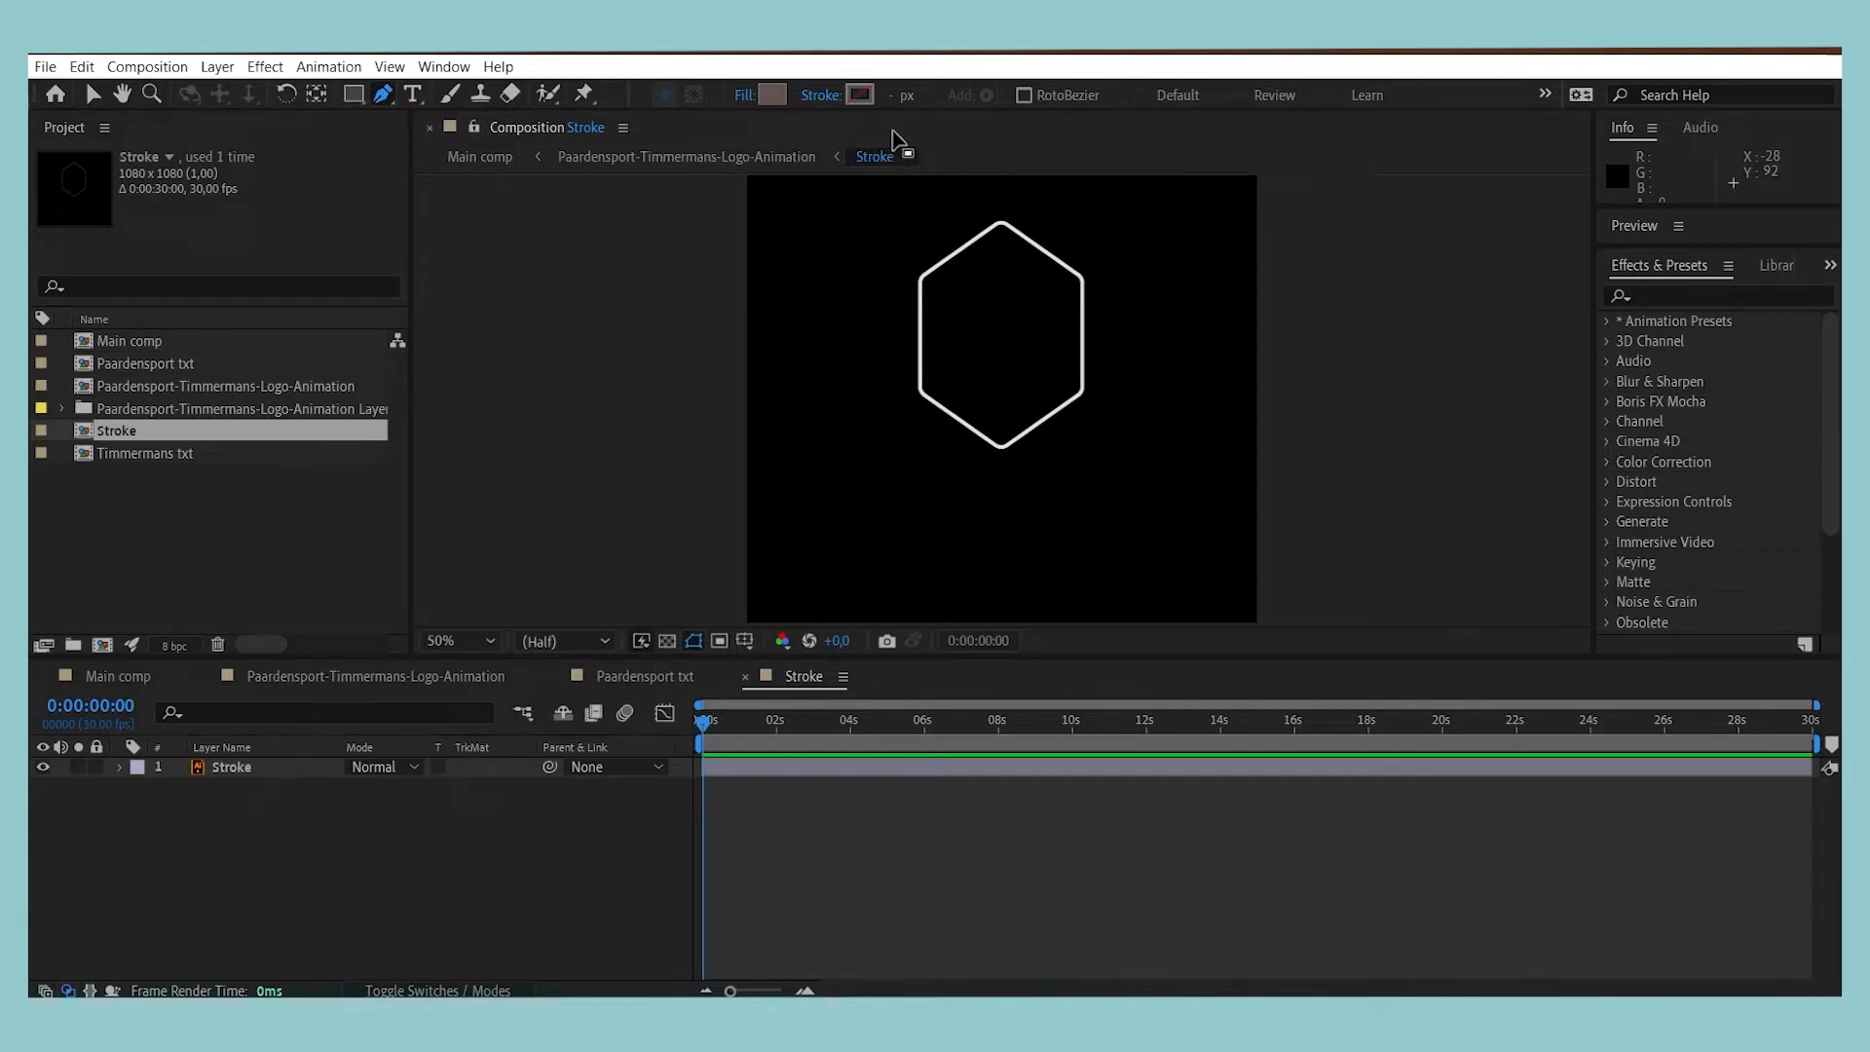
left_click(745, 95)
left_click(817, 459)
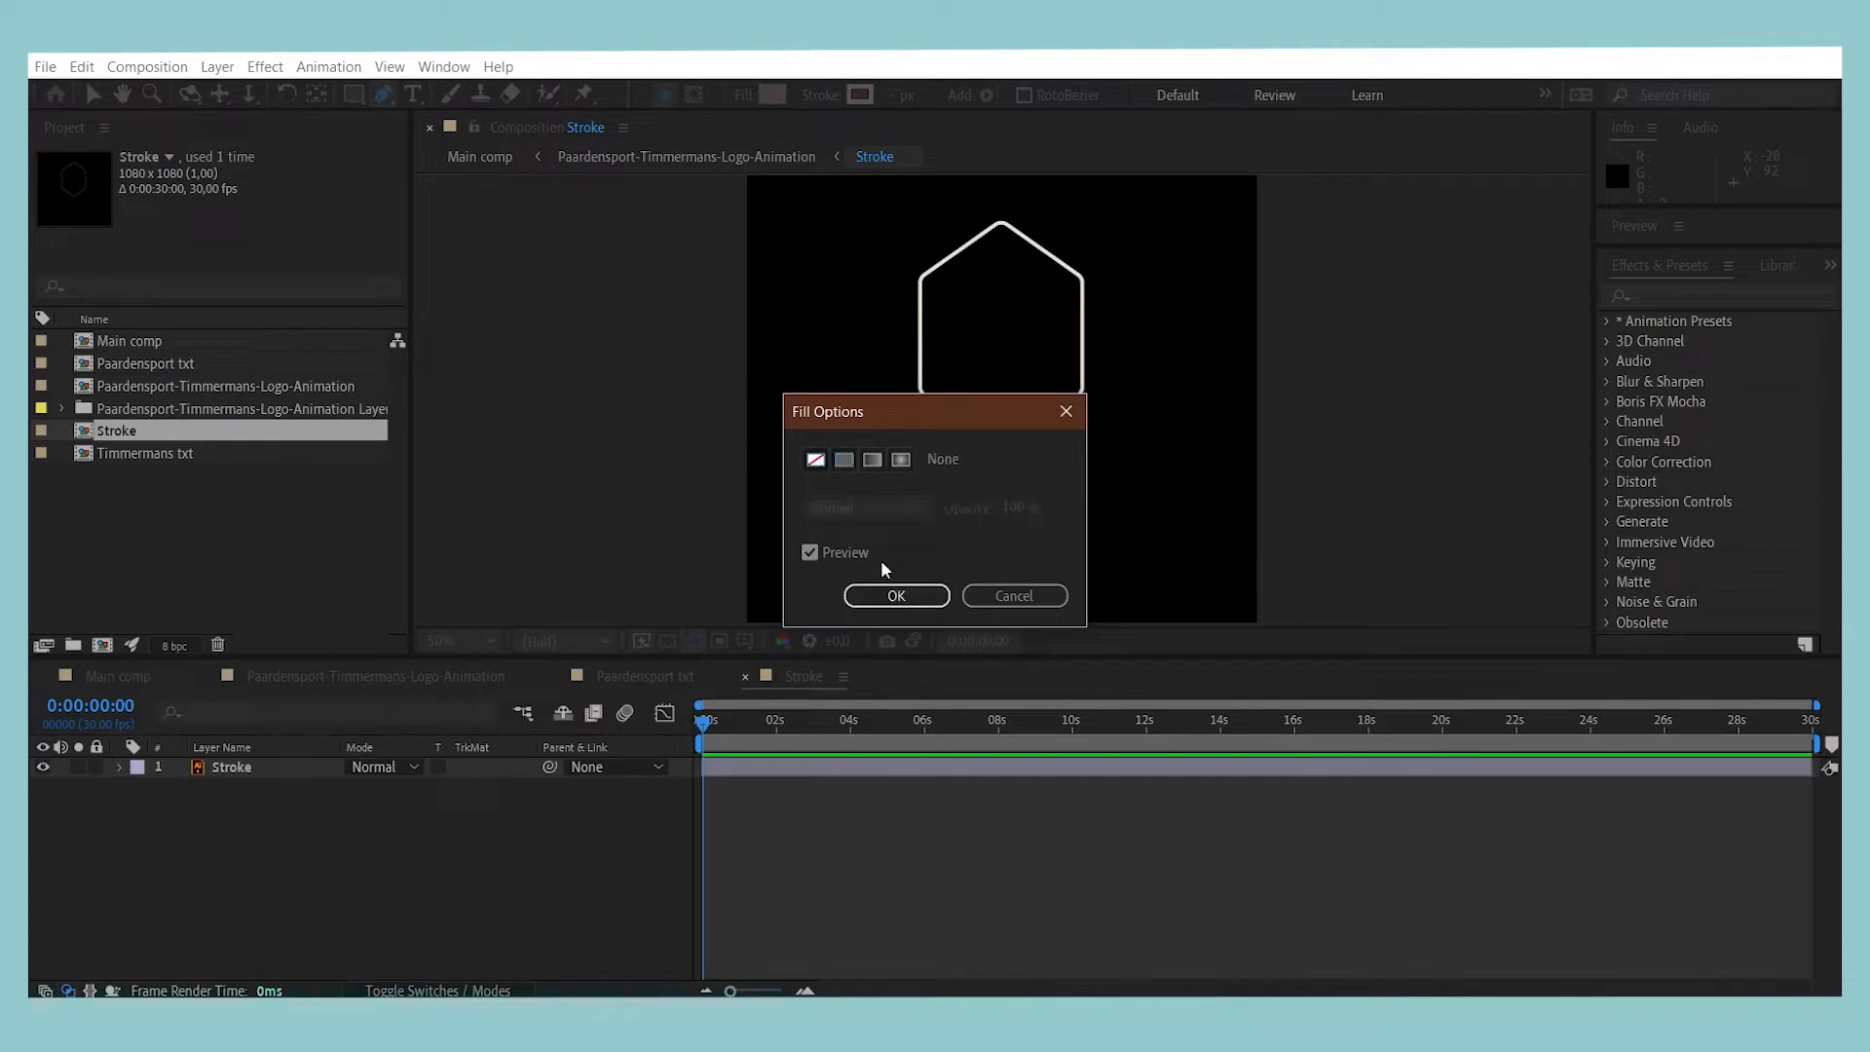
left_click(896, 596)
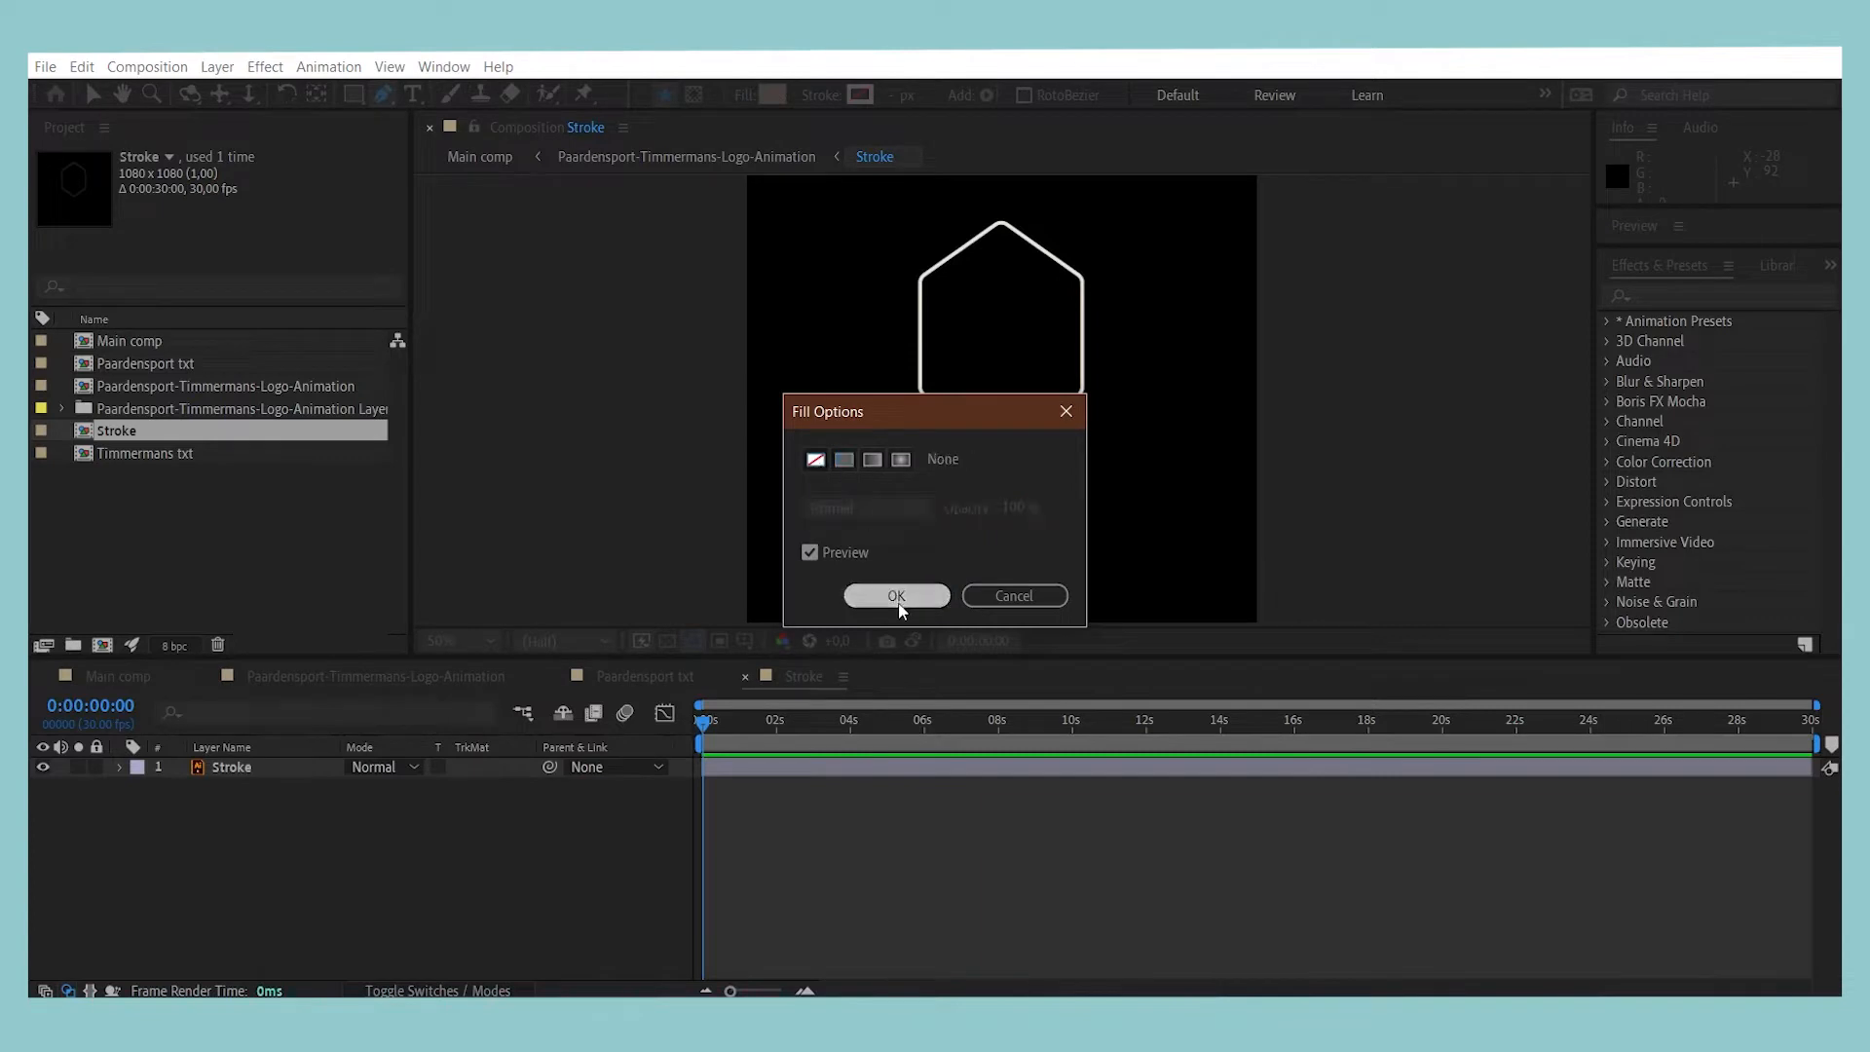
Step: Set the shape stroke colour to the blue-purple 5500FF
left_click(873, 96)
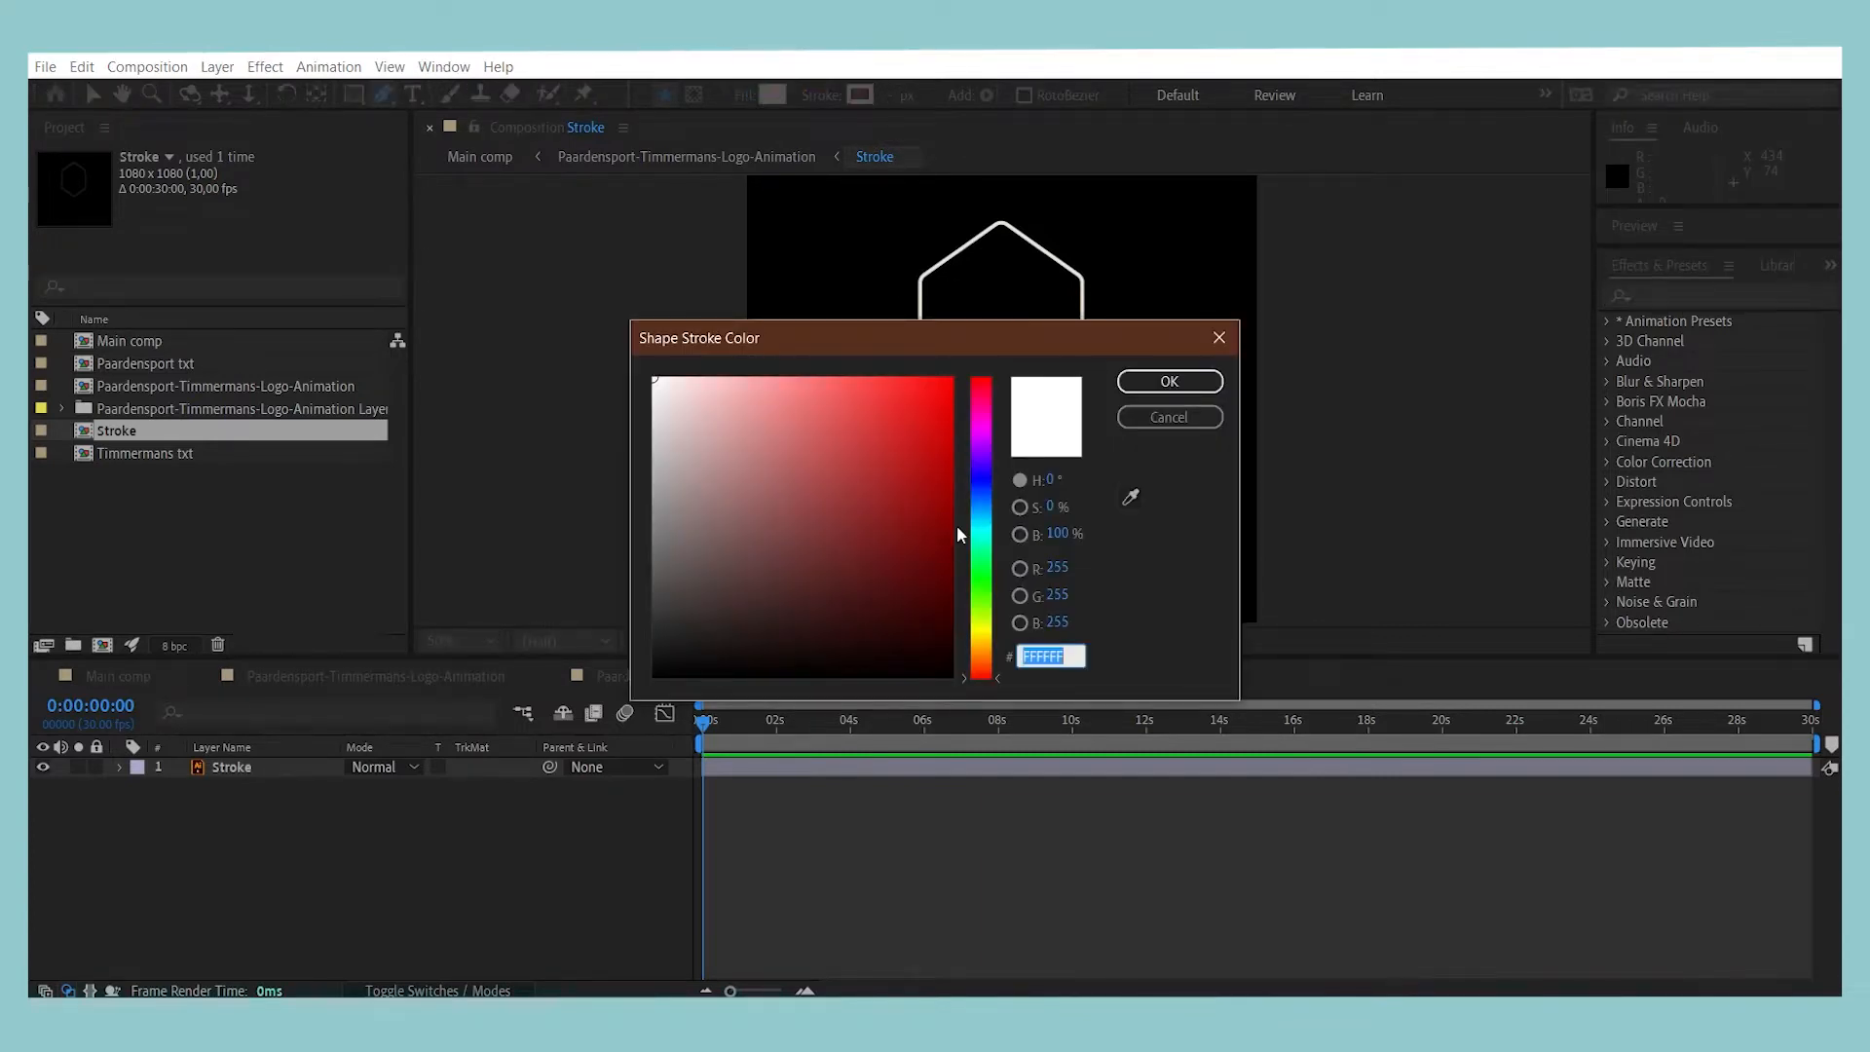
left_click_drag(981, 526, 980, 367)
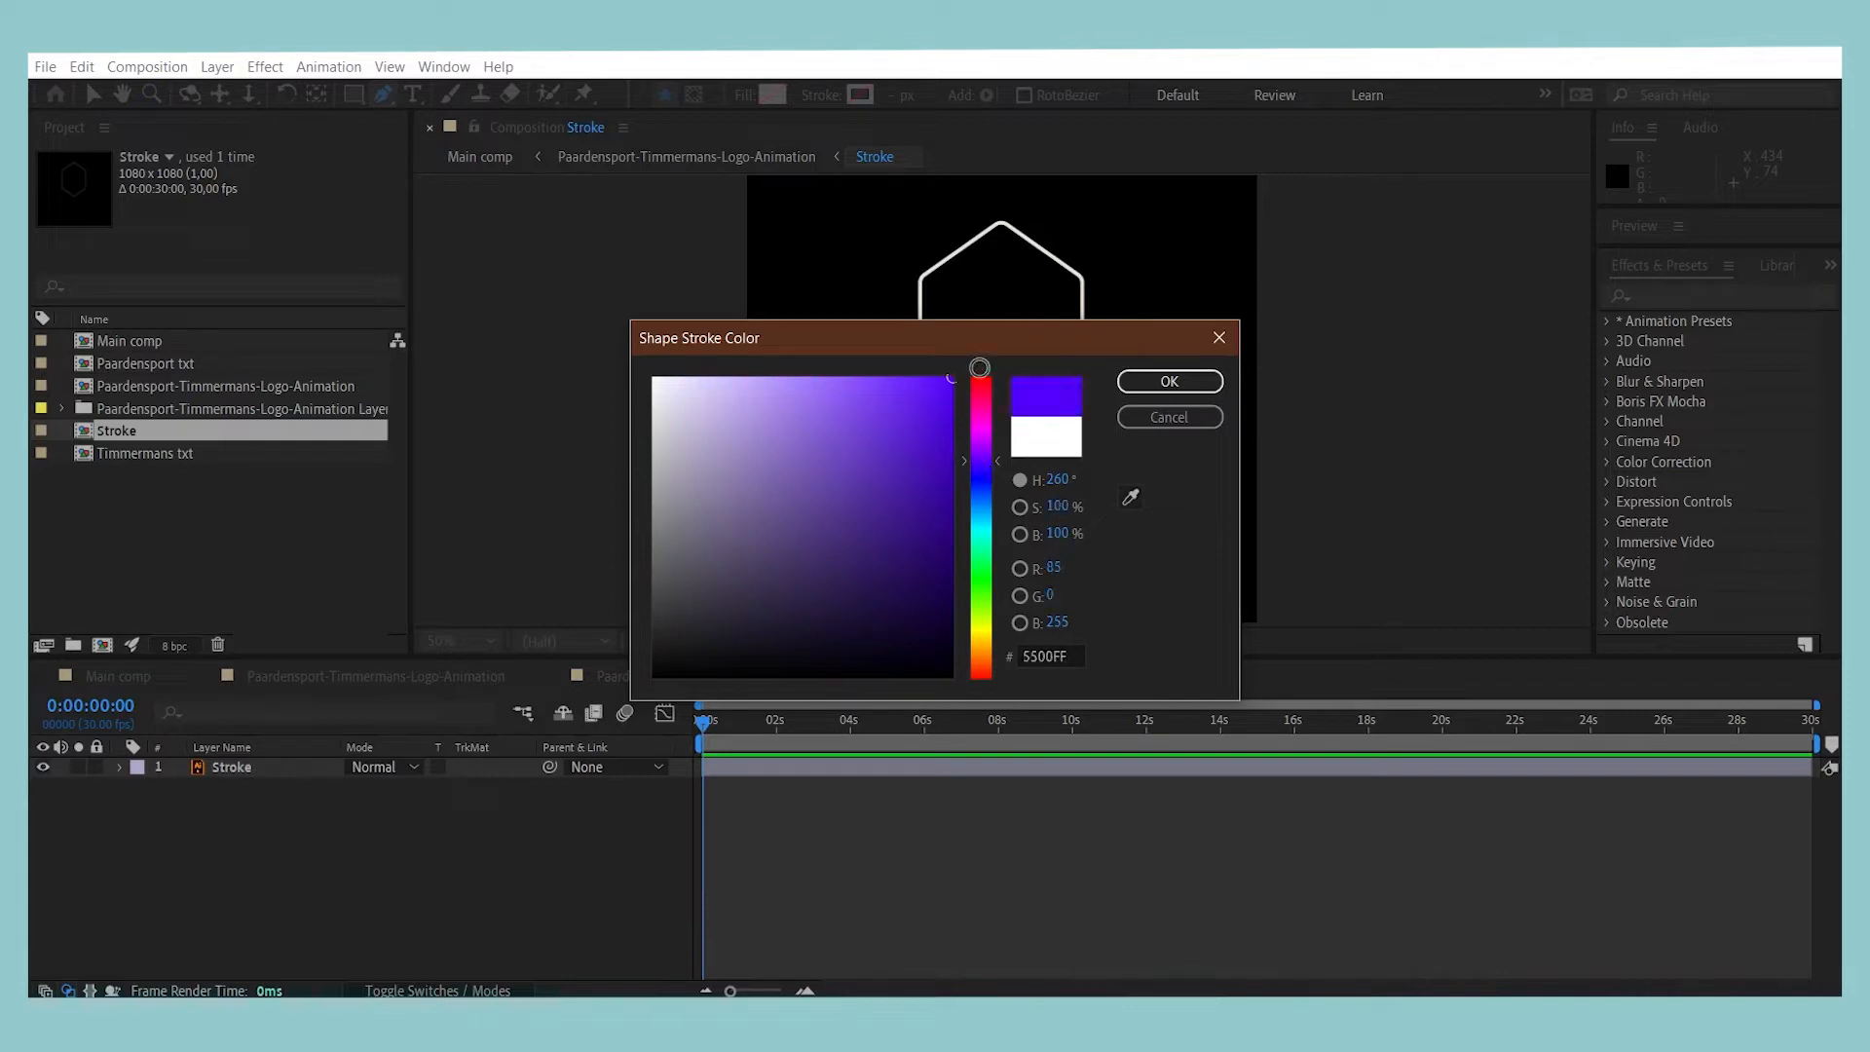
left_click(1196, 390)
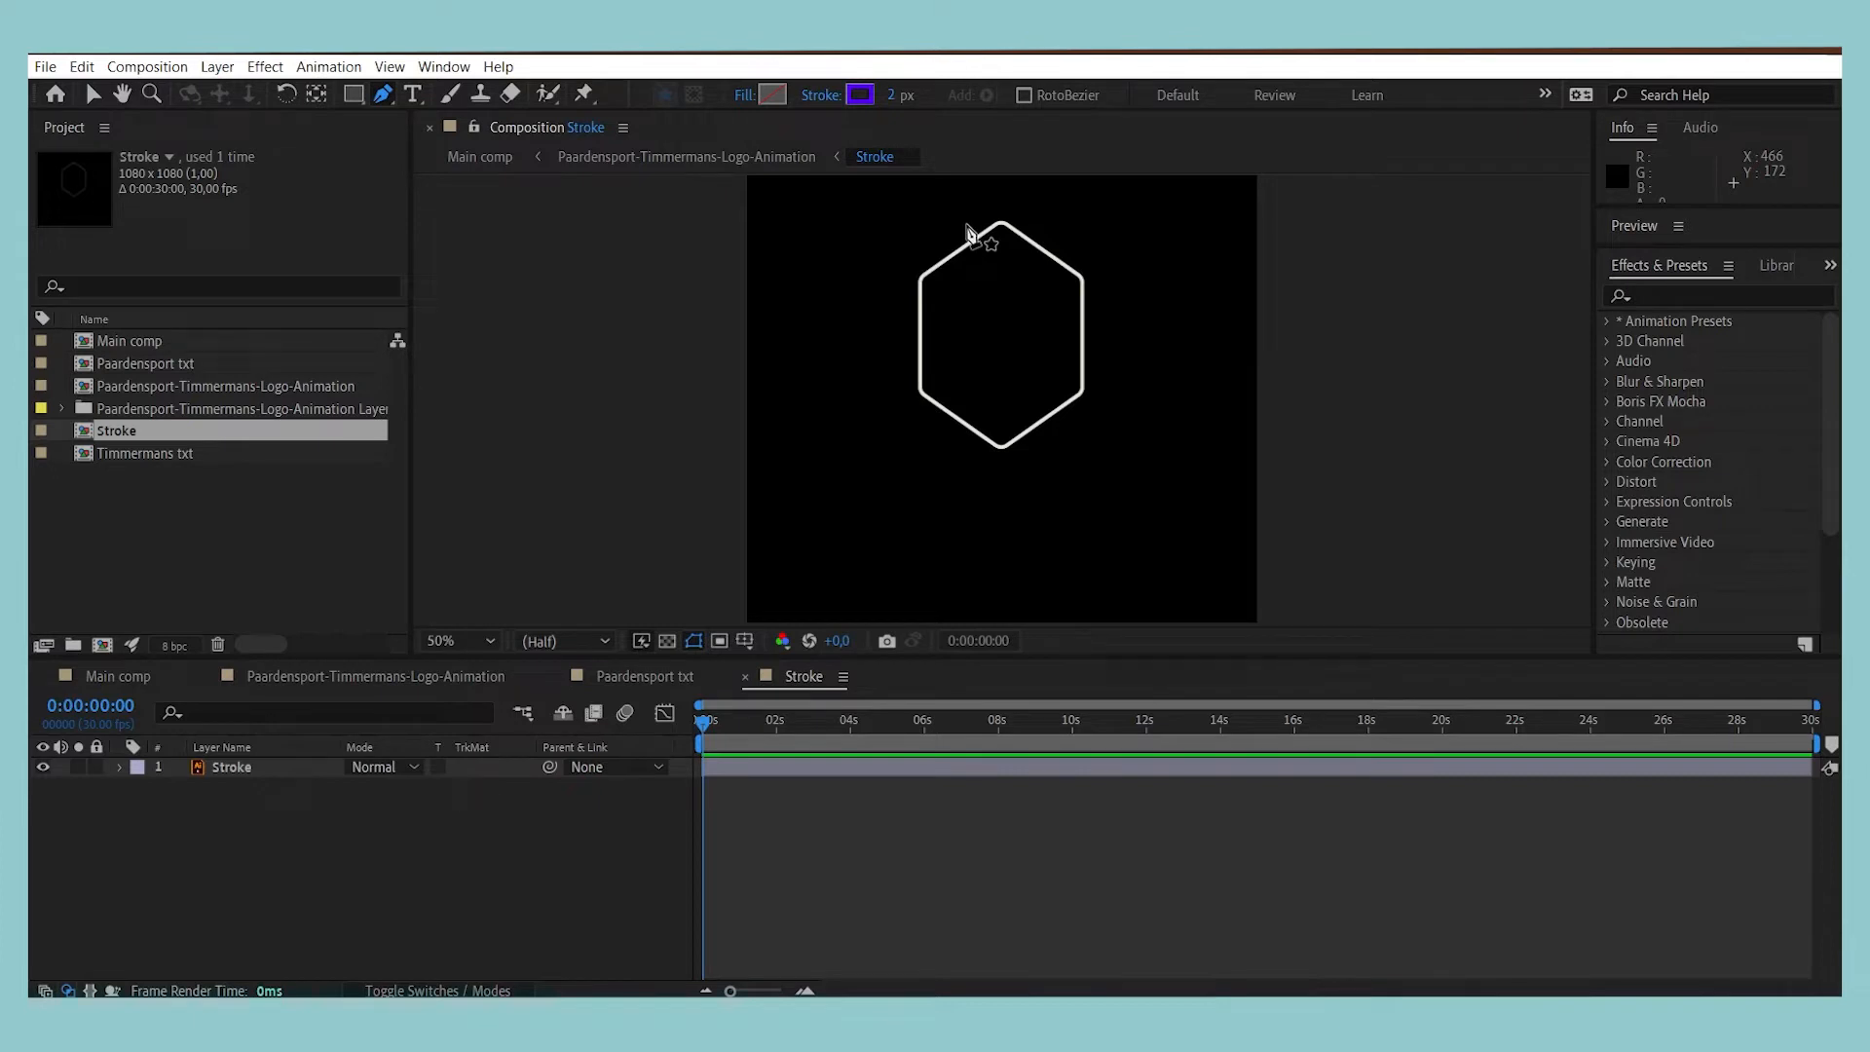
Step: Draw an 11 px pen line over the hexagon's upper-left edge, starting at the top corner, and align it with the white outline
scroll(1032, 247, "up", 2)
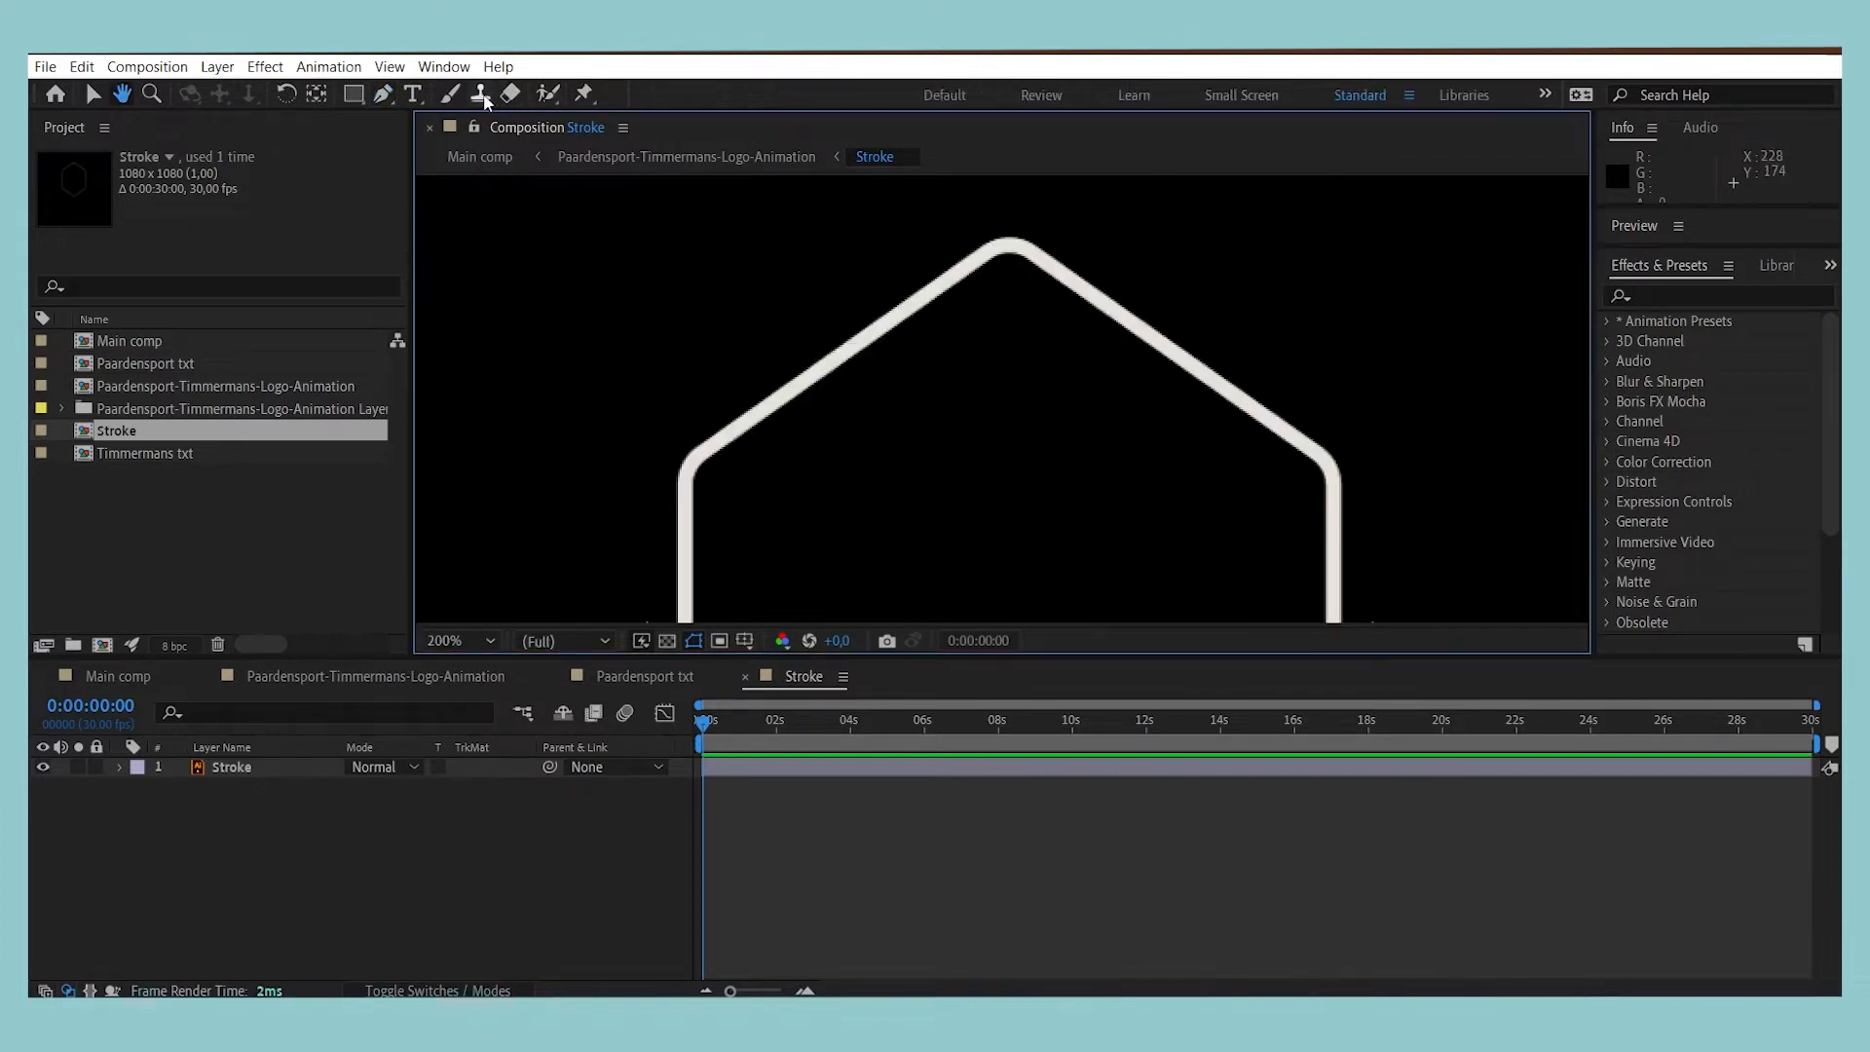
left_click(382, 94)
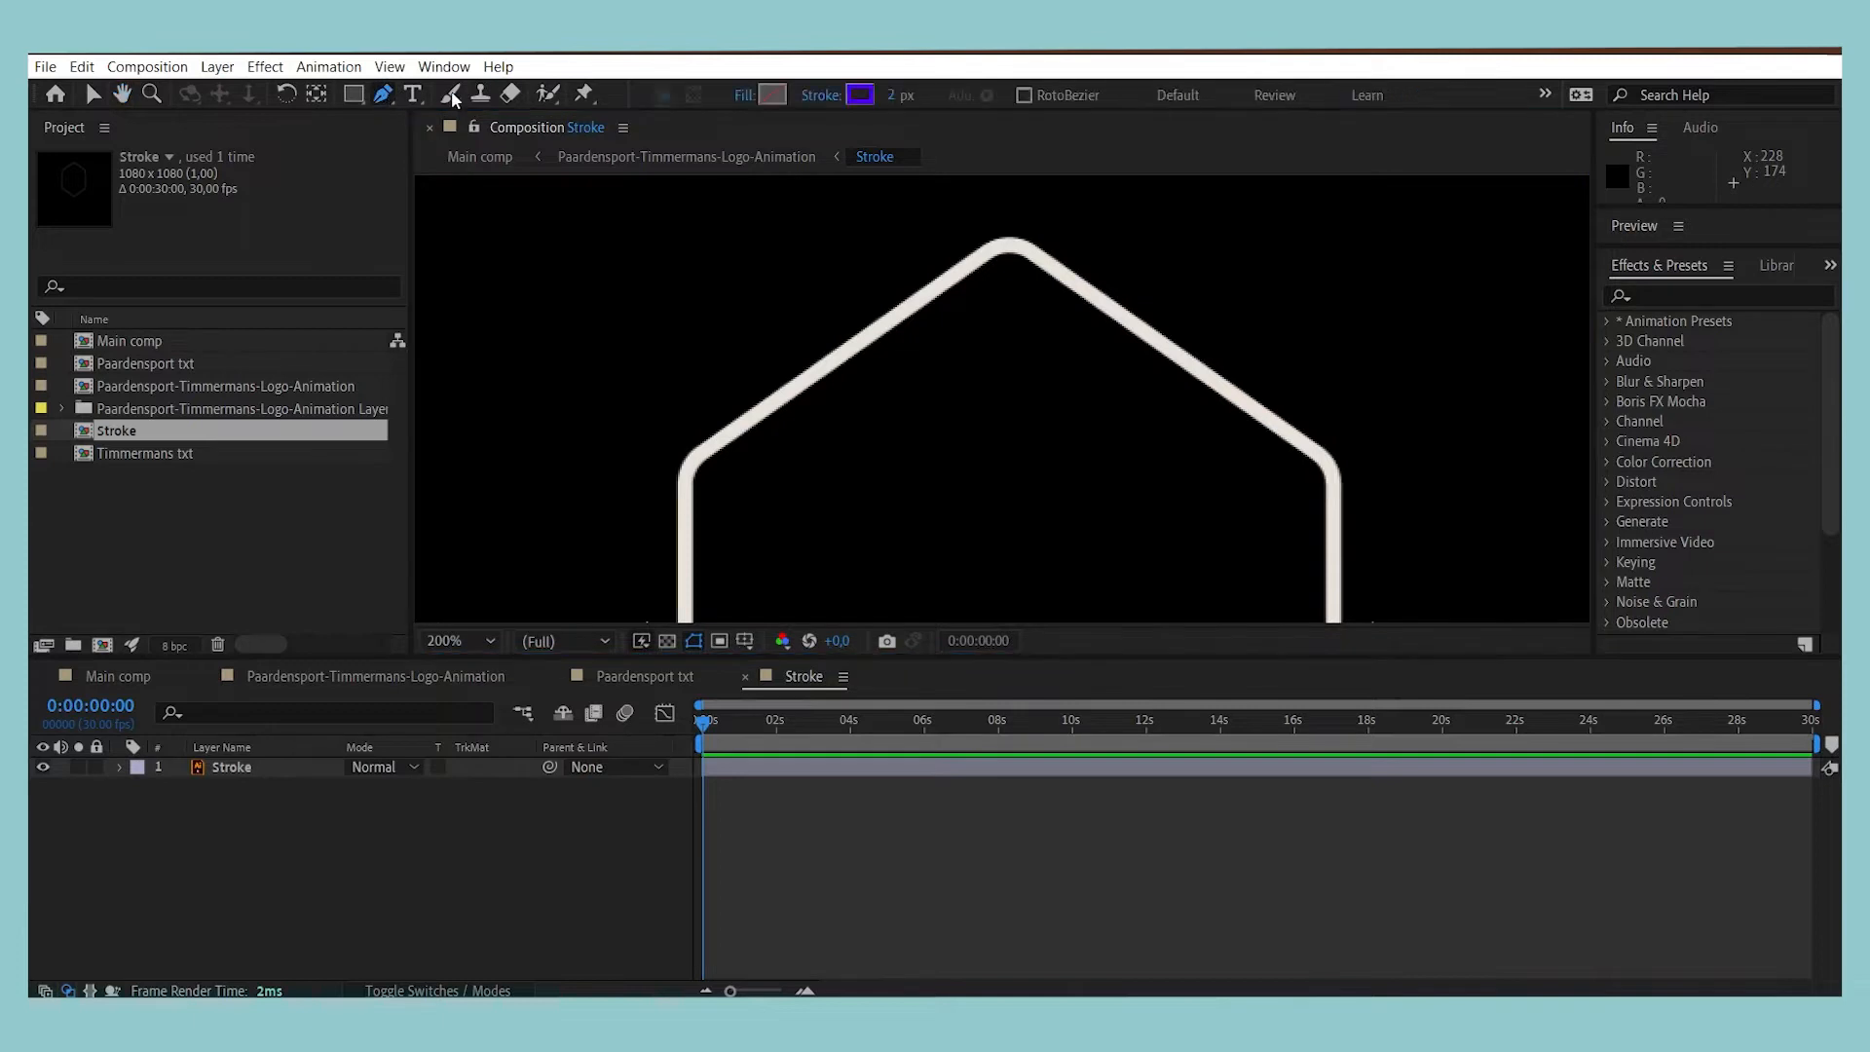
left_click(1009, 245)
left_click(689, 473)
left_click_drag(892, 94, 903, 94)
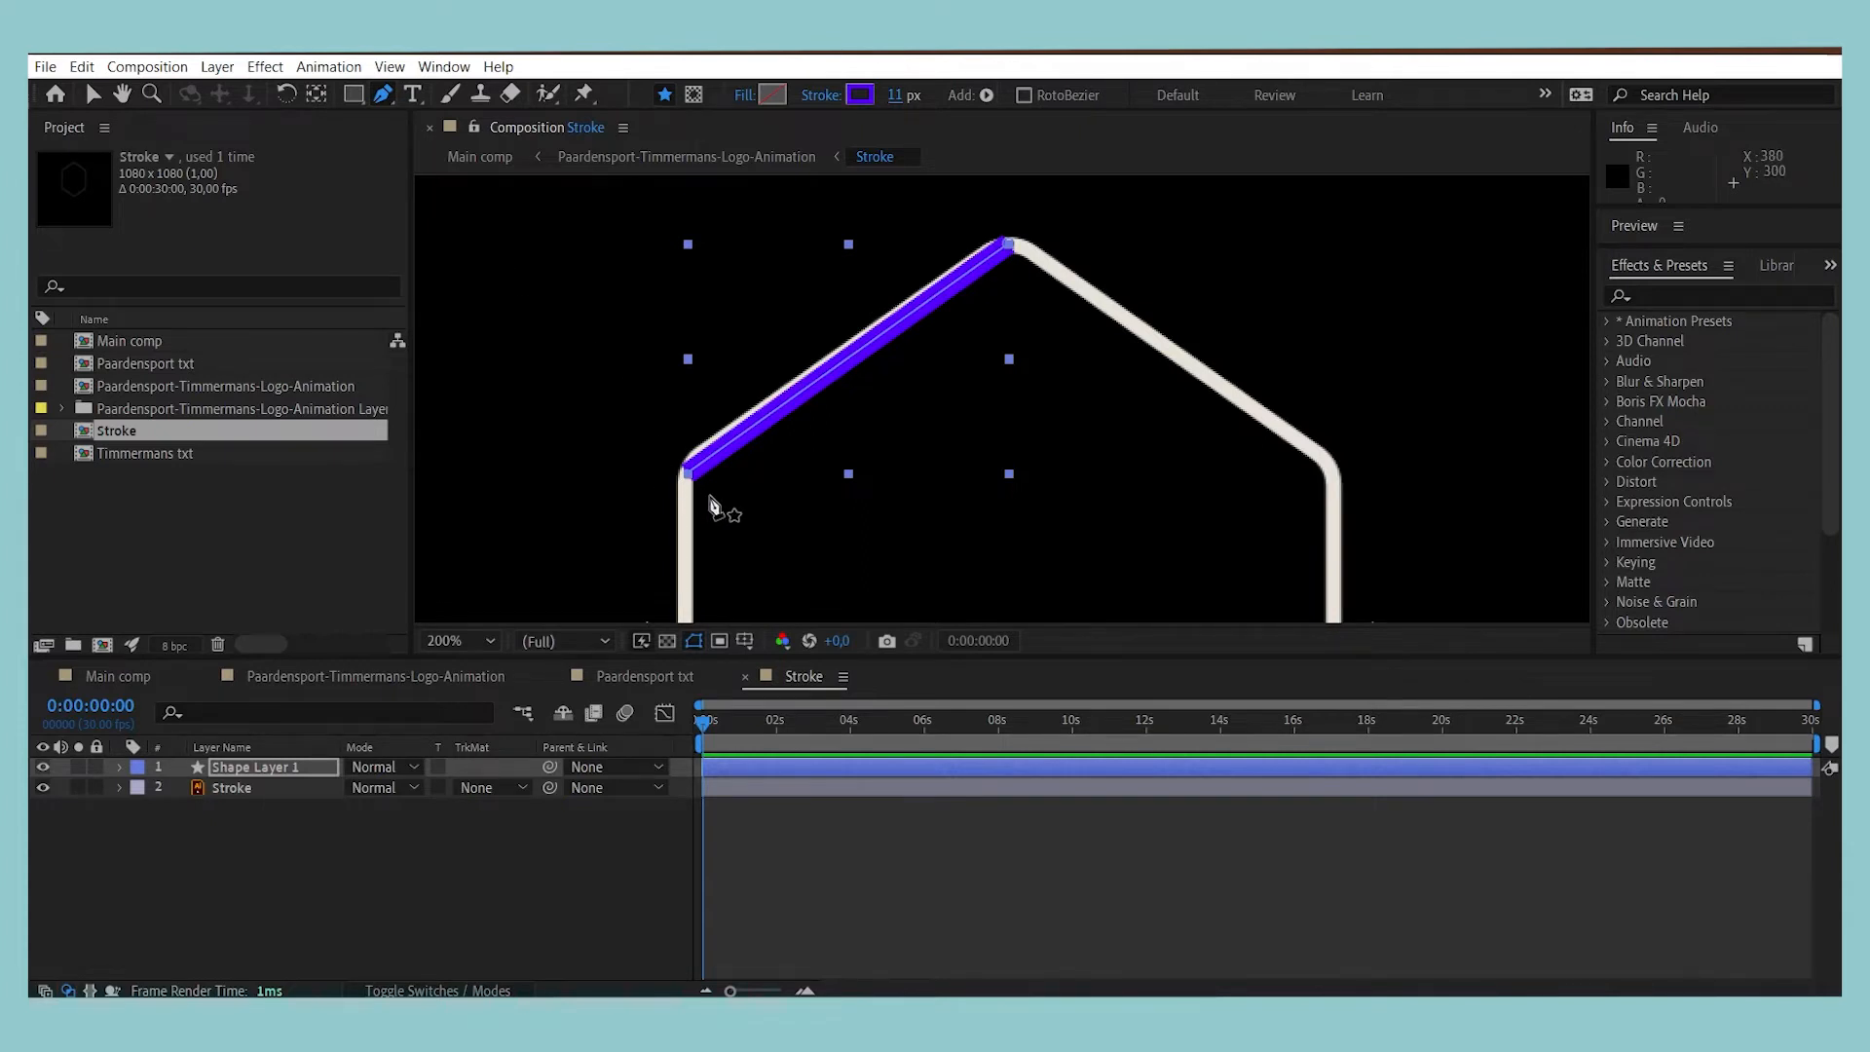
left_click_drag(688, 475, 685, 469)
left_click(93, 93)
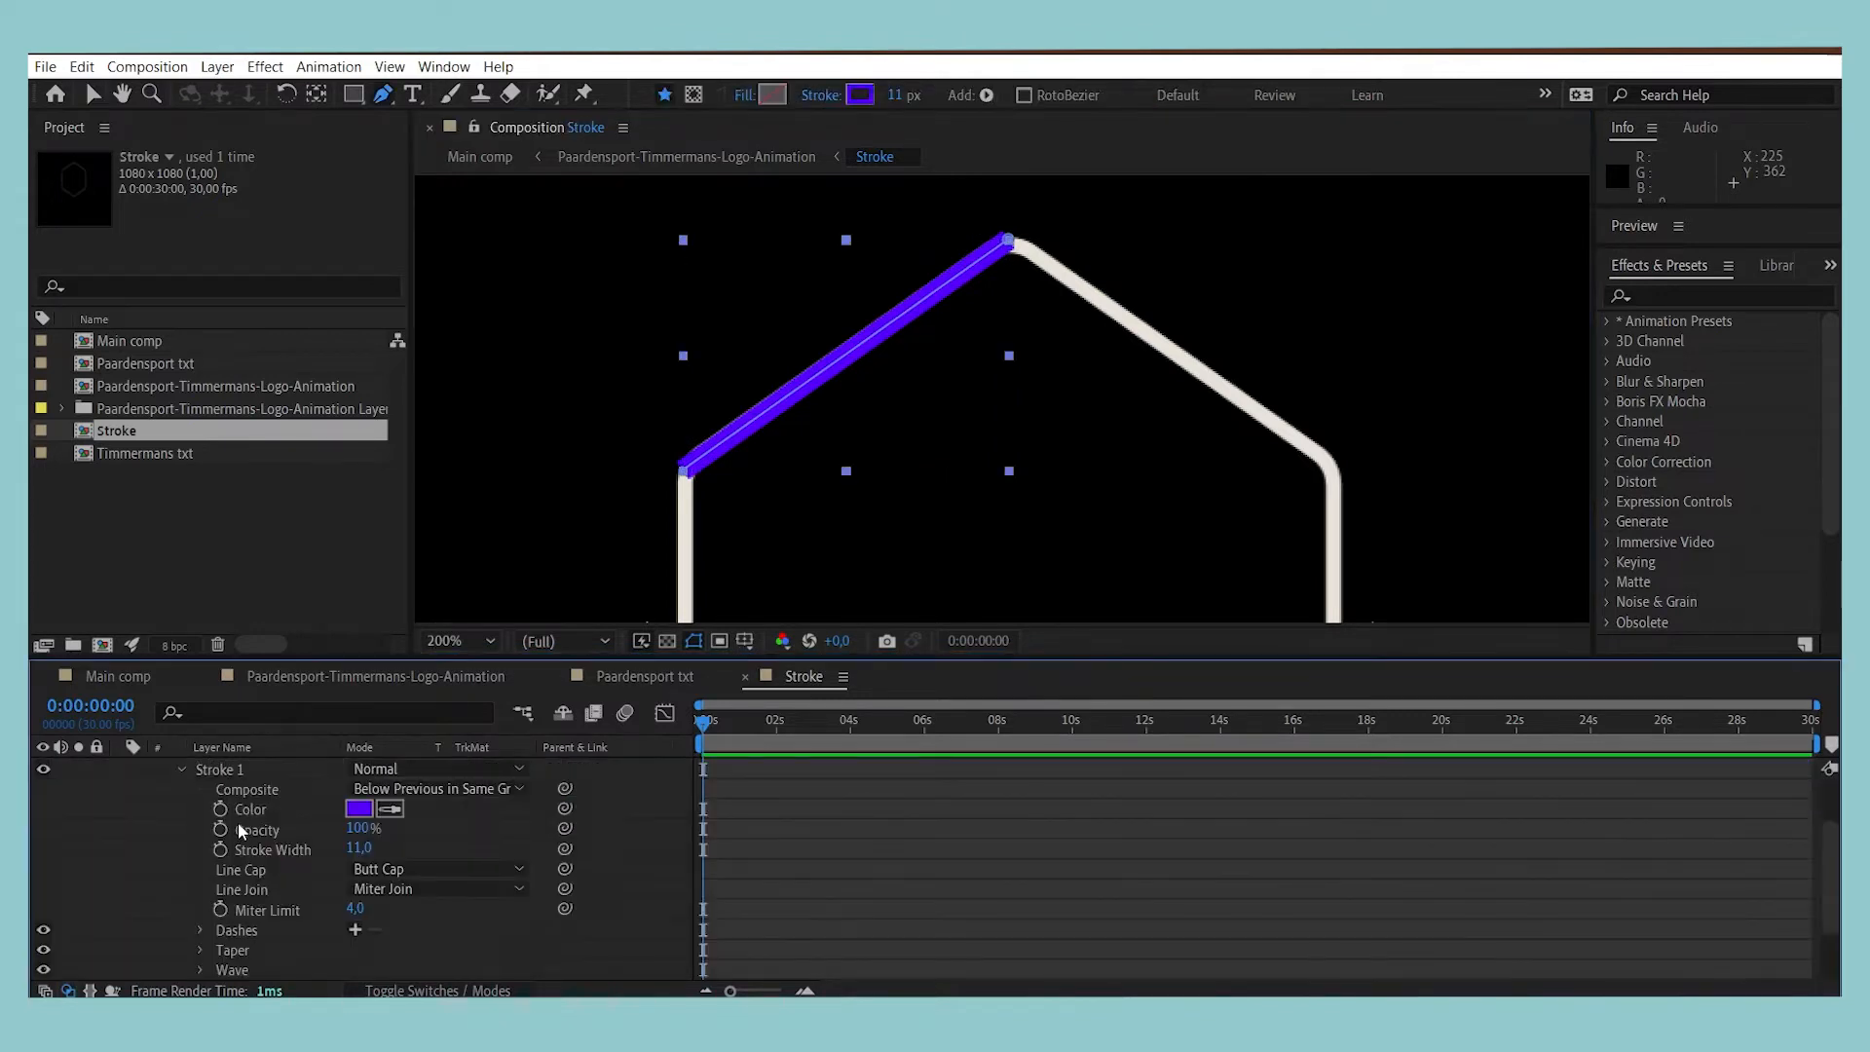
Step: Set the line cap of the new shape's stroke to Round Cap
scroll(240, 830, "up", 2)
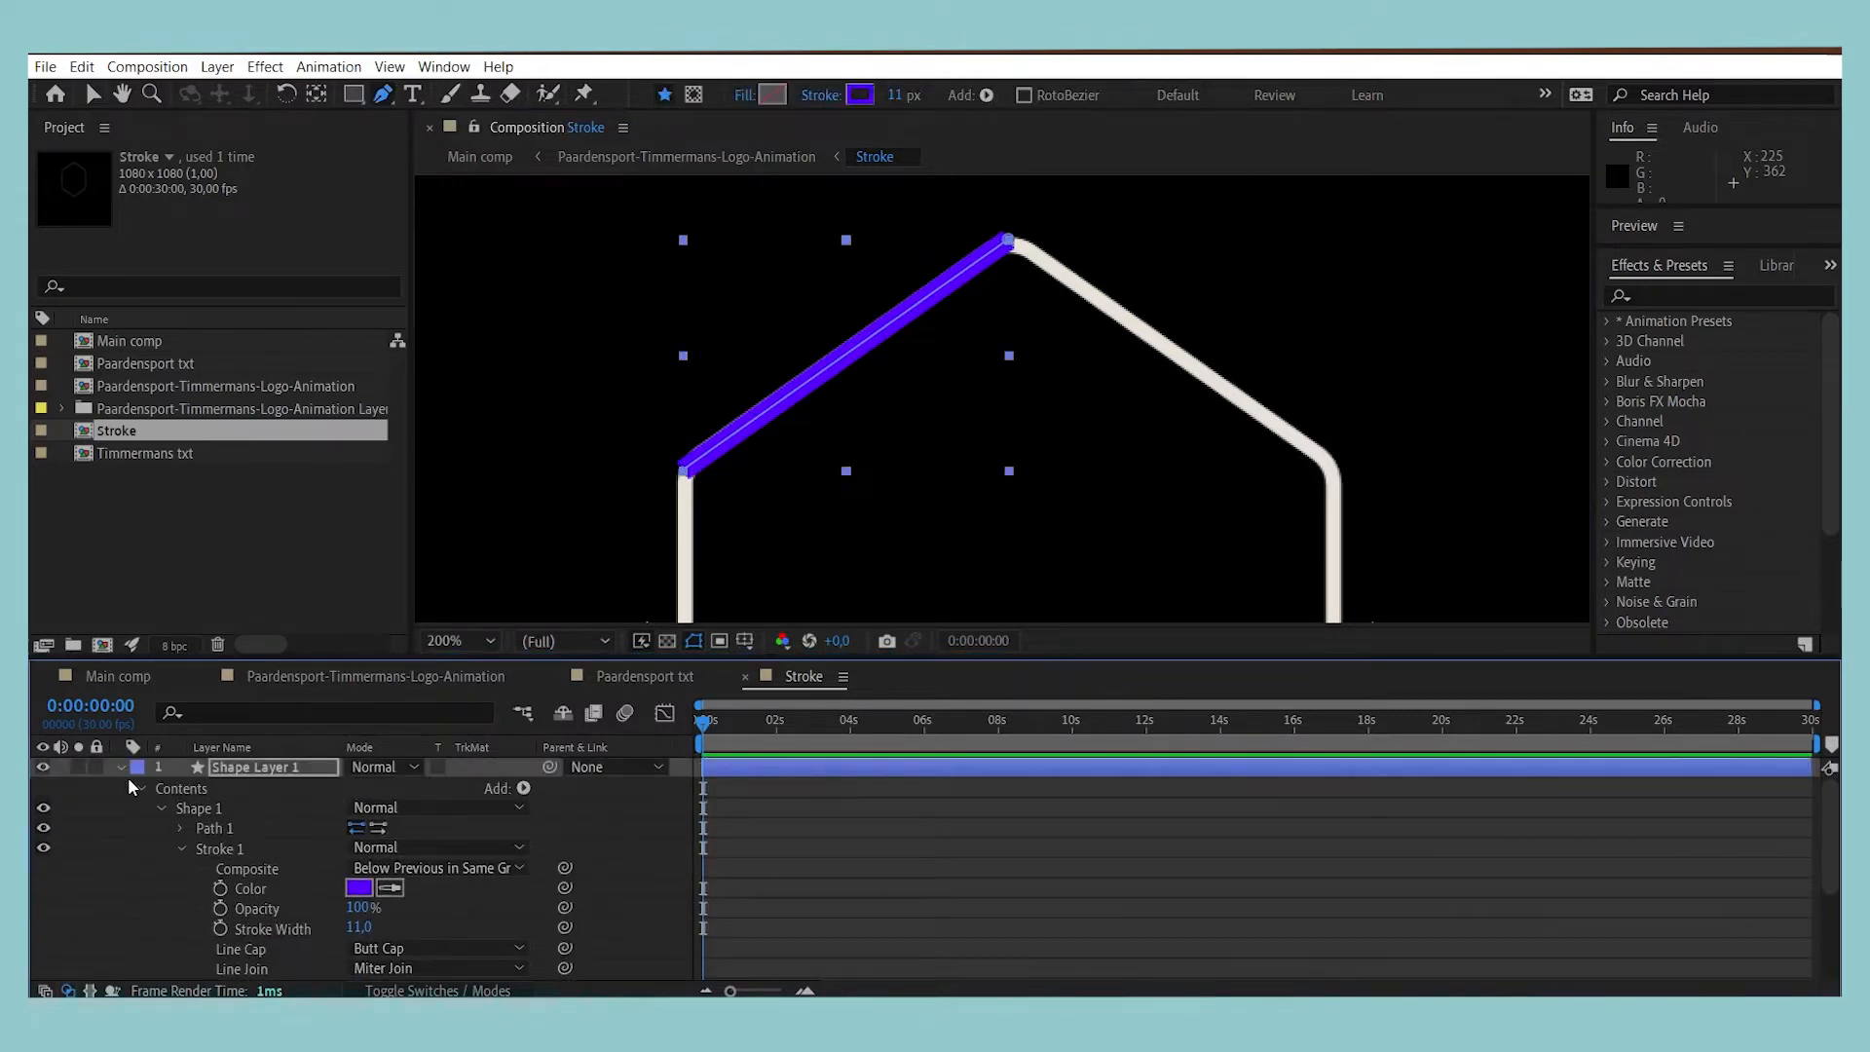
scroll(254, 826, "down", 3)
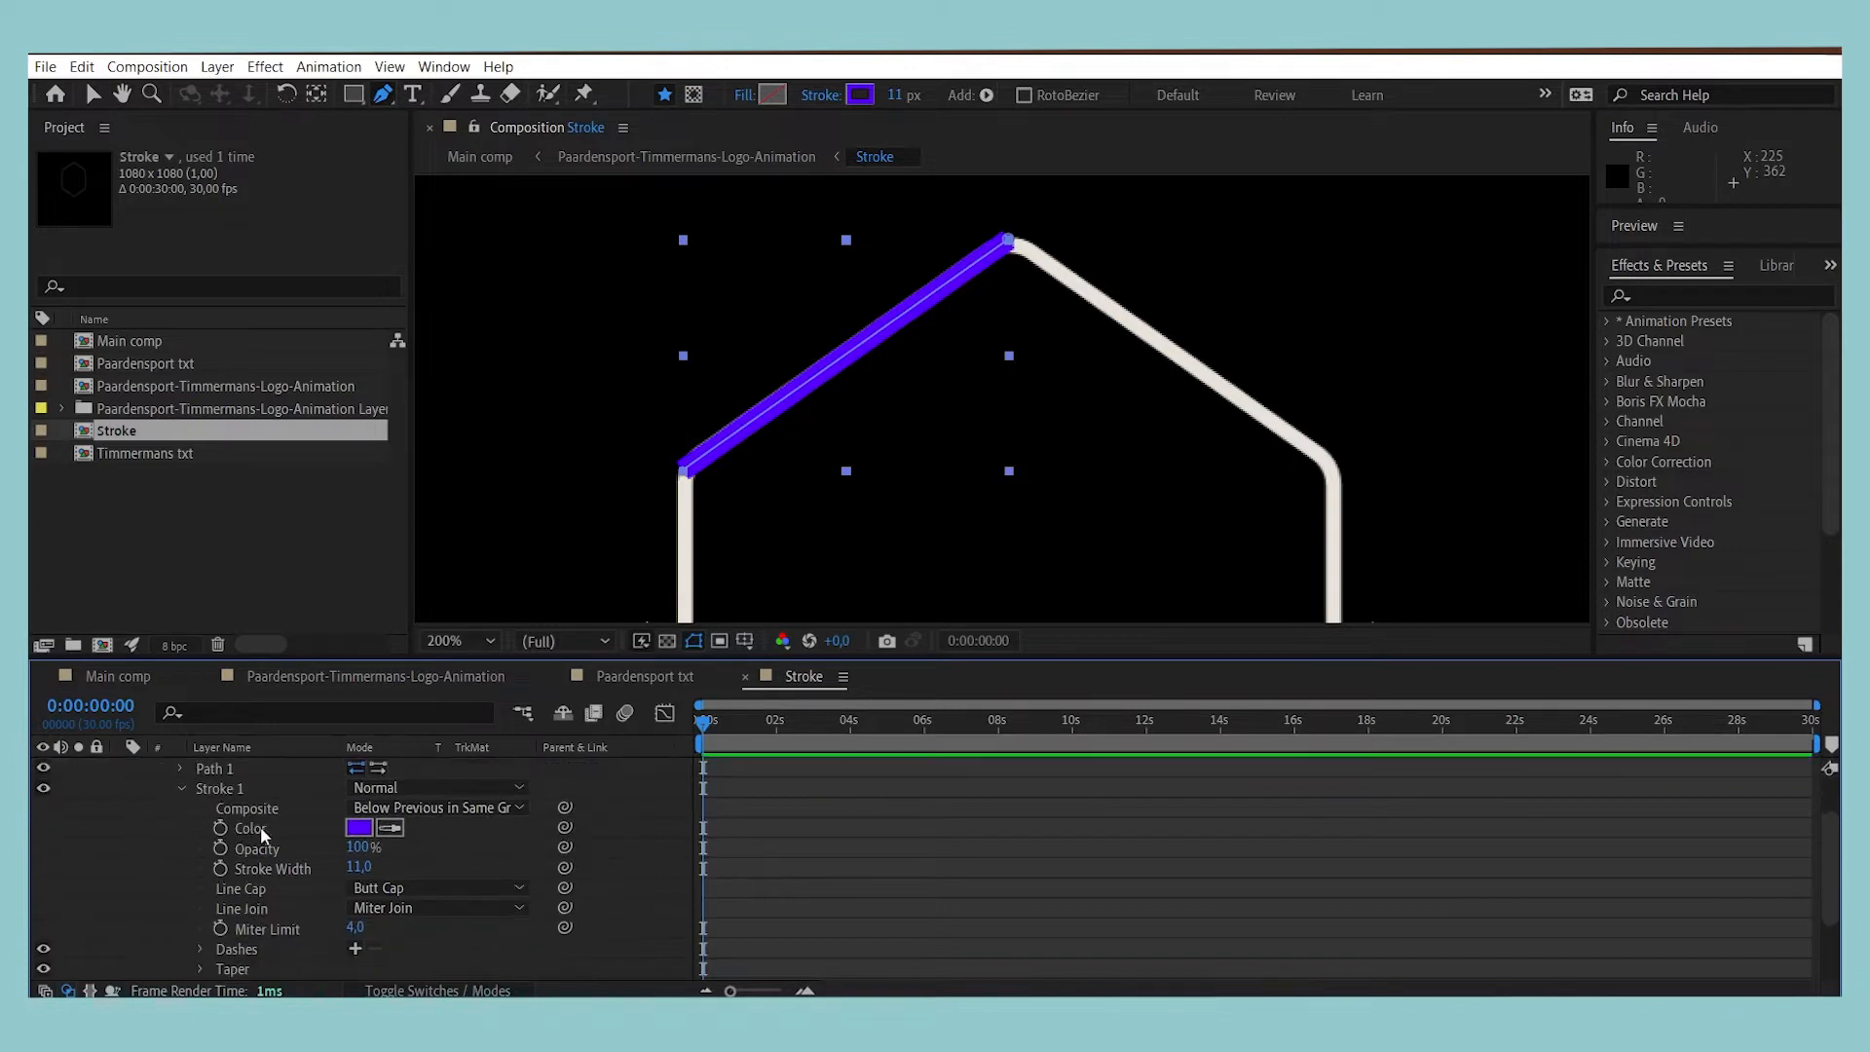
left_click(441, 889)
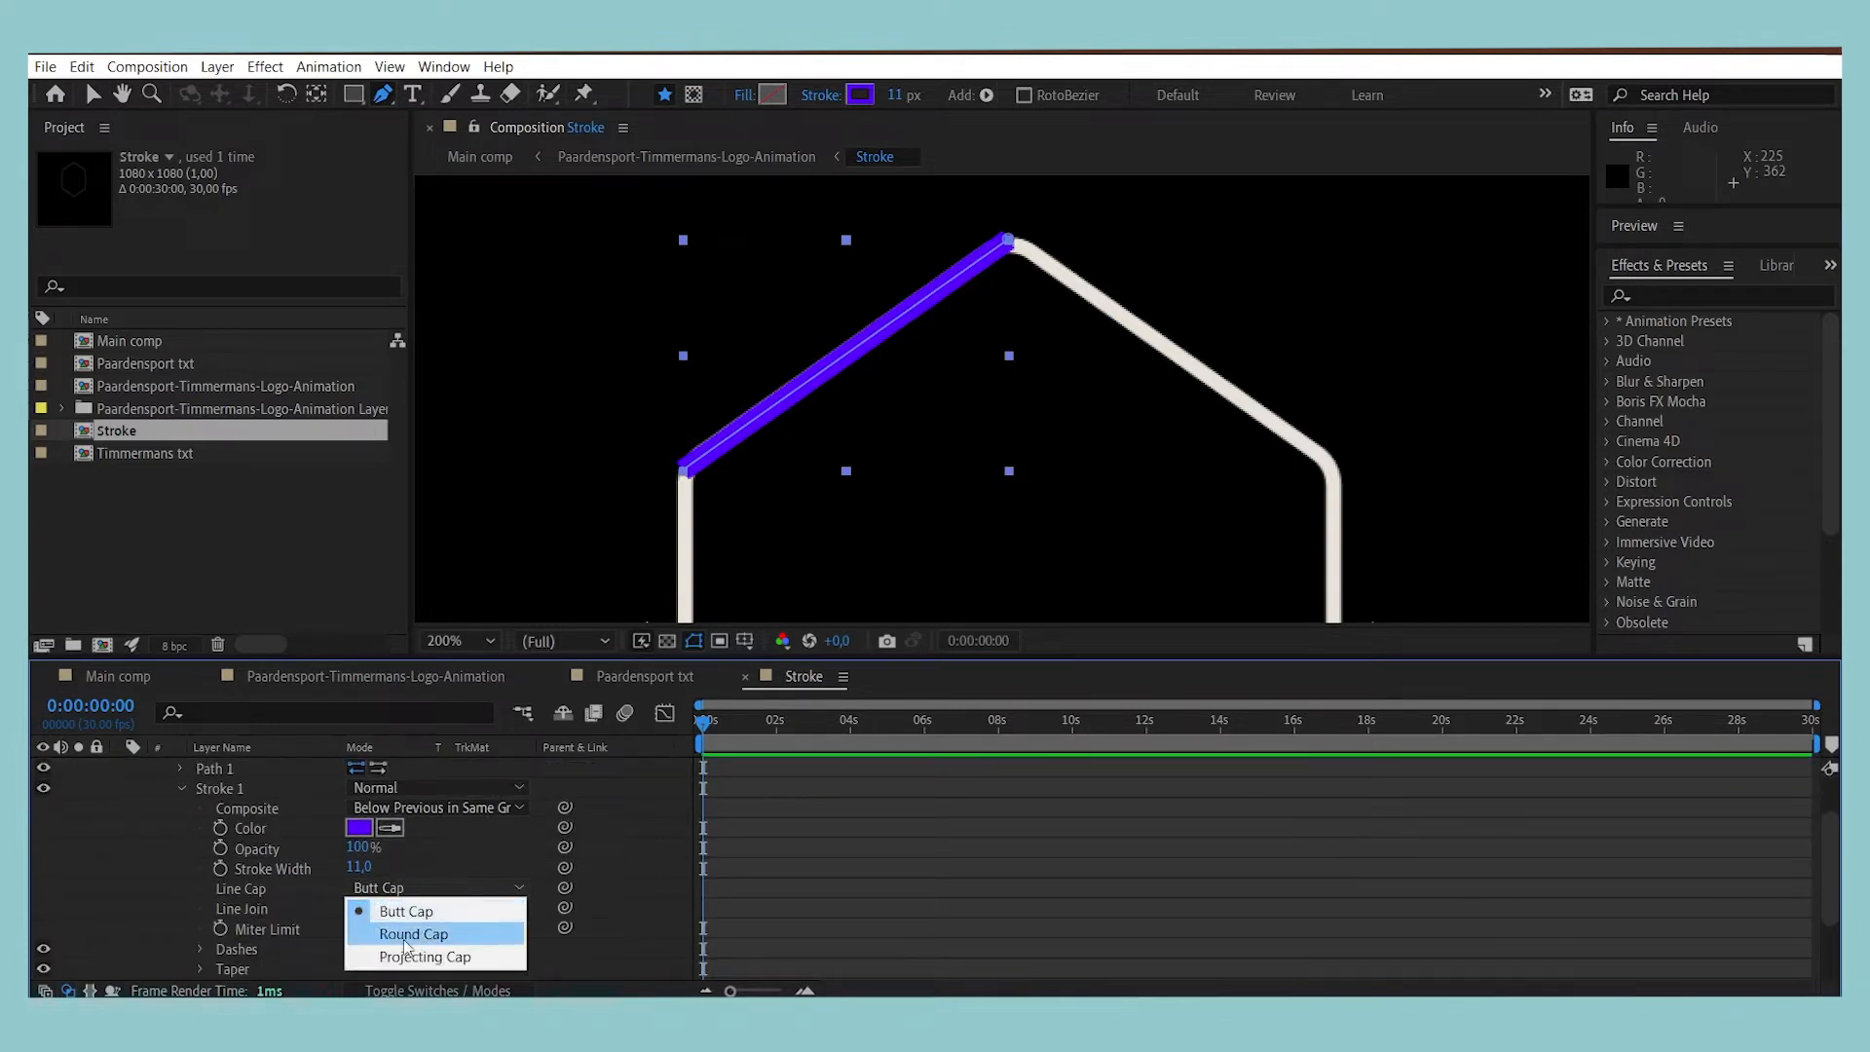
left_click(442, 934)
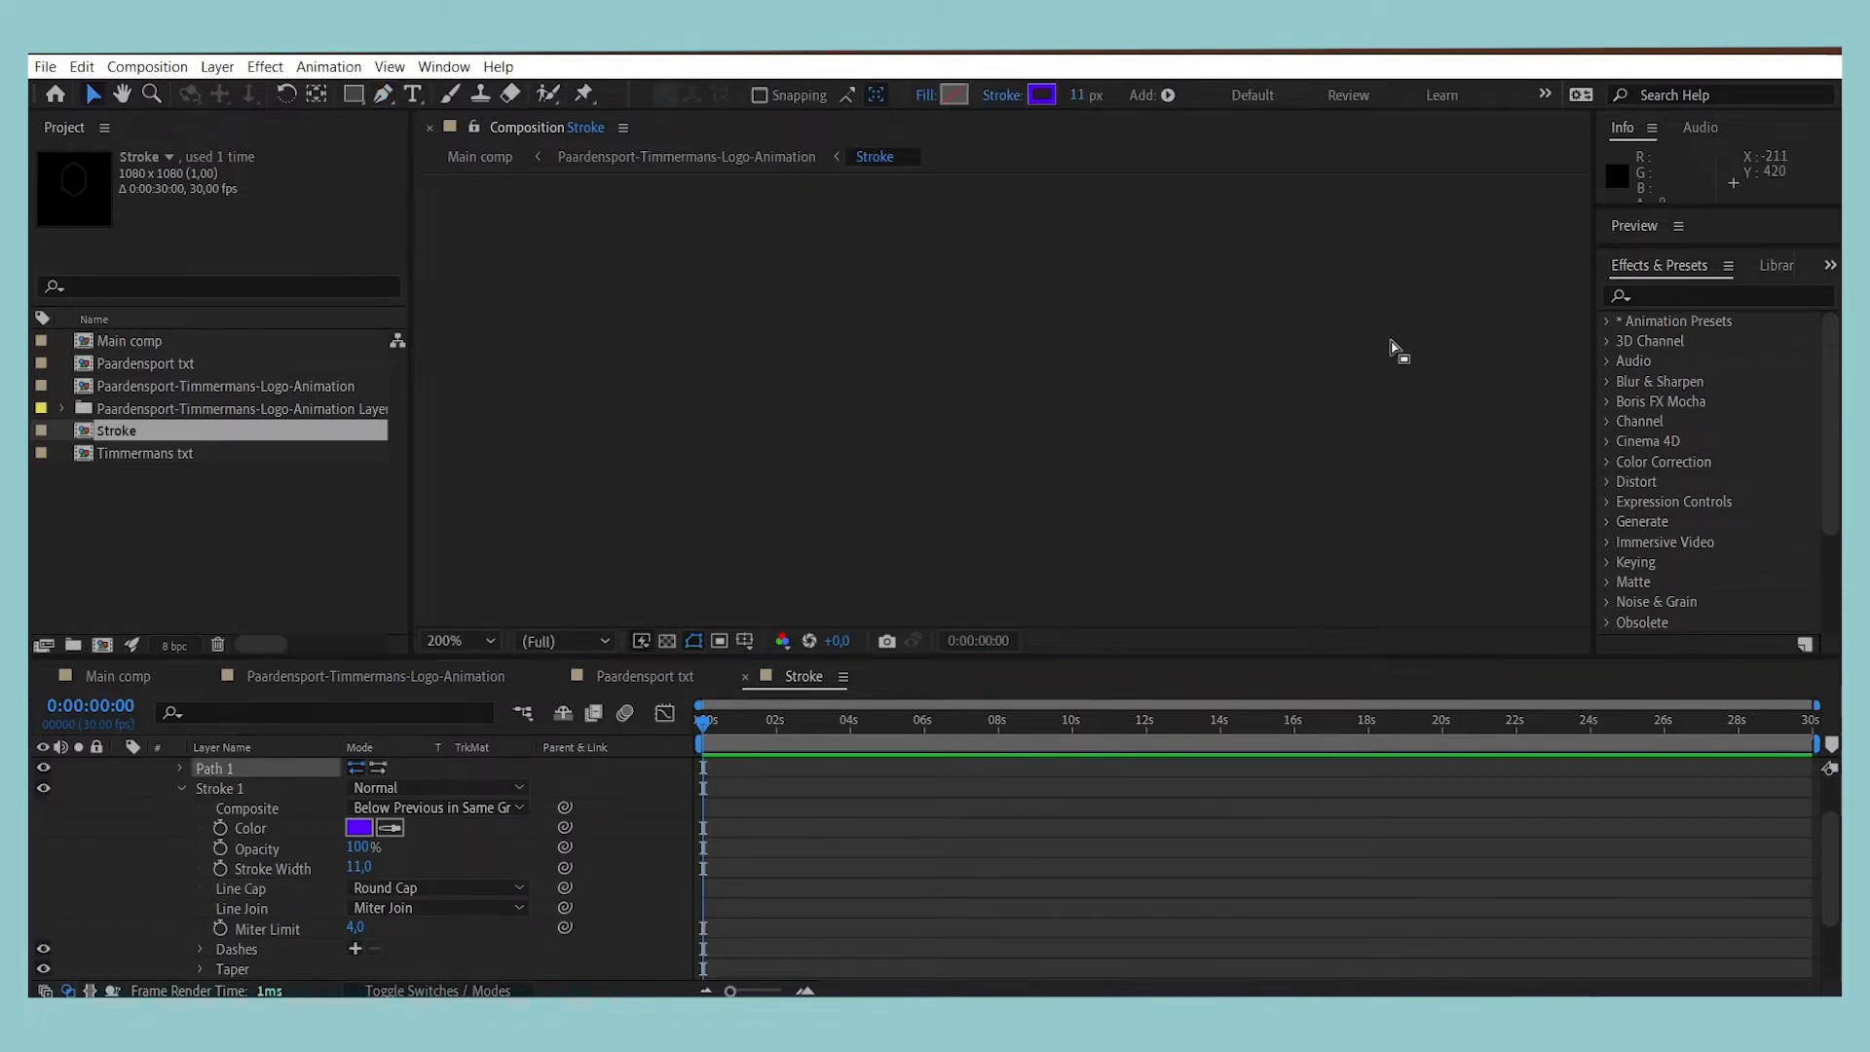
Step: Continue the pen path around the hexagon's remaining corners and close it at the top corner
left_click_drag(1394, 339, 606, 416)
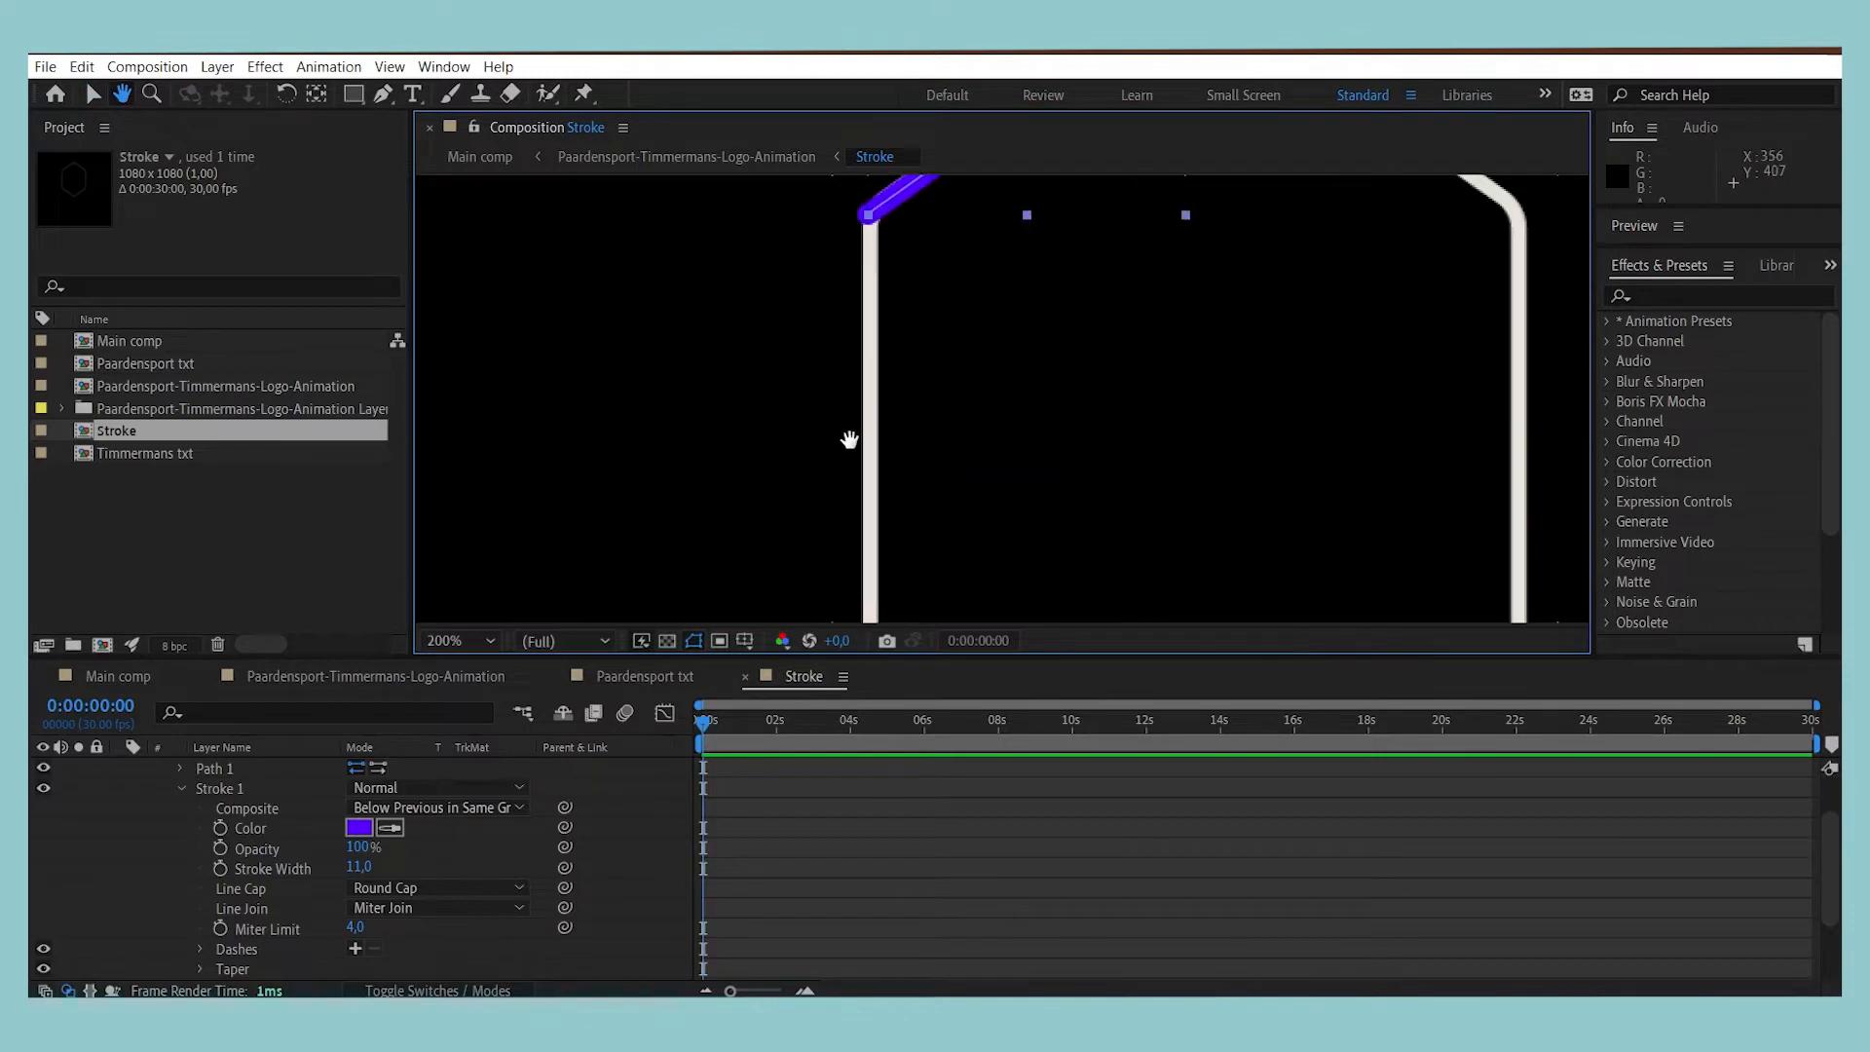
left_click(937, 519)
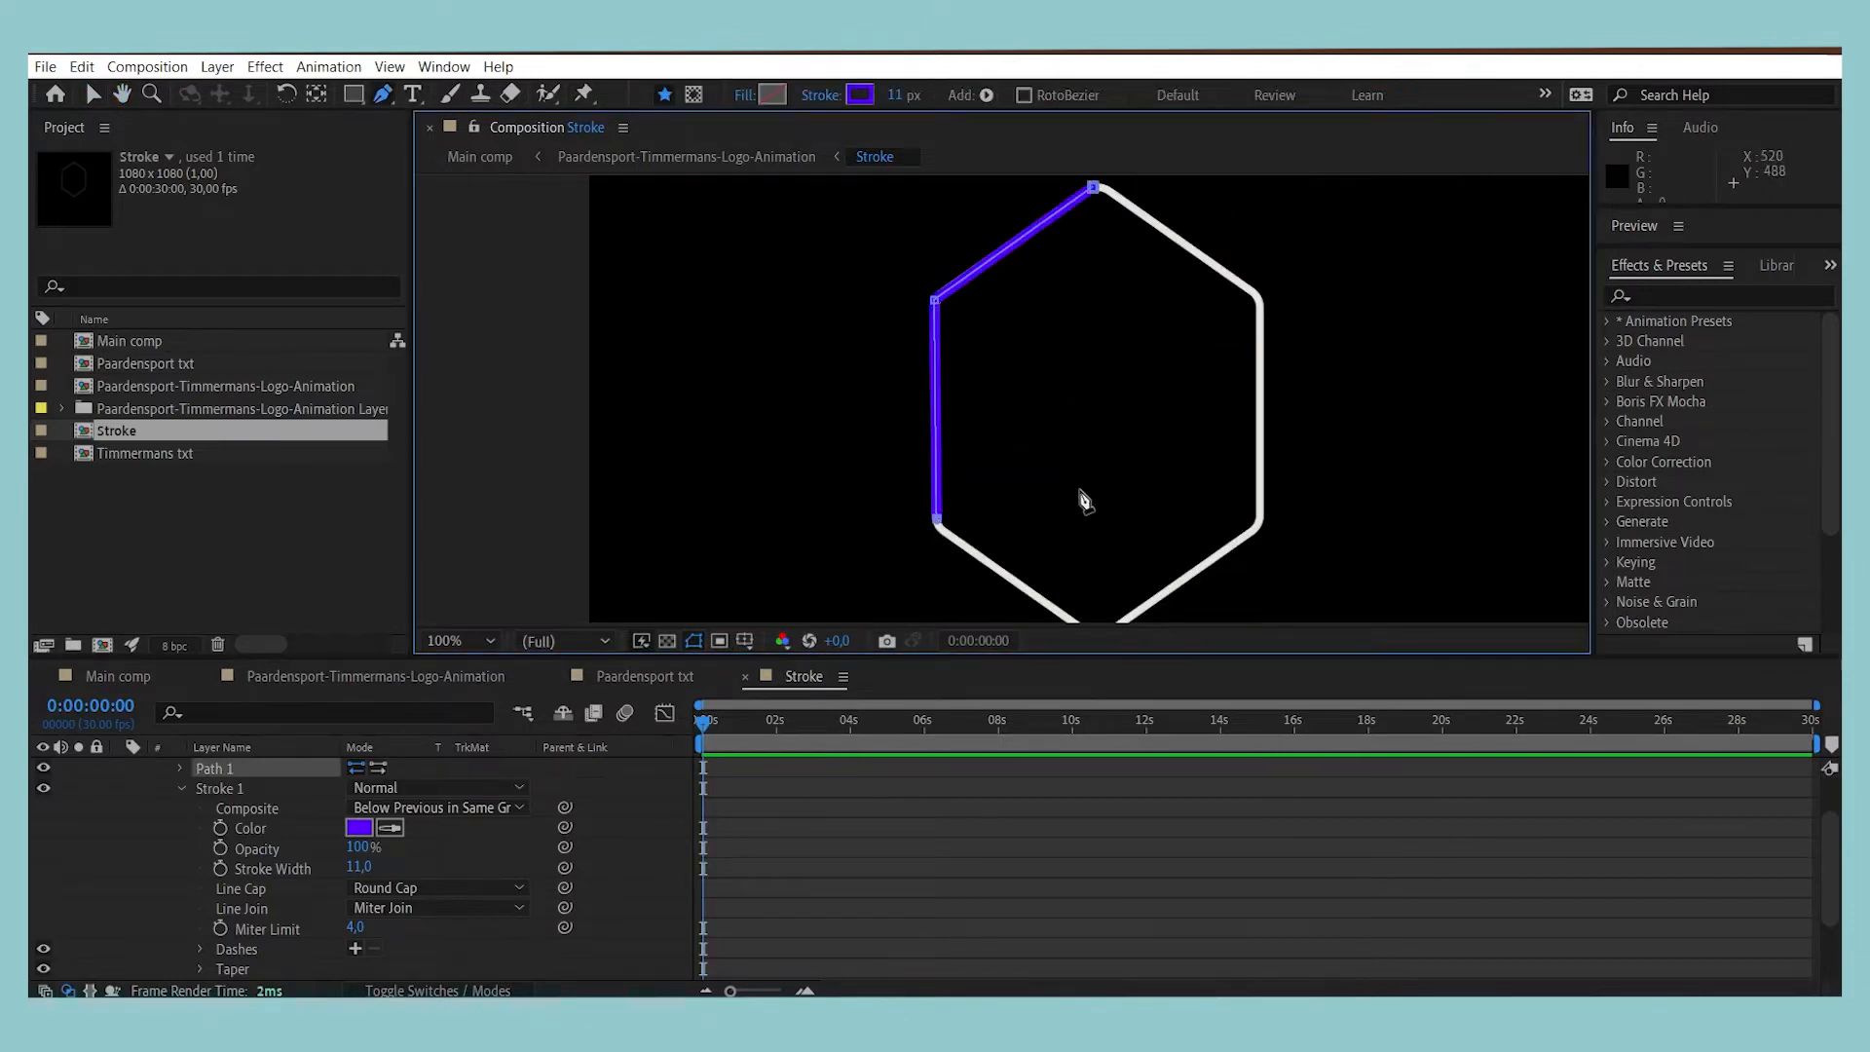
left_click(121, 95)
left_click_drag(1081, 498, 1068, 433)
left_click(383, 94)
left_click(1085, 570)
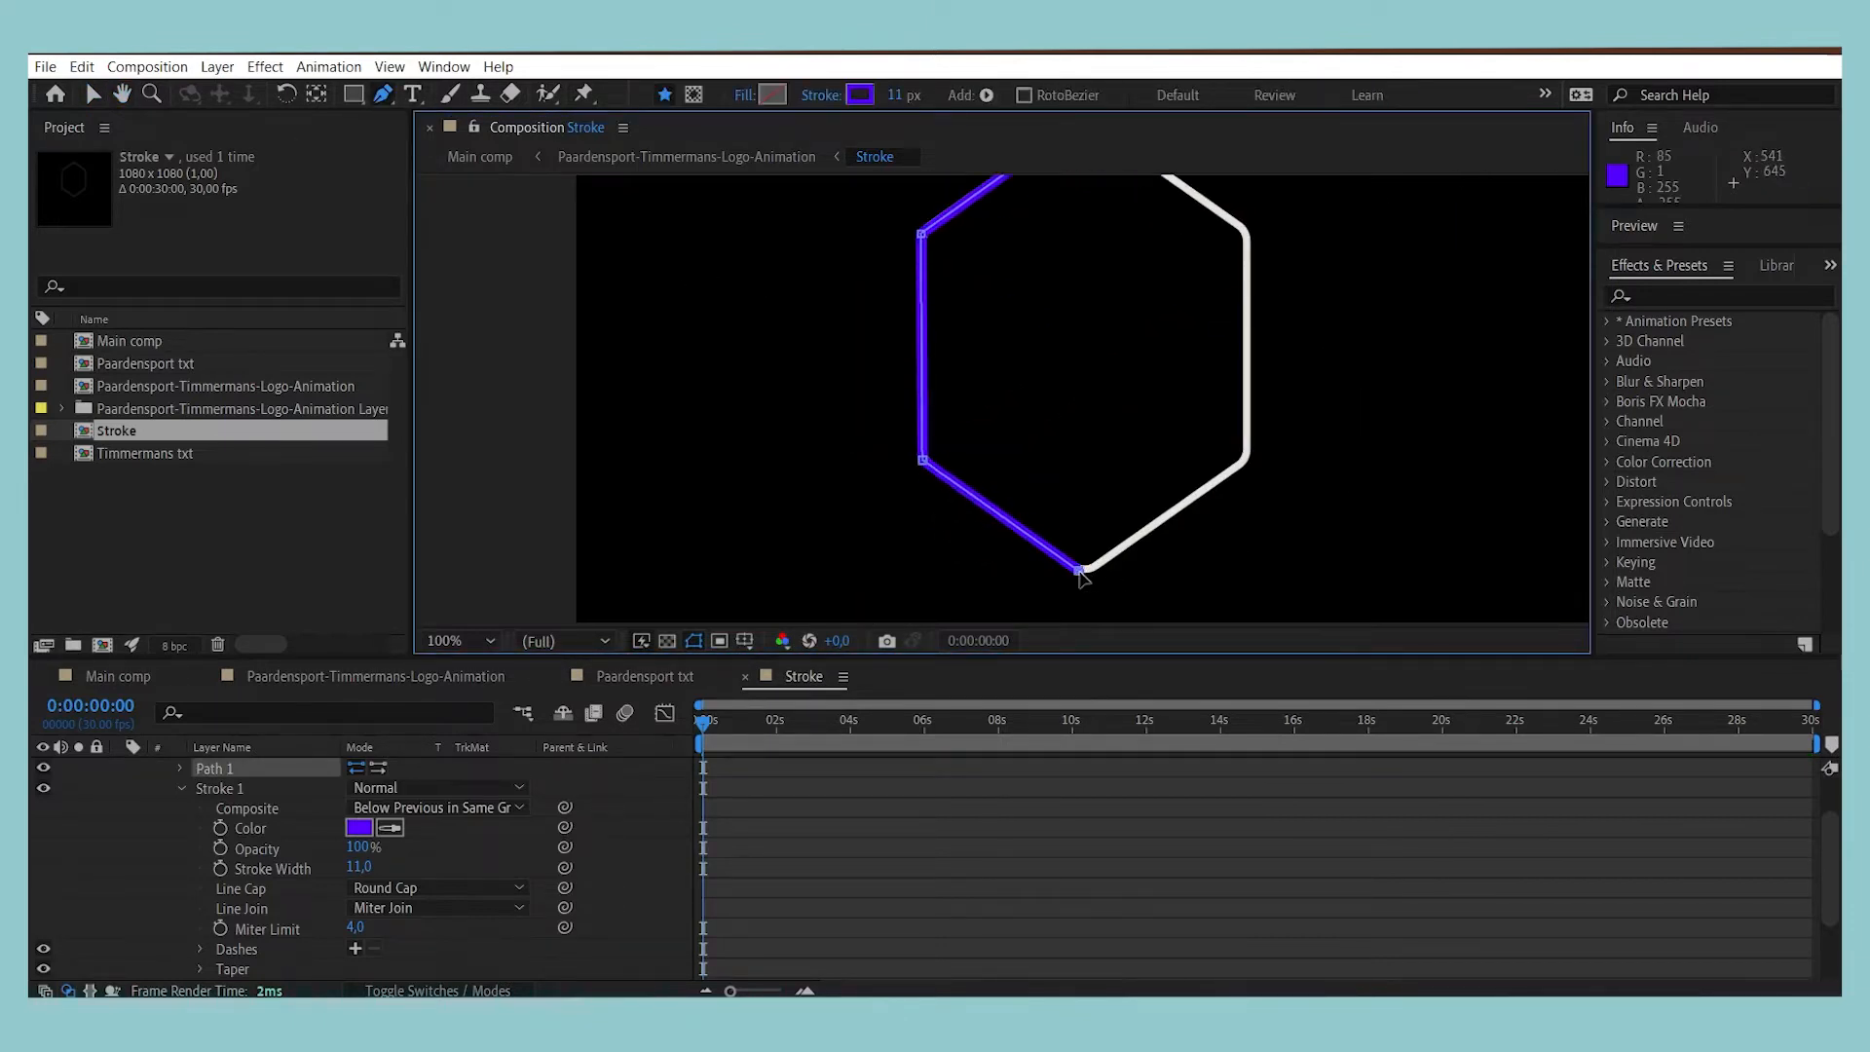
left_click(1247, 456)
left_click(1246, 231)
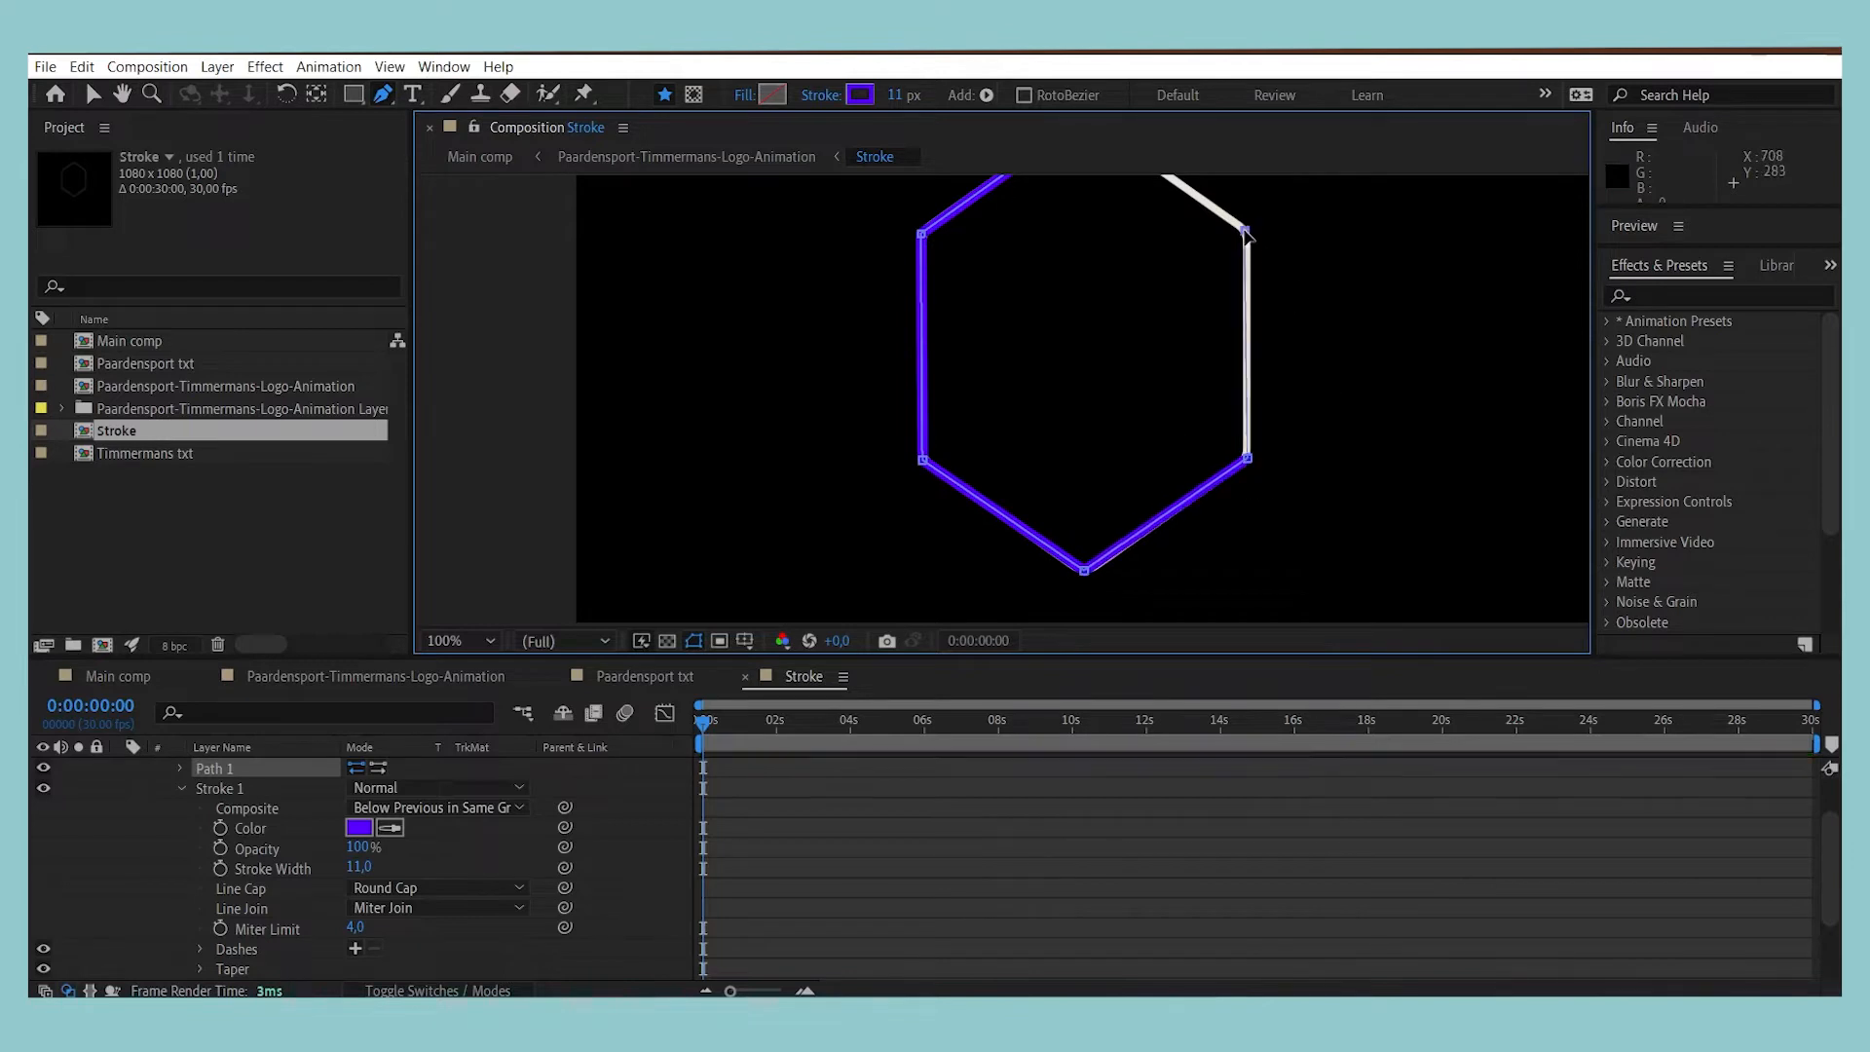
left_click(122, 95)
mouse_move(818, 430)
left_mouse_down()
mouse_move(821, 508)
mouse_move(817, 398)
left_mouse_up()
left_click(383, 94)
left_click(1086, 200)
Step: Move the purple path's bottom corner point slightly down onto the outline's corner and deselect the shape
left_click(124, 95)
left_click(383, 95)
left_click_drag(1073, 573, 1072, 581)
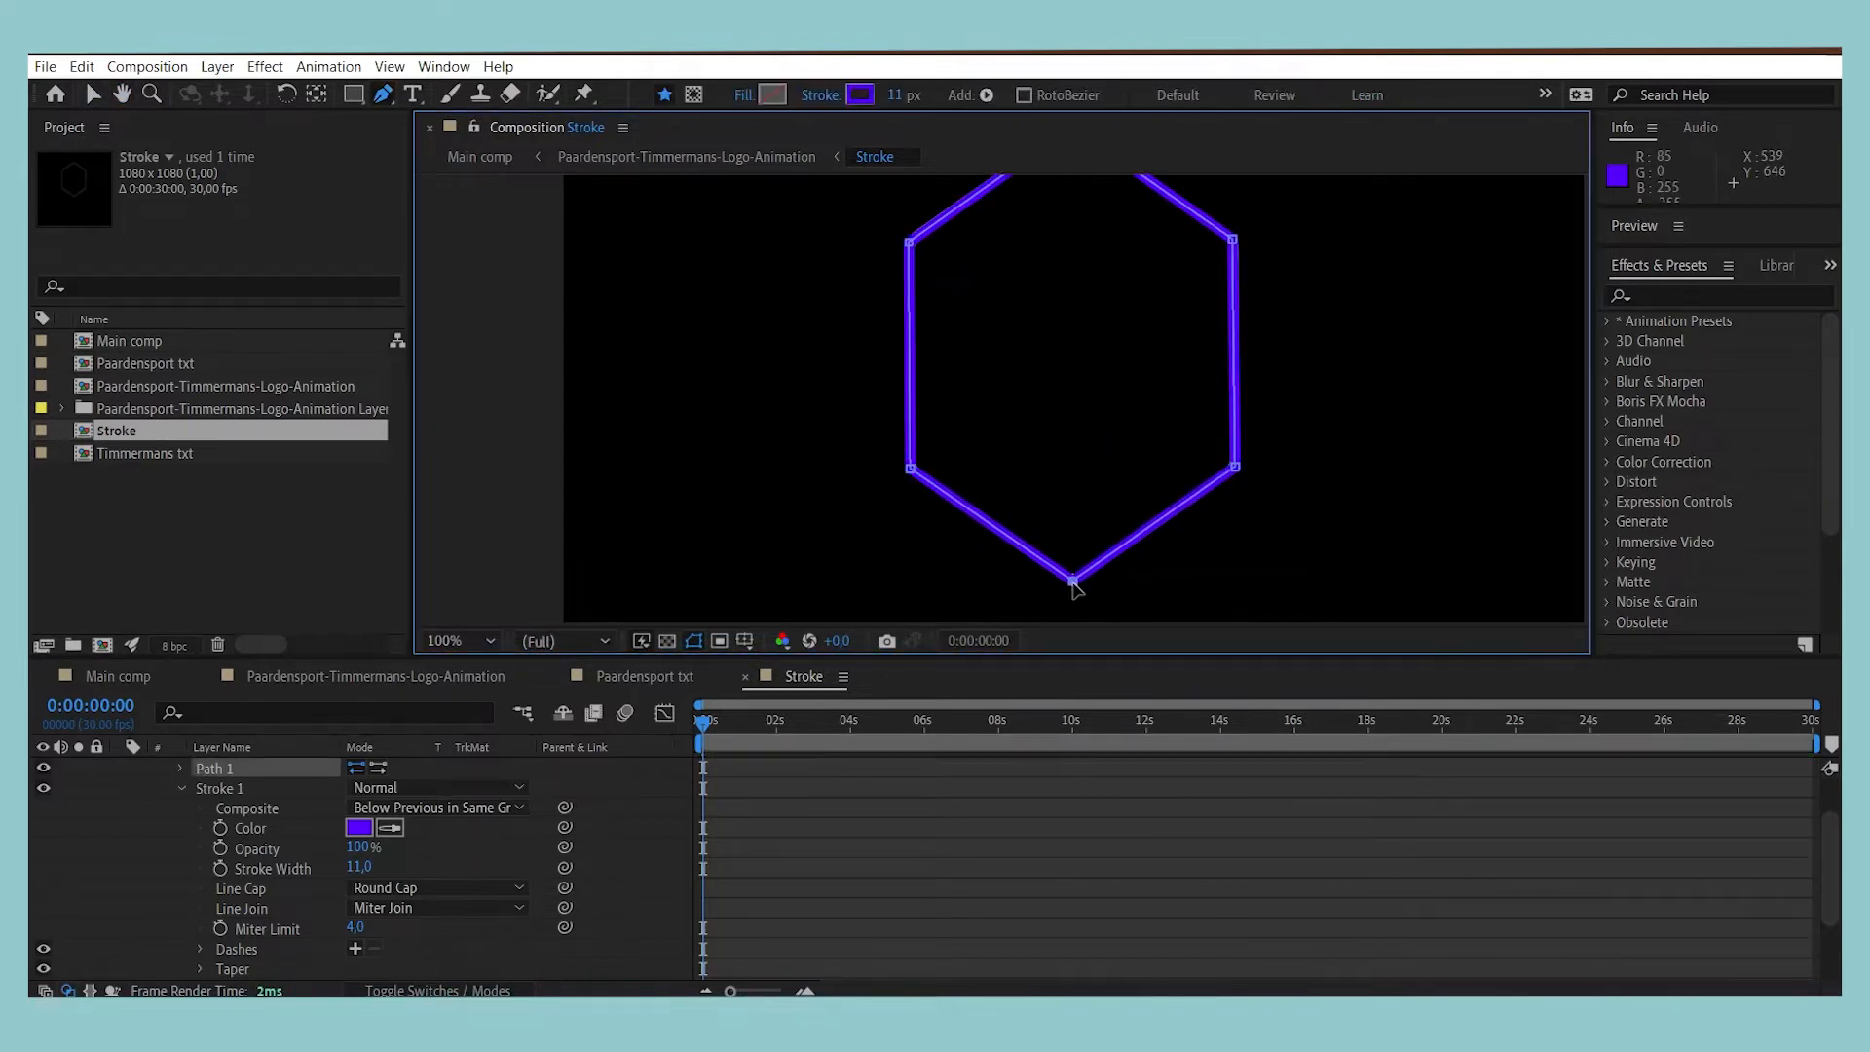
left_click(92, 95)
left_click(899, 396)
left_click(1323, 413)
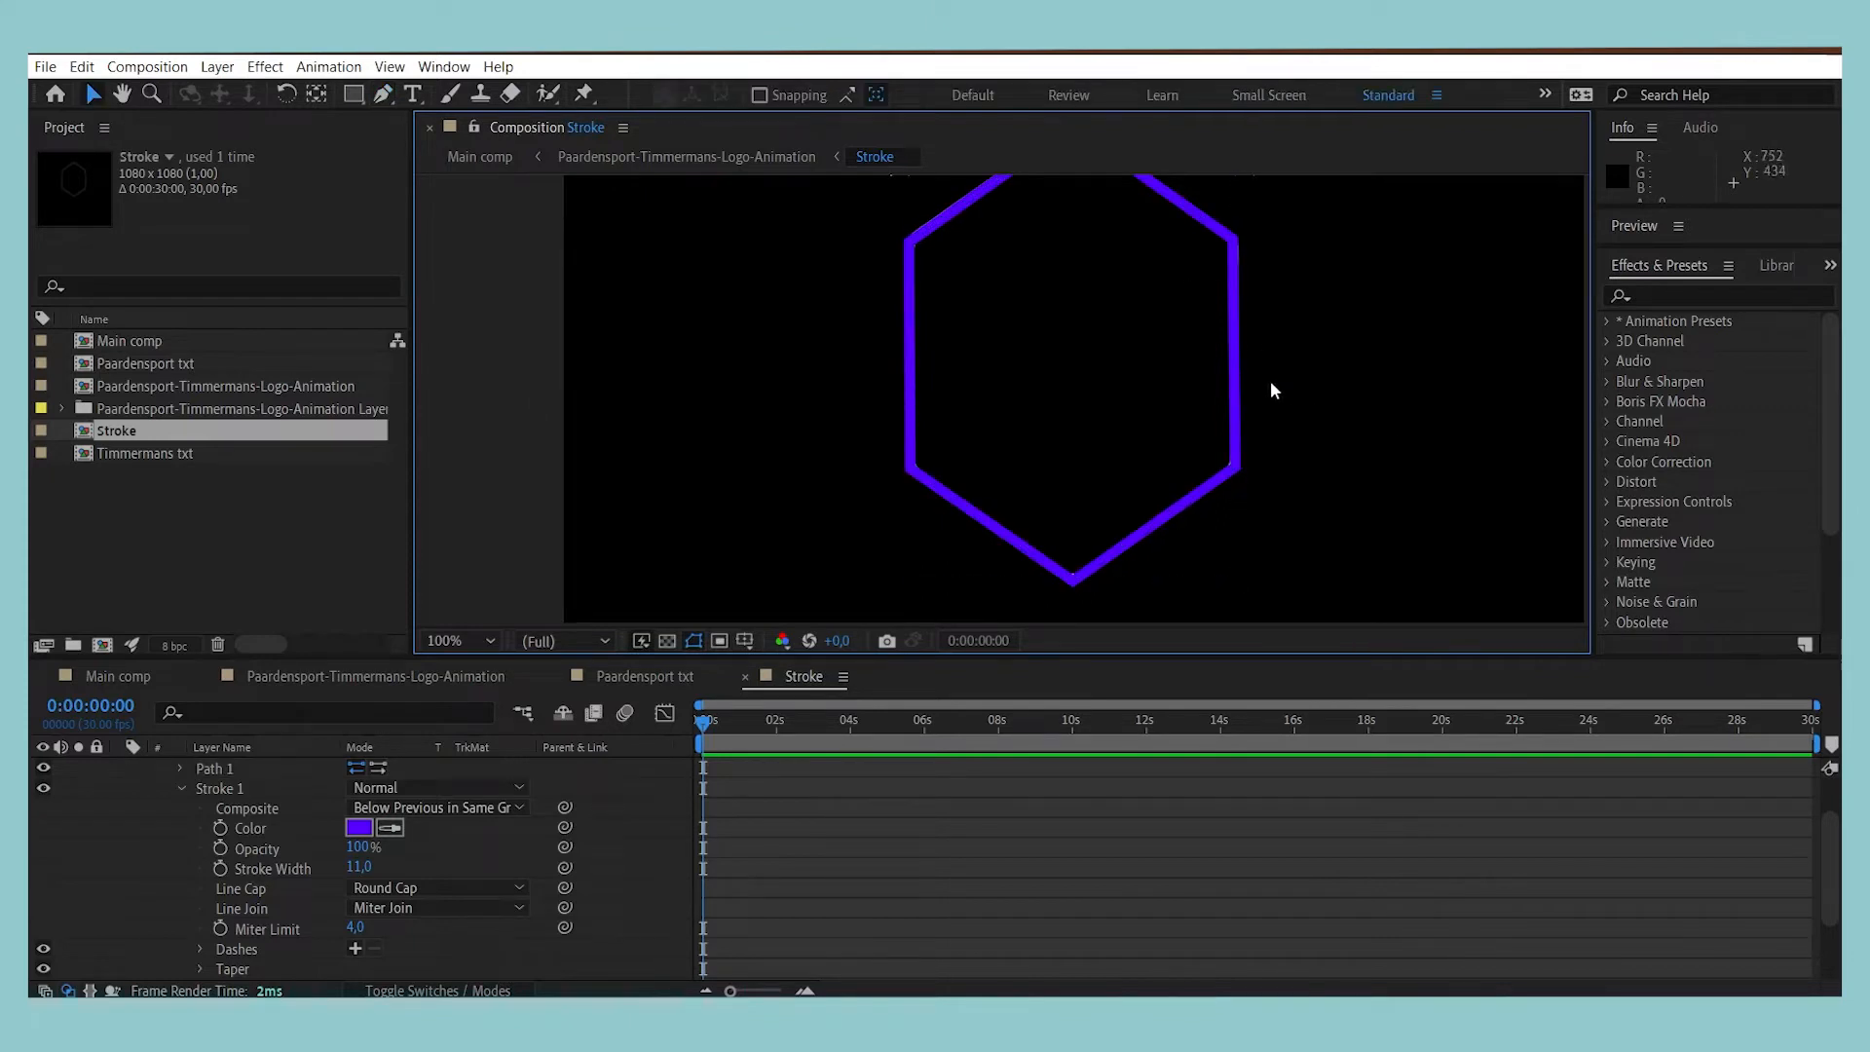
Step: Set the purple hexagon's stroke width to 12 px and deselect it
left_click(1233, 391)
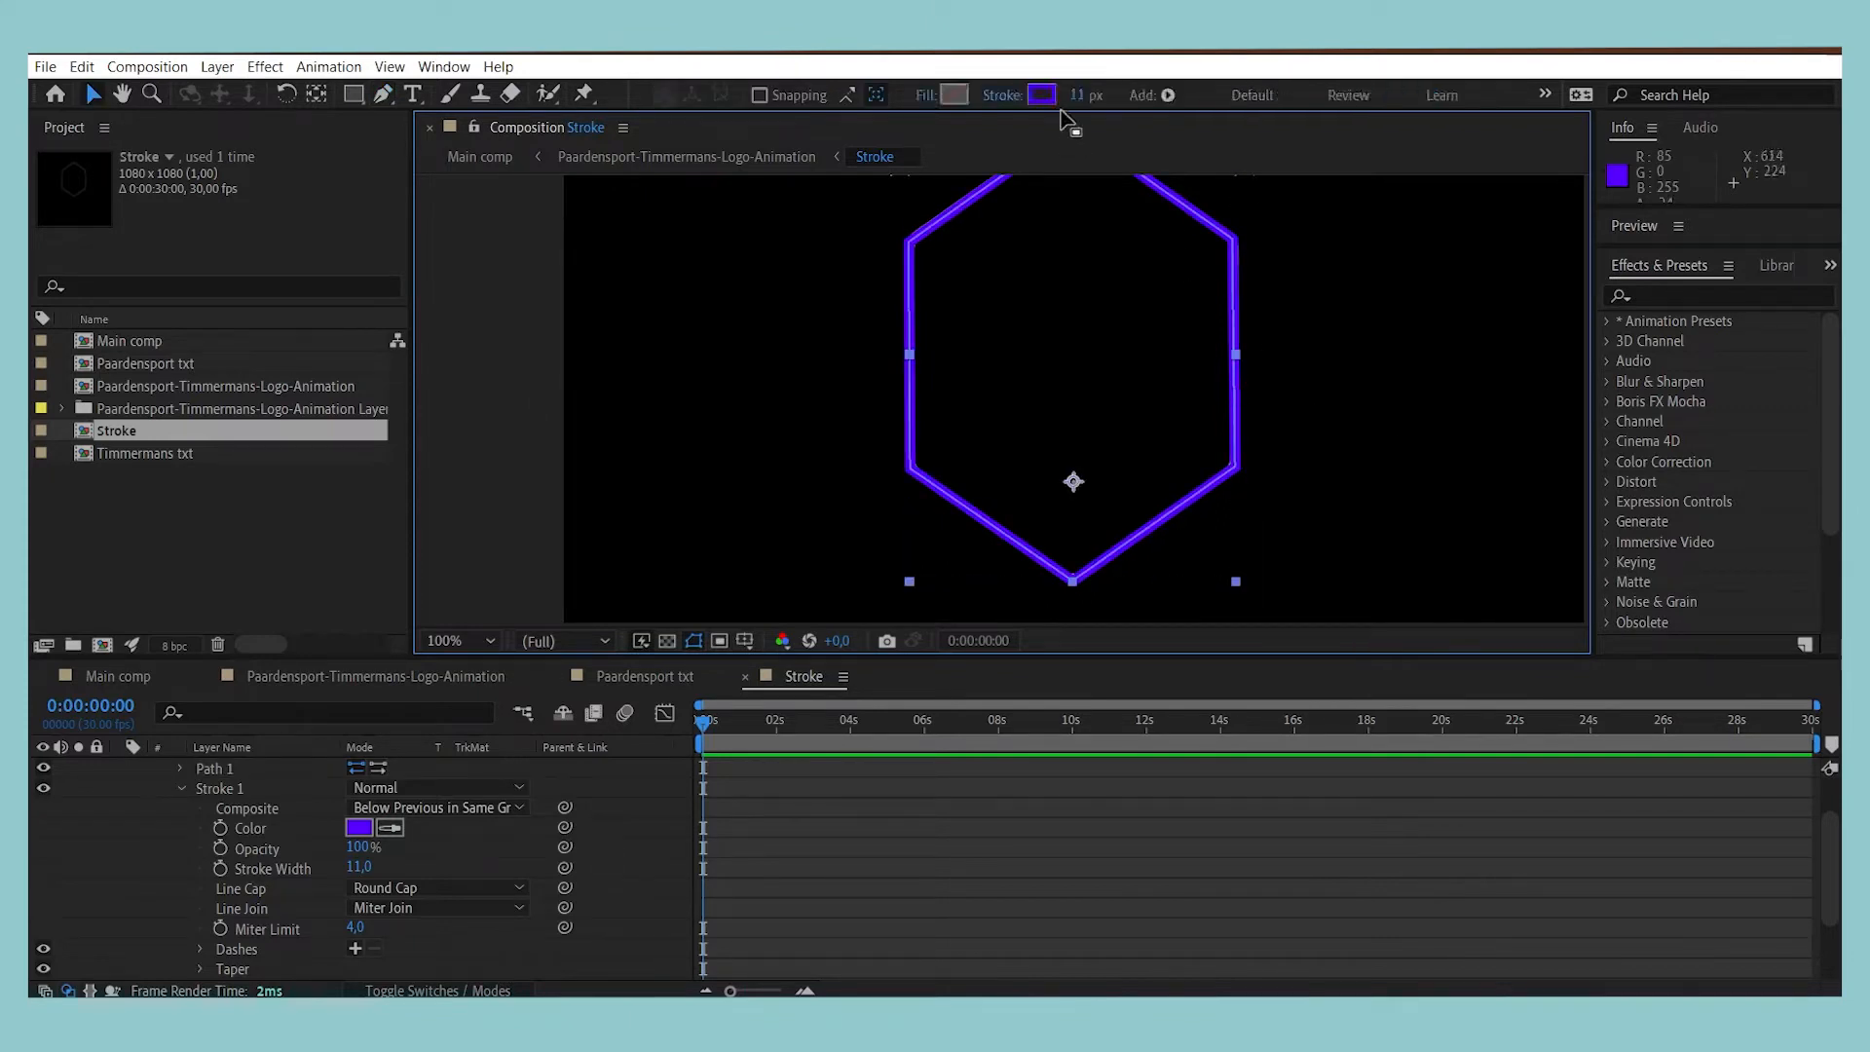
left_click_drag(1075, 98, 1087, 98)
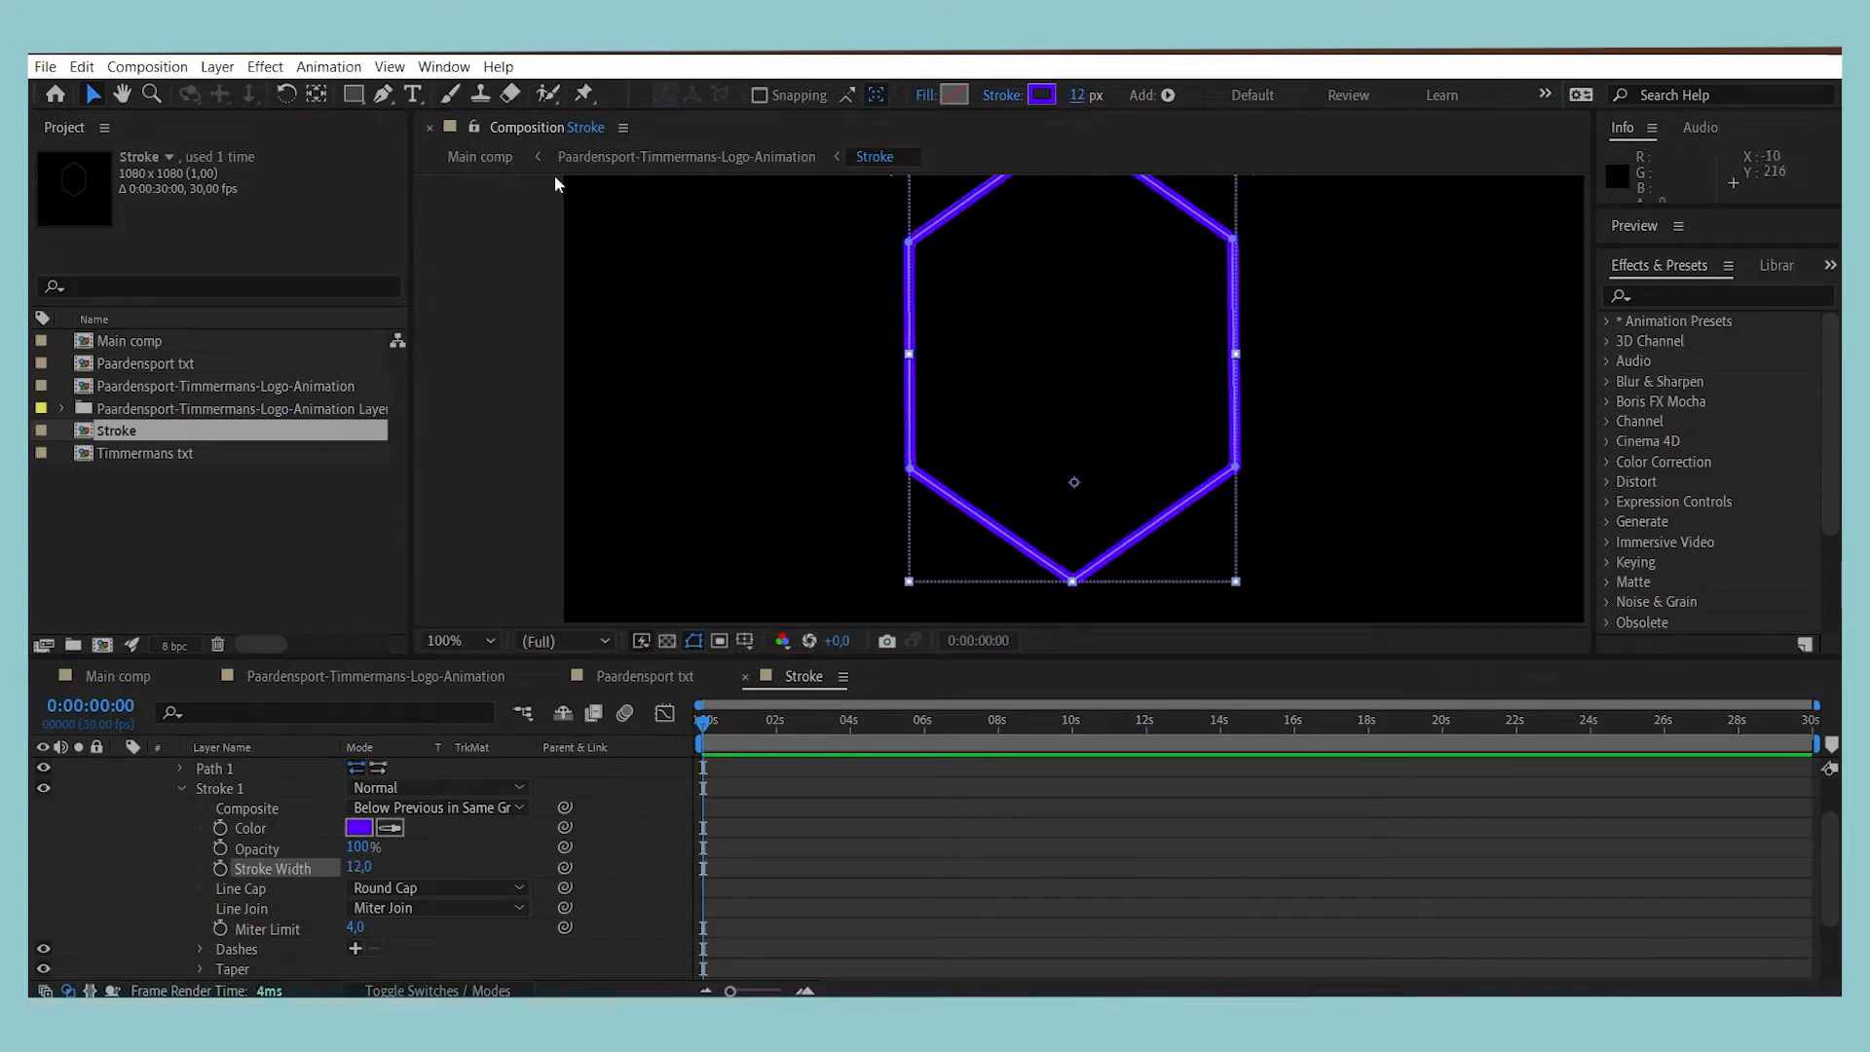
left_click(1042, 454)
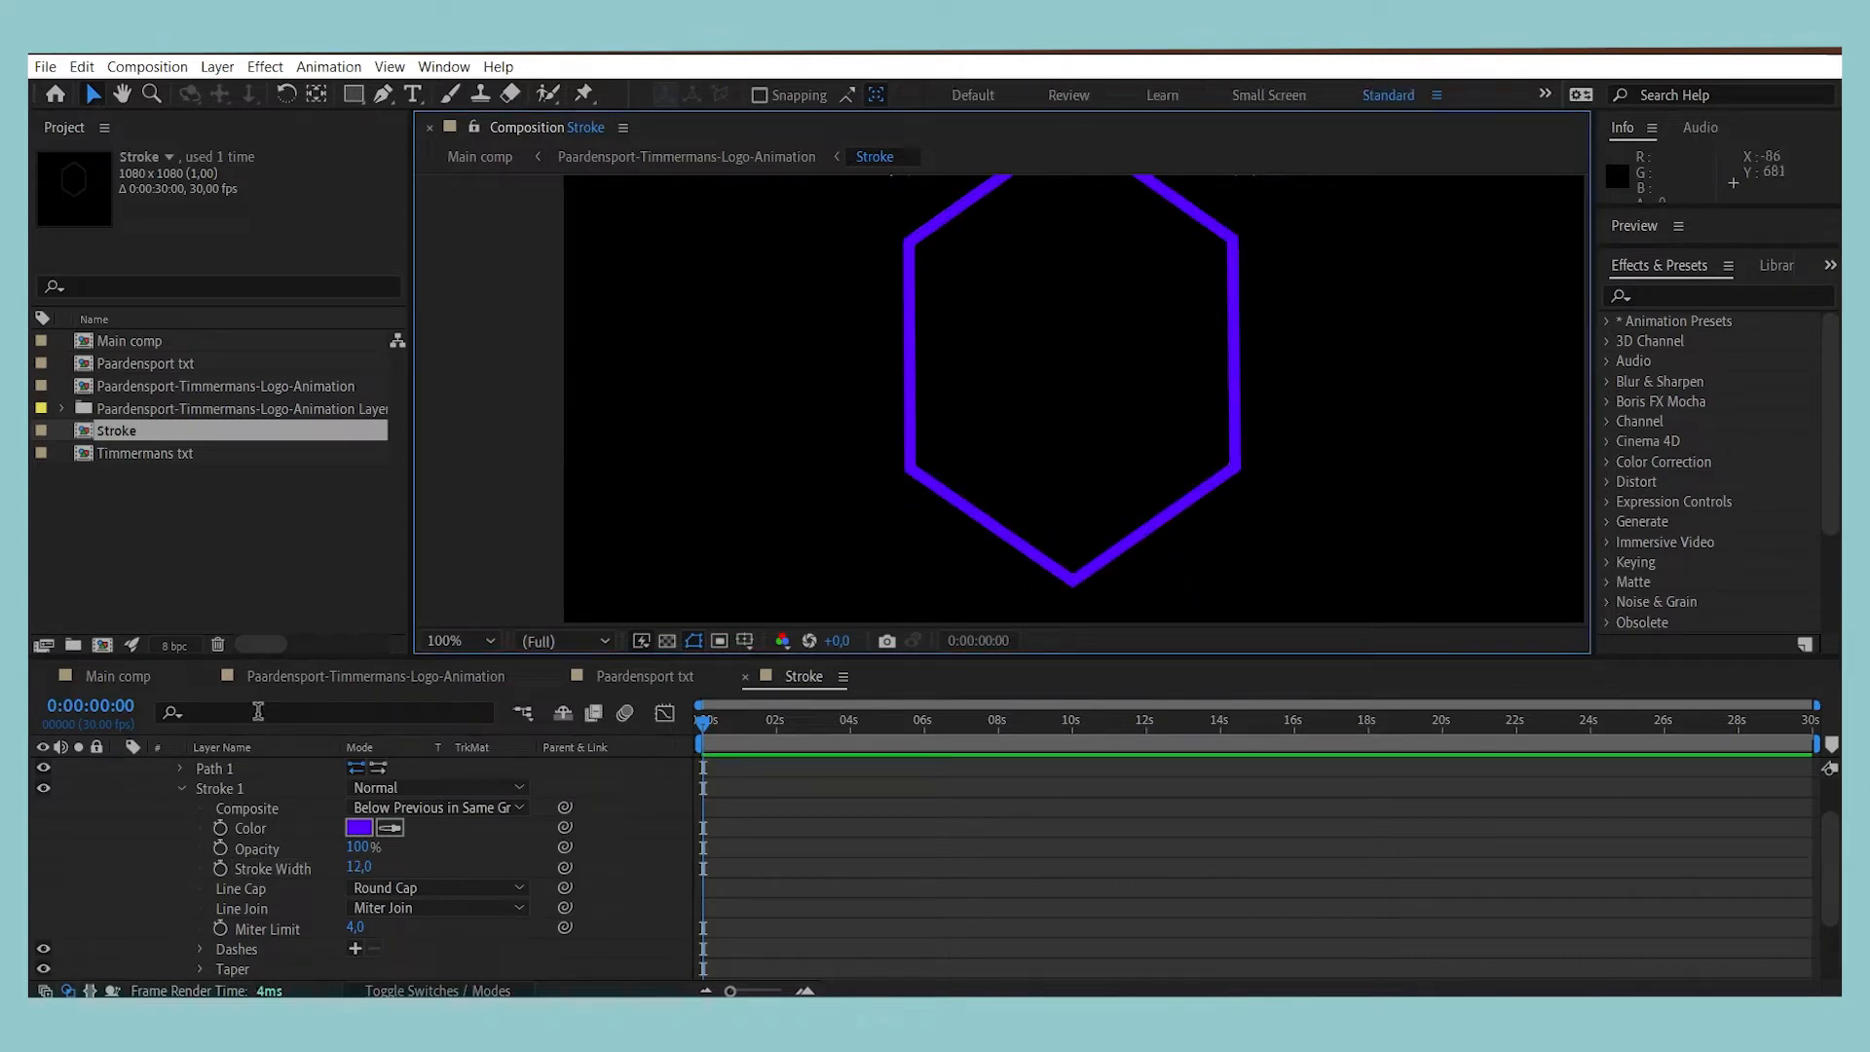
Step: Add Trim Paths to the contents of Shape Layer 1
scroll(307, 851, "up", 3)
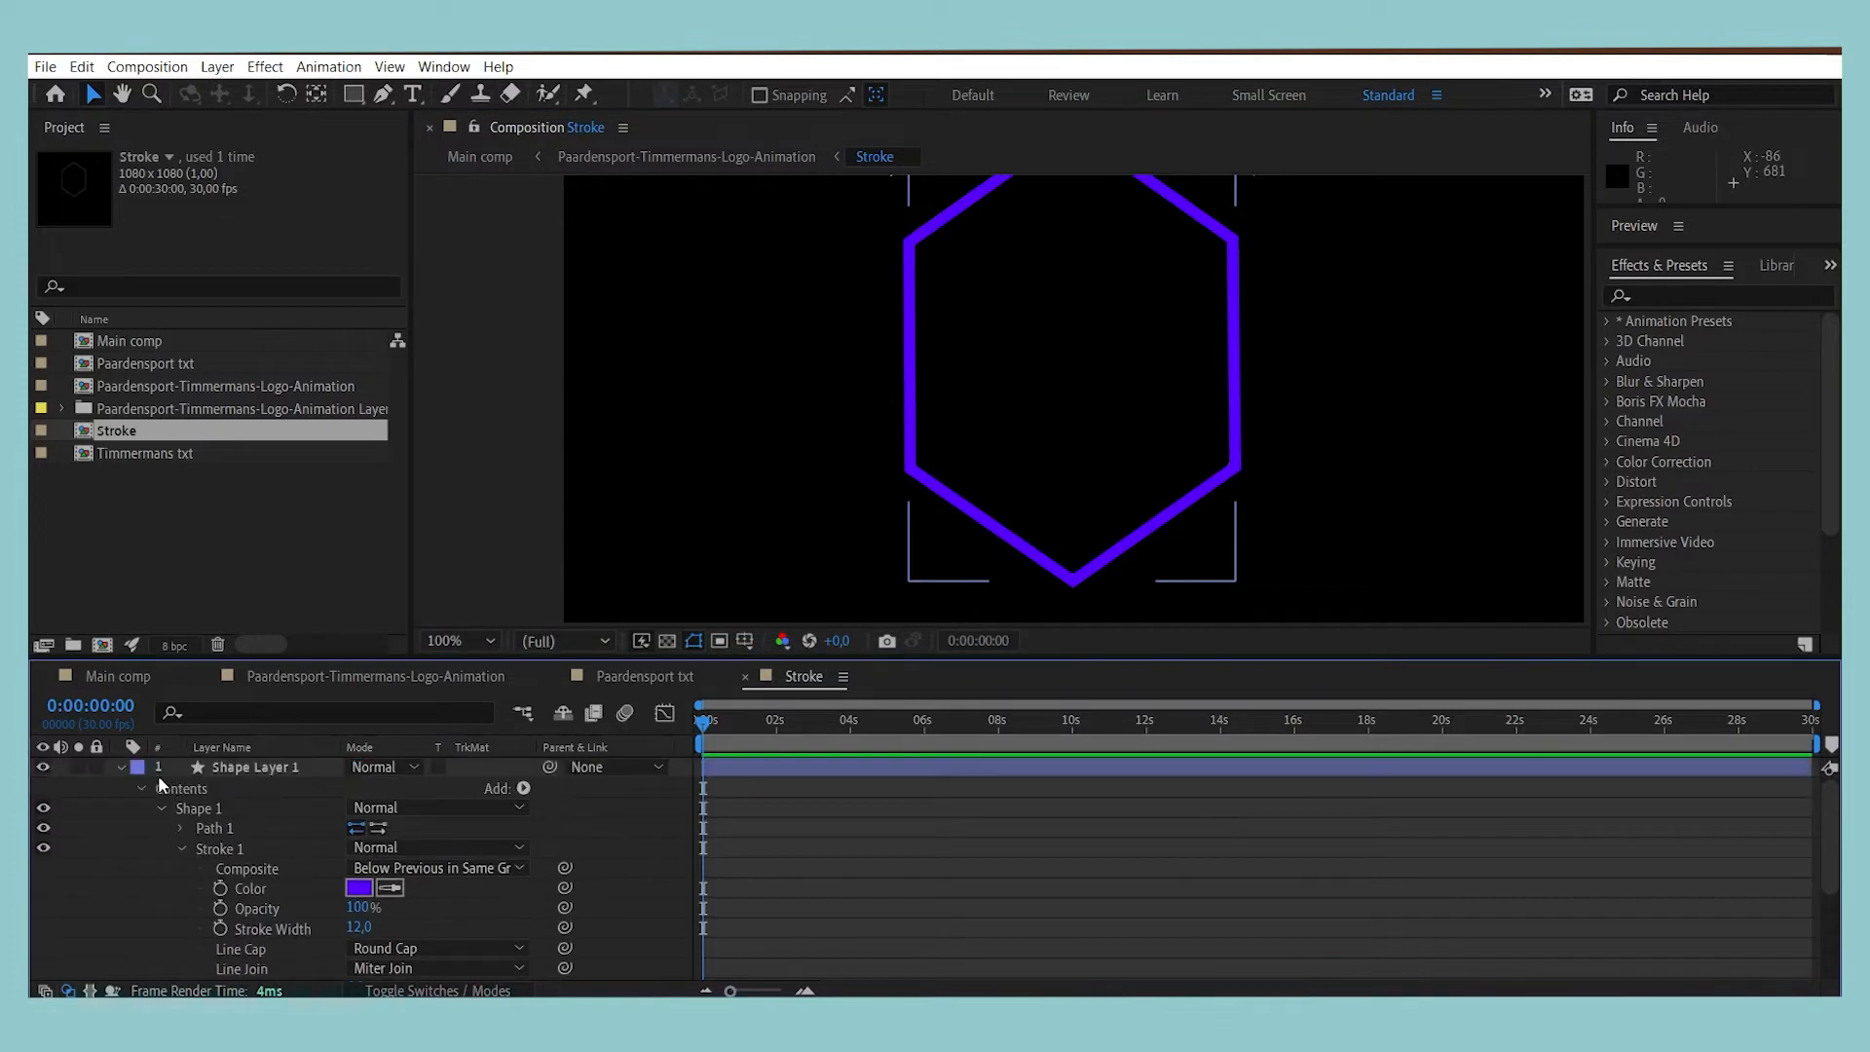
left_click(121, 768)
left_click(261, 767)
left_click(119, 766)
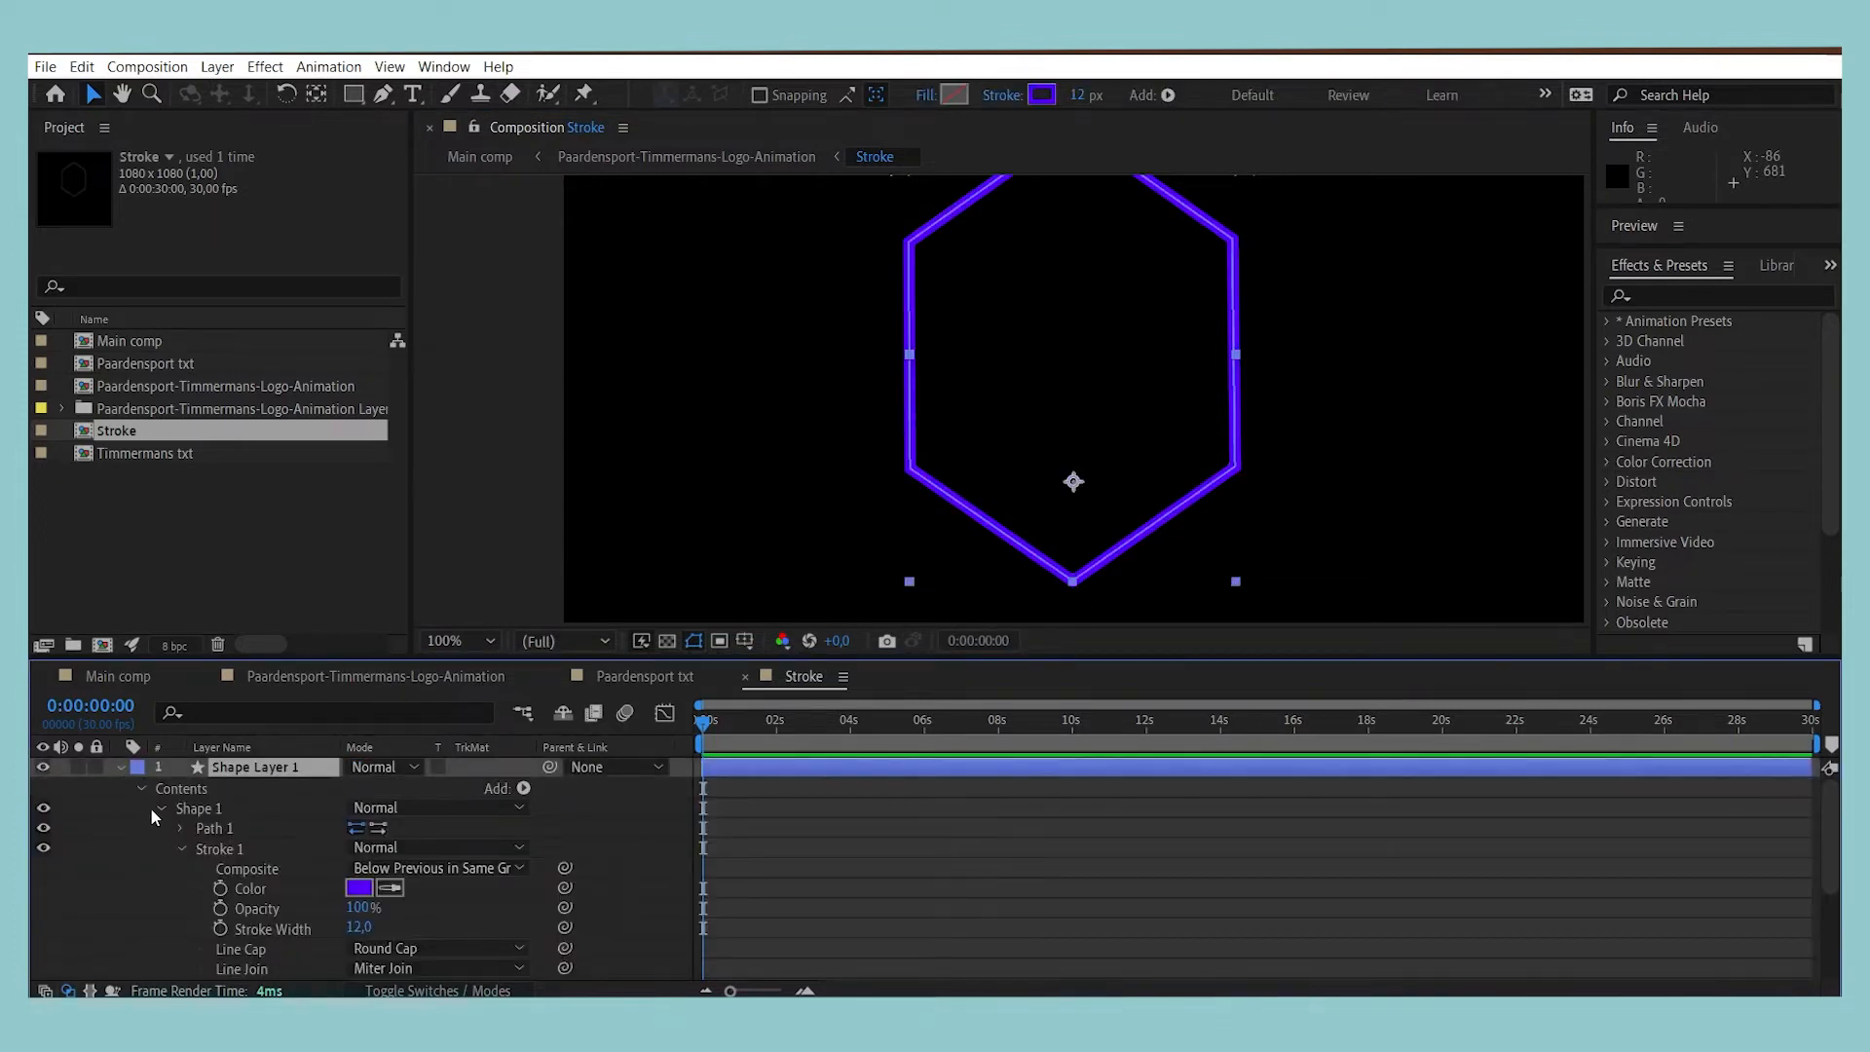
left_click(139, 788)
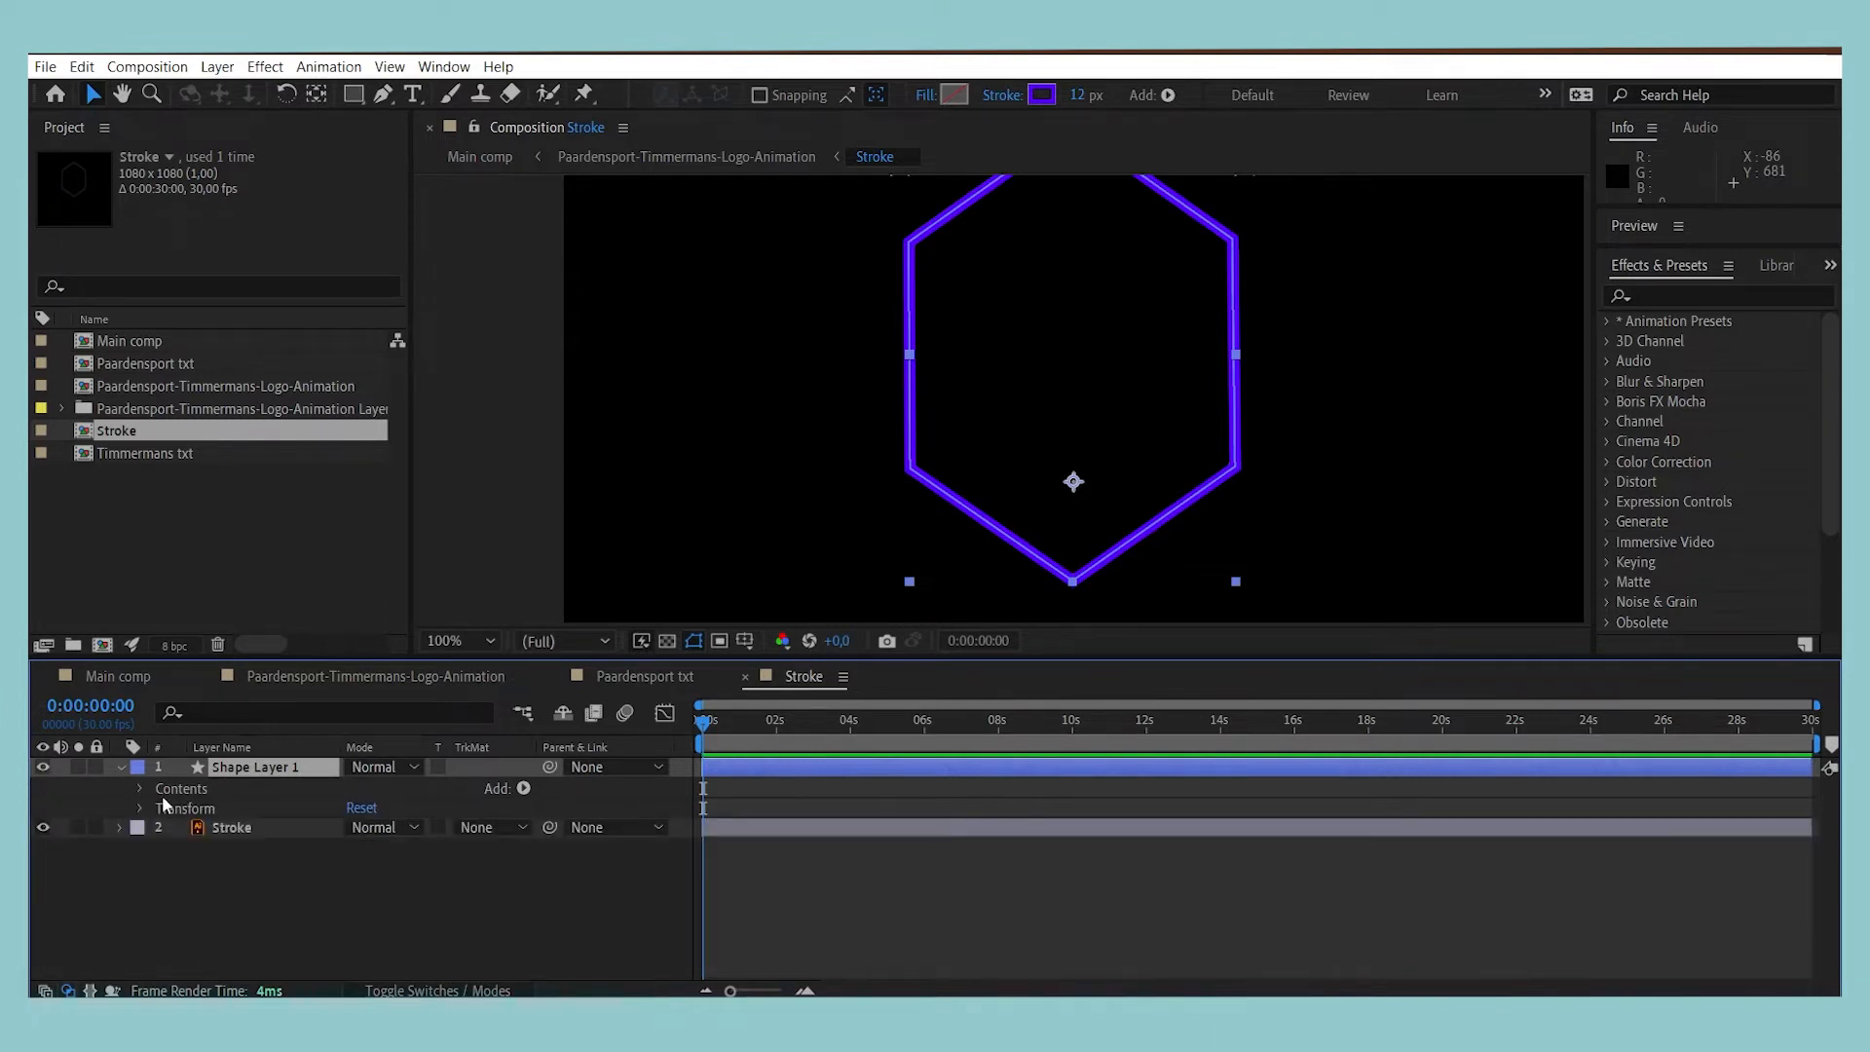
left_click(523, 789)
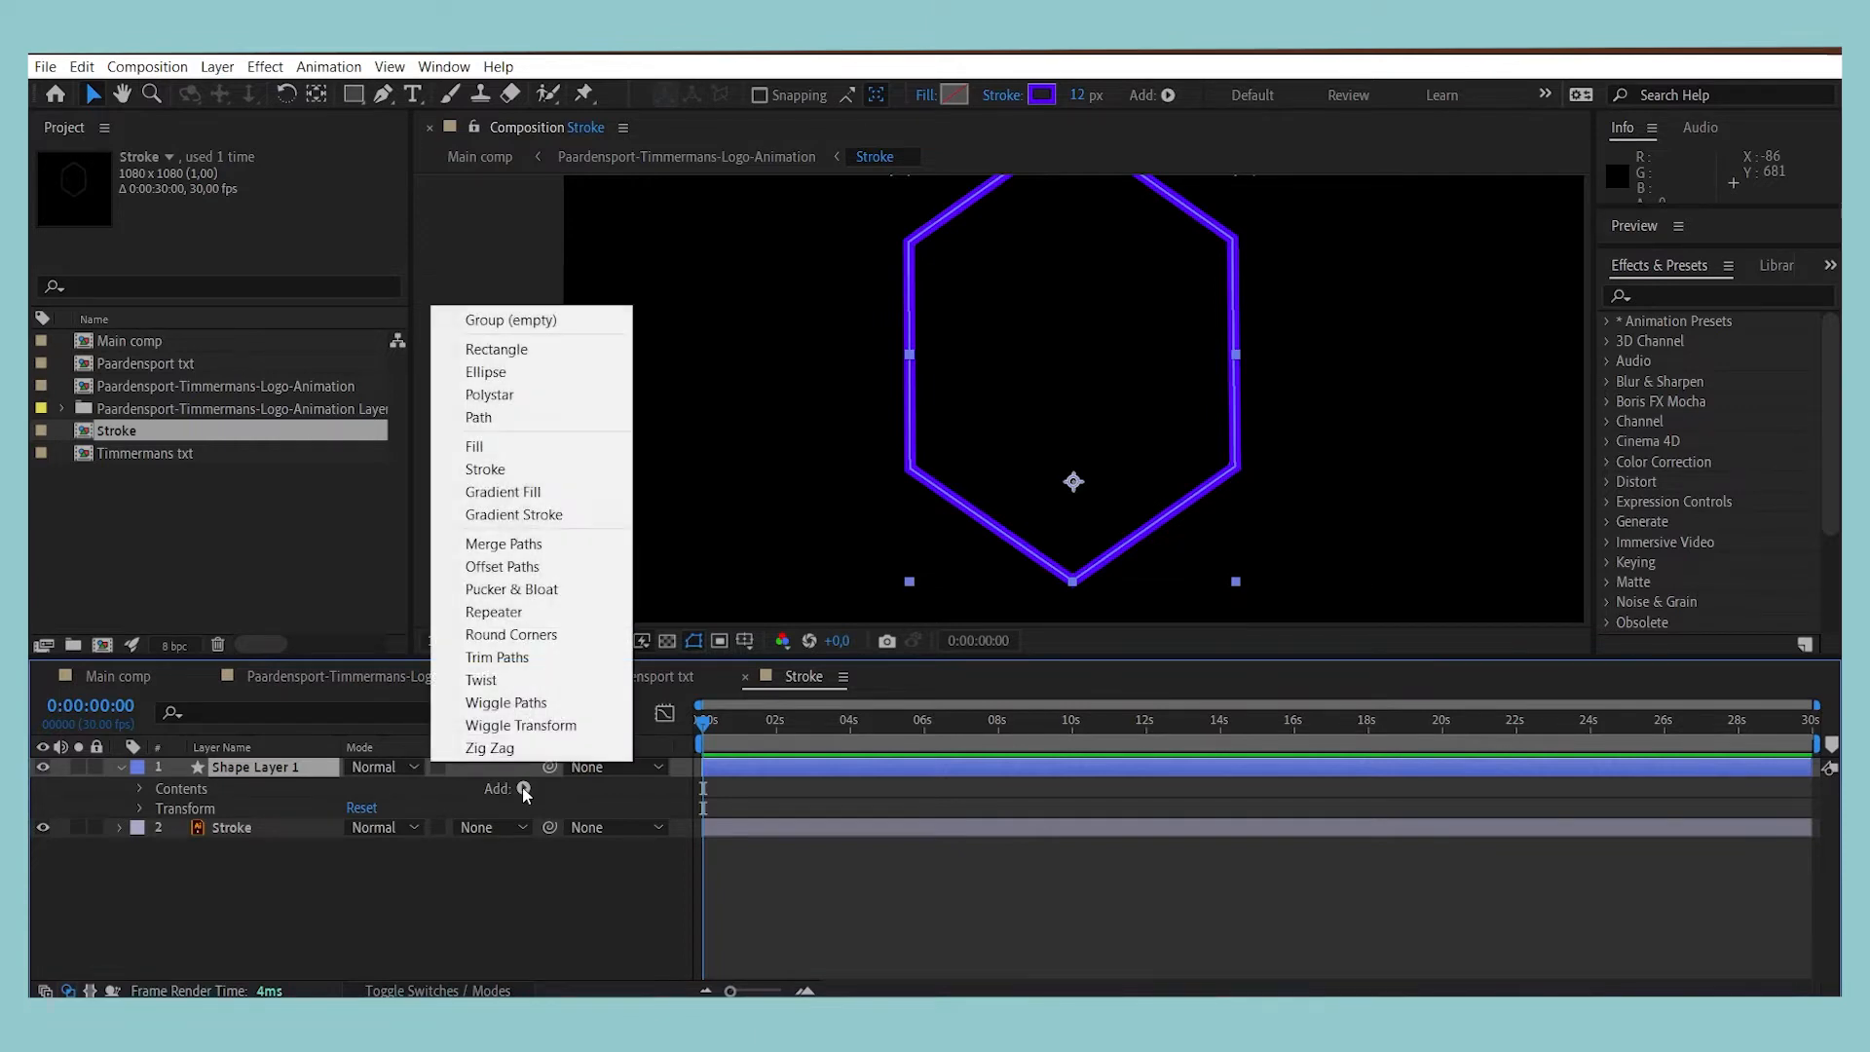
left_click(497, 658)
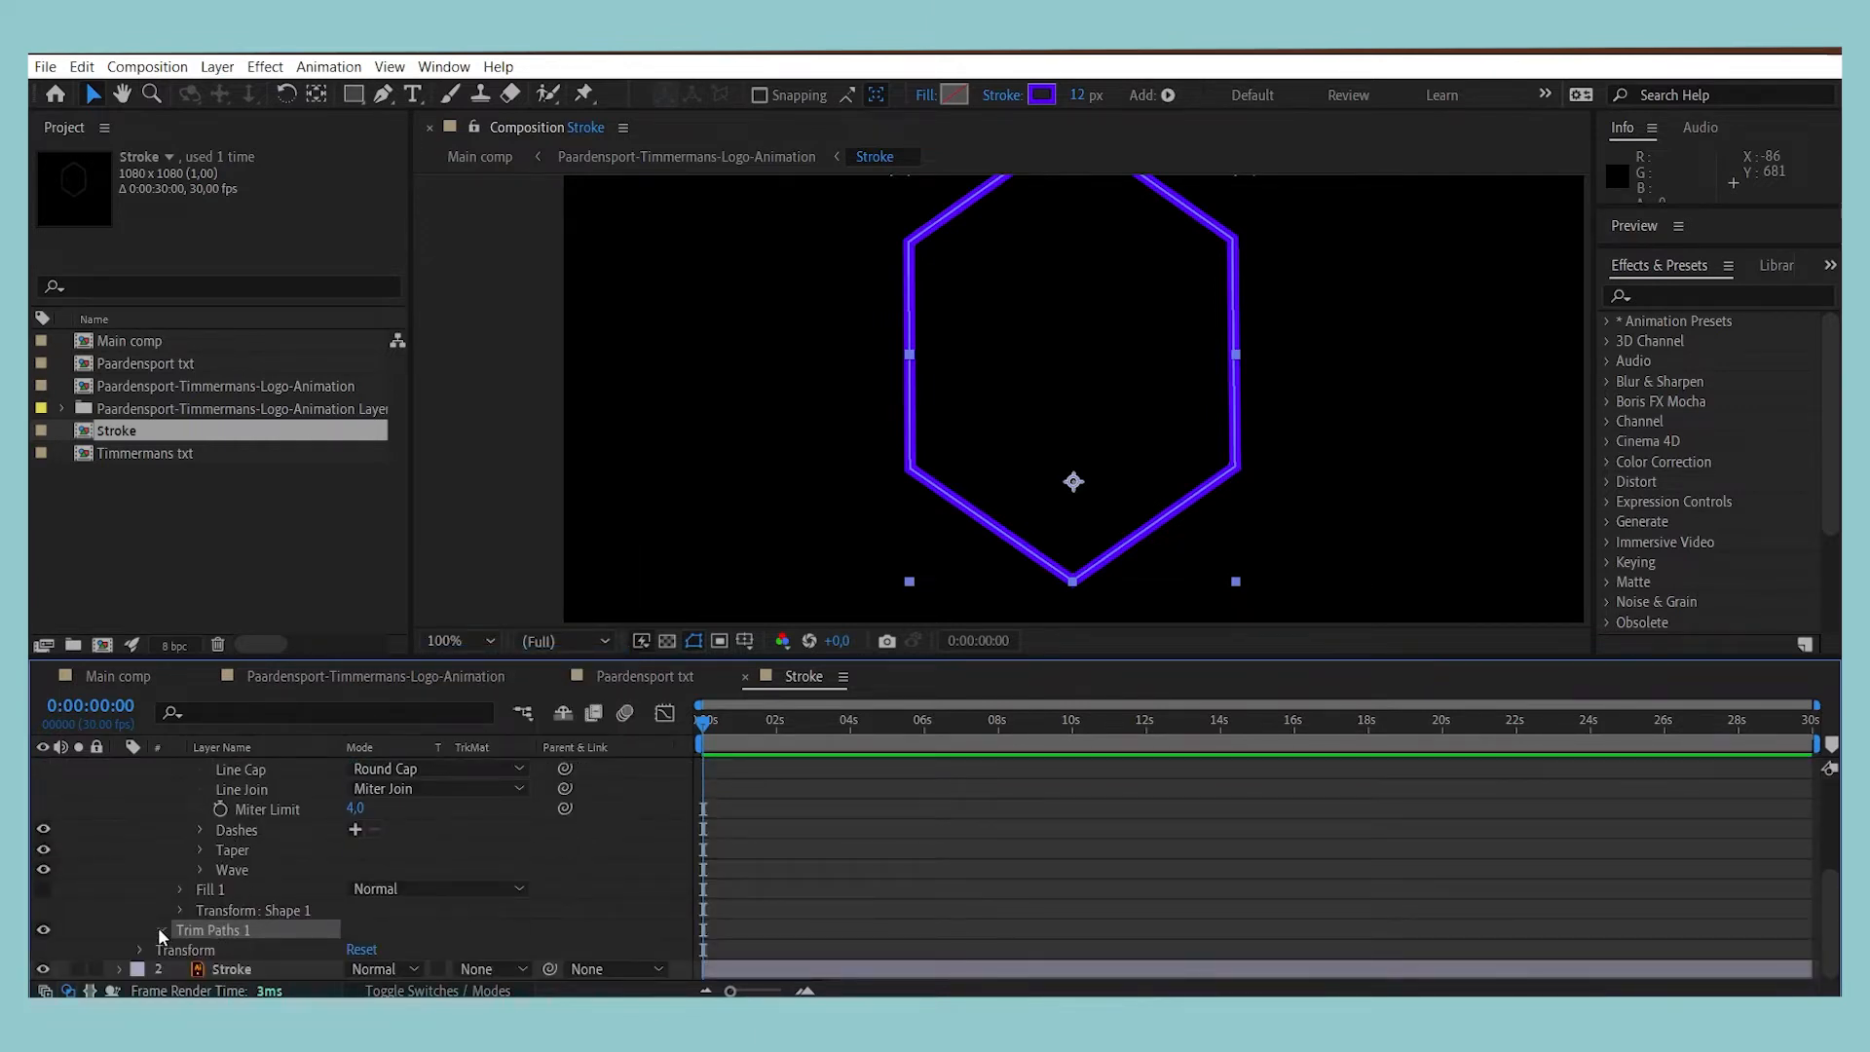
Step: Add a keyframe for the Trim Paths End value at 0:00:01:29, keeping it at 100%
left_click(160, 928)
left_click(779, 742)
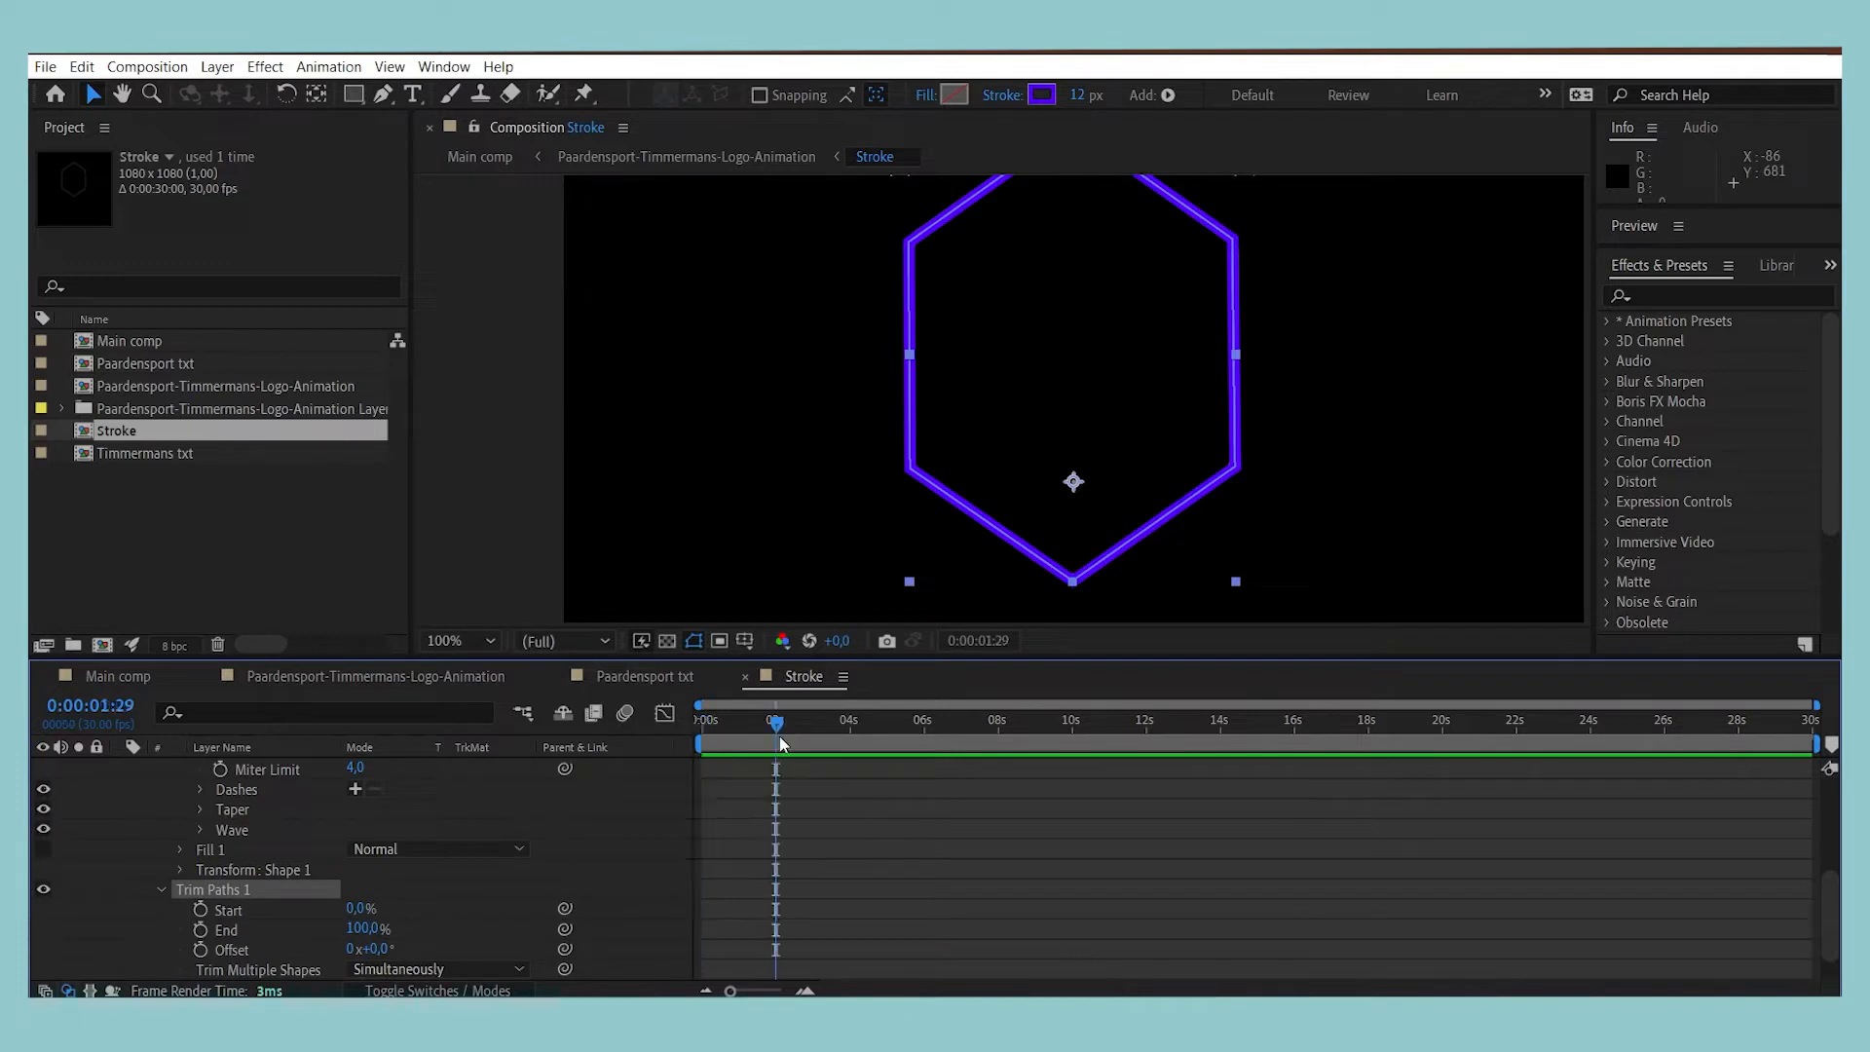
left_click(201, 931)
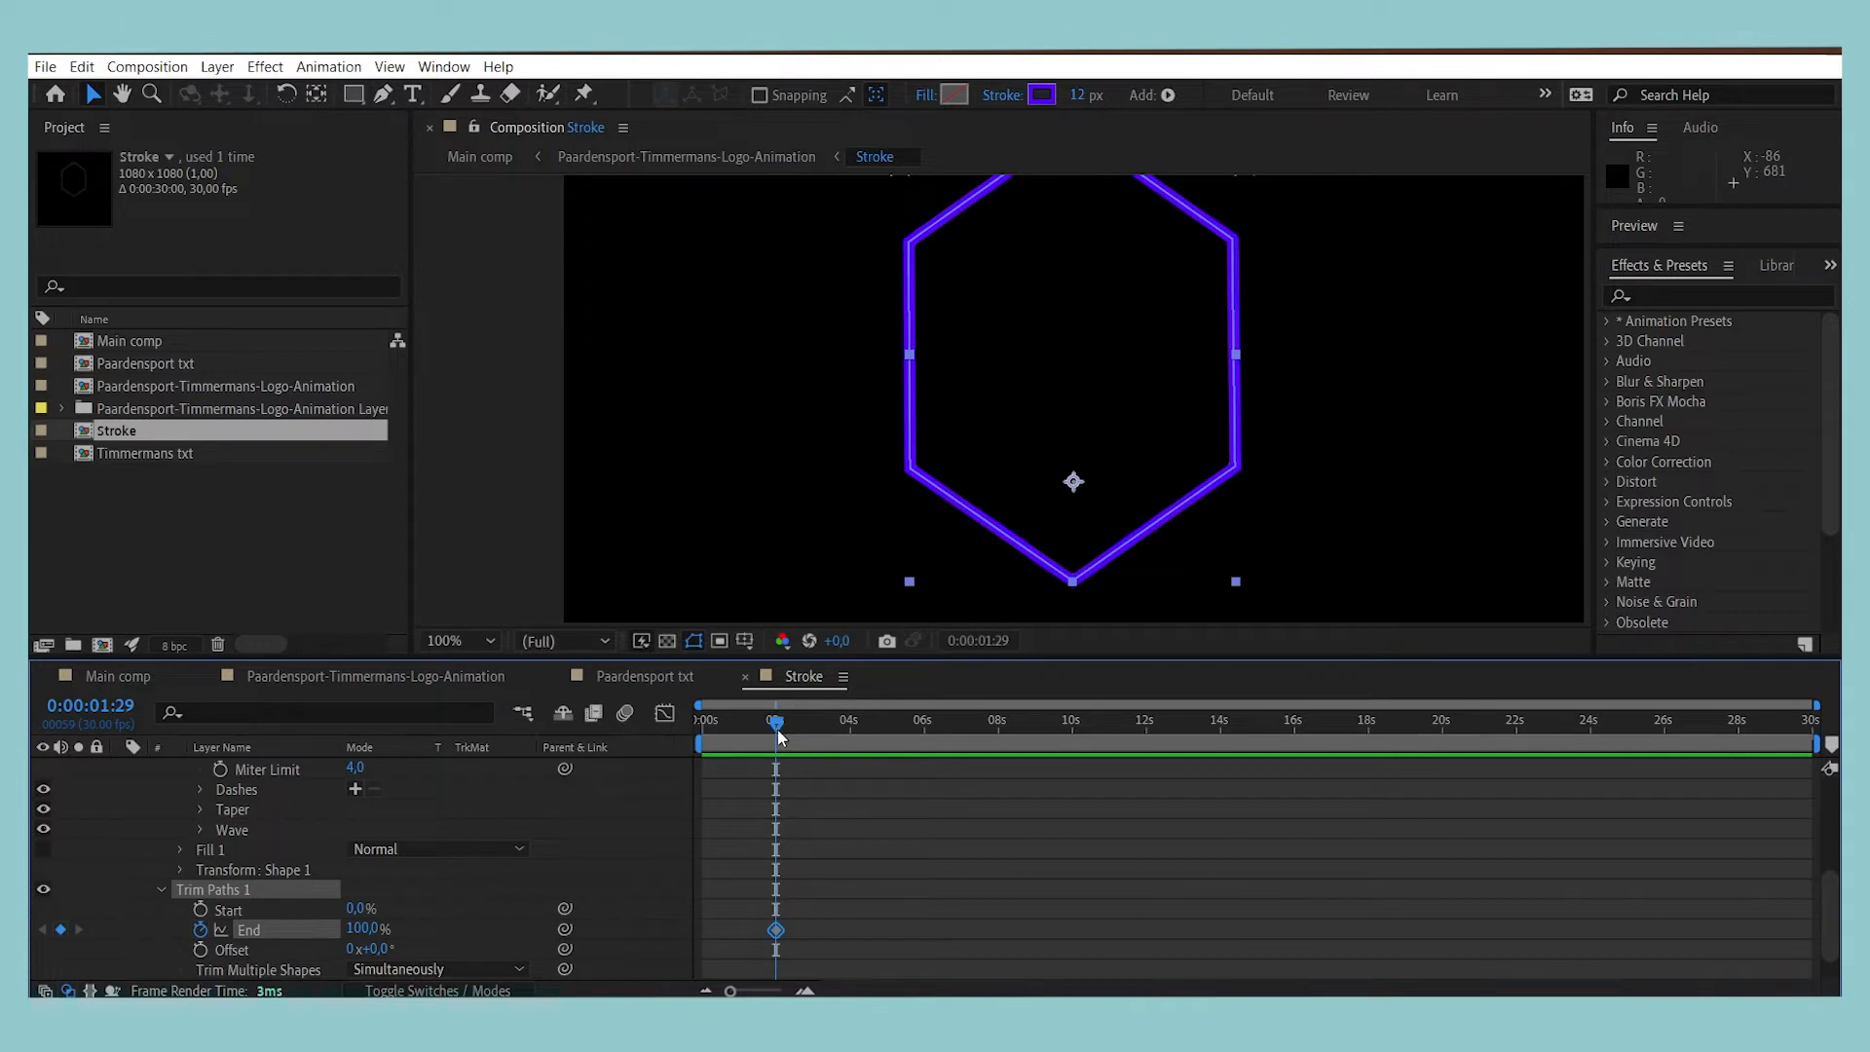
Step: Set the Trim Paths End value to 0% at the first frame and preview the line animation
left_click_drag(779, 737, 640, 736)
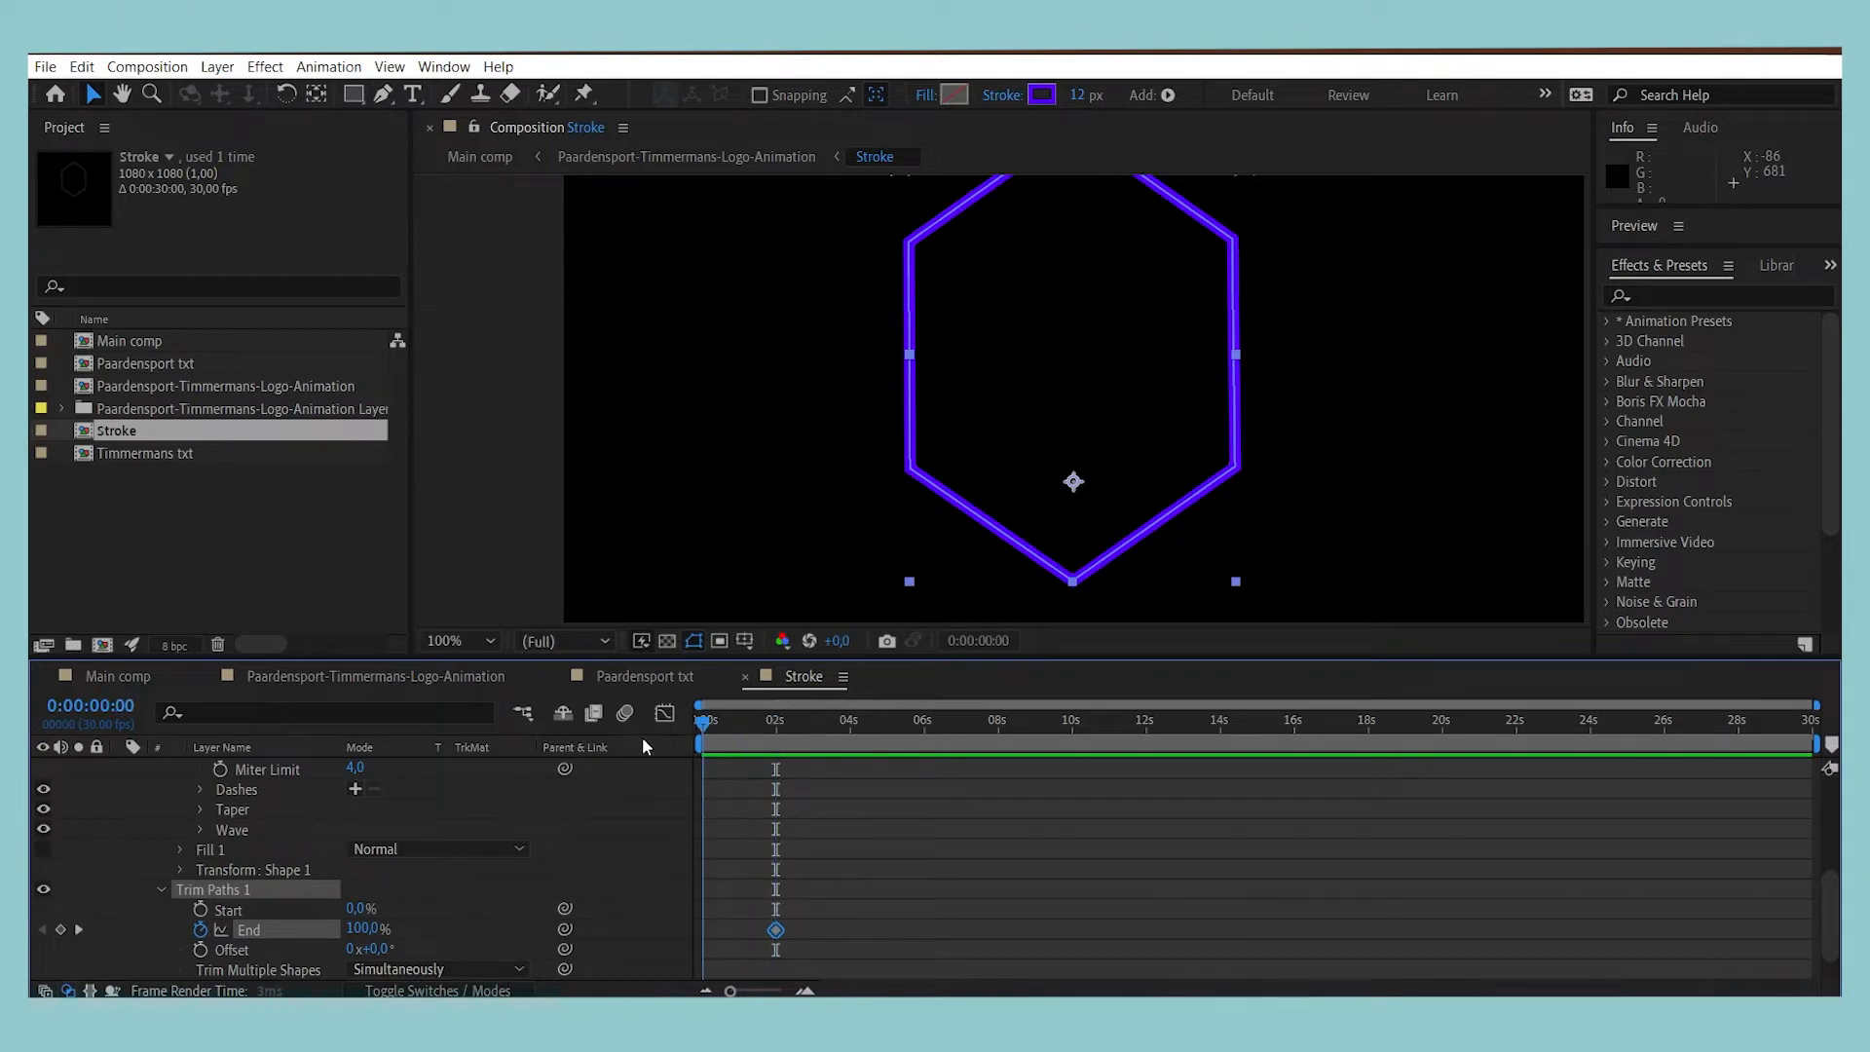
left_click(358, 930)
type("0")
key("Return")
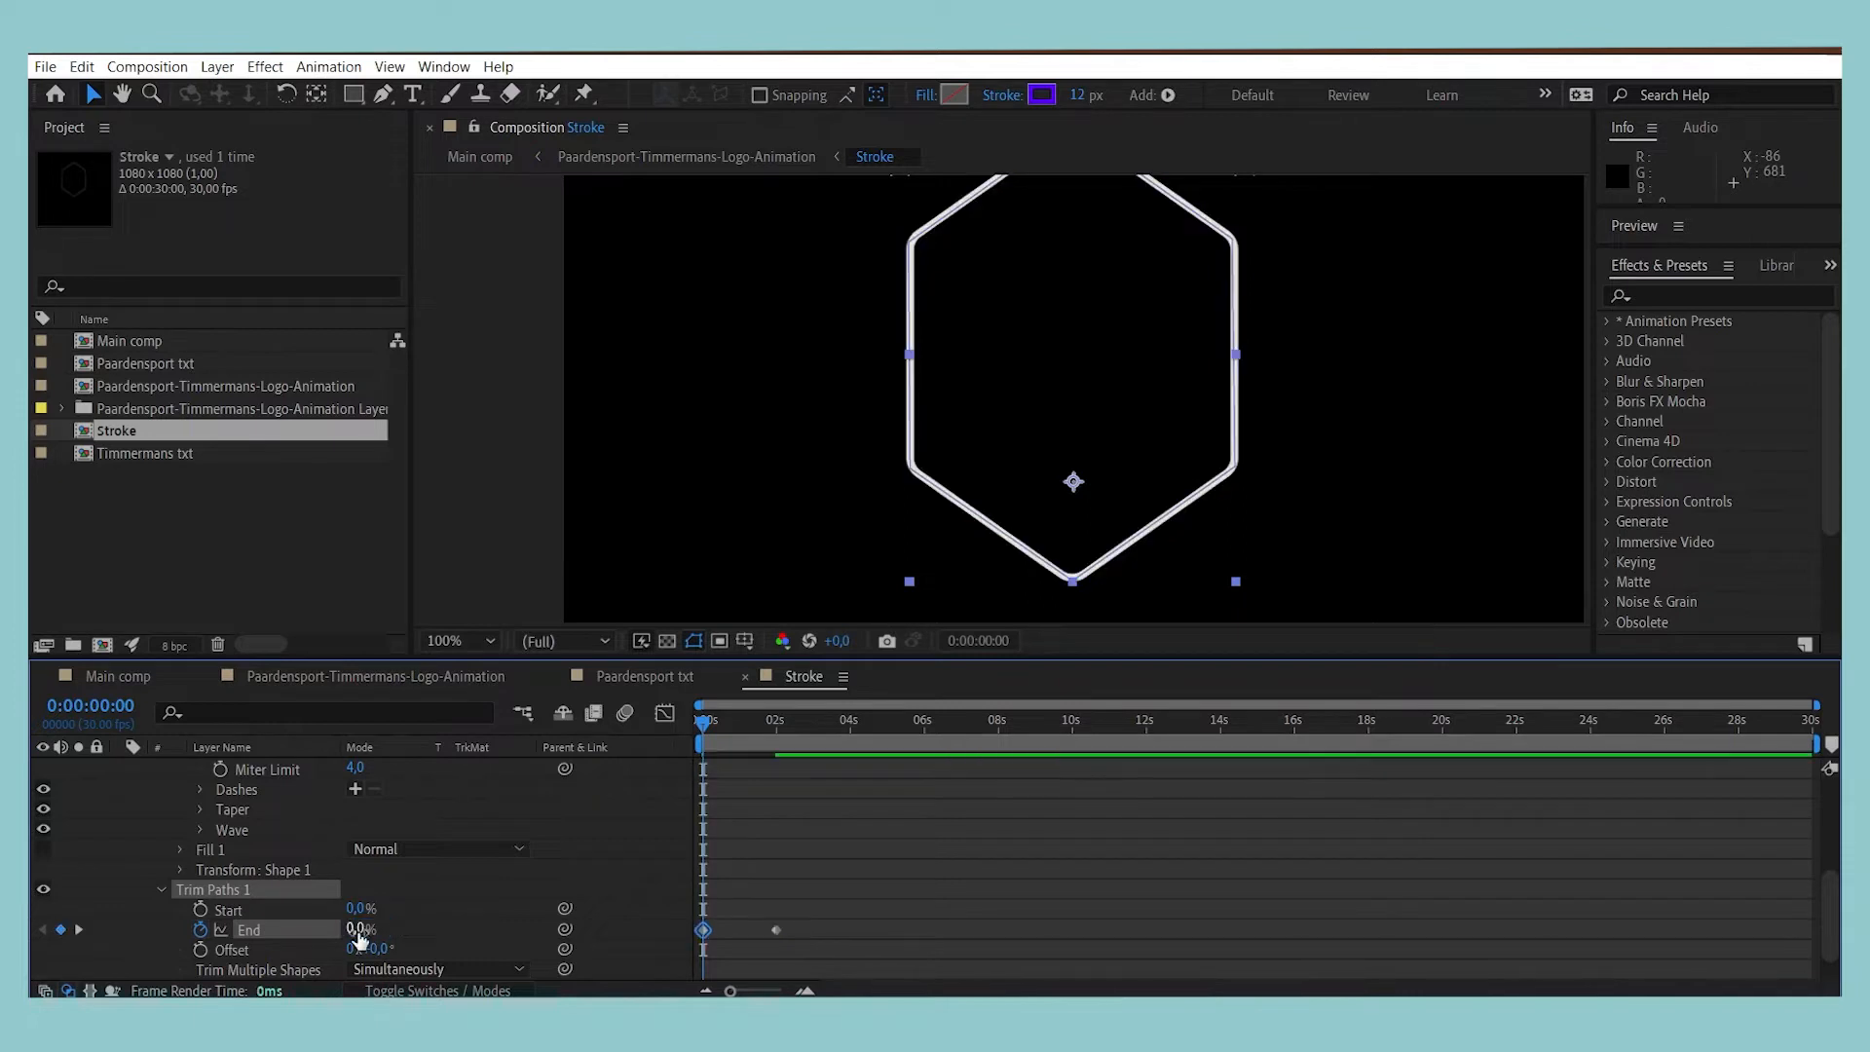
key("space")
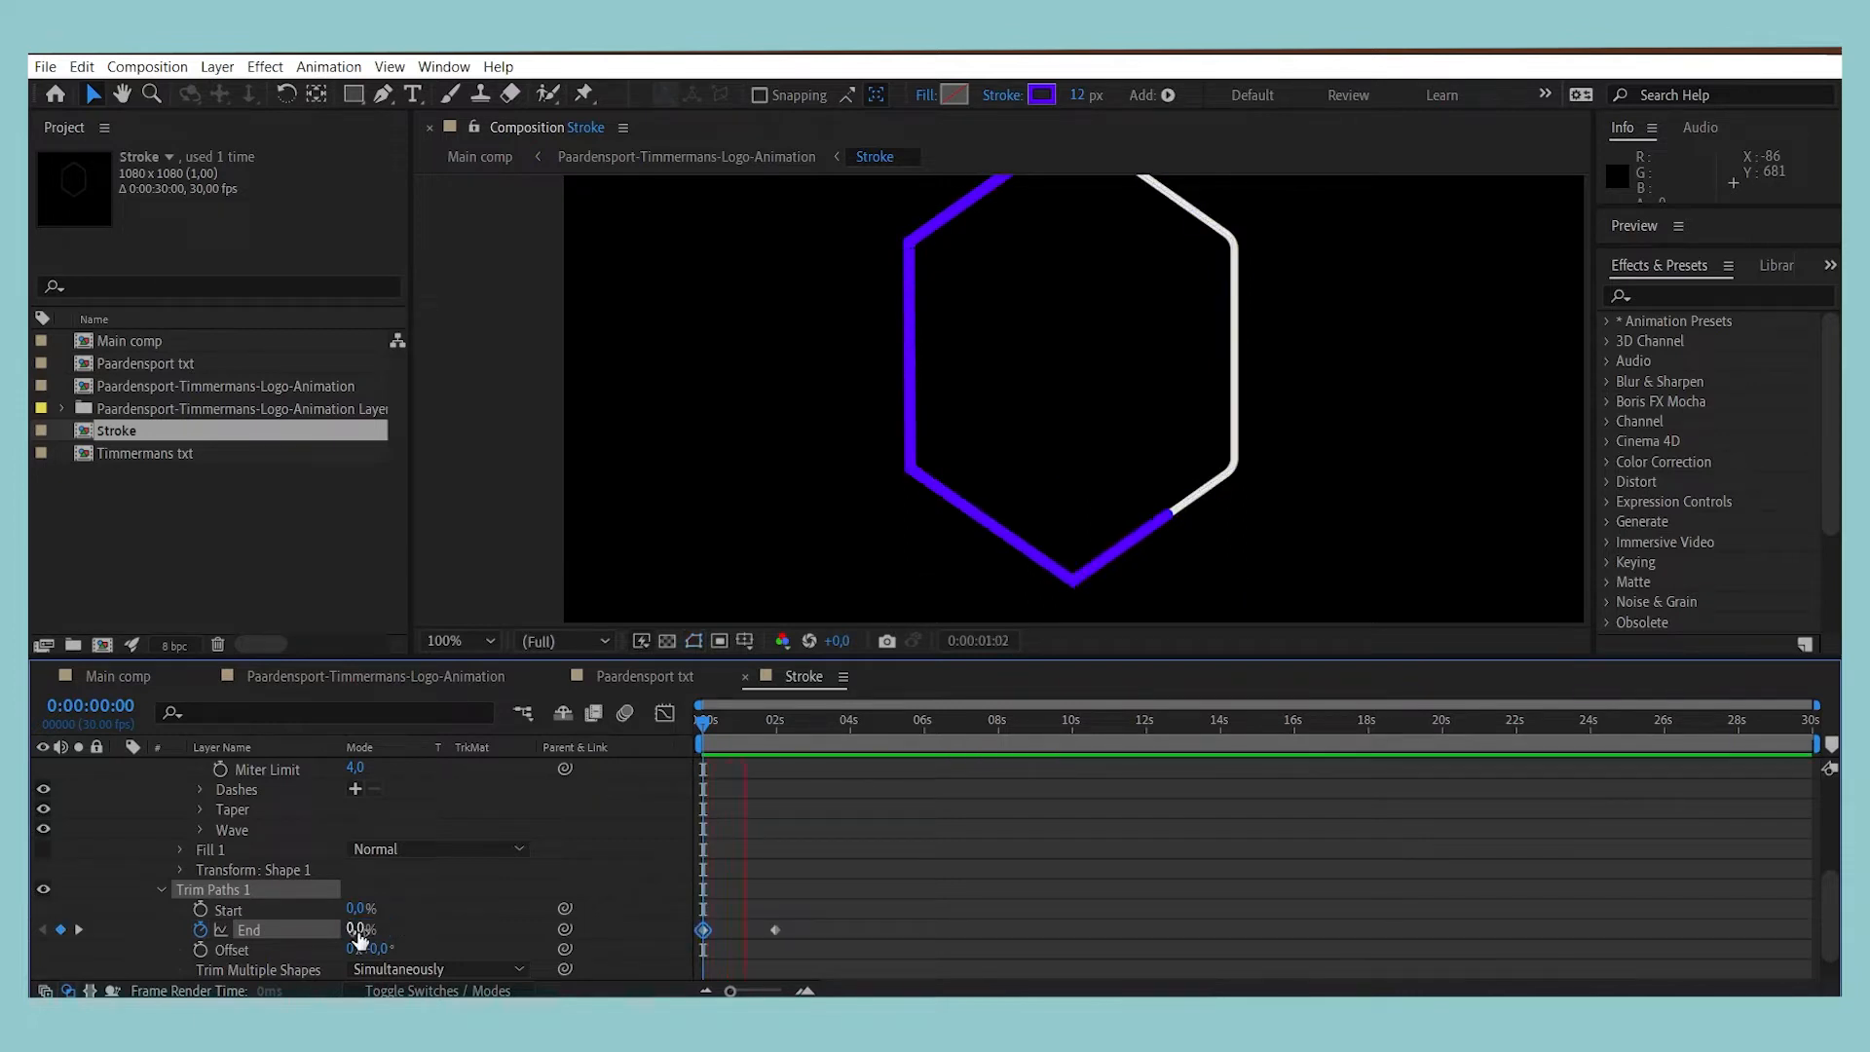
key("space")
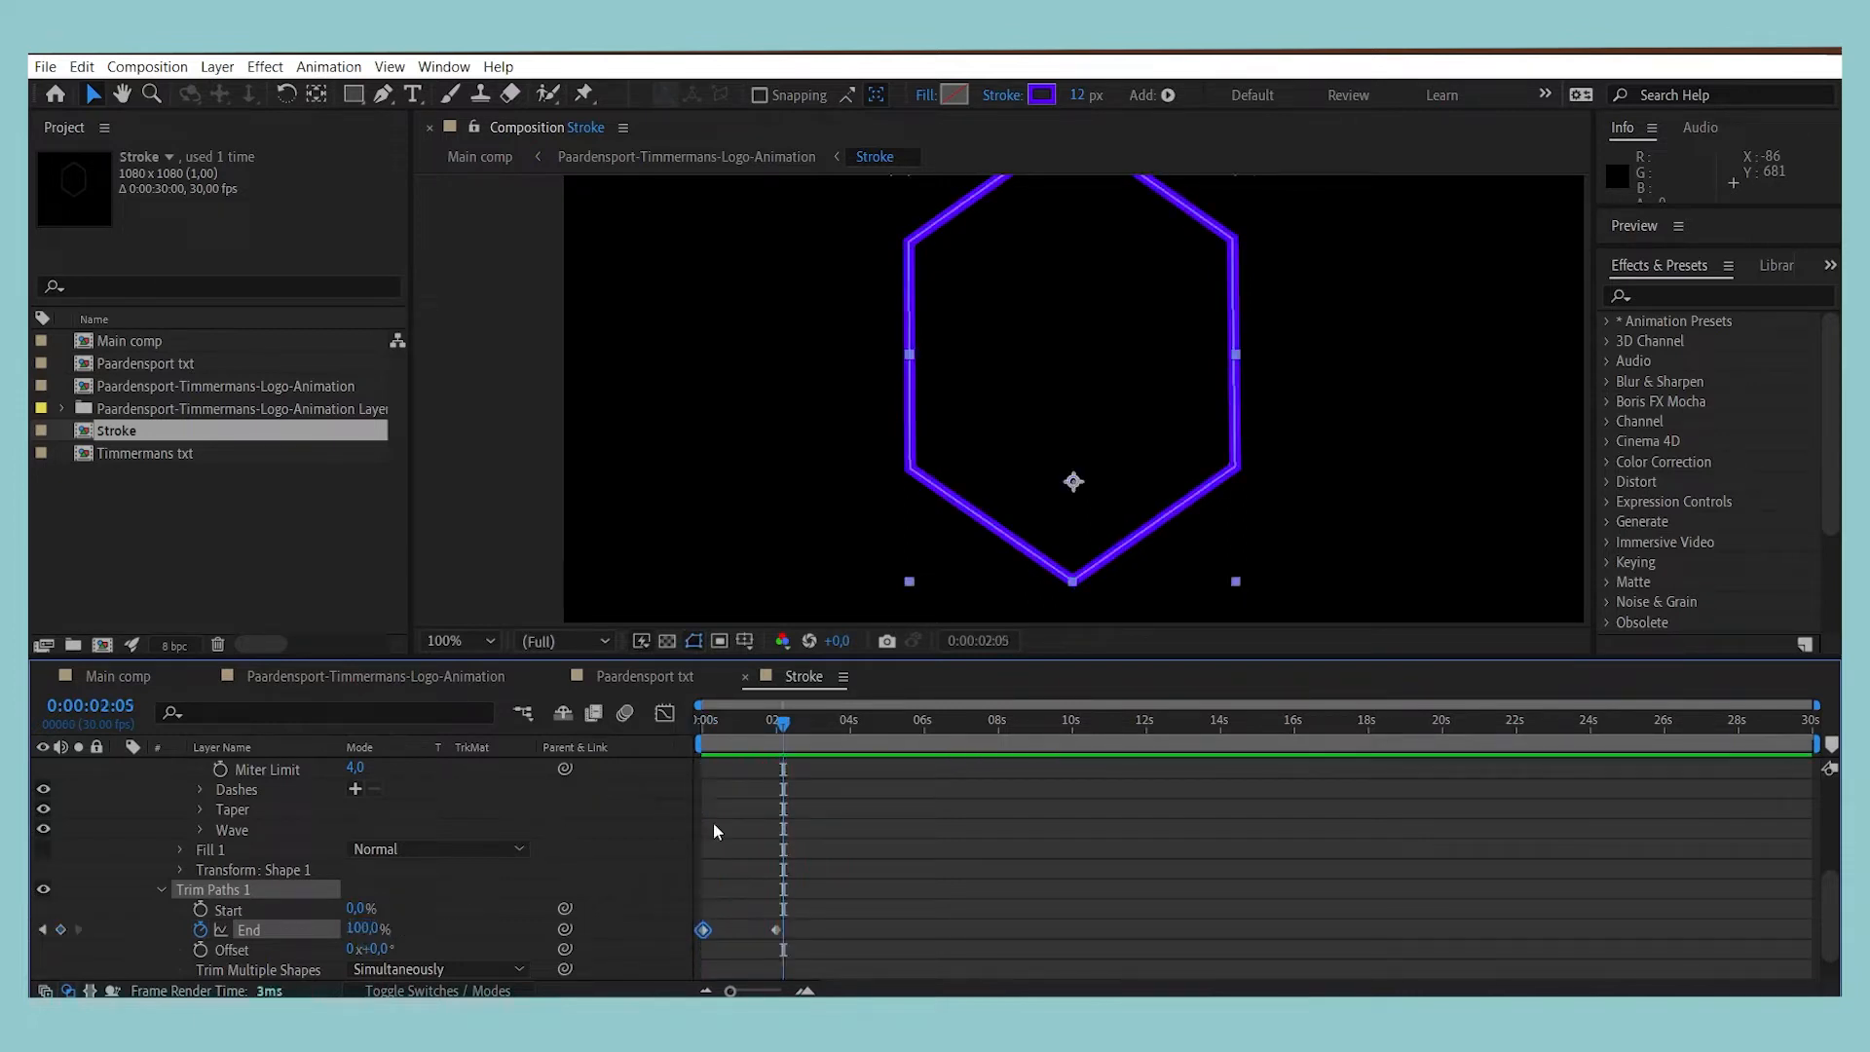
Step: Move the second Trim Paths End keyframe to about one second and preview the faster line animation
left_click_drag(774, 930, 739, 932)
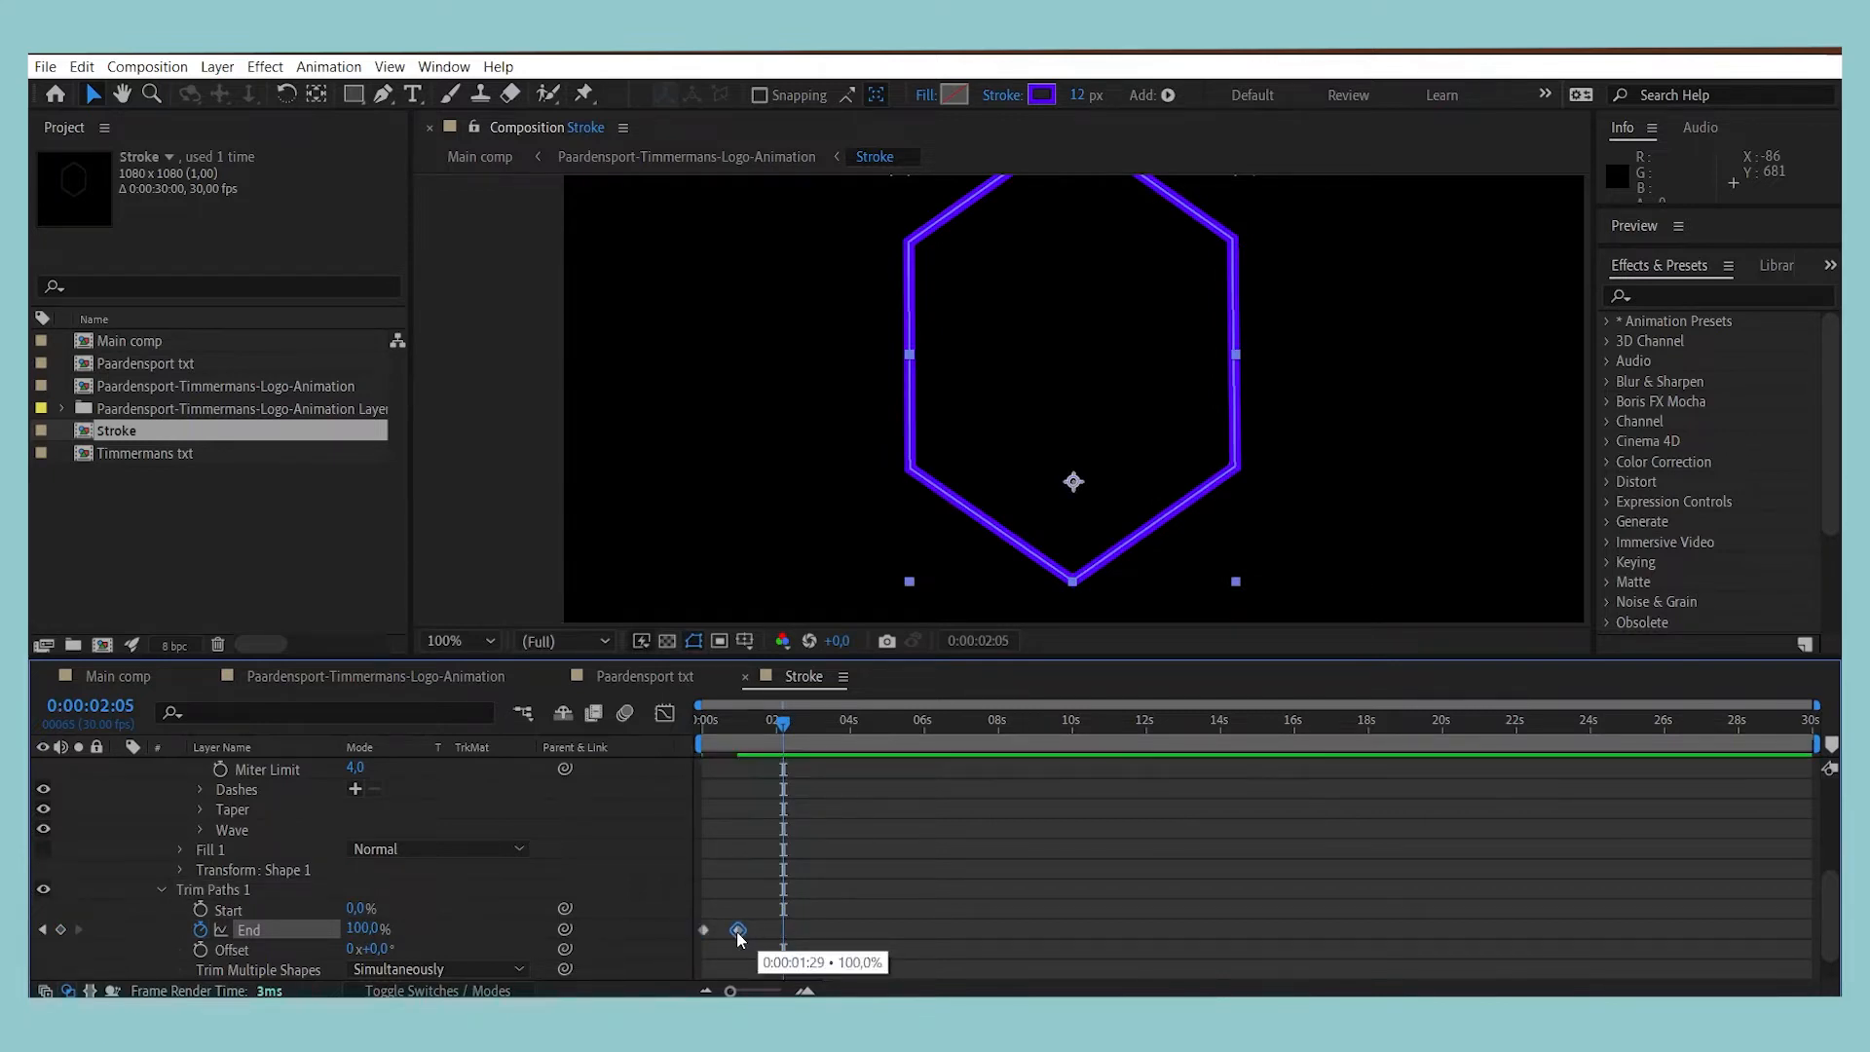
left_click_drag(731, 991, 762, 992)
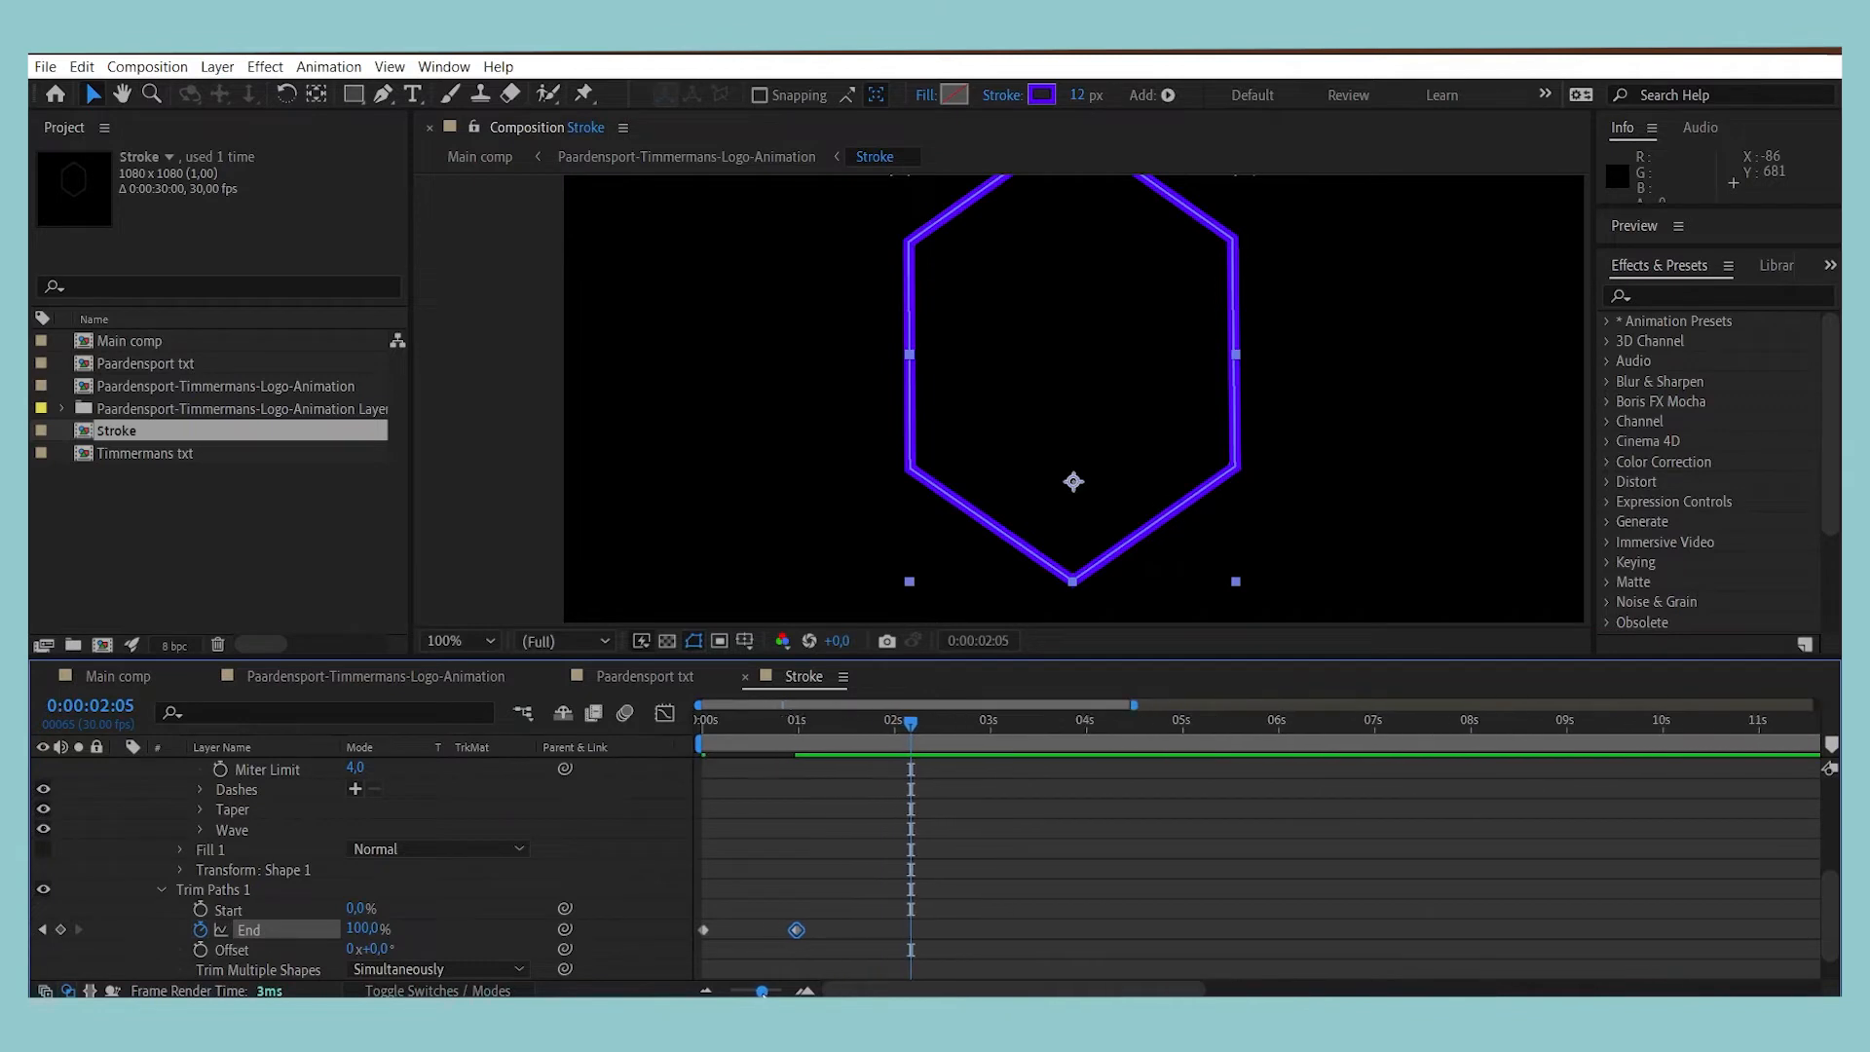
left_click_drag(861, 722, 401, 749)
key("space")
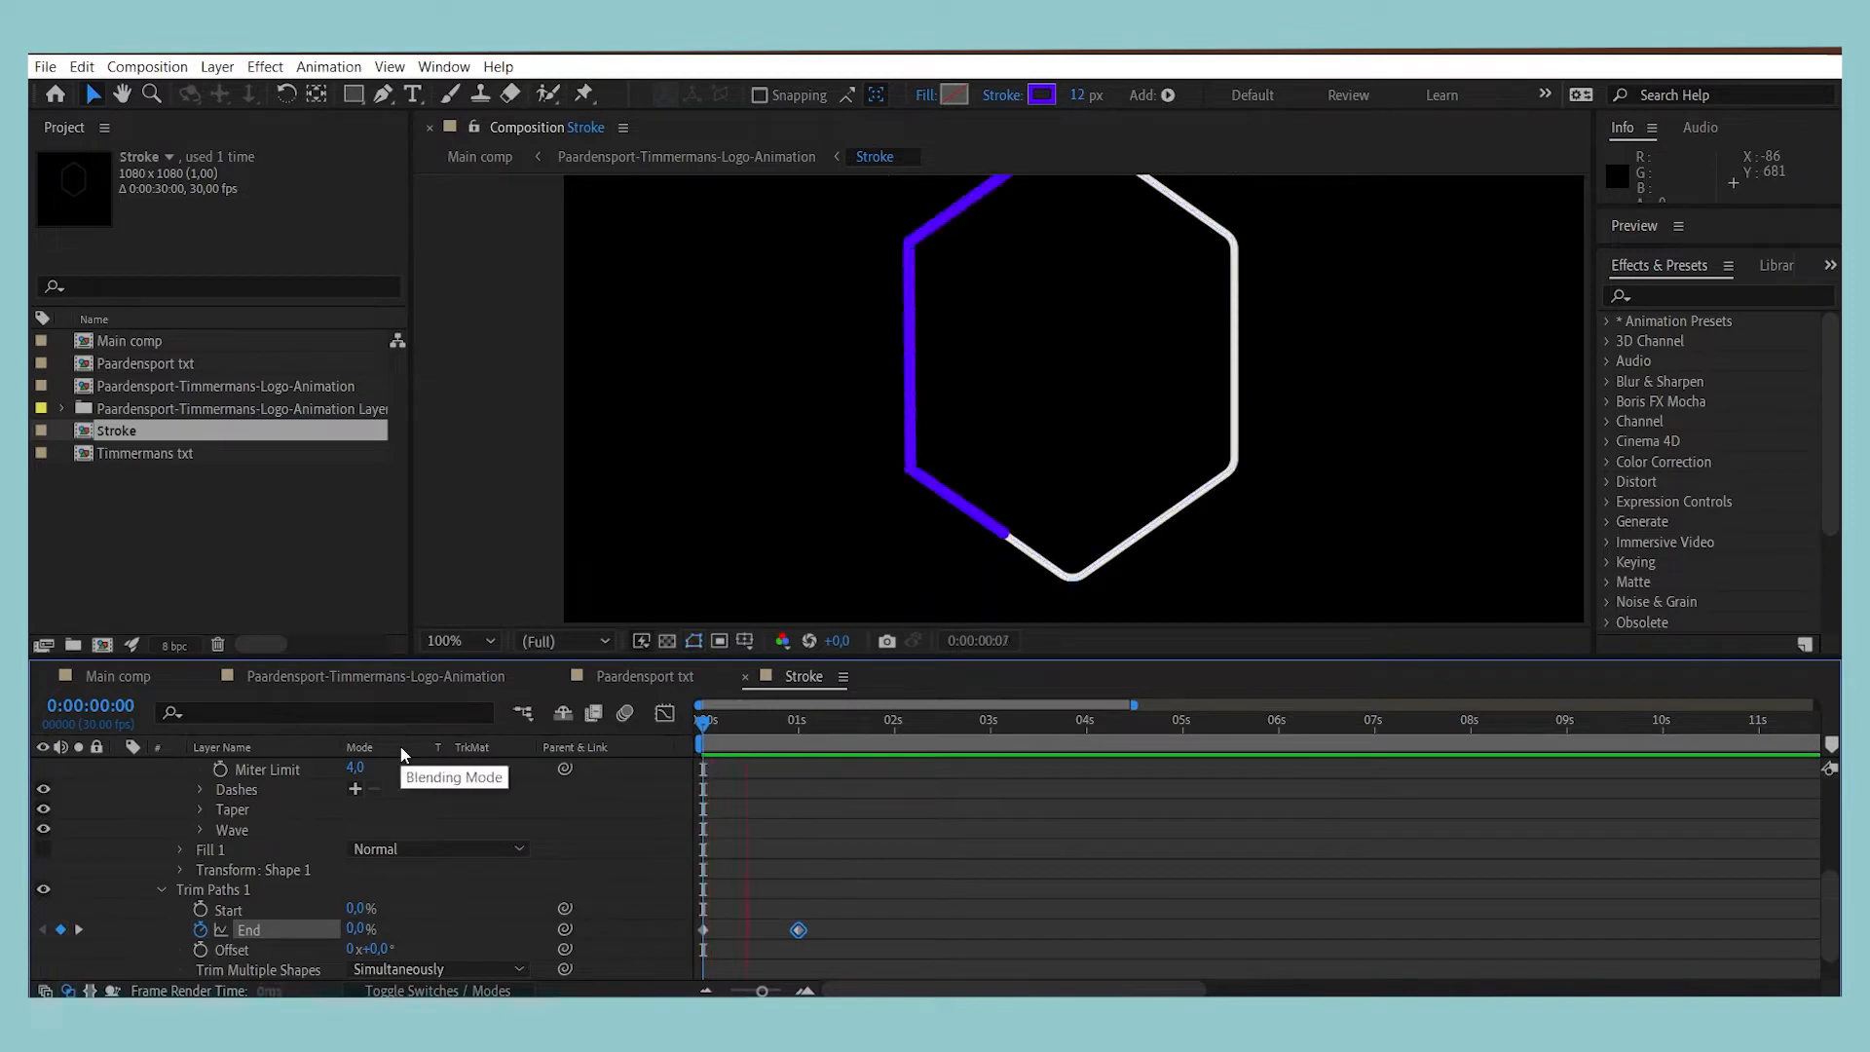
key("space")
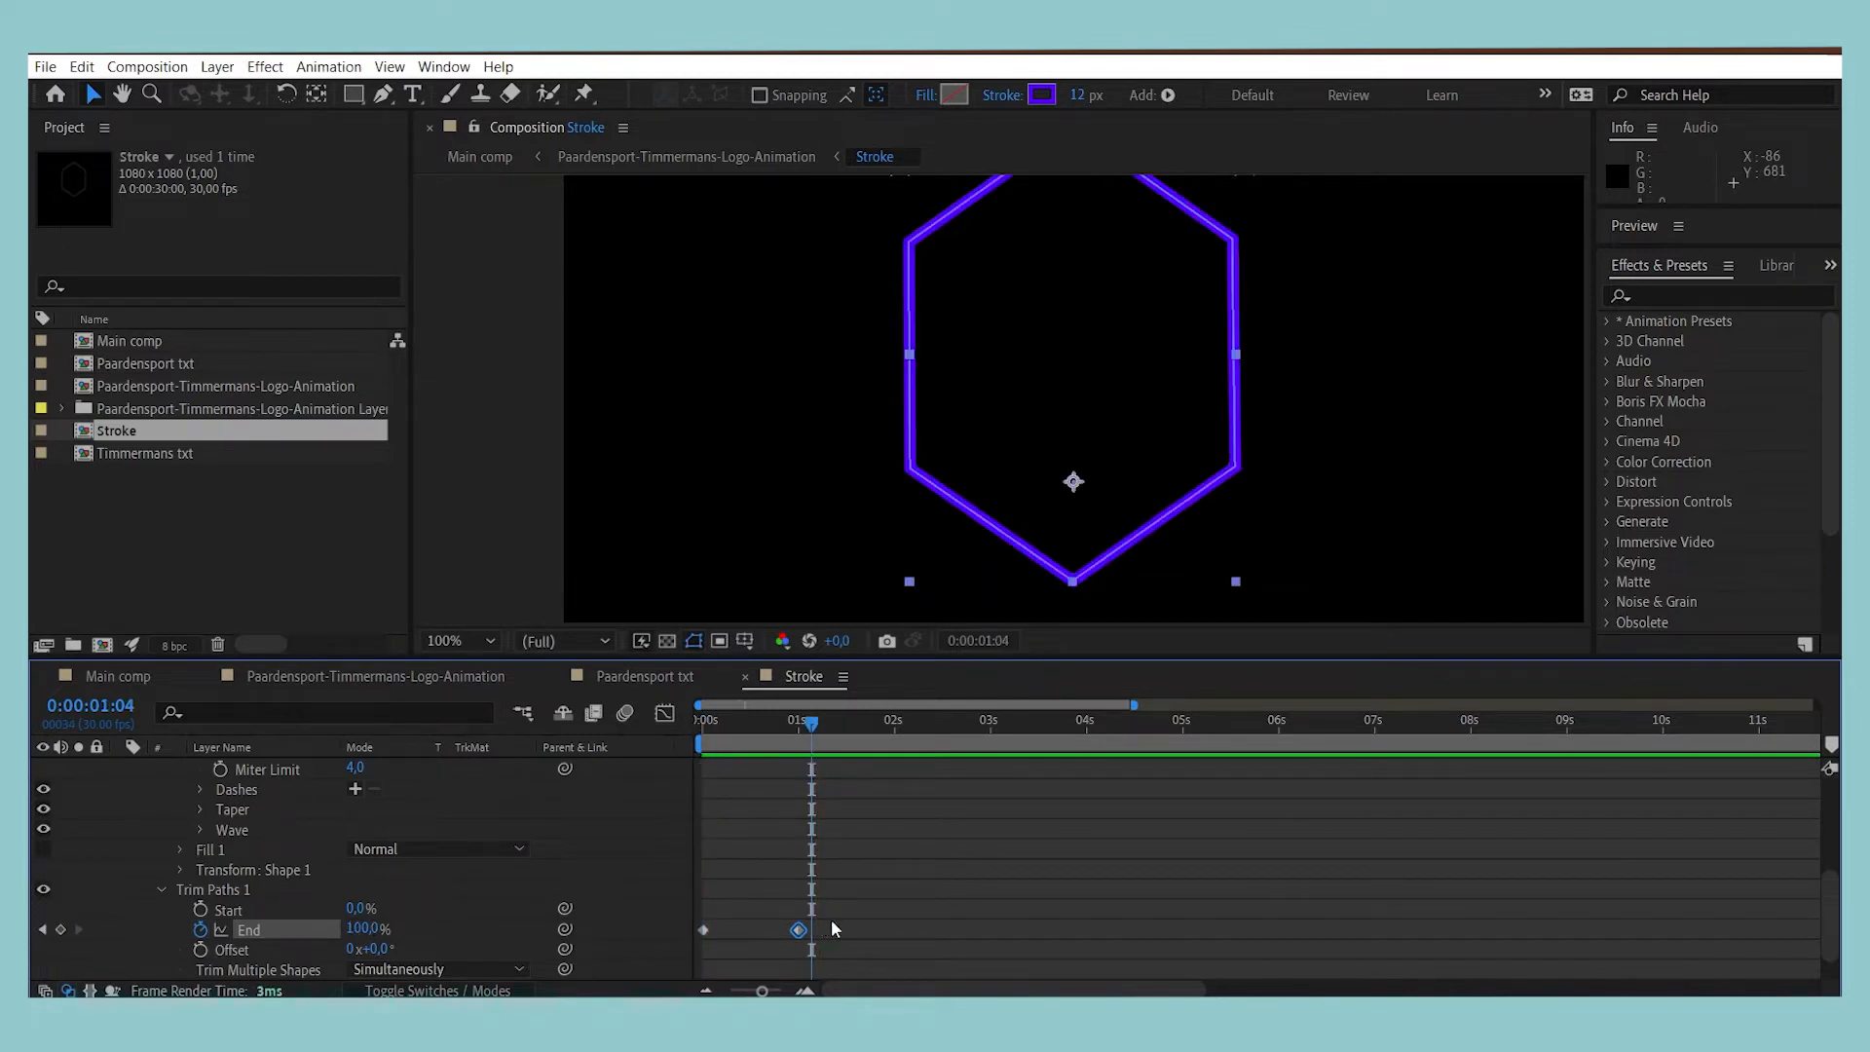
Step: Apply Easy Ease to both Trim Paths End keyframes and shape their speed curve into a sharp central peak in the Graph Editor
left_click_drag(832, 928, 701, 937)
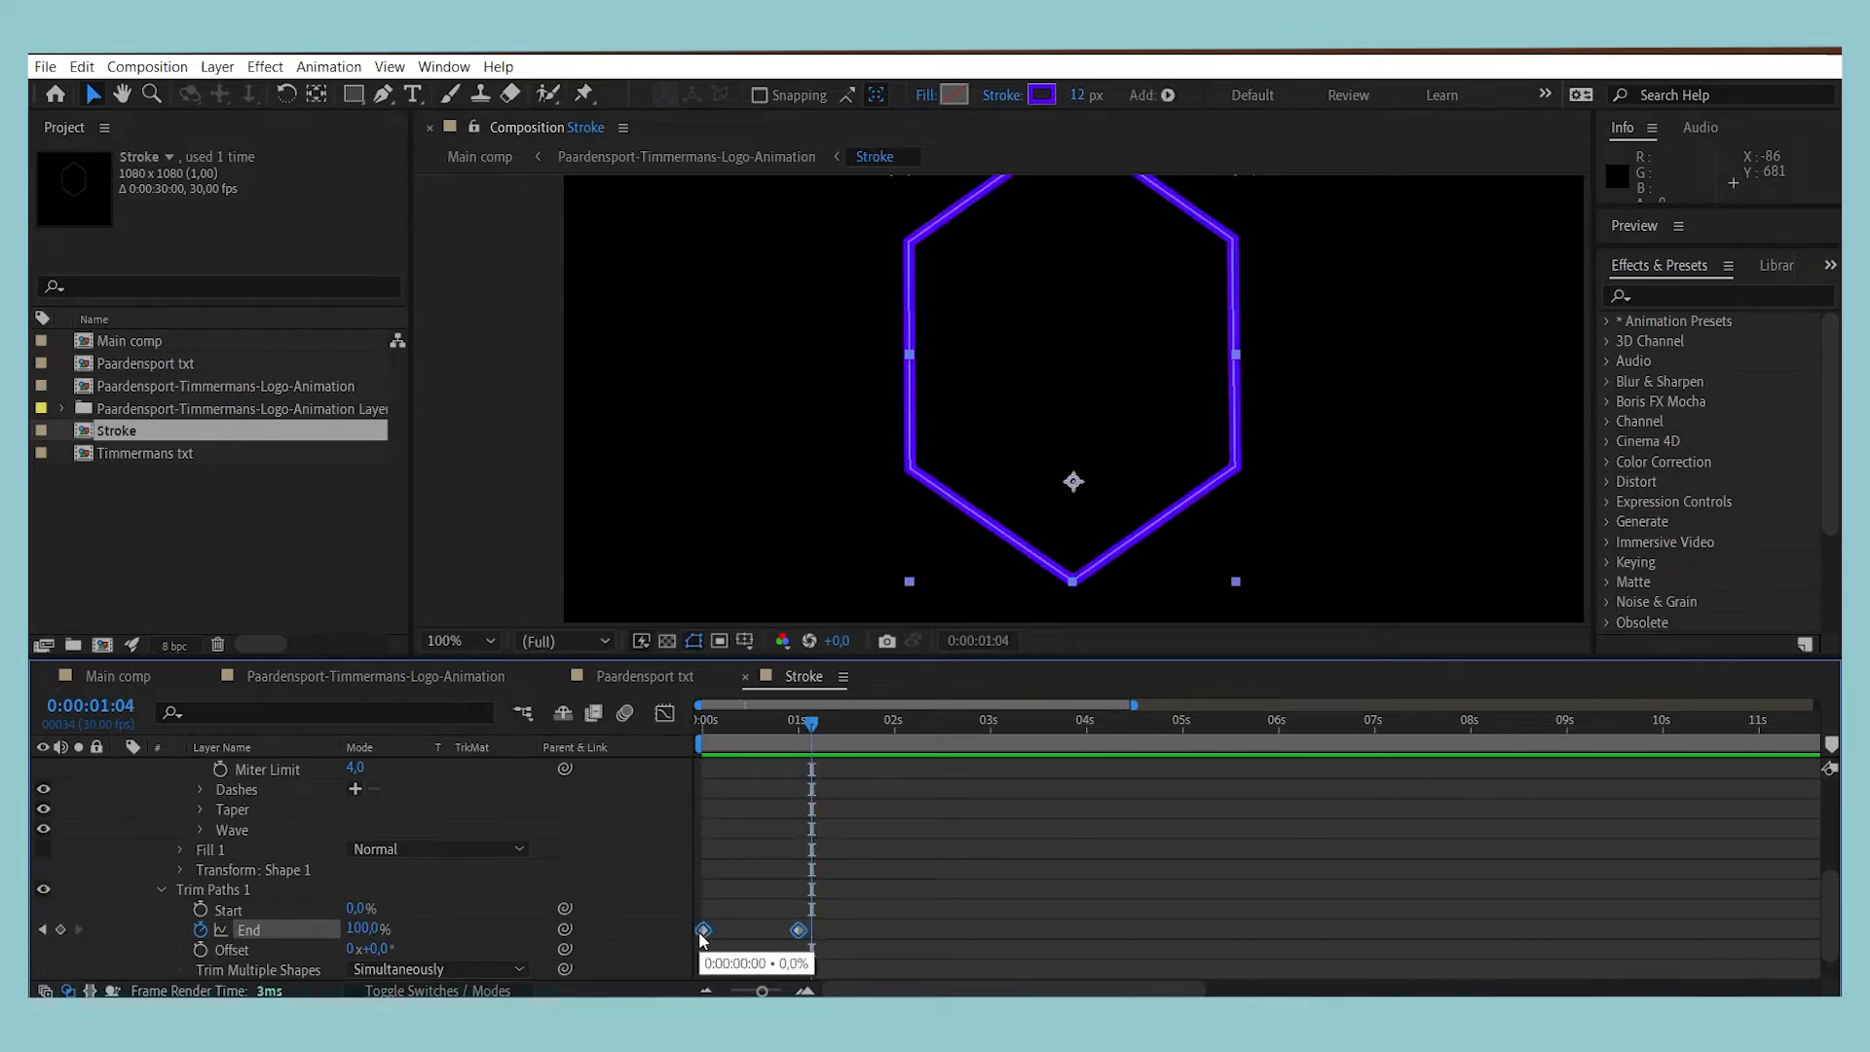
key("F9")
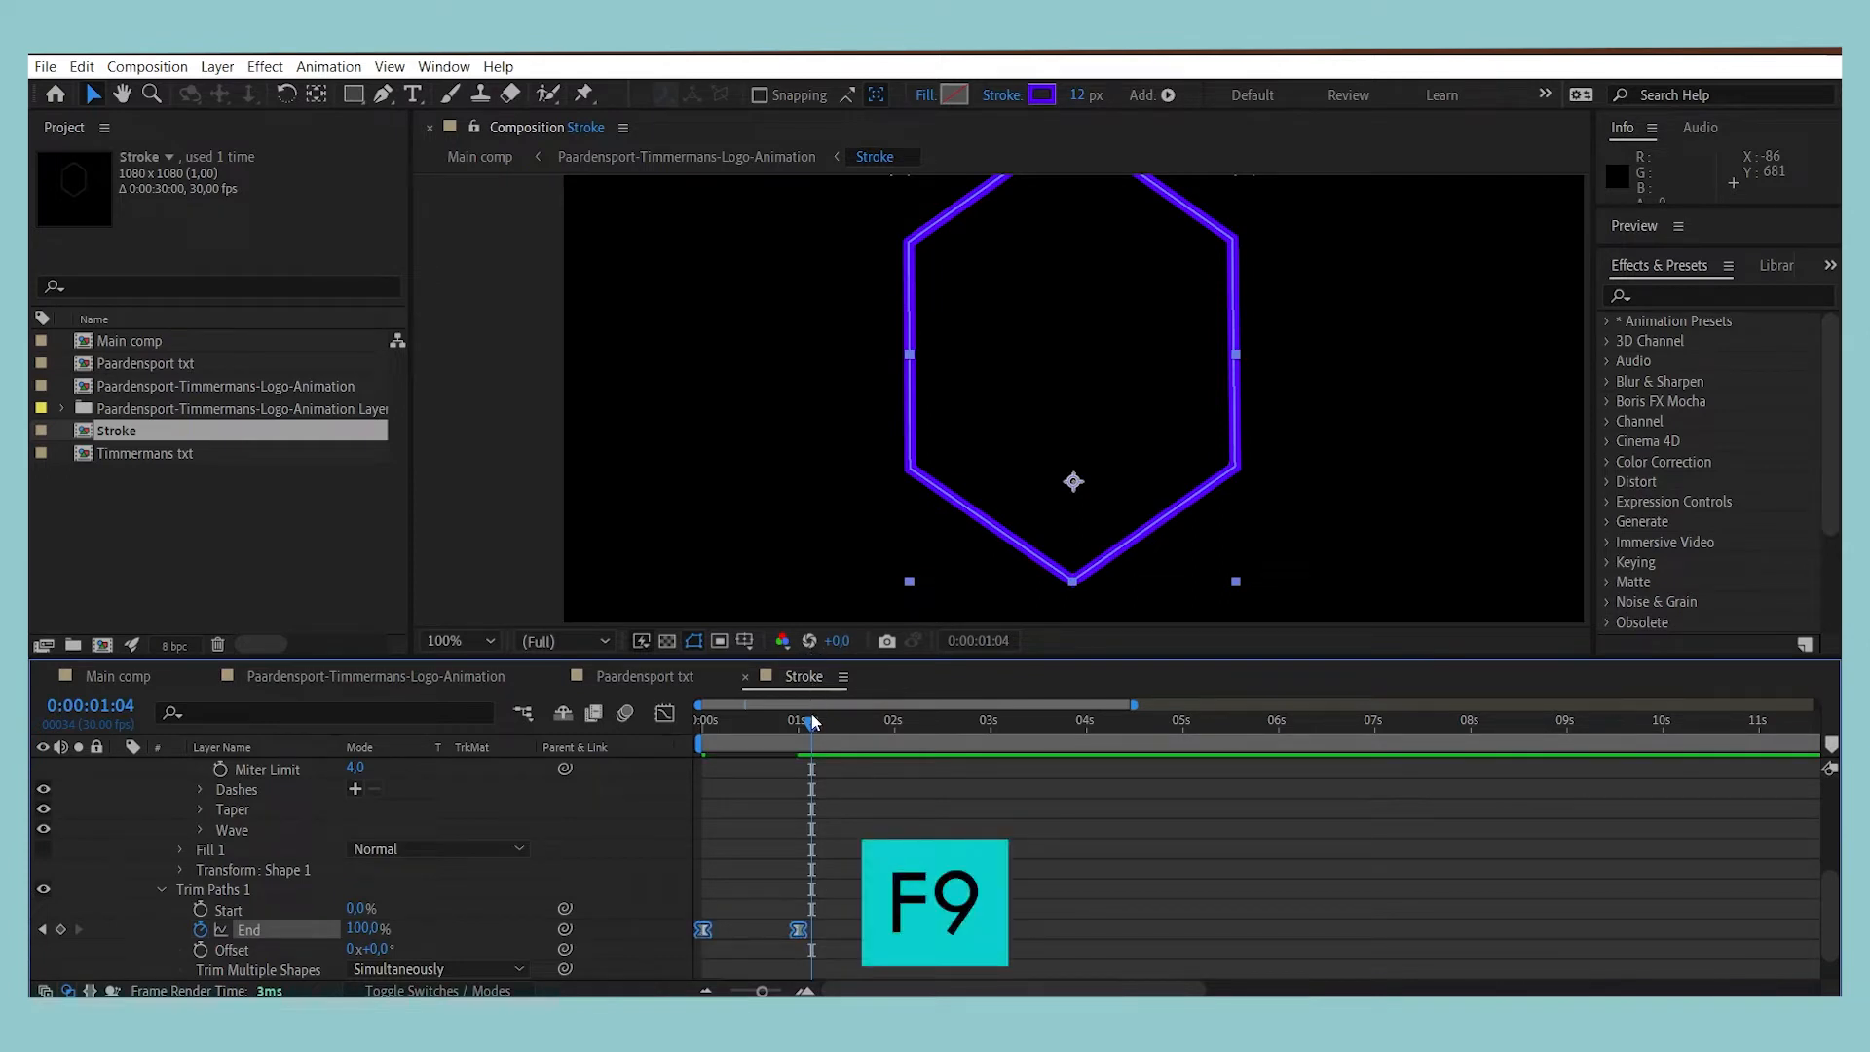
left_click(666, 717)
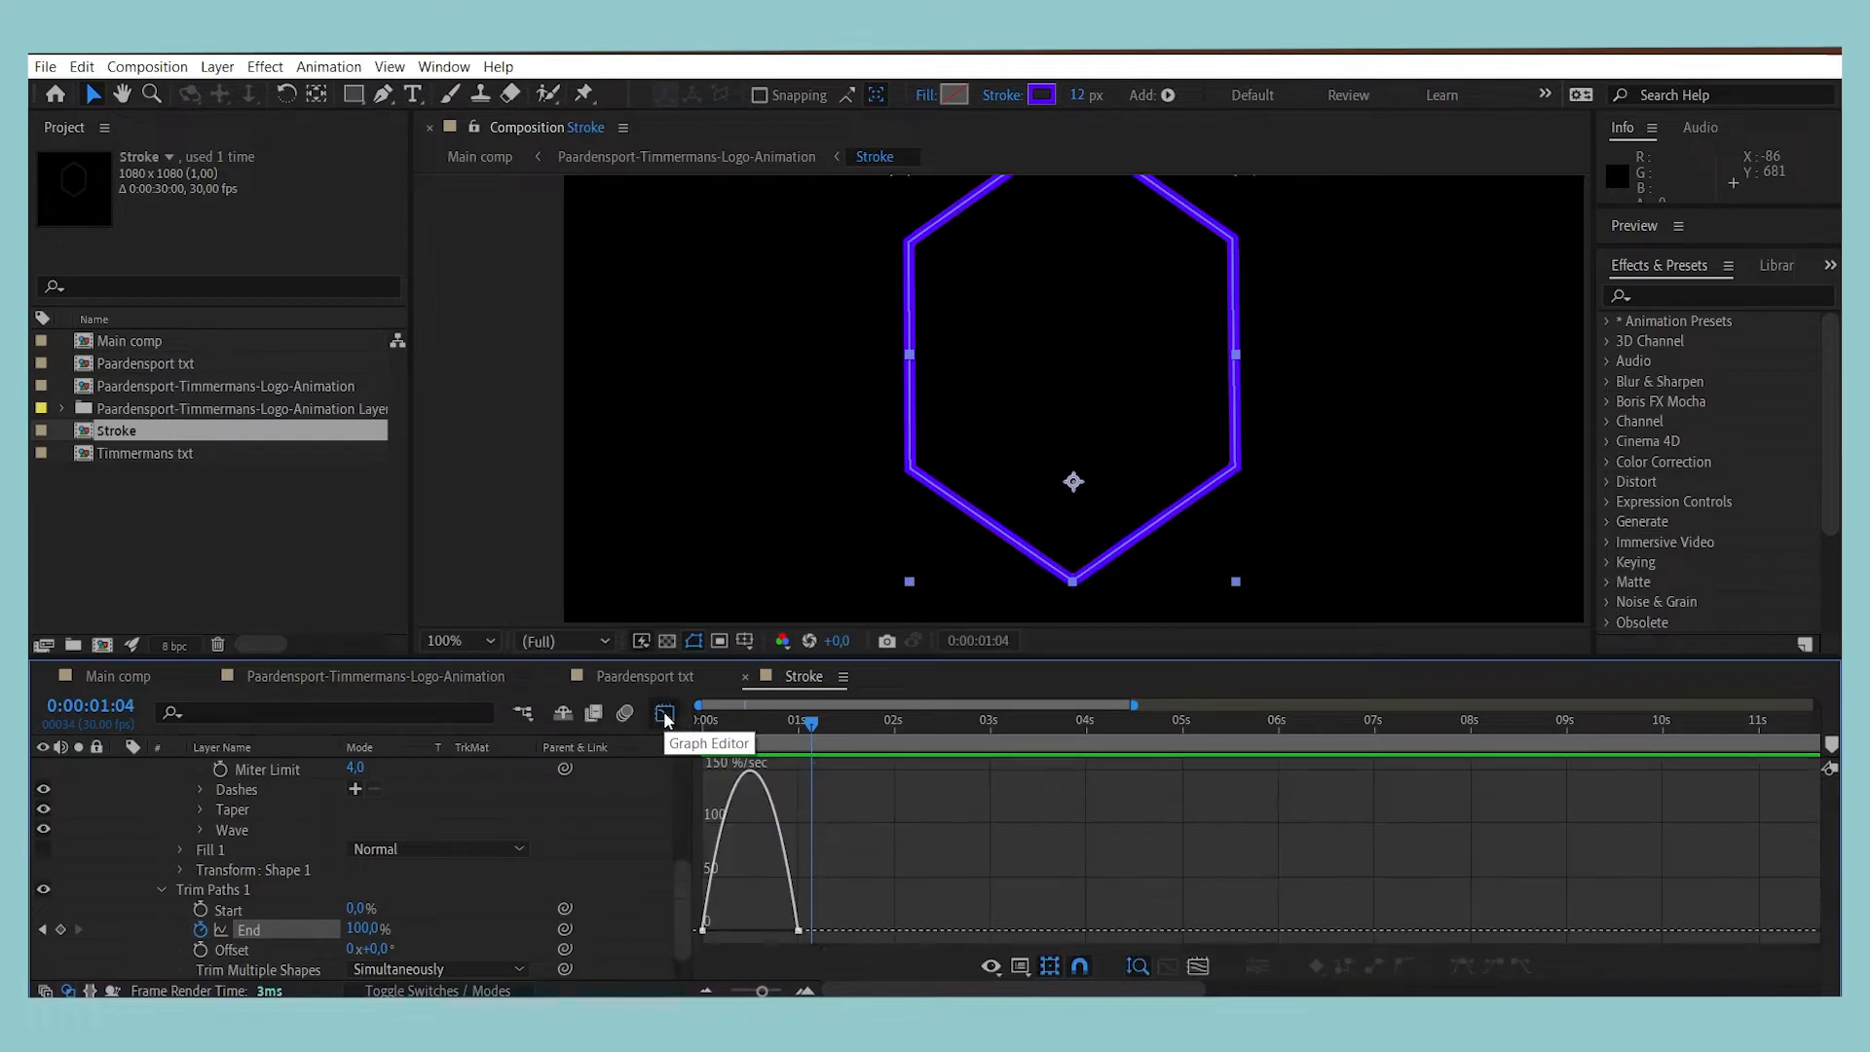
left_click(708, 928)
left_click_drag(722, 927, 762, 925)
key("space")
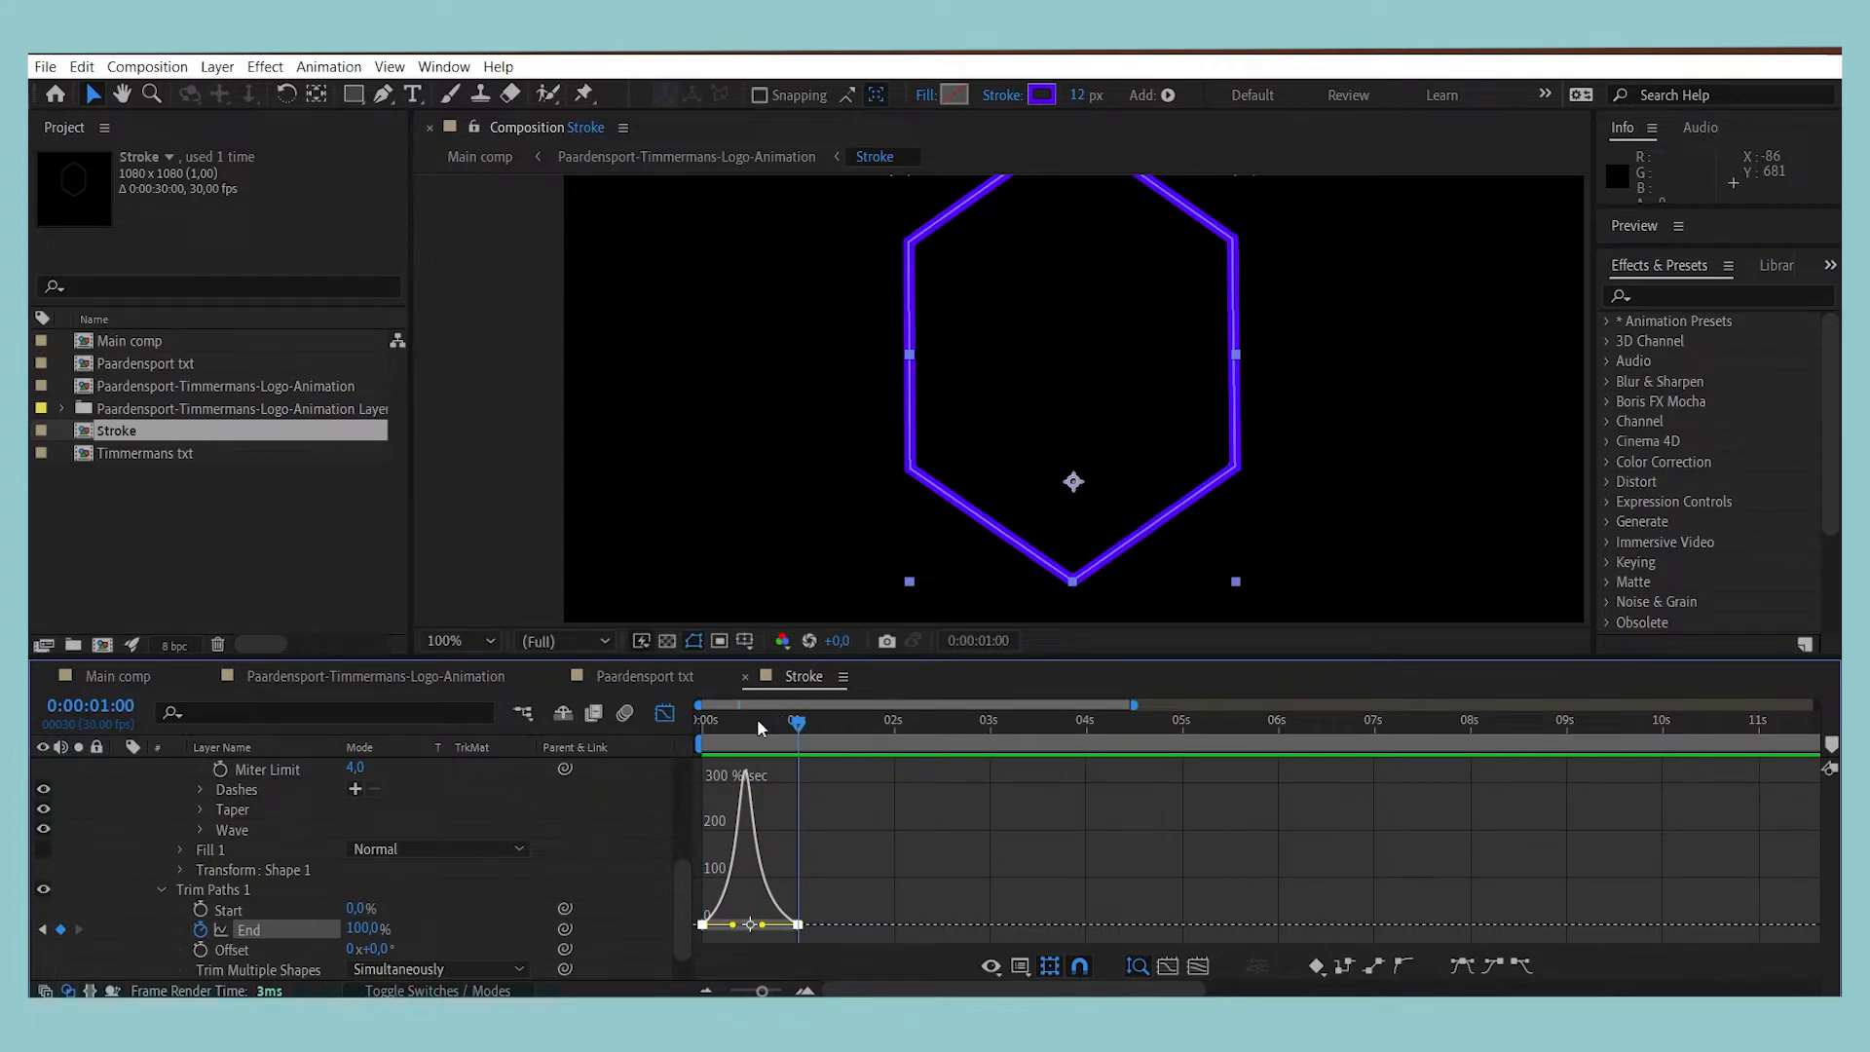
left_click_drag(802, 719, 506, 774)
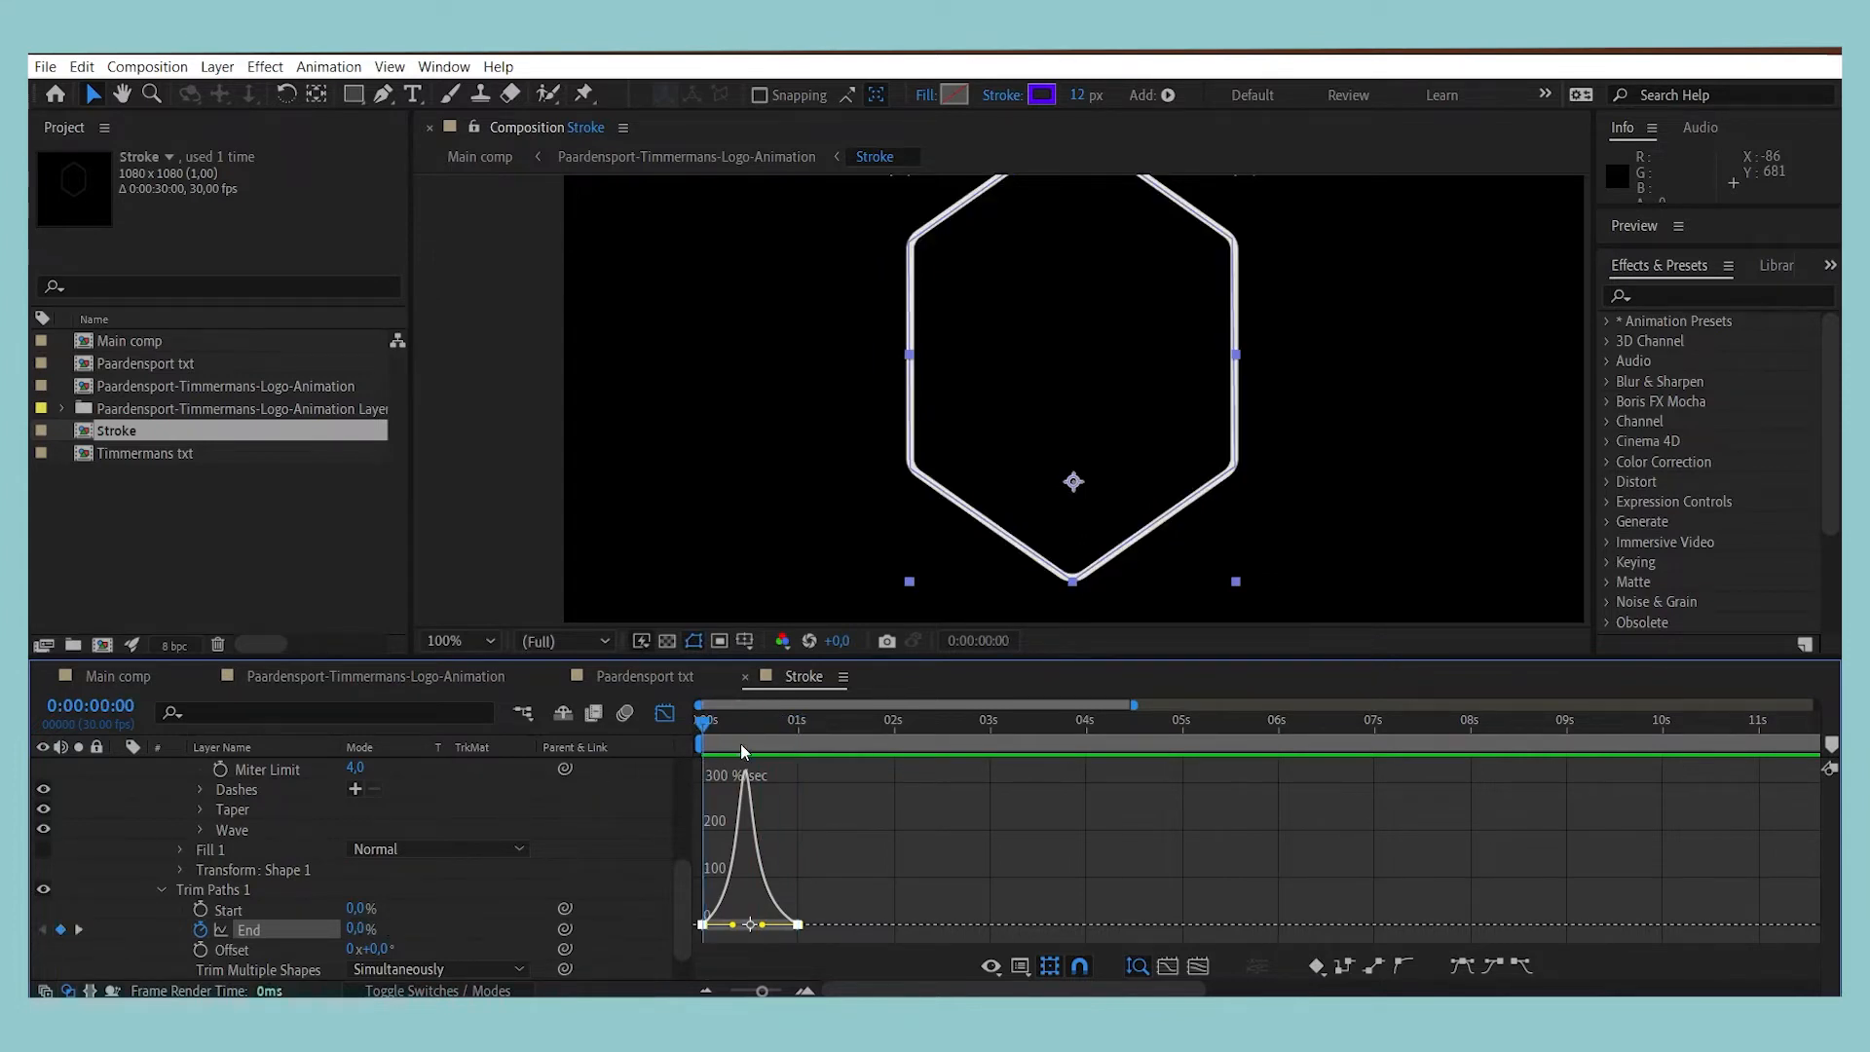
left_click(672, 709)
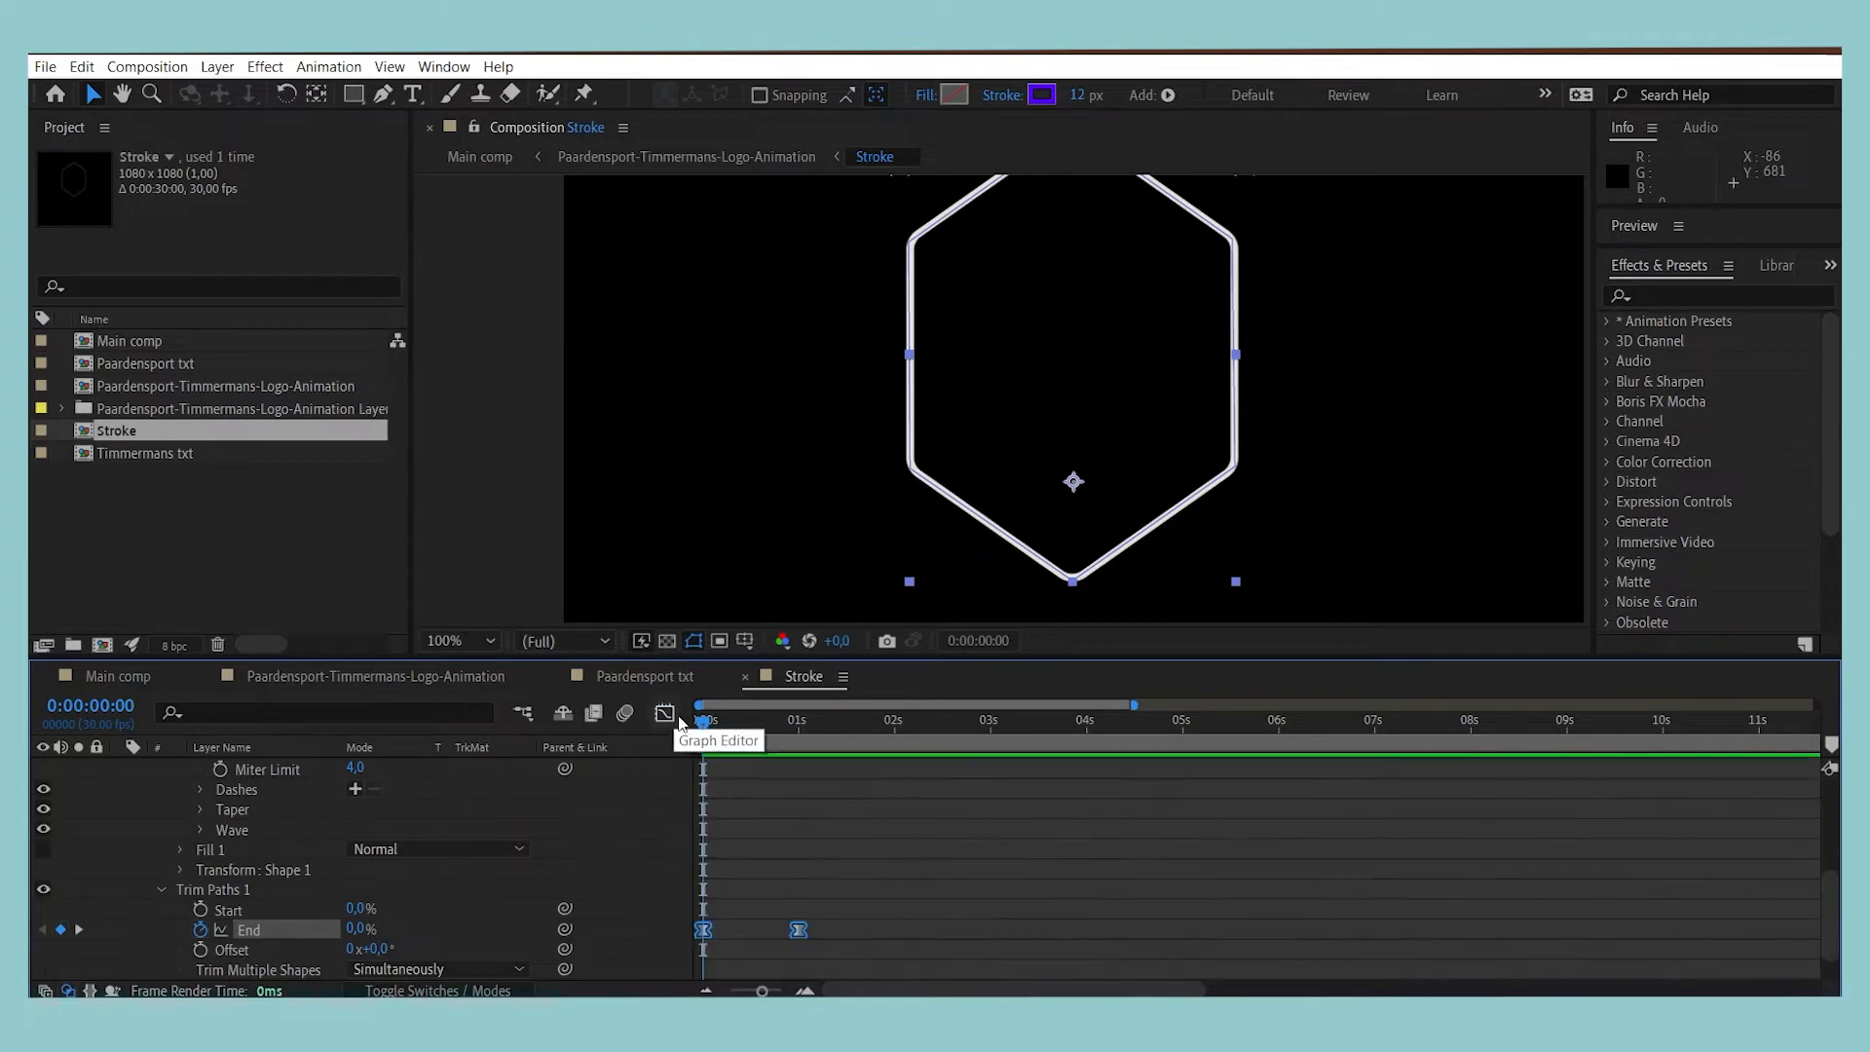
Step: Move only the second Trim Paths End keyframe to about 1.2 seconds and preview the slower line animation
left_click_drag(797, 928, 820, 933)
key("ctrl+z")
left_click(814, 926)
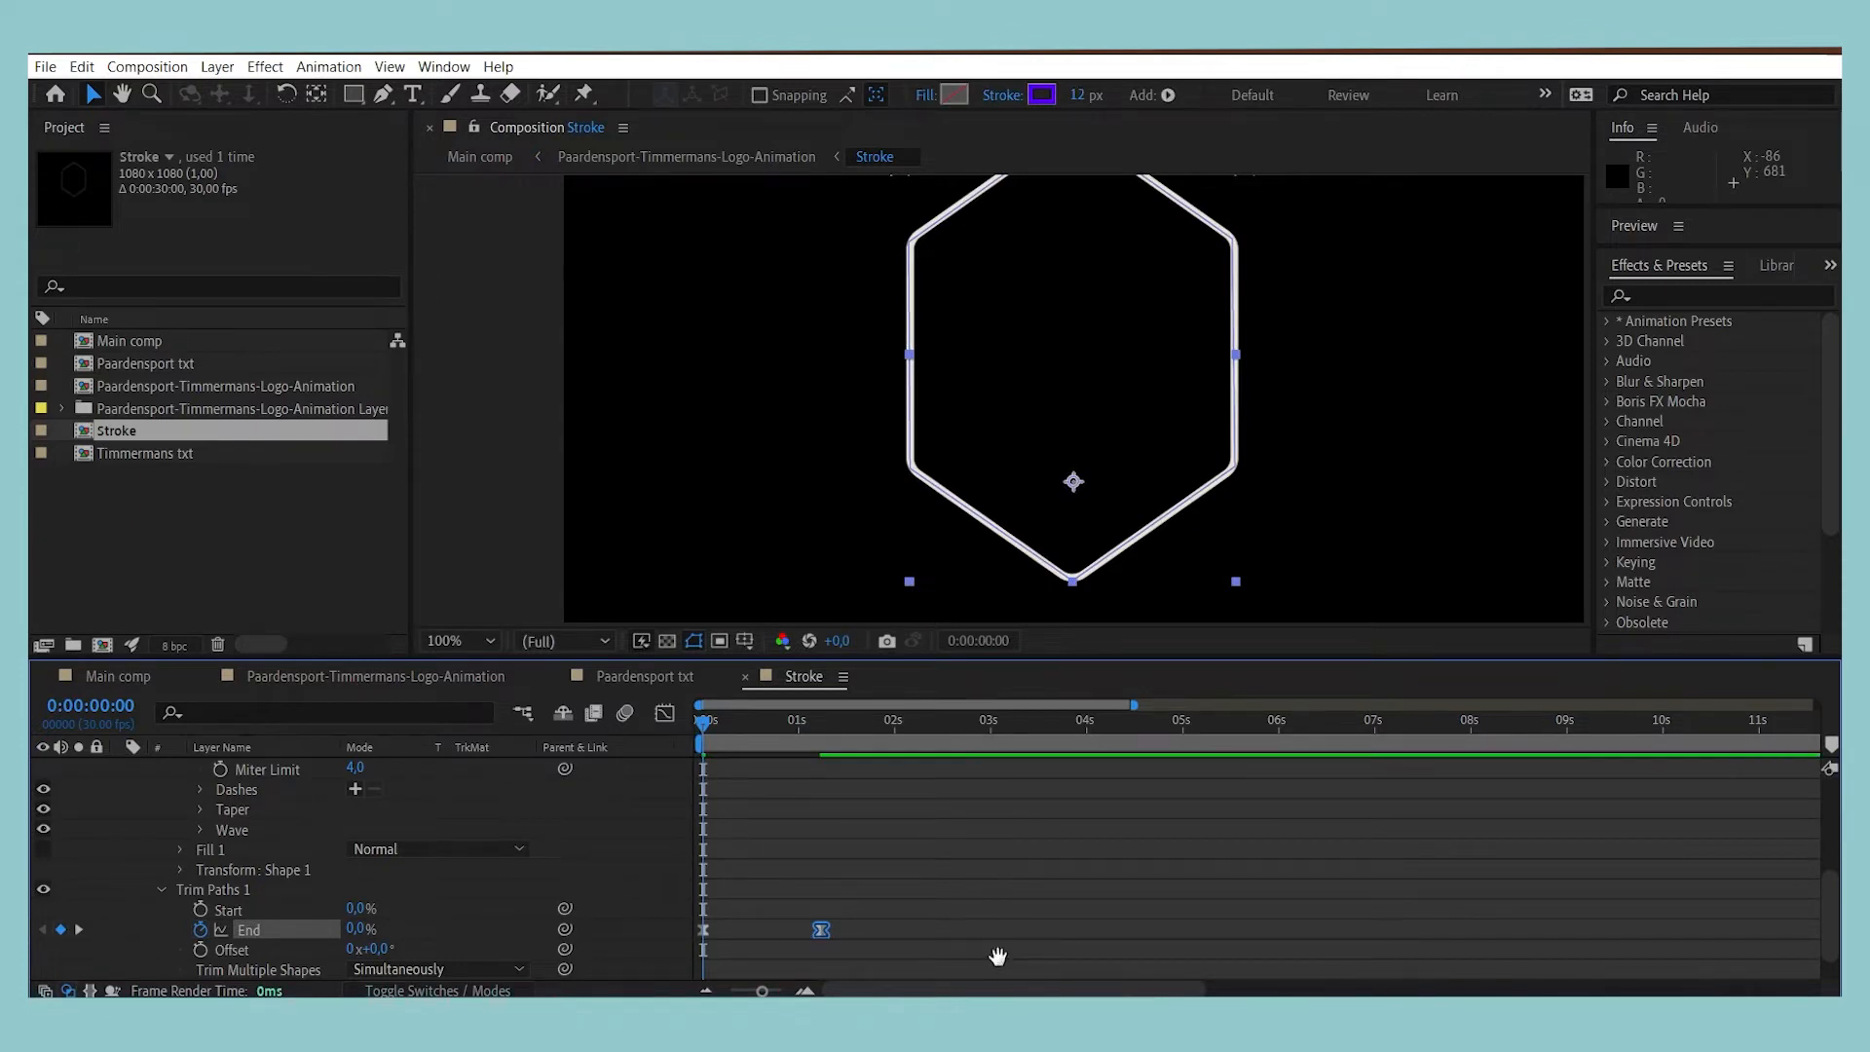
key("space")
key("space")
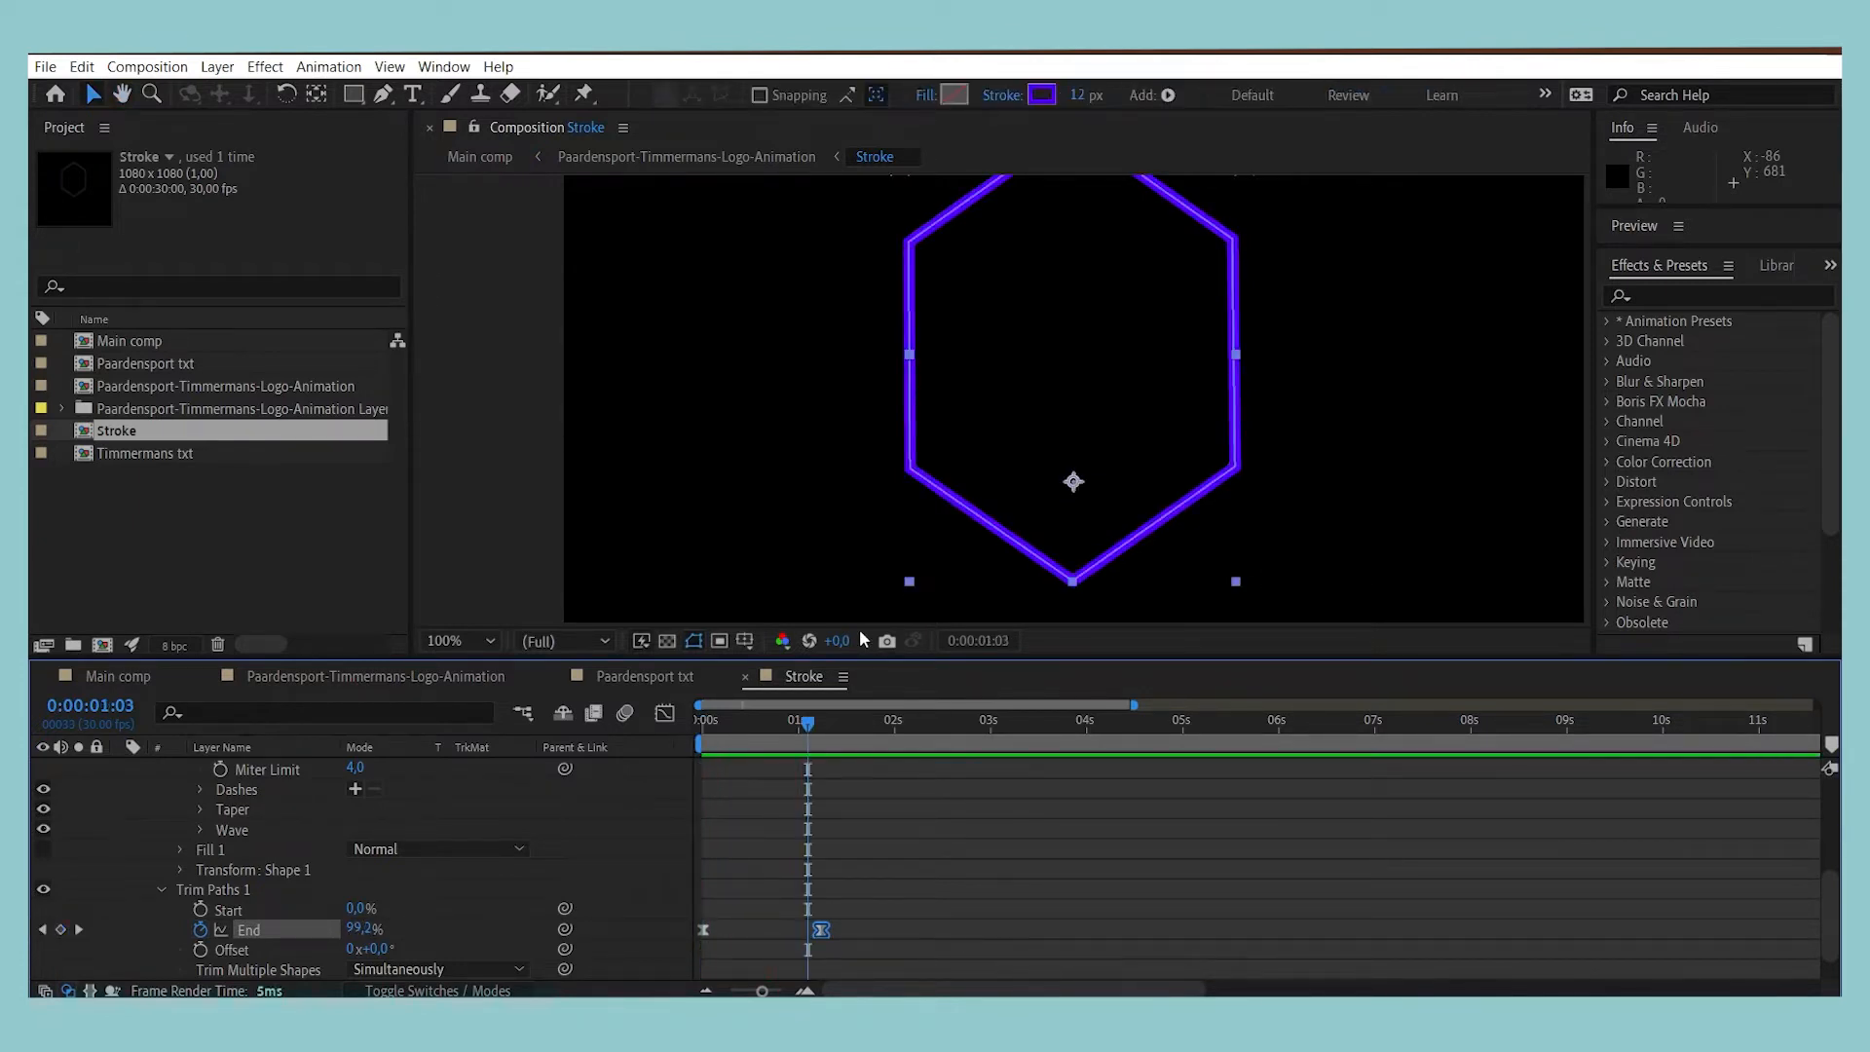
key("Home")
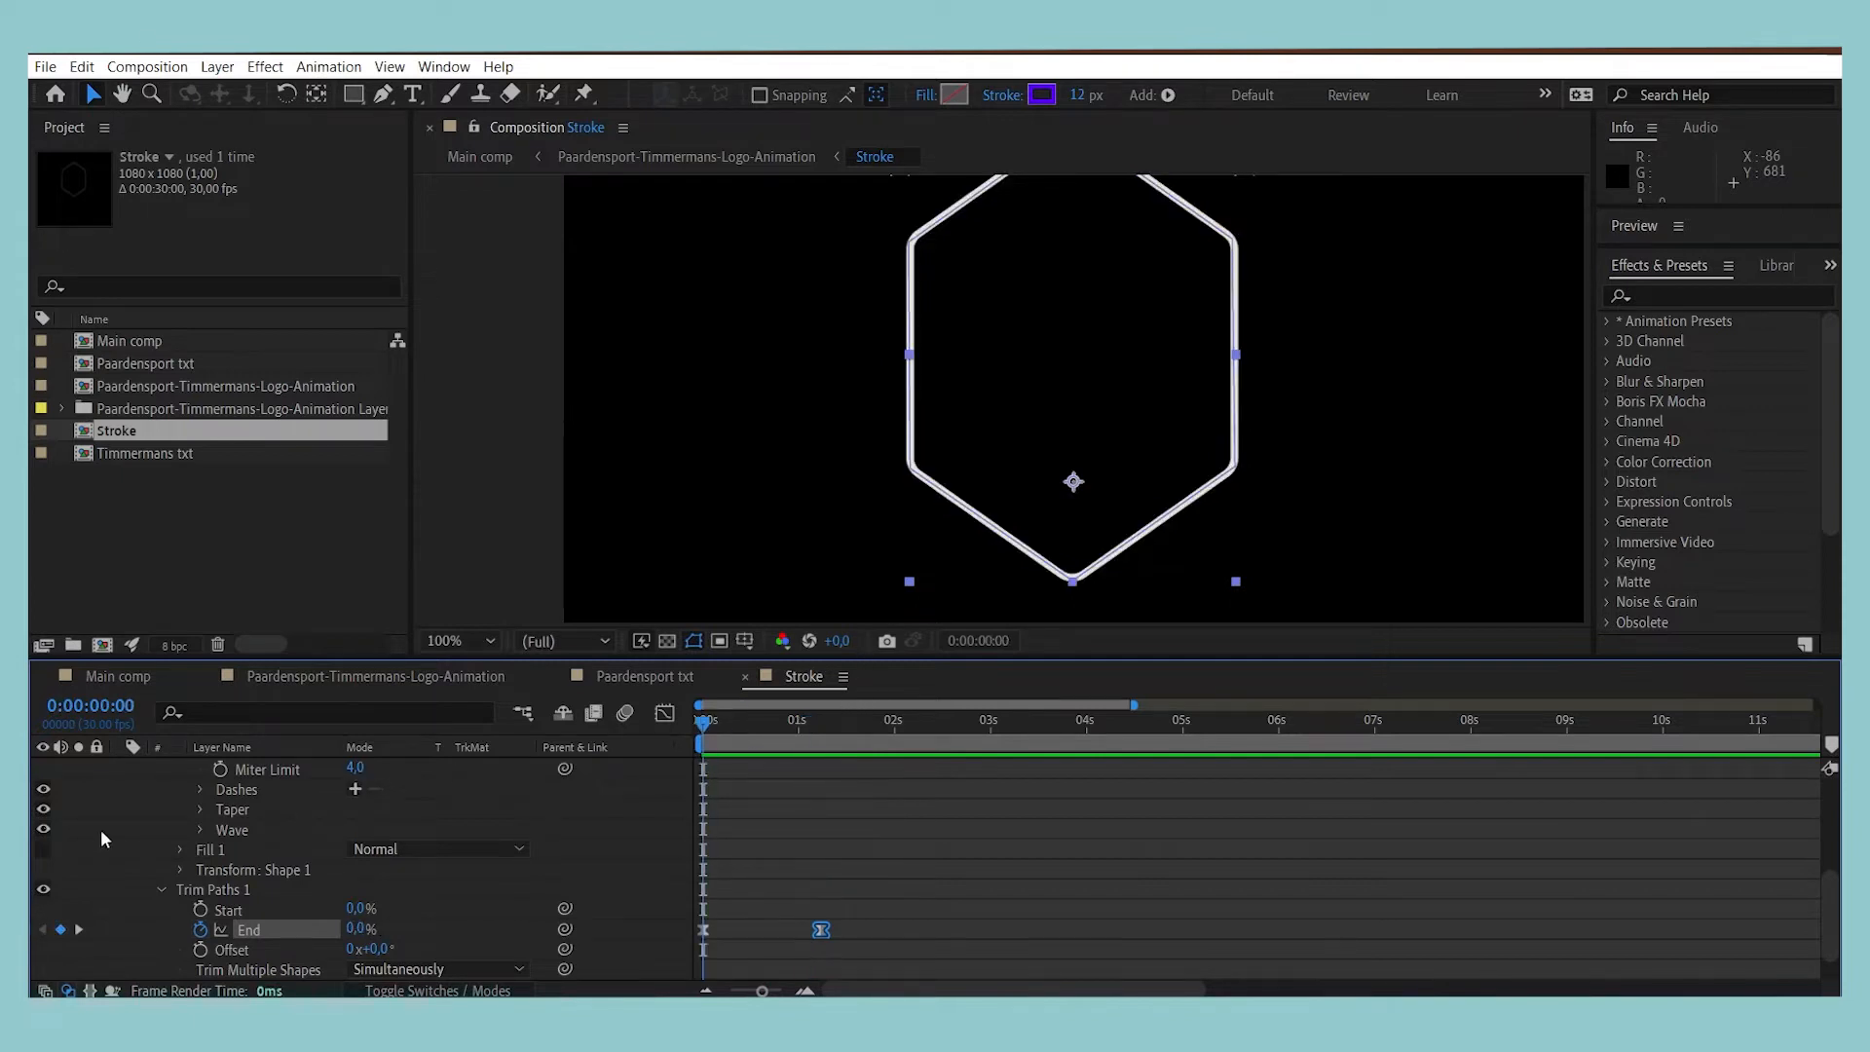
Step: Collapse Shape Layer 1, set the Stroke layer's track matte to Alpha Matte "Shape Layer 1", and preview the outline animation
scroll(43, 850, "up", 5)
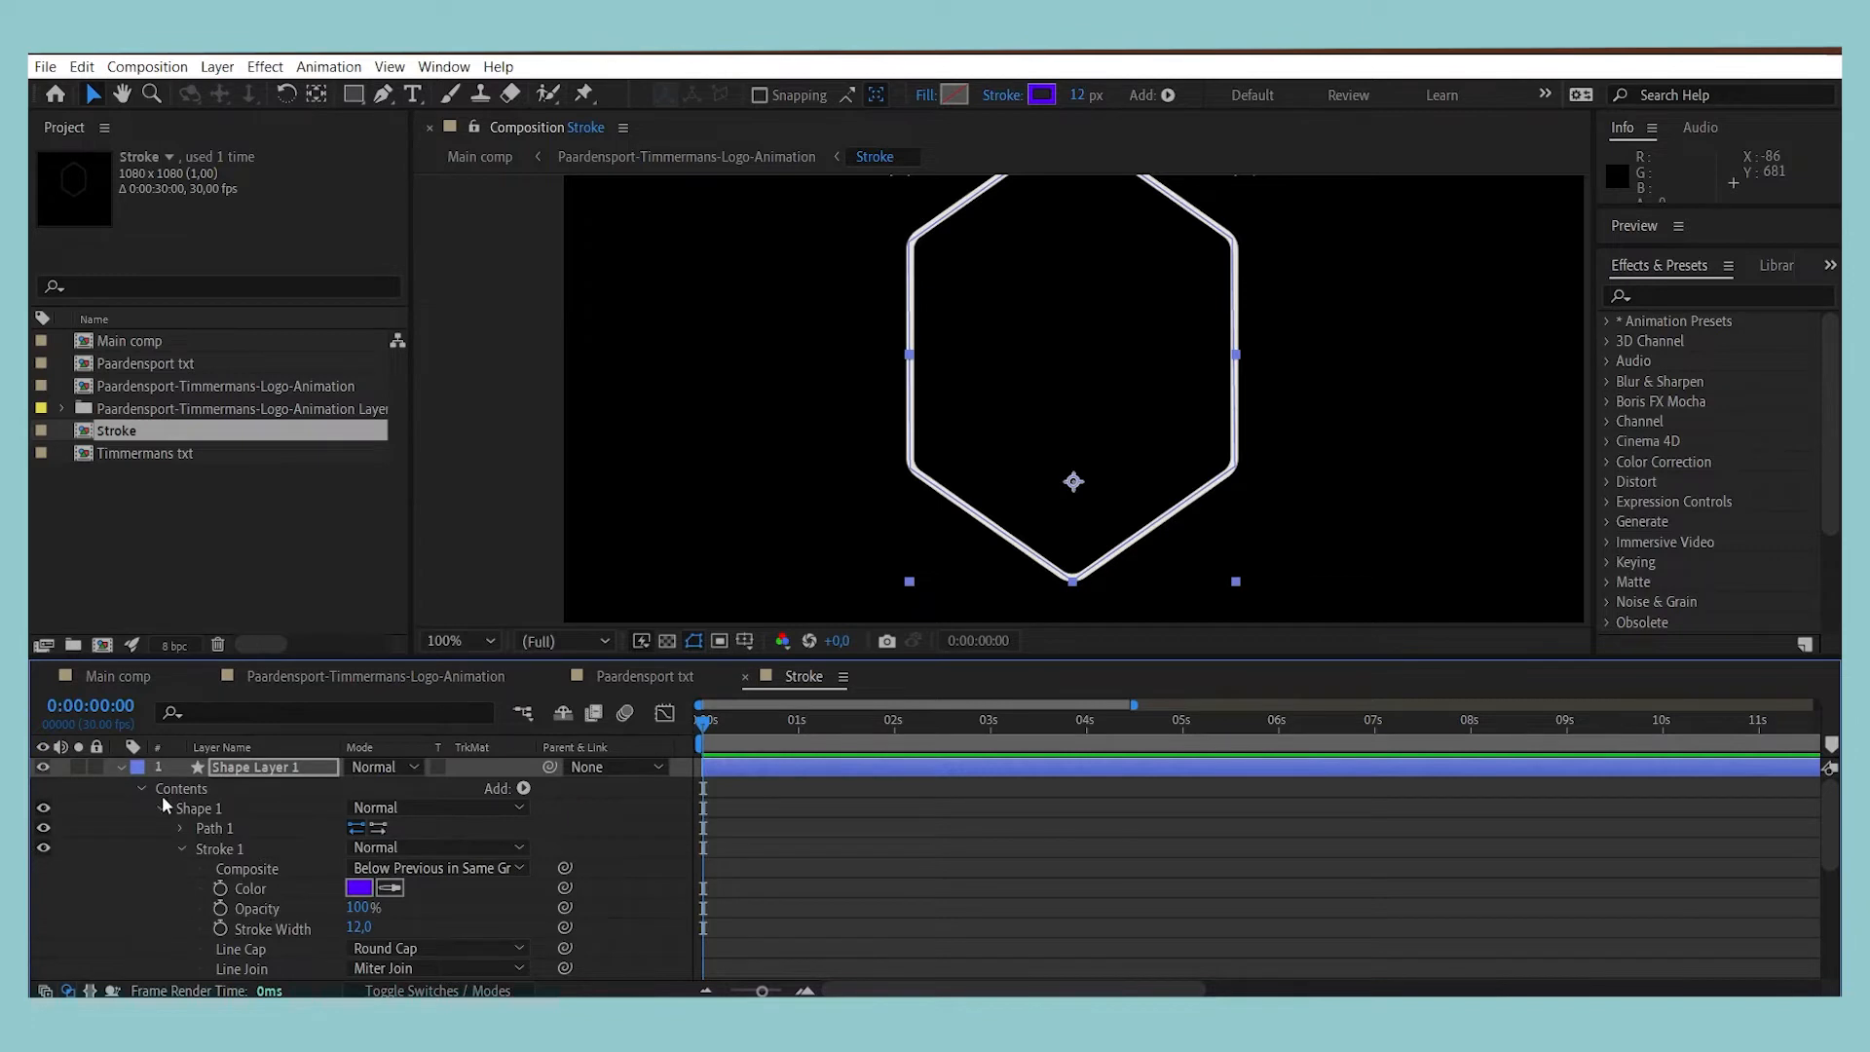
left_click(121, 767)
key("F2")
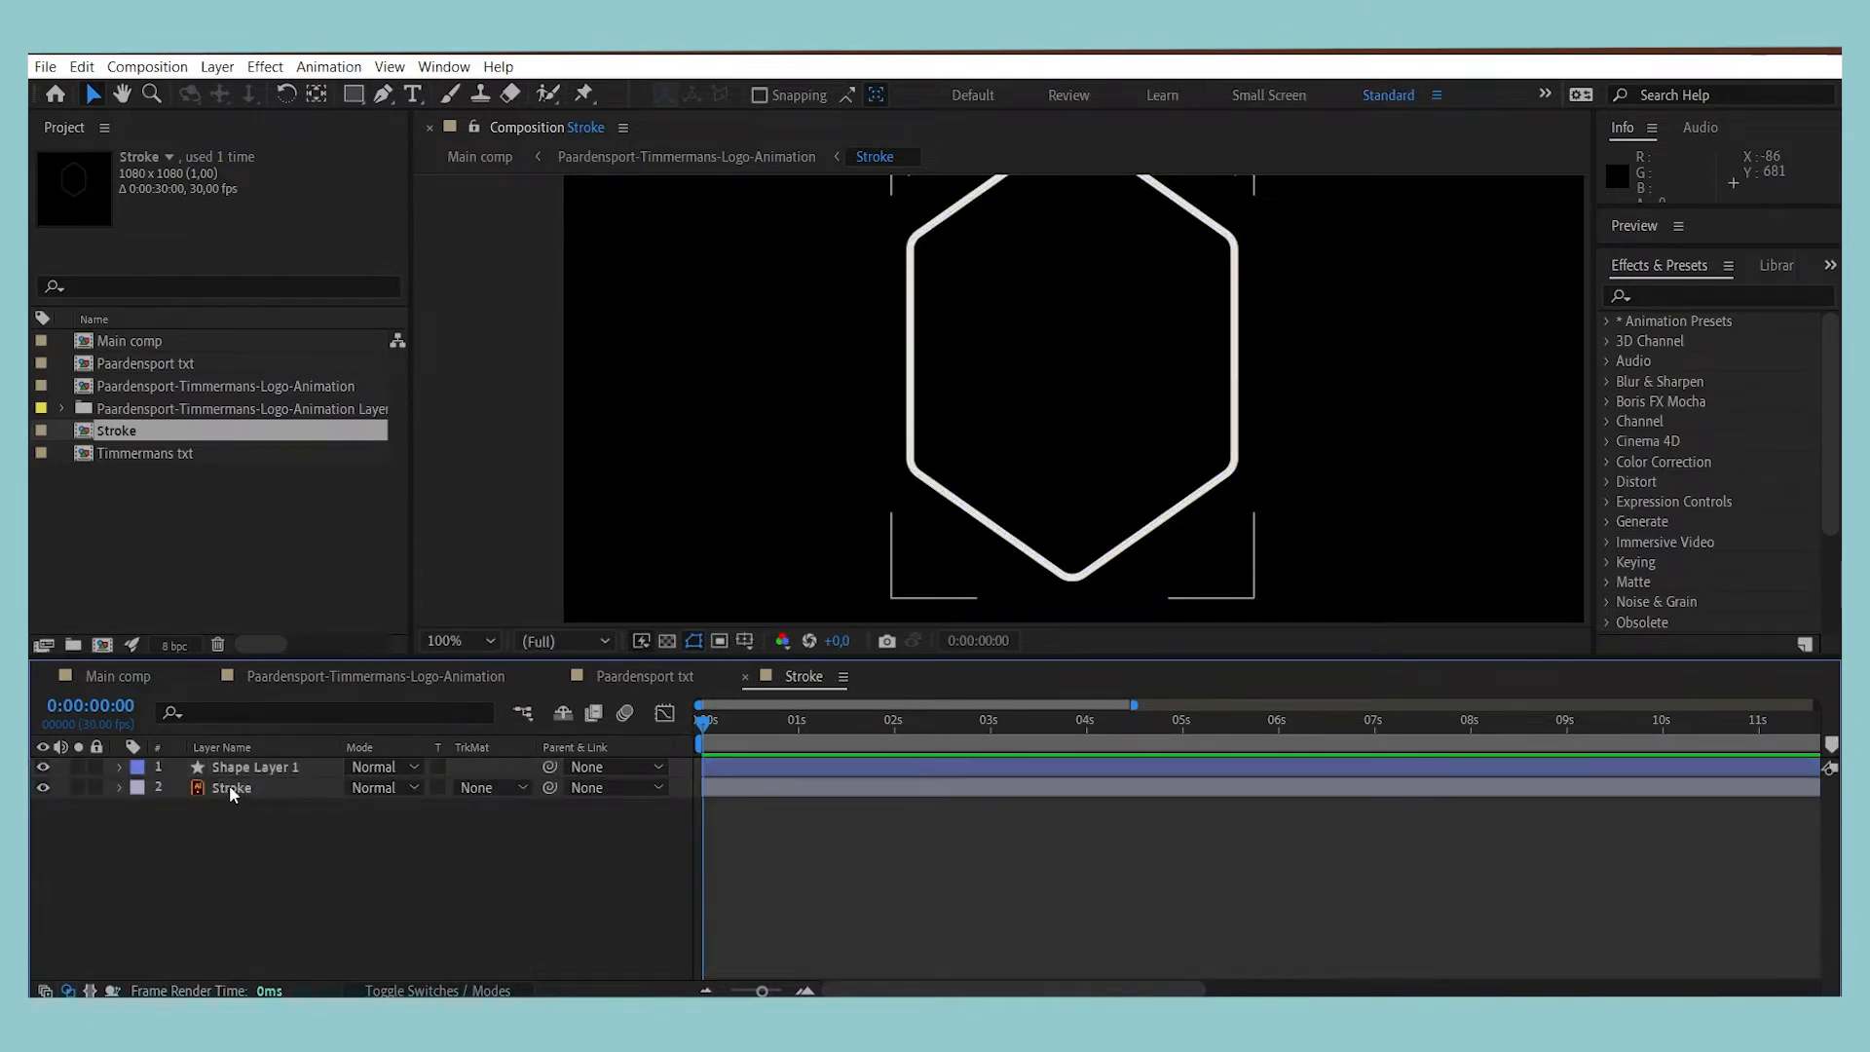
left_click(495, 789)
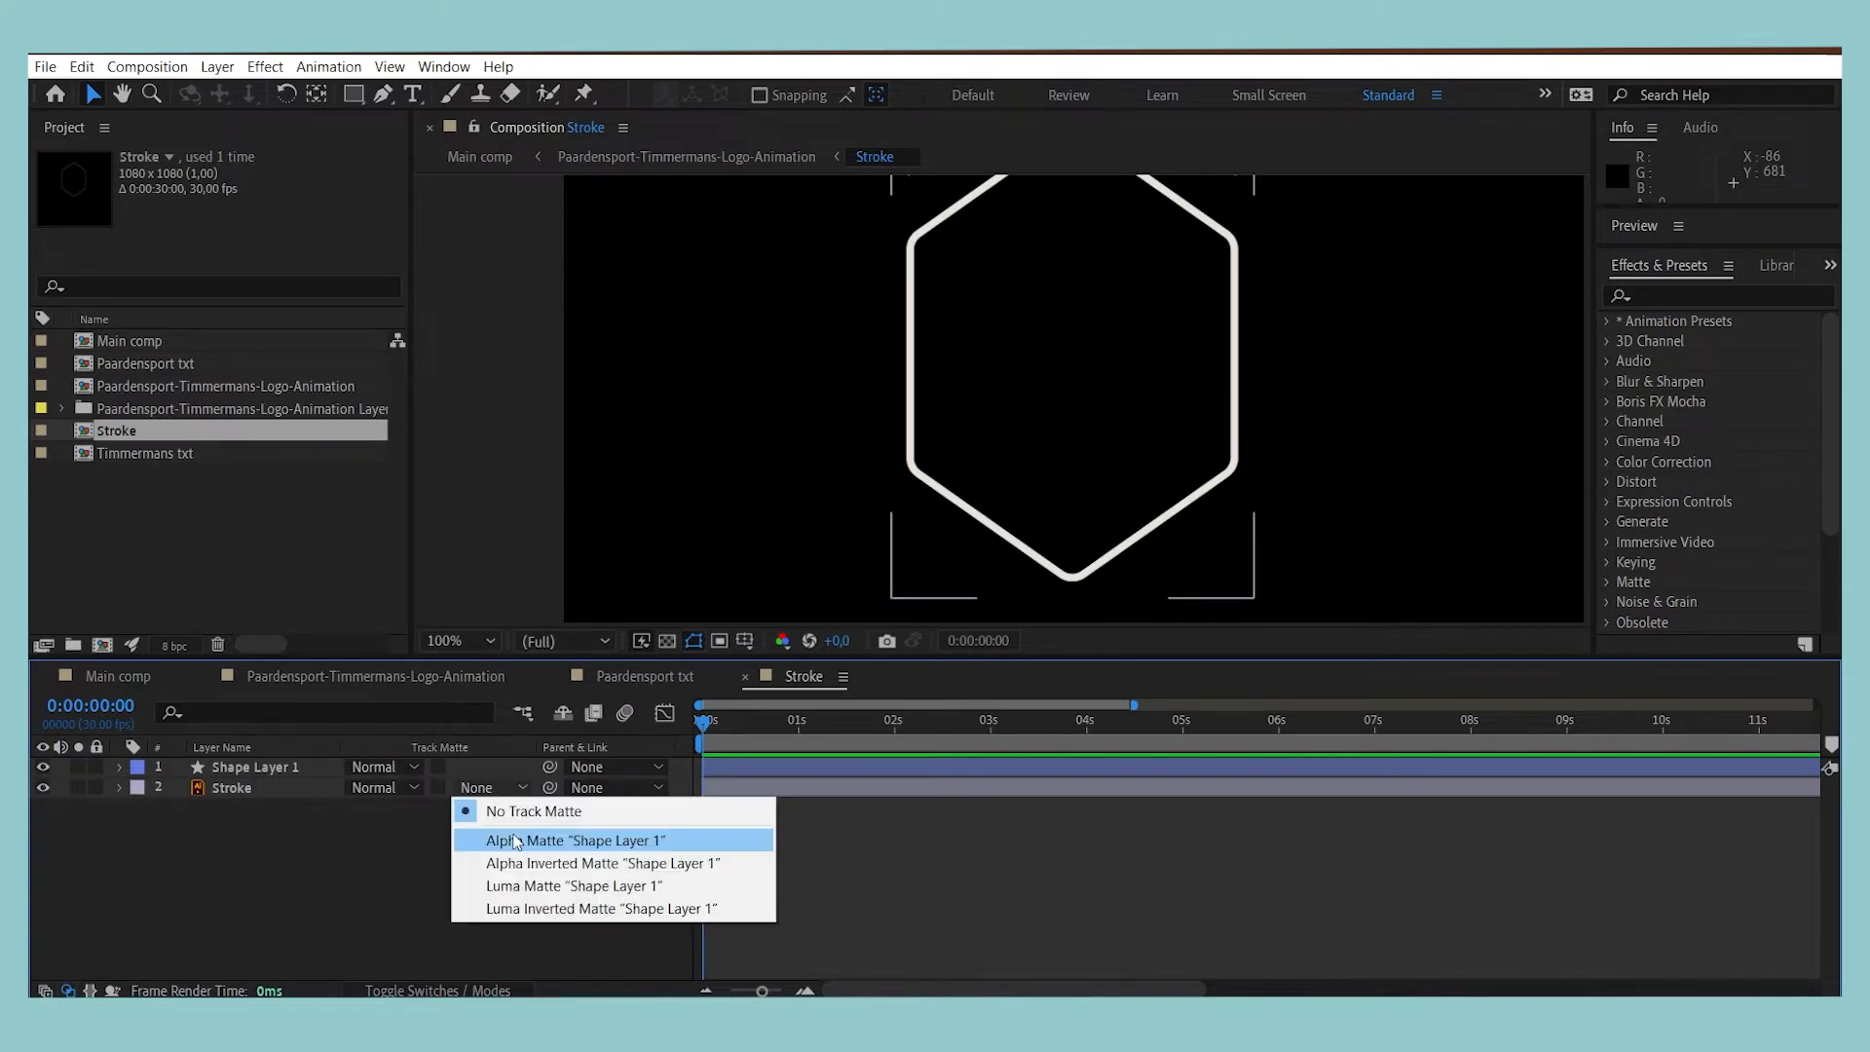
left_click(680, 840)
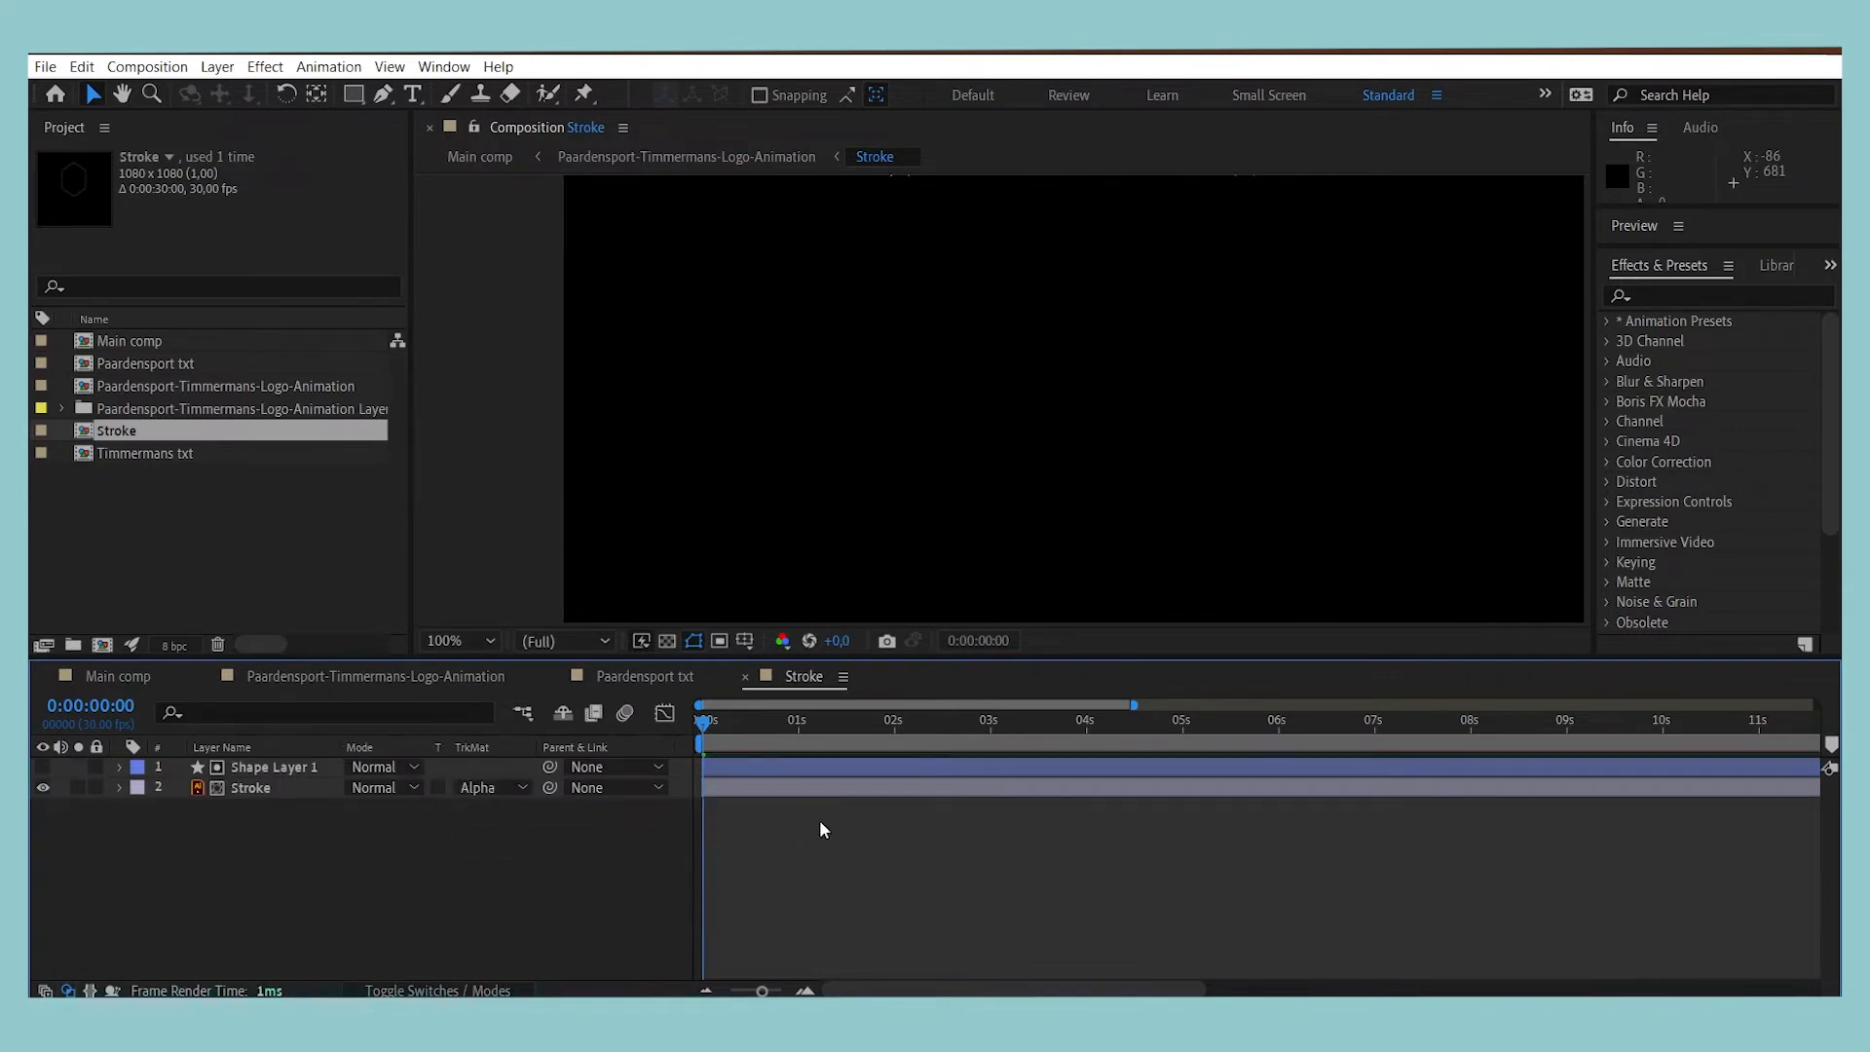
key("space")
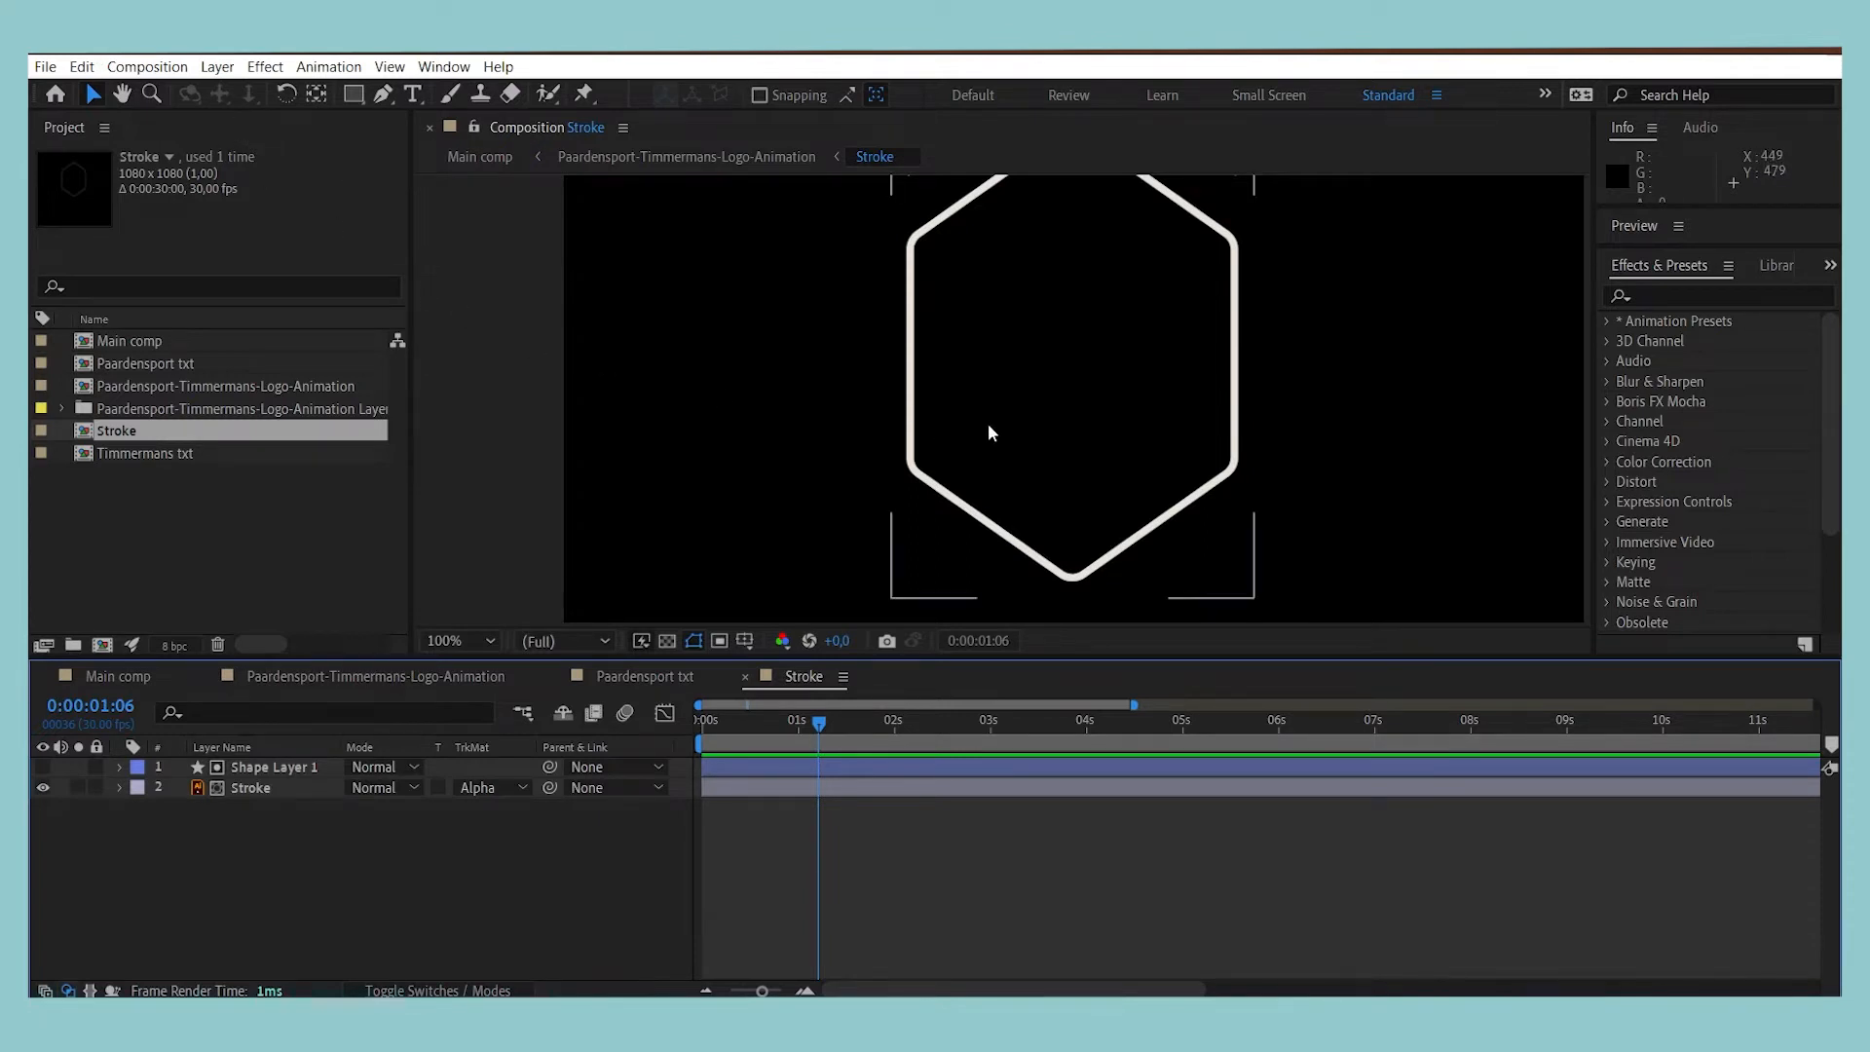
scroll(988, 423, "down", 2)
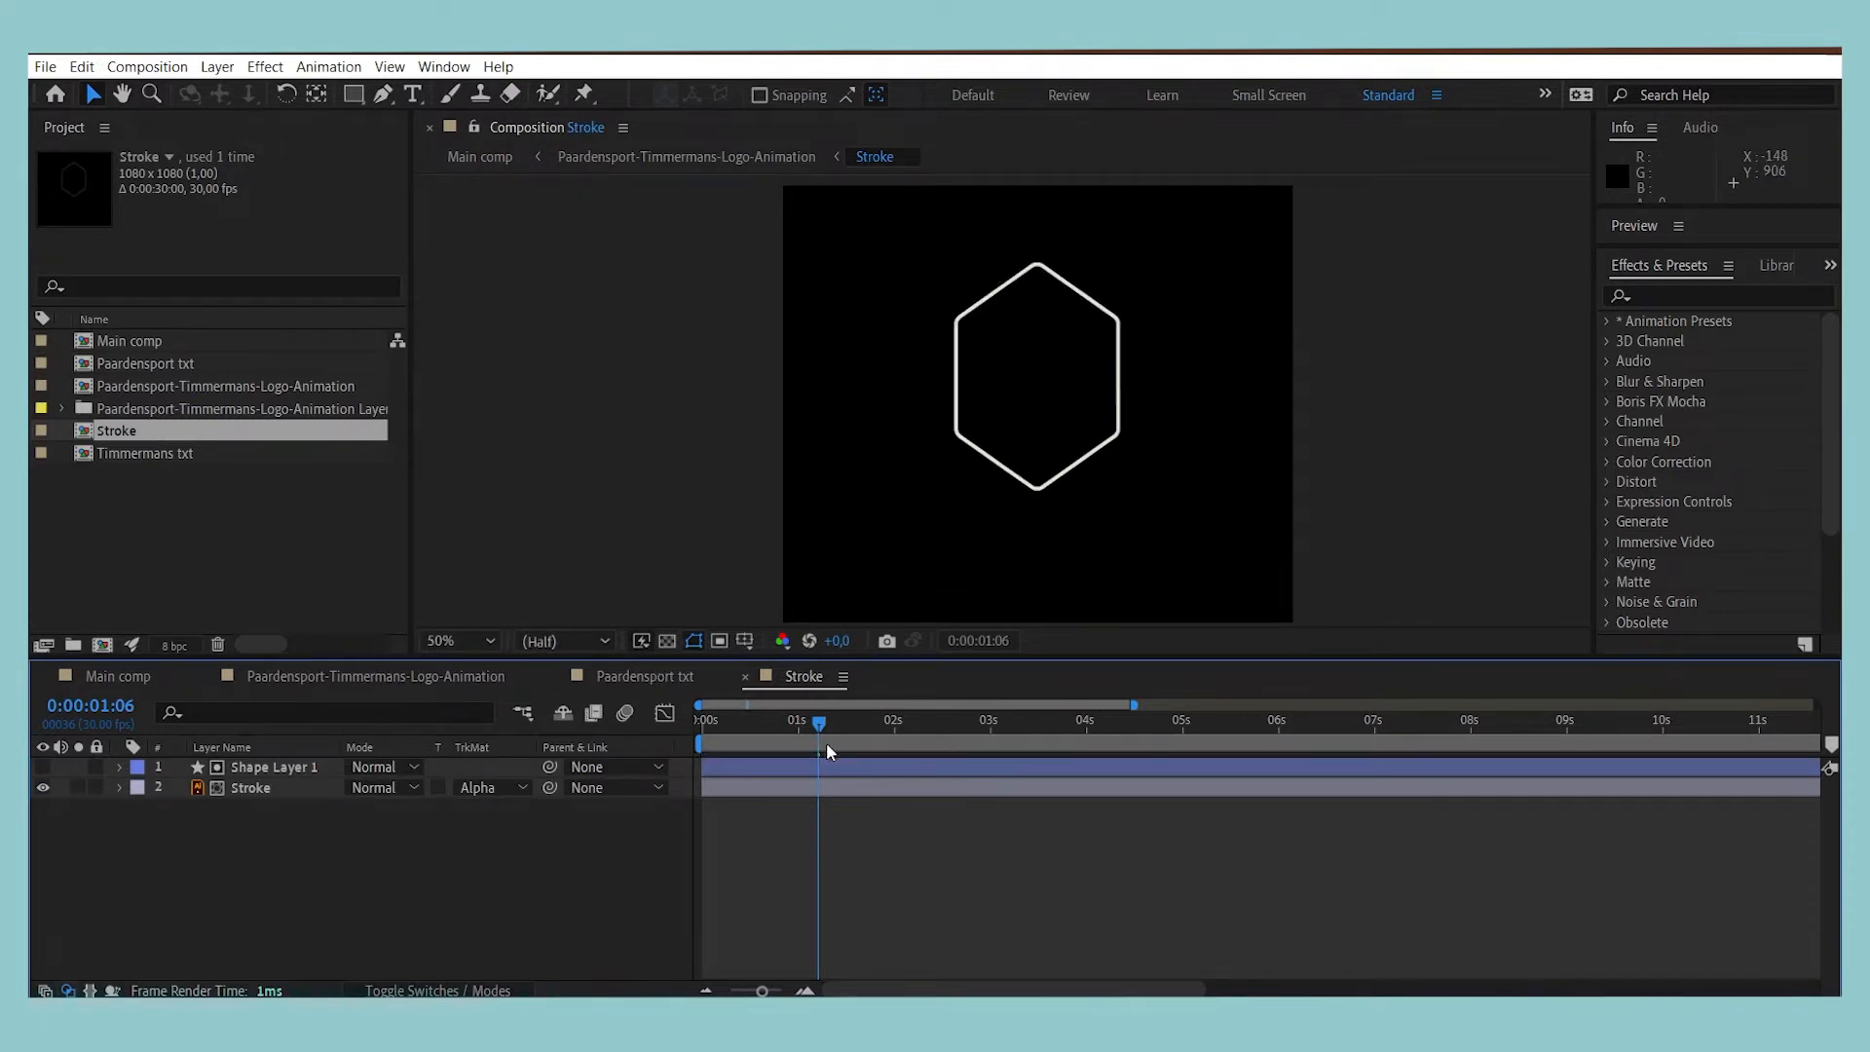
left_click_drag(819, 724, 223, 725)
key("space")
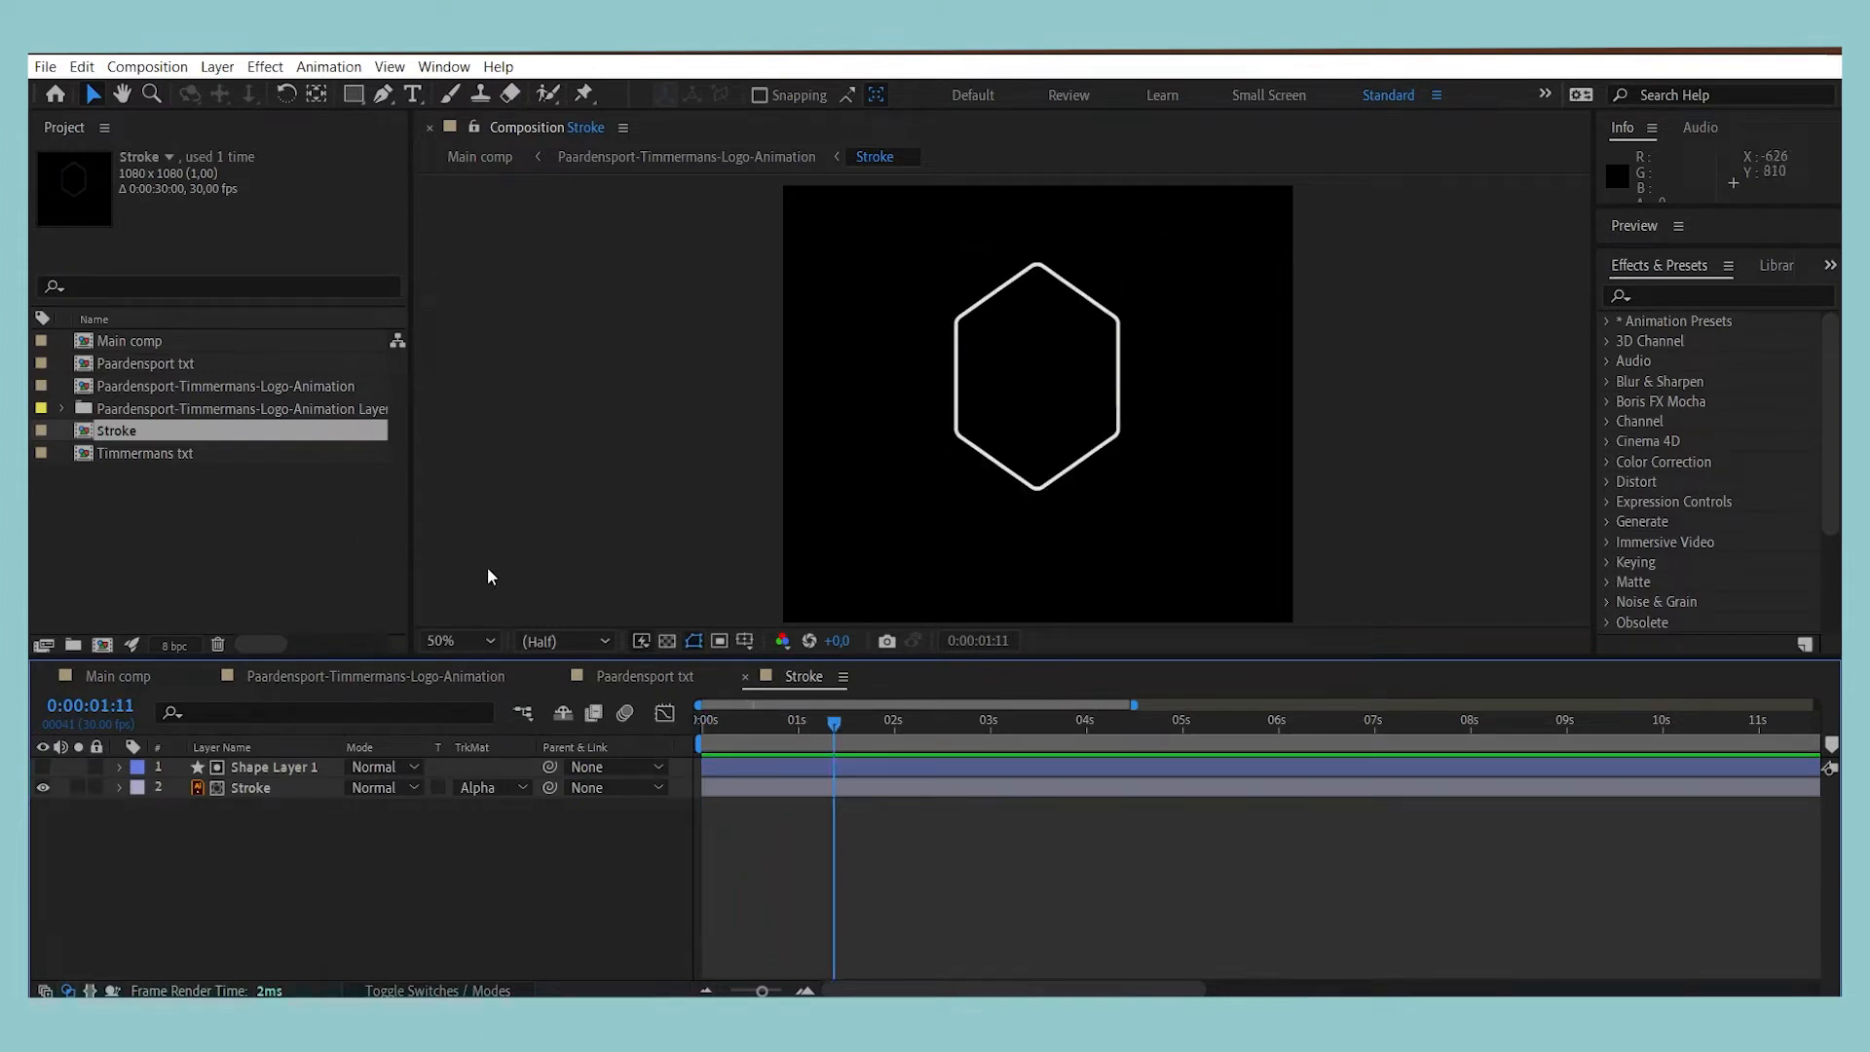
Step: Save the project and close the Stroke and Paardensport txt composition timelines
key("ctrl+s")
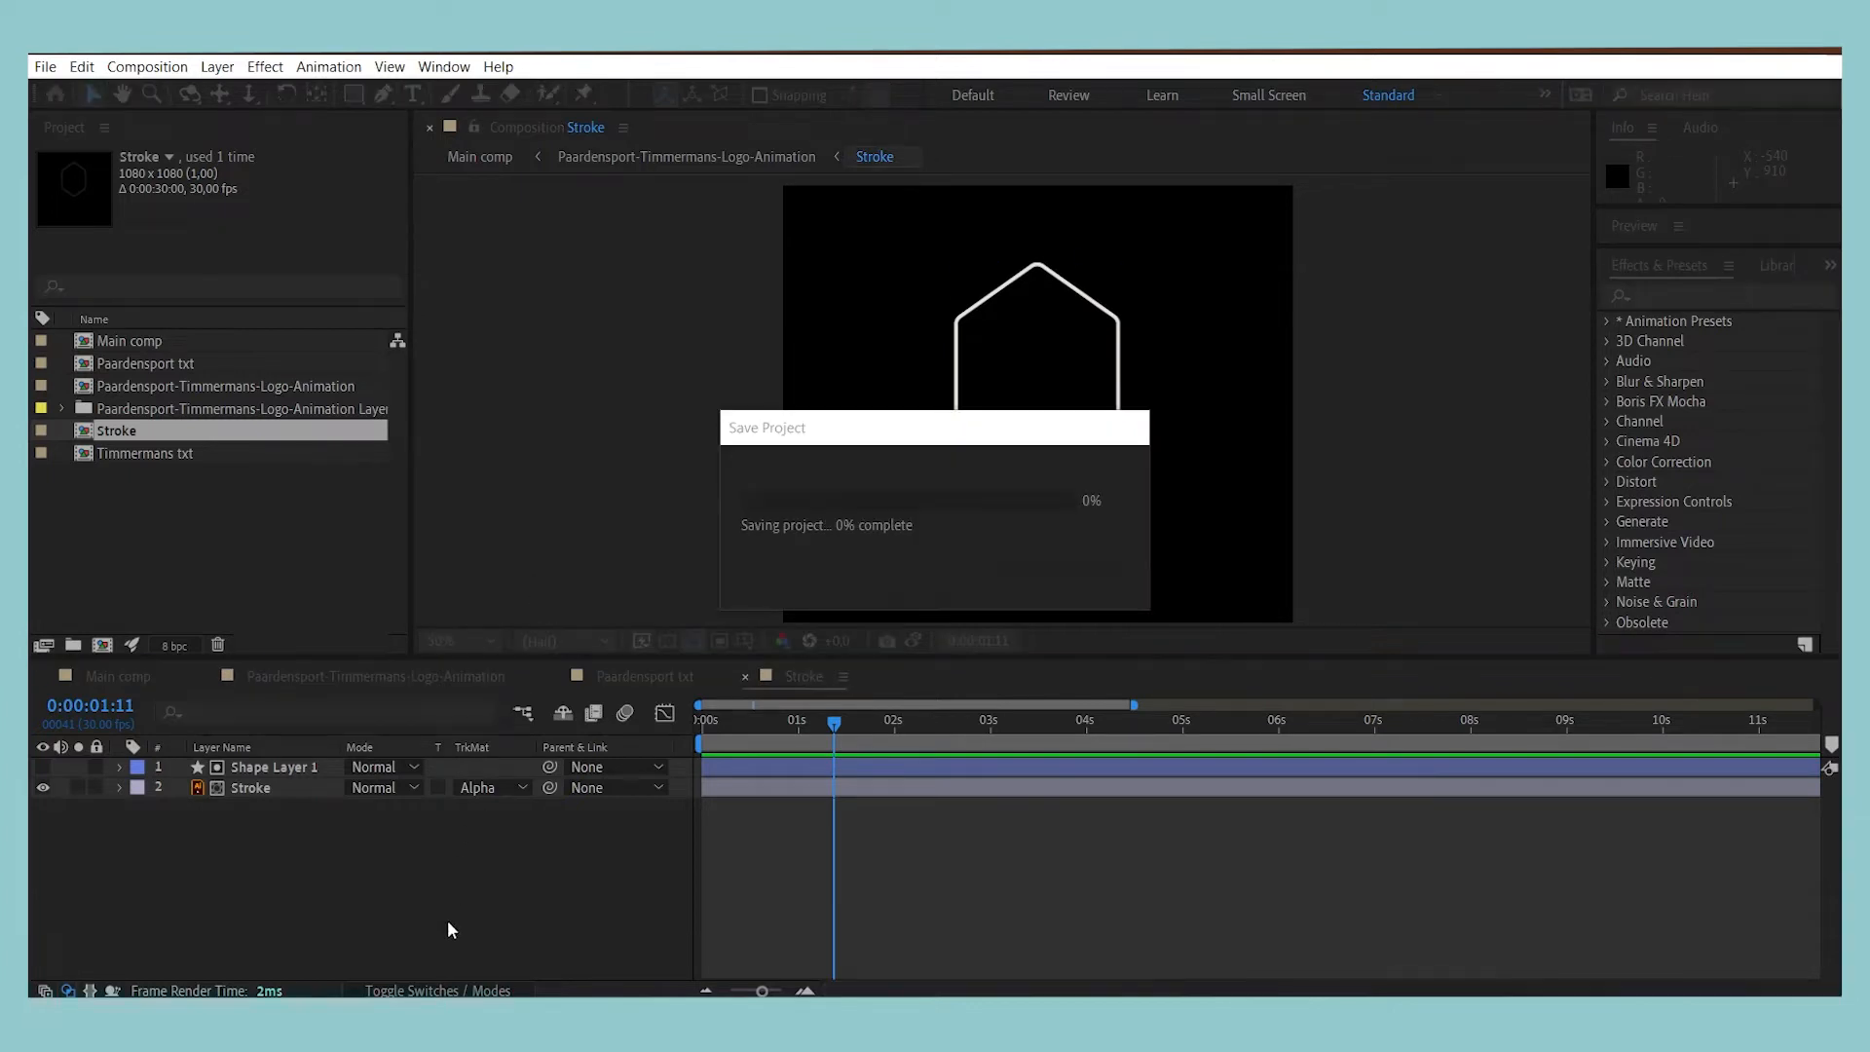
left_click(746, 679)
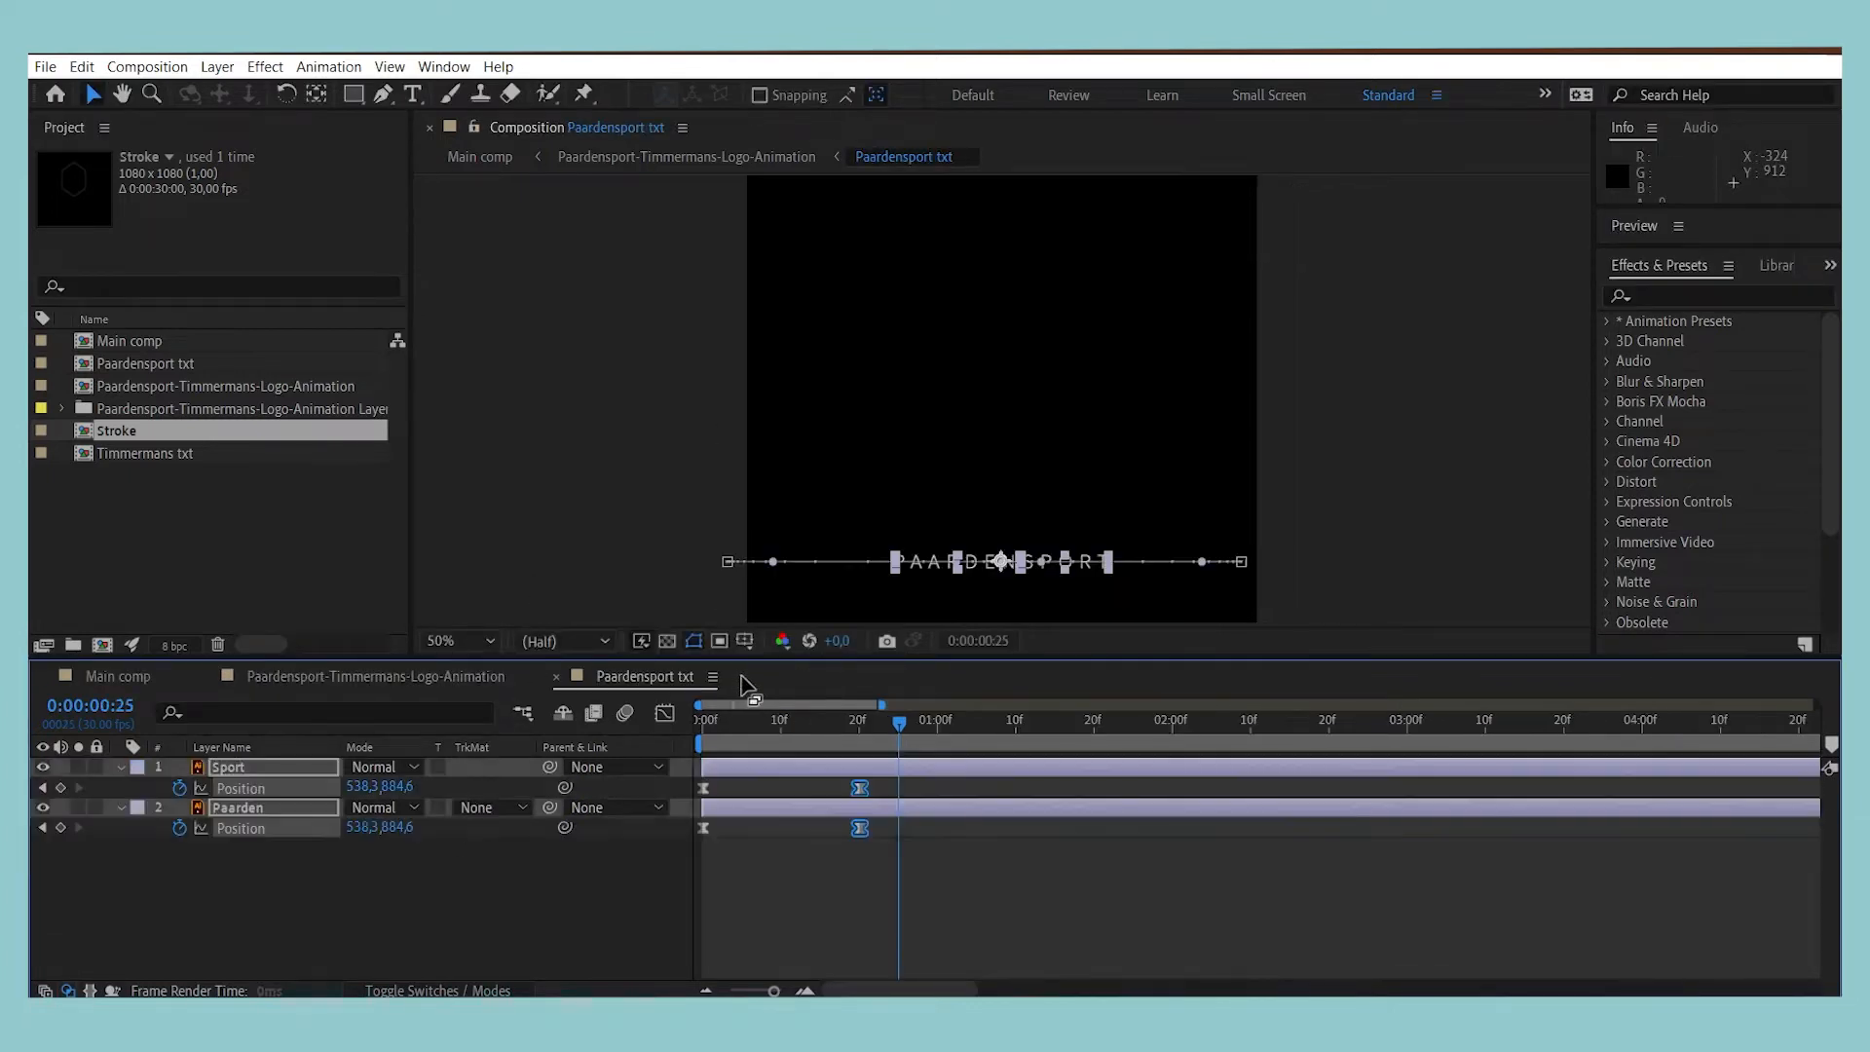
left_click(555, 678)
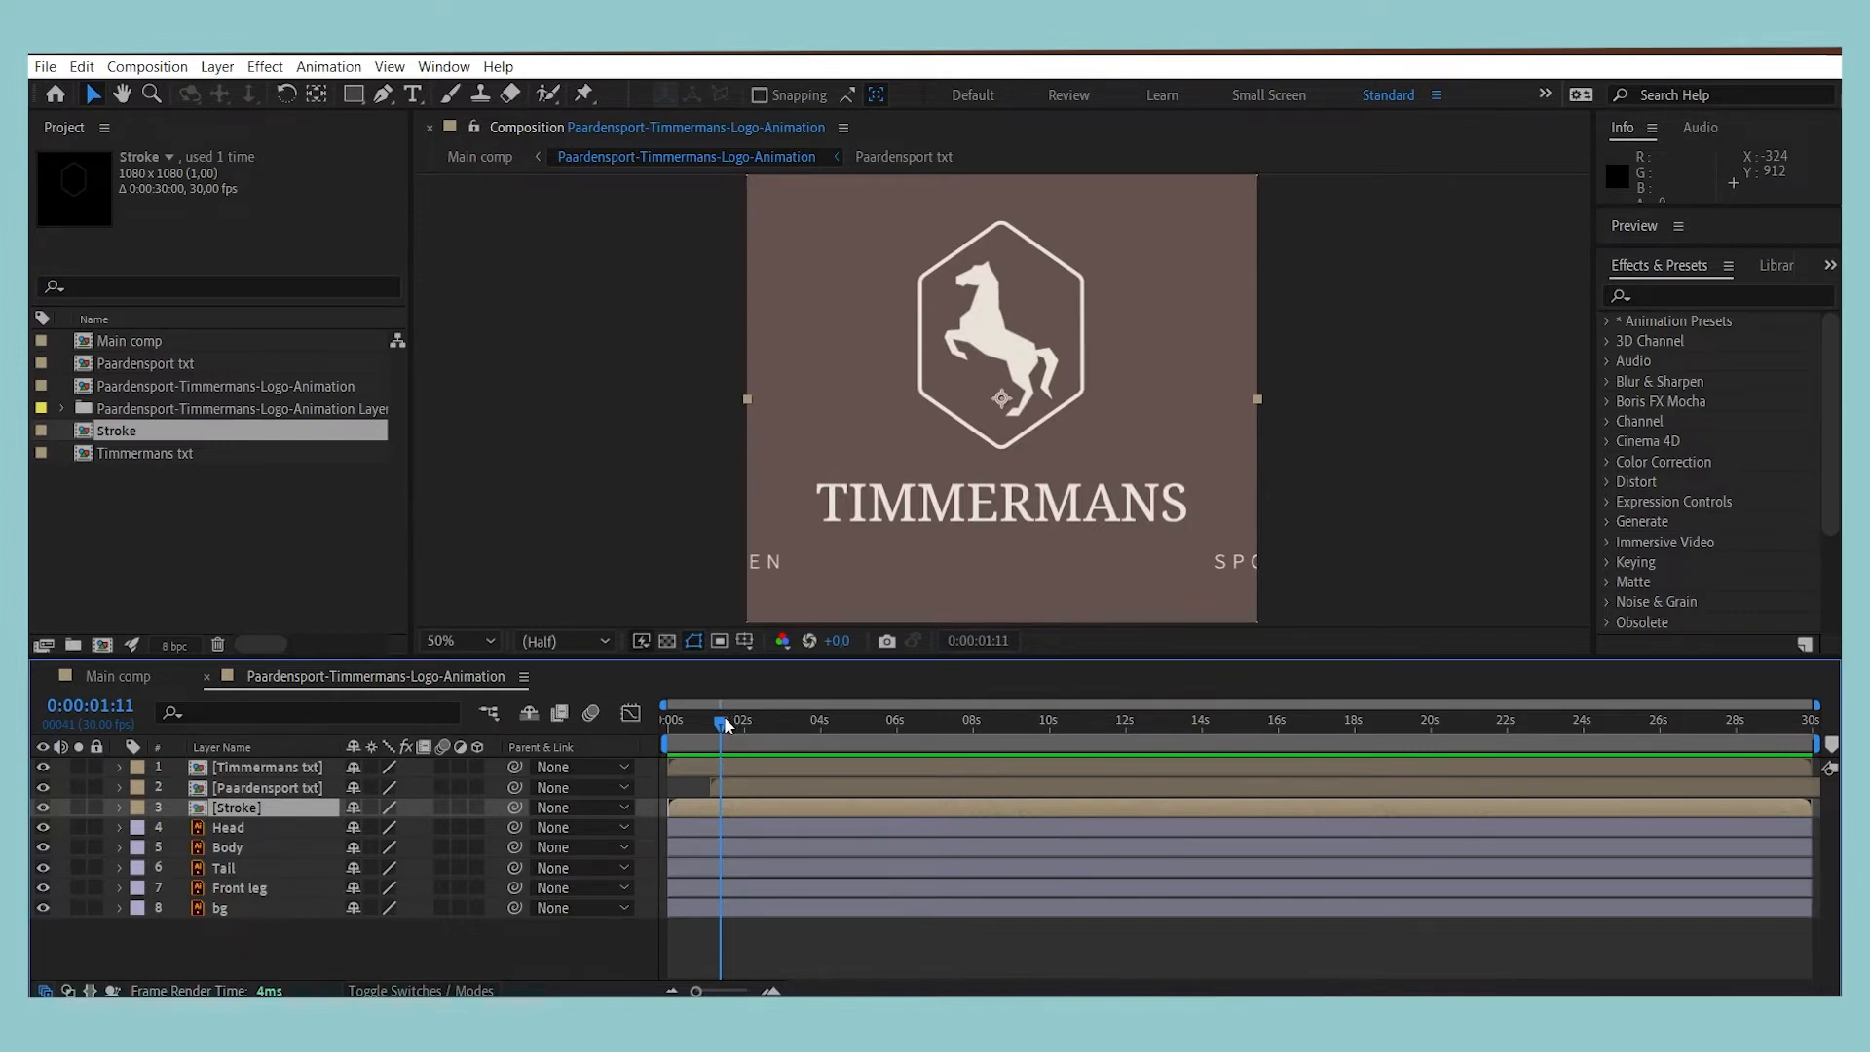
Step: Shift the Stroke layer in the Paardensport-Timmermans-Logo-Animation composition to start just after 0:00:02:08 and preview the logo animation
left_click_drag(725, 725, 760, 727)
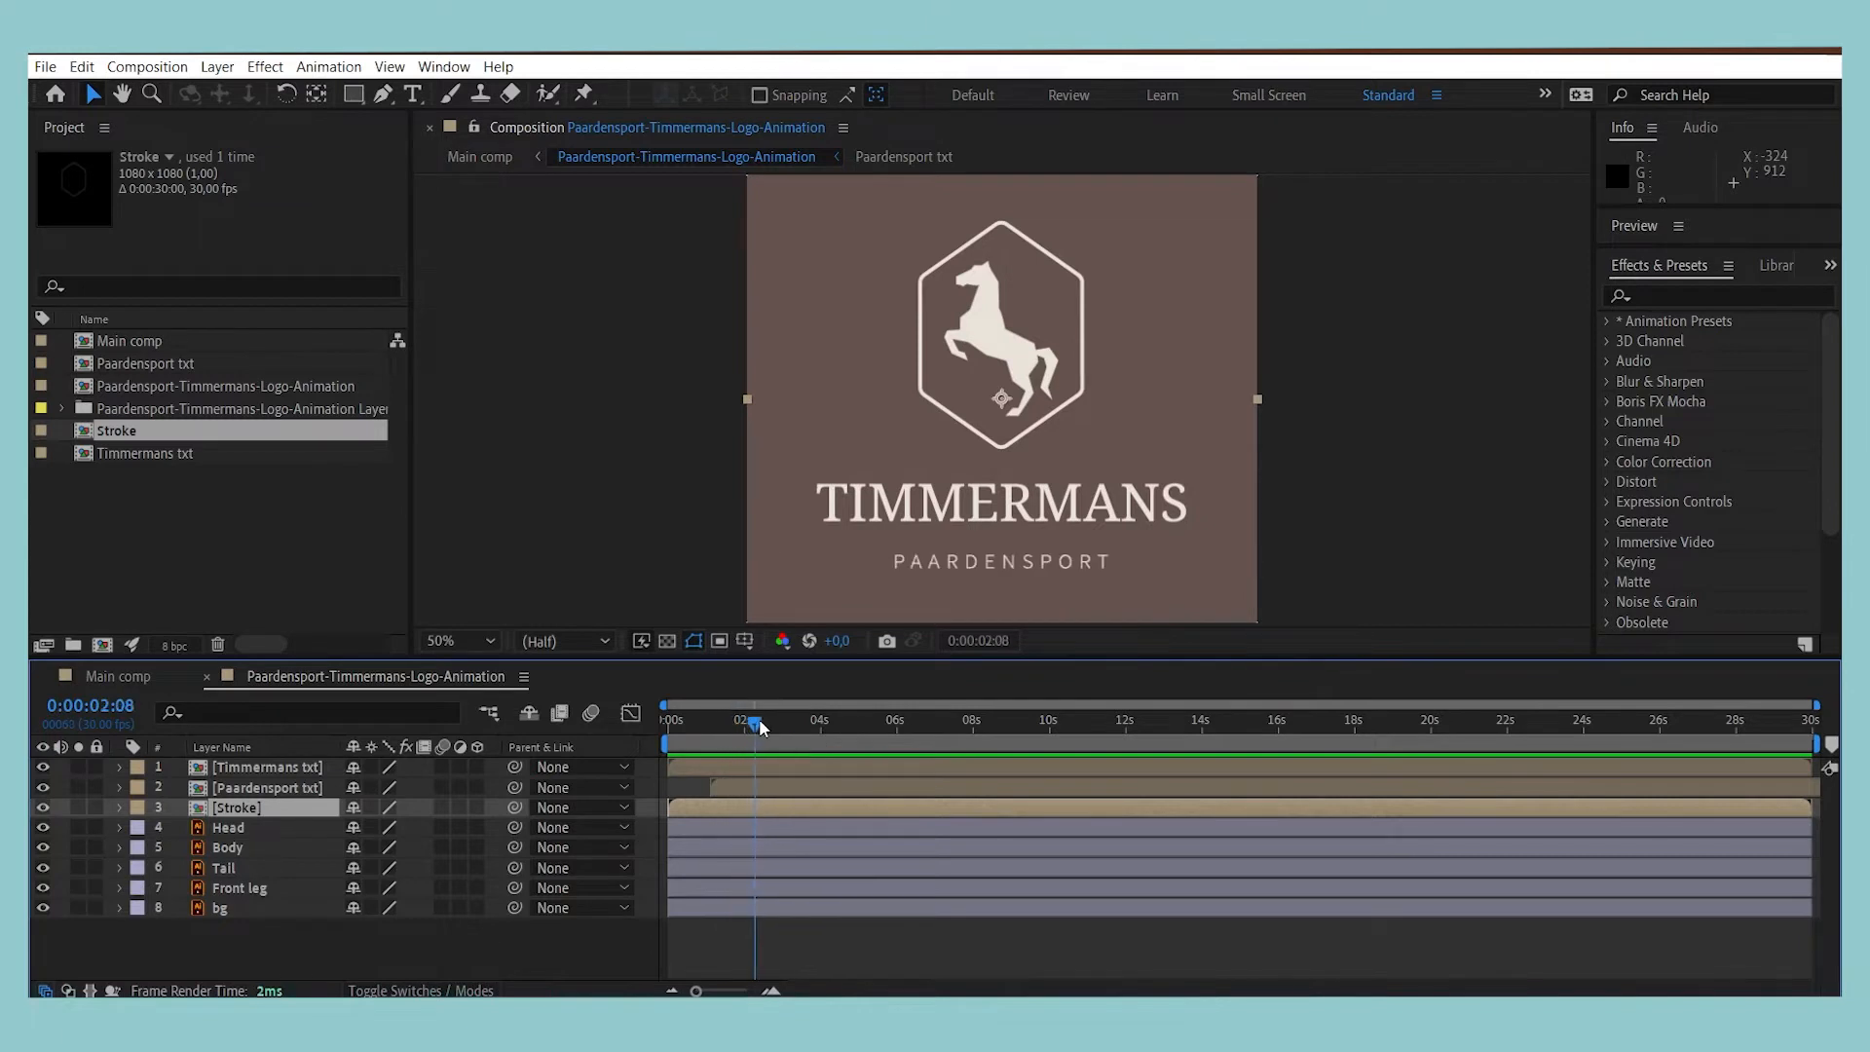
left_click_drag(715, 804, 799, 806)
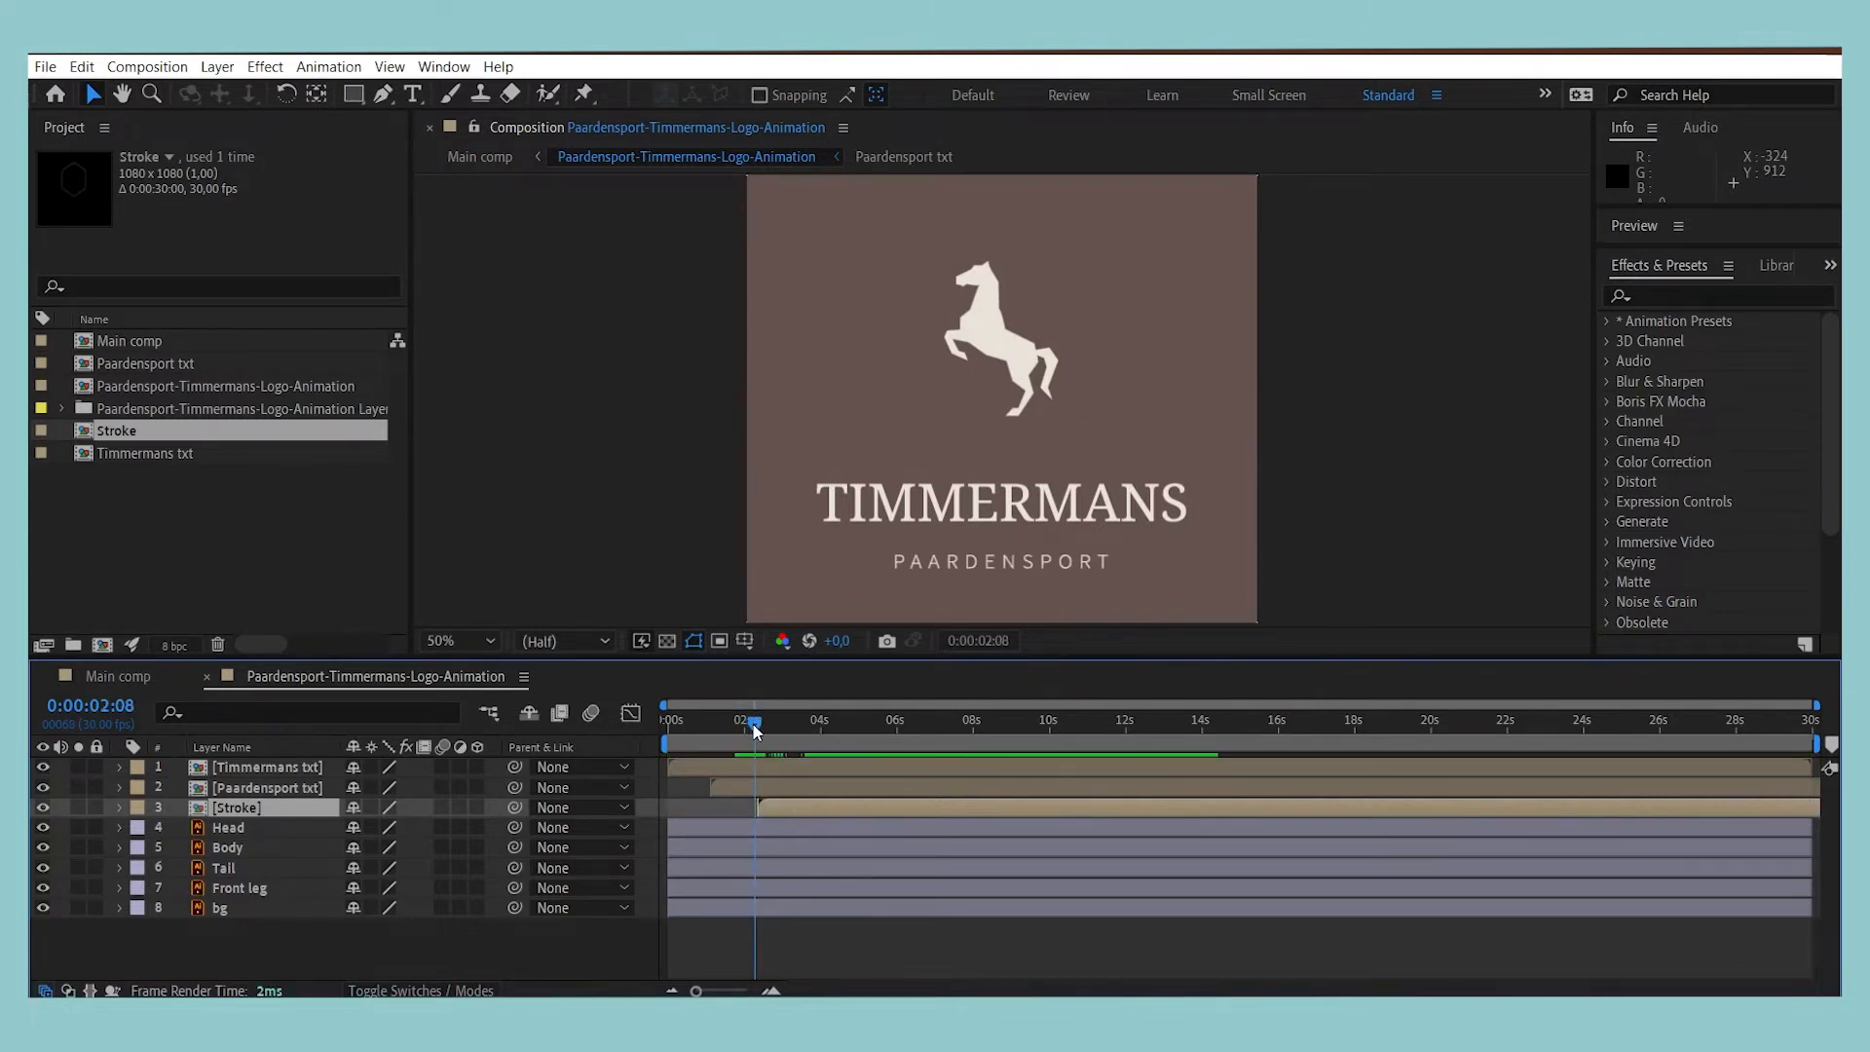
key("Home")
key("space")
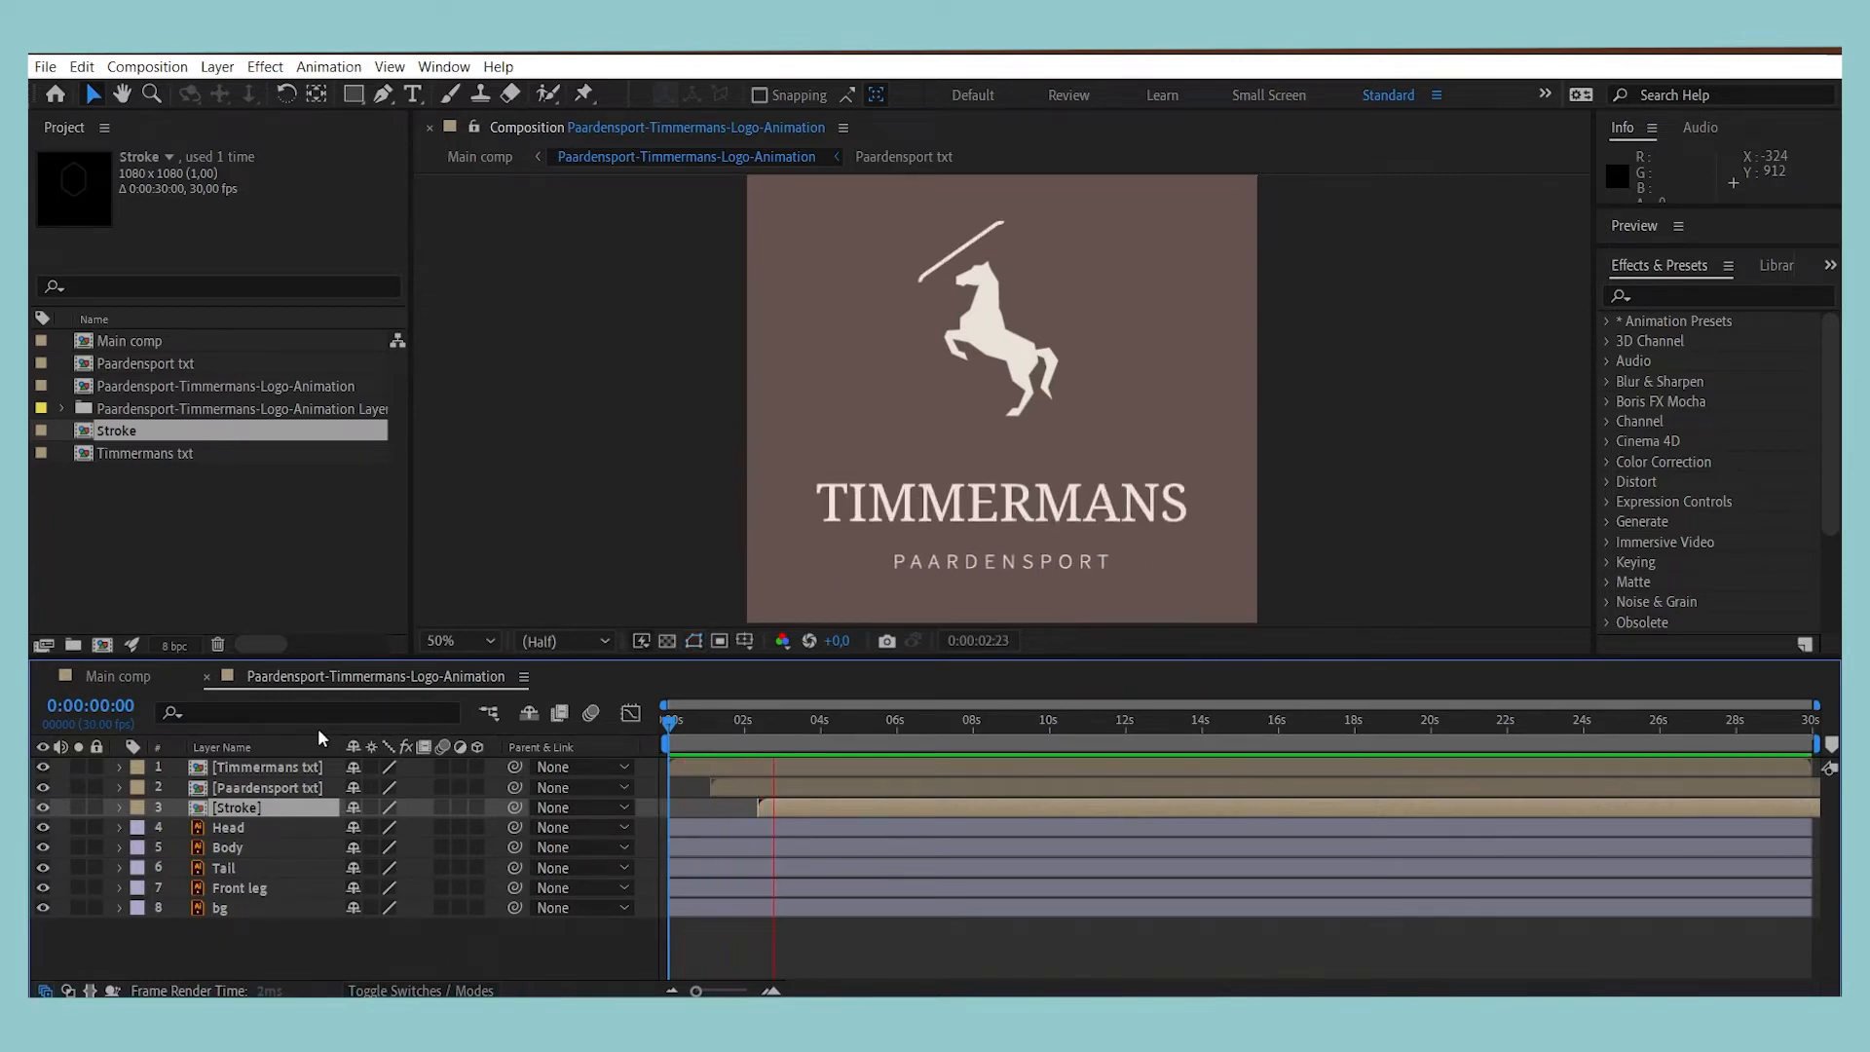
key("space")
Step: Shift the Stroke layer slightly earlier, to start at about 2.2 seconds, and preview the logo animation again
left_click_drag(824, 810, 809, 810)
key("space")
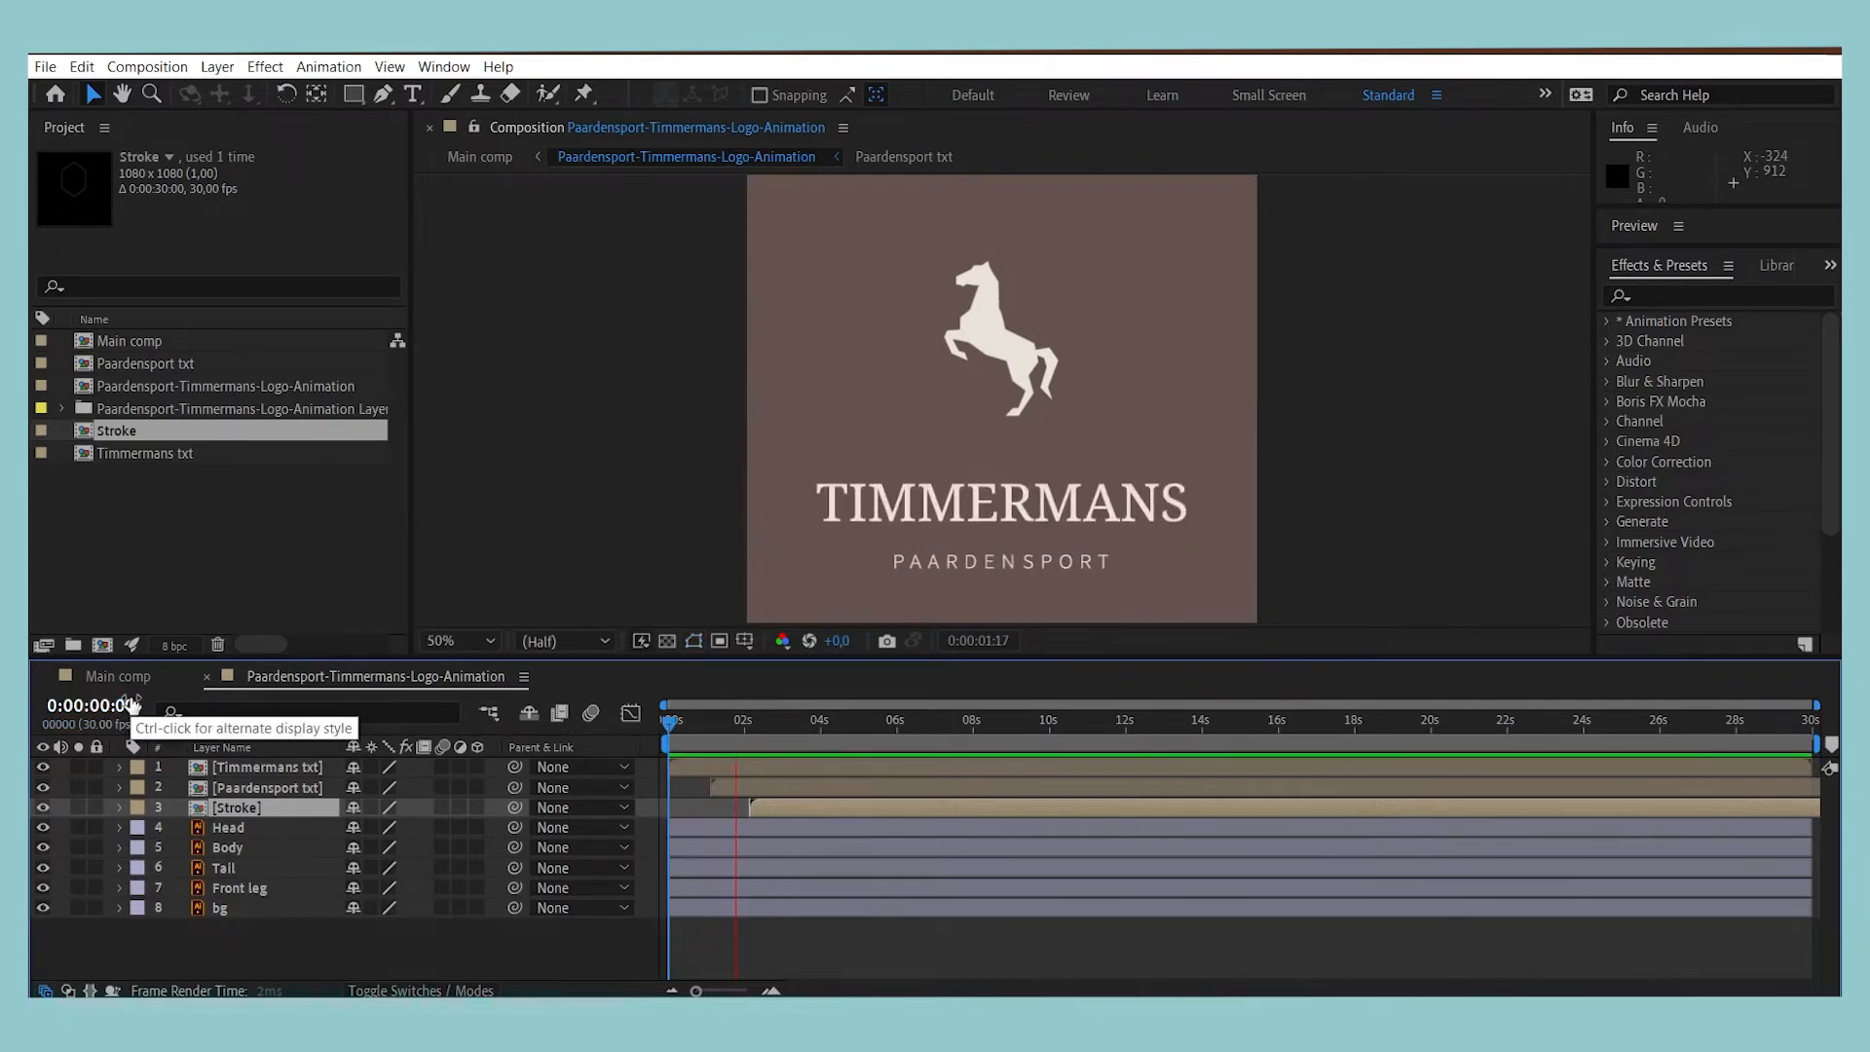
key("space")
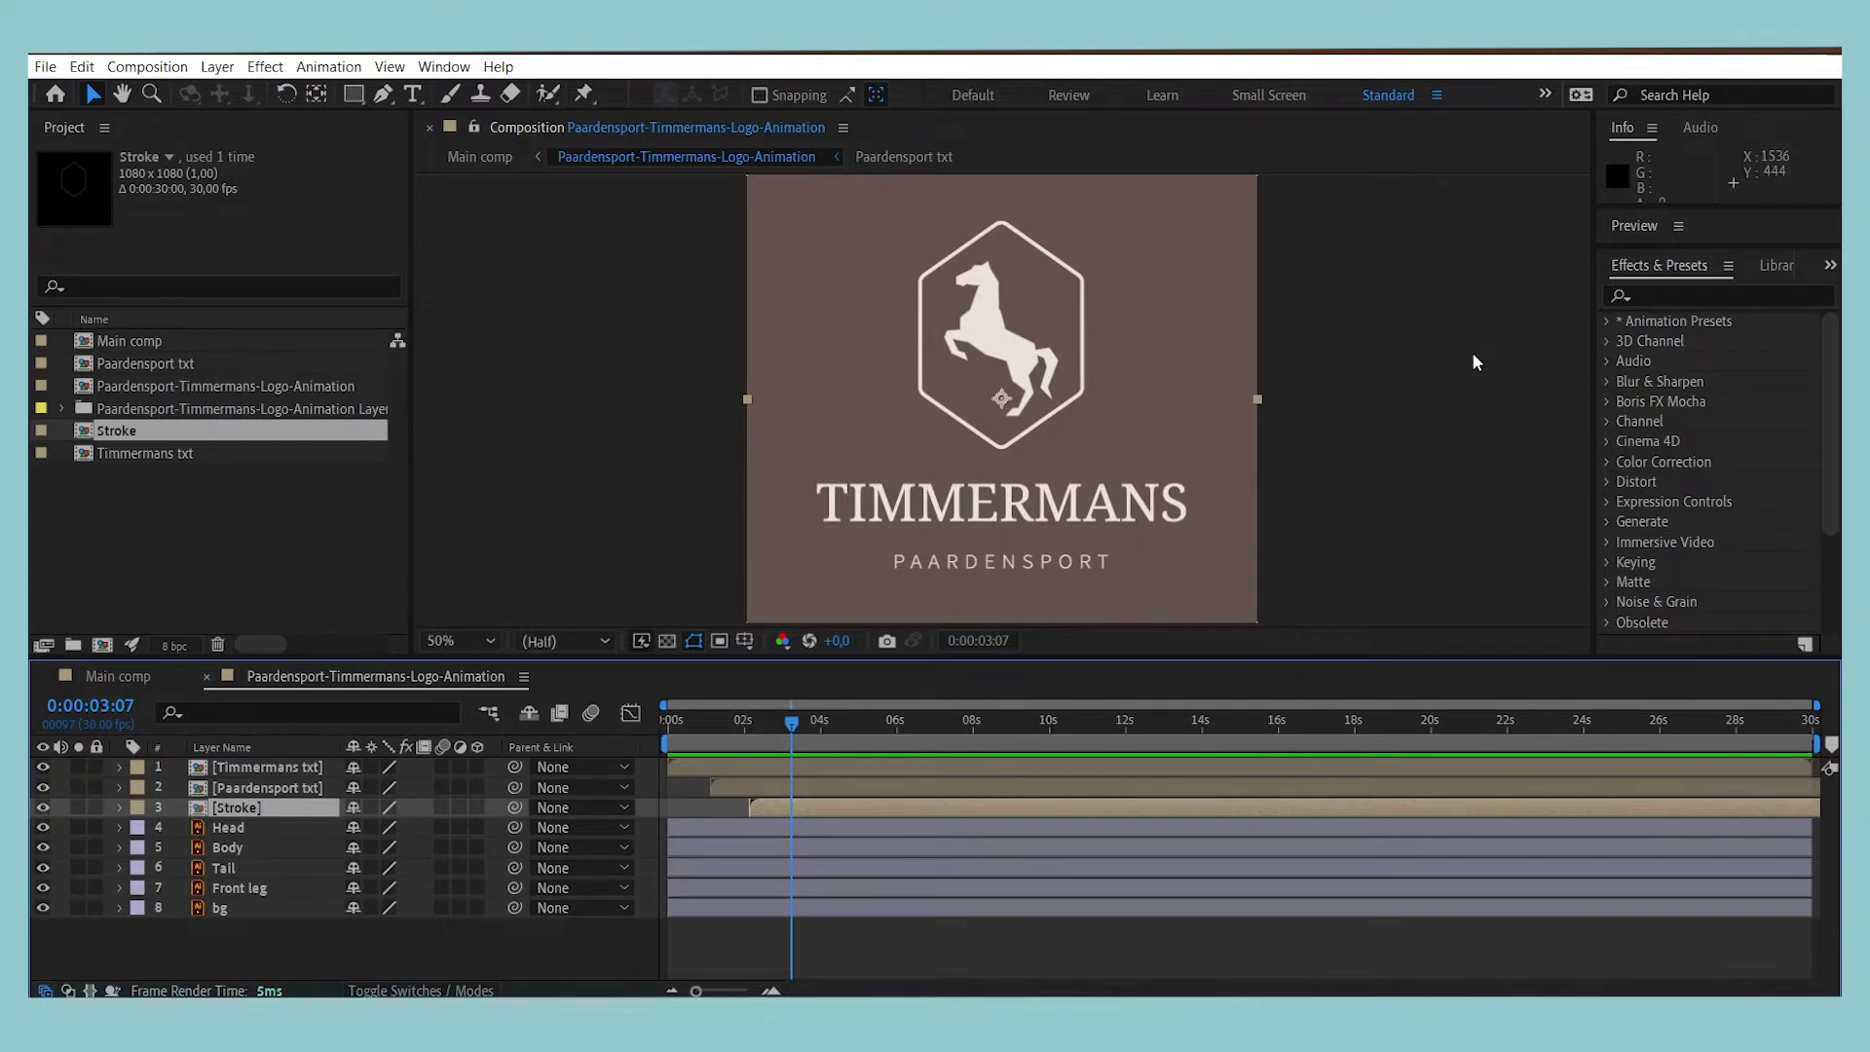
Step: Pre-compose the Head, Body, Tail and Front leg layers into a composition named Horse, moving all attributes into it
left_click(253, 827)
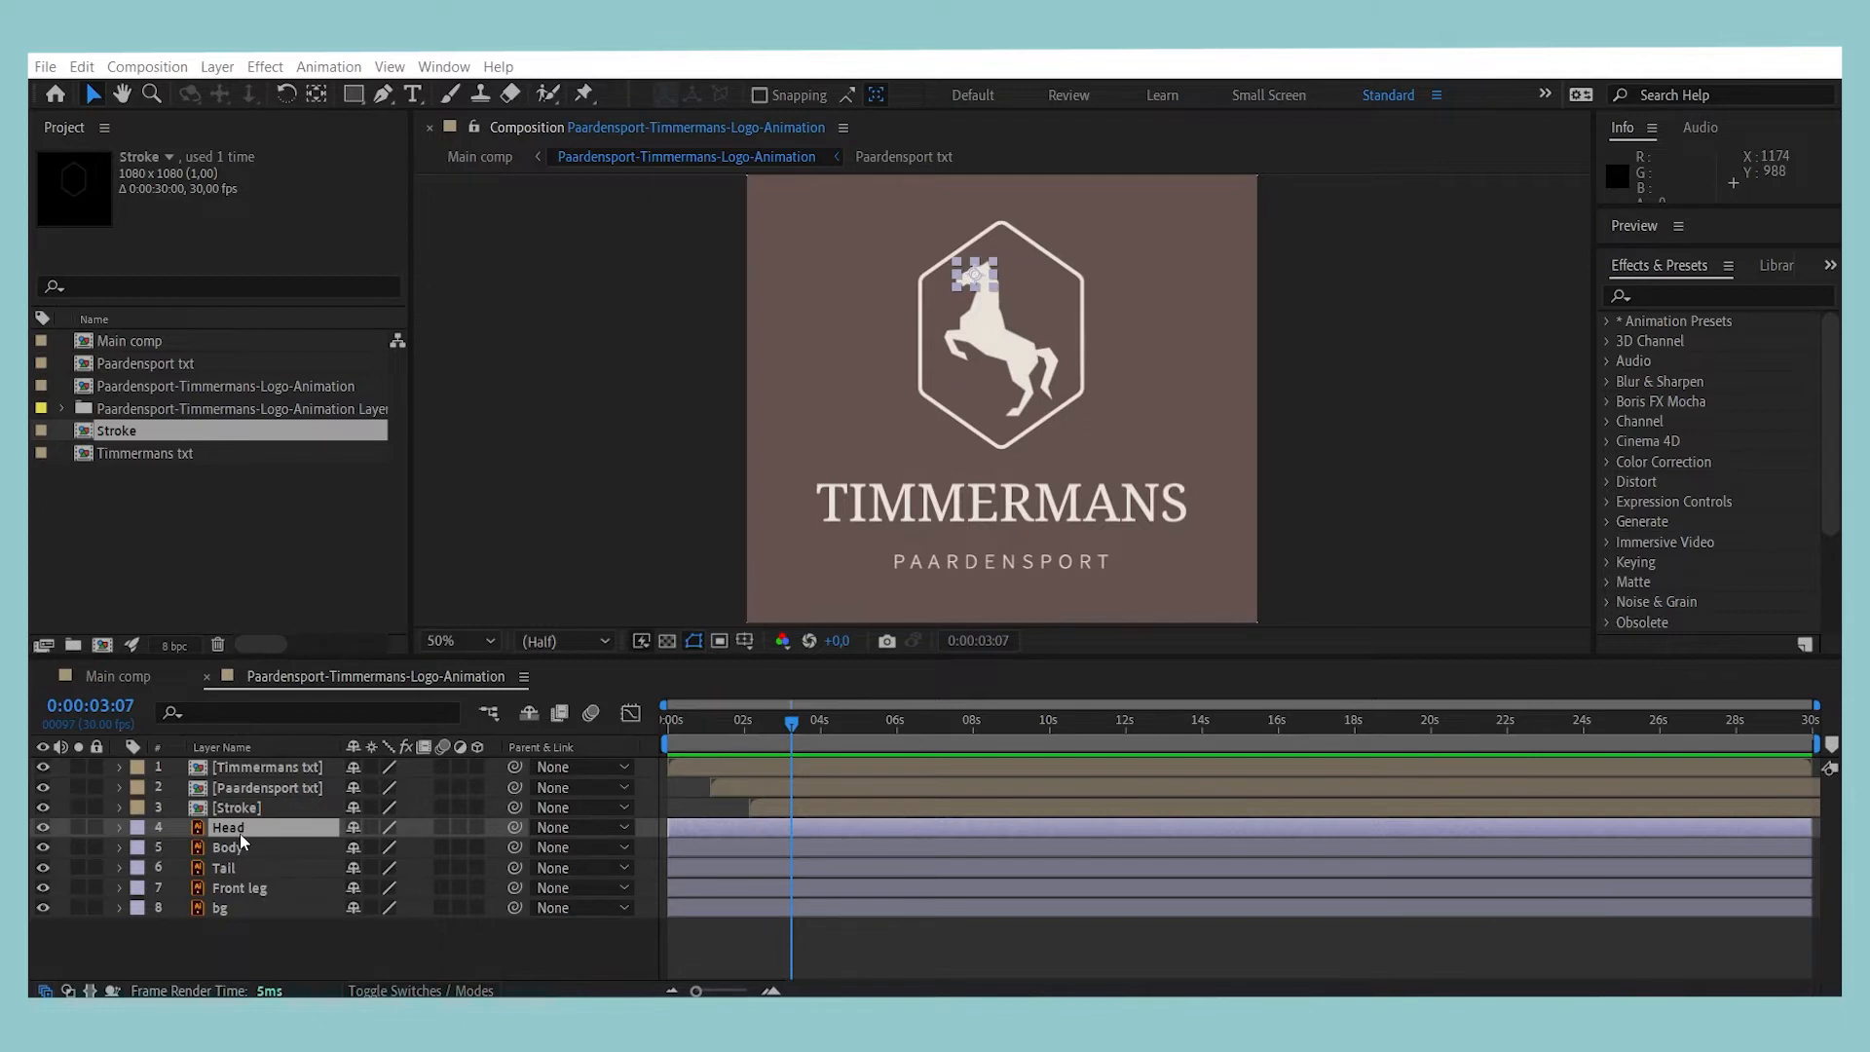
left_click(242, 887, "shift")
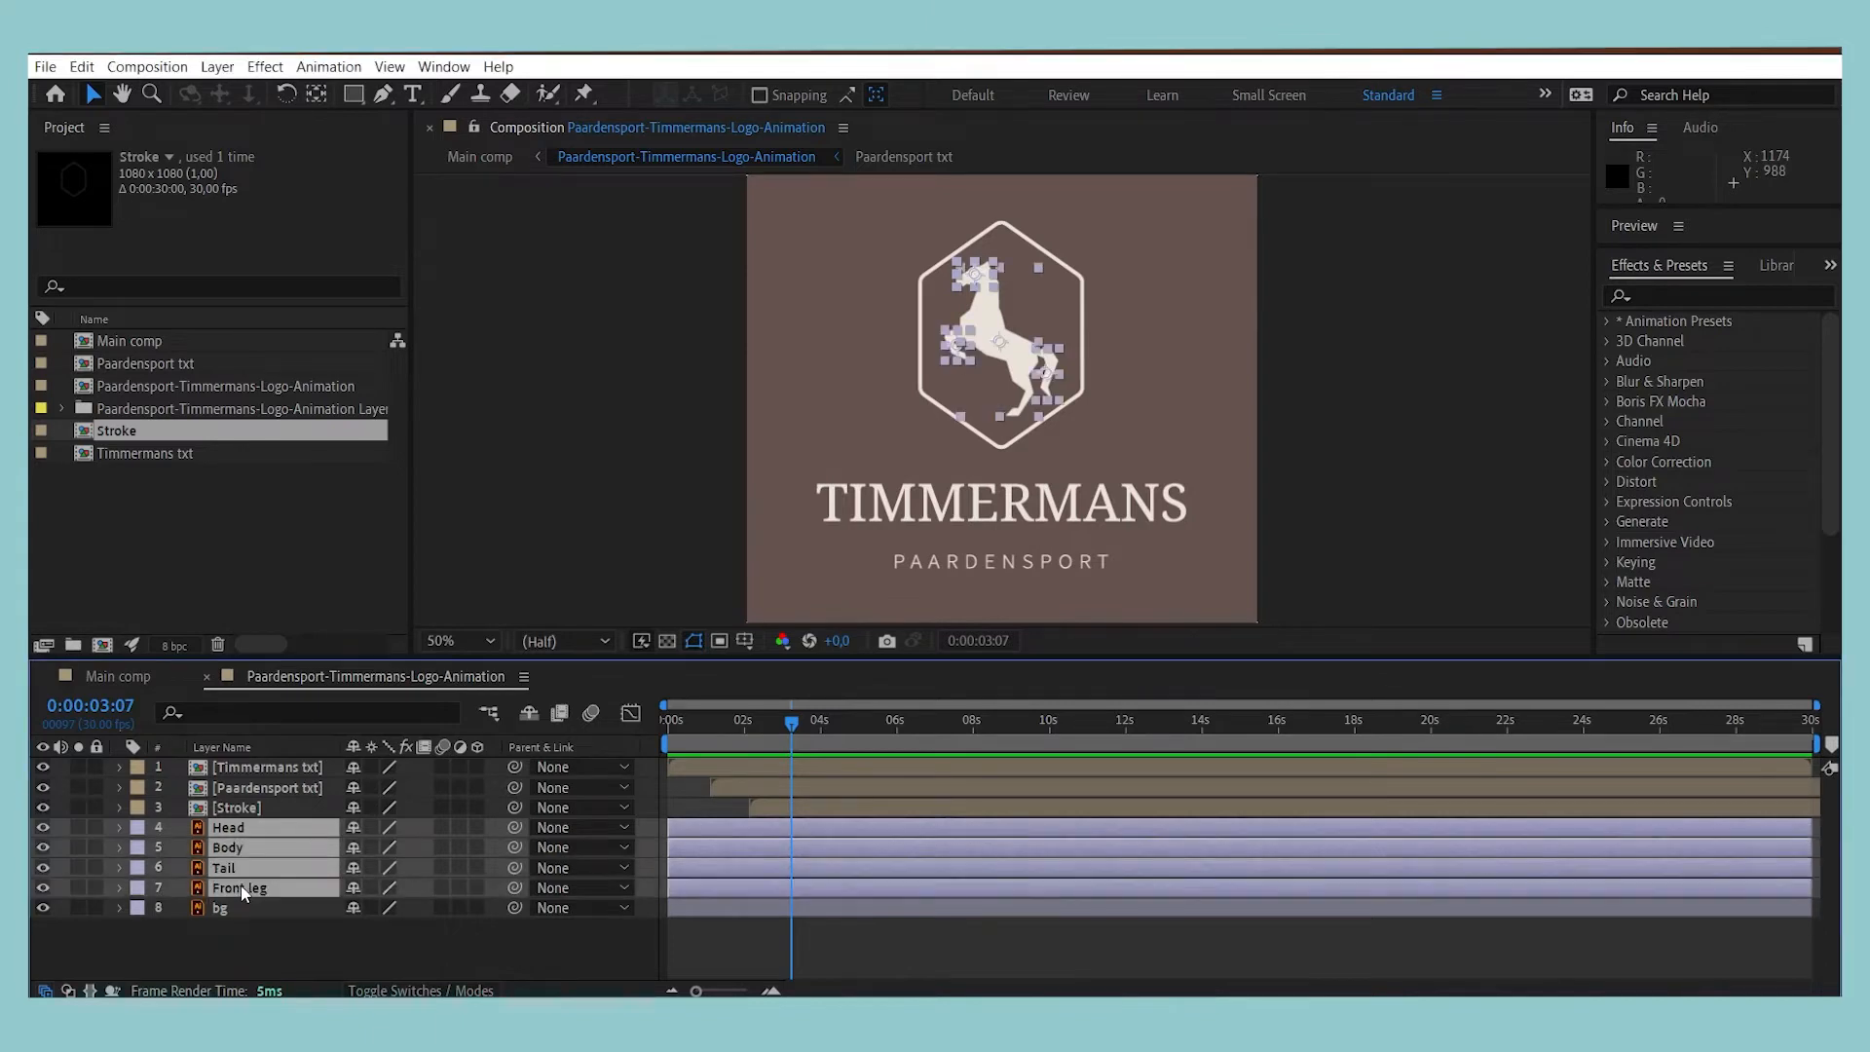
left_click(217, 66)
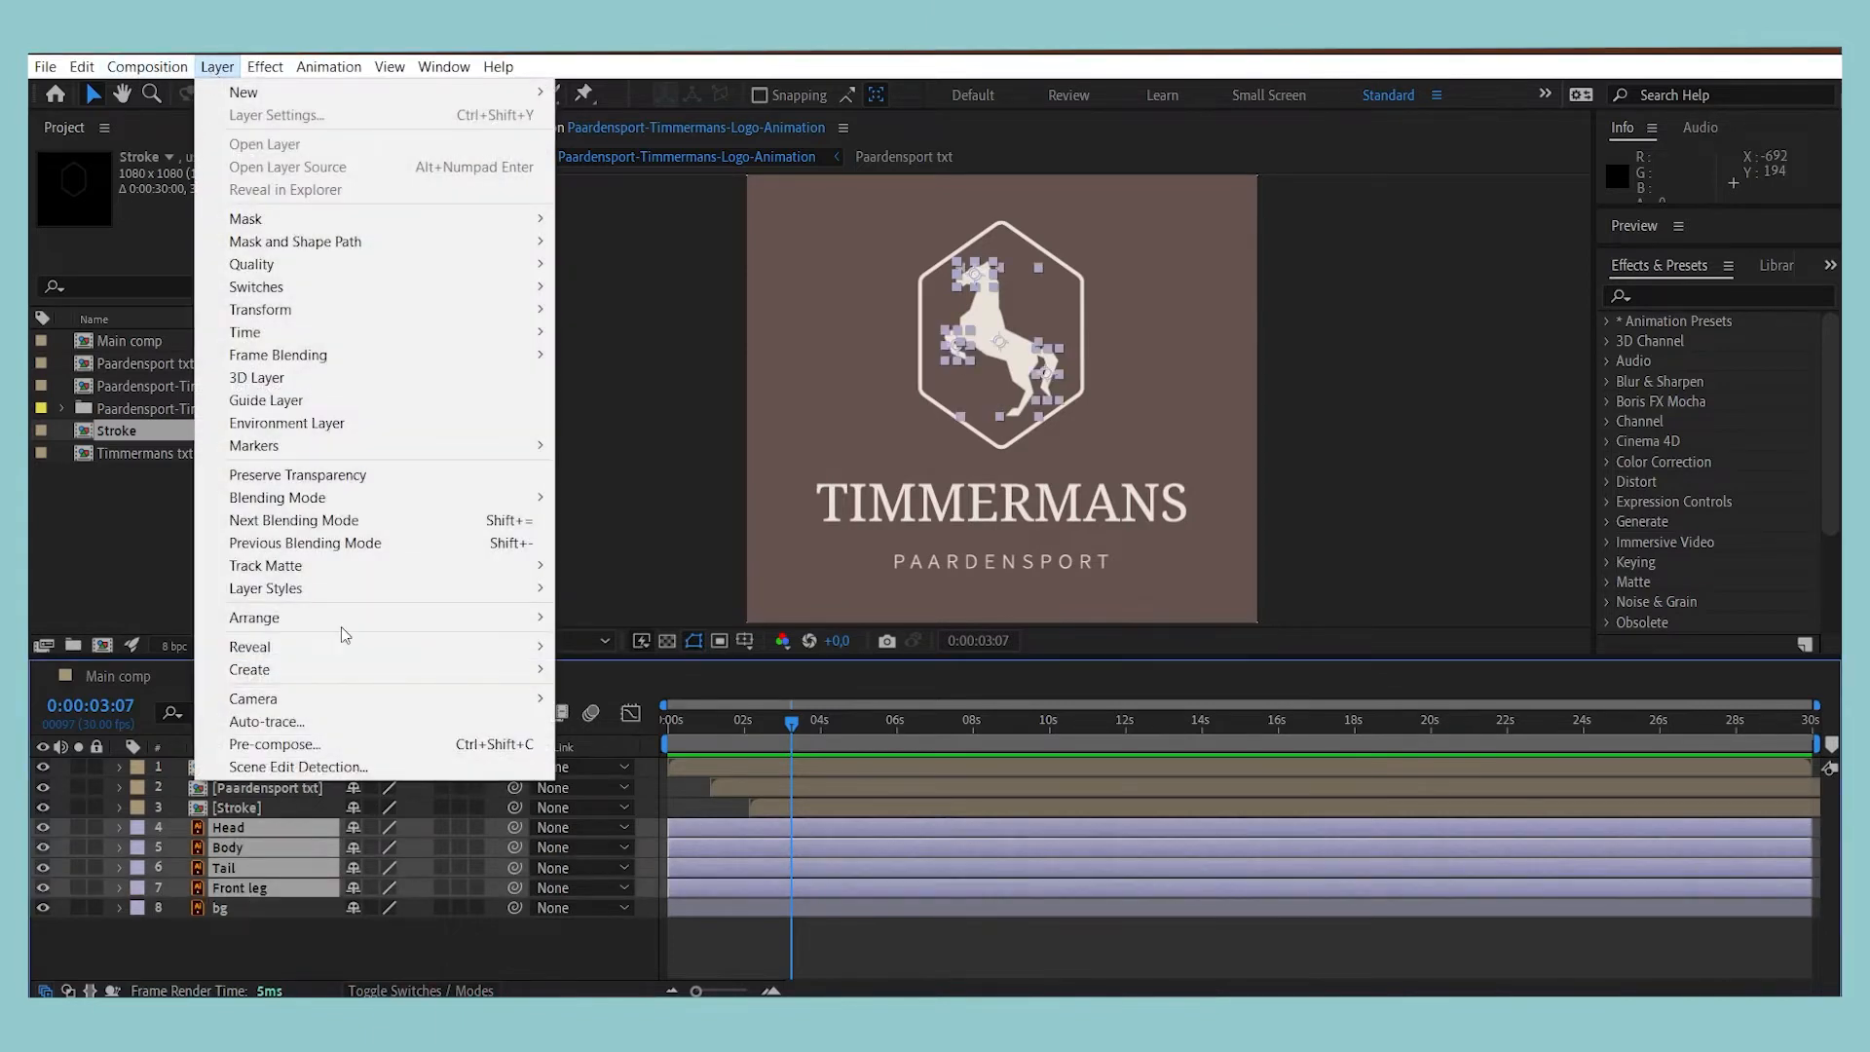
left_click(371, 740)
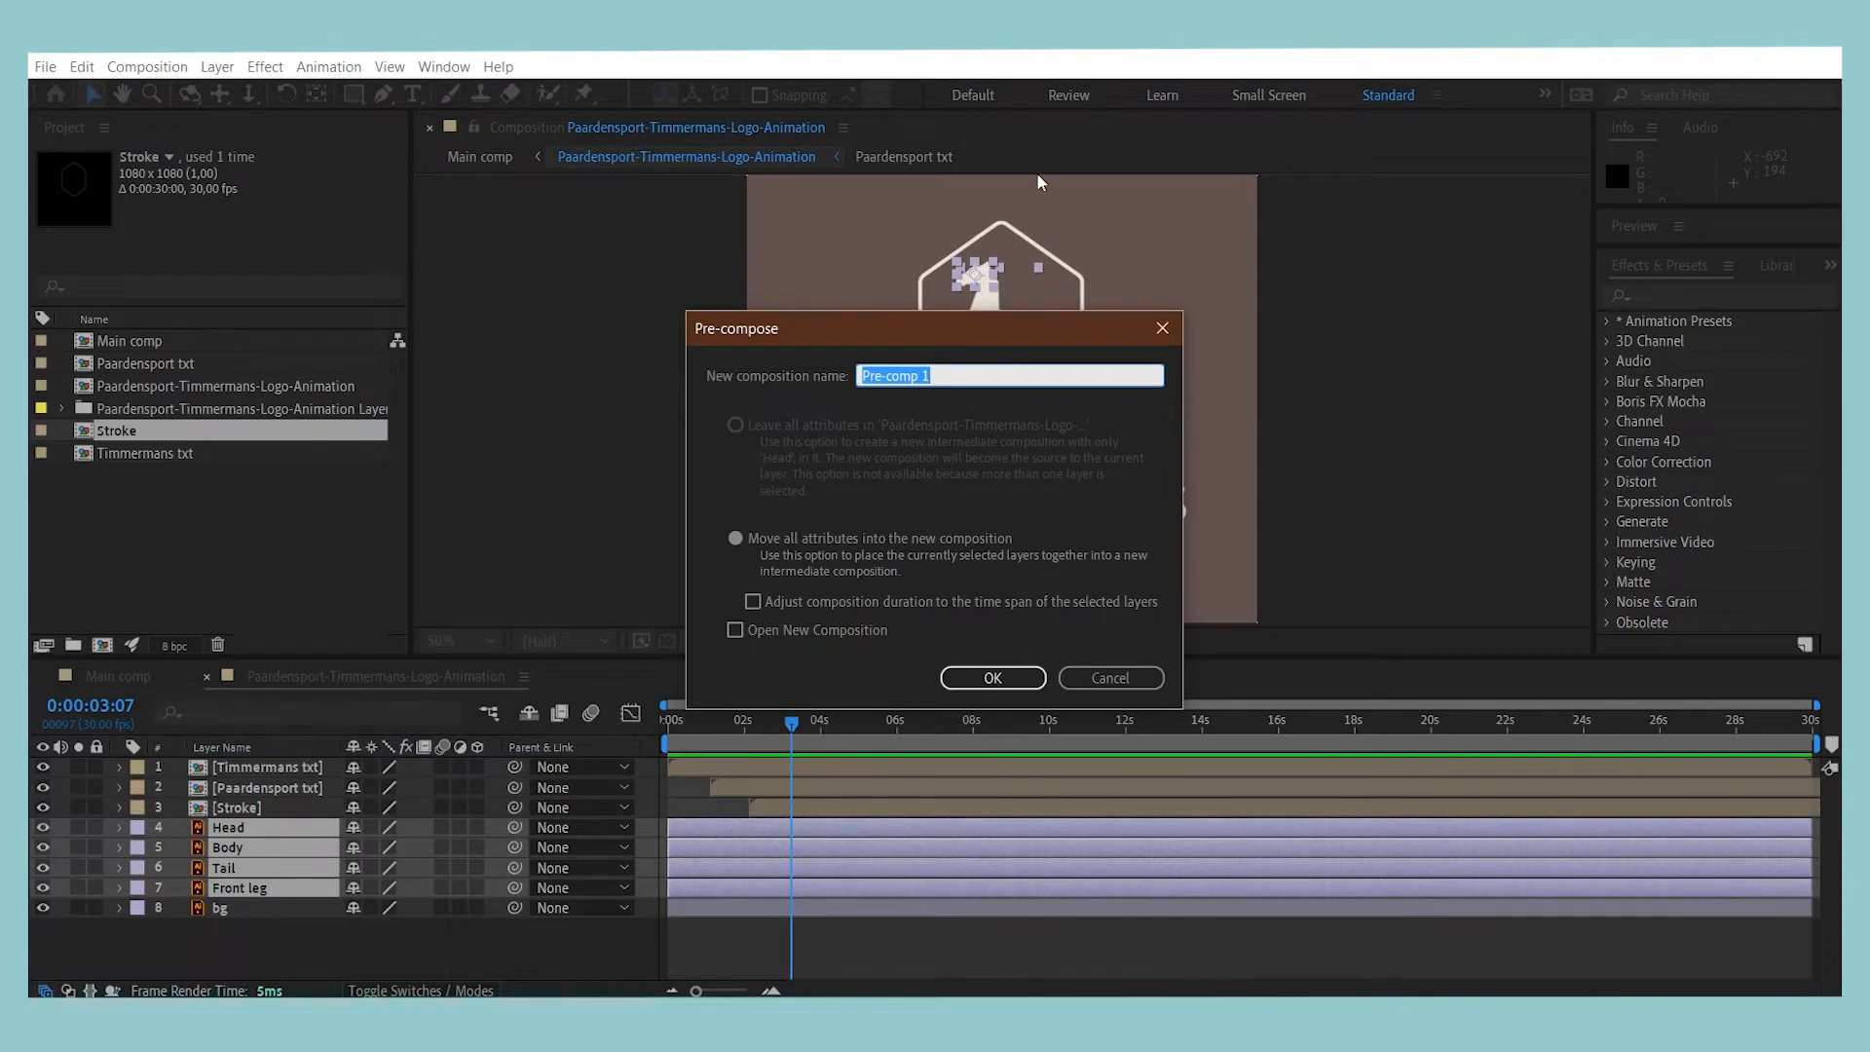
type("Hi")
type("orse")
left_click(991, 679)
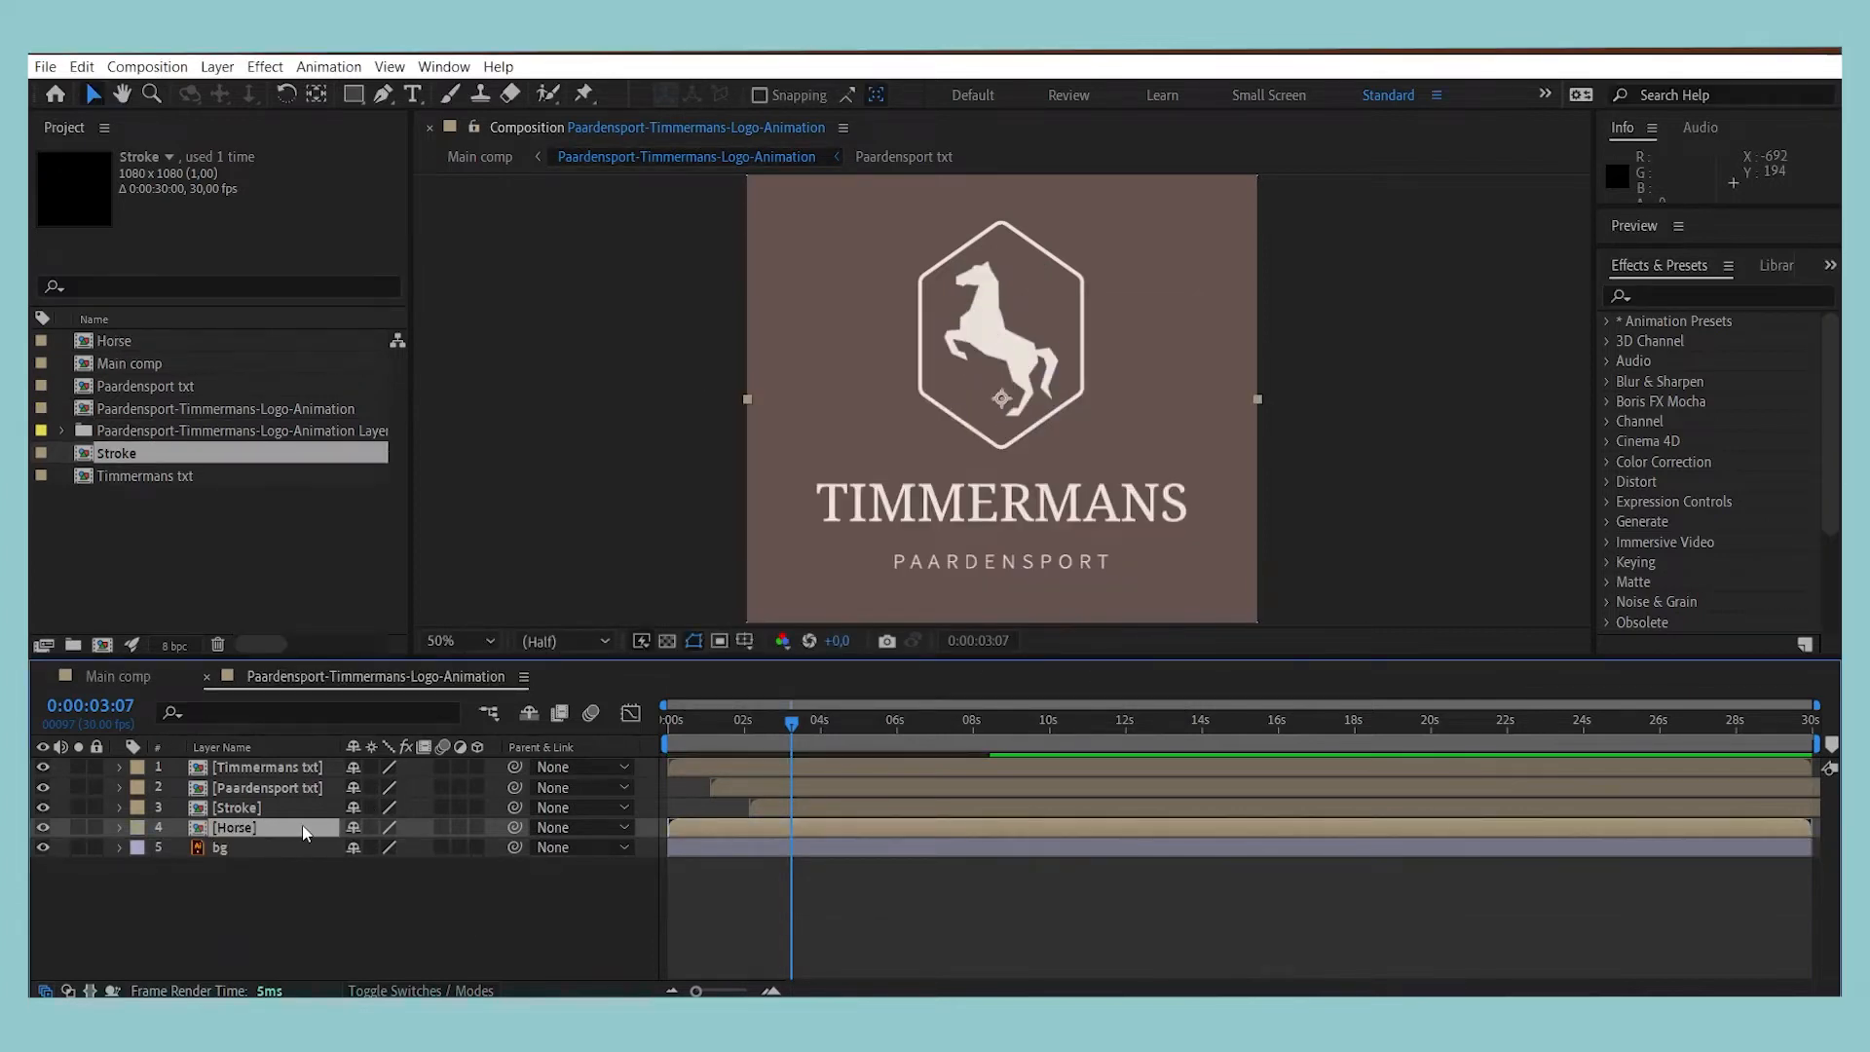
Step: Open the Horse composition and add a Rotation keyframe to the Head layer at 0:00:01:05
double_click(236, 826)
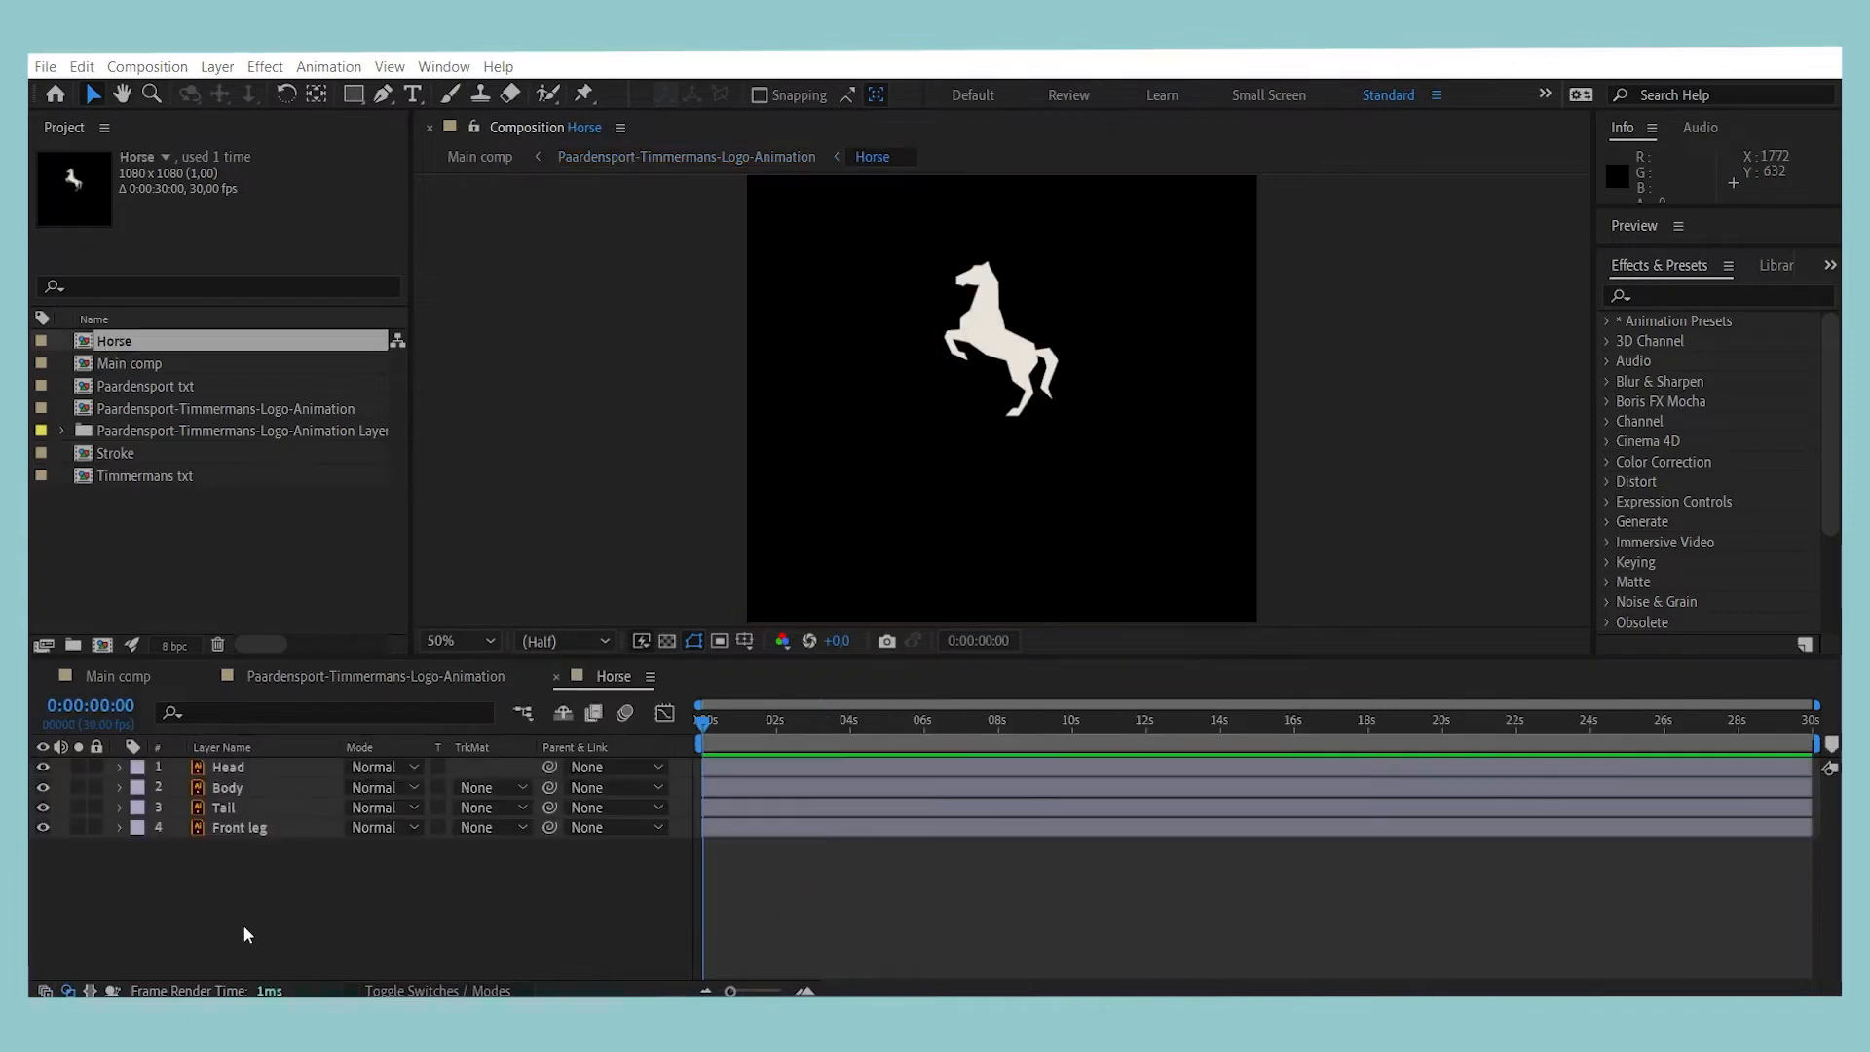
left_click(248, 768)
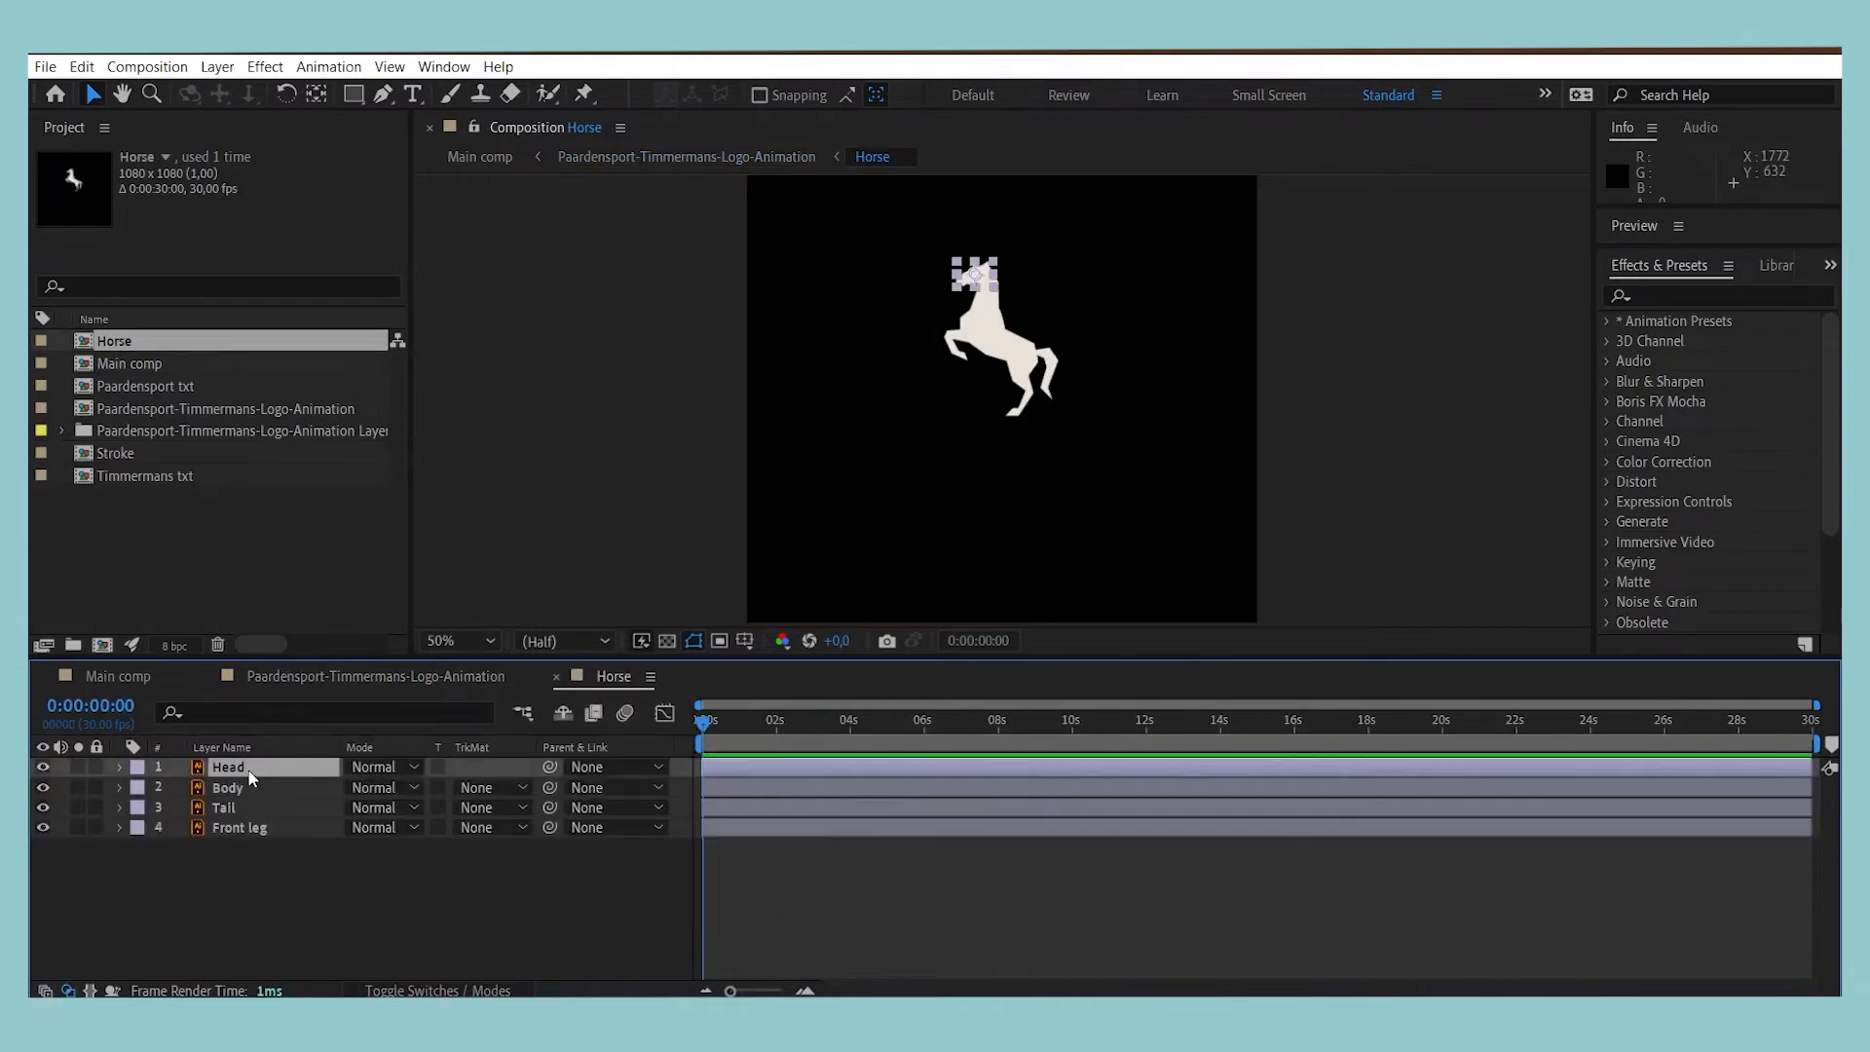
key("r")
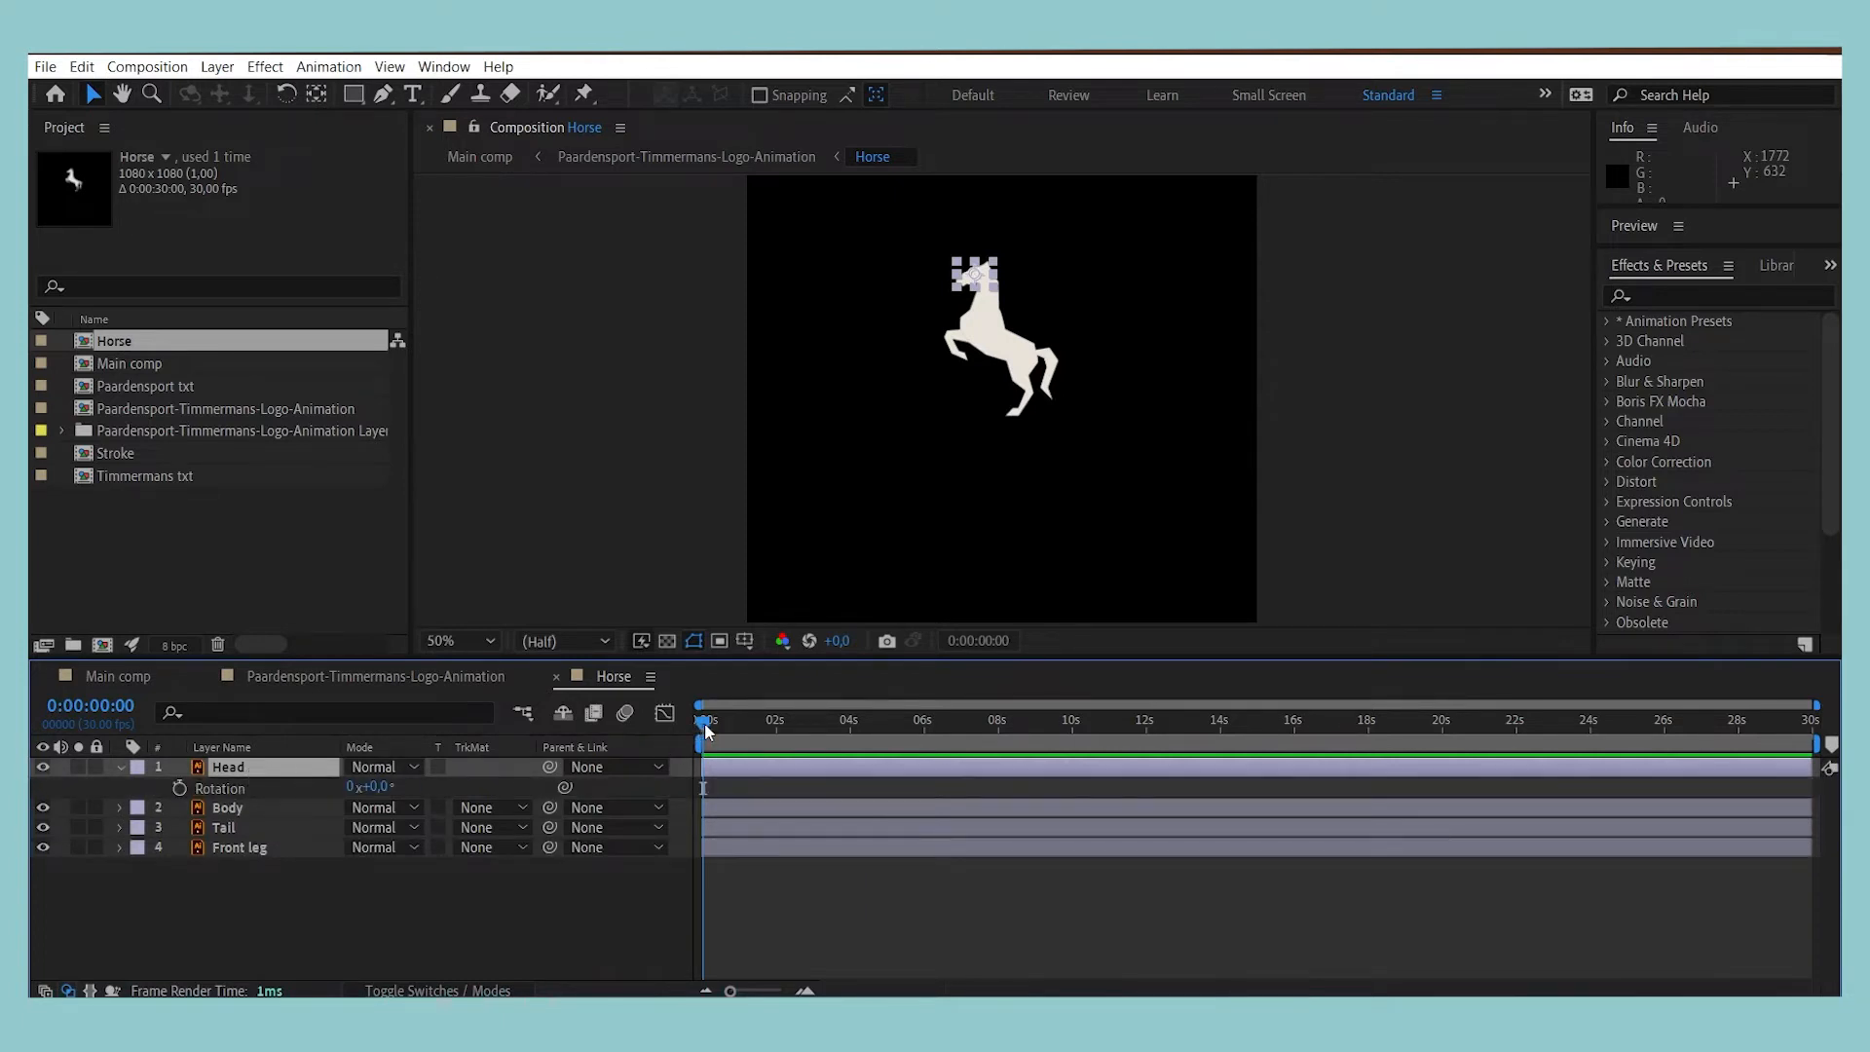
left_click_drag(702, 722, 752, 732)
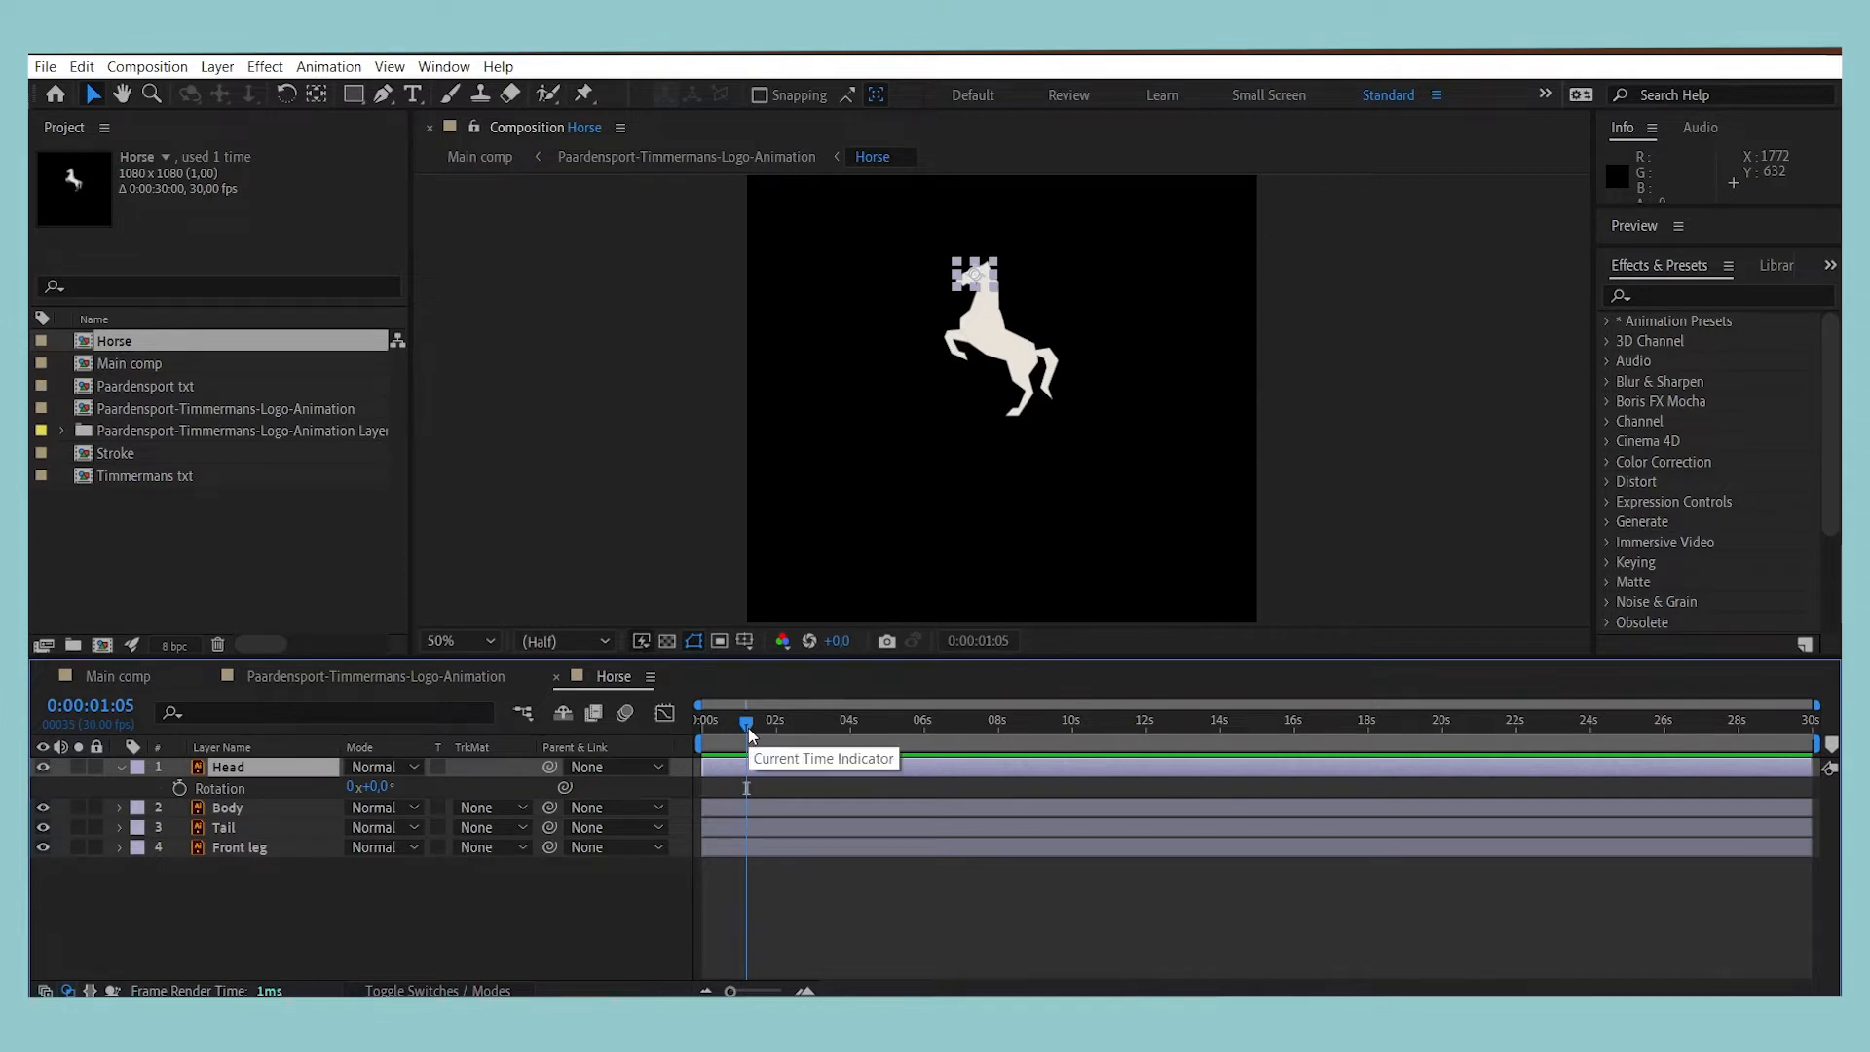
left_click(173, 786)
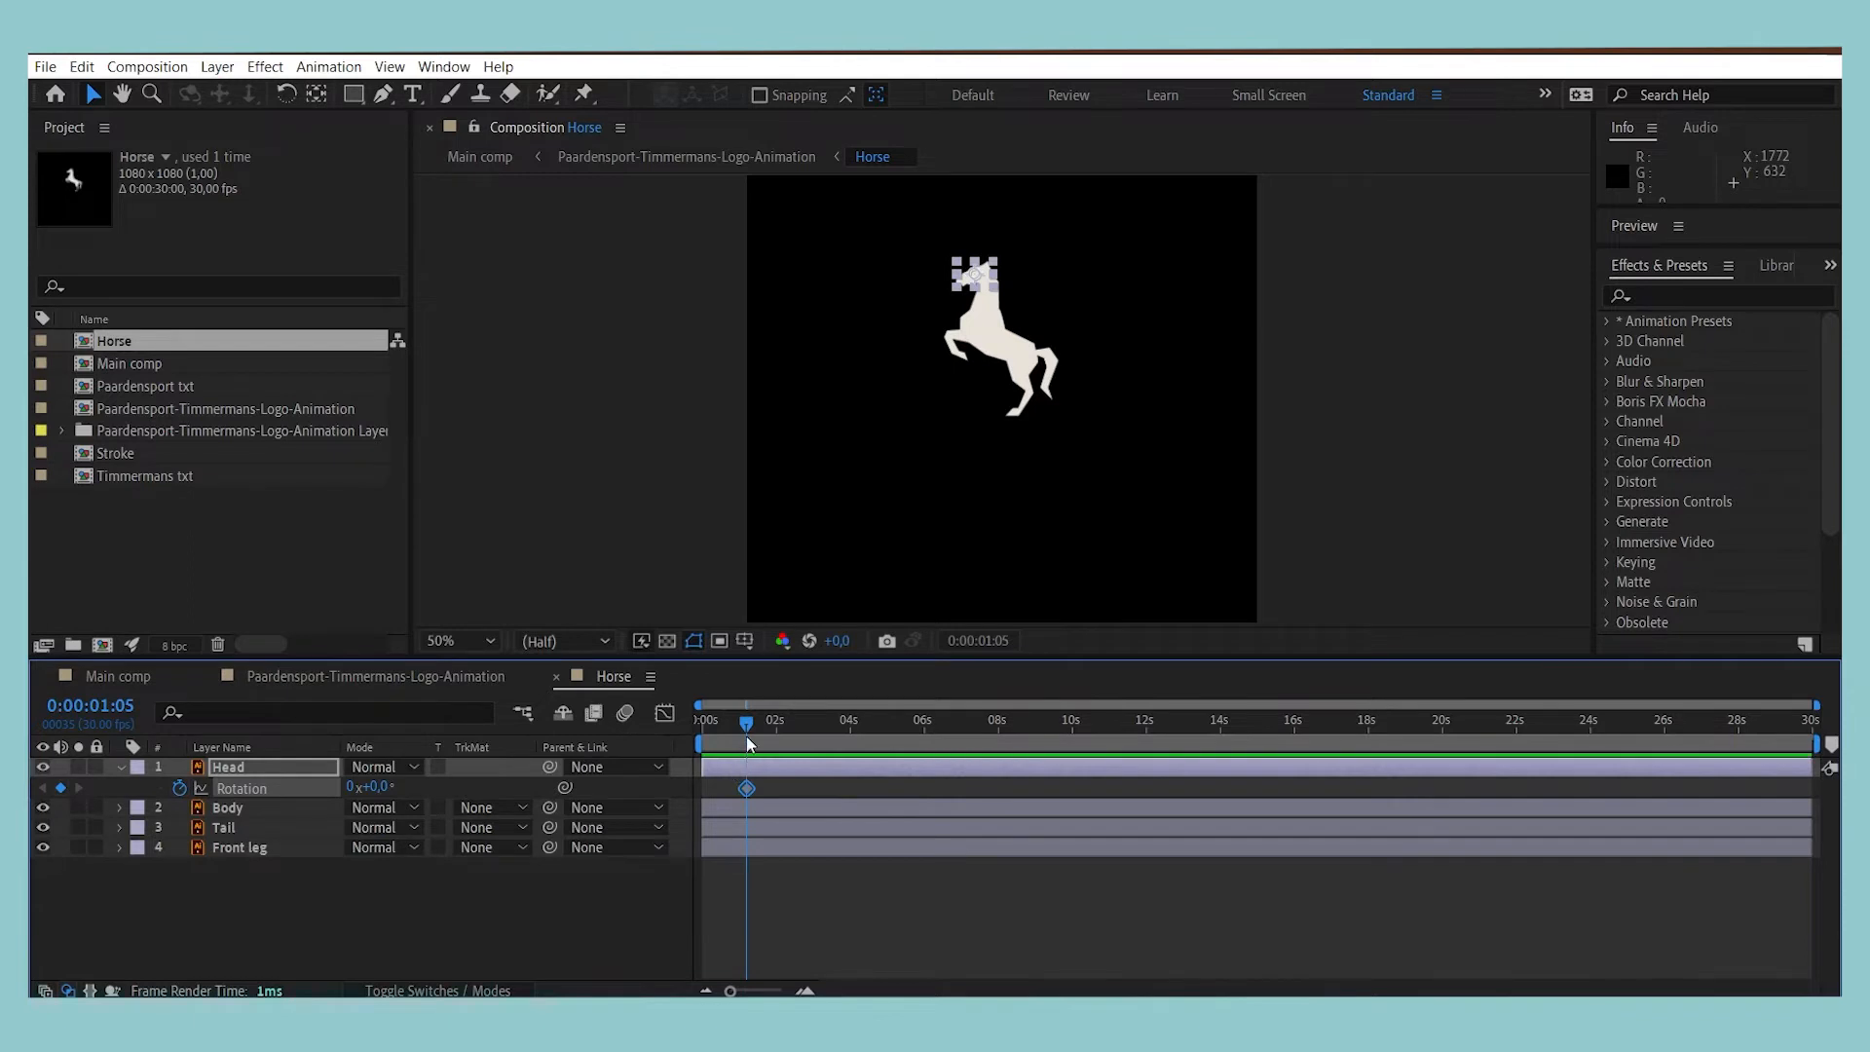
Step: Set the Head layer's rotation to -9,5° at 0:00:00:00 and preview the movement
left_click_drag(742, 723, 627, 728)
left_click(372, 787)
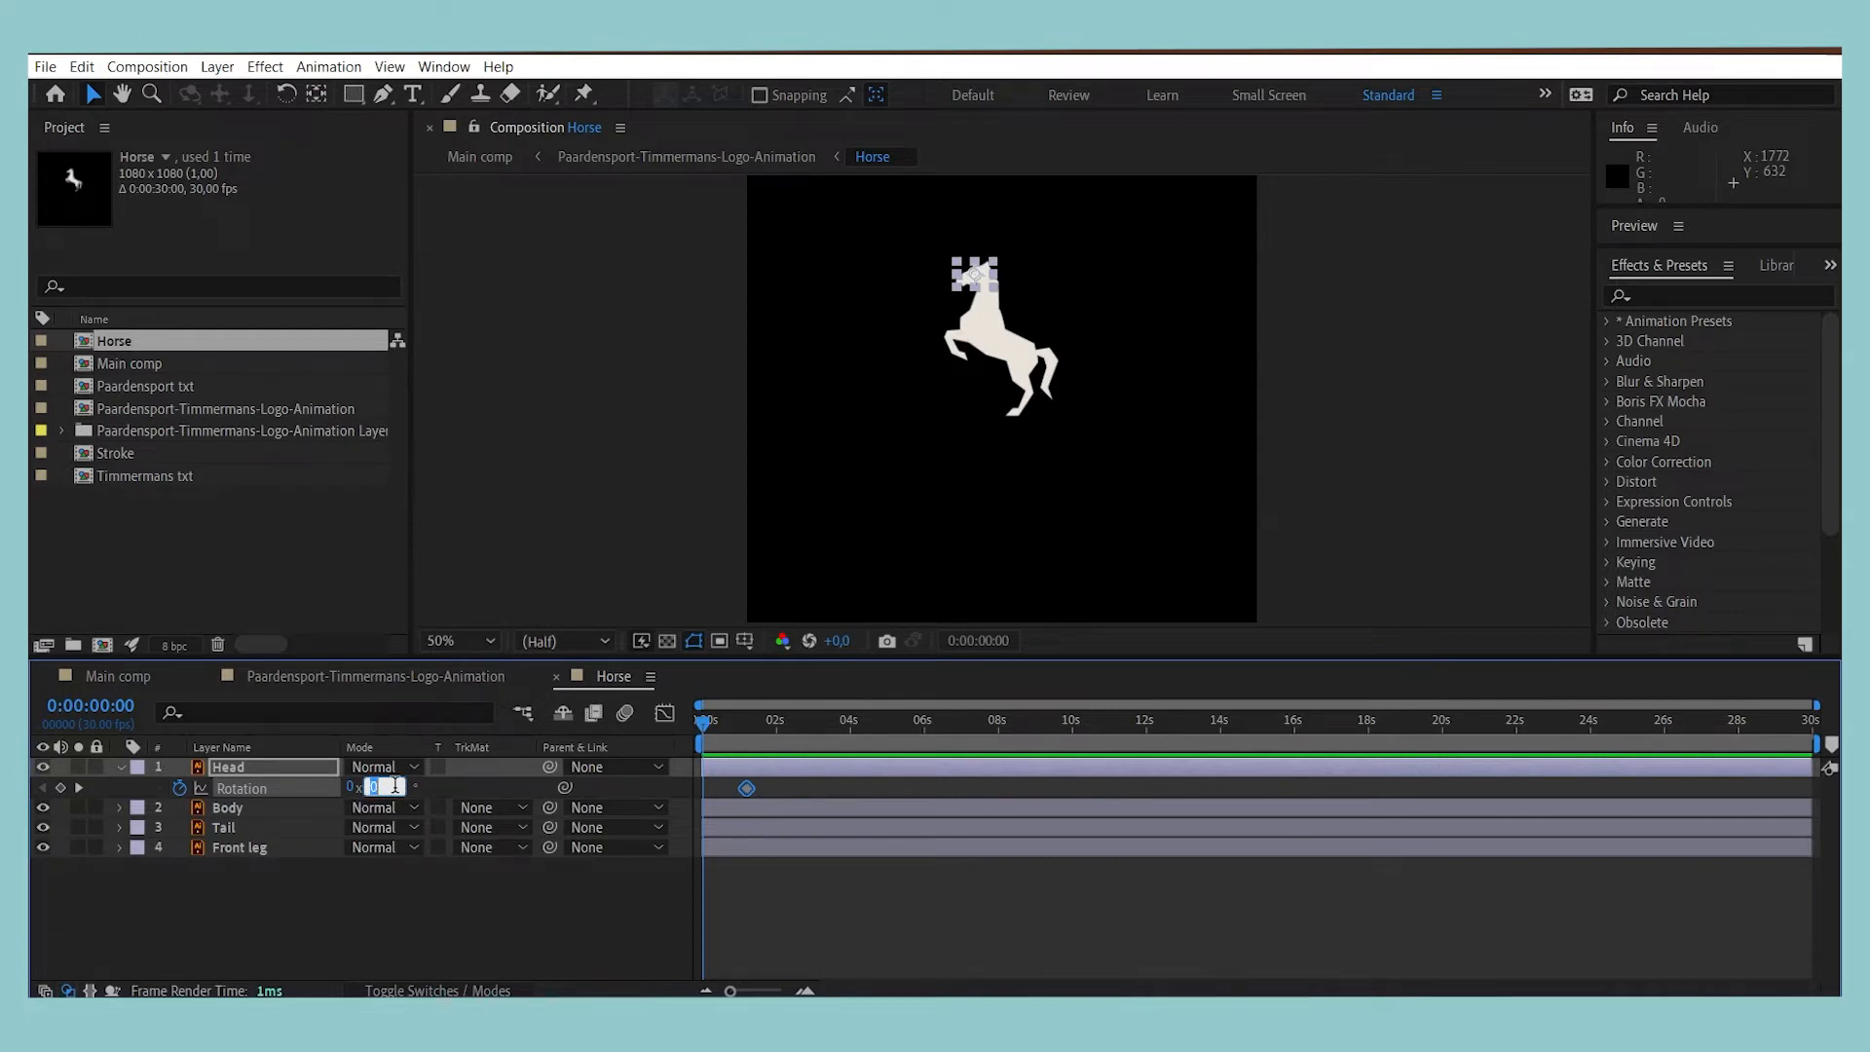
type("-9,5")
key("Return")
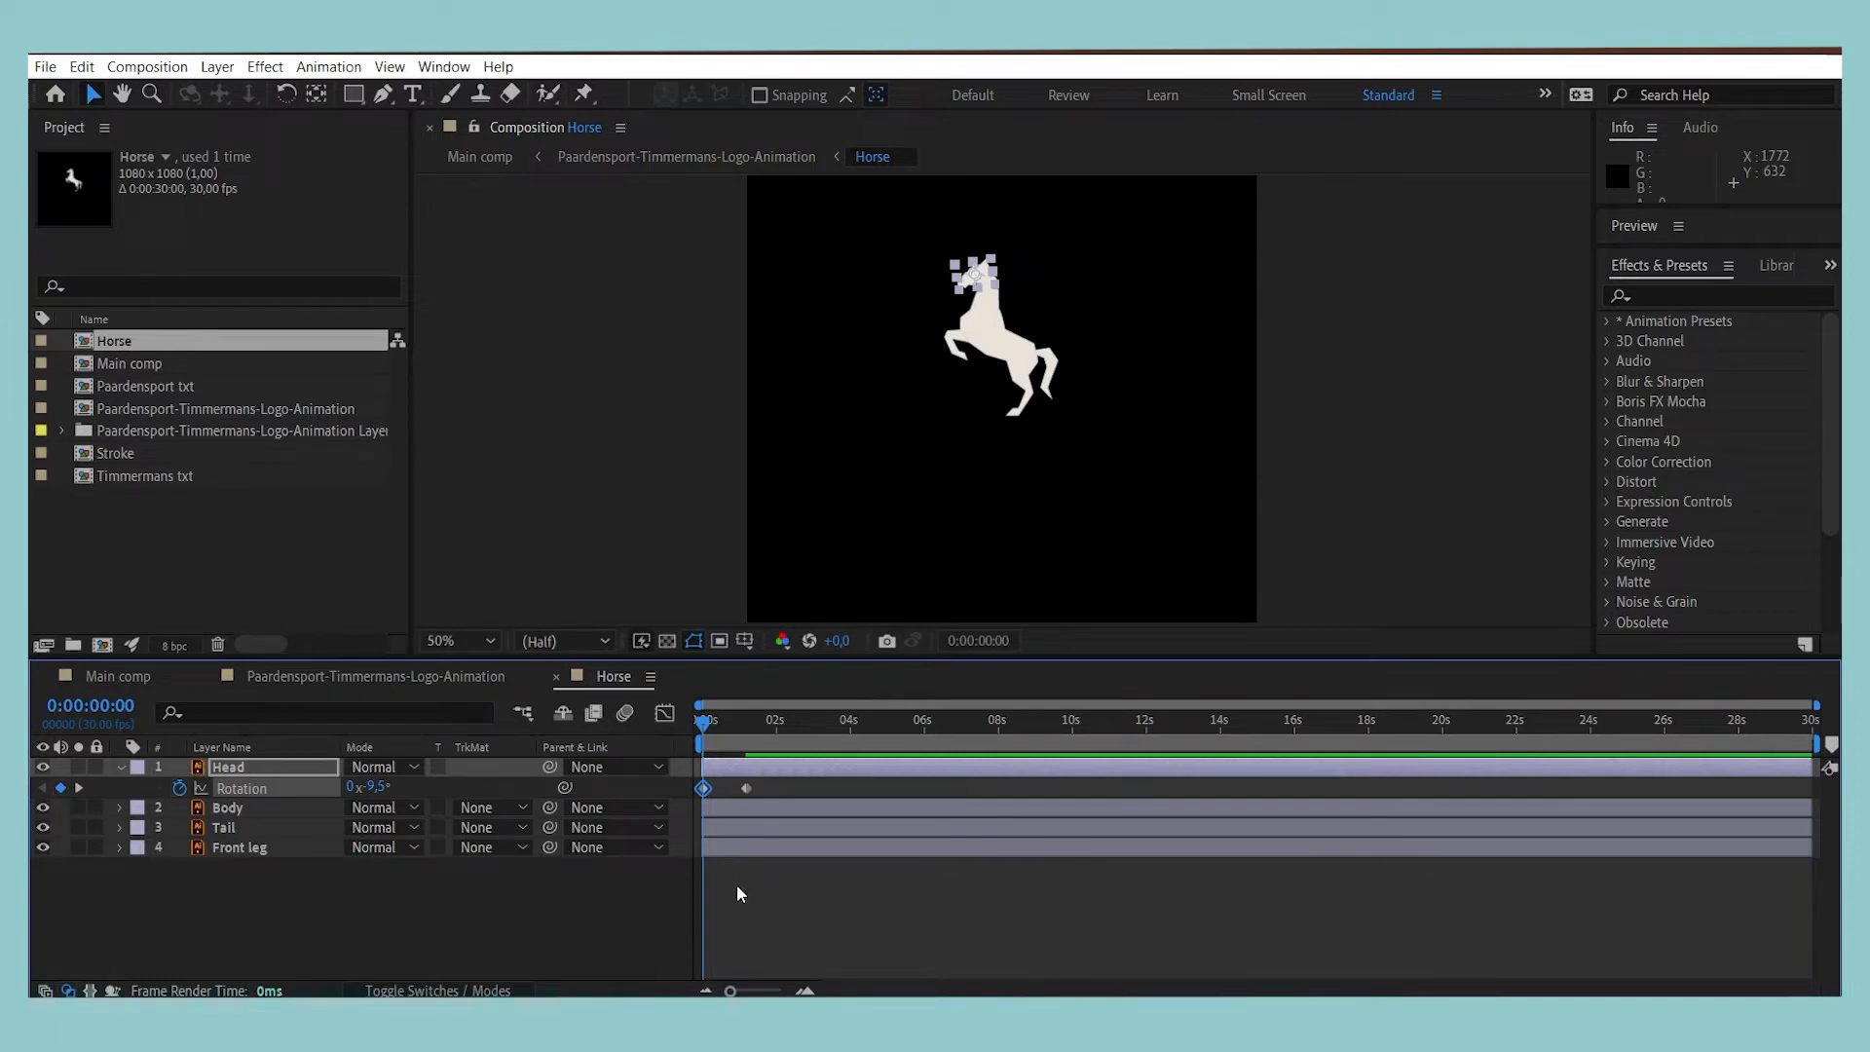
key("space")
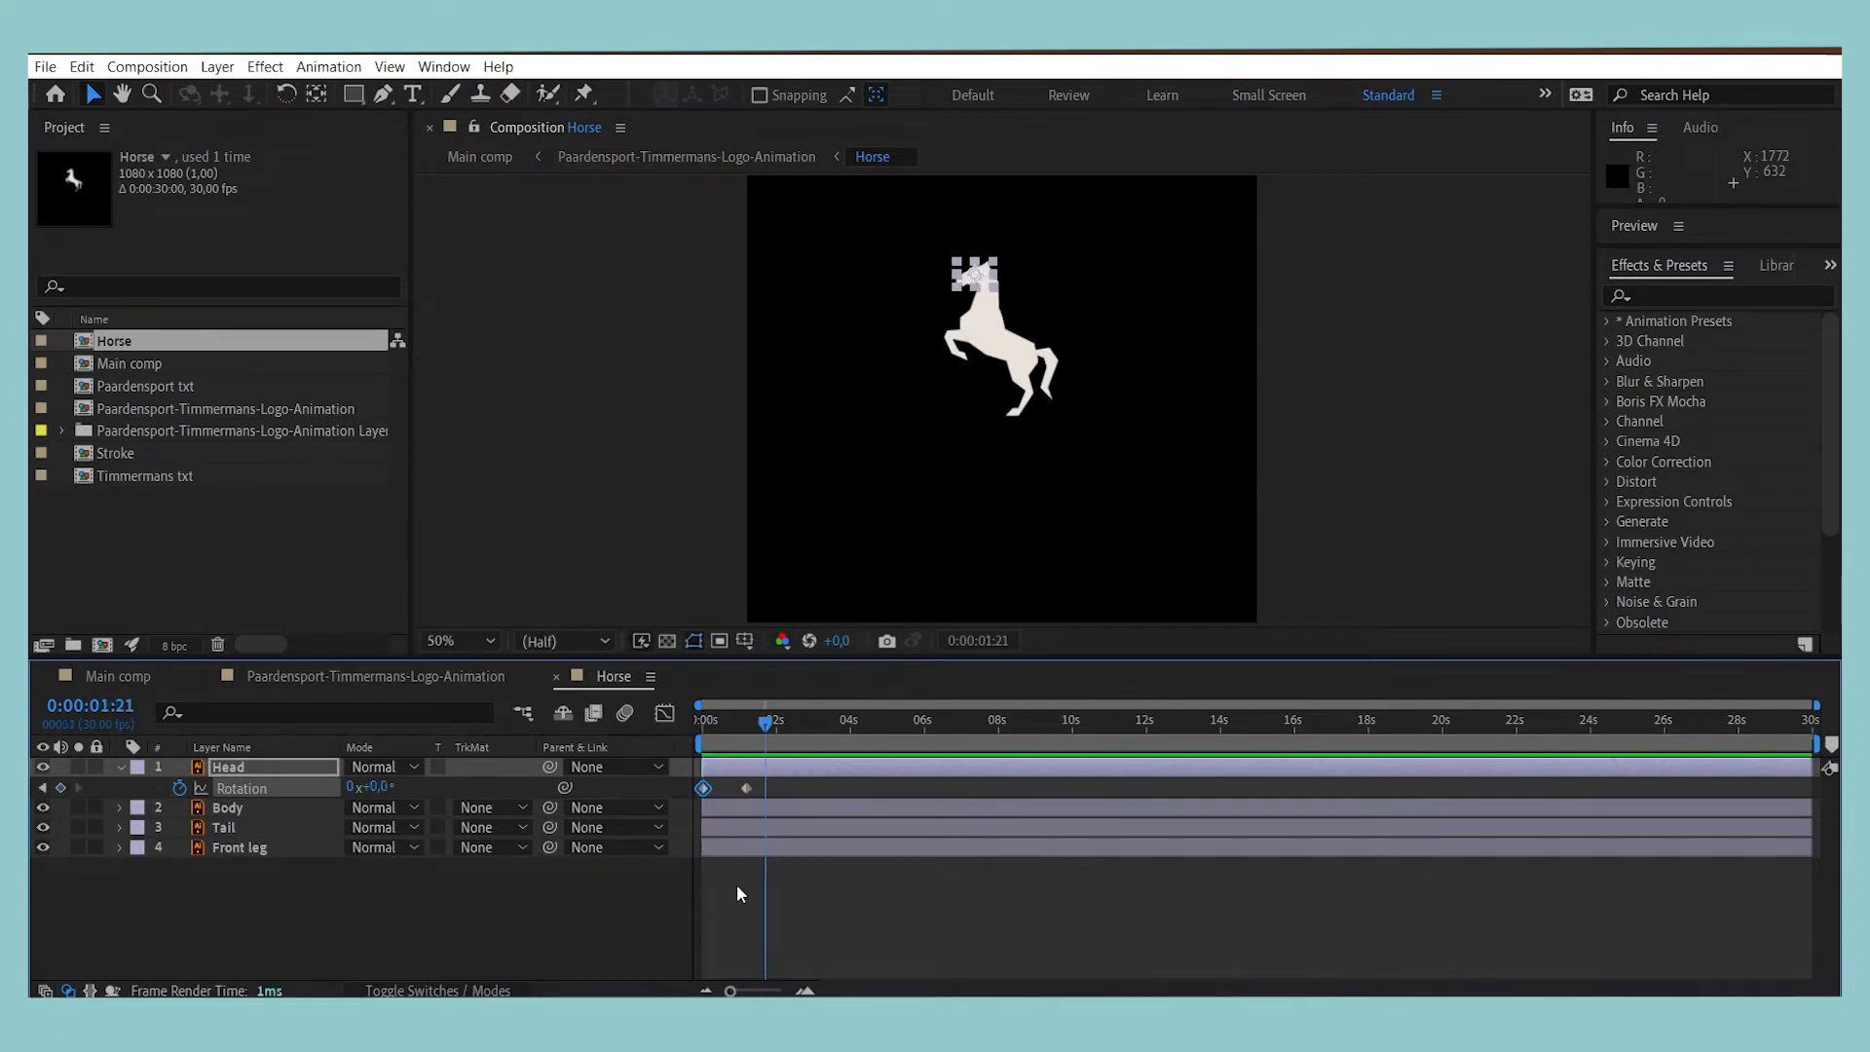
Step: Rearrange the Head's rotation keyframes to 0° at 0:00:00:00 and -9,5° at 0:00:01:00, and preview the result
left_click_drag(711, 783, 589, 801)
left_click(801, 787)
key("Delete")
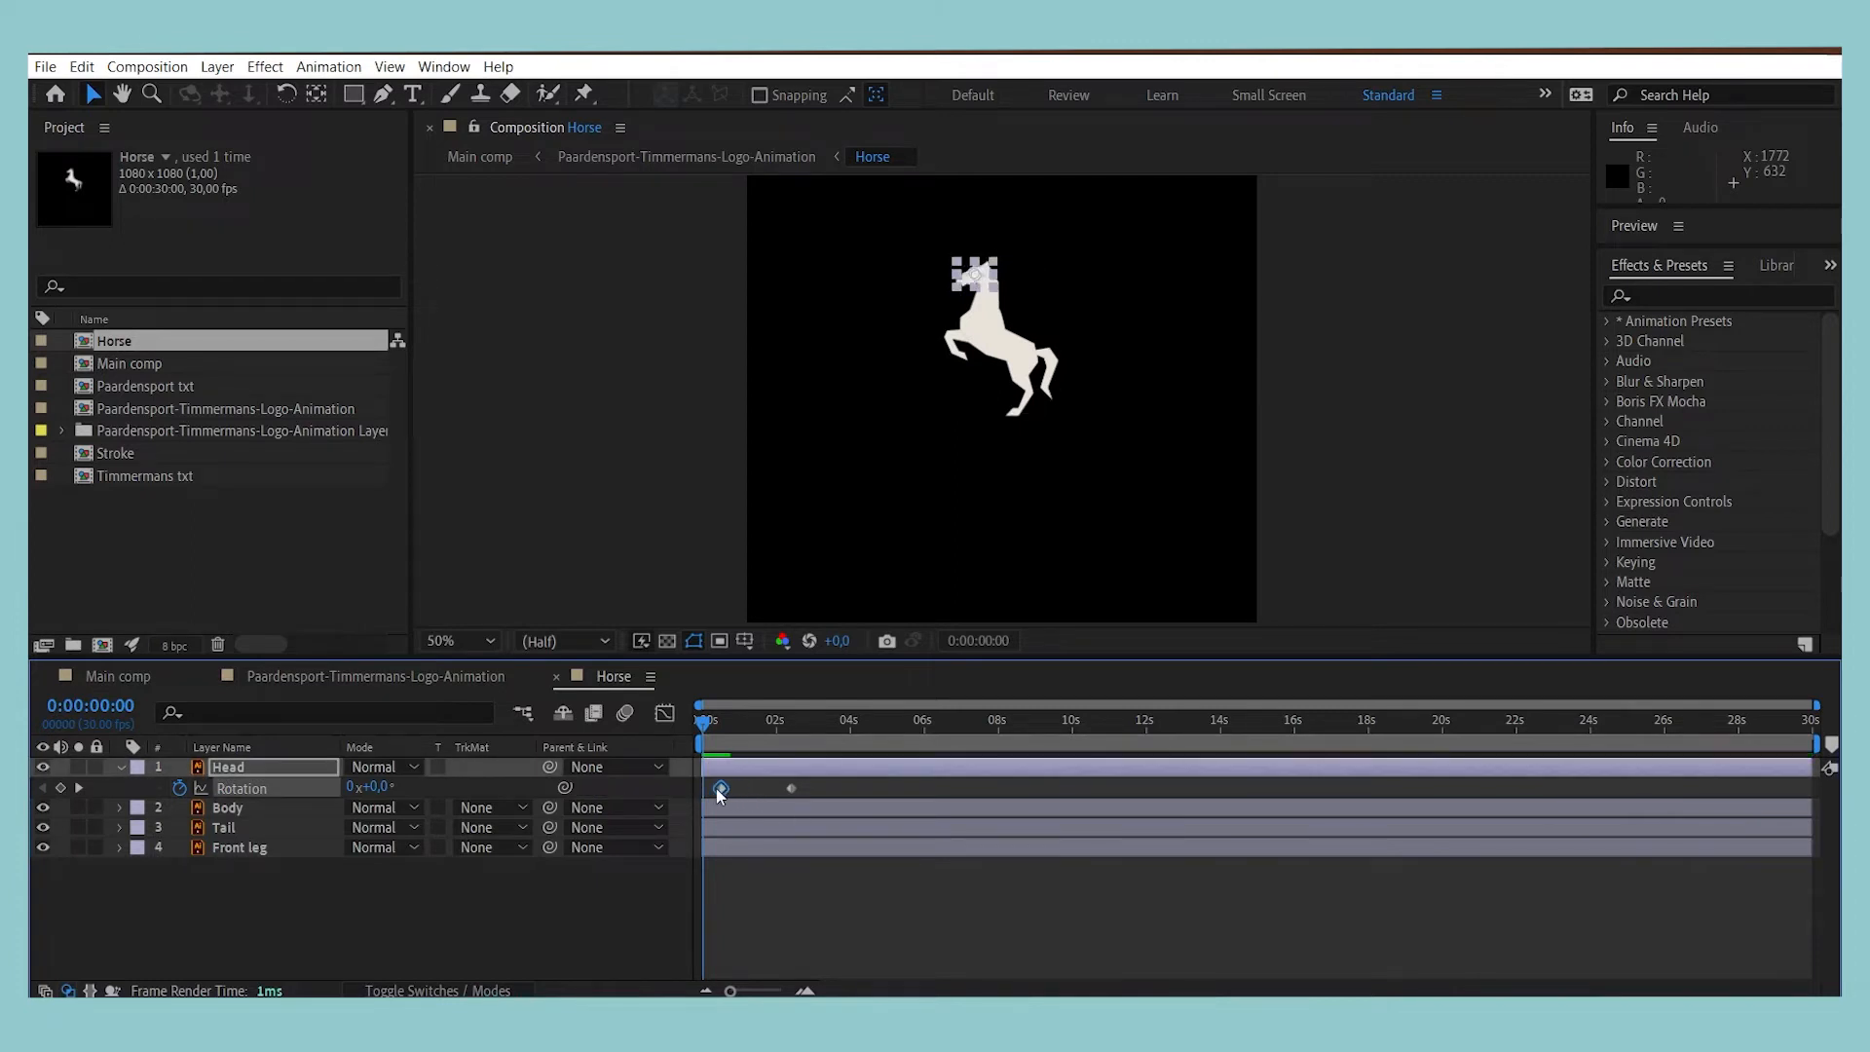
left_click(791, 788)
left_click_drag(791, 788, 740, 792)
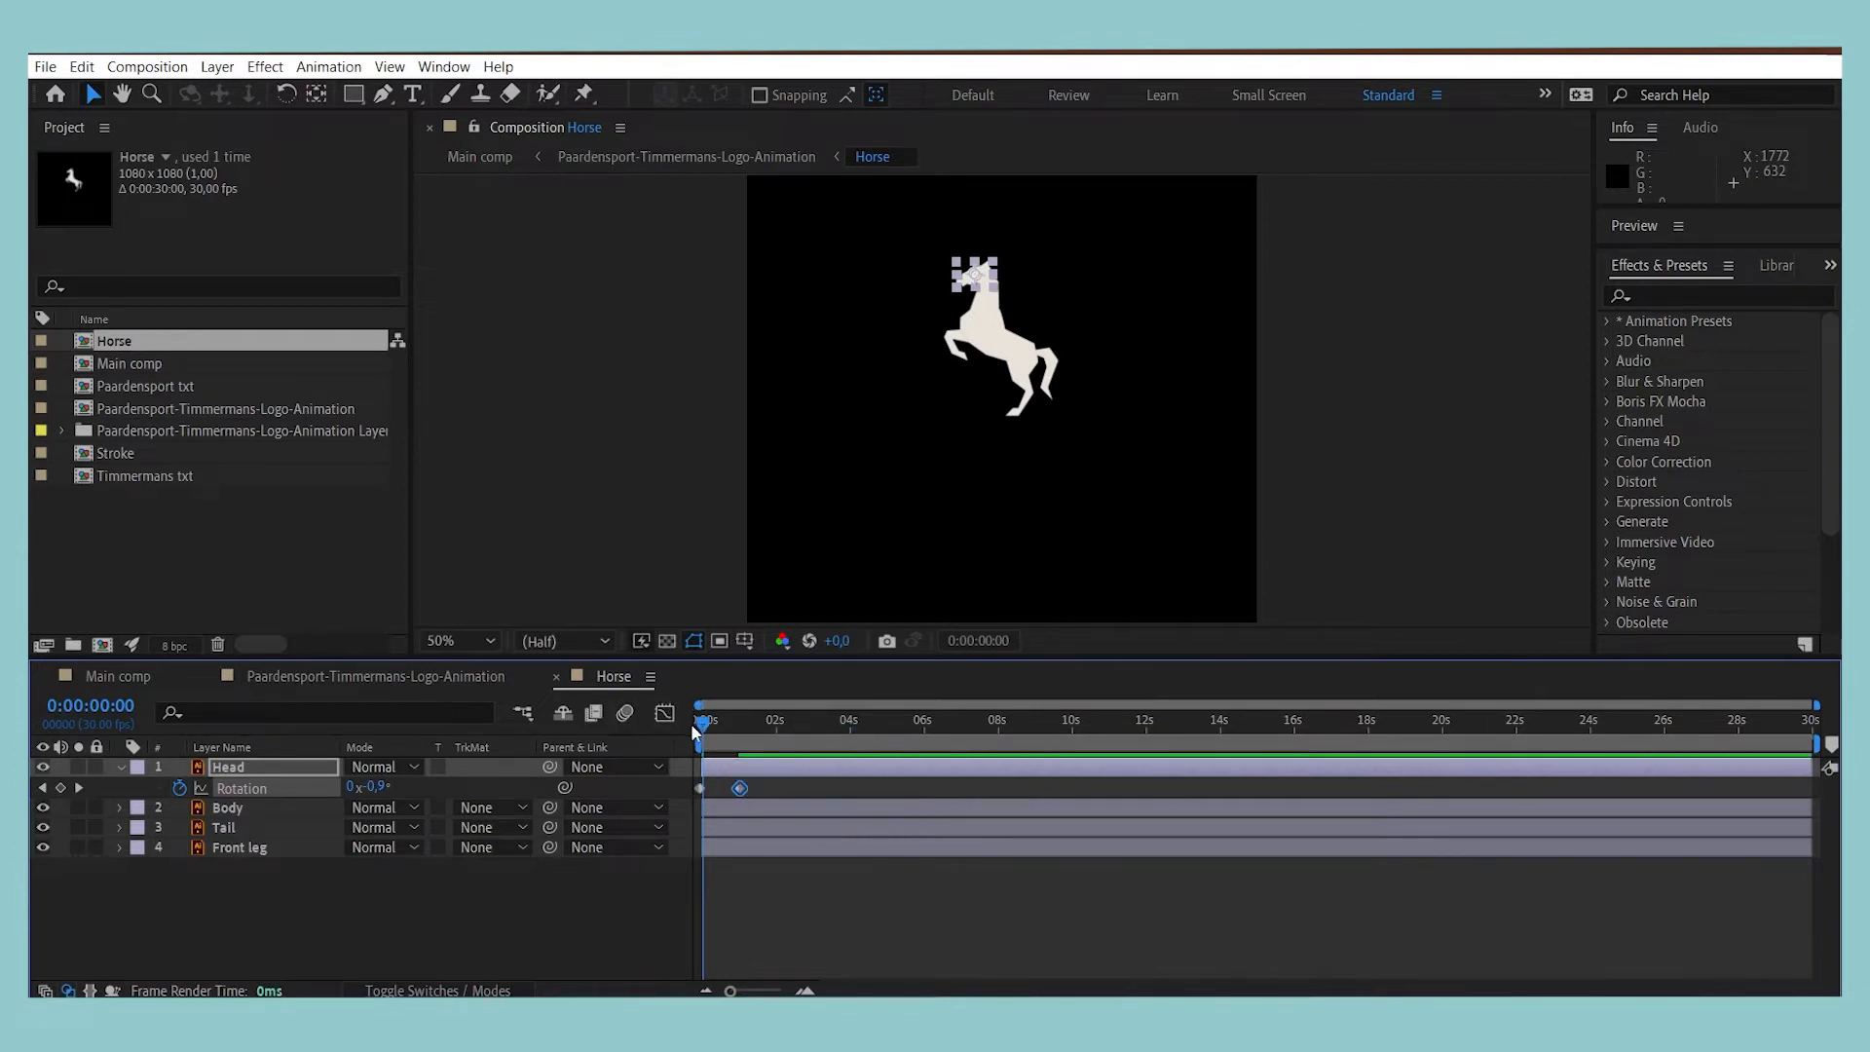
left_click(702, 788)
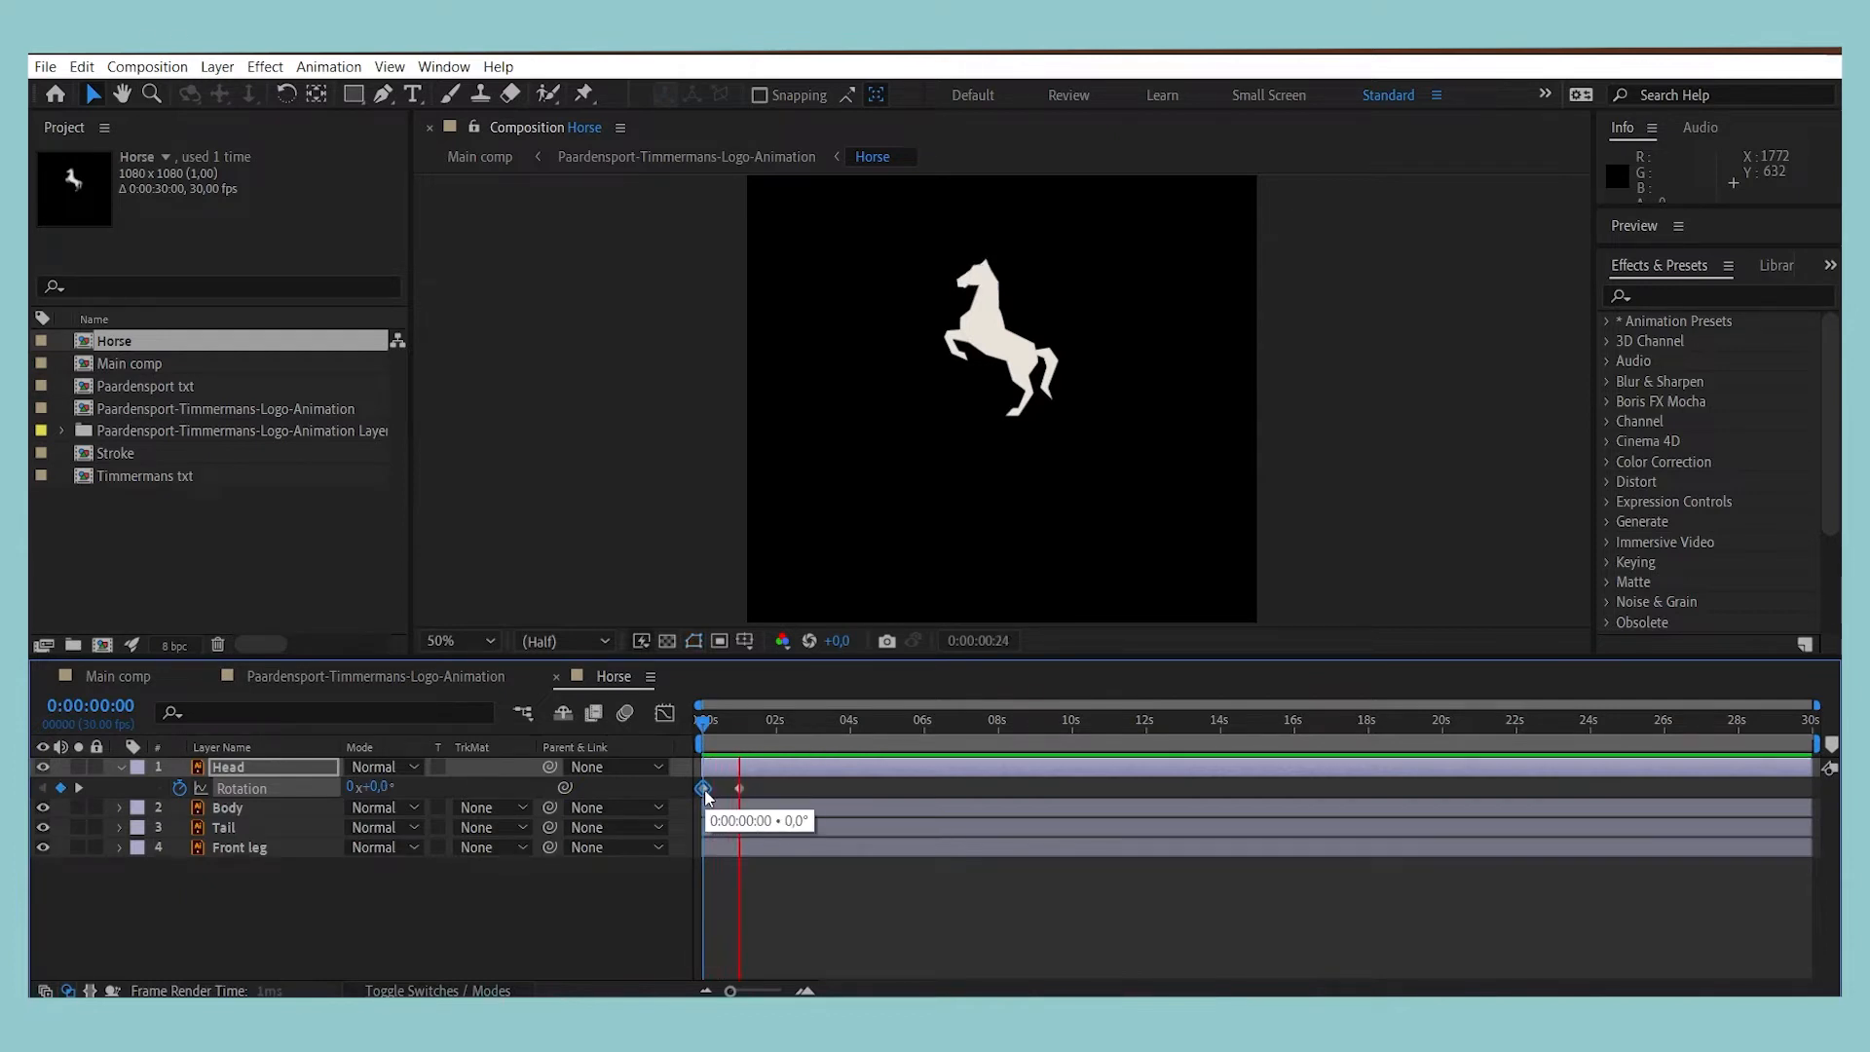
key("space")
key("j")
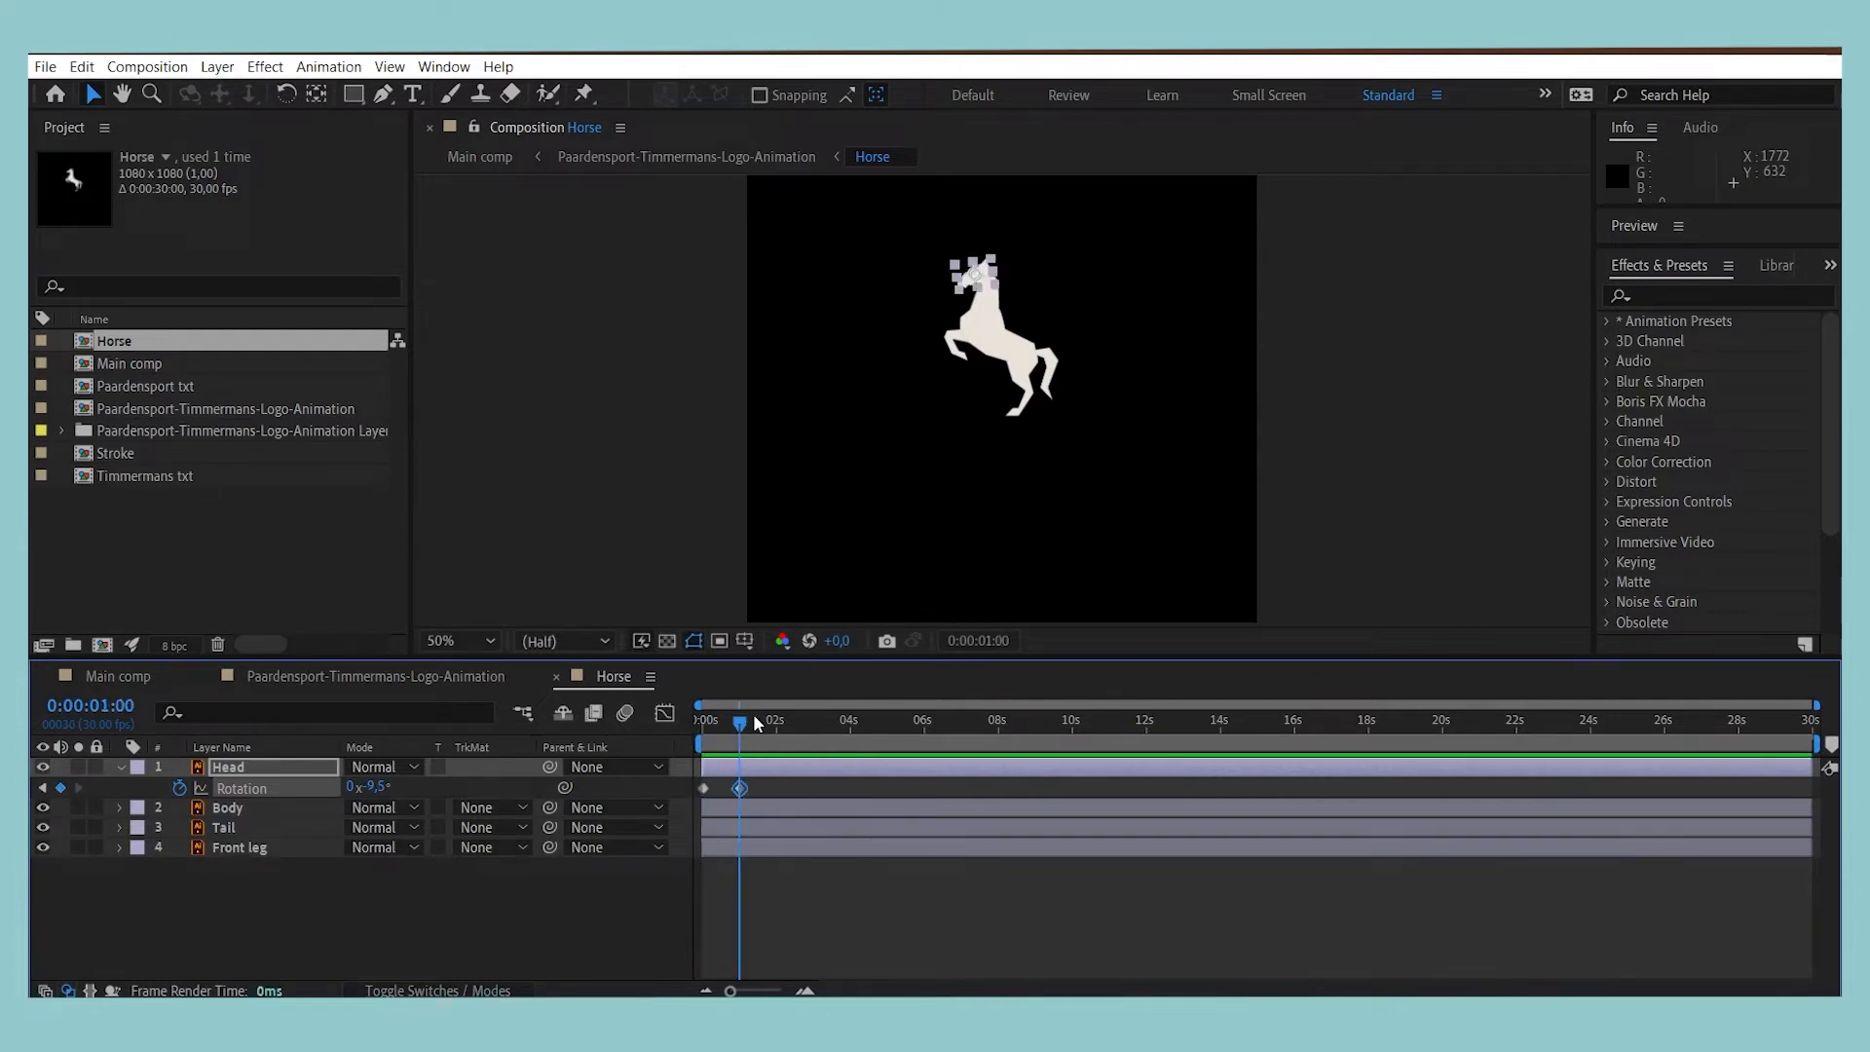
Step: Add a 0° rotation keyframe to the Head layer at 0:00:02:01 and preview the nod from the start
left_click_drag(757, 722, 779, 727)
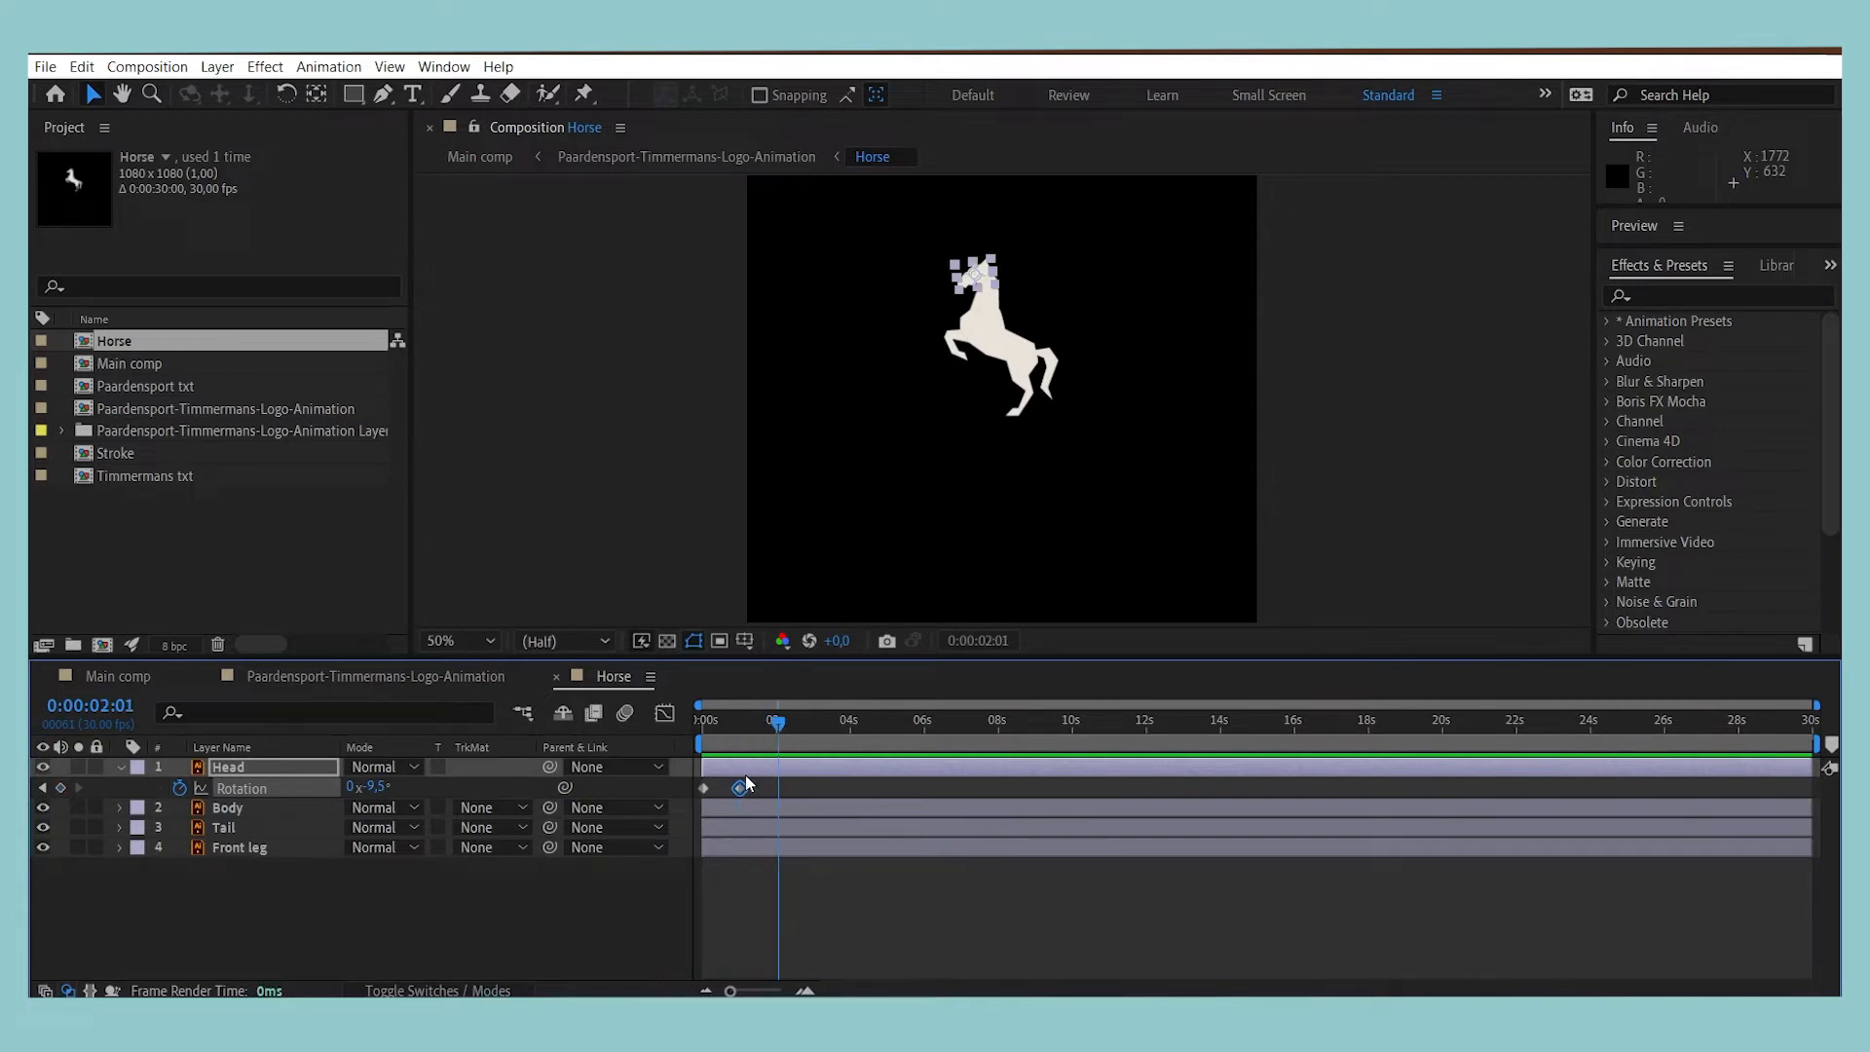
left_click(375, 787)
type("0")
key("Return")
key("Home")
key("space")
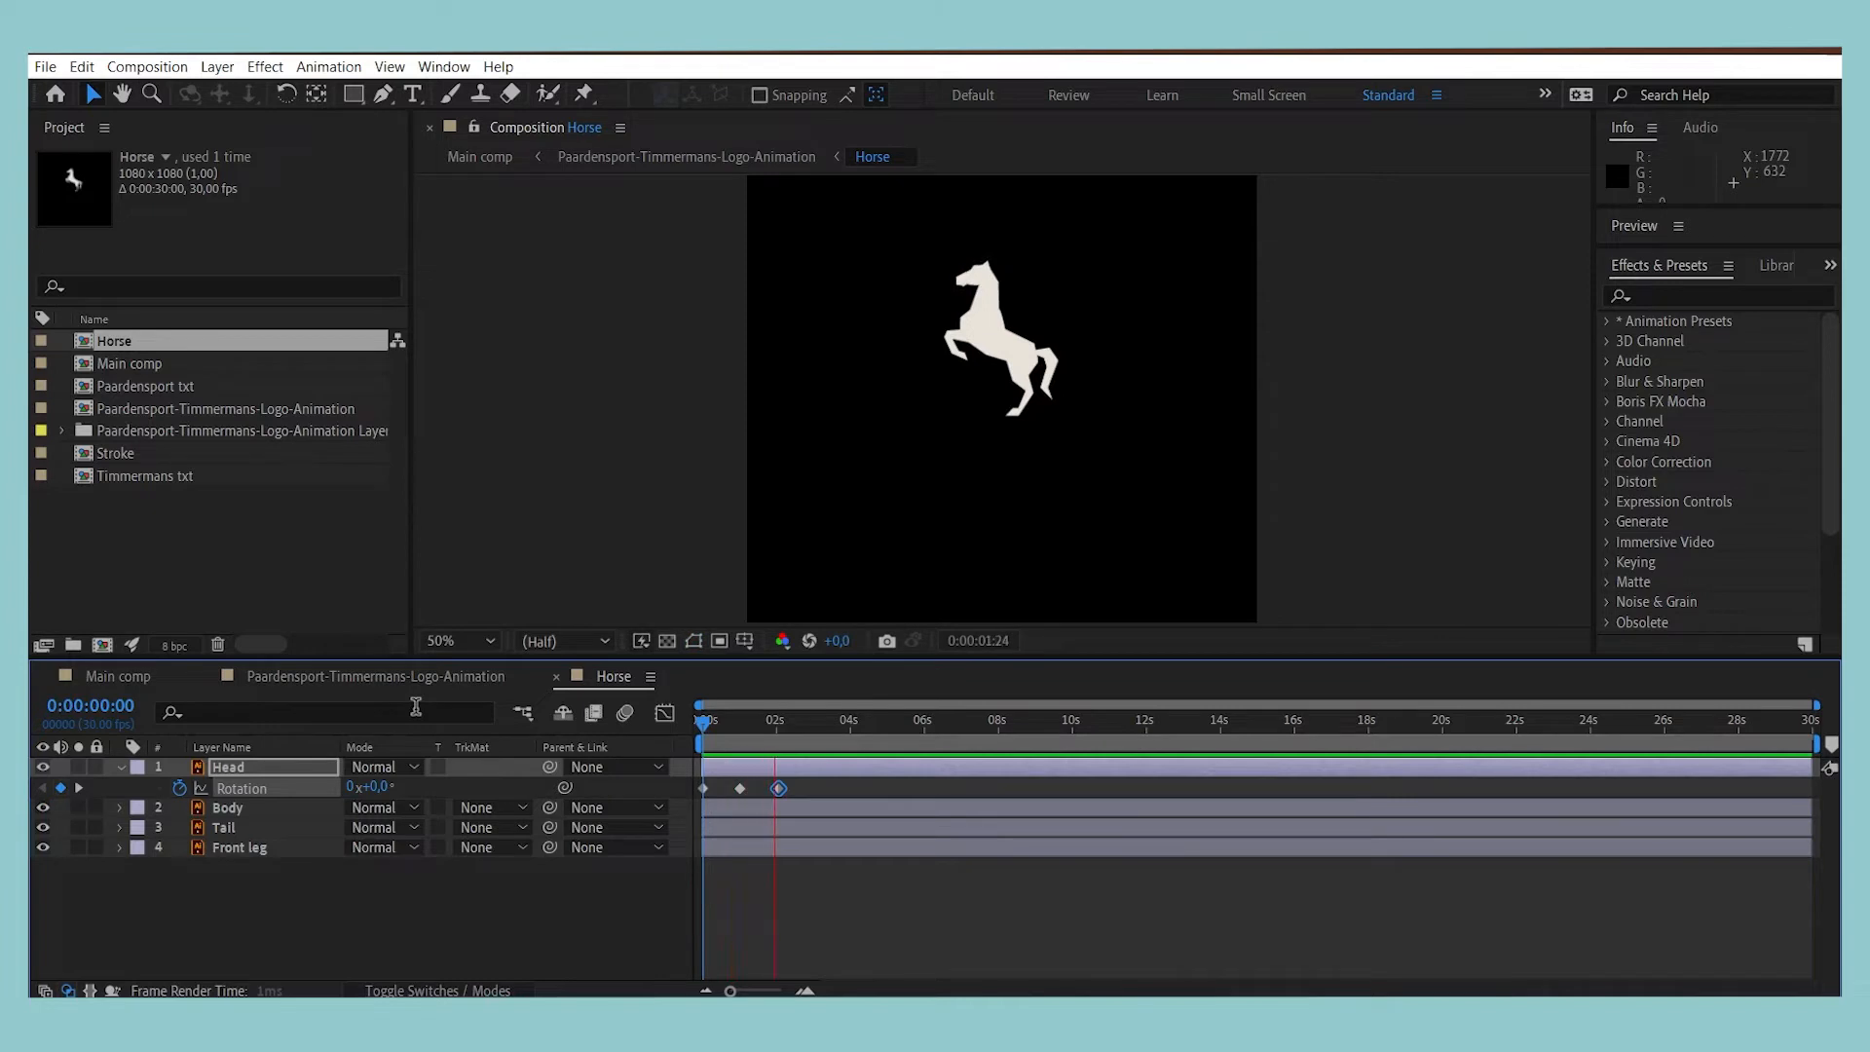
key("space")
Step: Apply Easy Ease to the three Head rotation keyframes and compress them to span about 1.4 seconds, previewing the result
left_click_drag(813, 779, 697, 792)
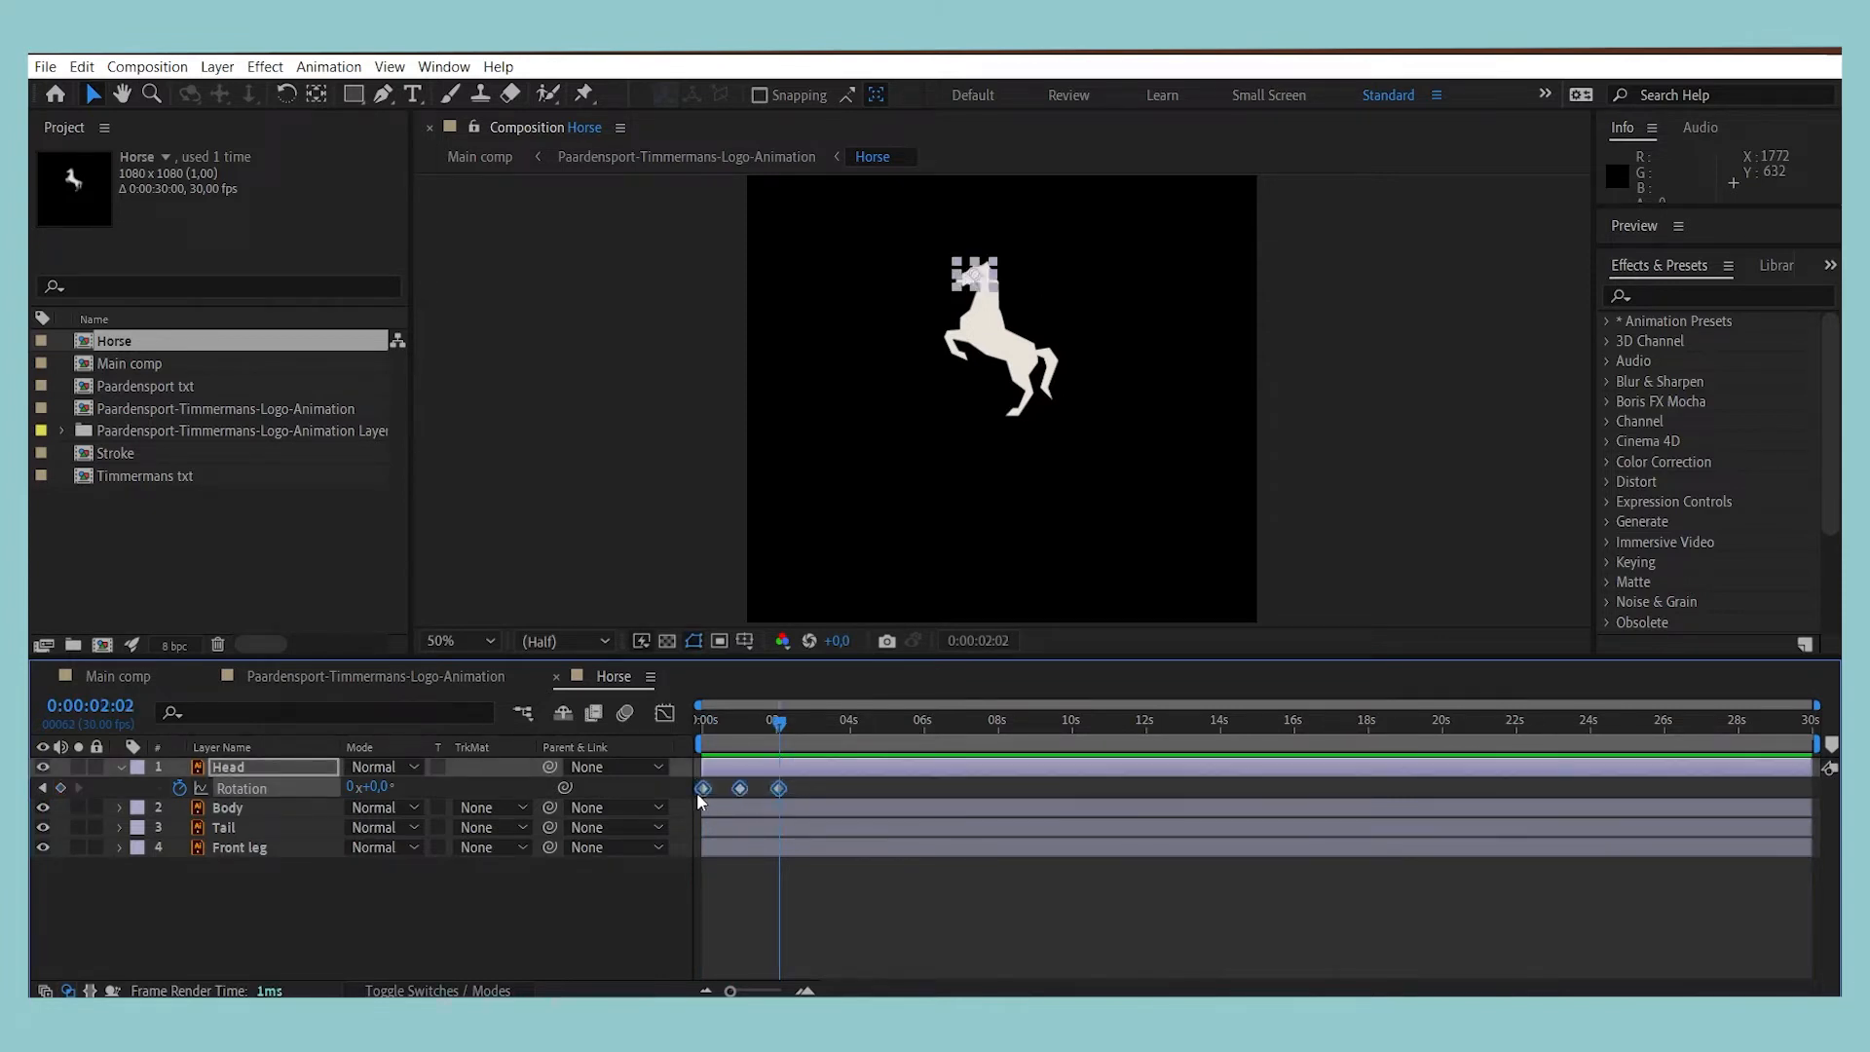
key("F9")
left_click_drag(785, 784, 756, 785)
left_click_drag(781, 719, 554, 714)
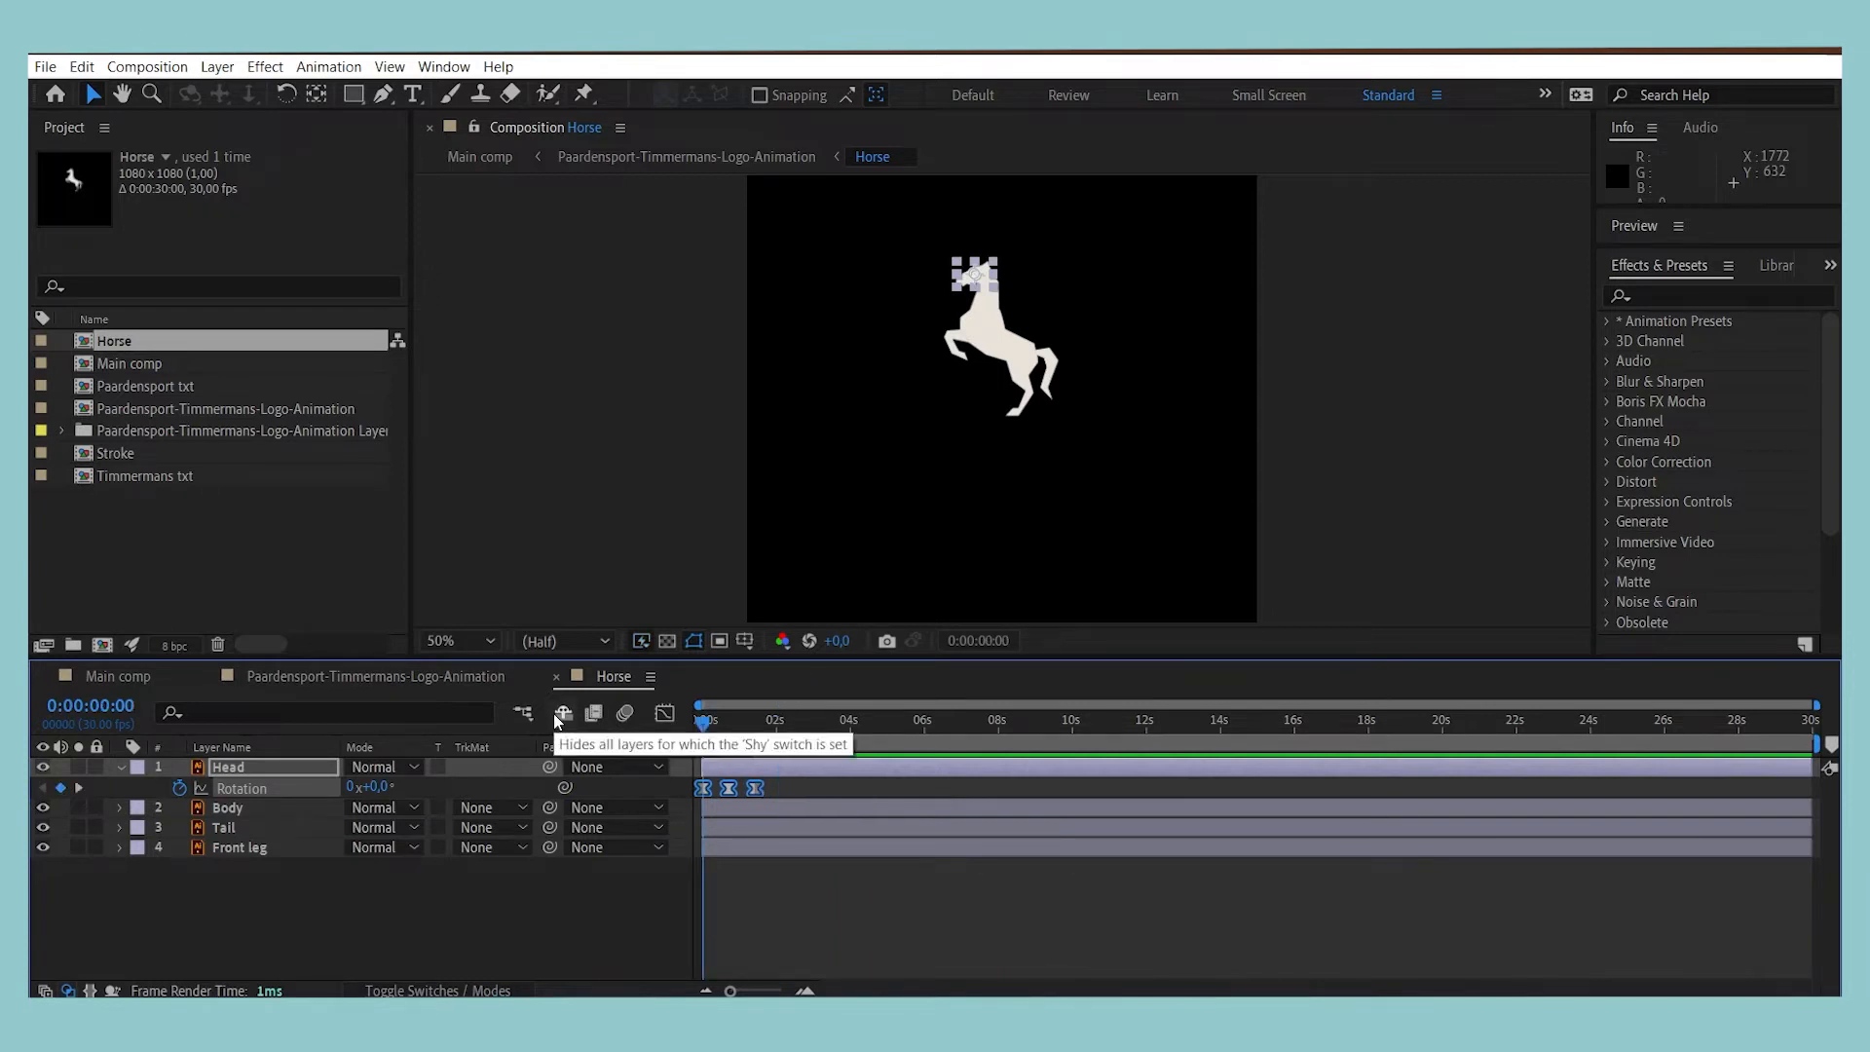
key("space")
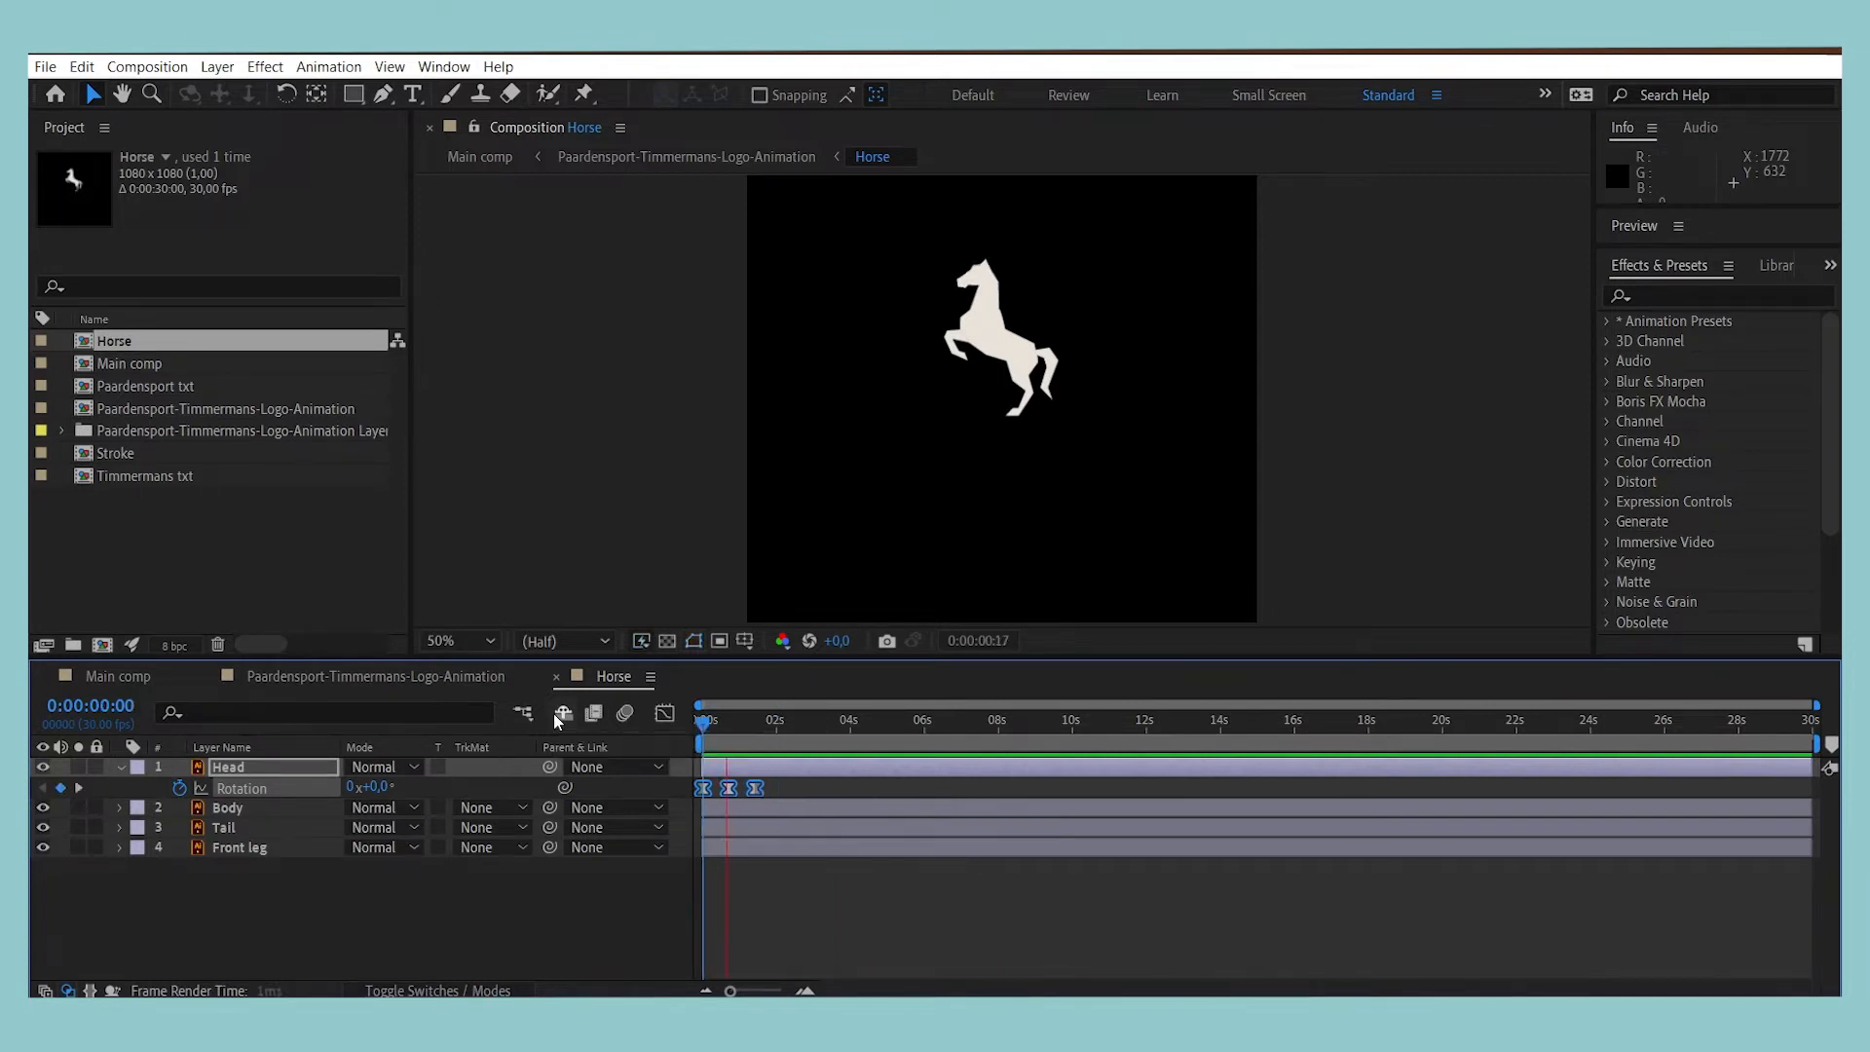
key("space")
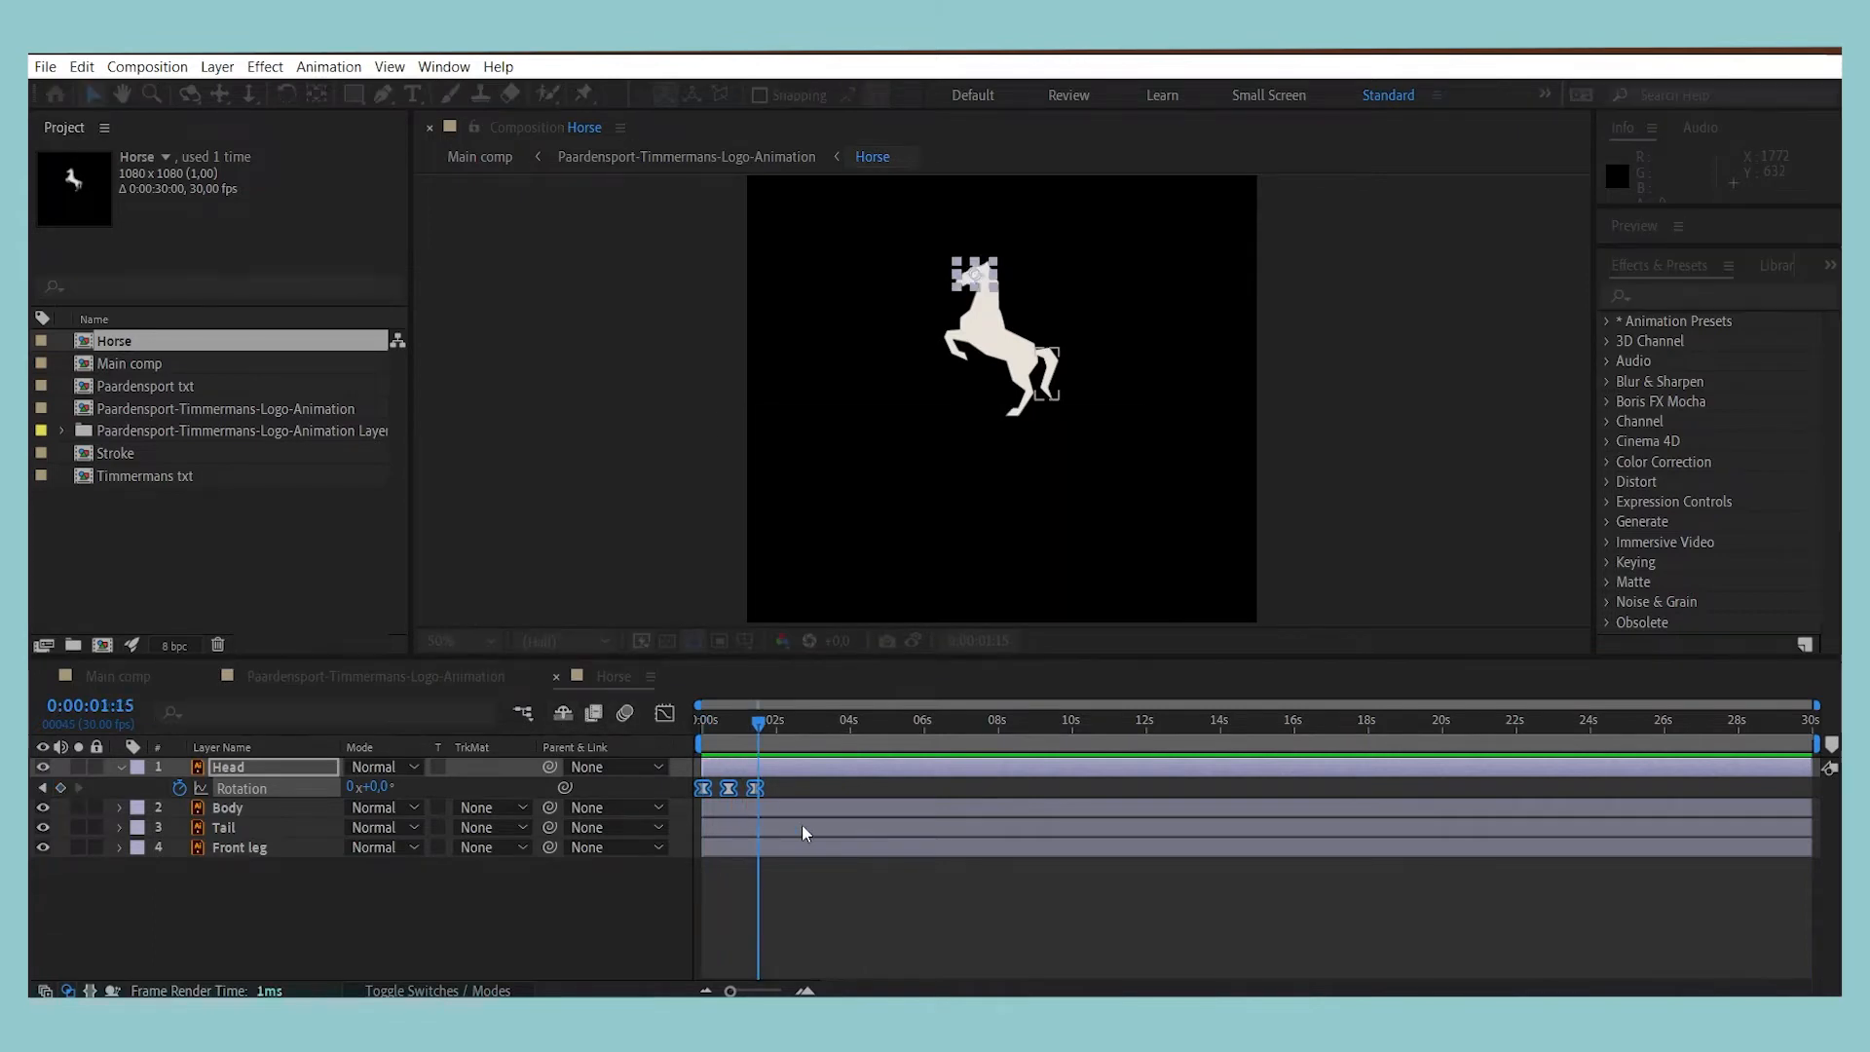
Step: Place four Puppet pins on the Front leg layer at 0:00:00:00: at the body joint, knee, ankle and hoof
left_click(249, 827)
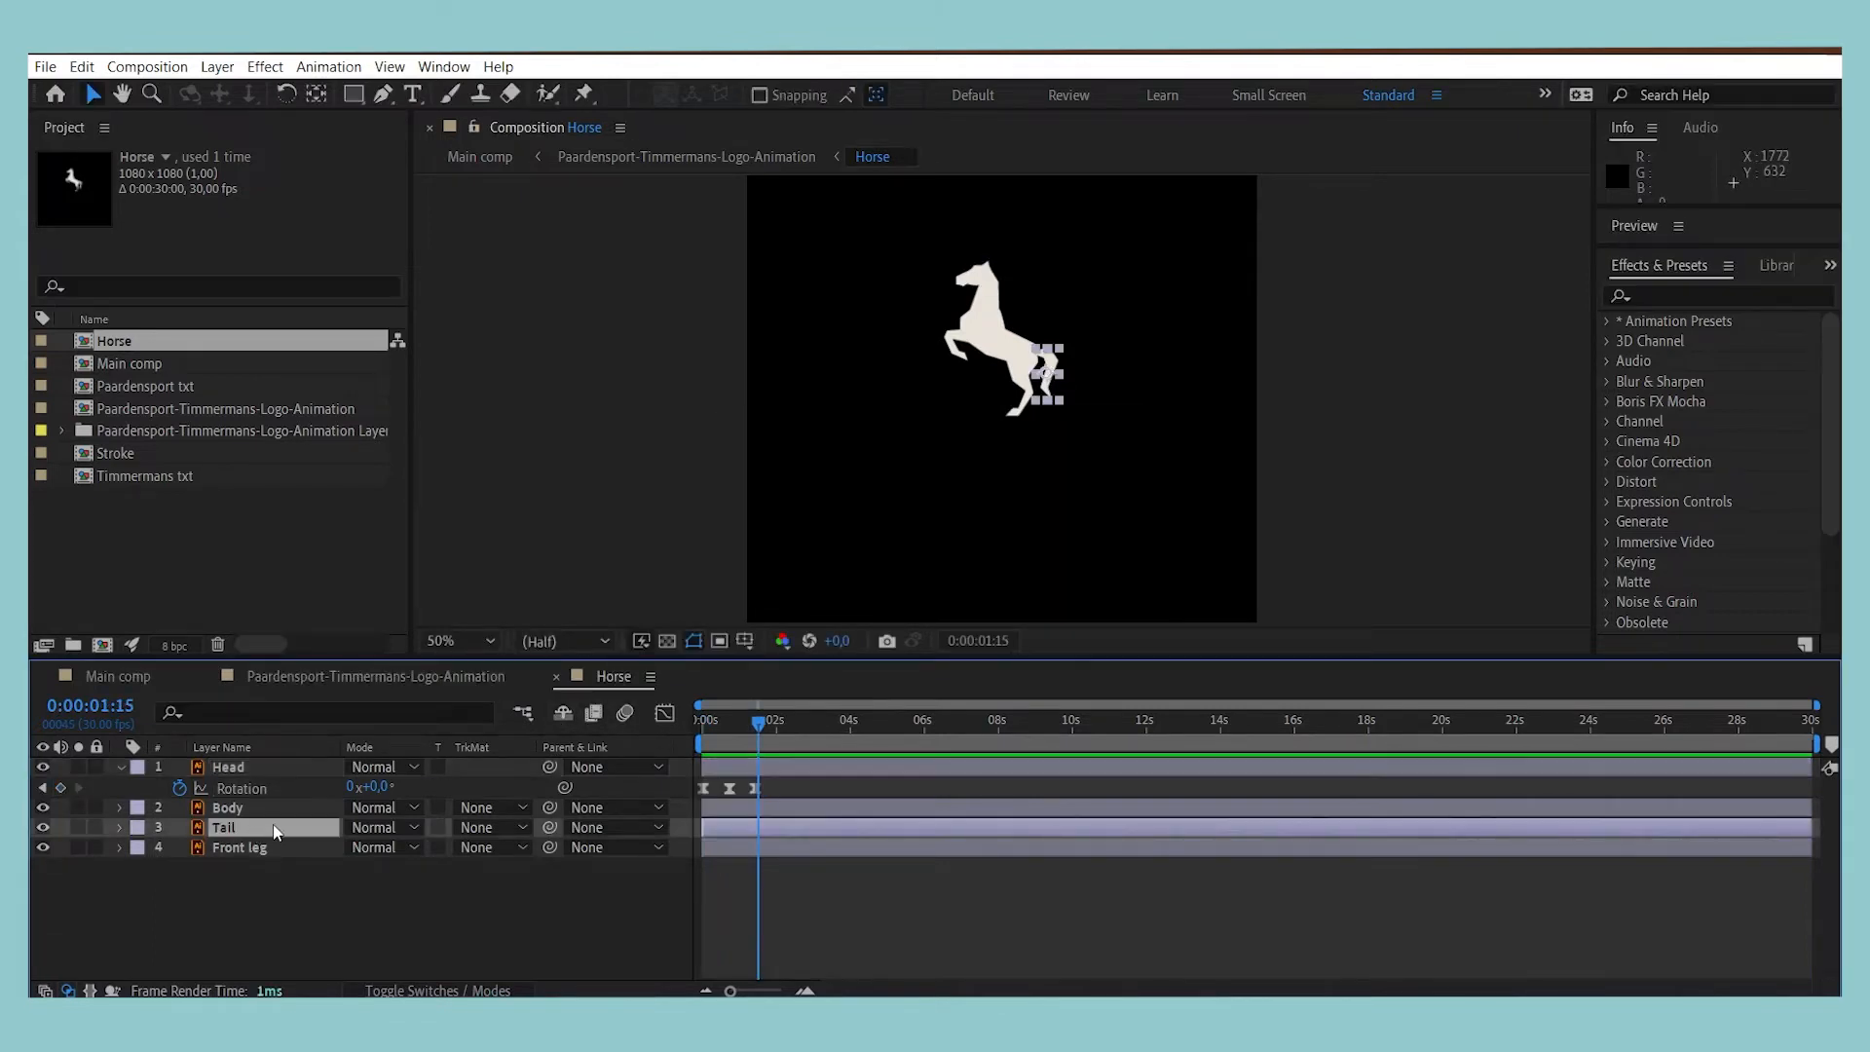
left_click(270, 849)
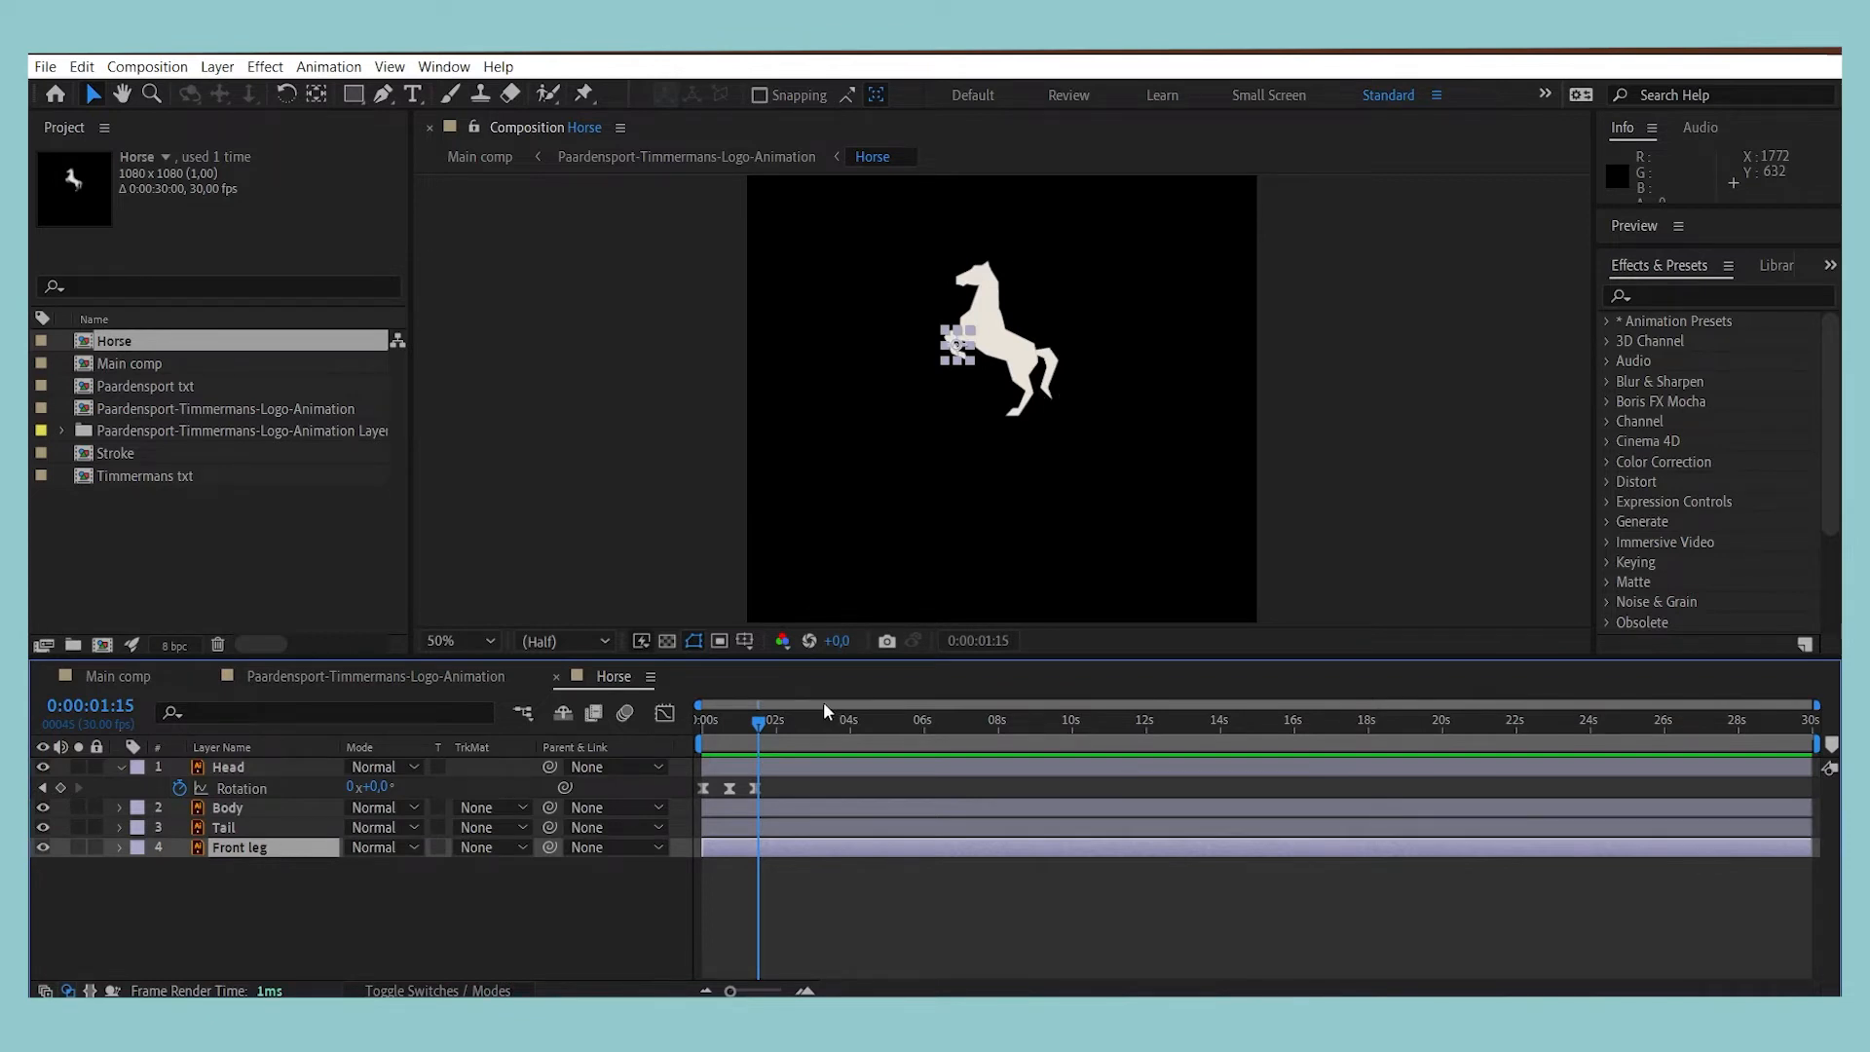
left_click_drag(742, 716, 700, 725)
left_click(584, 94)
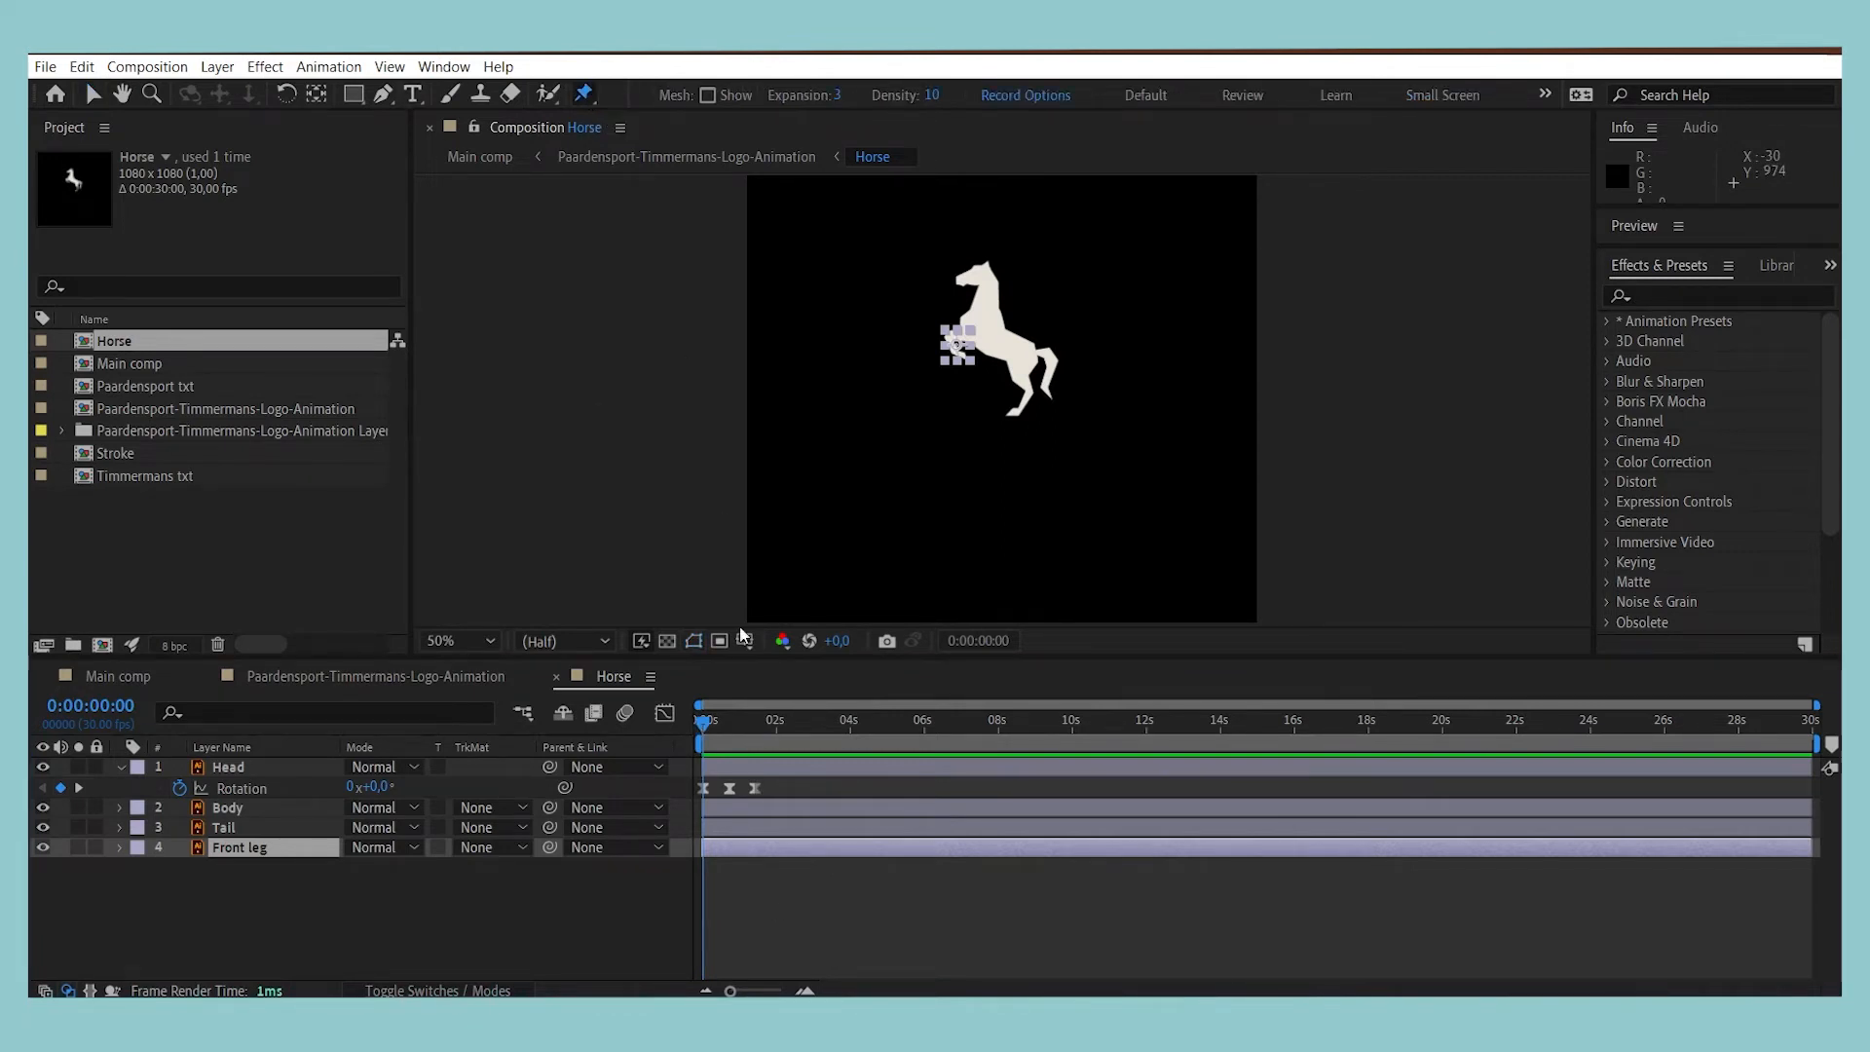
scroll(1008, 348, "up", 2)
scroll(1009, 347, "up", 2)
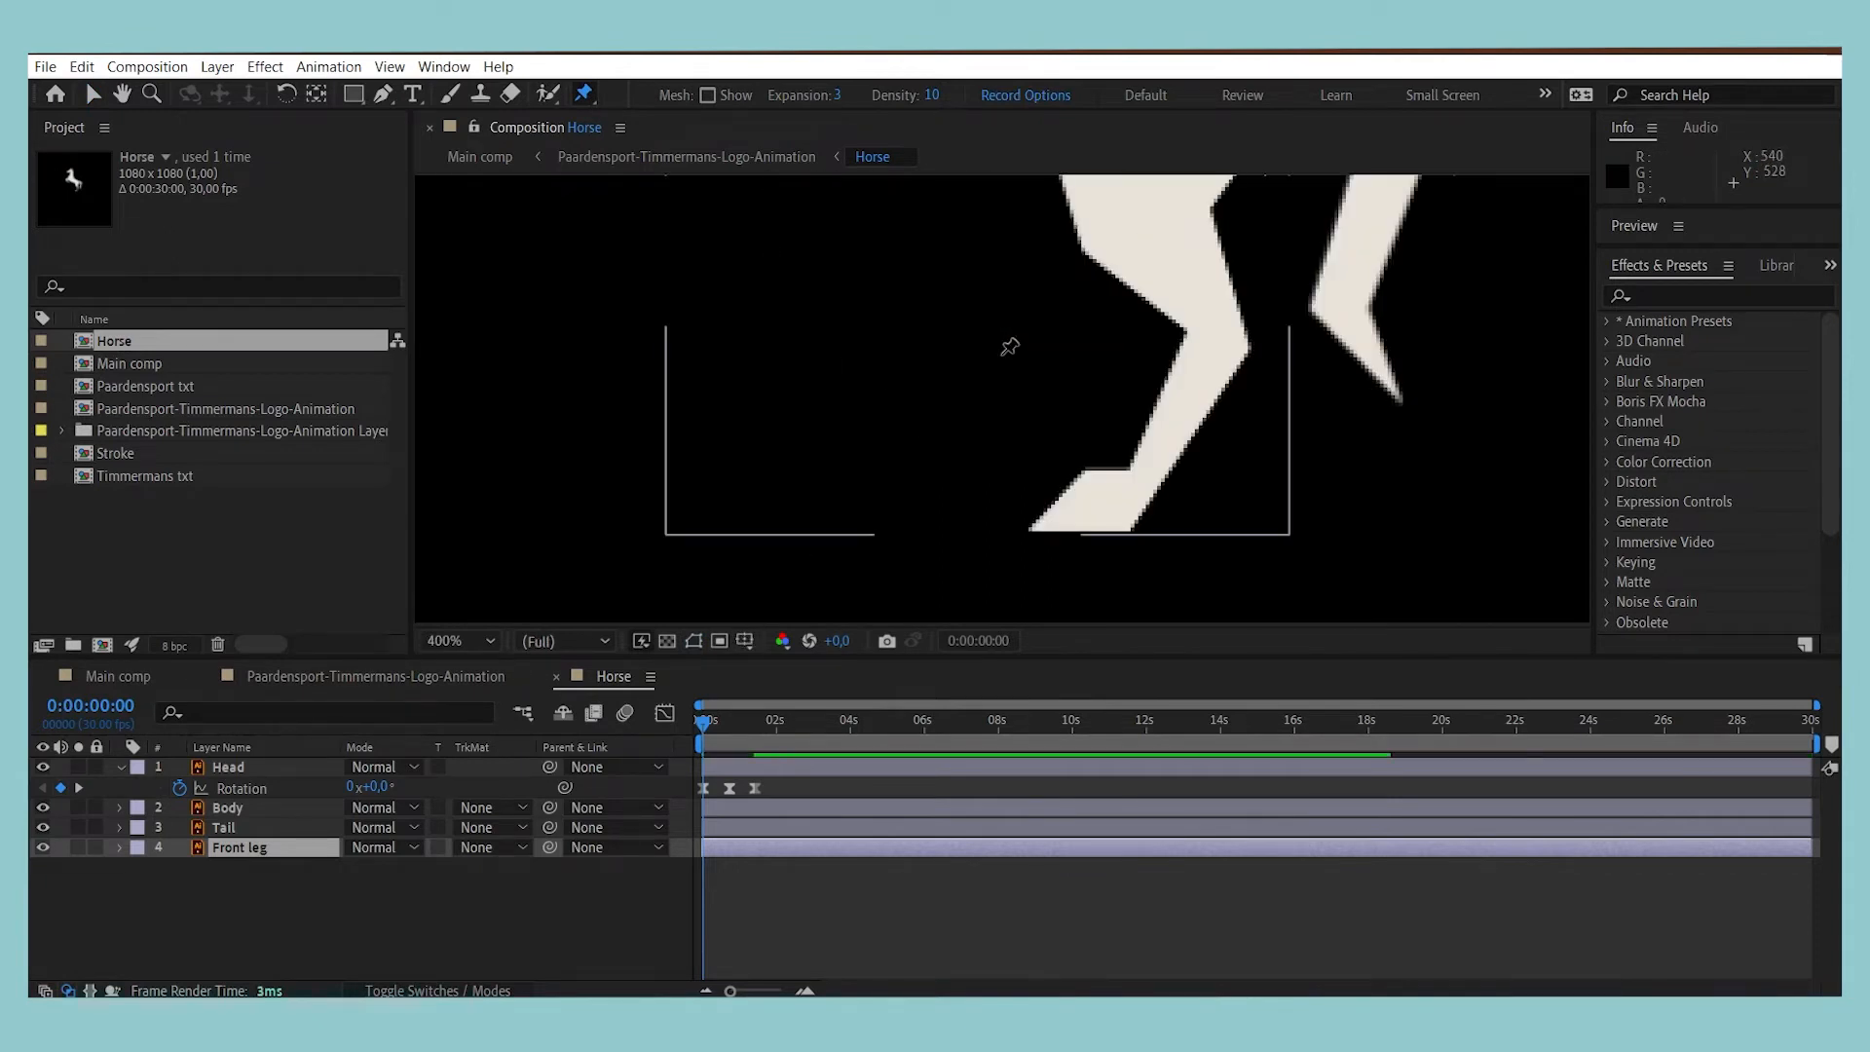
left_click(125, 97)
left_click_drag(861, 182, 952, 582)
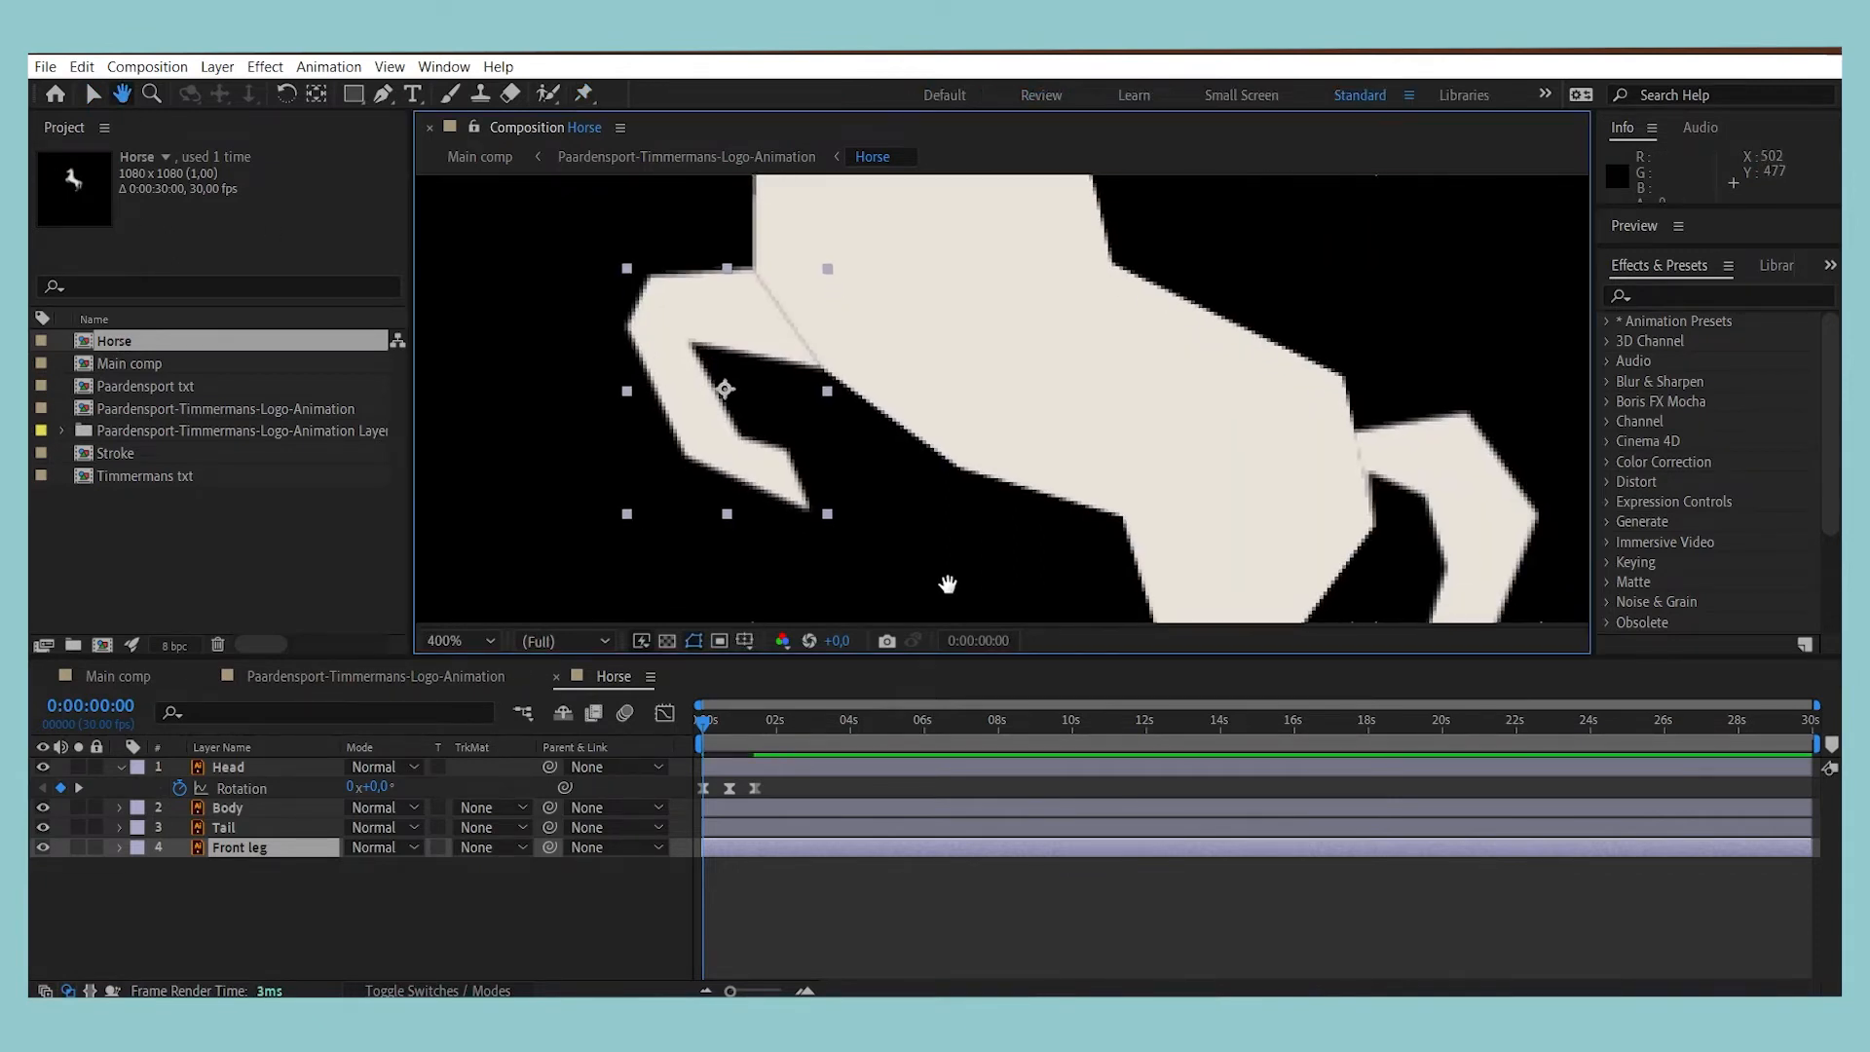
left_click(784, 312)
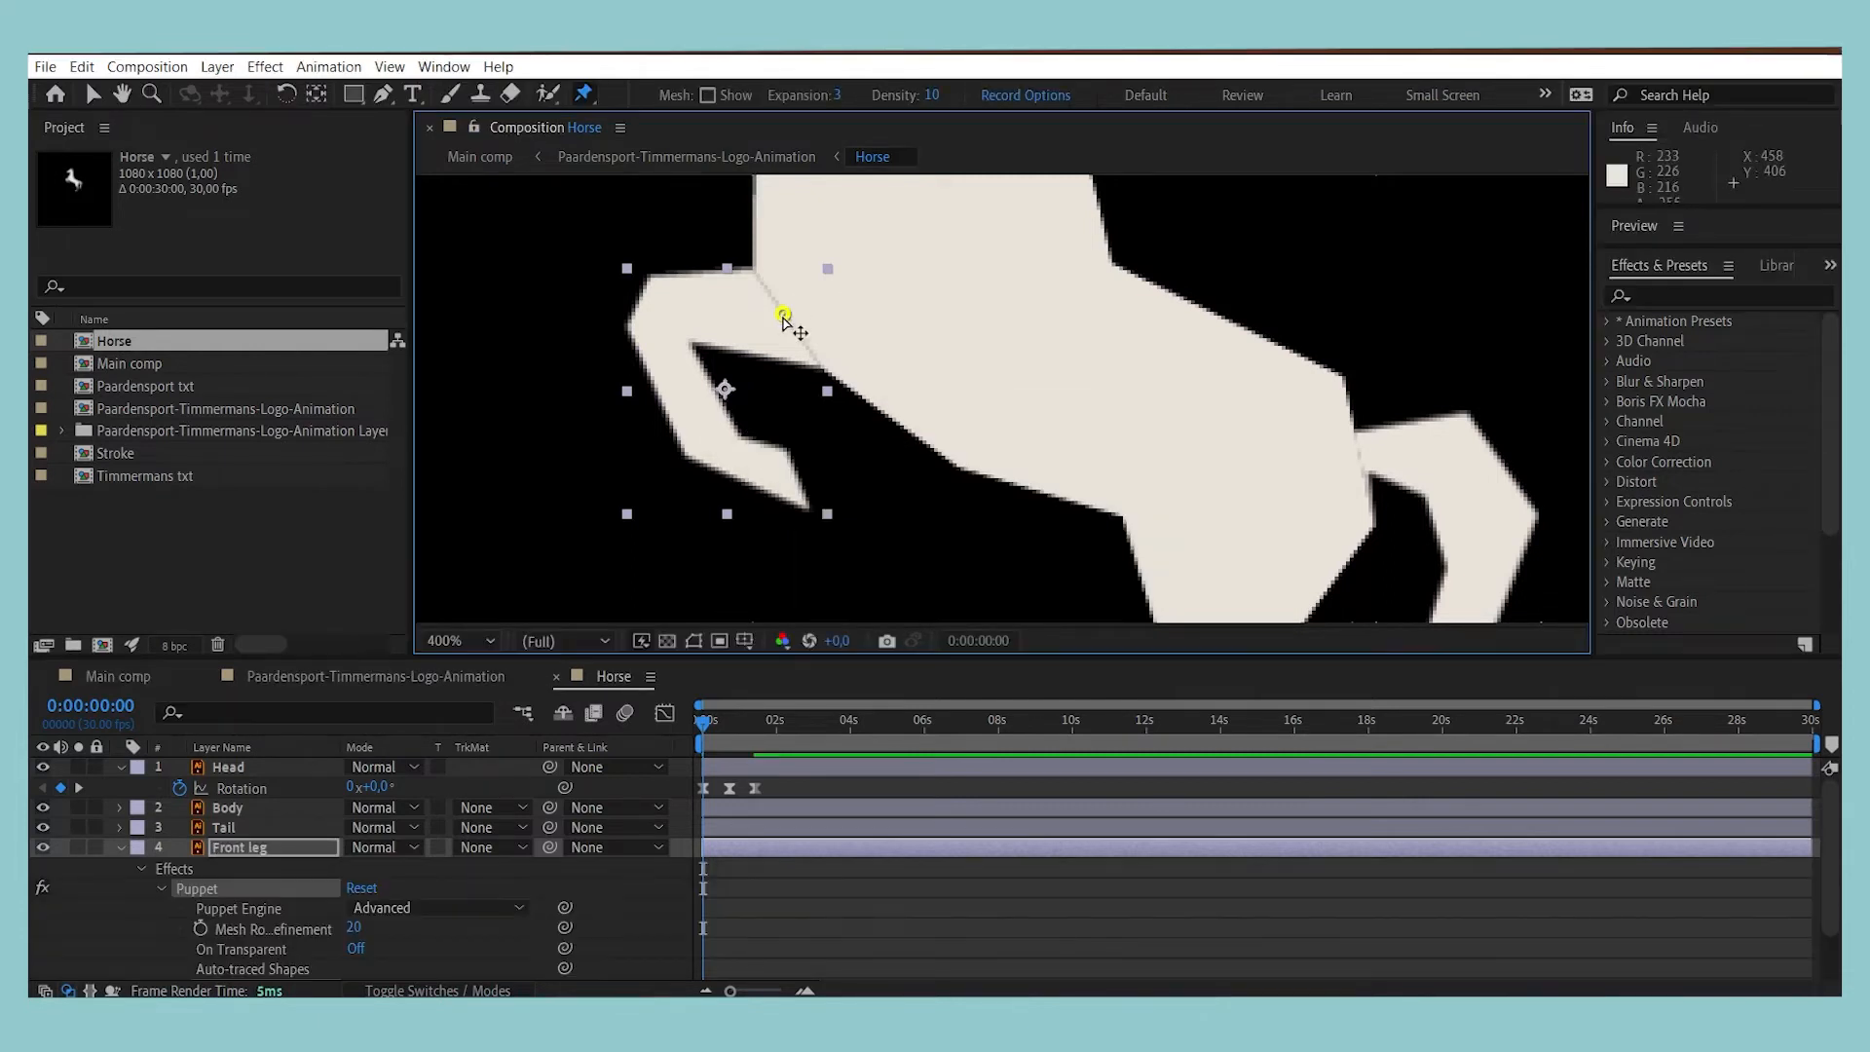
left_click(658, 319)
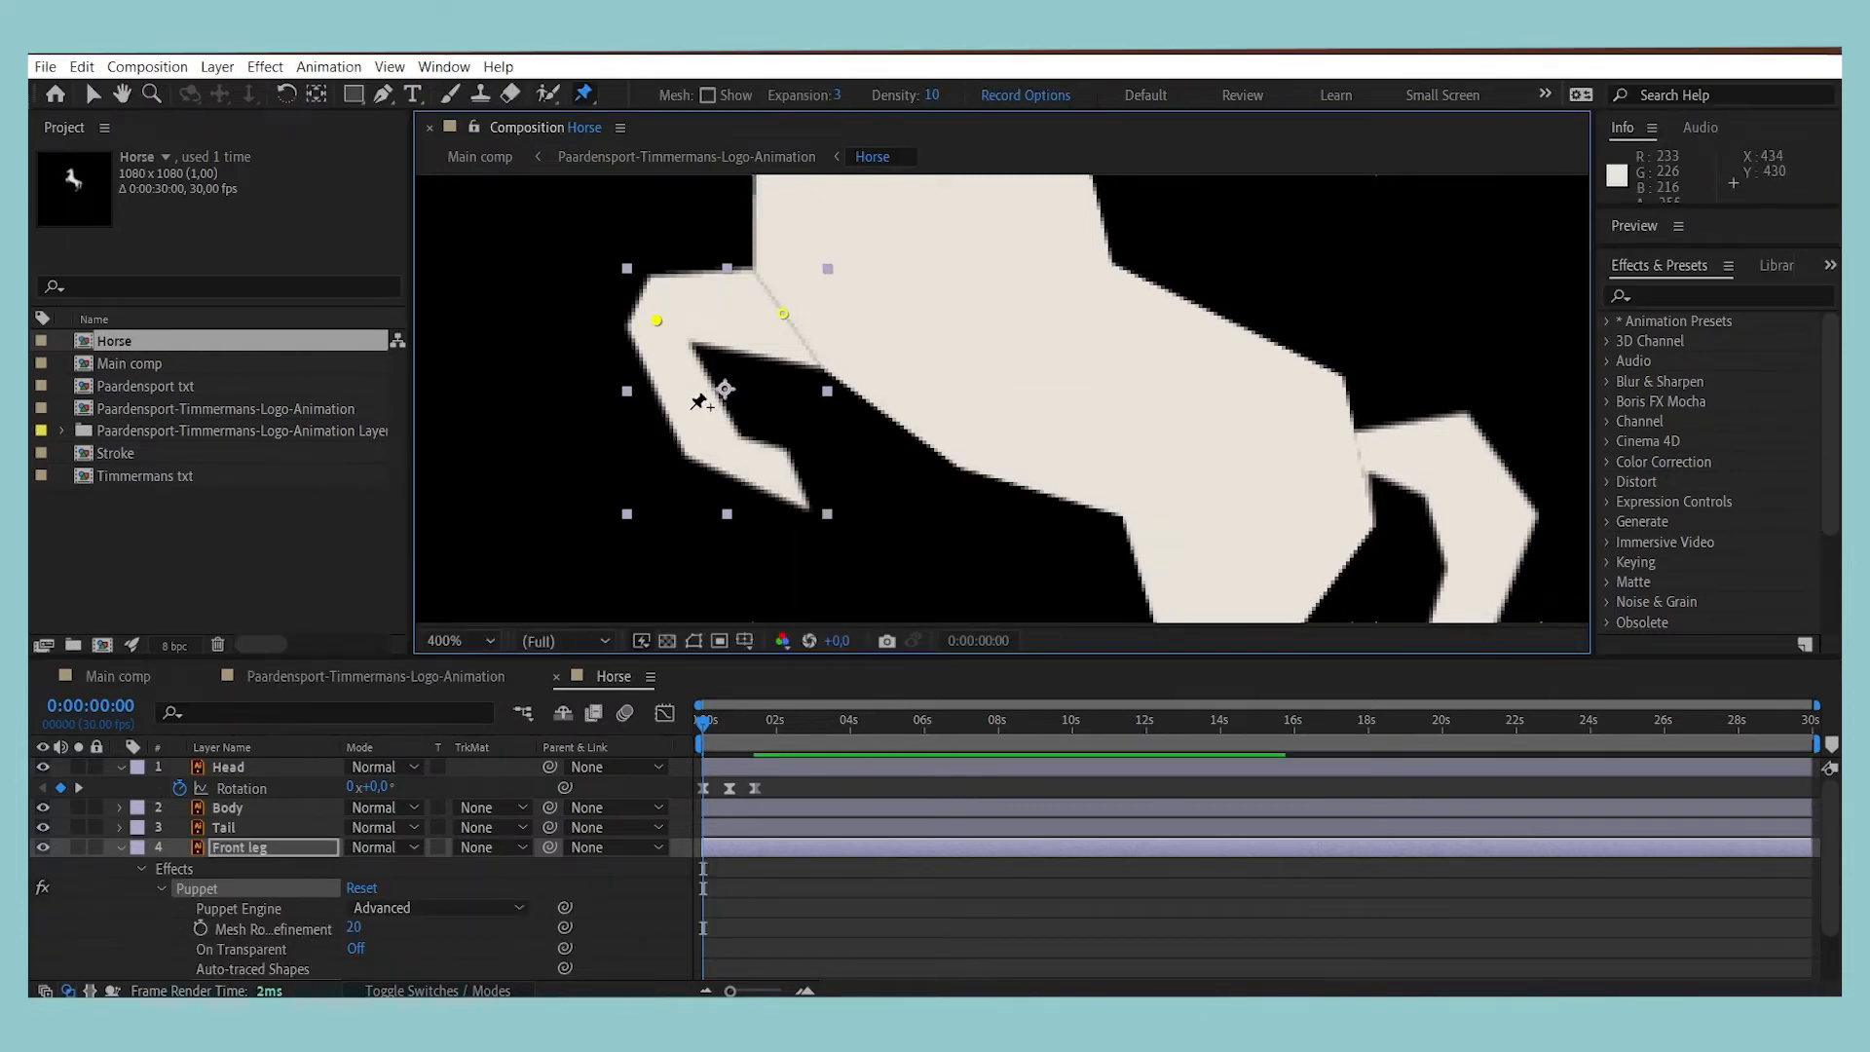
left_click(711, 441)
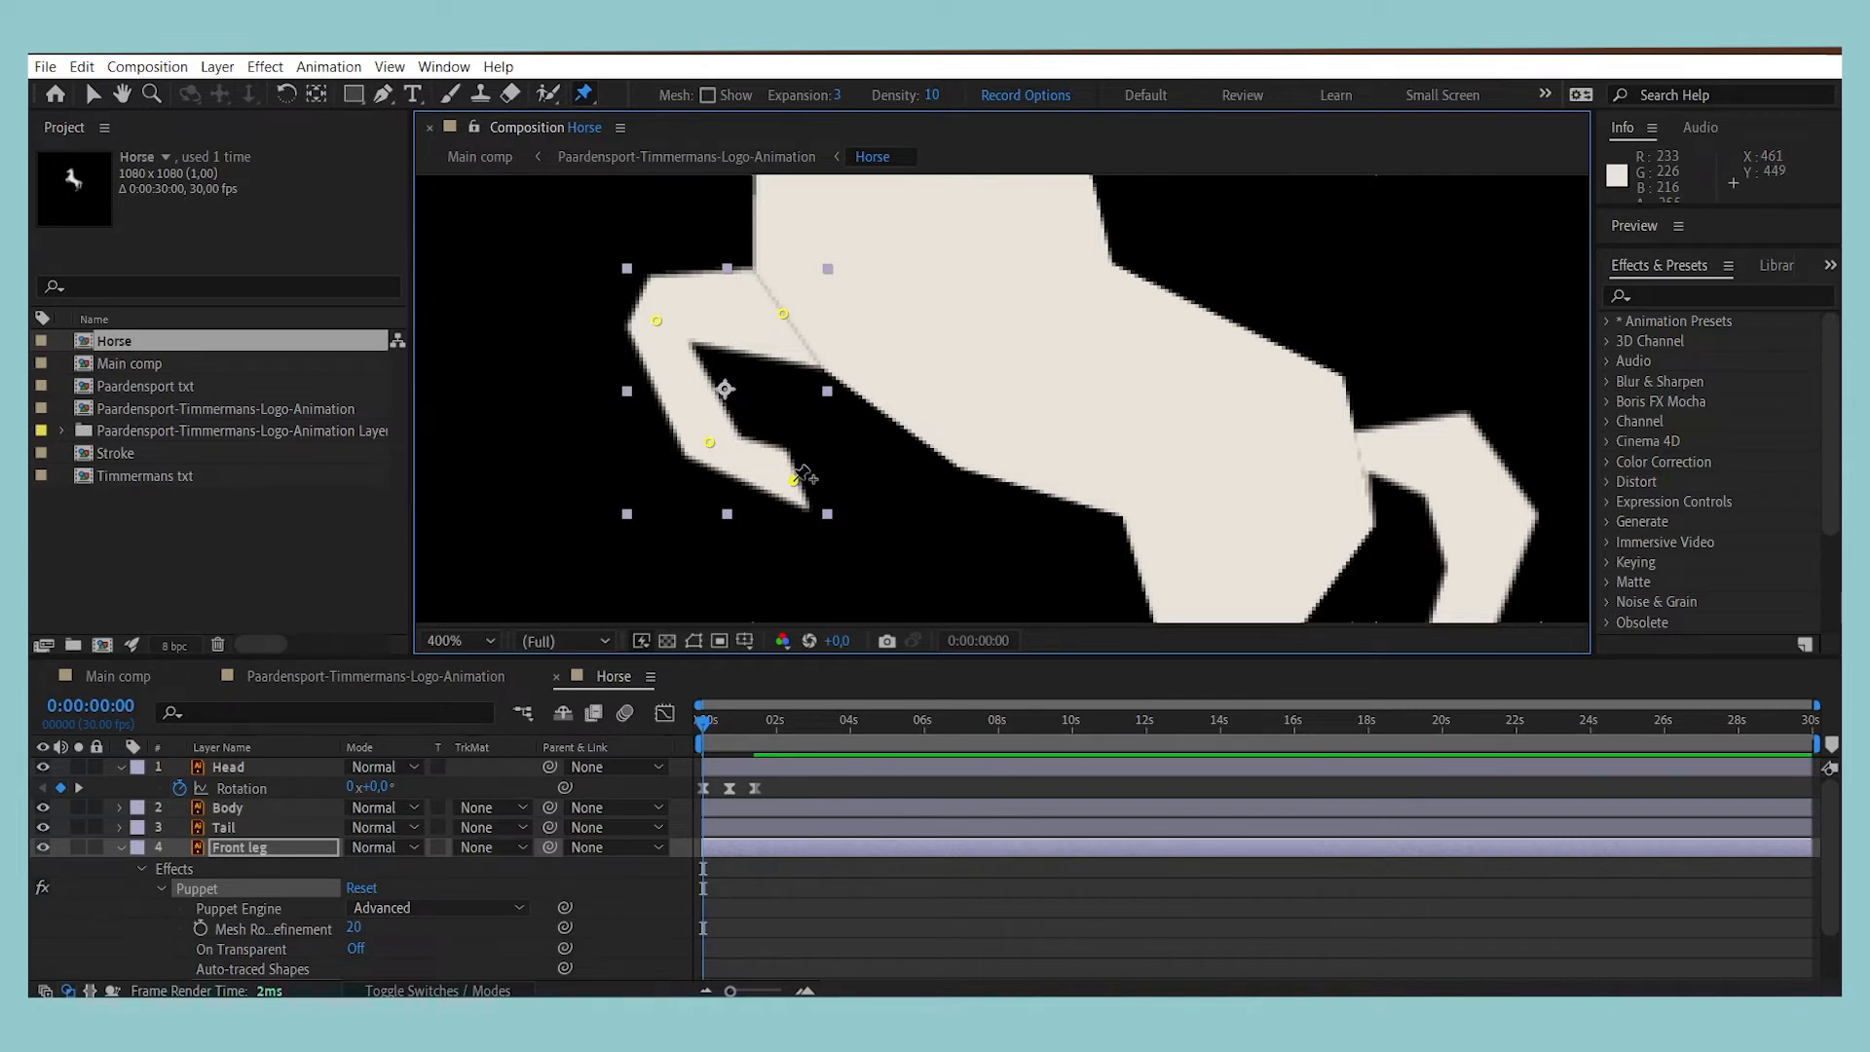
left_click(795, 480)
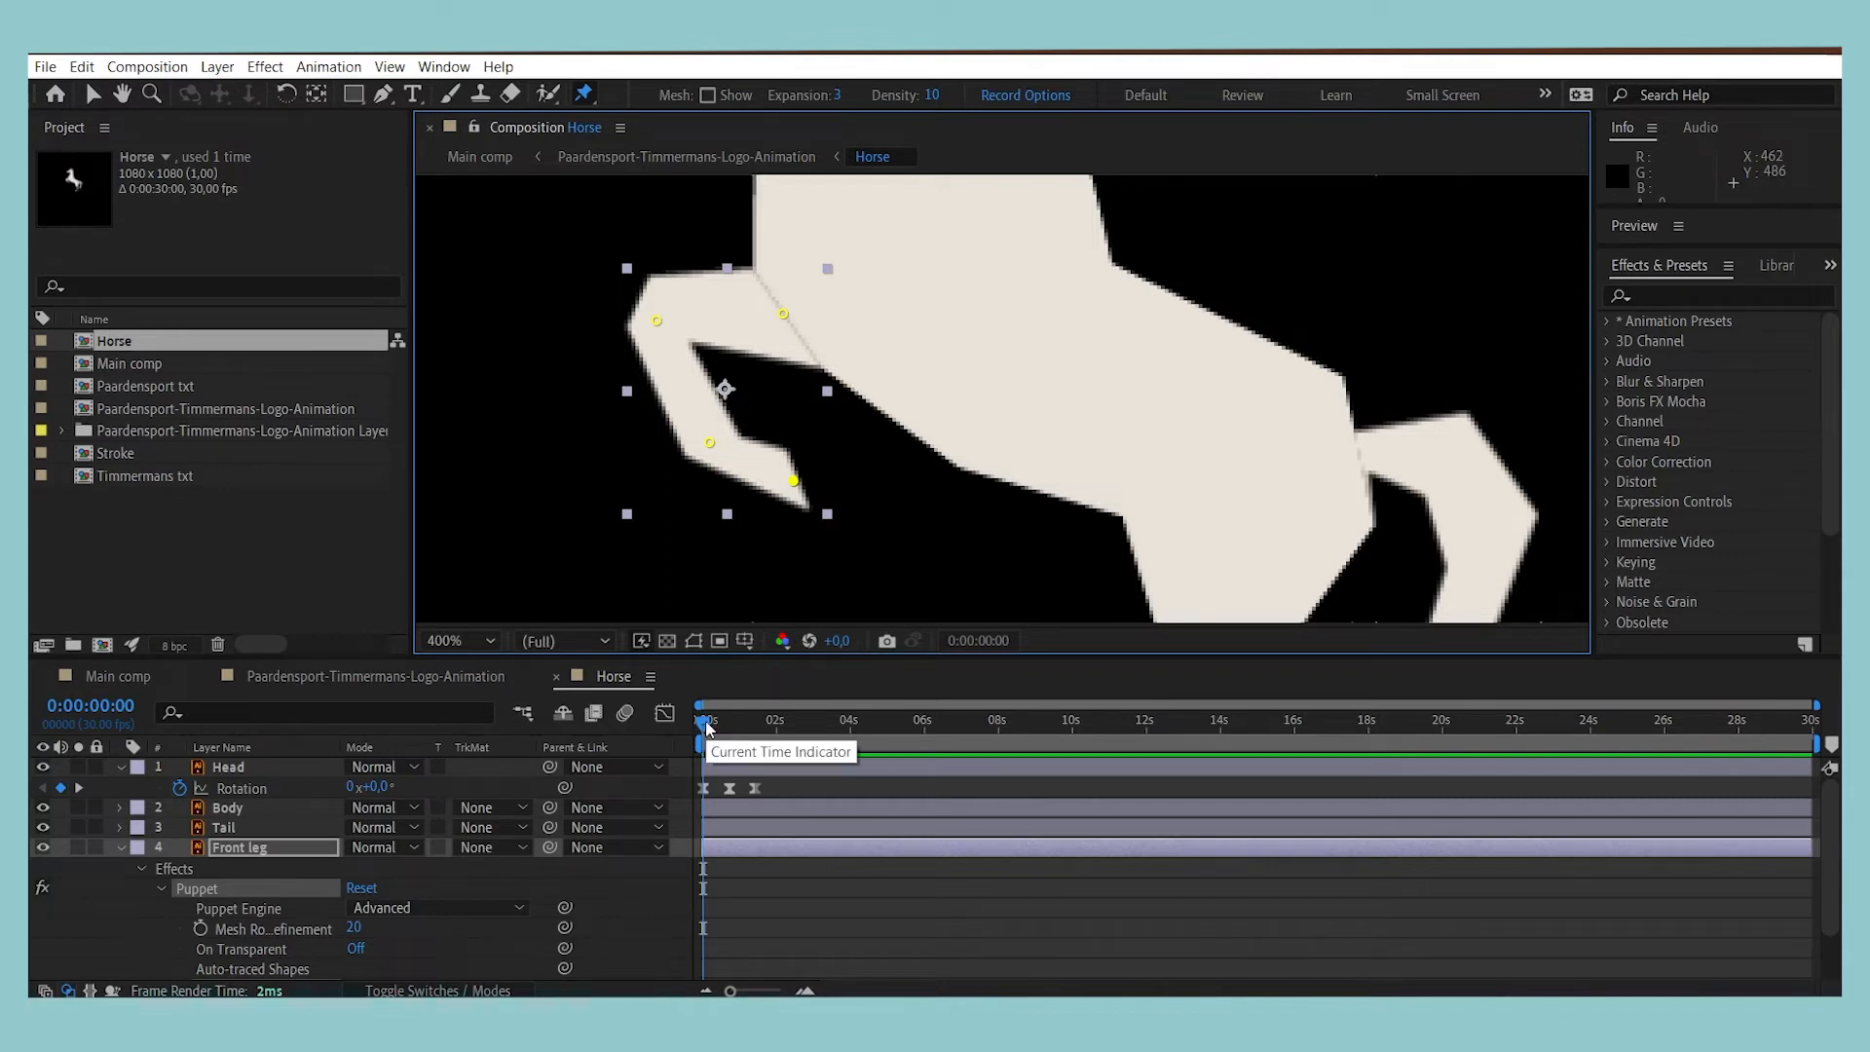
Step: Add a keyframe for the Front leg's Puppet Mesh Rotation Refinement at 0:00:00:00
mouse_move(707, 727)
left_mouse_down()
mouse_move(737, 735)
mouse_move(690, 729)
left_mouse_up()
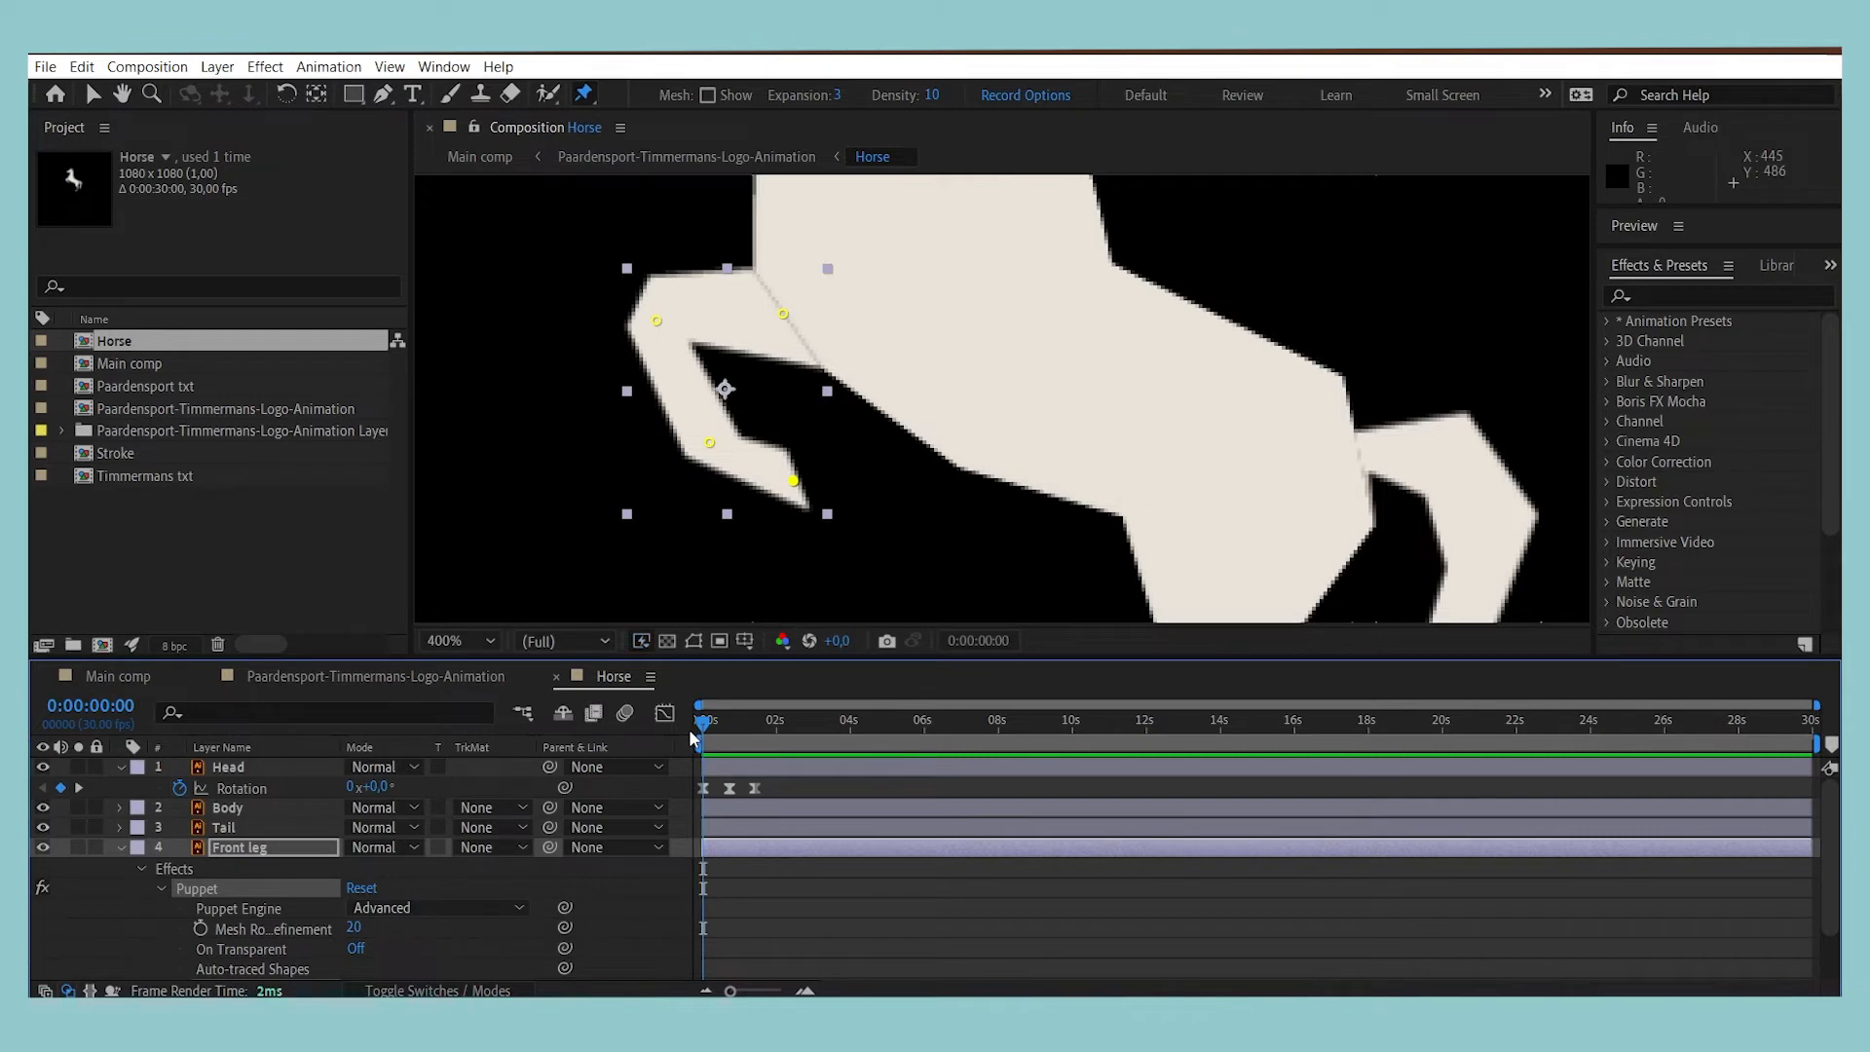
left_click(200, 929)
Step: At 0:00:00:12, swing the Front leg's lower pins forward, adjust the knee and body-joint pins, and preview from the start
left_click_drag(707, 725, 718, 726)
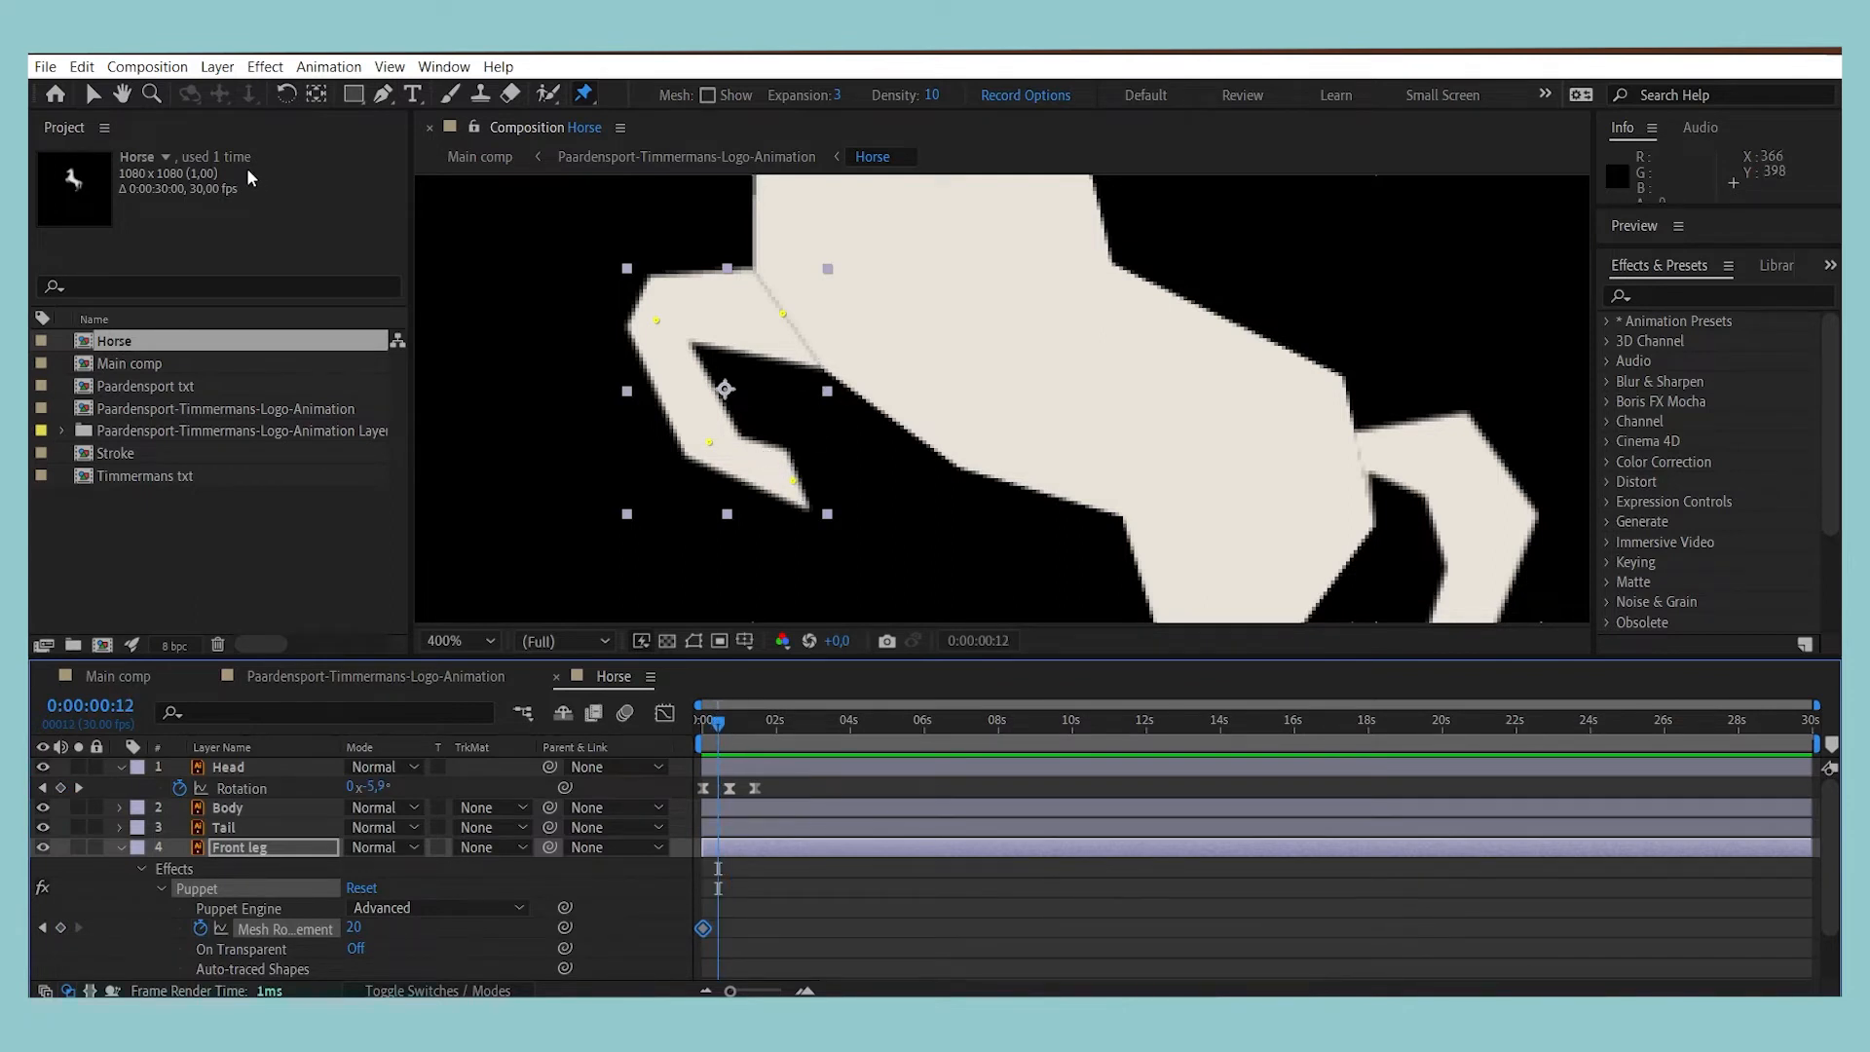
left_click(794, 483)
left_click_drag(793, 484, 680, 441)
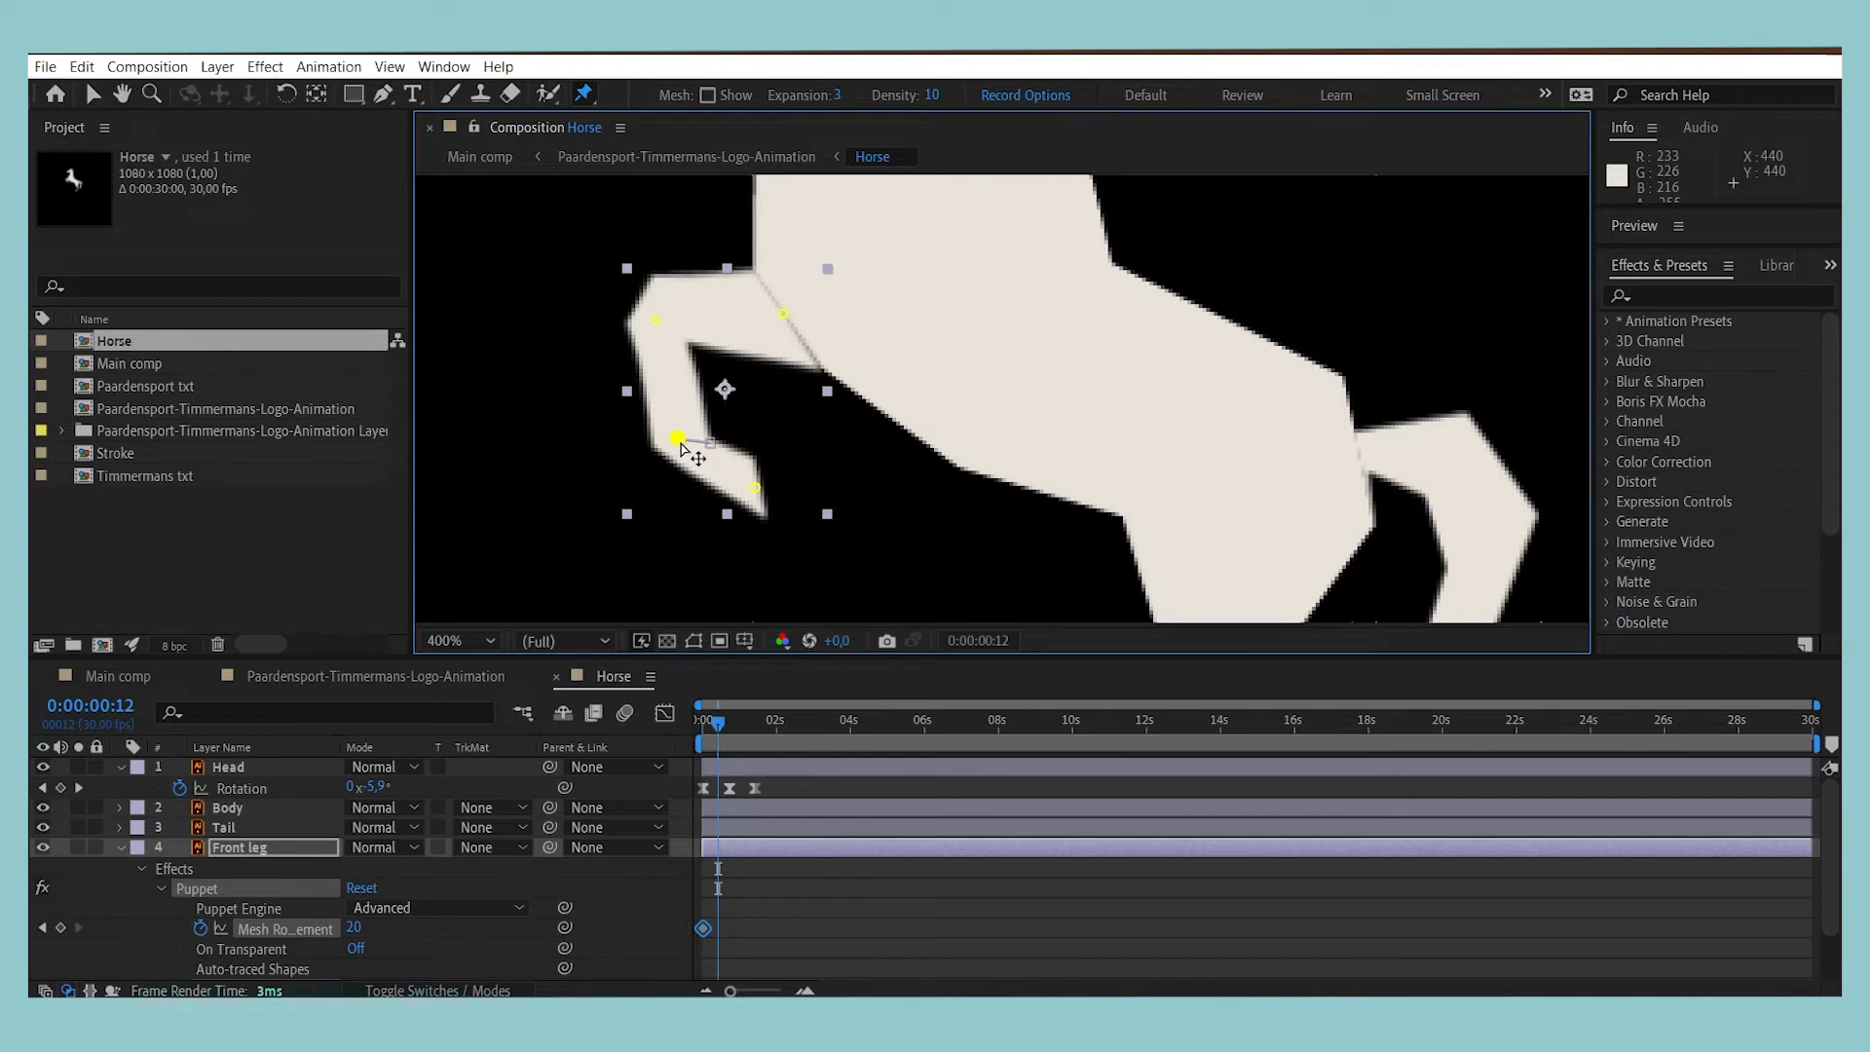
left_click_drag(657, 320, 641, 328)
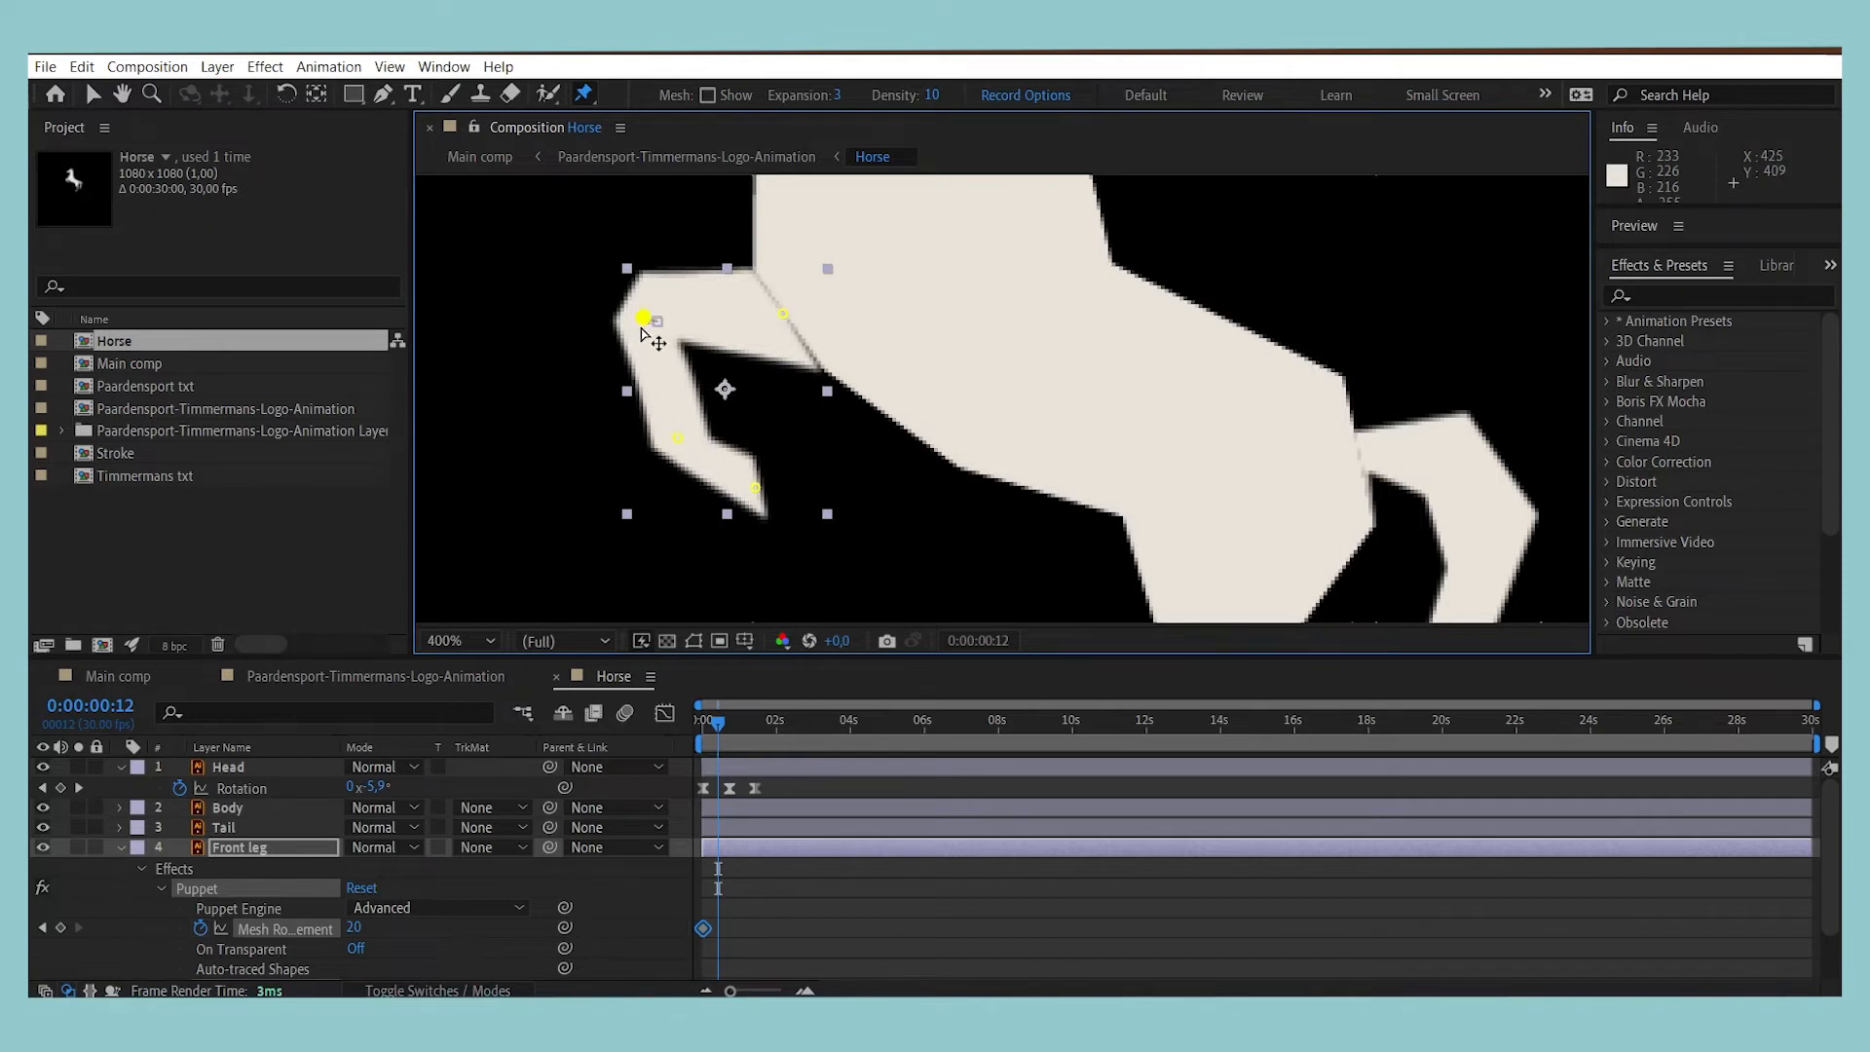
left_click_drag(756, 487, 626, 433)
left_click_drag(690, 494, 596, 437)
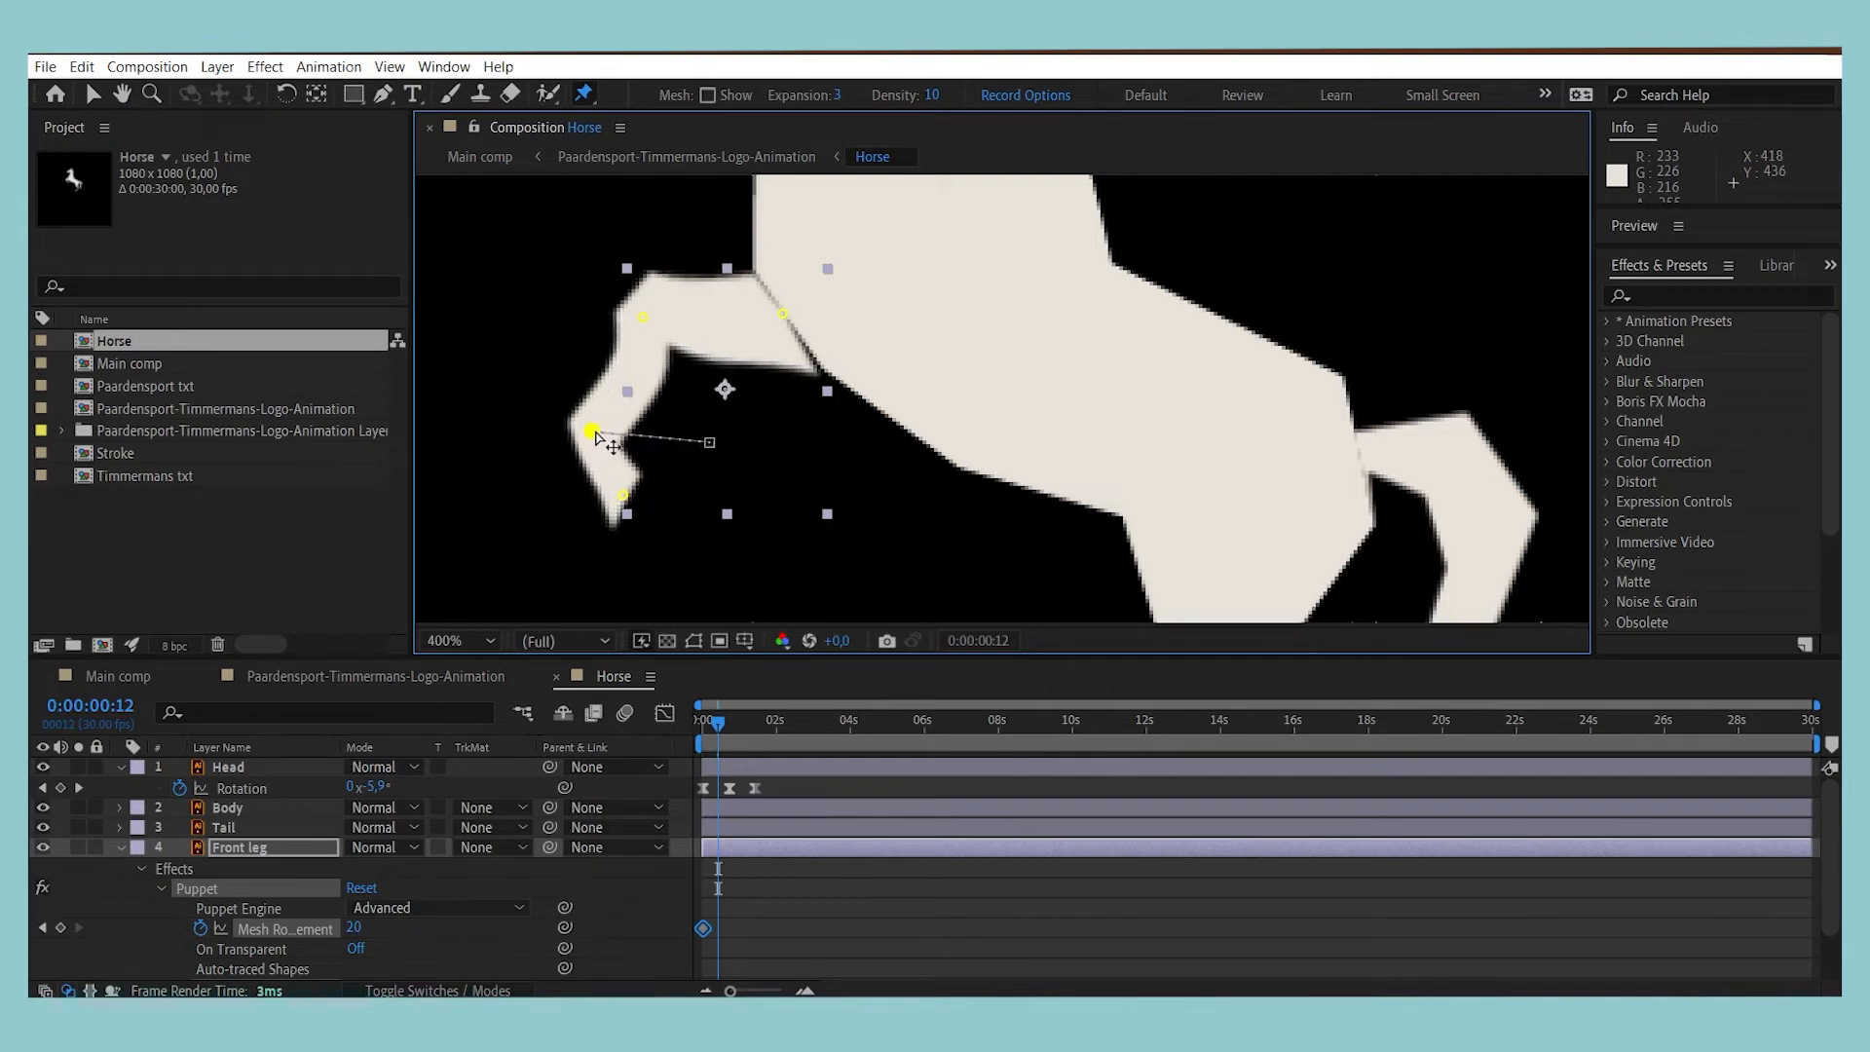
left_click_drag(780, 322, 795, 321)
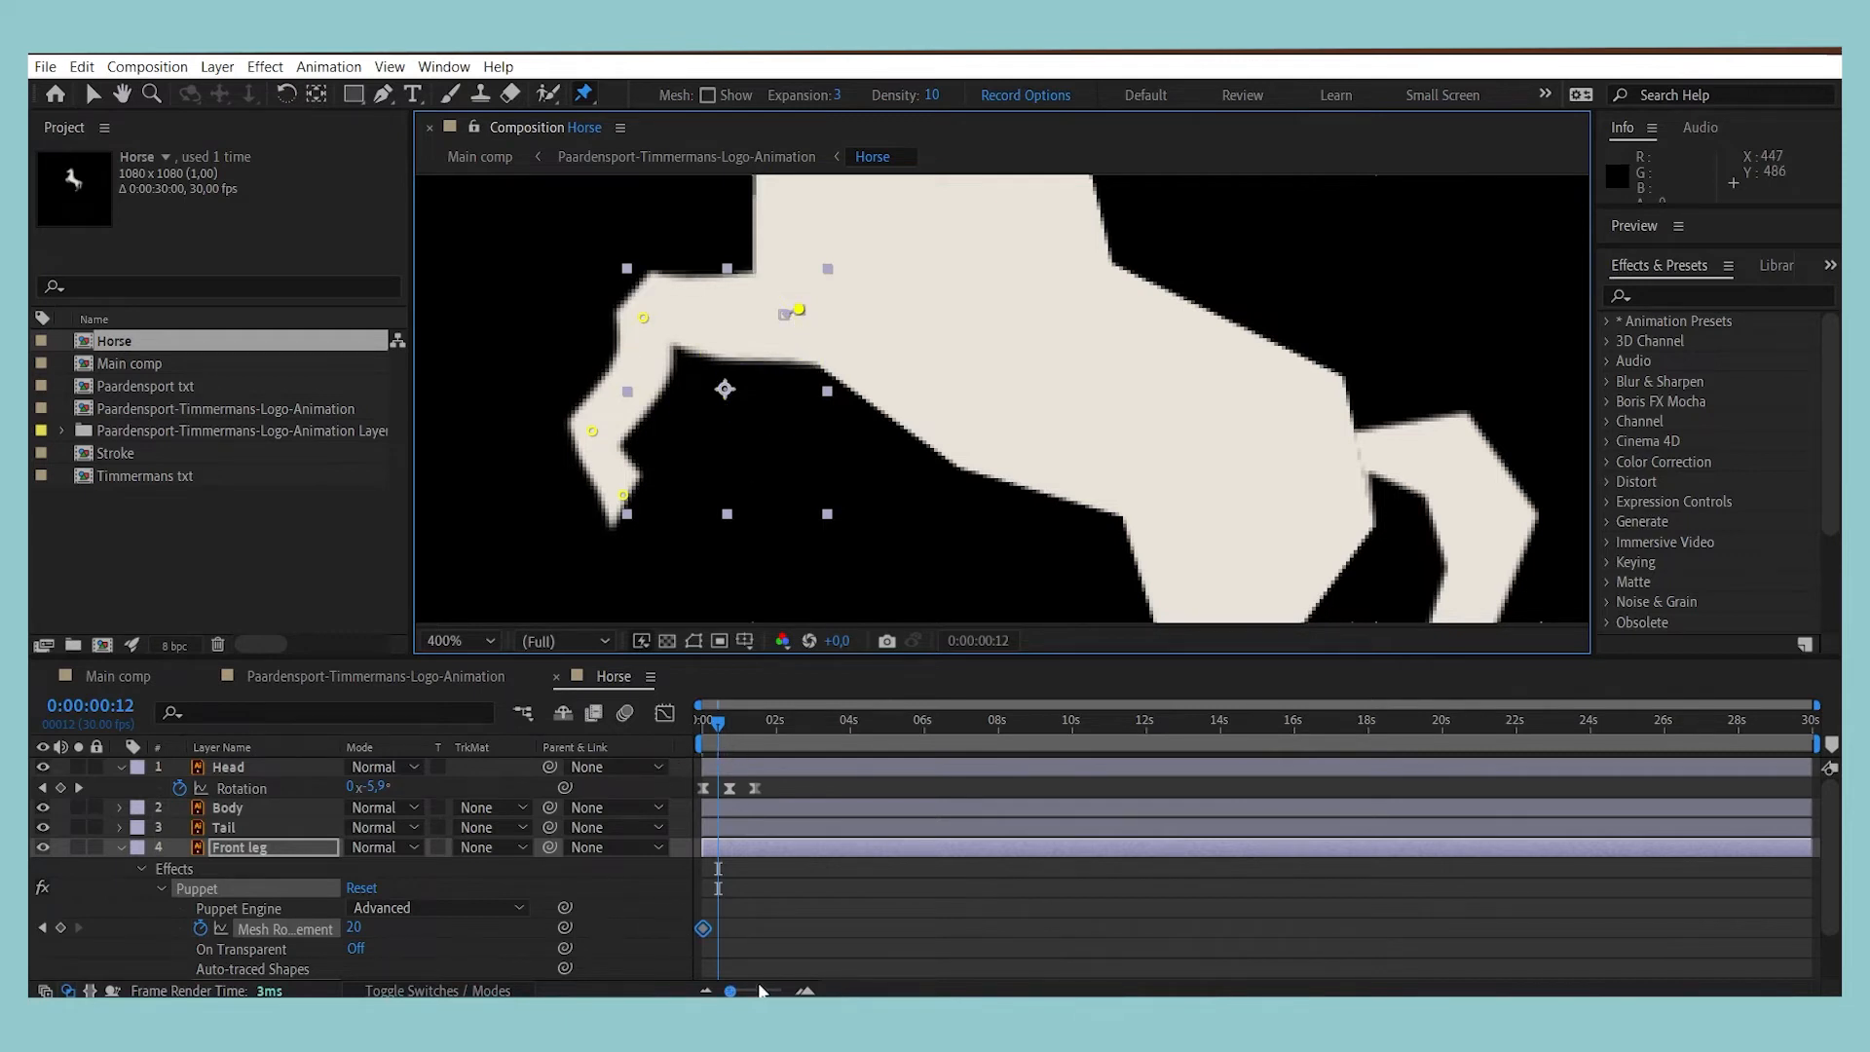
scroll(1106, 523, "down", 2)
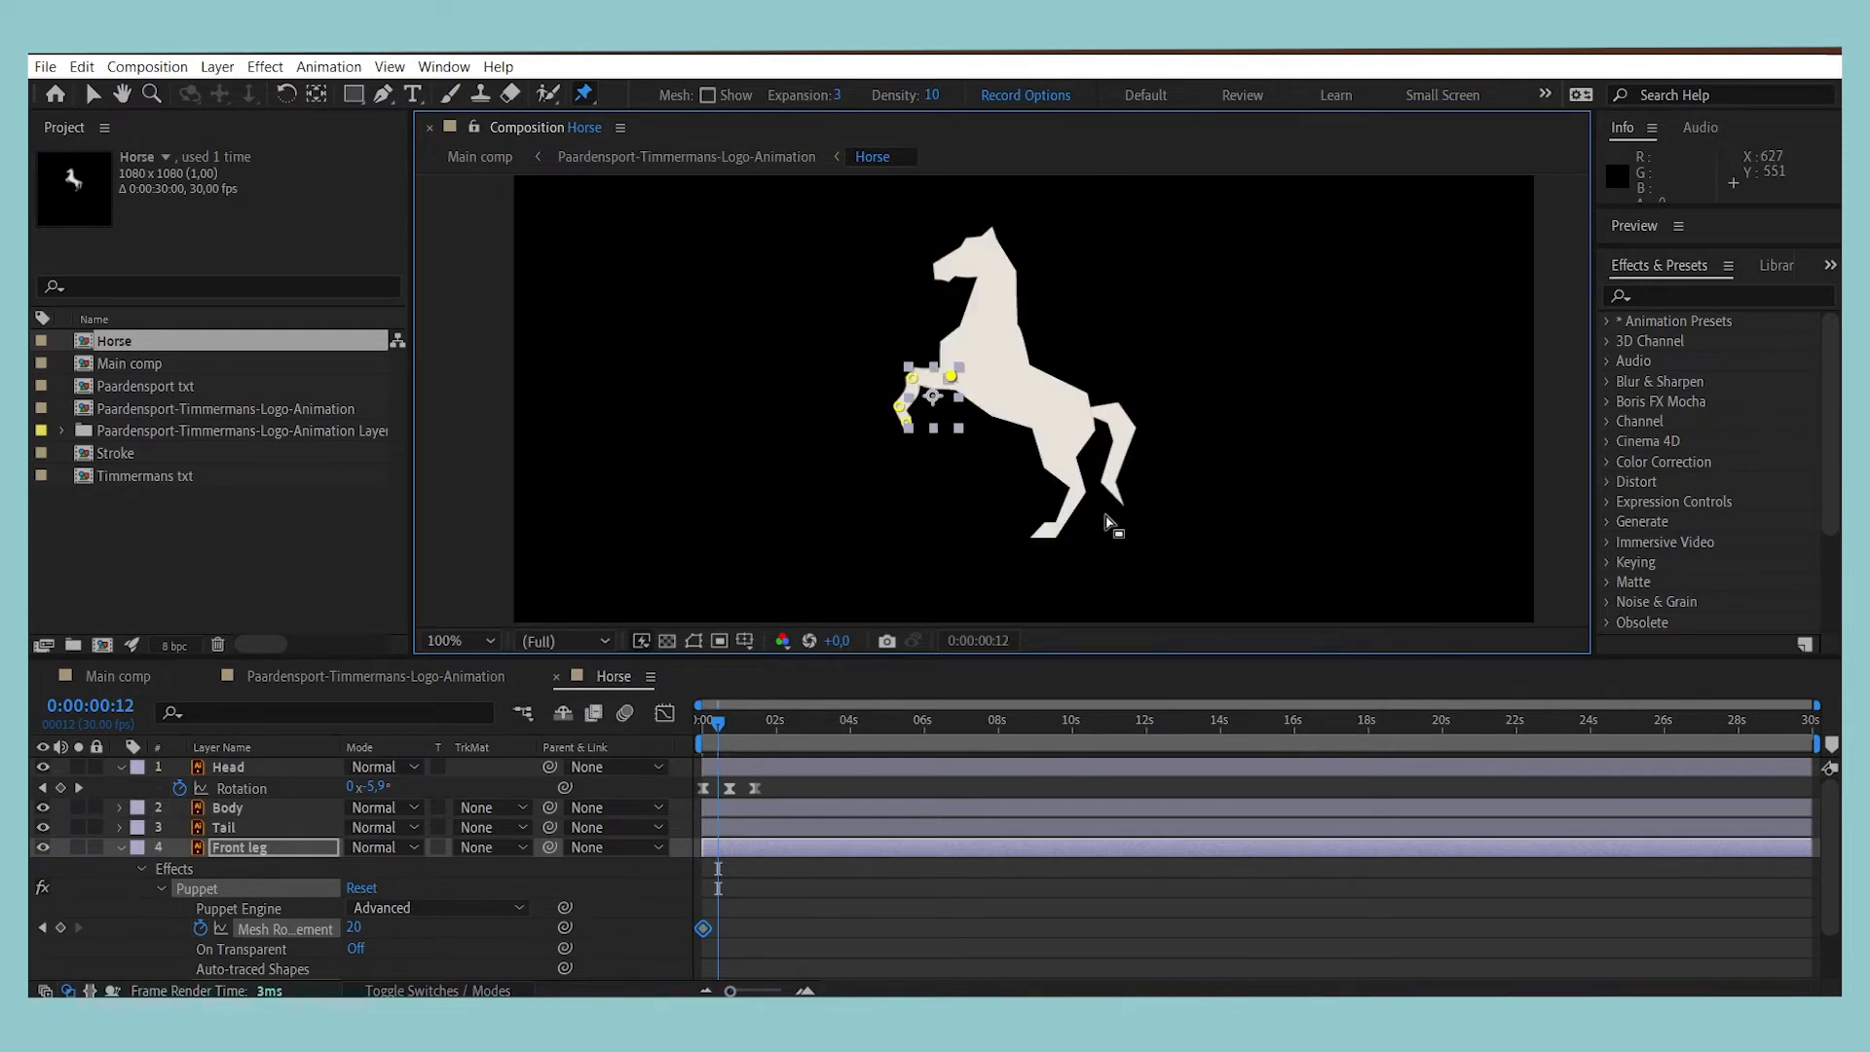
left_click_drag(721, 719, 702, 719)
key("space")
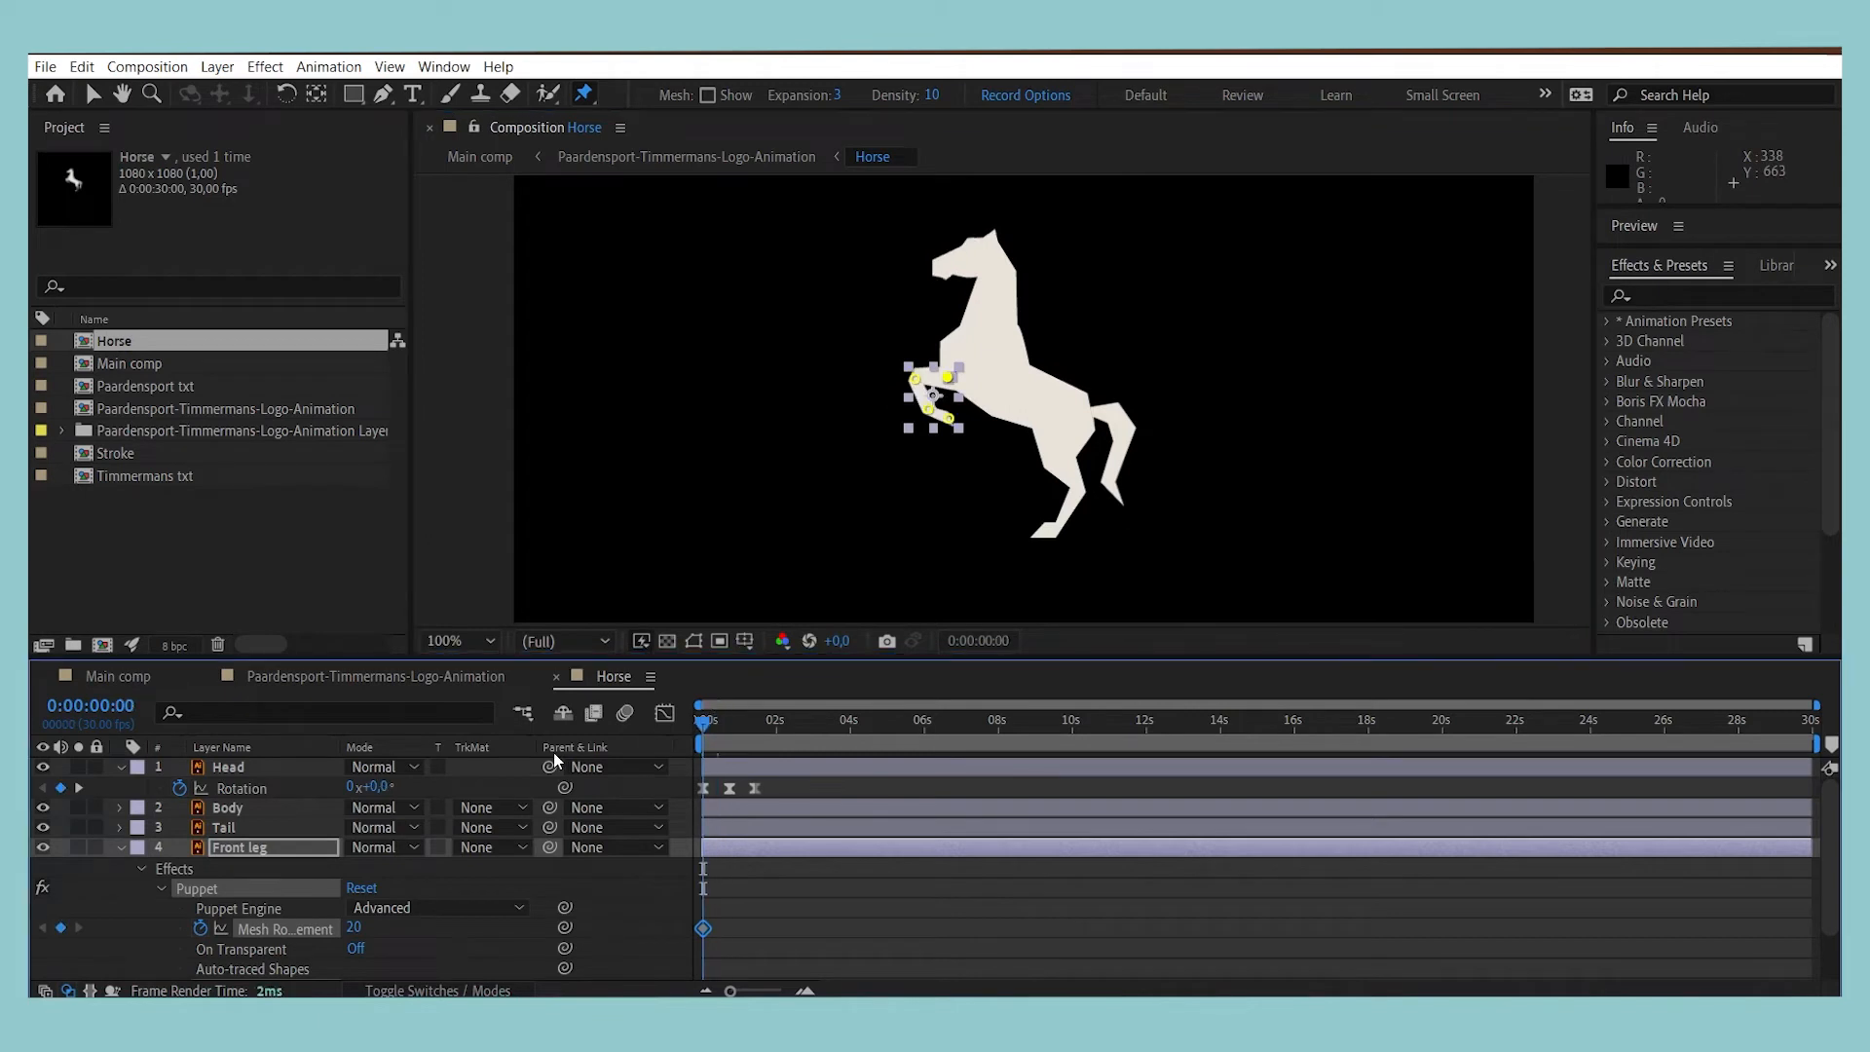
Step: Stop the preview at one second and reveal only the Front leg layer's keyframed properties
key("space")
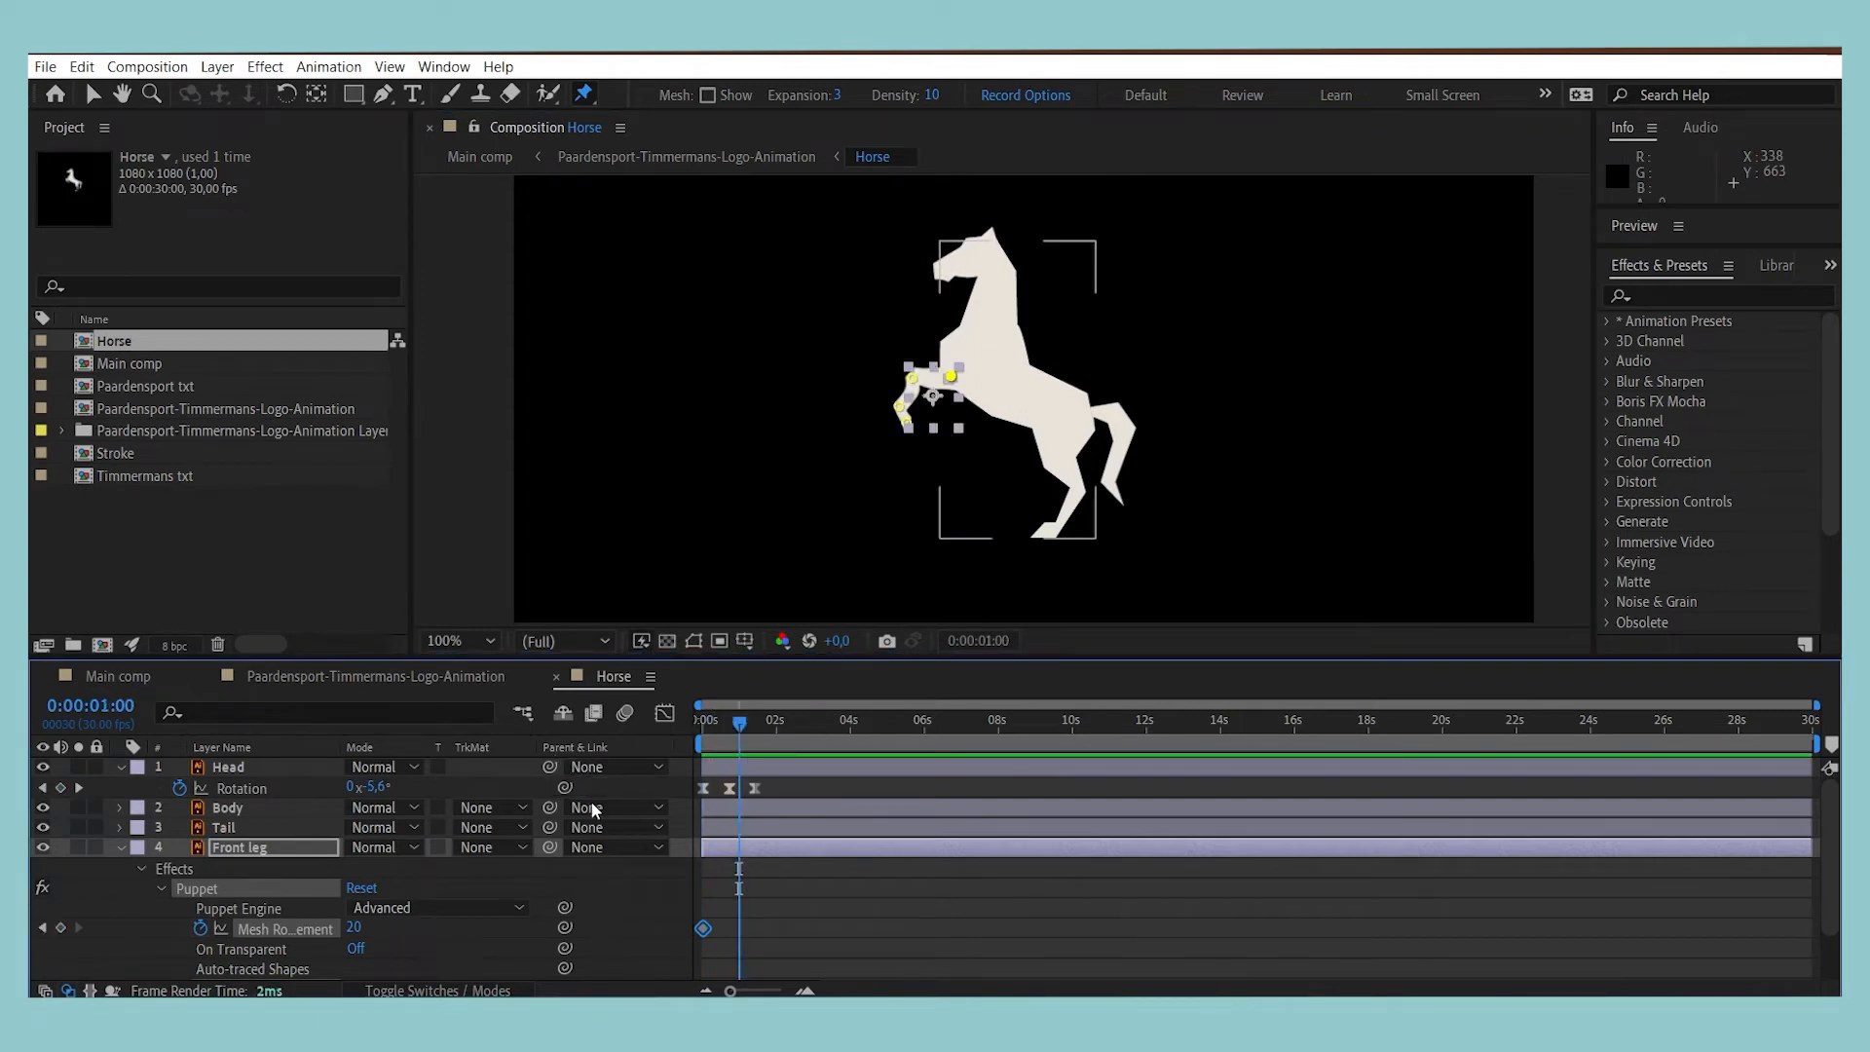
mouse_move(747, 729)
left_mouse_down()
mouse_move(703, 728)
mouse_move(761, 729)
left_mouse_up()
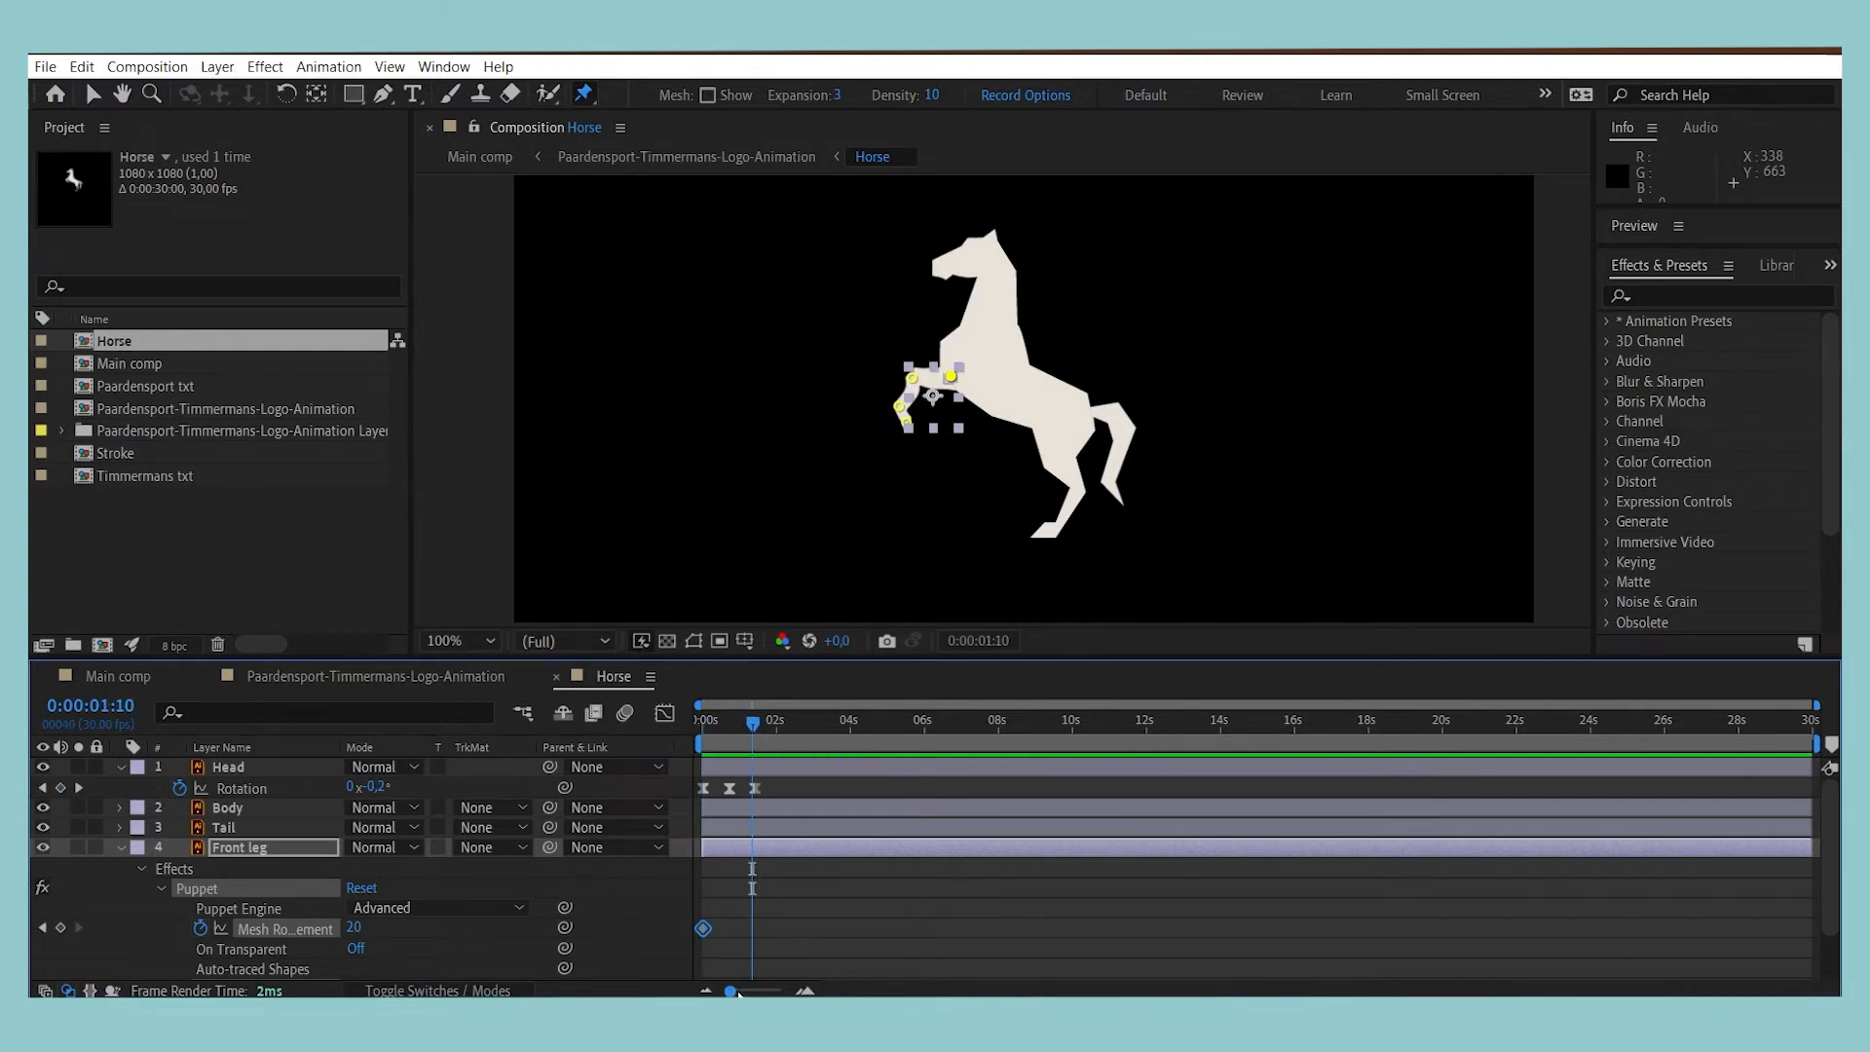
left_click(260, 849)
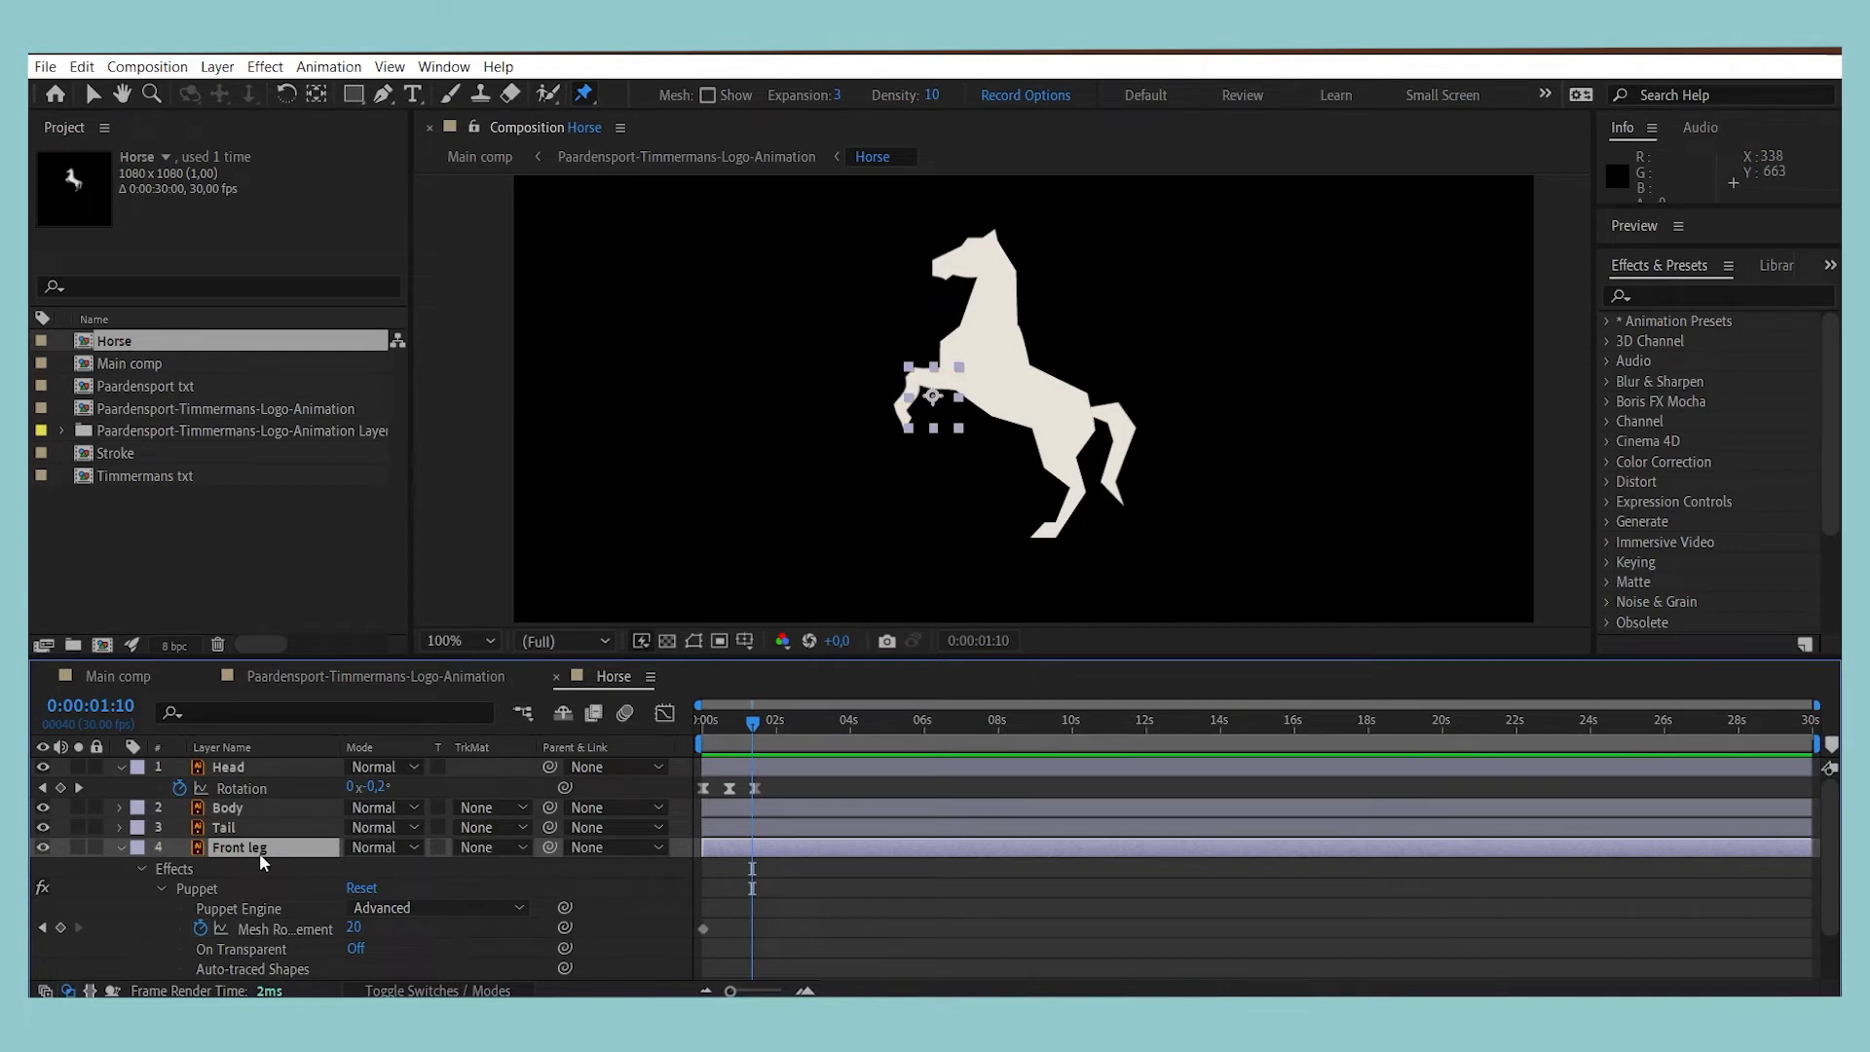
key("u")
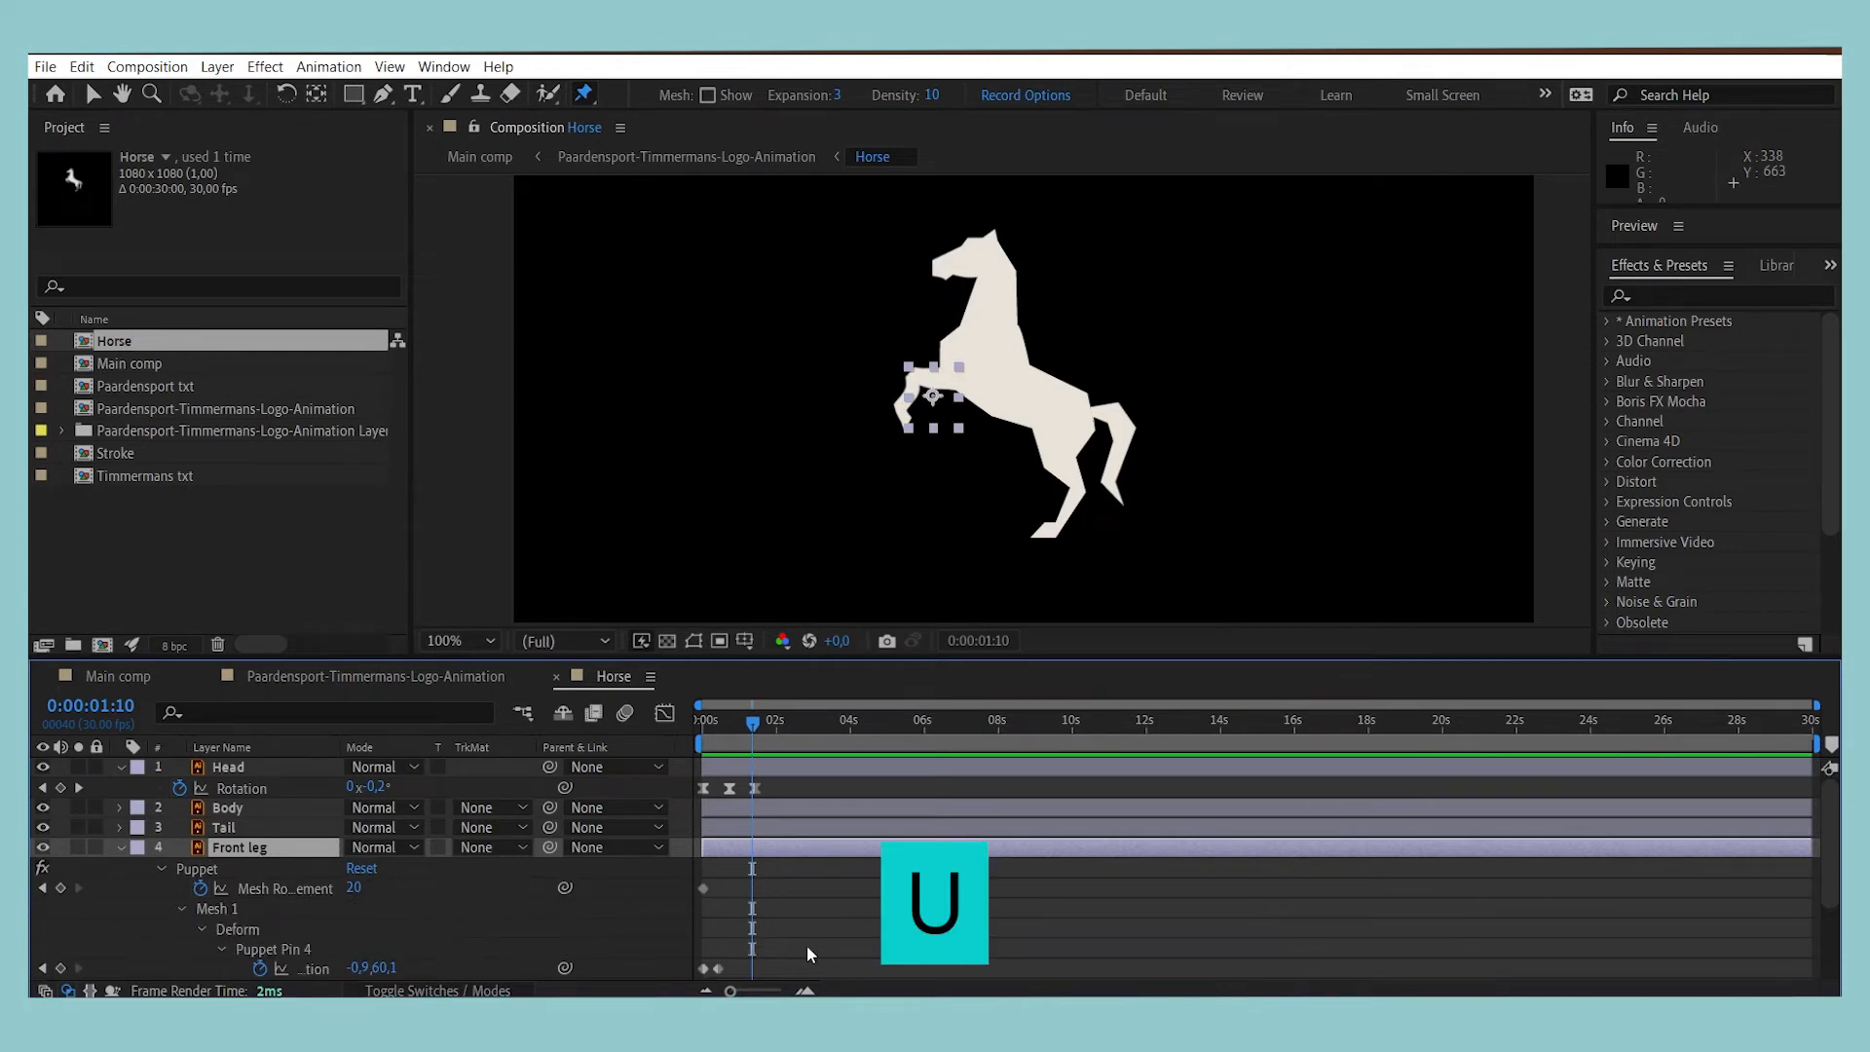
scroll(1839, 908, "down", 5)
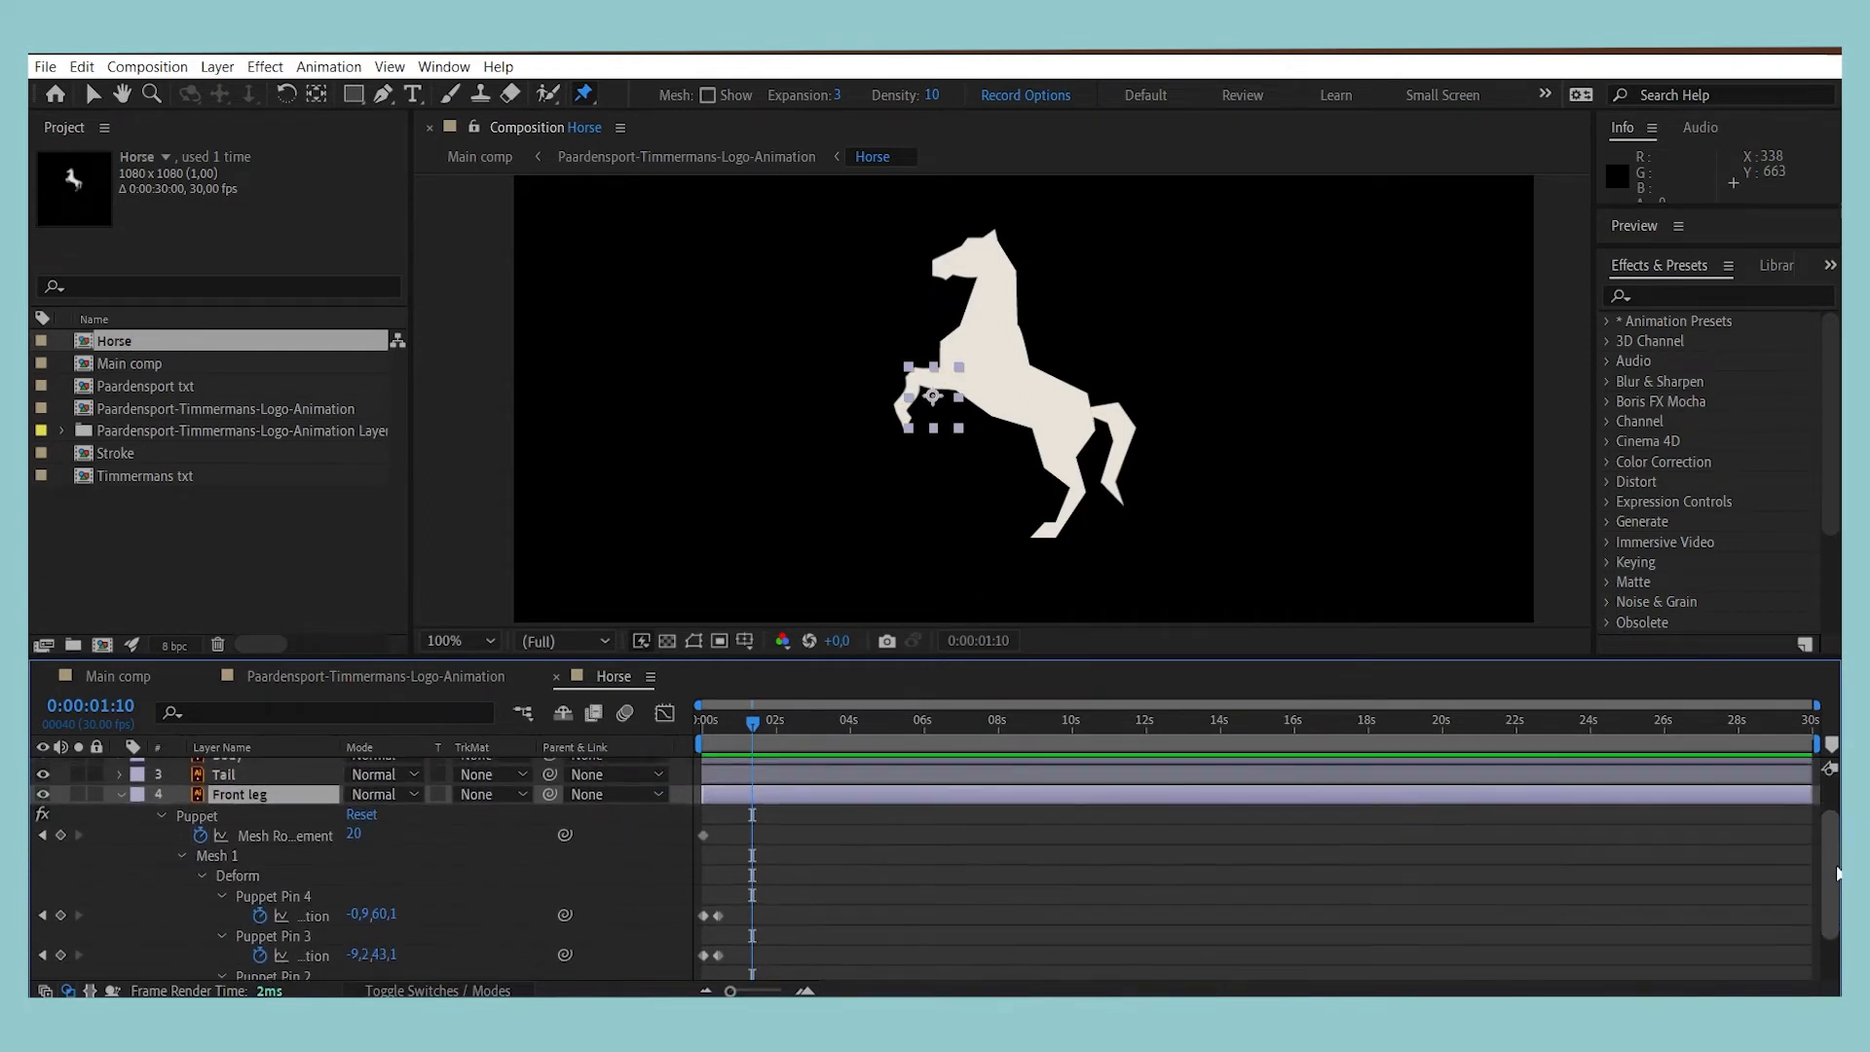
Step: At 0:00:00:13, move the hoof pin to about 12.6, 59.4 and the ankle pin to about -3.9, 42.9, then preview
key("j")
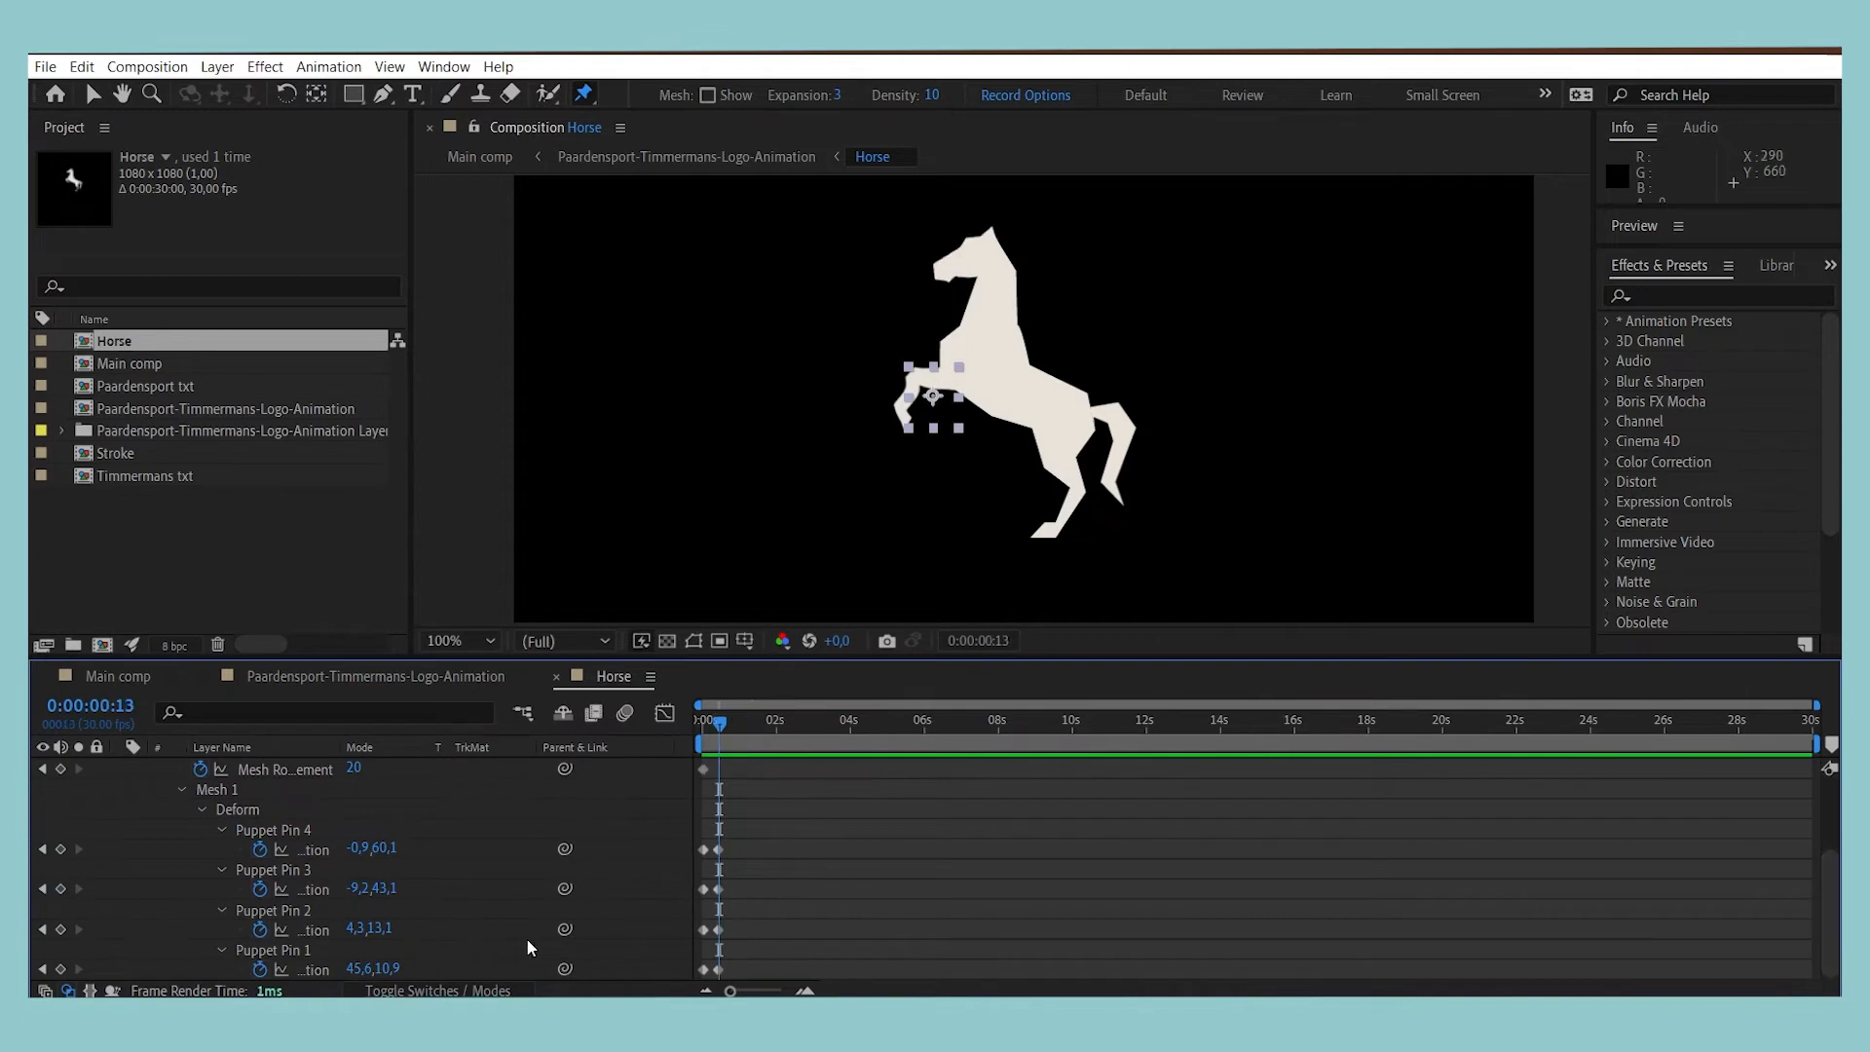
scroll(1003, 398, "up", 4)
left_click_drag(624, 495, 675, 493)
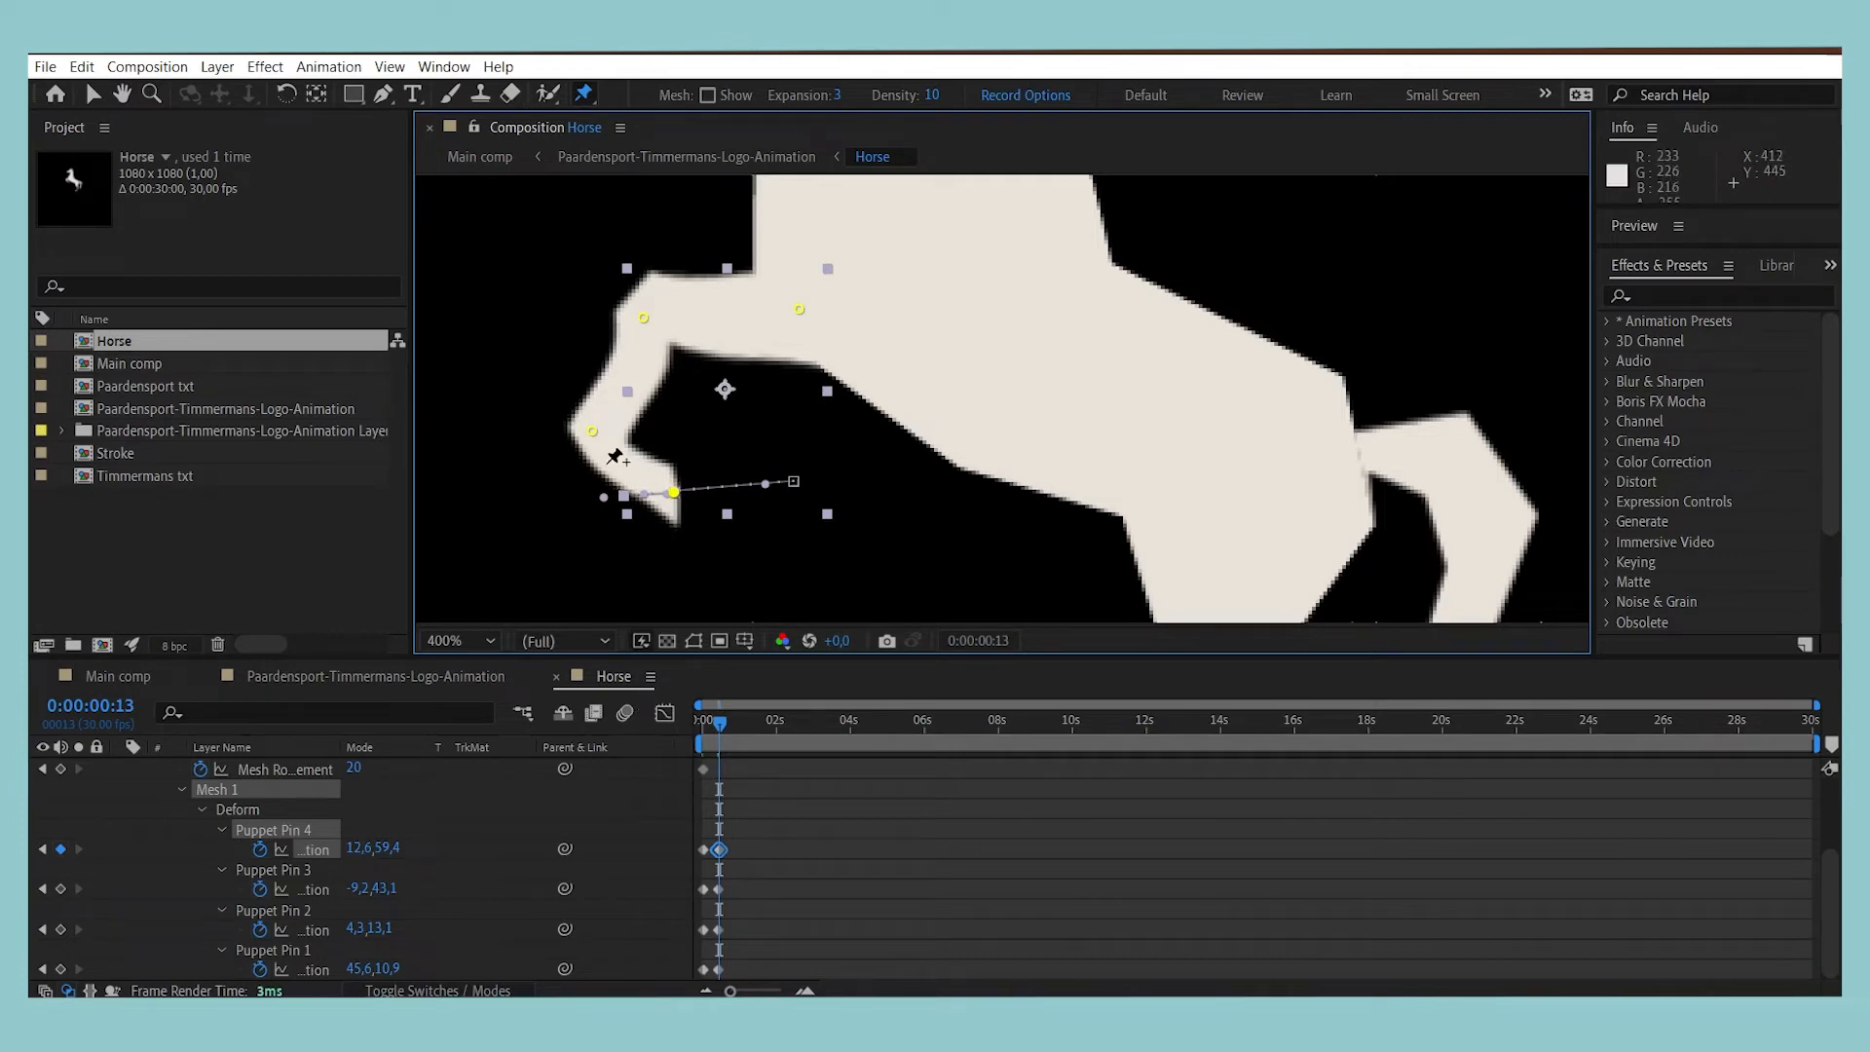
left_click_drag(592, 430, 619, 436)
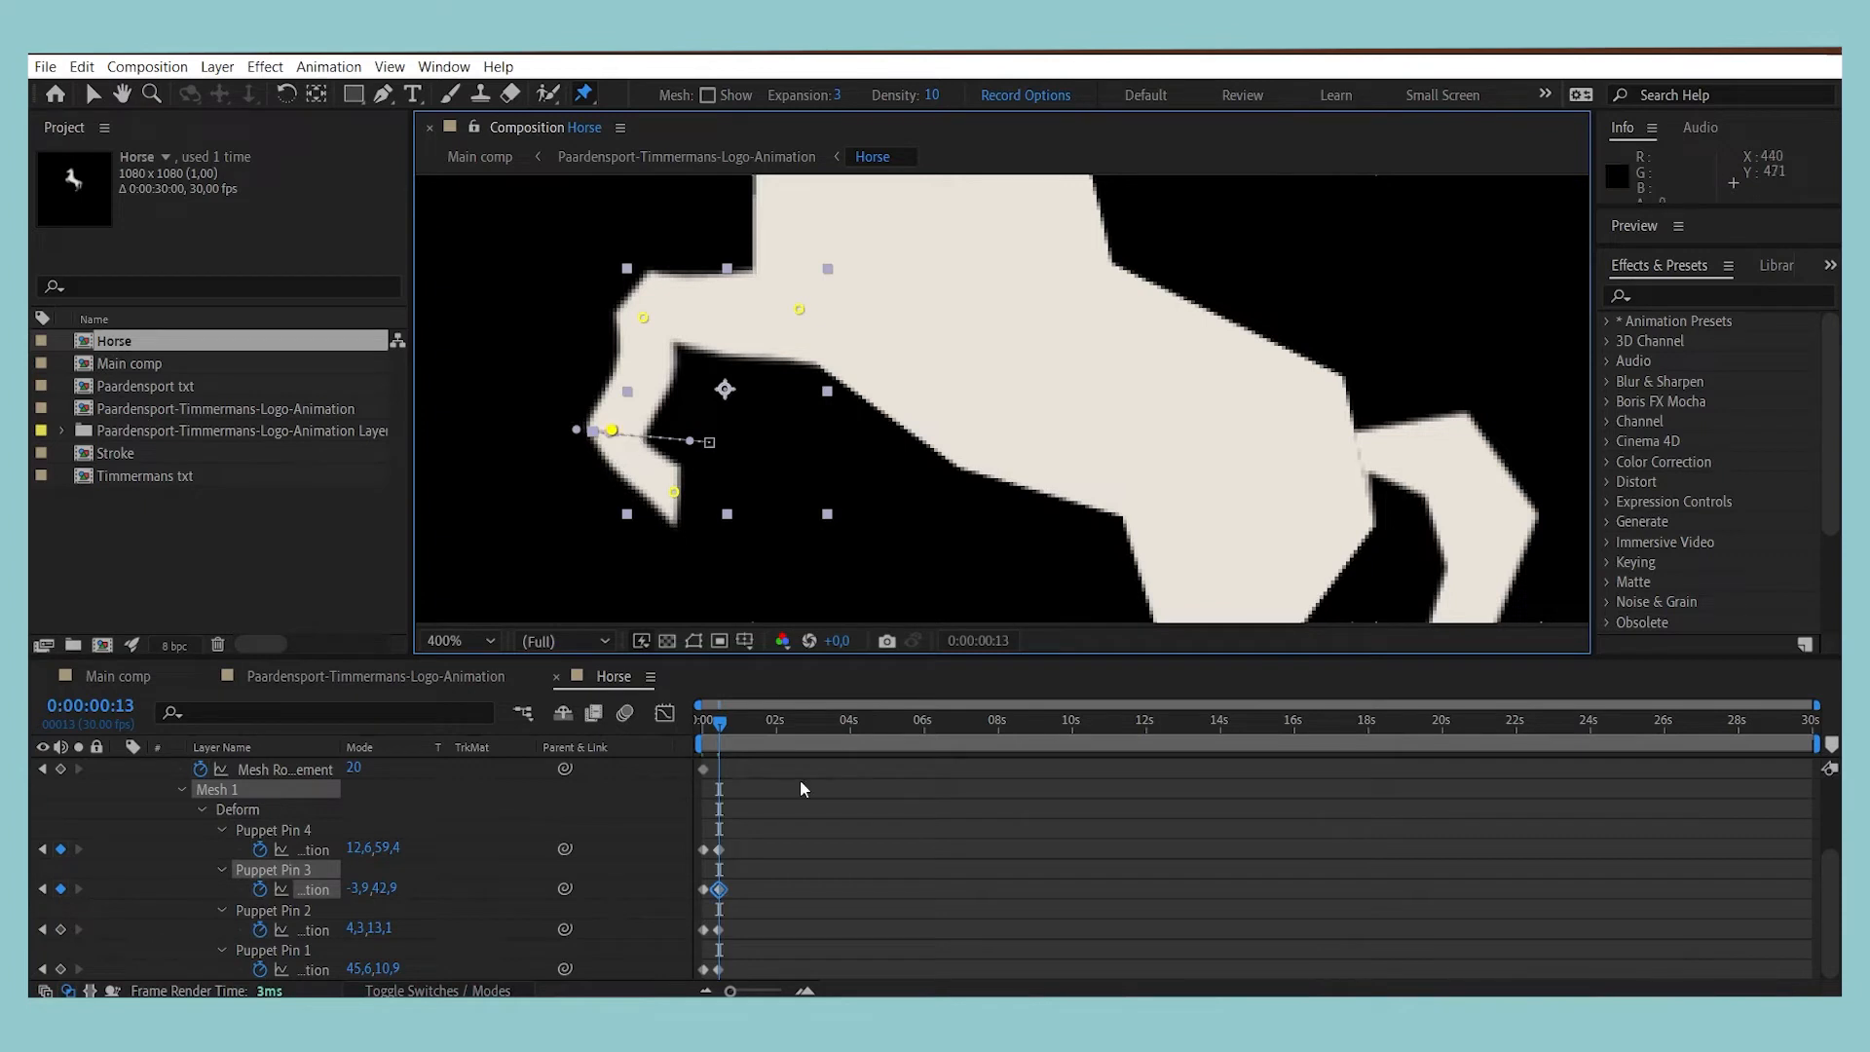
key("space")
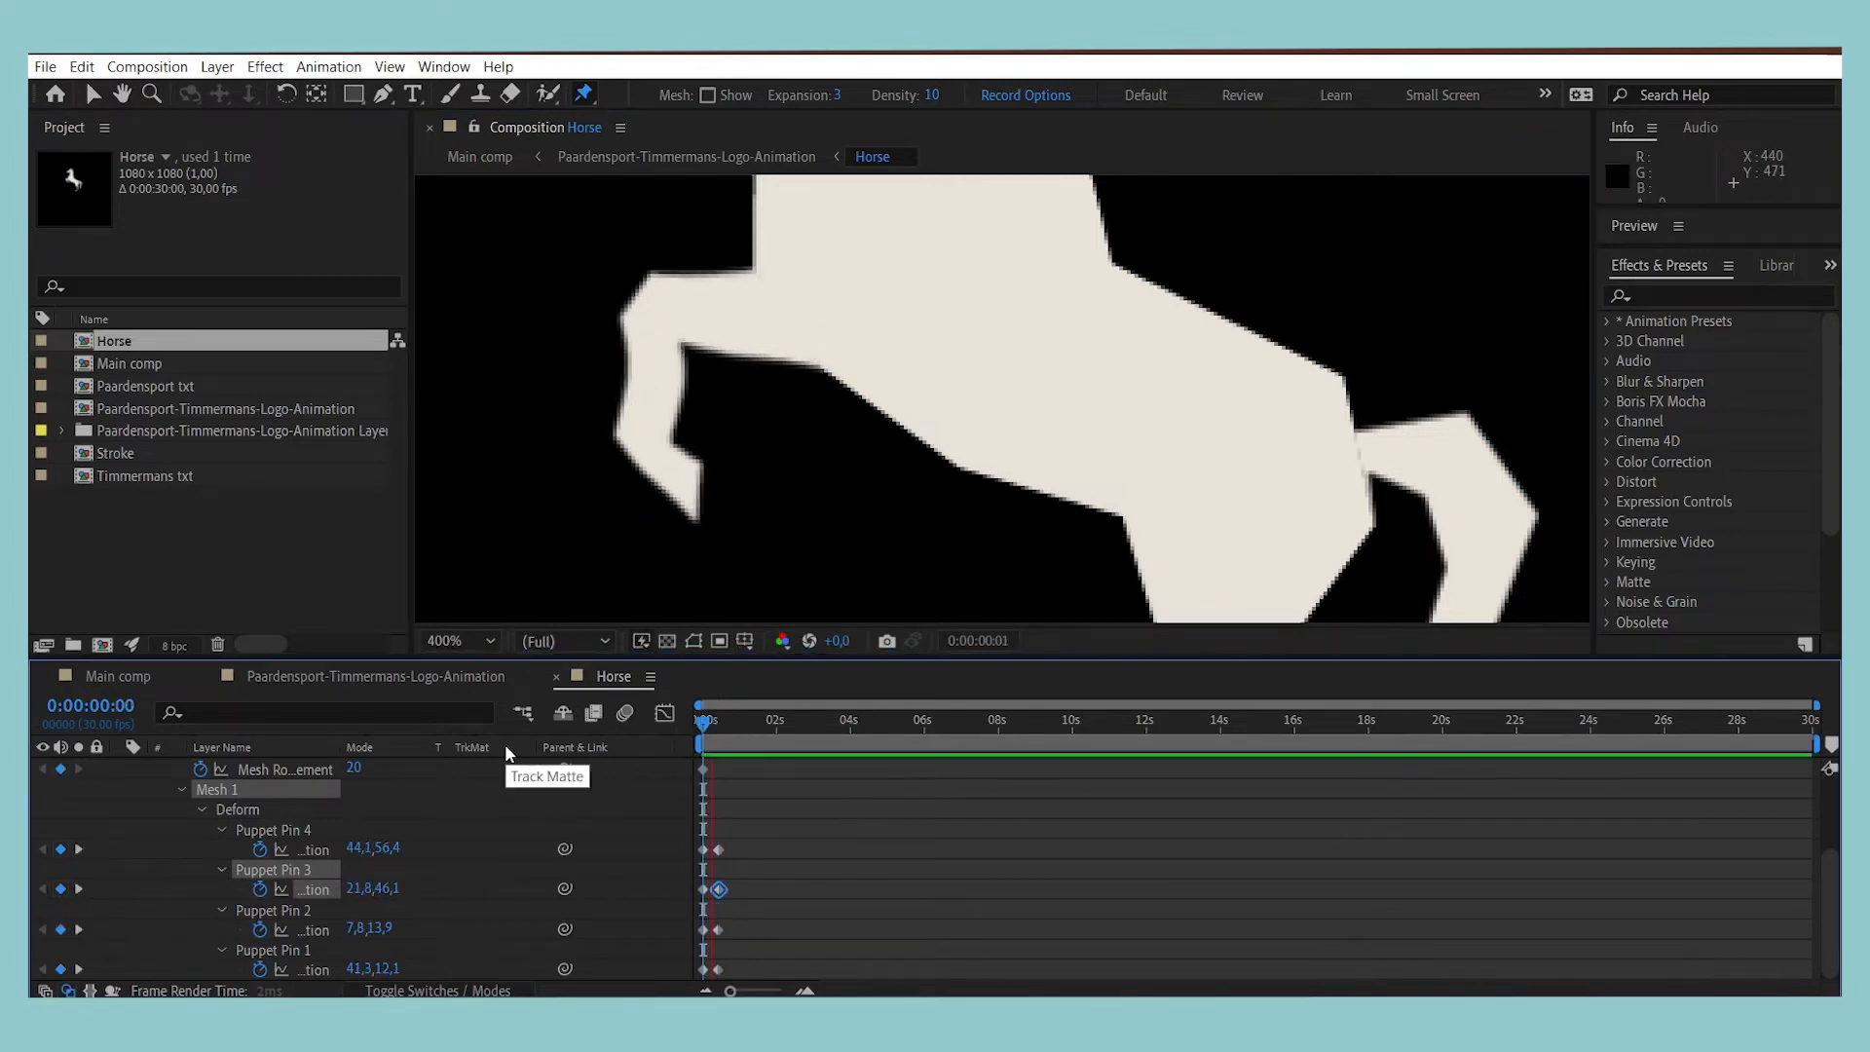
key("space")
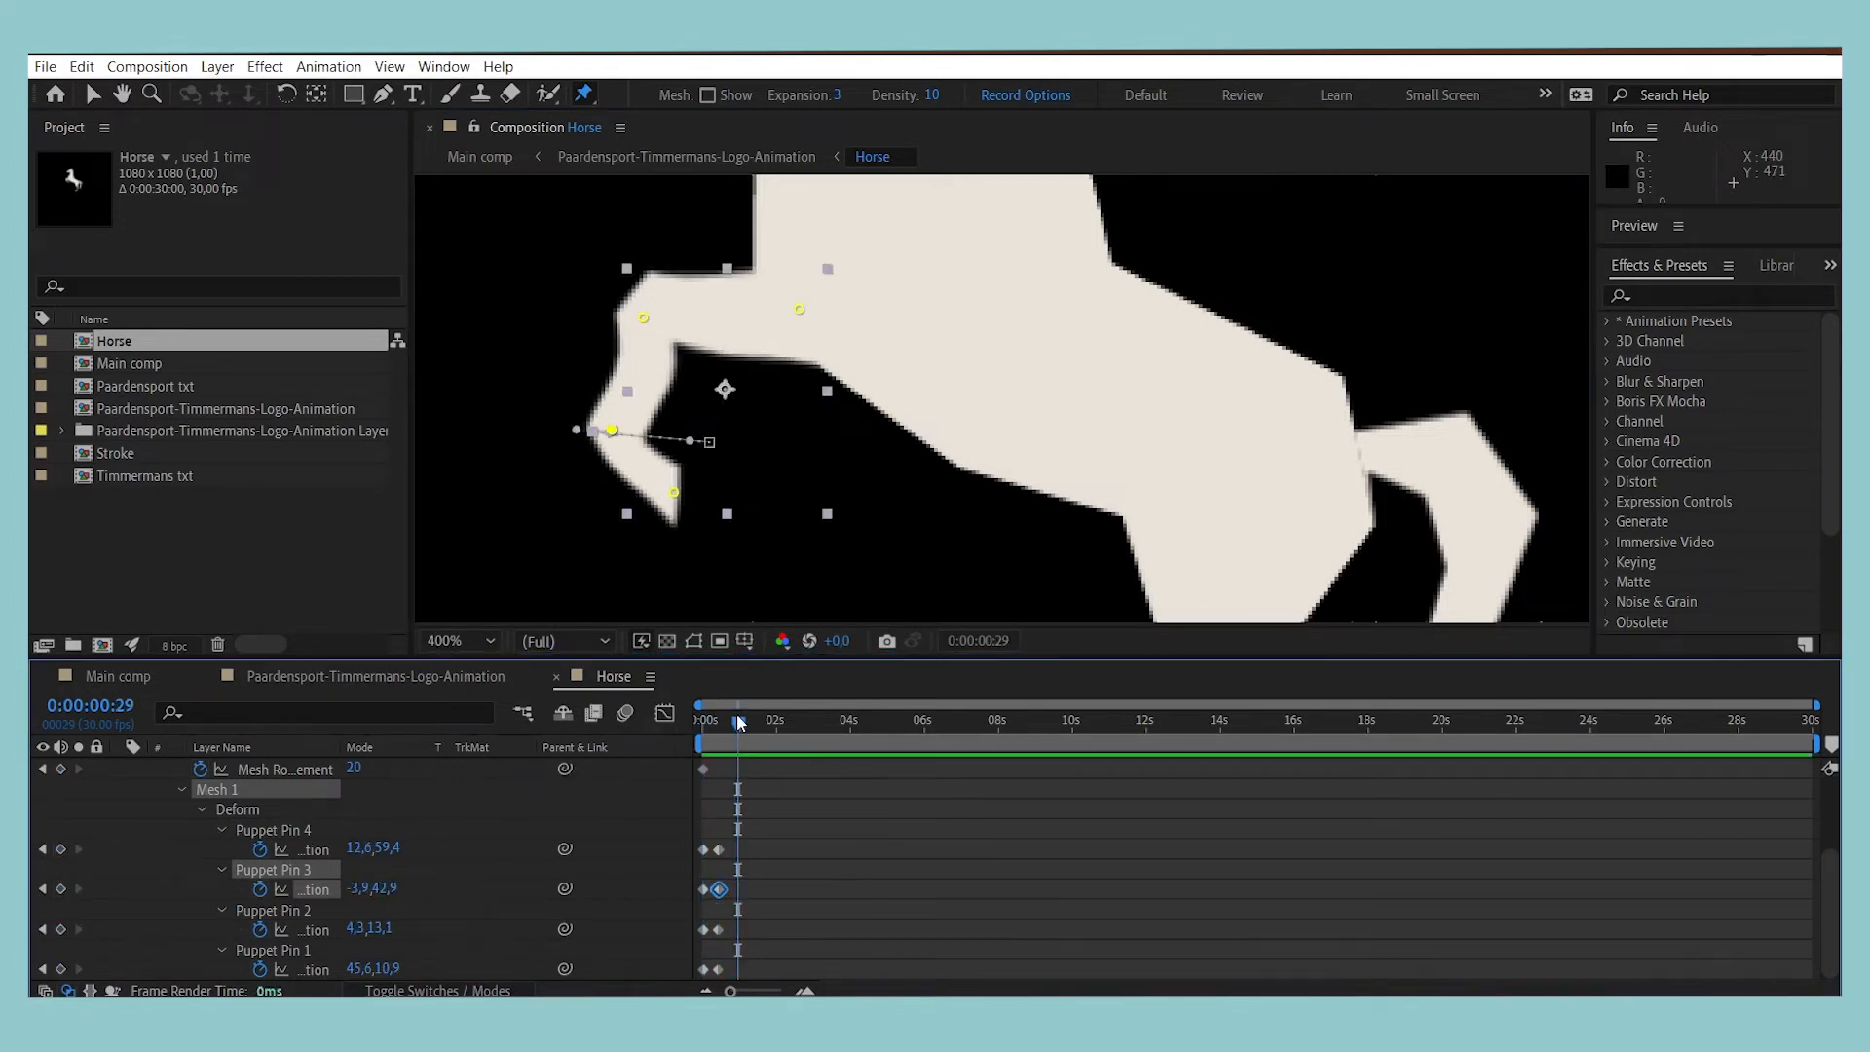
Step: Copy the four Puppet pins' position keyframes from 0:00:00:00 to 0:00:00:22 and preview the leg returning to its starting pose
left_click_drag(703, 826, 705, 989)
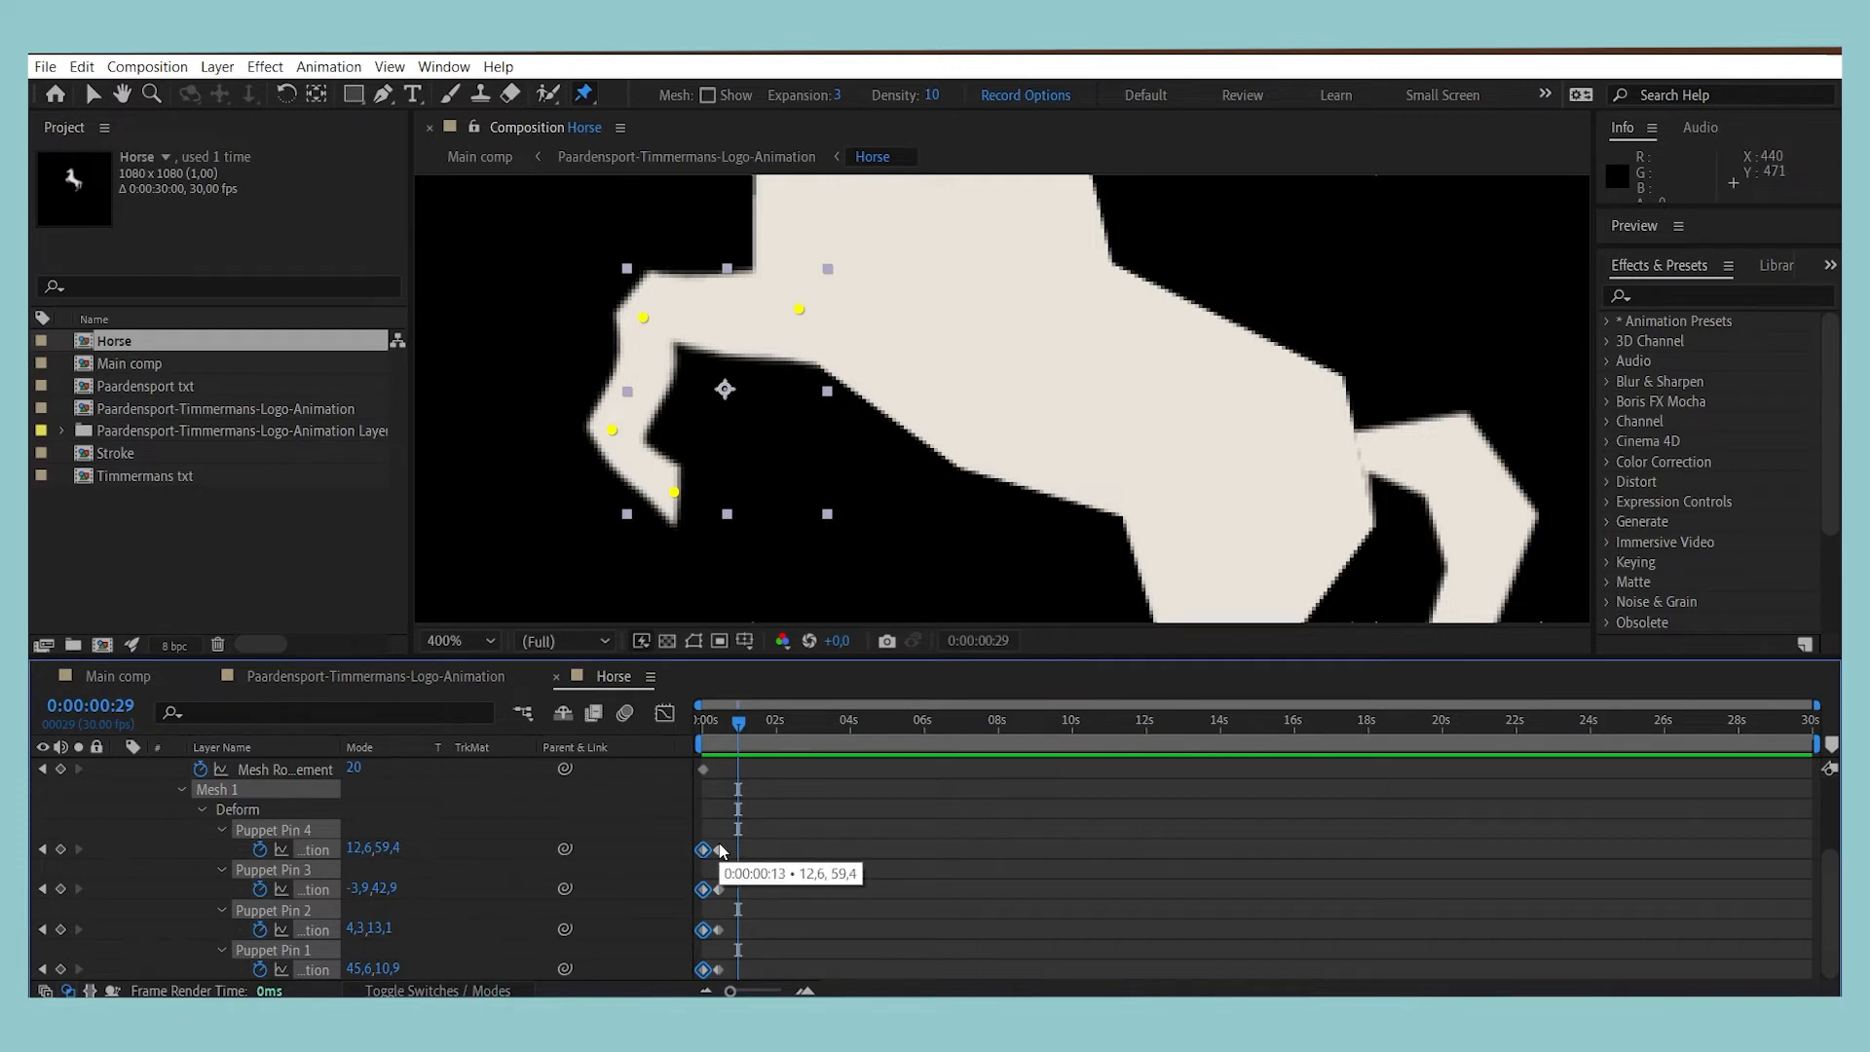
key("ctrl+c")
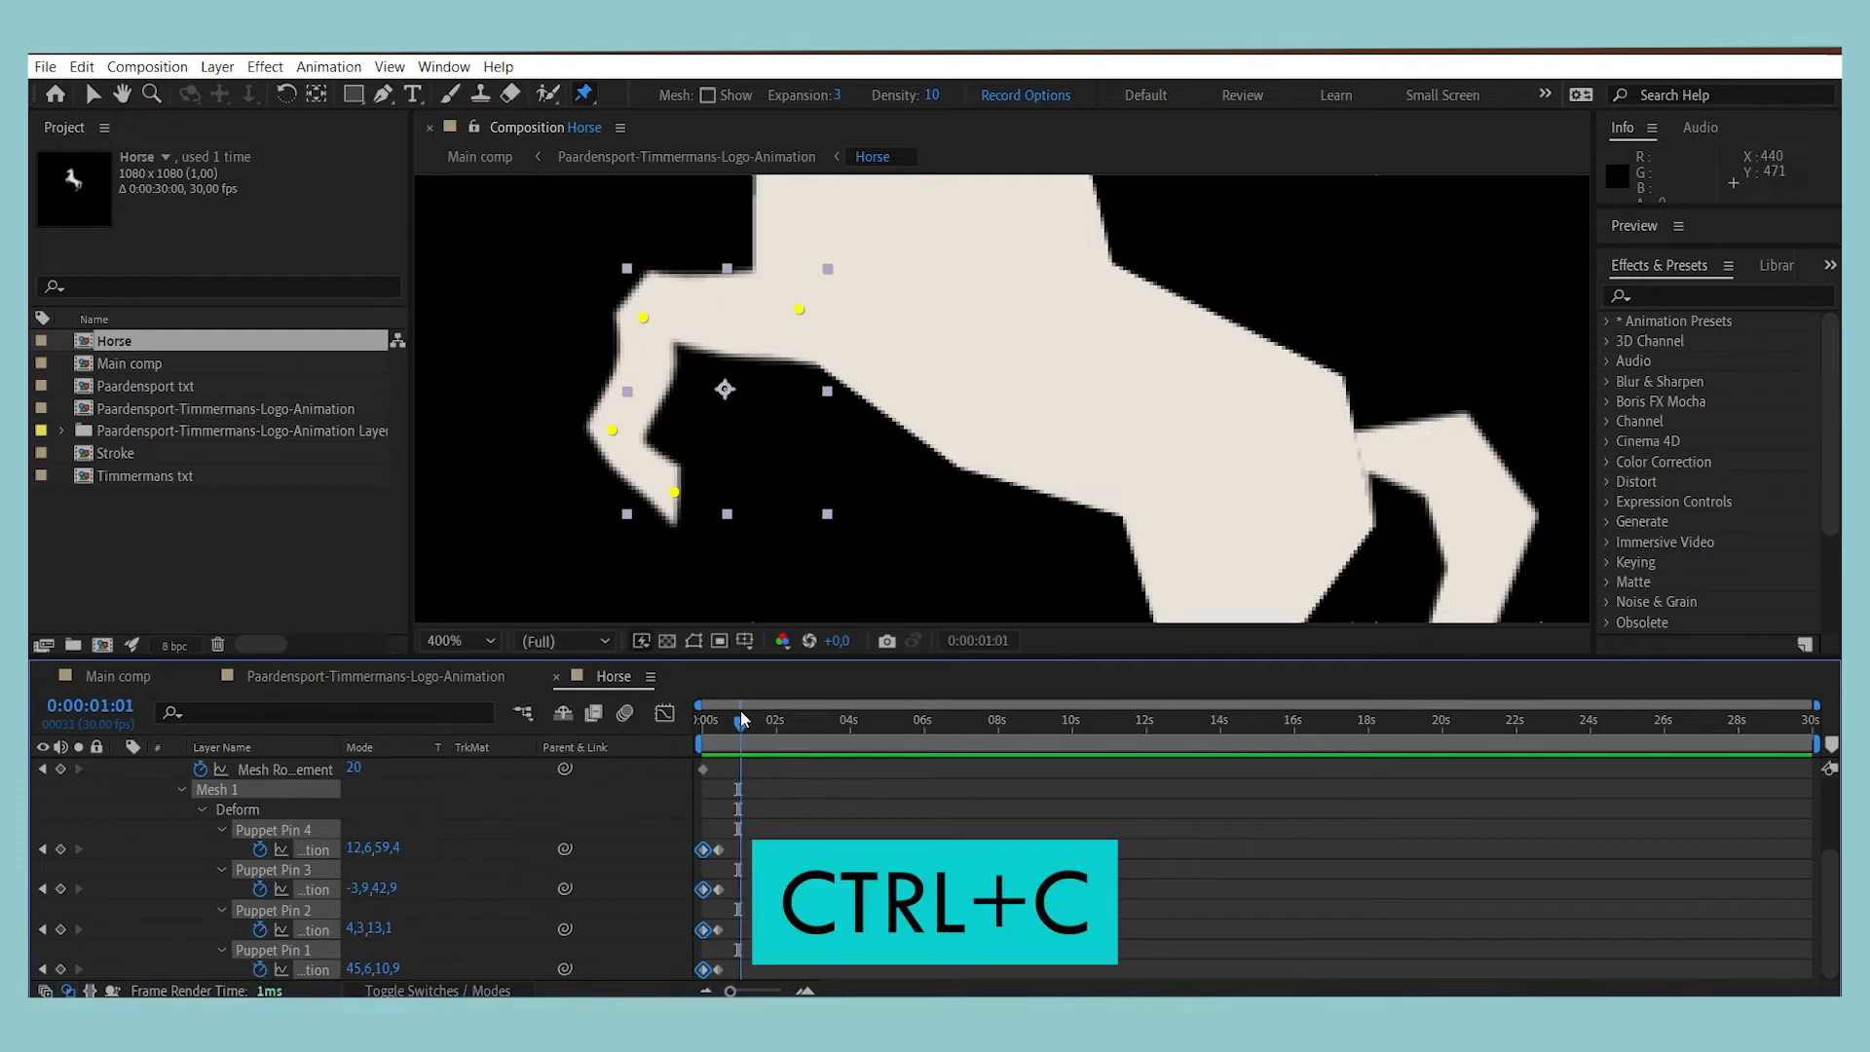
left_click_drag(739, 719, 732, 720)
left_click(731, 716)
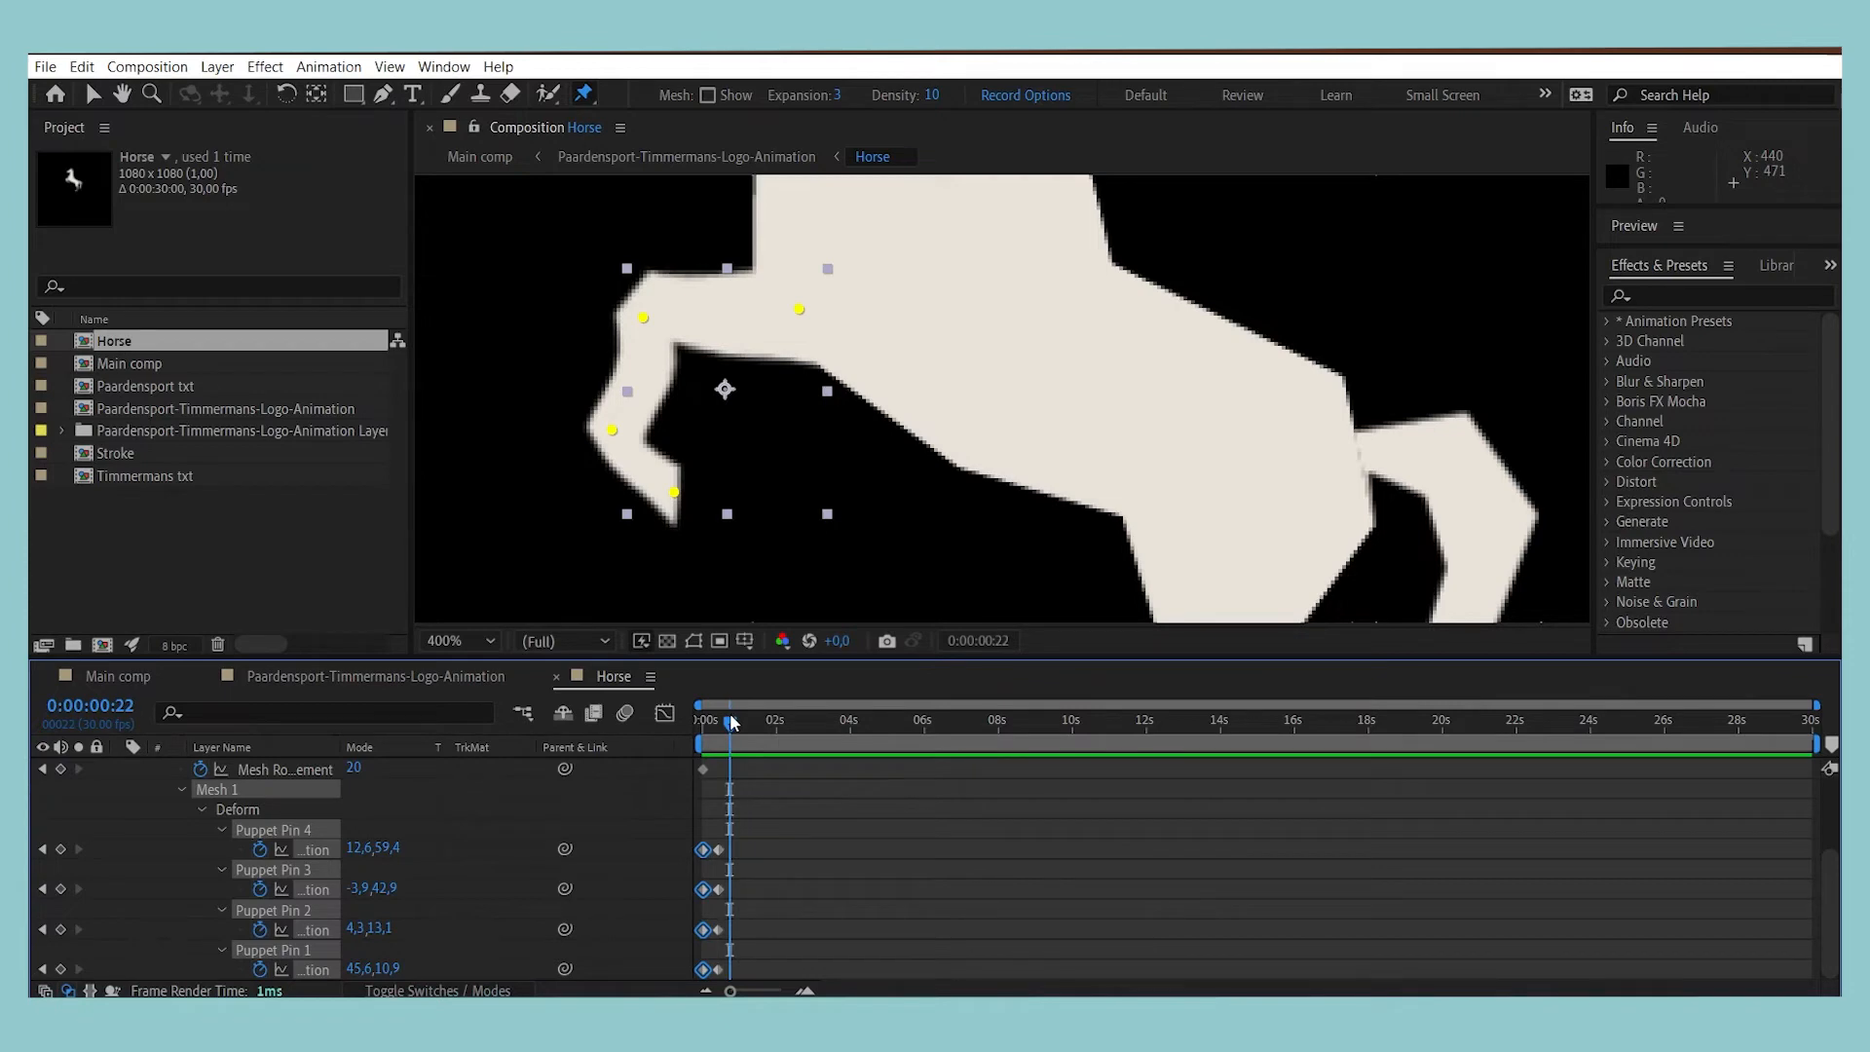
key("ctrl+v")
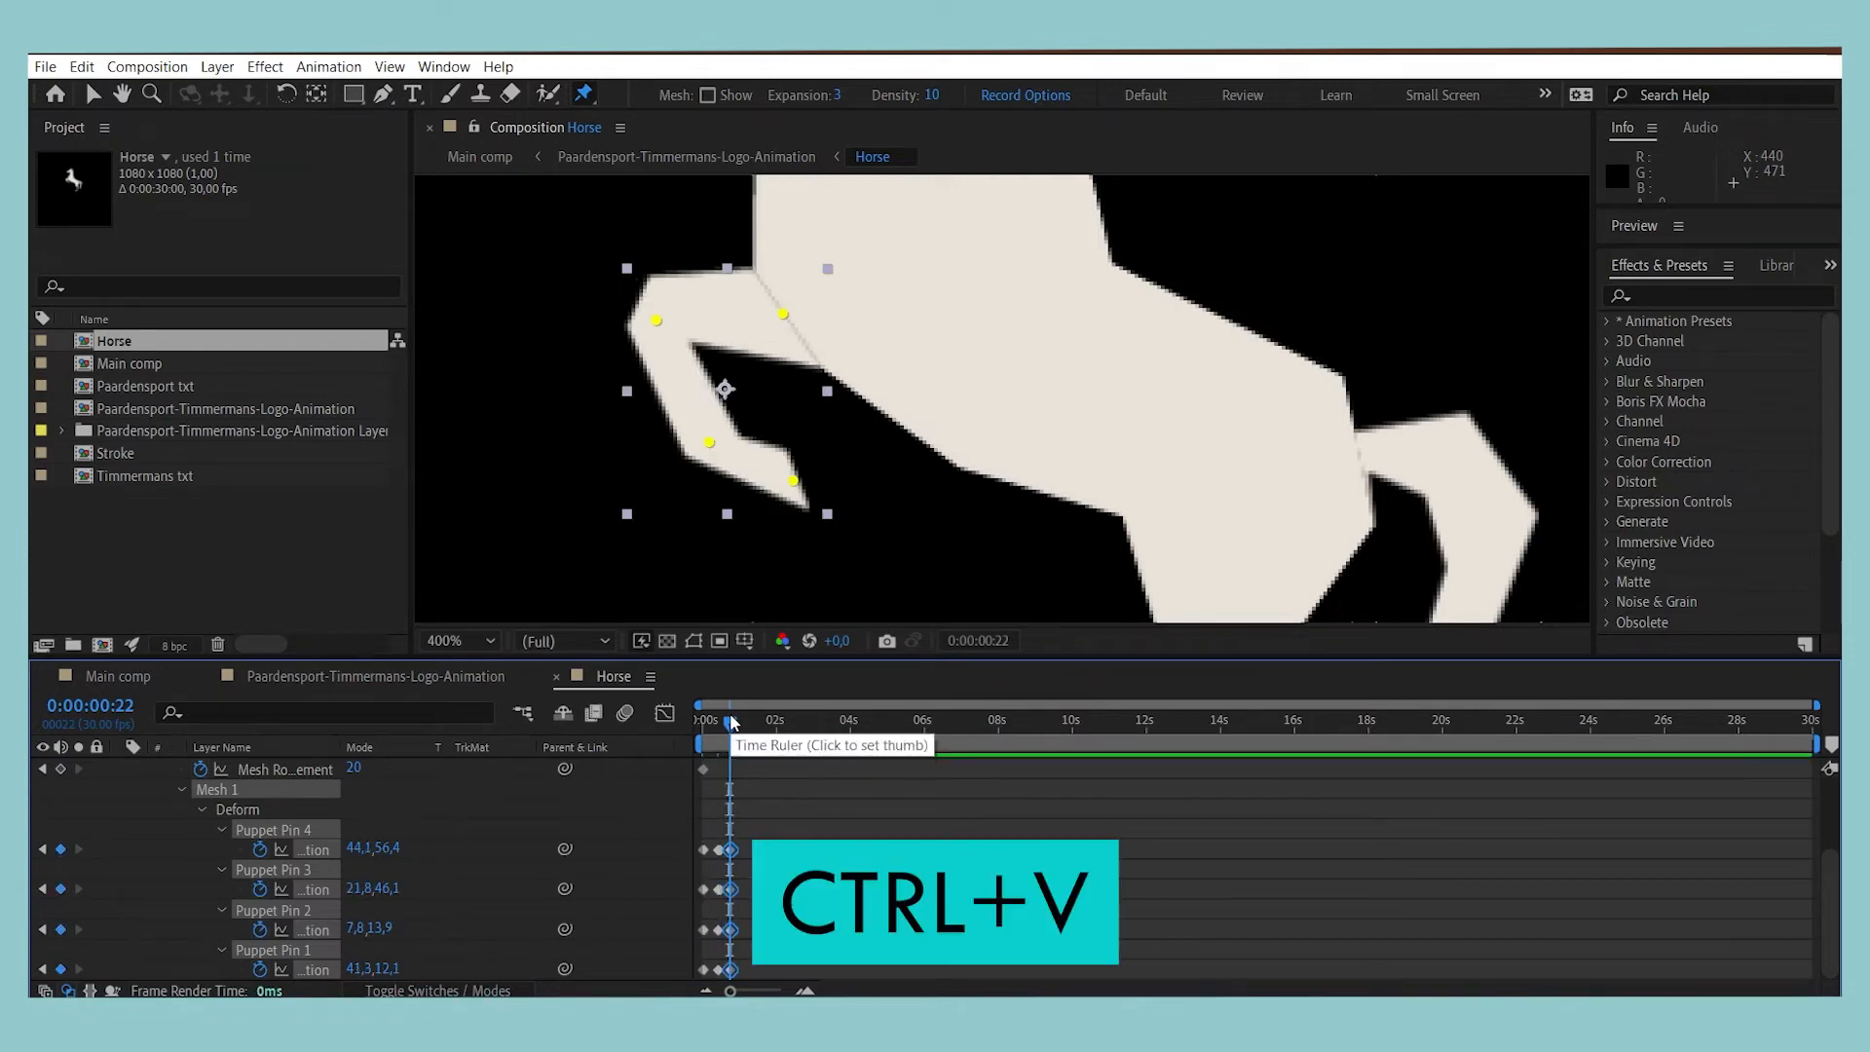
key("space")
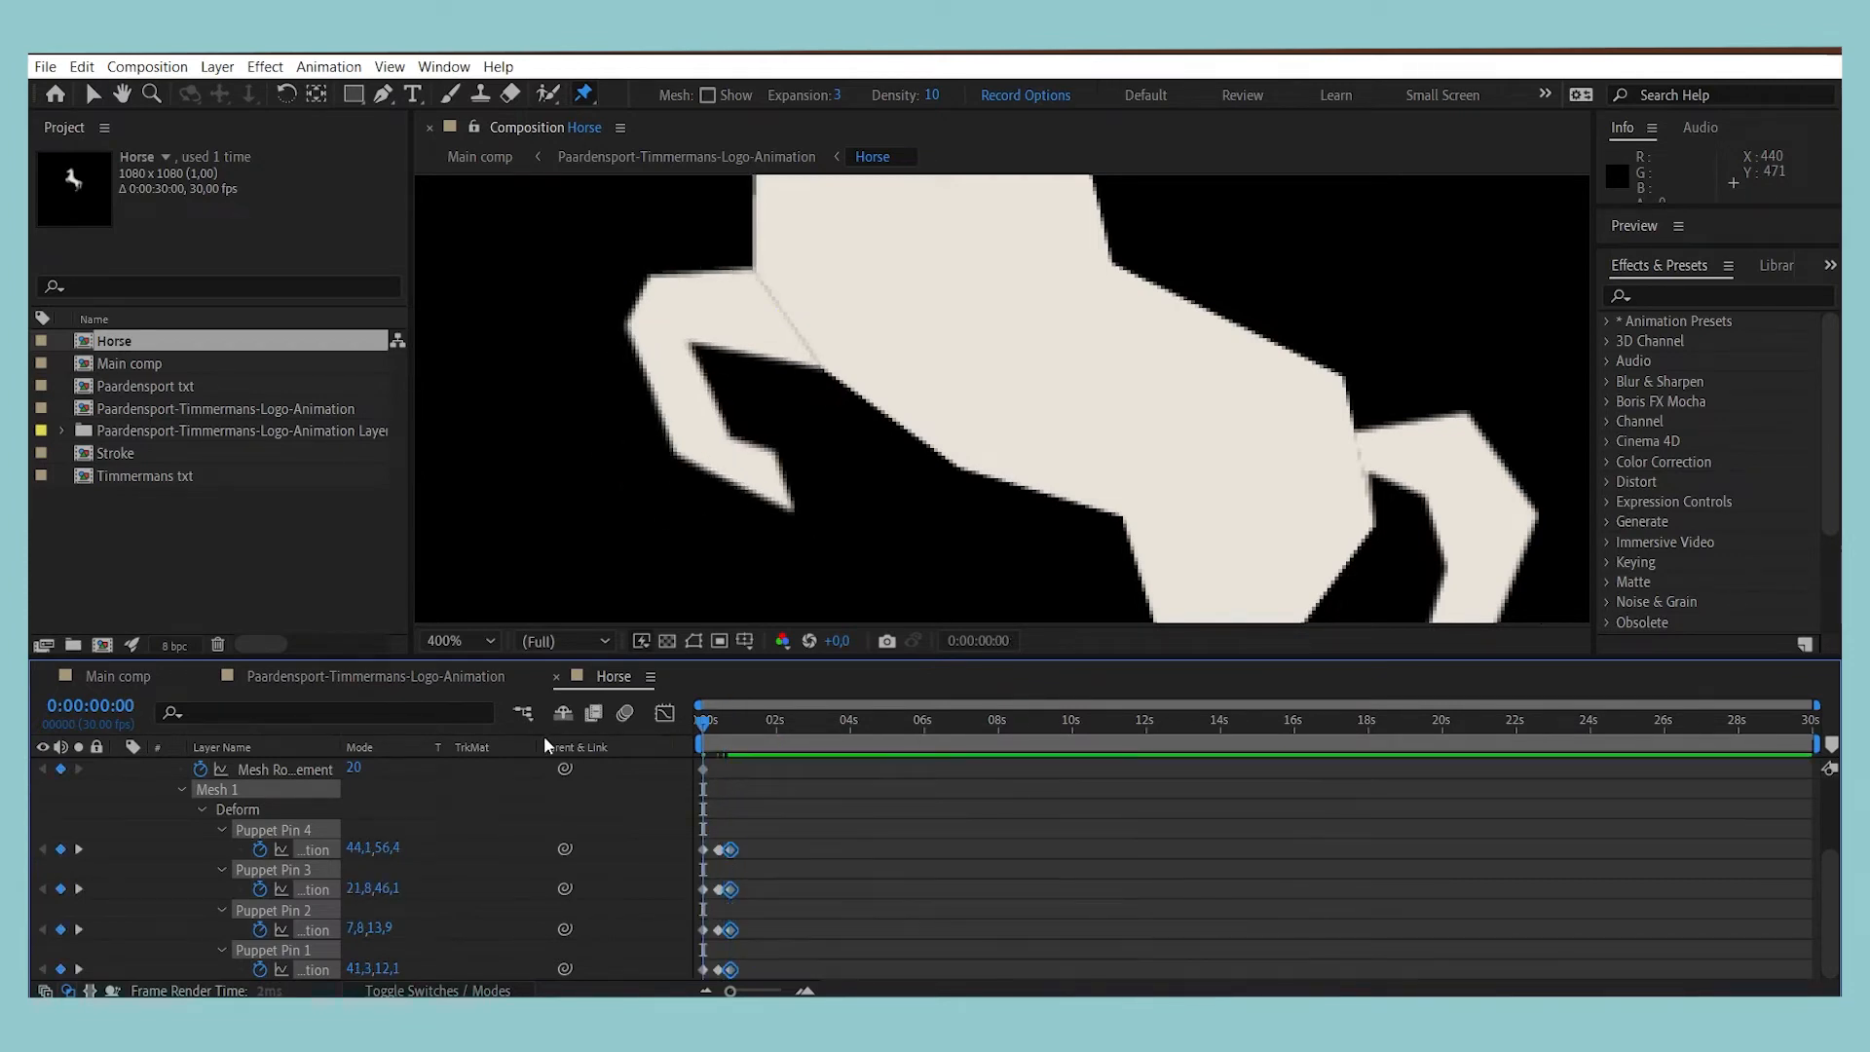
key("space")
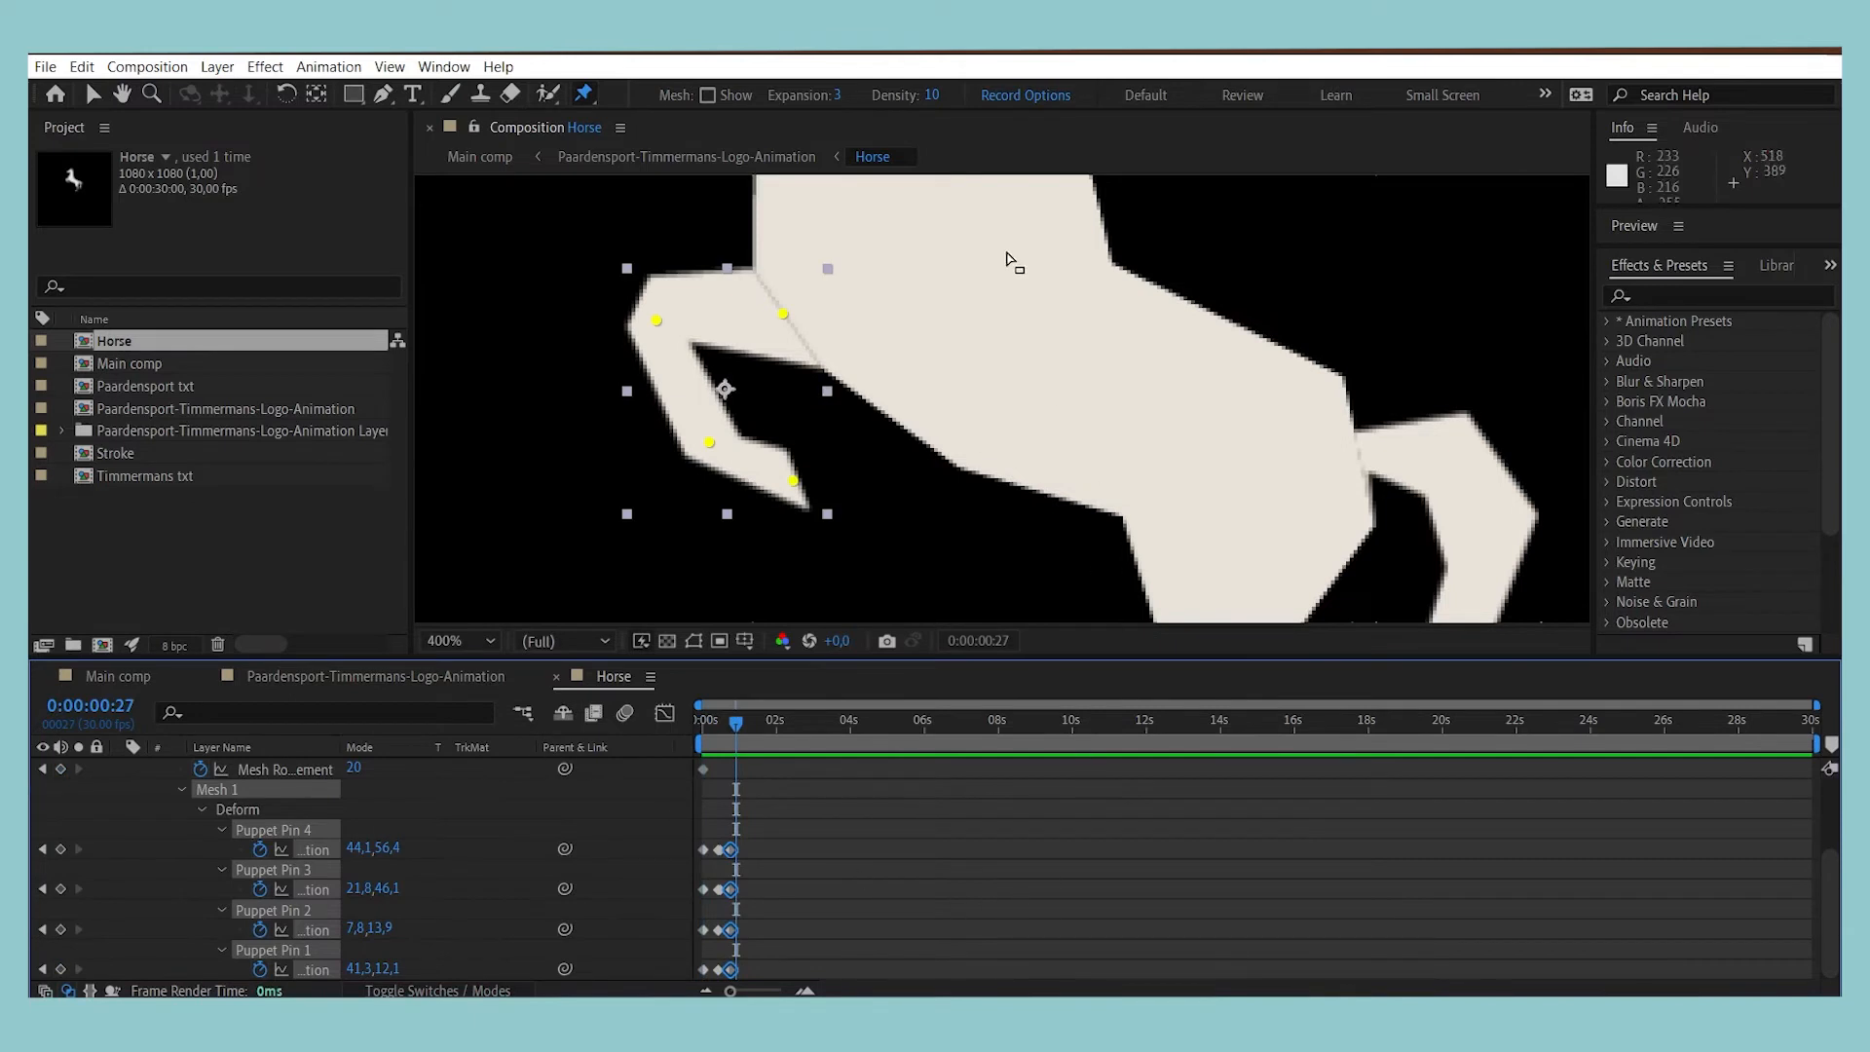
scroll(1010, 259, "down", 3)
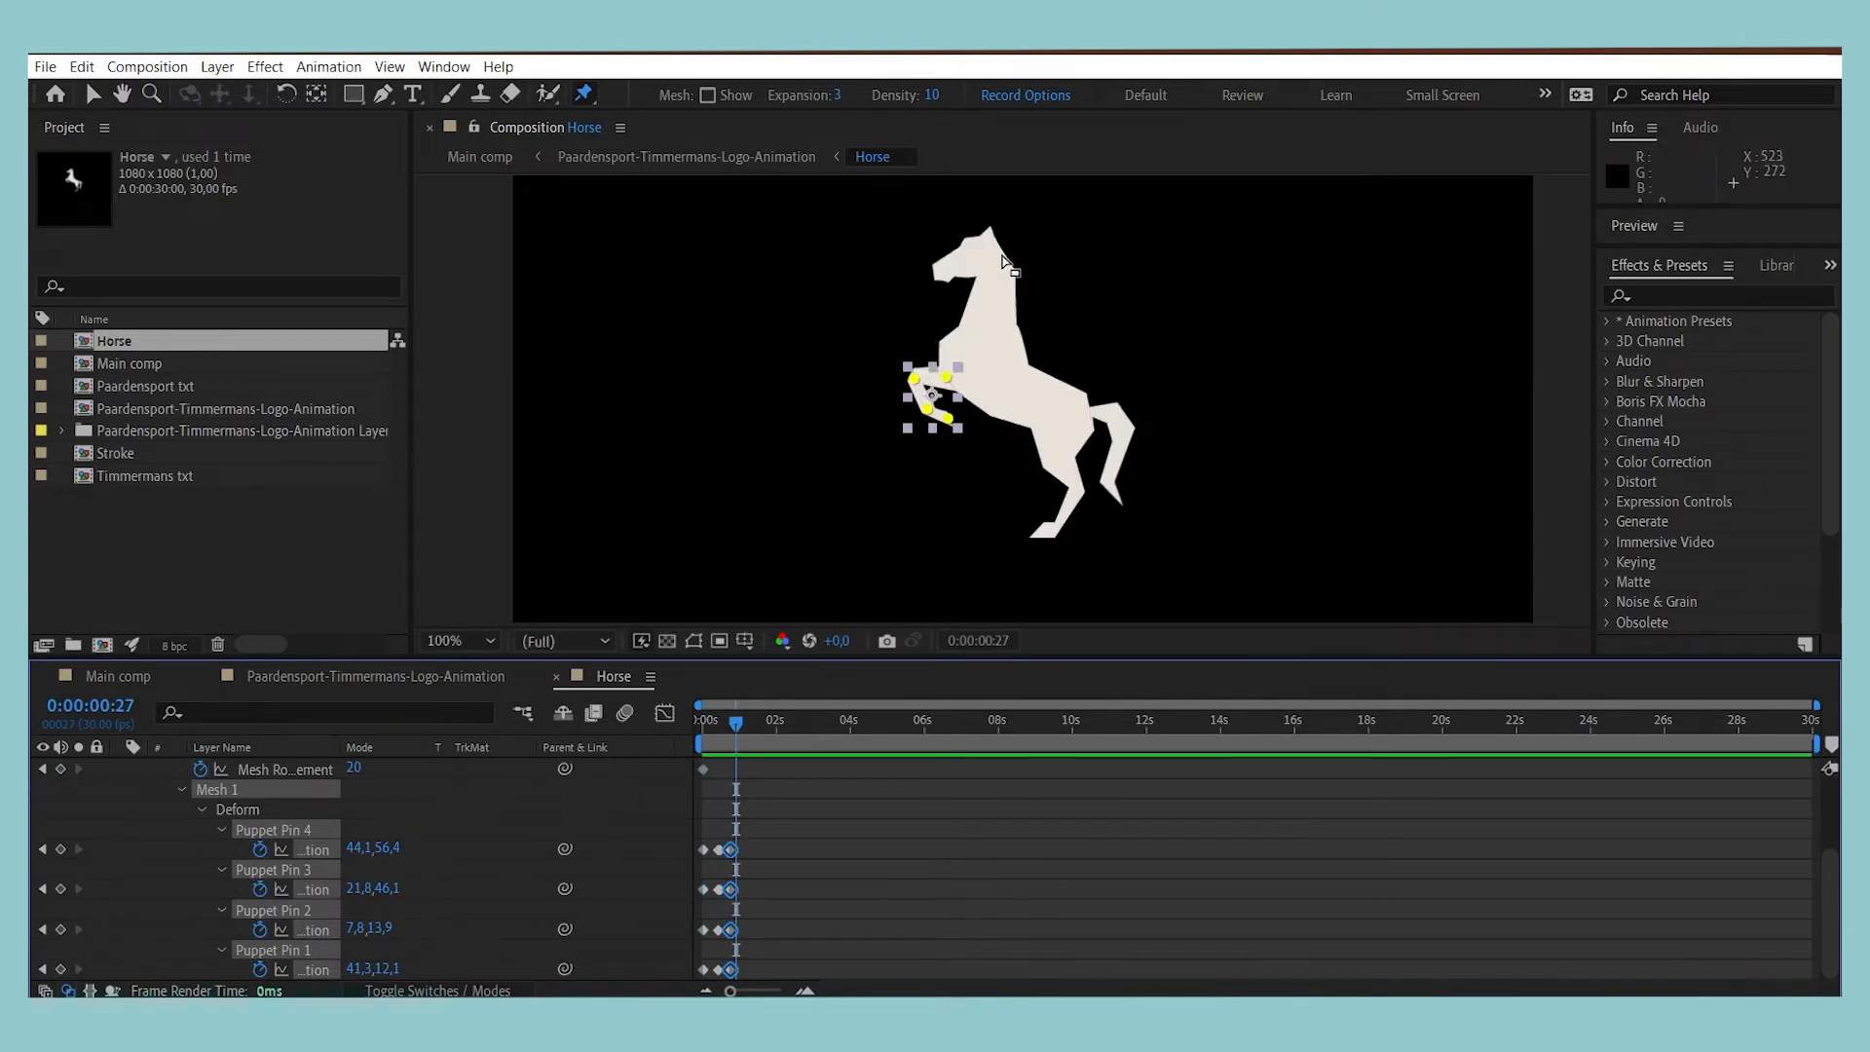
left_click_drag(736, 719, 453, 721)
key("space")
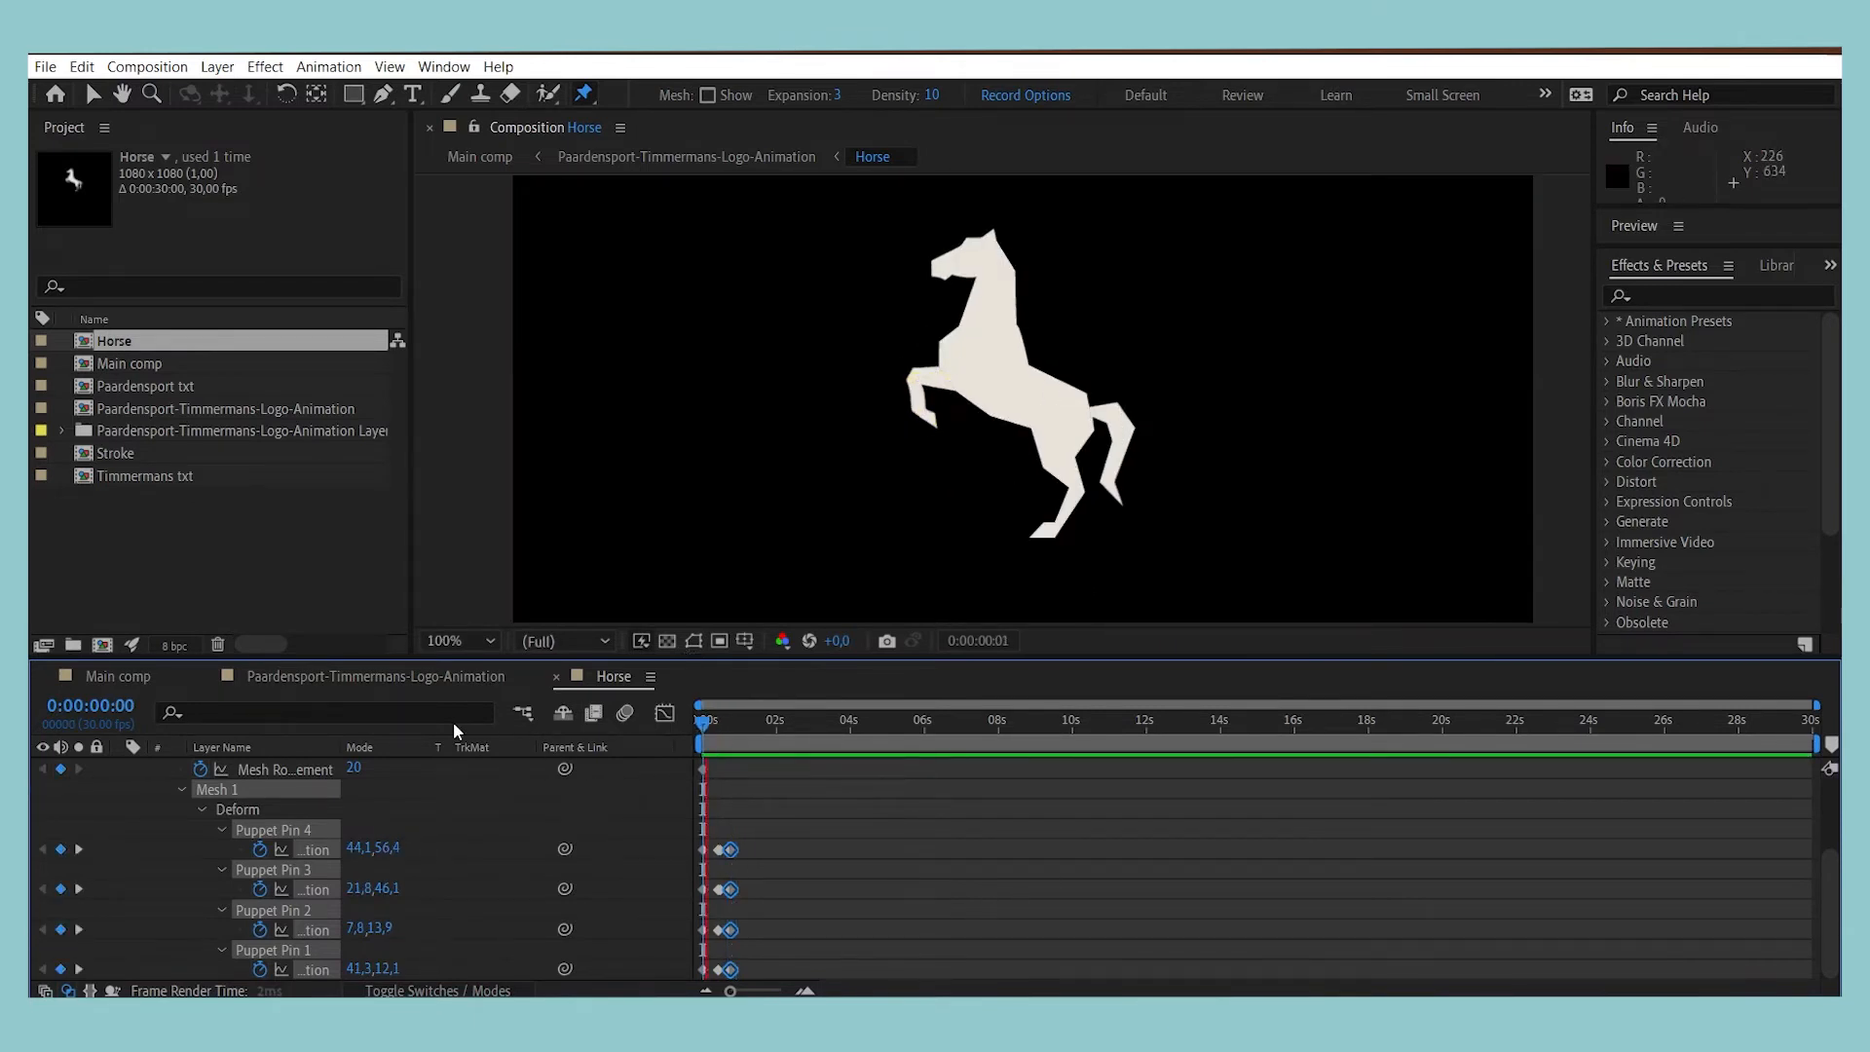
key("space")
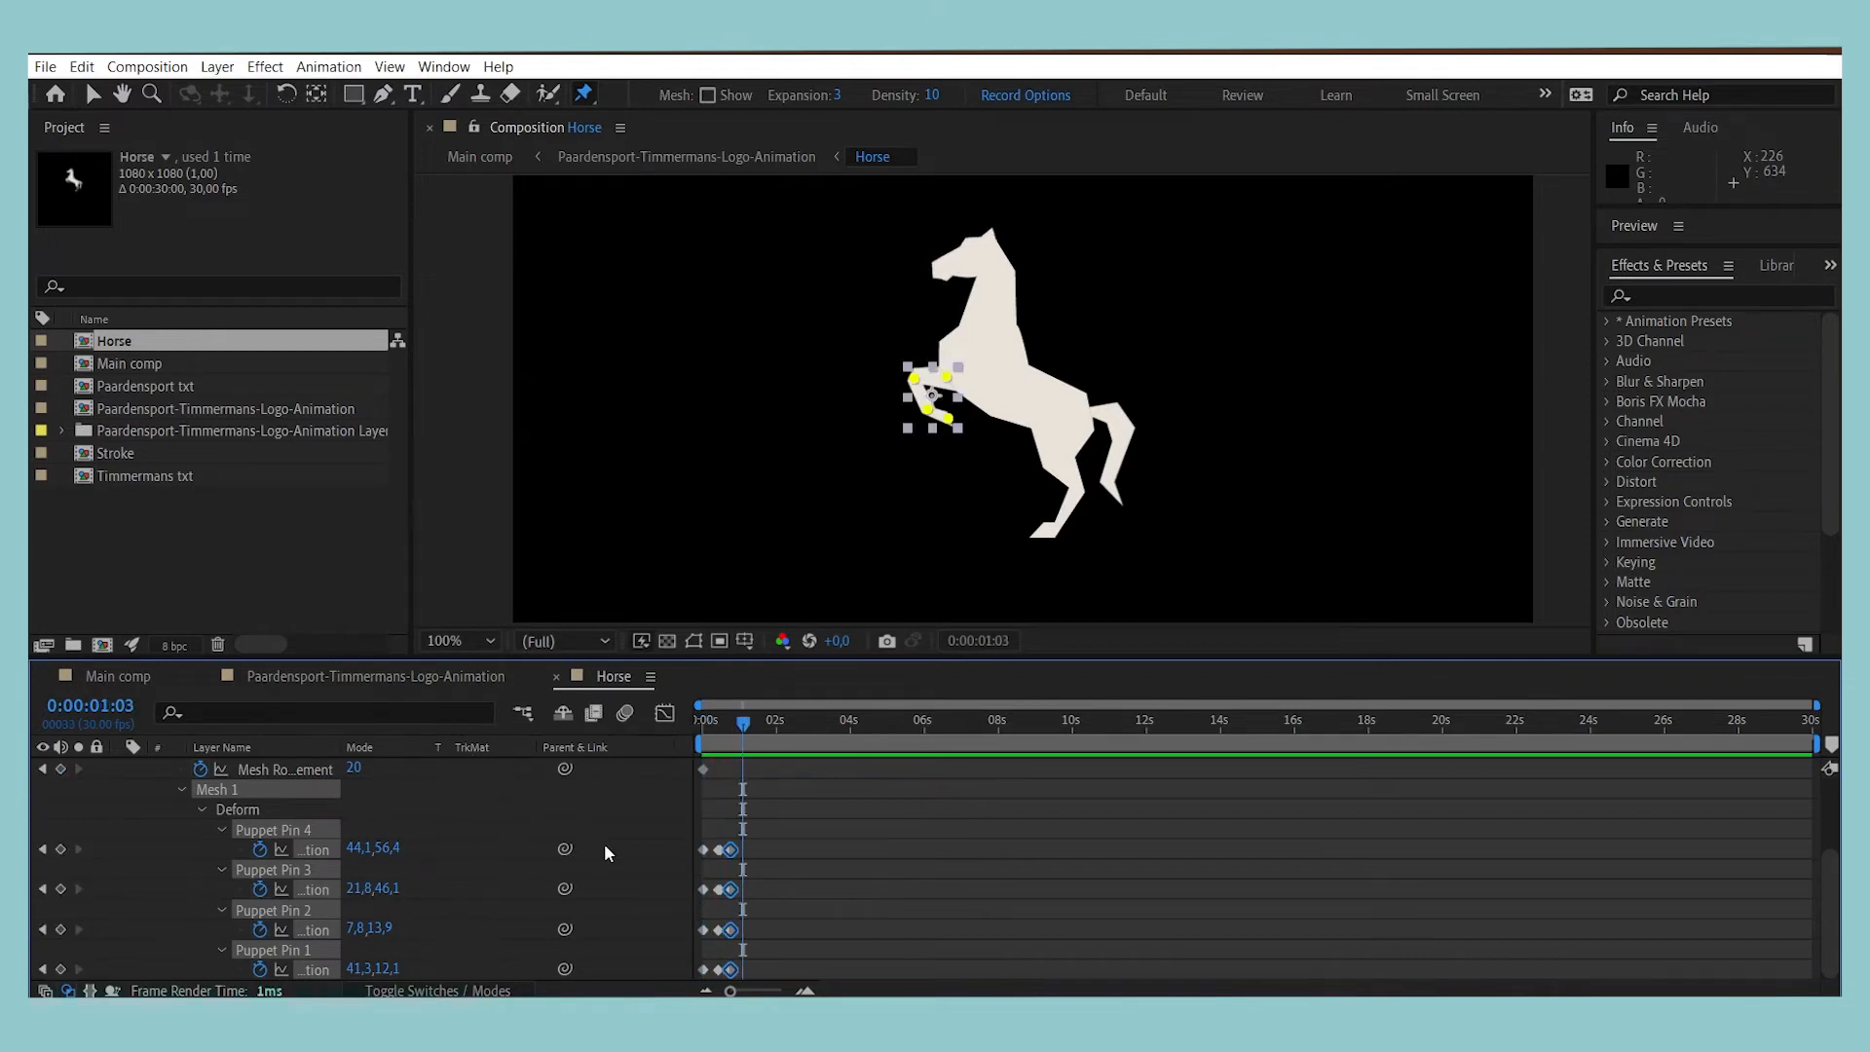
Step: Stretch all four Puppet pins' keyframes proportionally so the last ones fall at 0:00:01:08, and preview the slower motion
left_click_drag(750, 847, 724, 979)
mouse_move(733, 972)
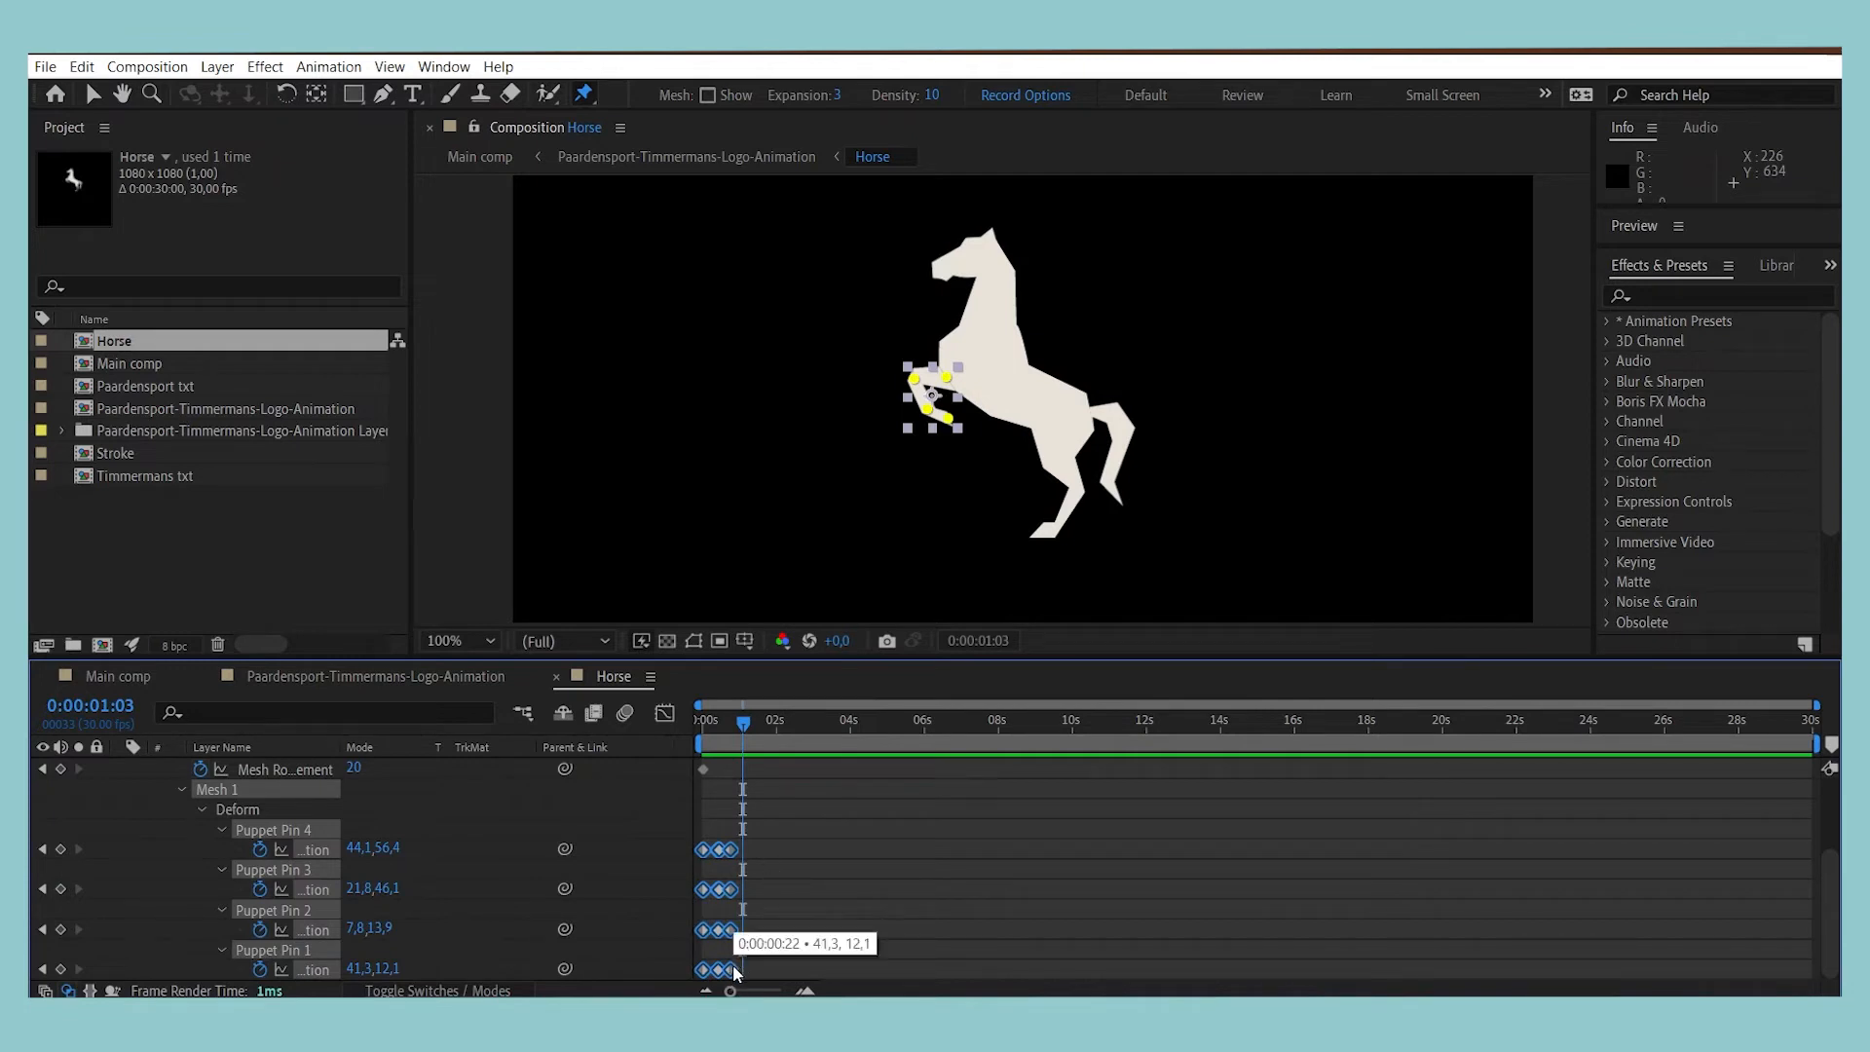
key("alt")
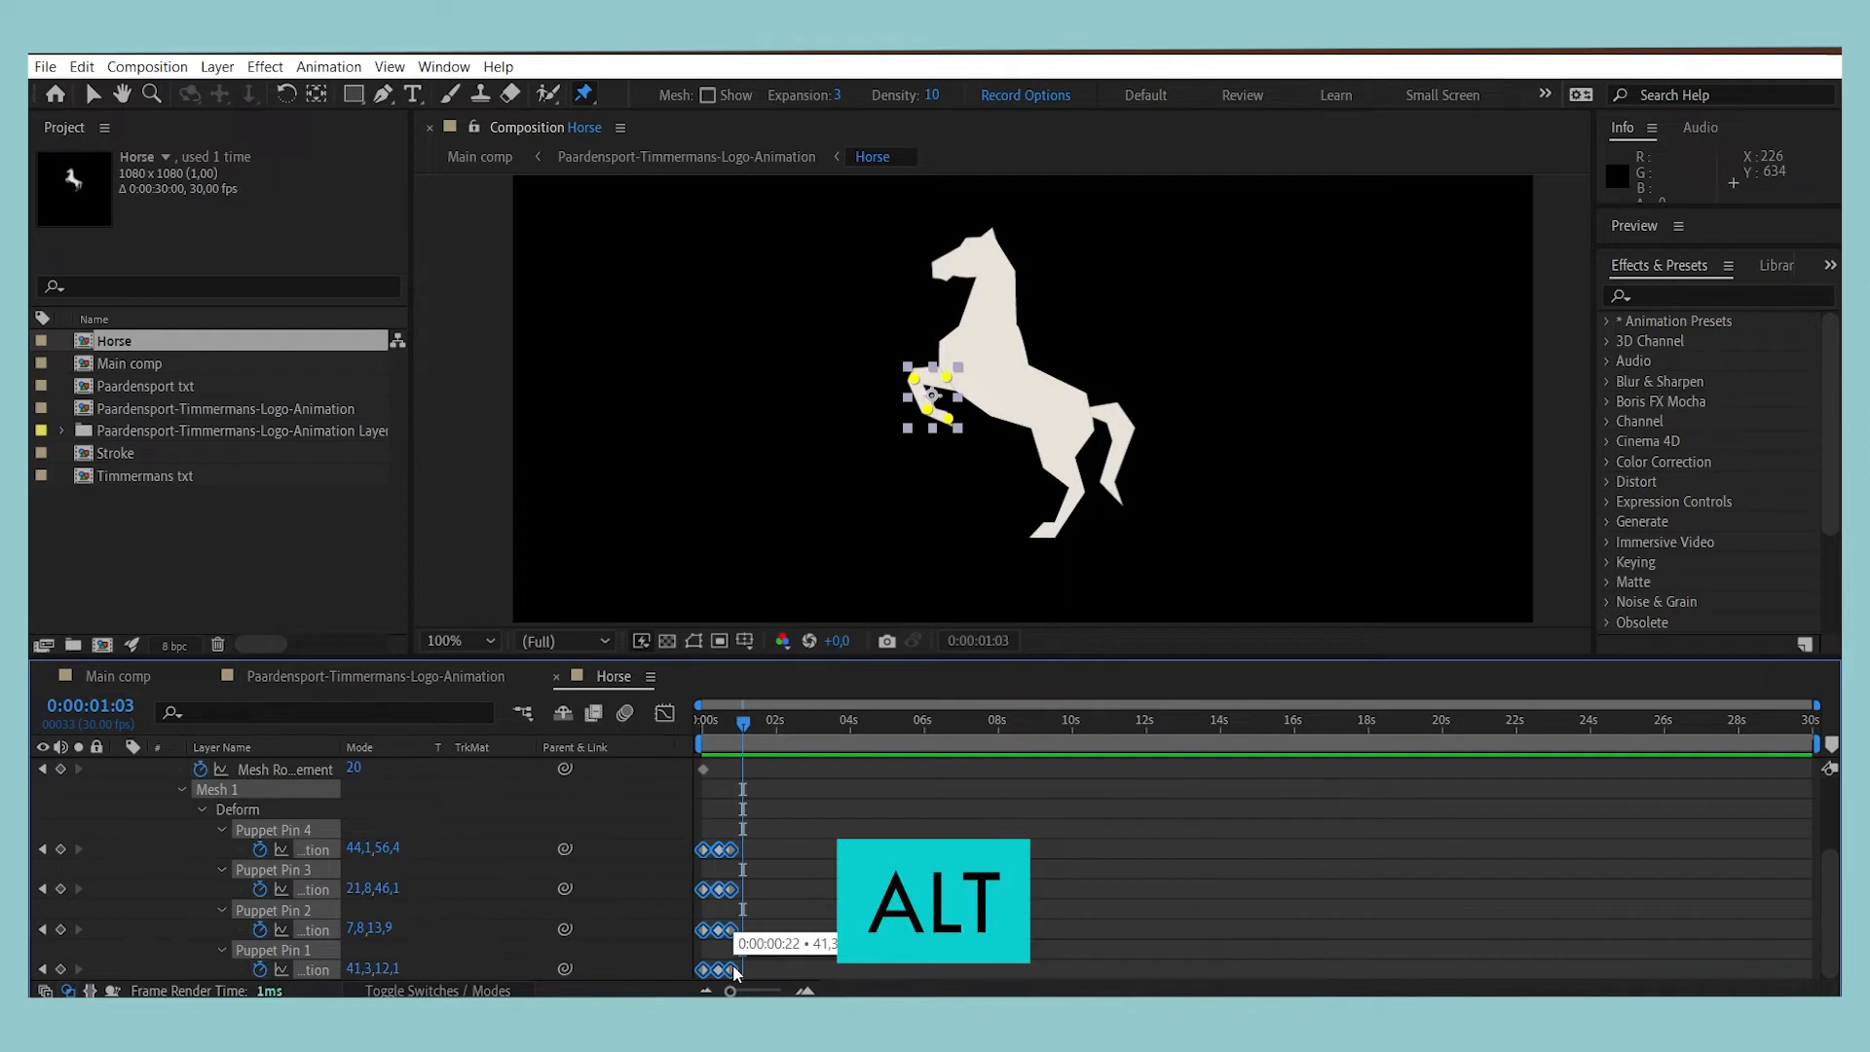
left_click_drag(733, 970, 753, 970)
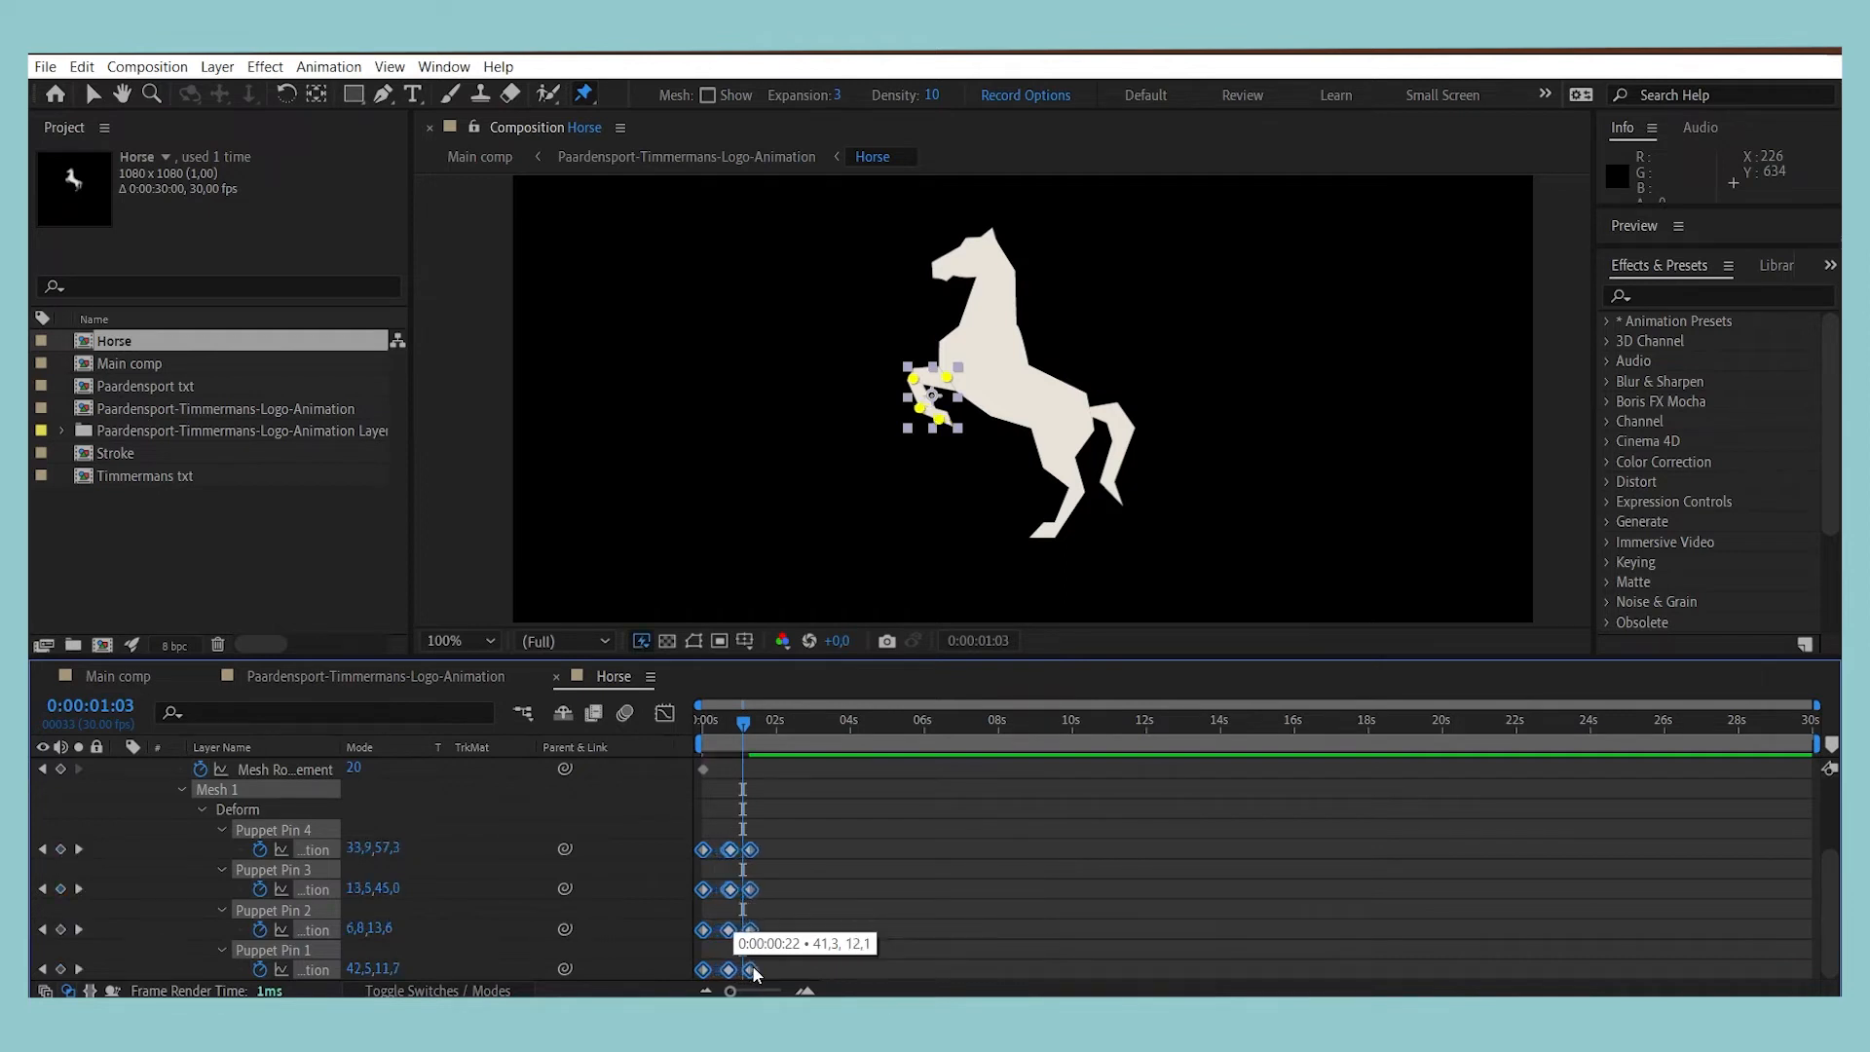
left_click_drag(742, 721, 704, 722)
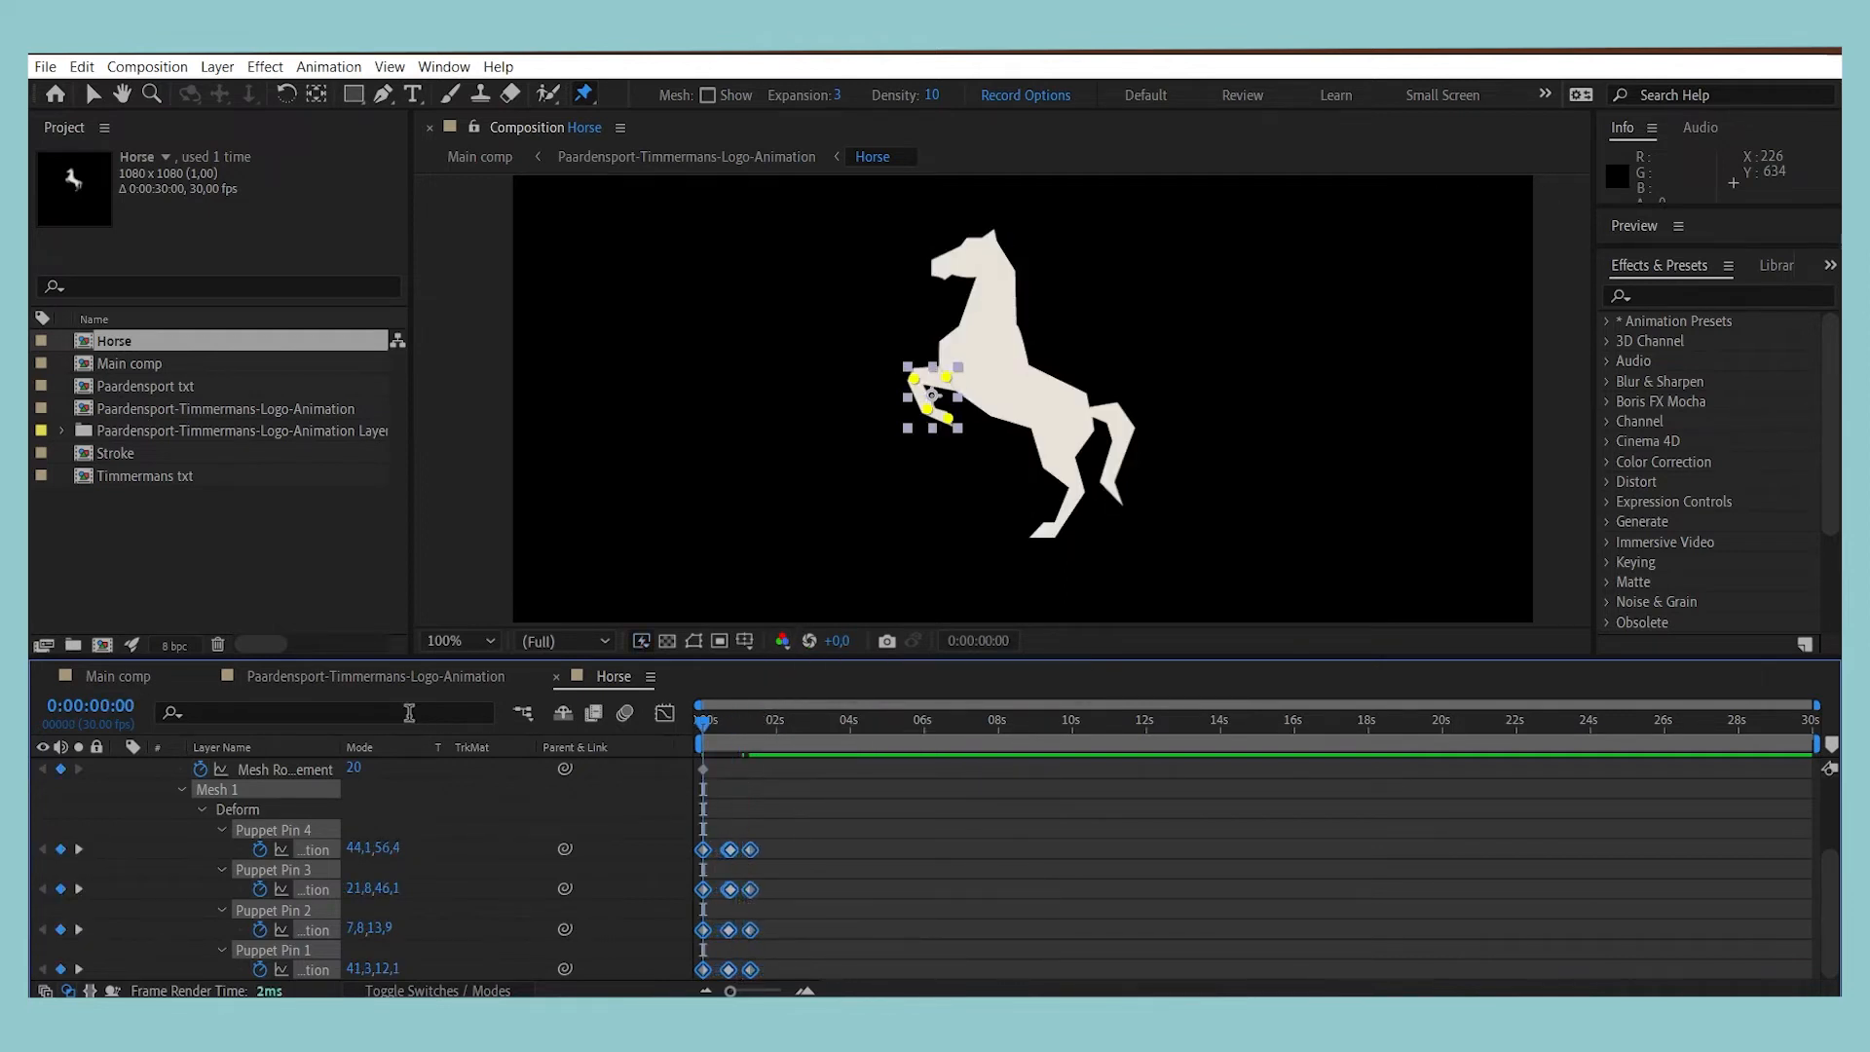
key("space")
key("space")
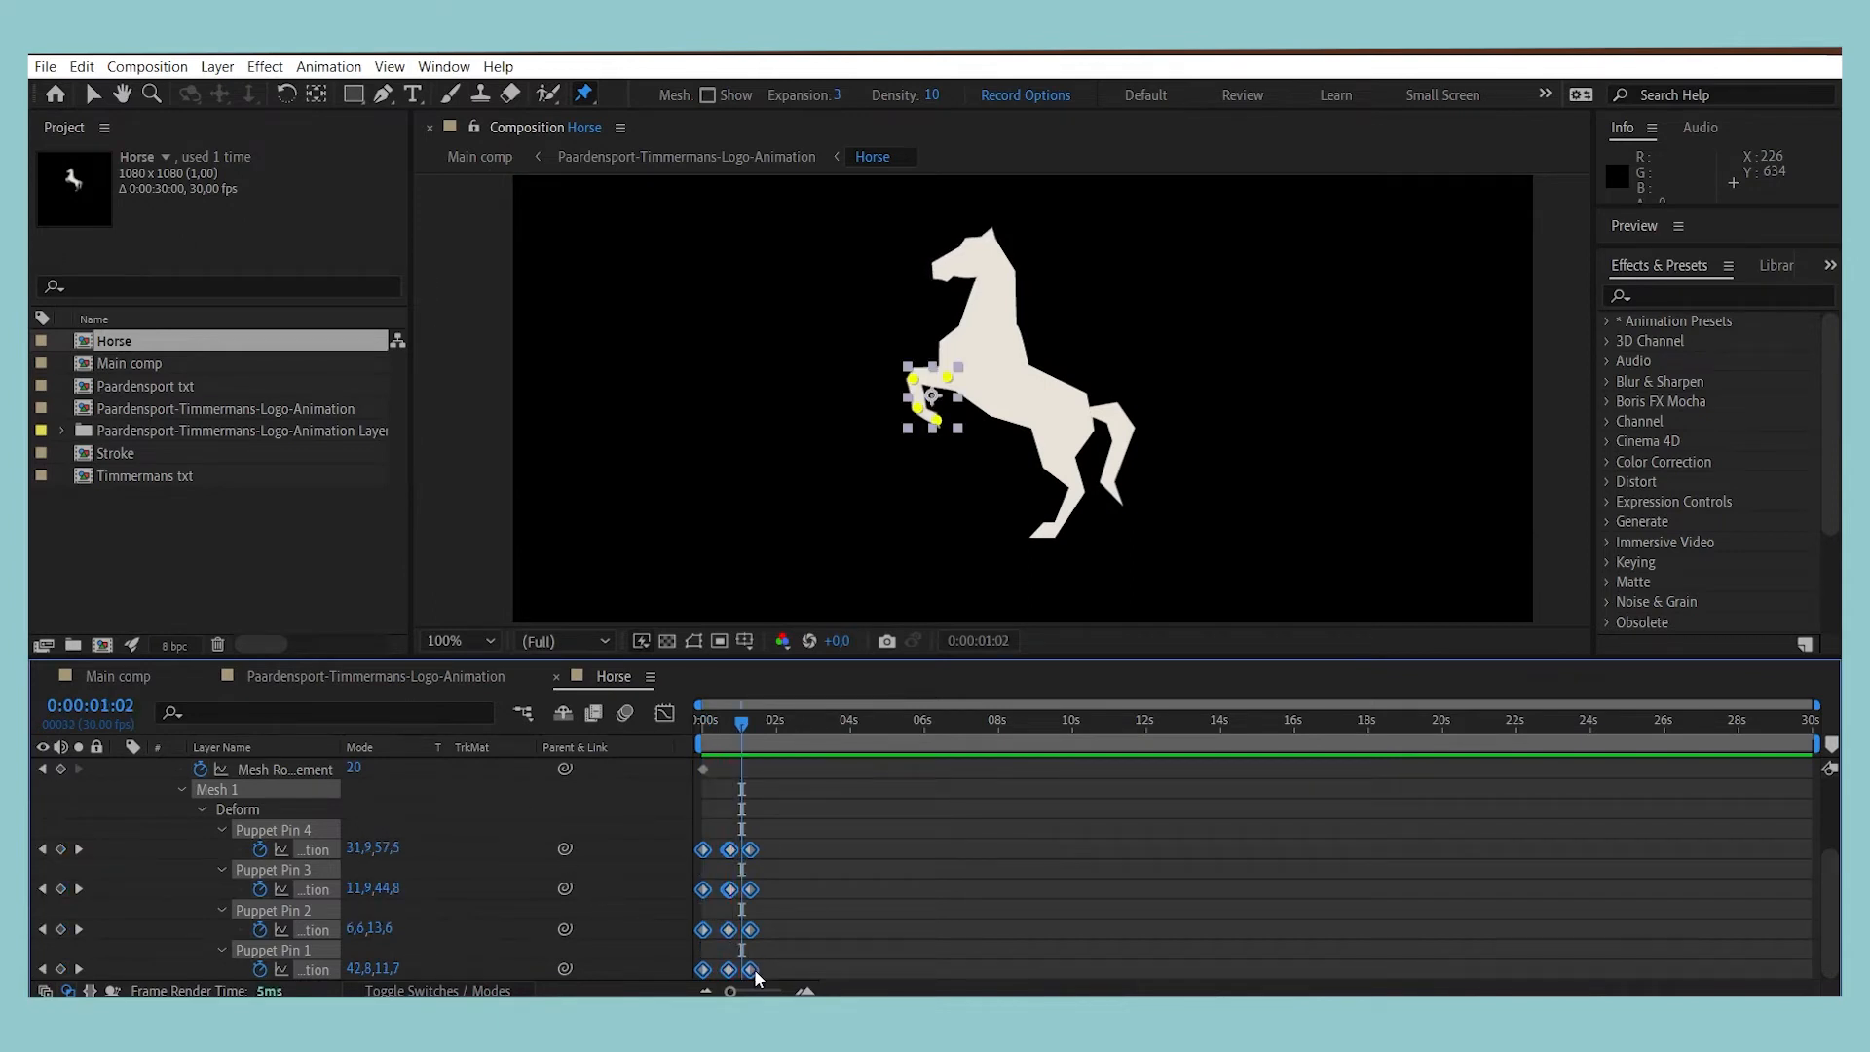
Step: Compress the four Puppet pins' keyframes proportionally to span about one second, and preview from the start
mouse_move(754, 968)
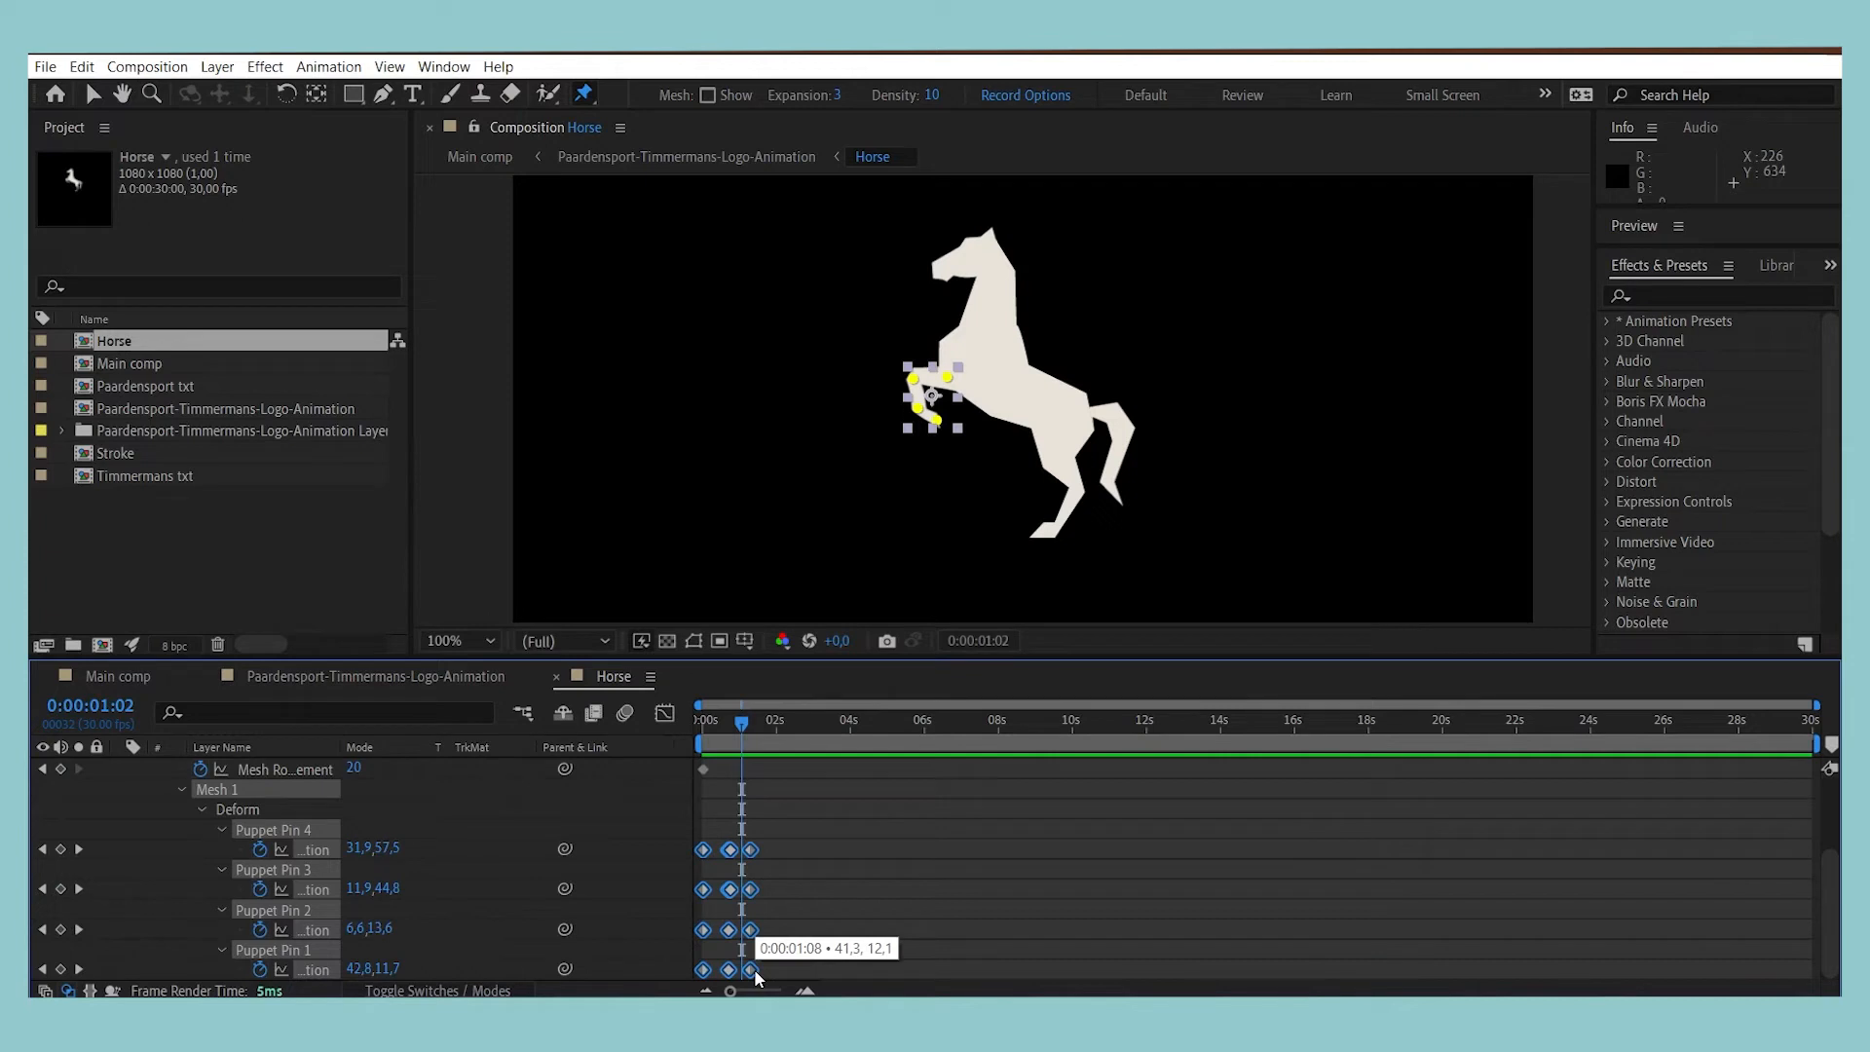
left_click_drag(754, 971, 745, 971)
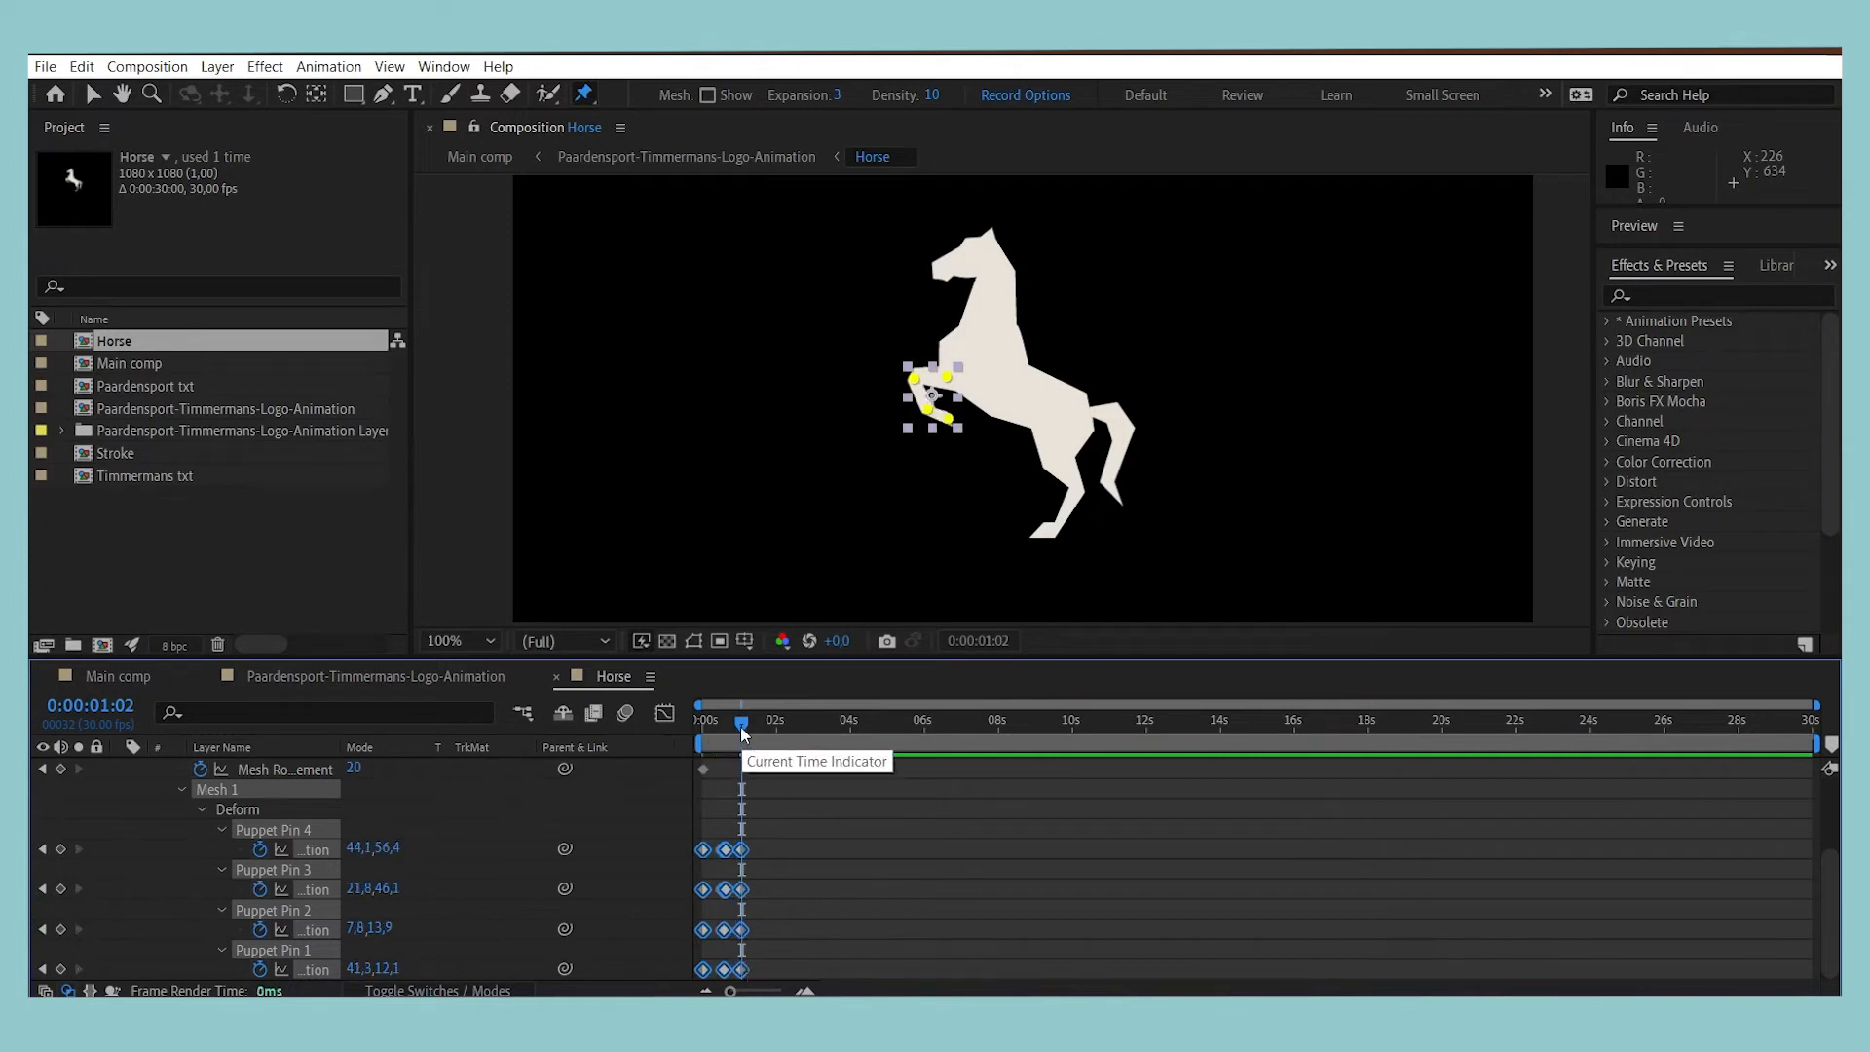
left_click_drag(741, 723, 413, 777)
key("space")
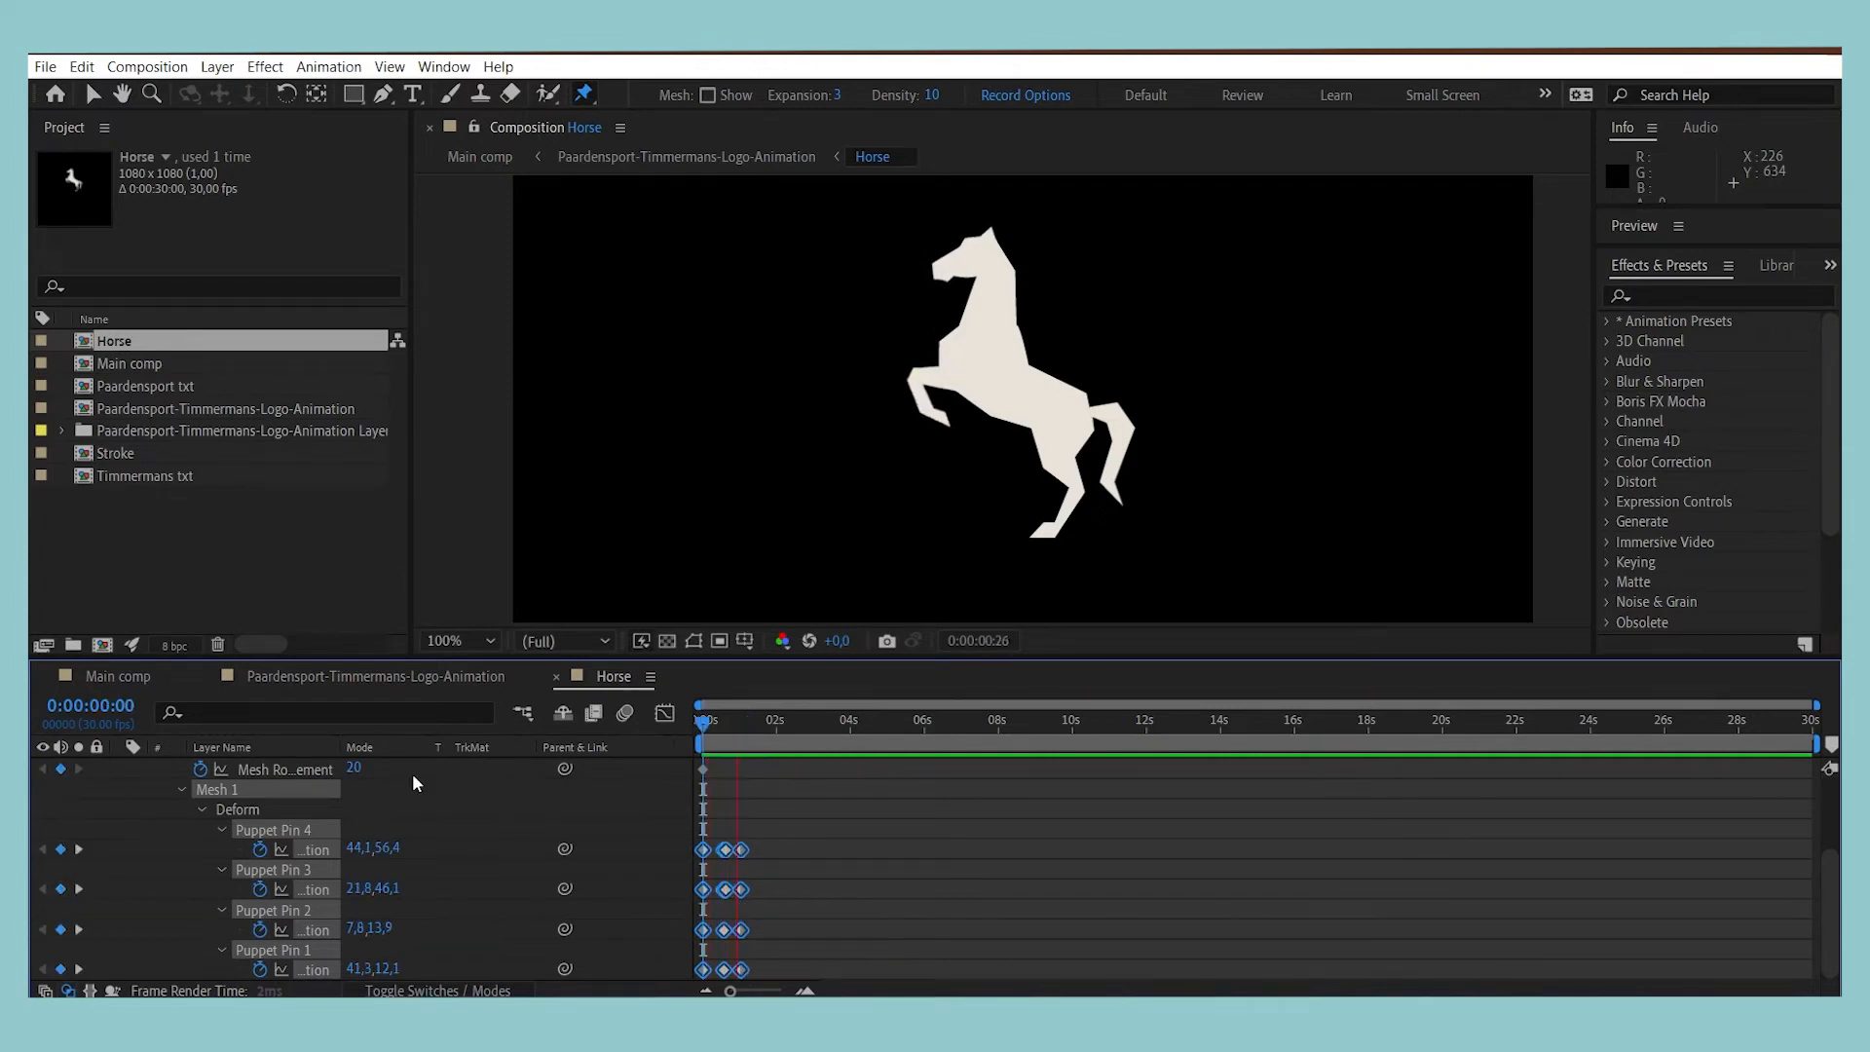
key("space")
Step: Apply Easy Ease to all position keyframes of the four Puppet pins and preview the smoothed leg motion
left_click_drag(764, 845, 687, 971)
key("F9")
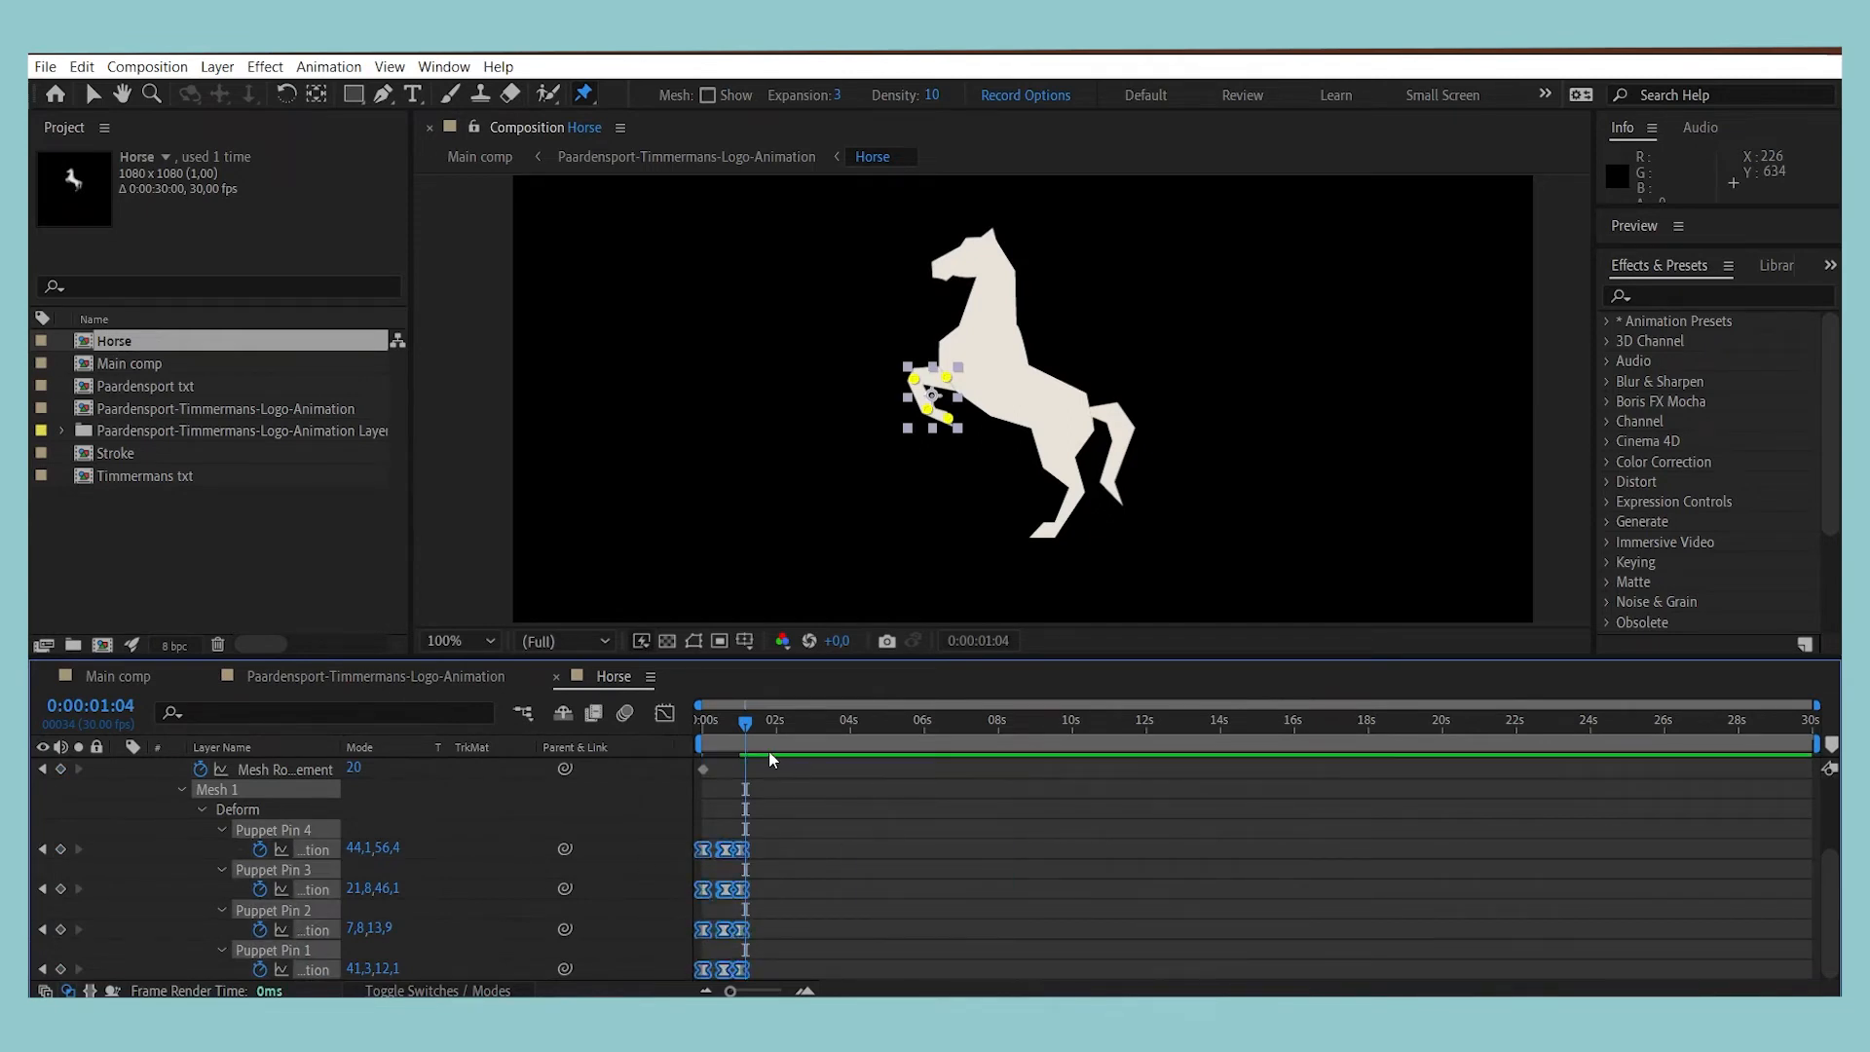
key("Home")
key("space")
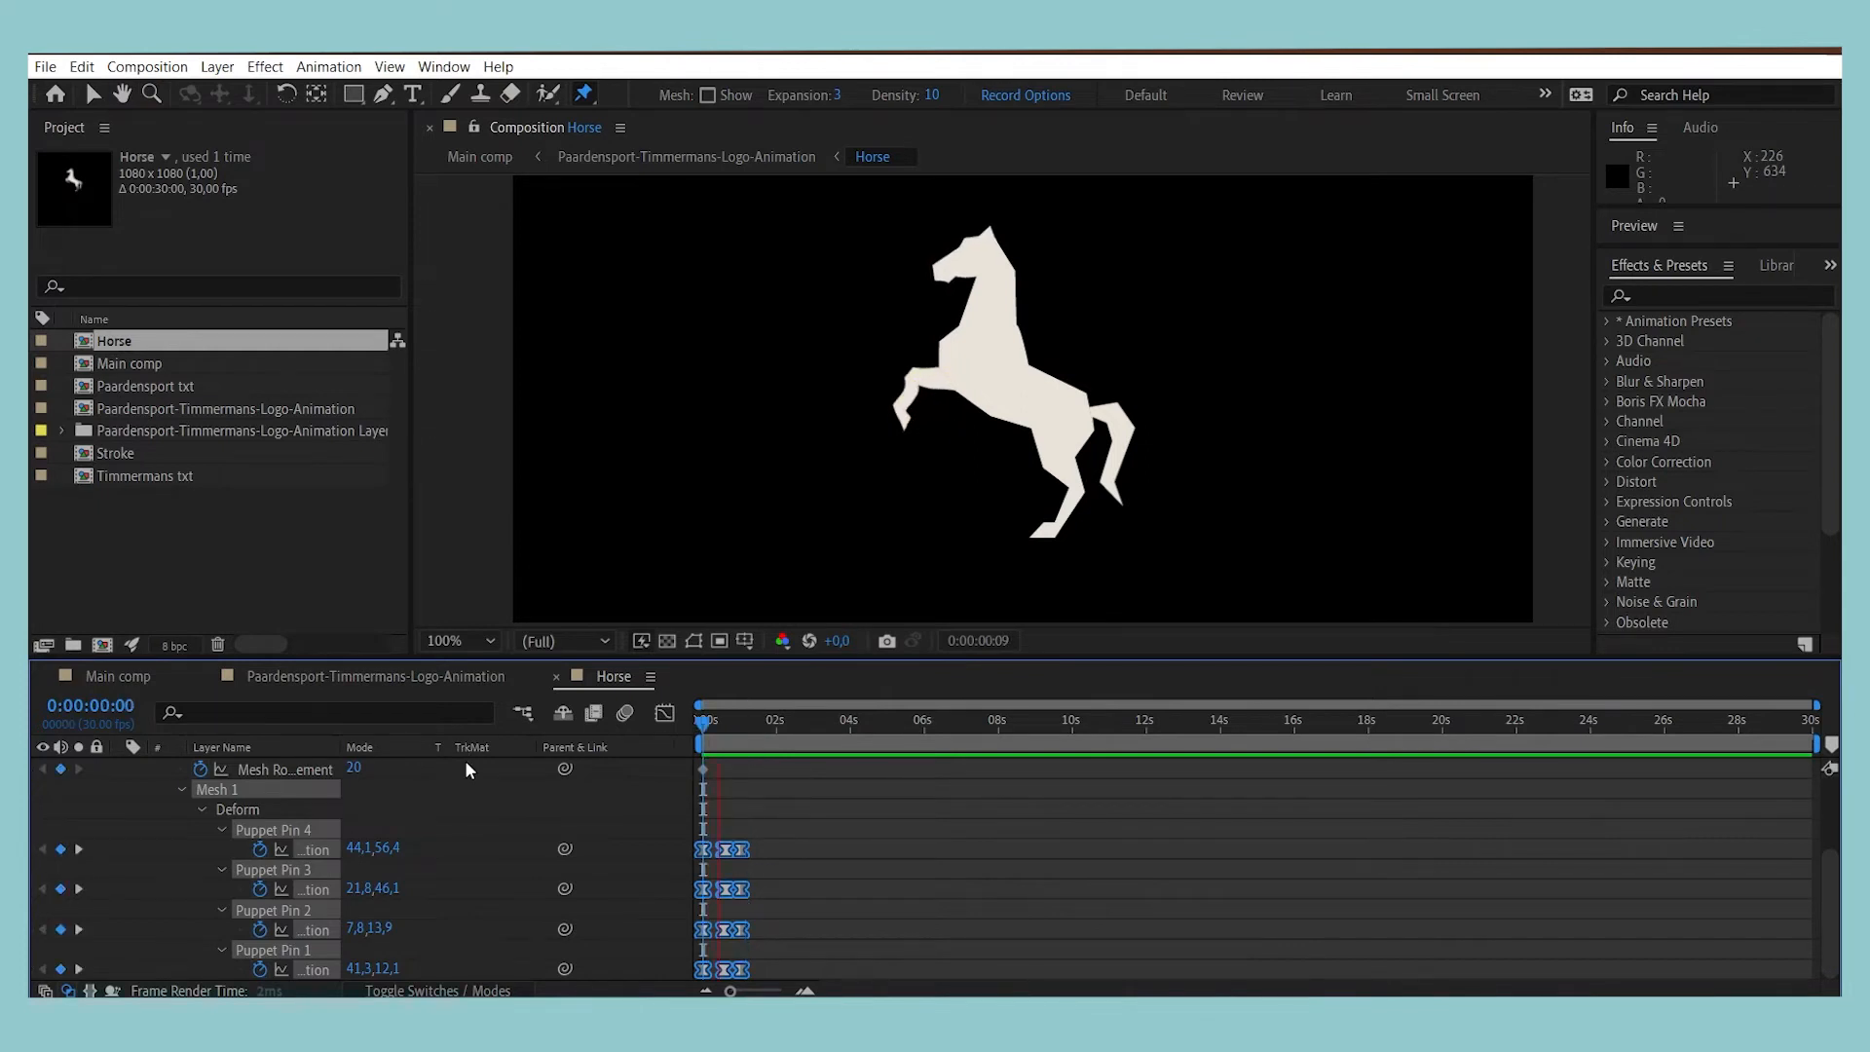
key("space")
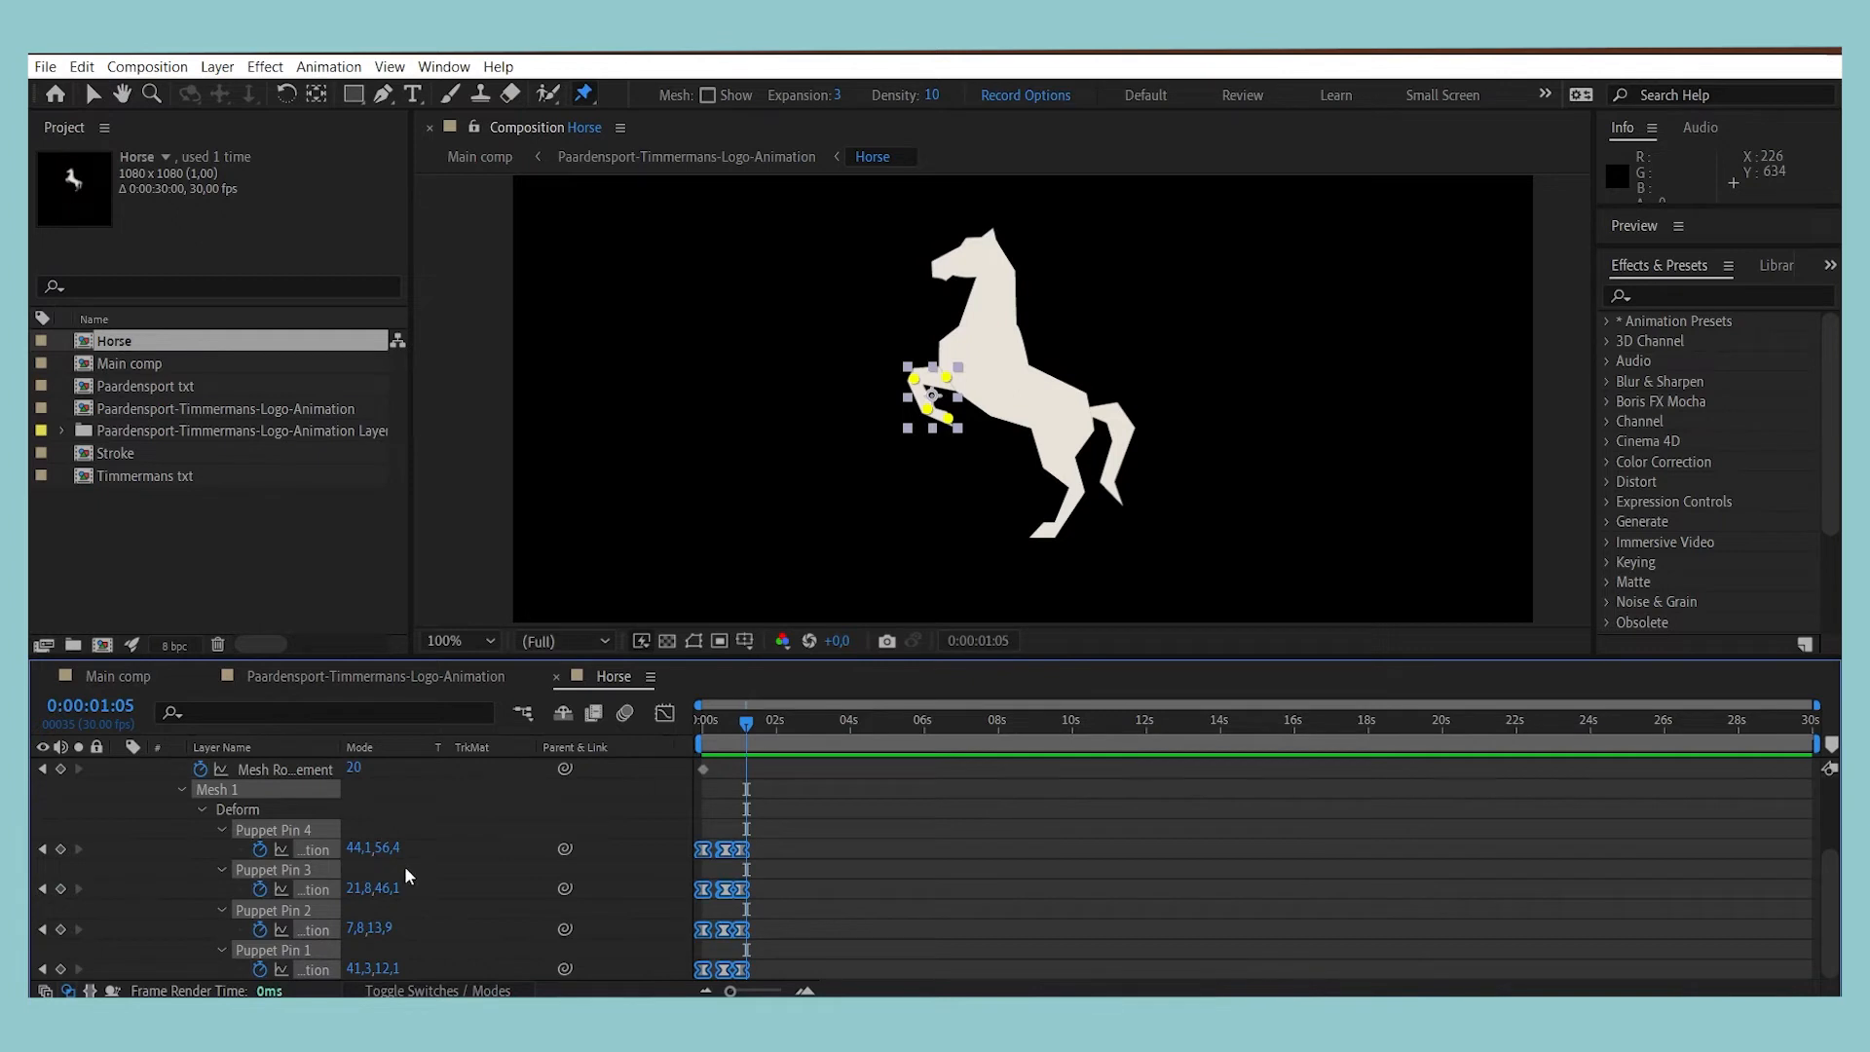
Step: Shift all the Front leg's pin position keyframes to begin at about 0:00:01:03, near the end of the head nod, and return to 0:00:00:00
scroll(405, 867, "up", 3)
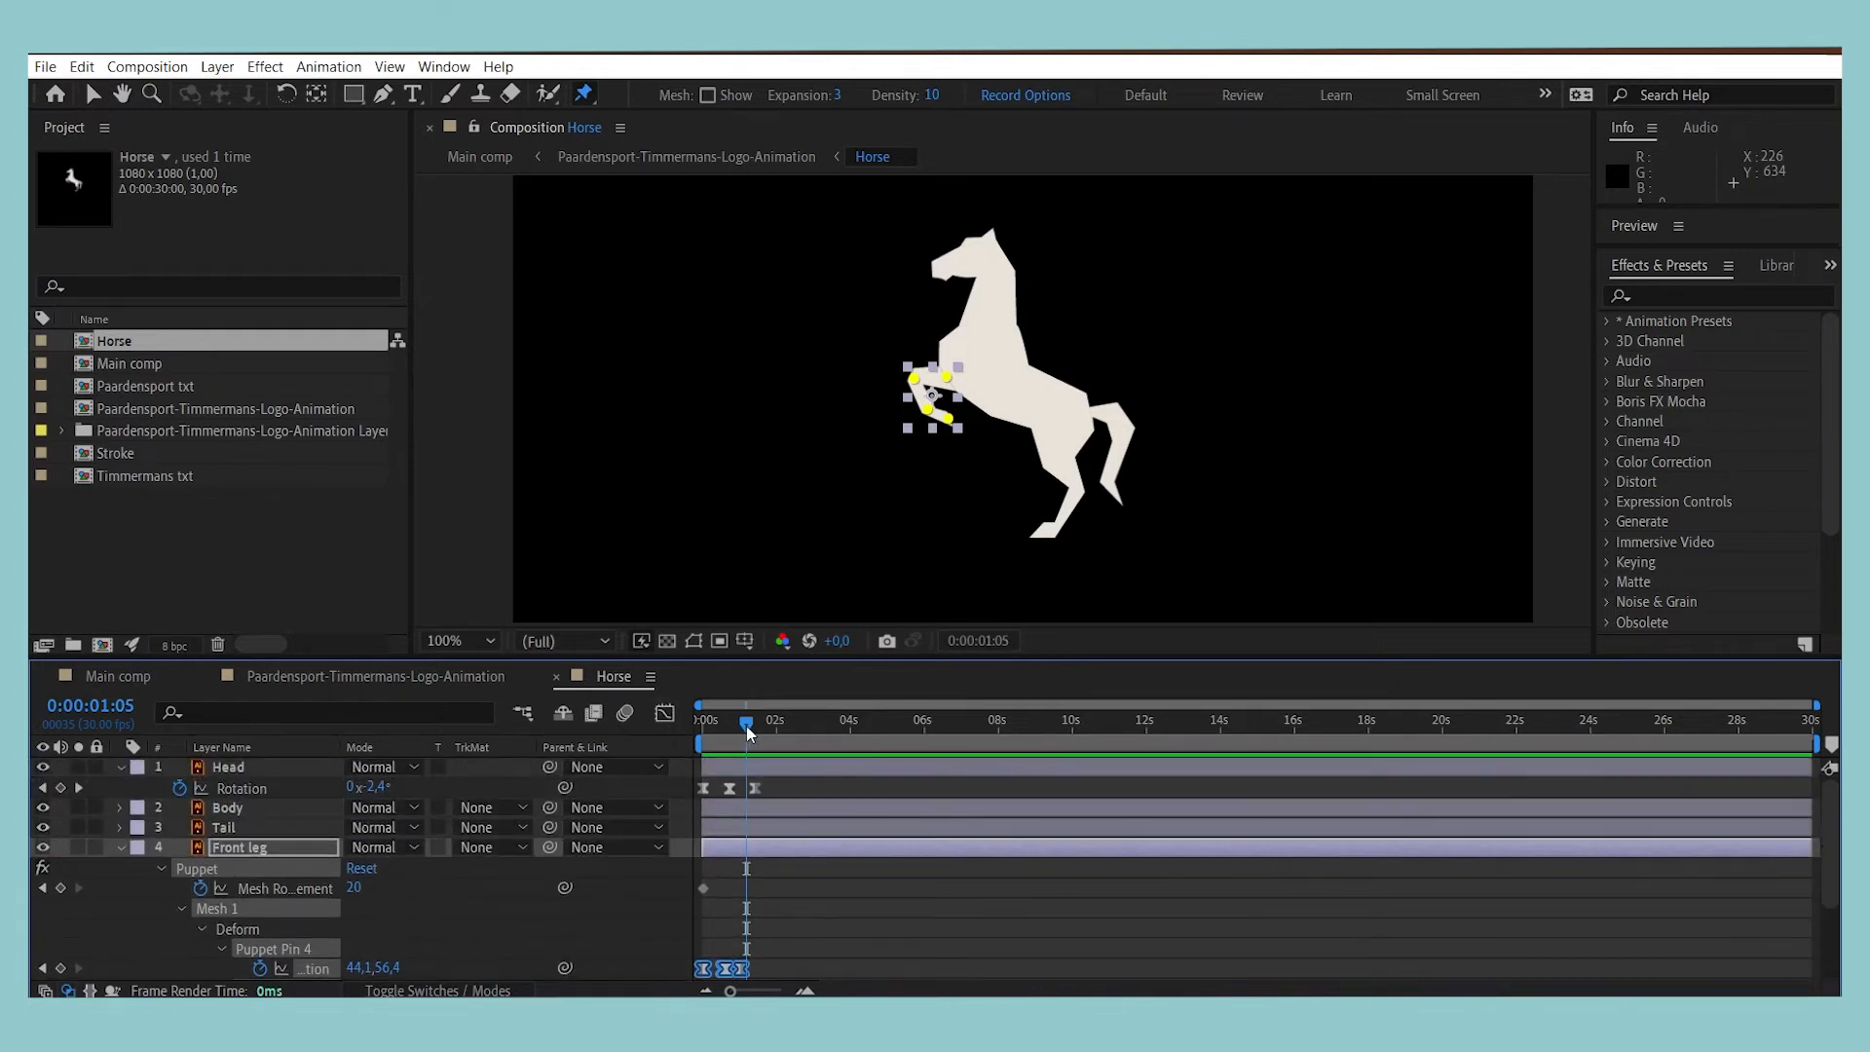
left_click_drag(747, 727, 742, 726)
mouse_move(722, 974)
mouse_move(755, 797)
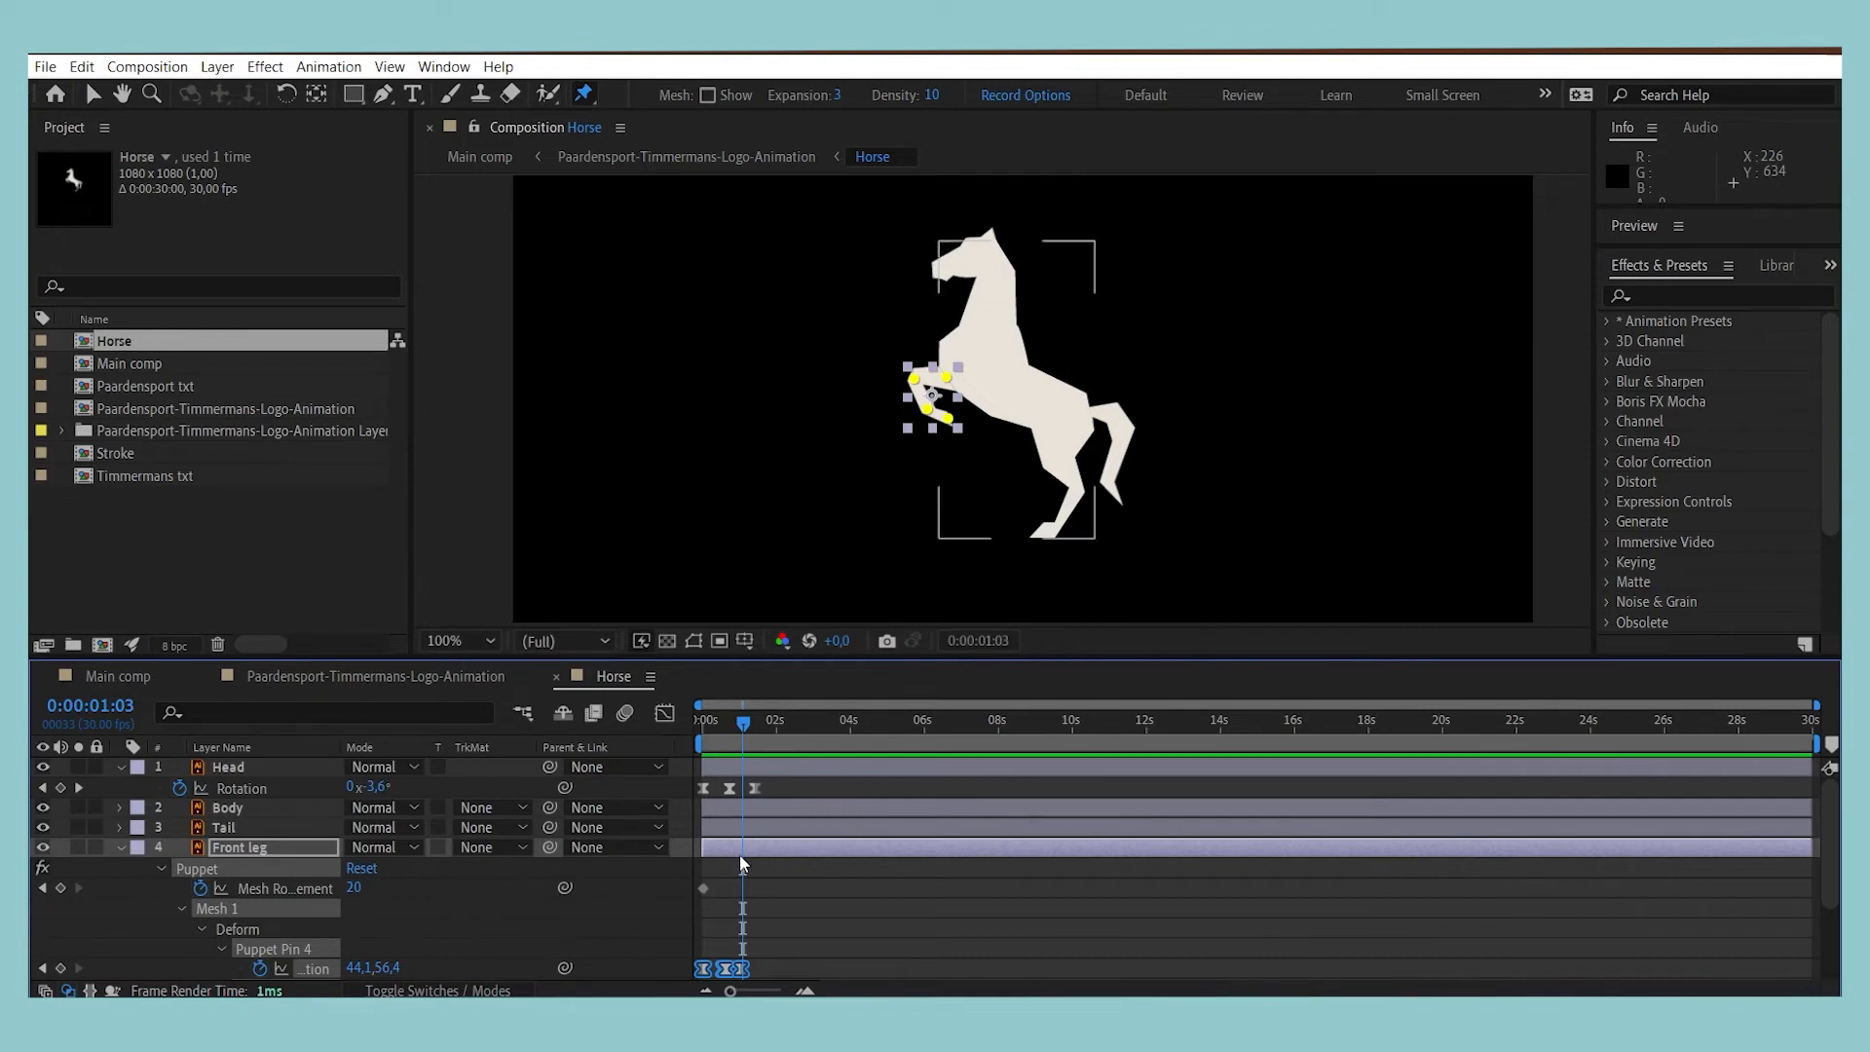
left_click_drag(734, 972, 769, 977)
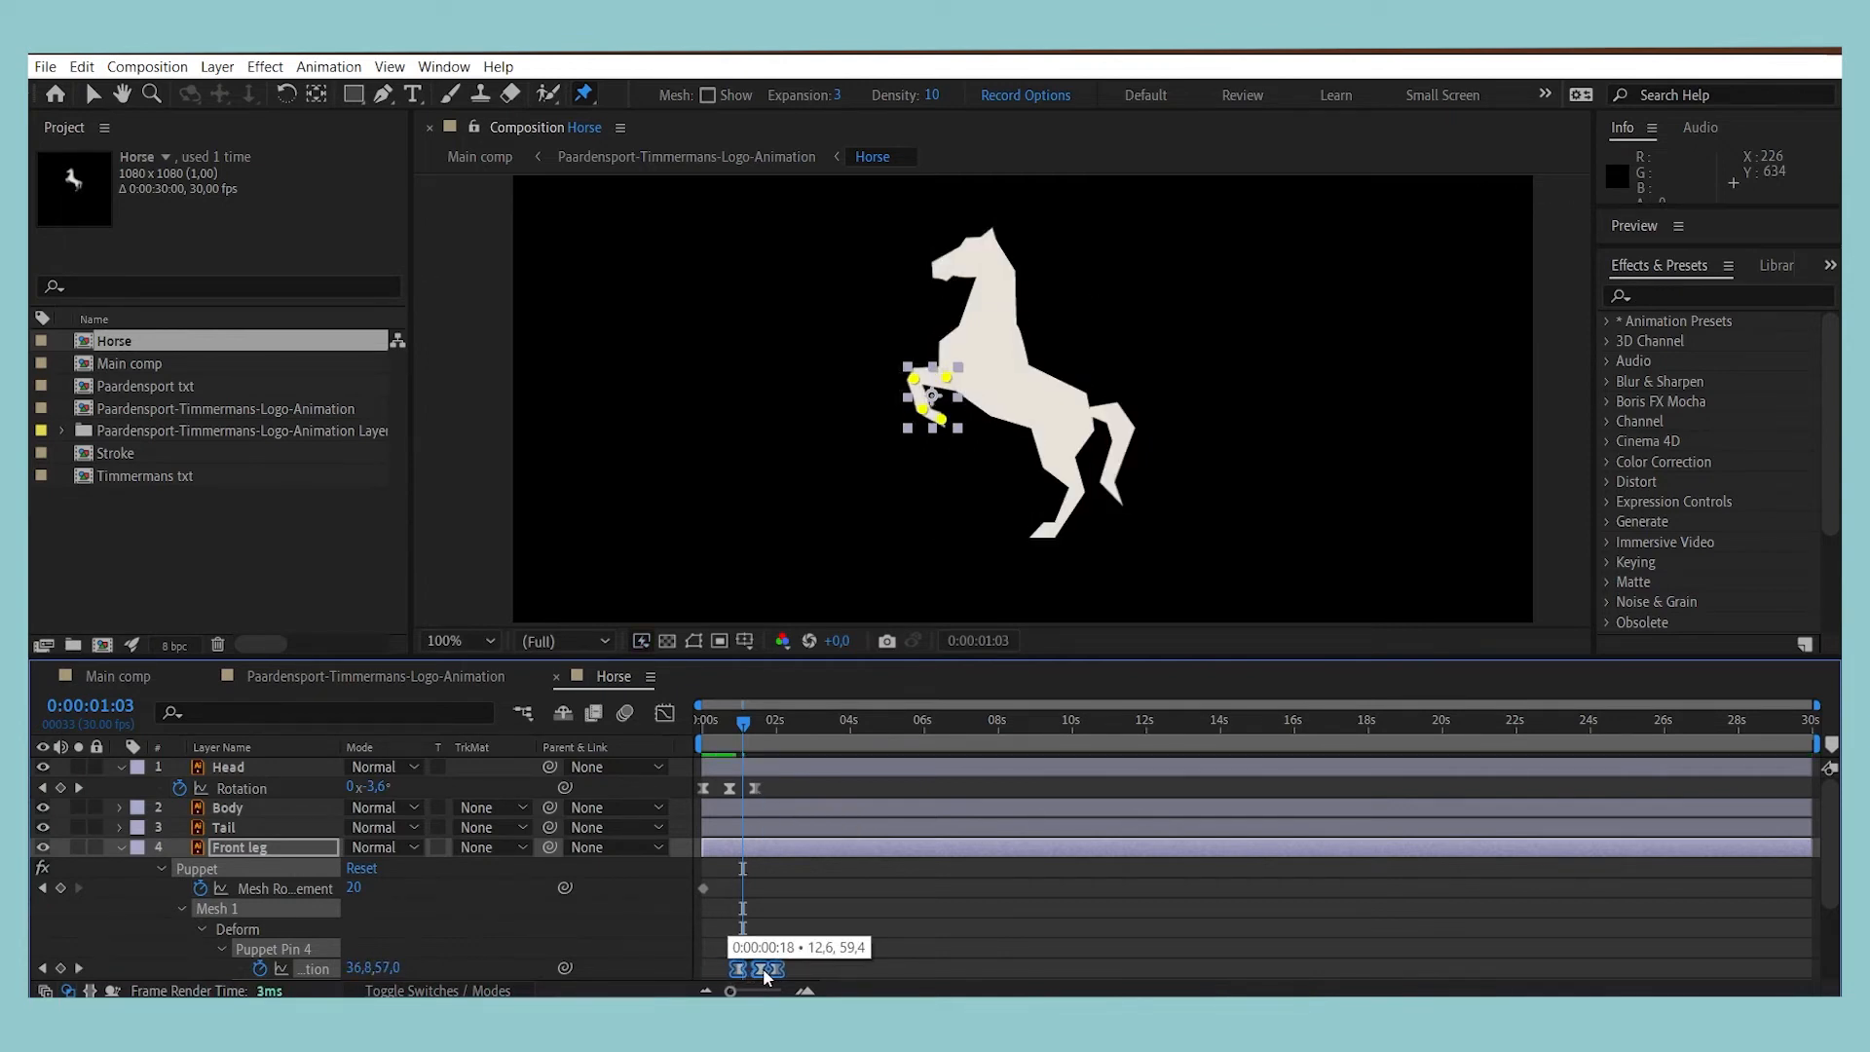
scroll(940, 937, "down", 6)
scroll(940, 937, "up", 6)
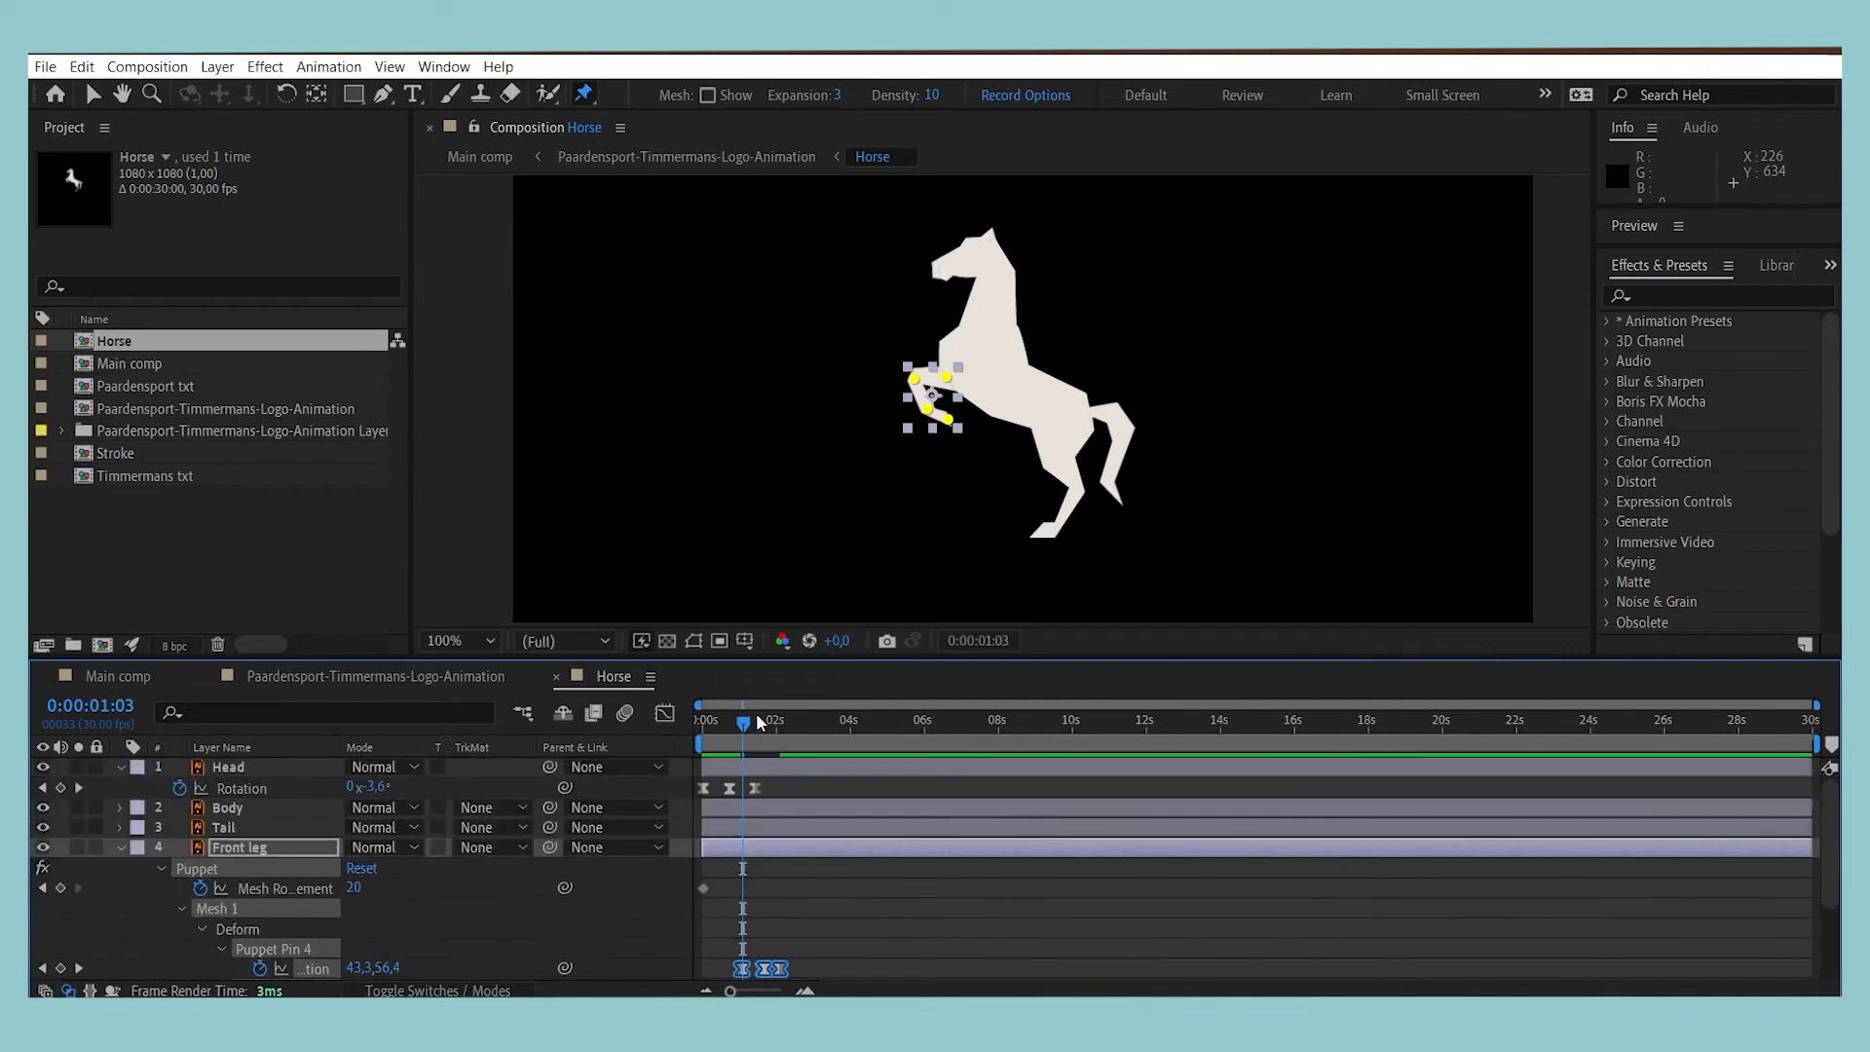
left_click_drag(713, 721, 448, 721)
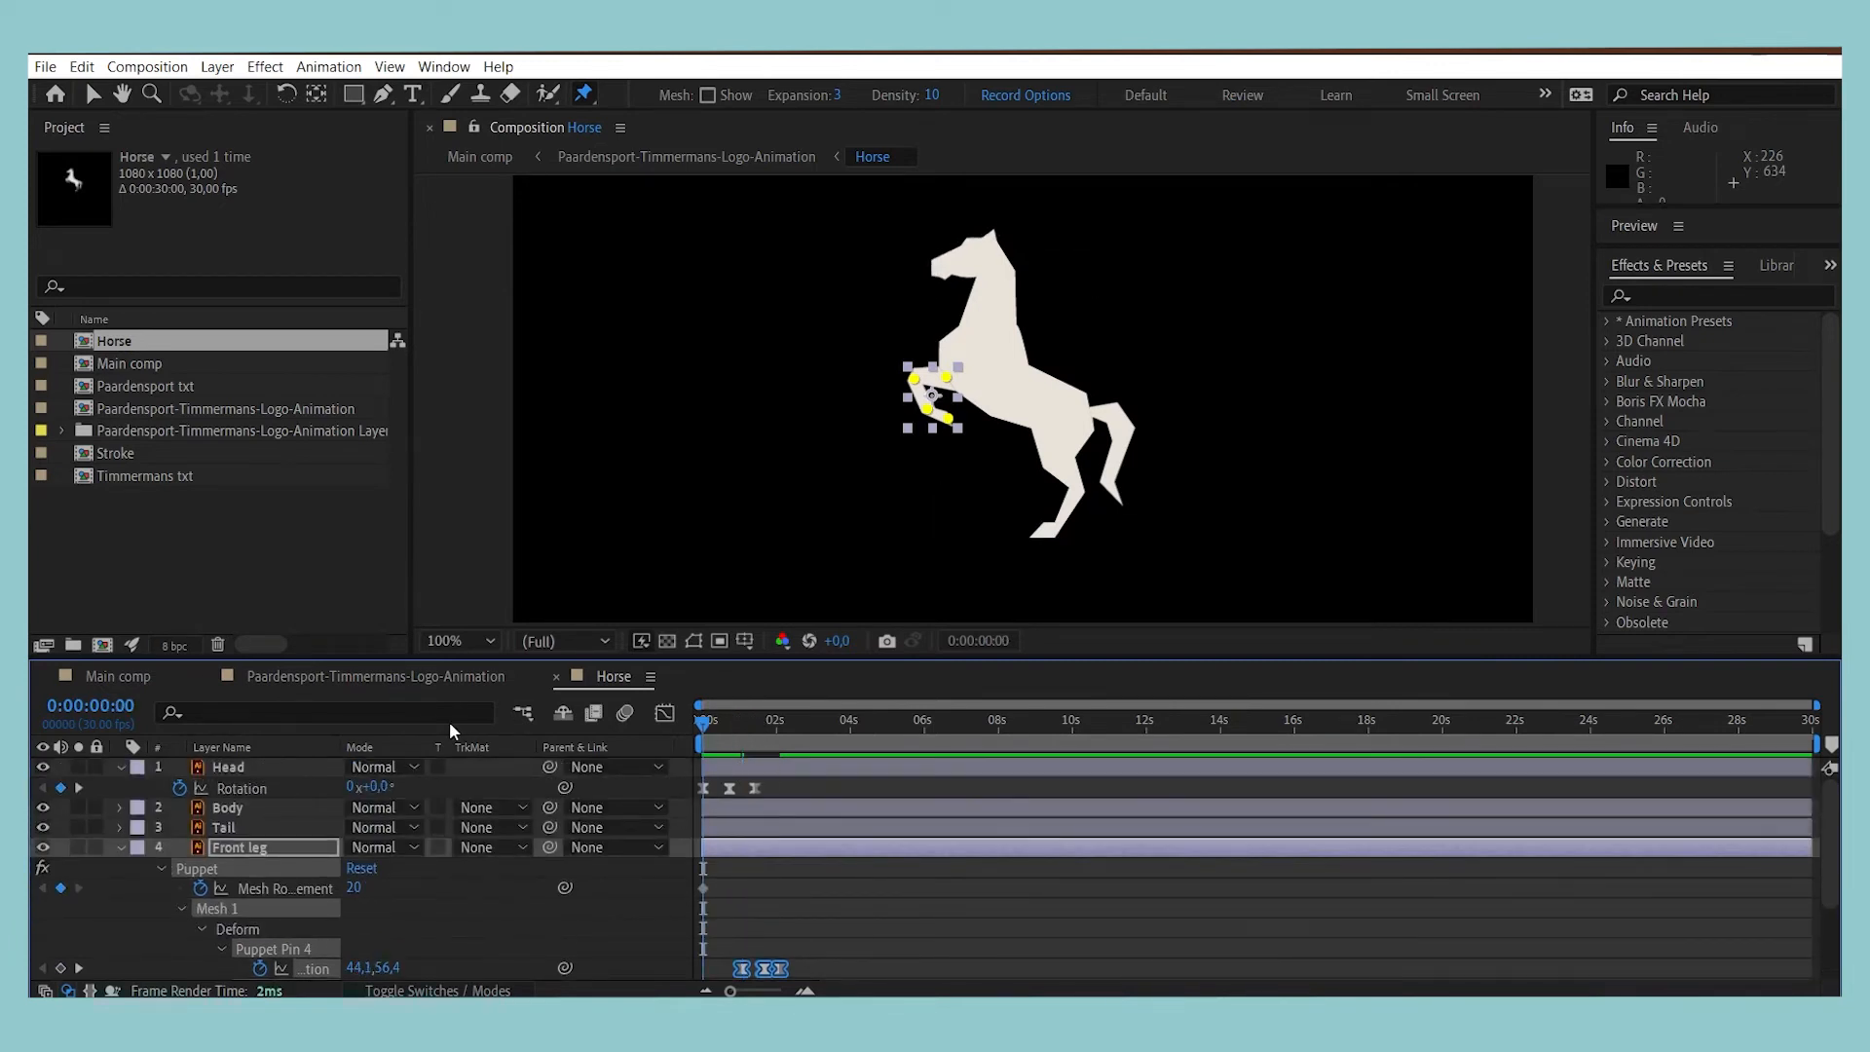
Step: Preview the head nod and front leg motion from the start, save the project, and advance to 0:00:02:08
key("space")
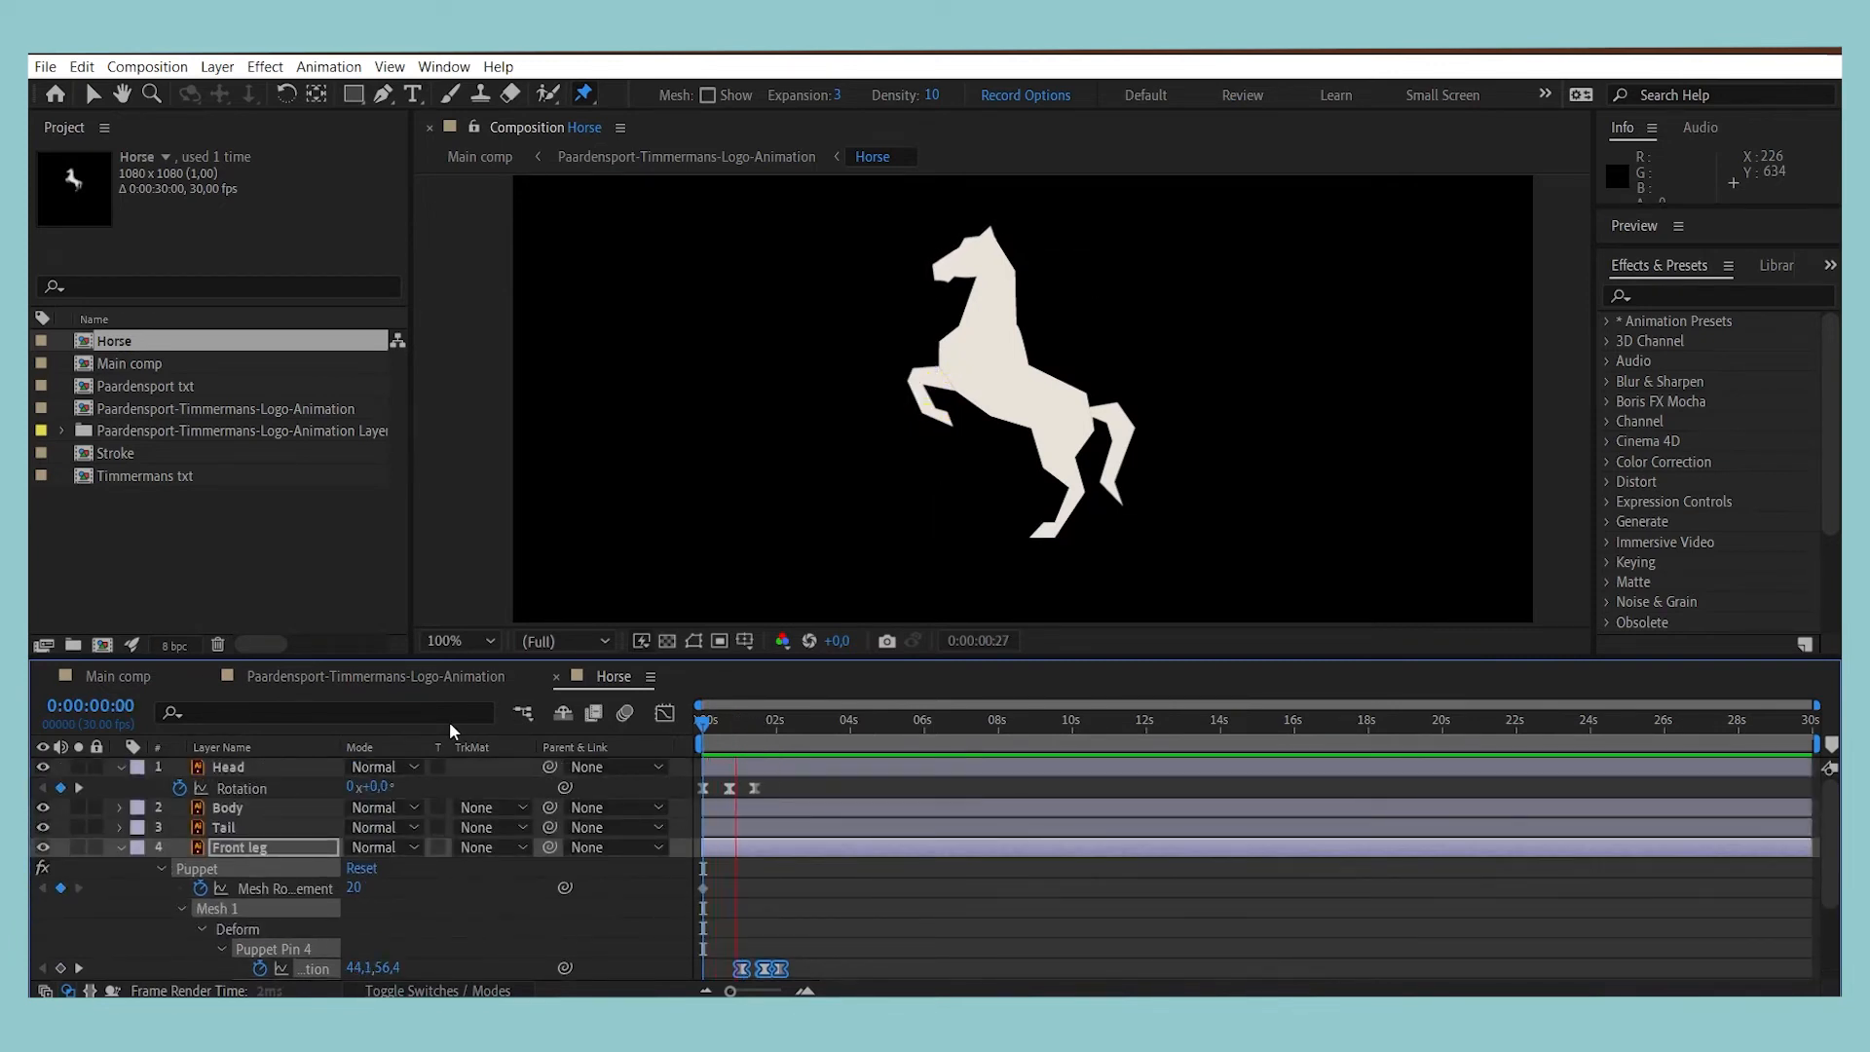
key("space")
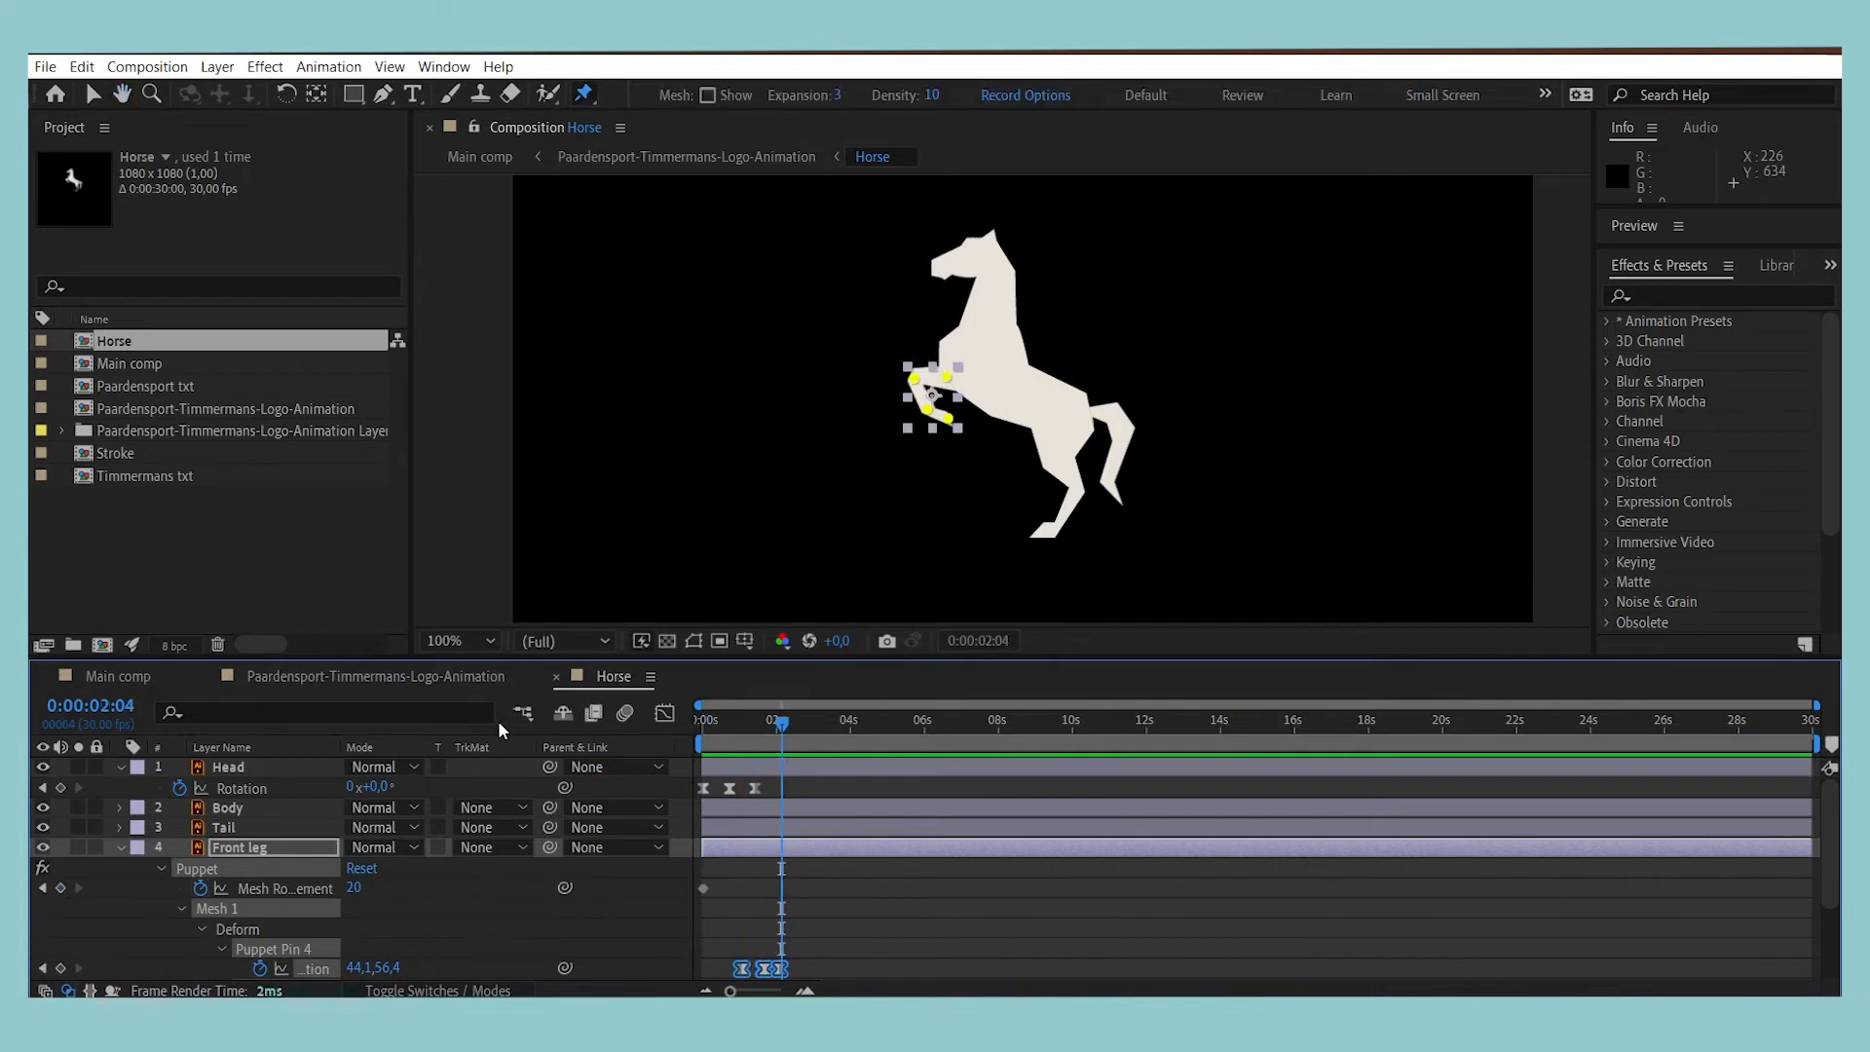
key("ctrl+s")
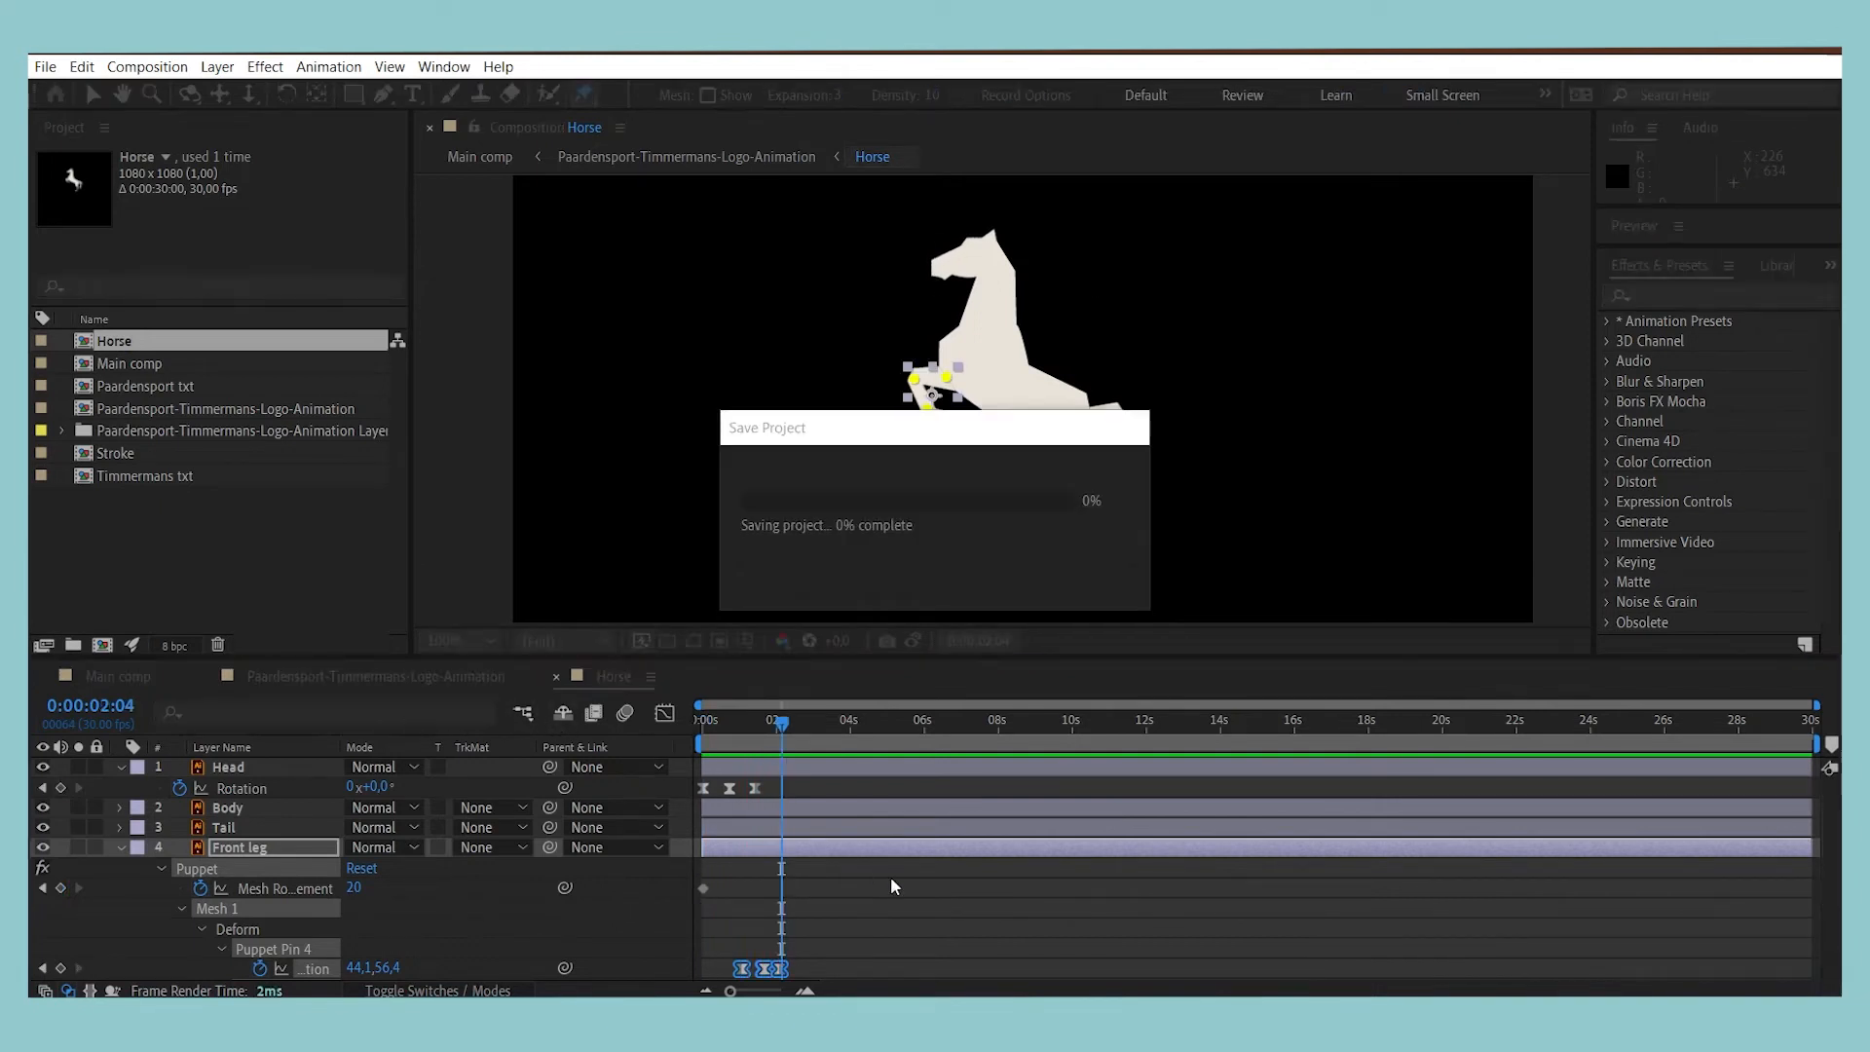
key("Page_Down")
key("Page_Down")
key("Page_Down")
key("Page_Down")
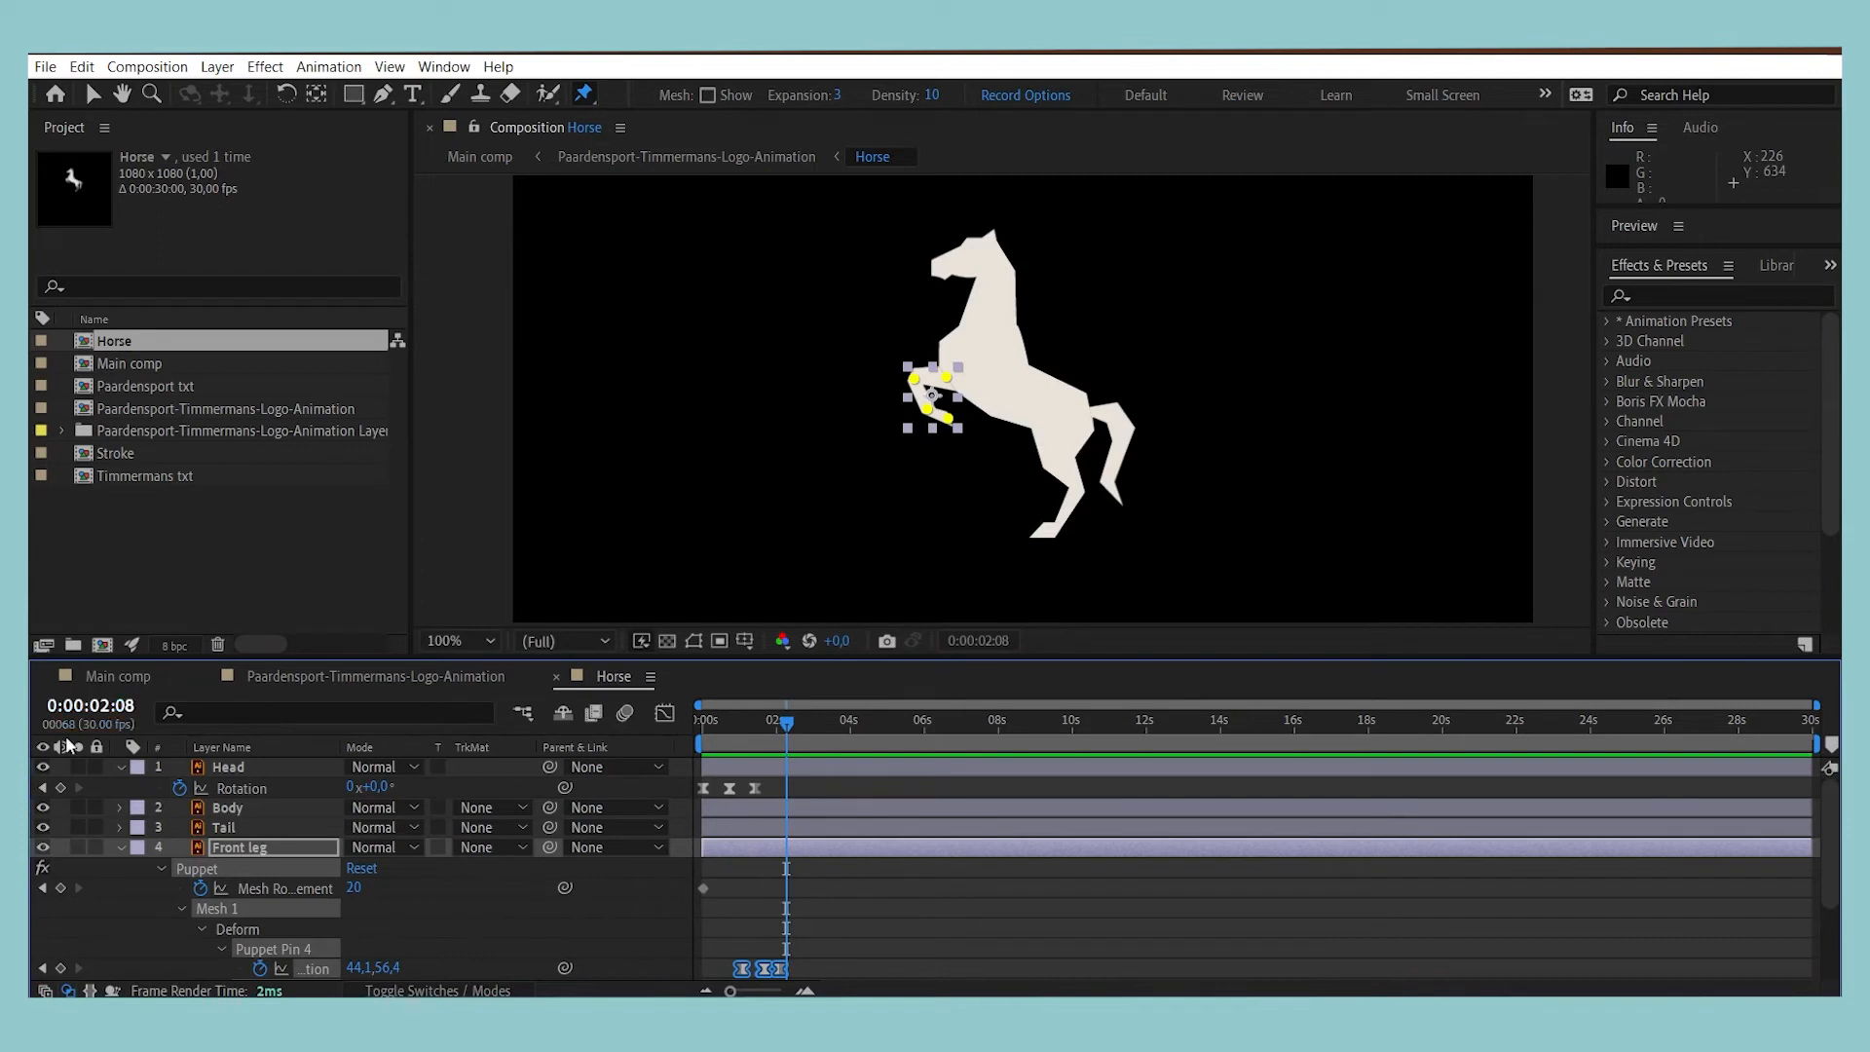
Step: Collapse the Front leg layer and place five Puppet pins along the Tail layer, from its base to its tip
left_click(121, 848)
left_click(251, 831)
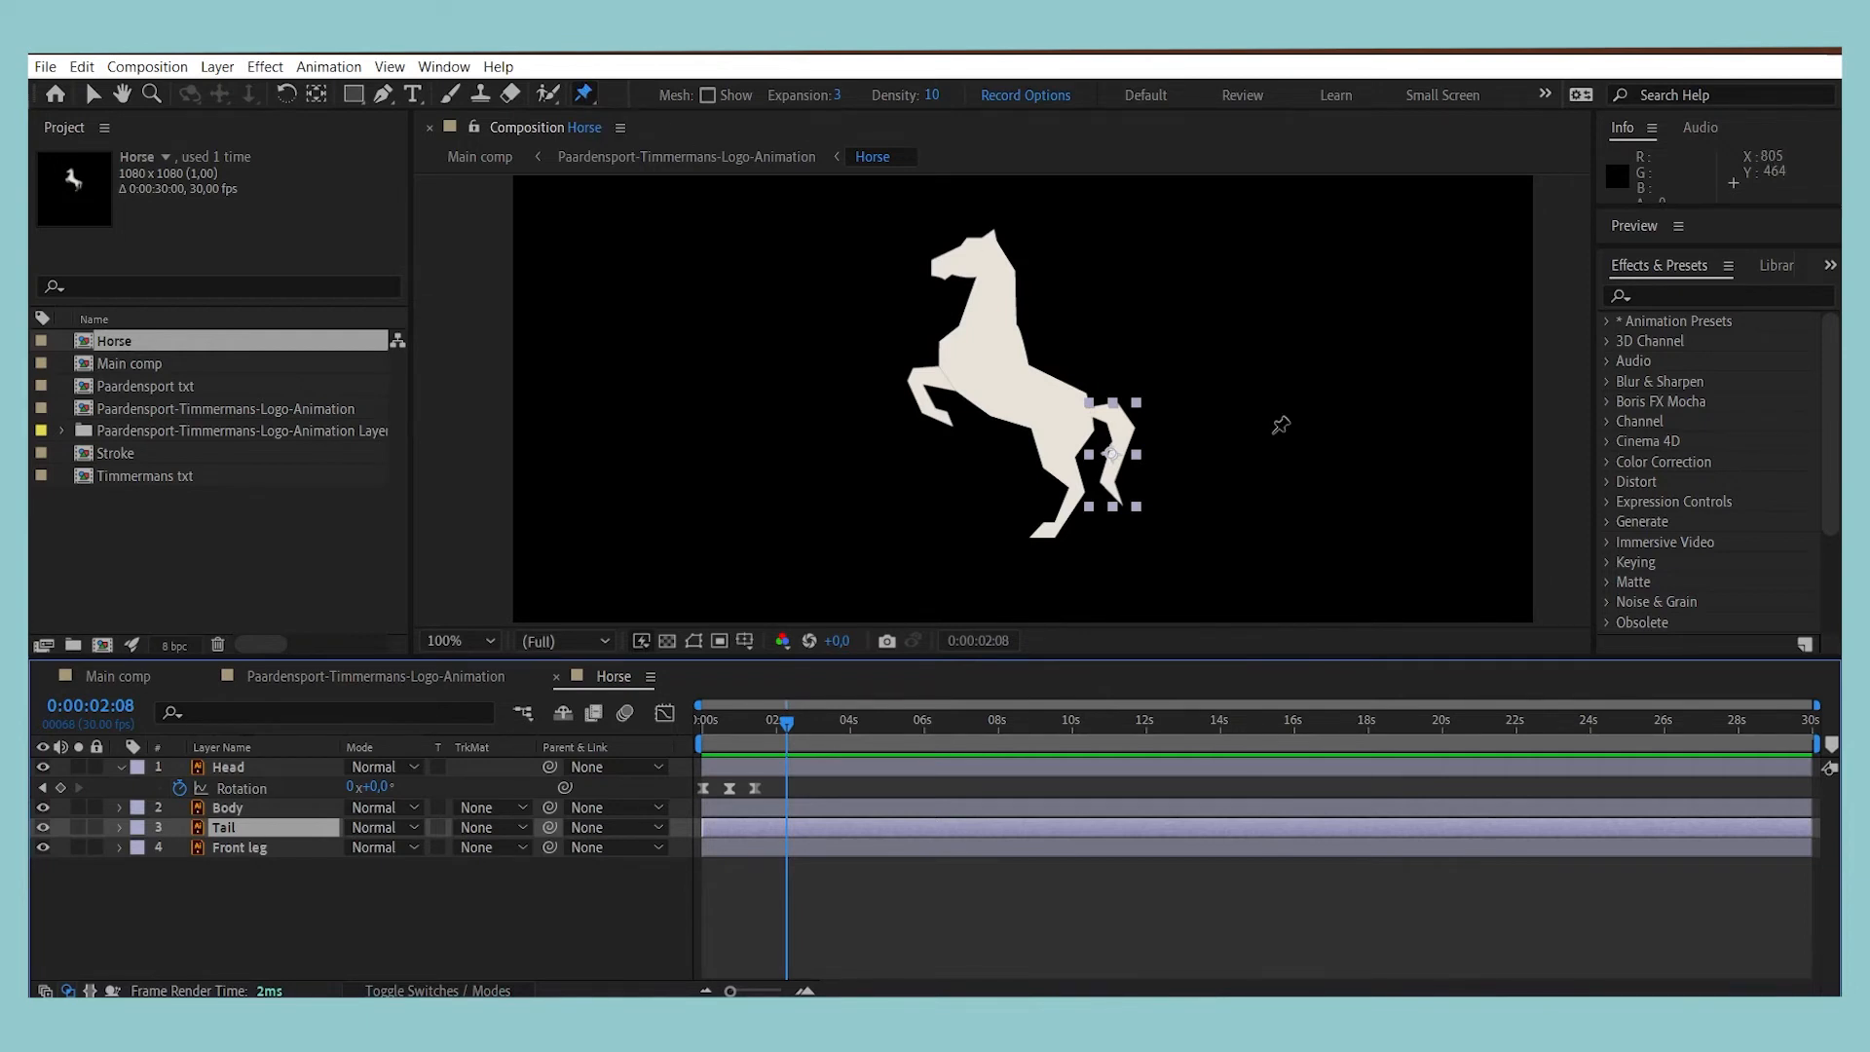
key("period")
key("period")
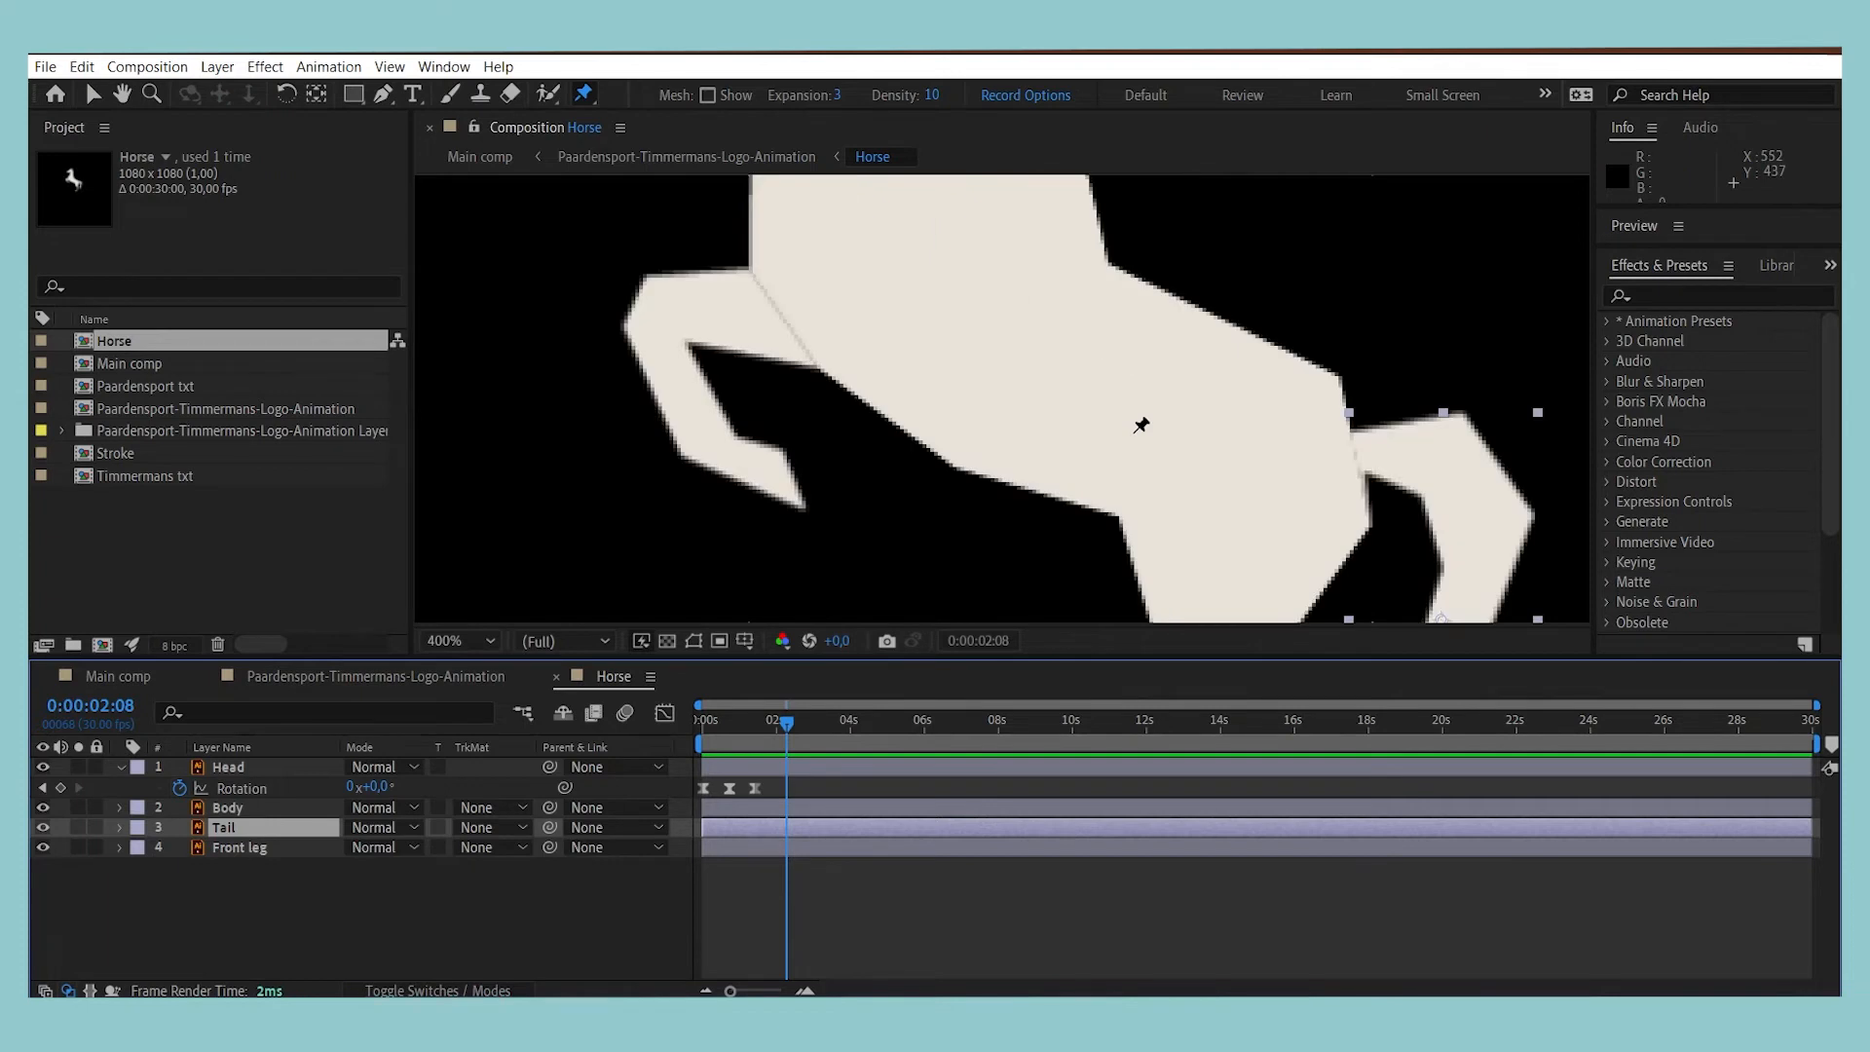
key("comma")
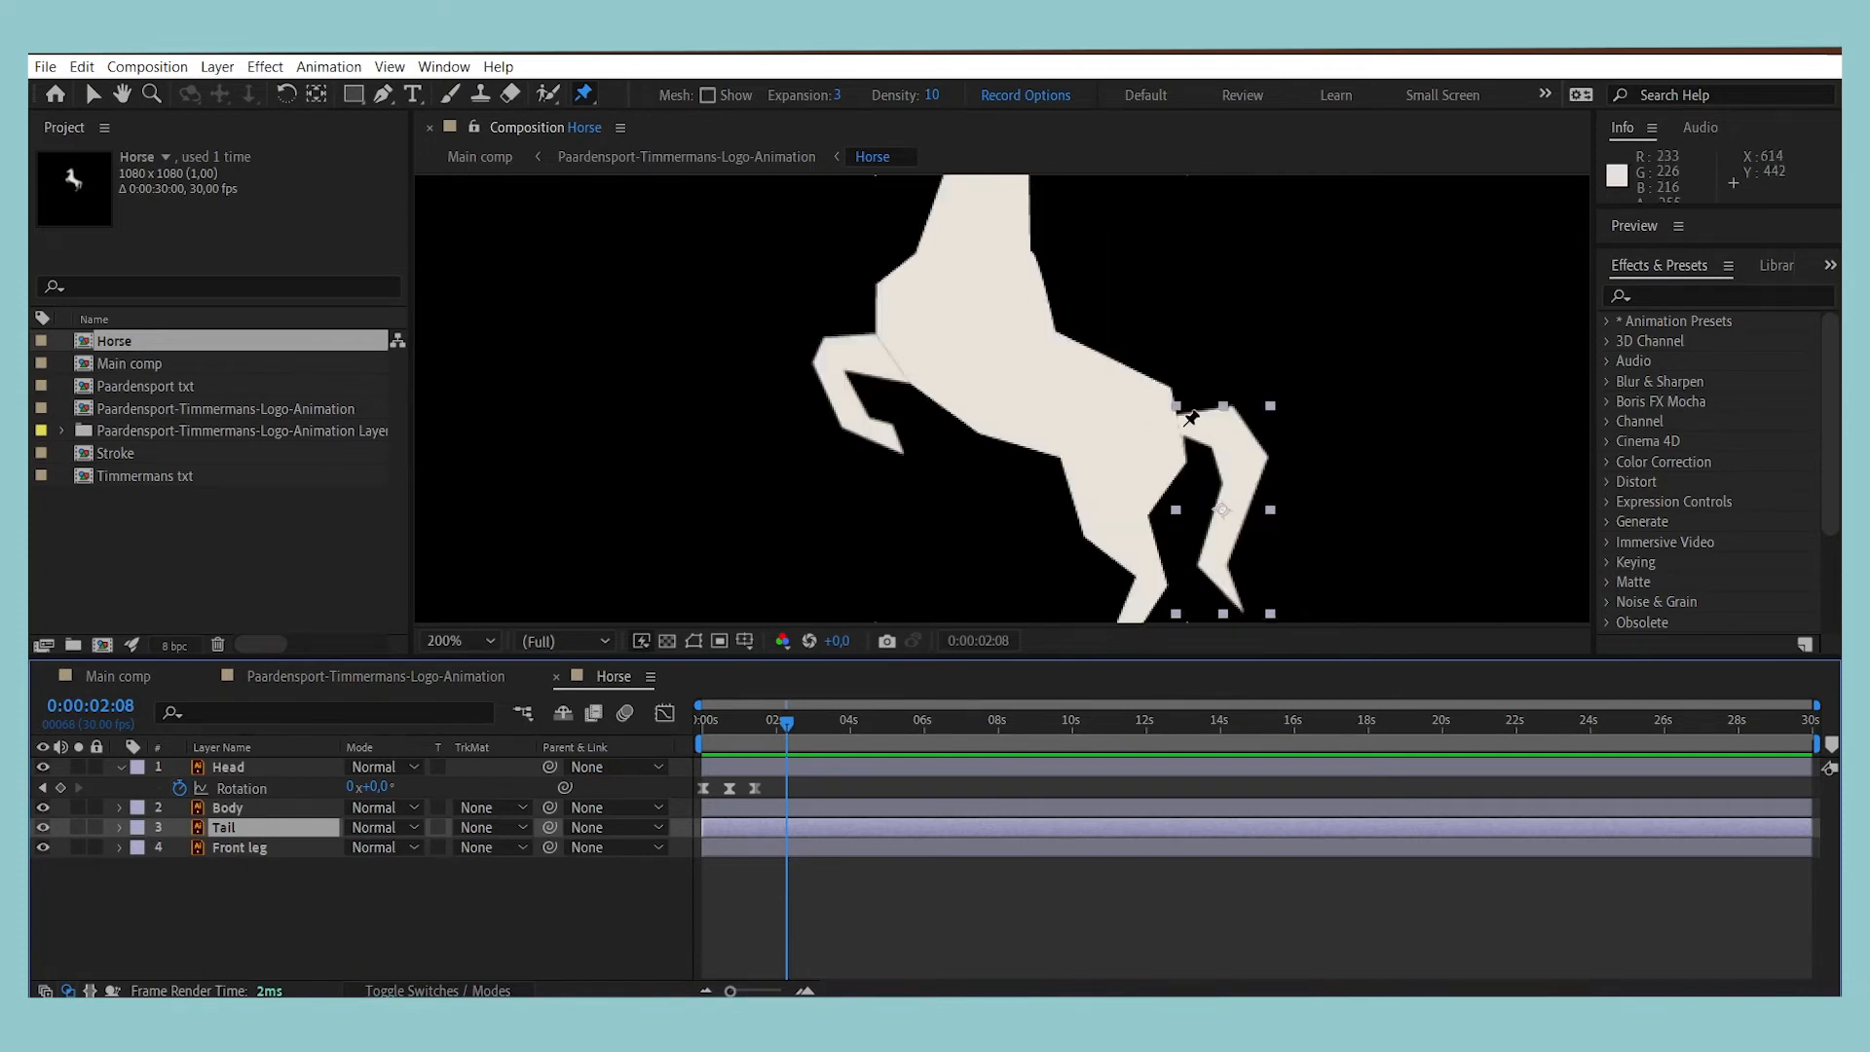
left_click(1177, 425)
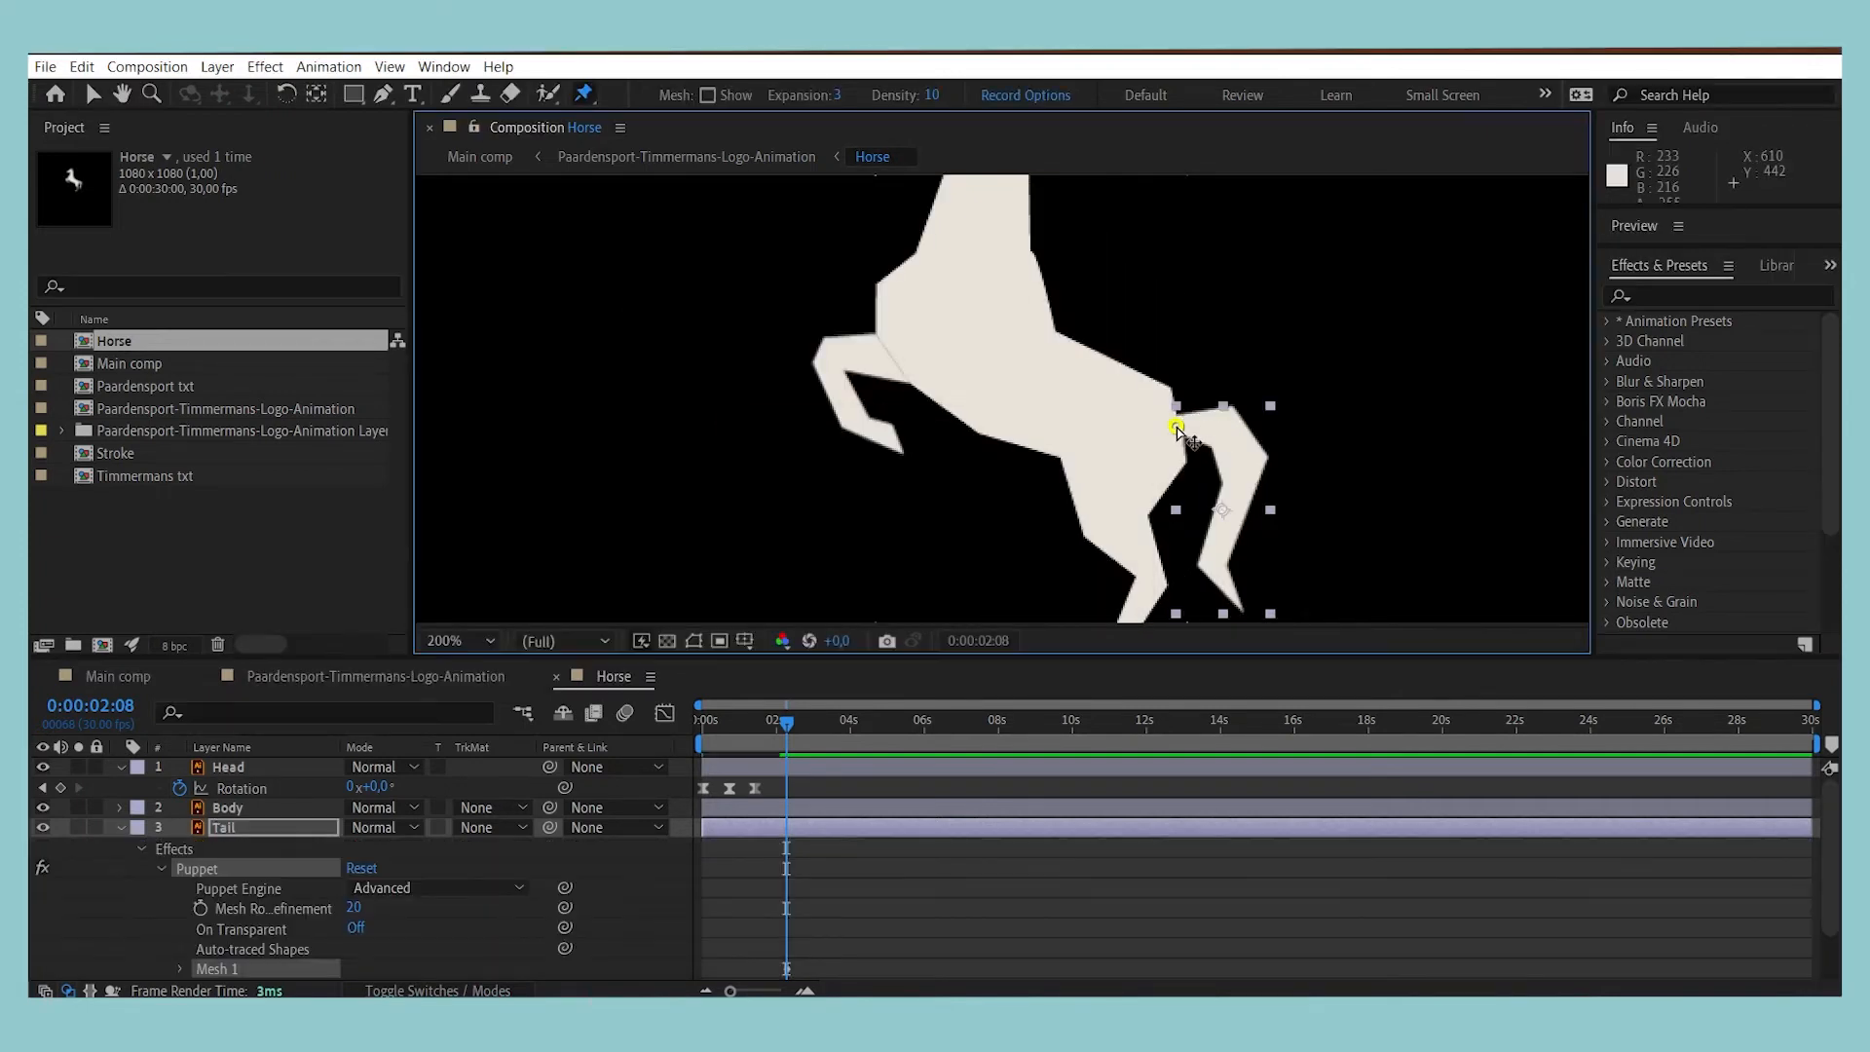
left_click(1227, 432)
left_click(1245, 473)
left_click(1211, 562)
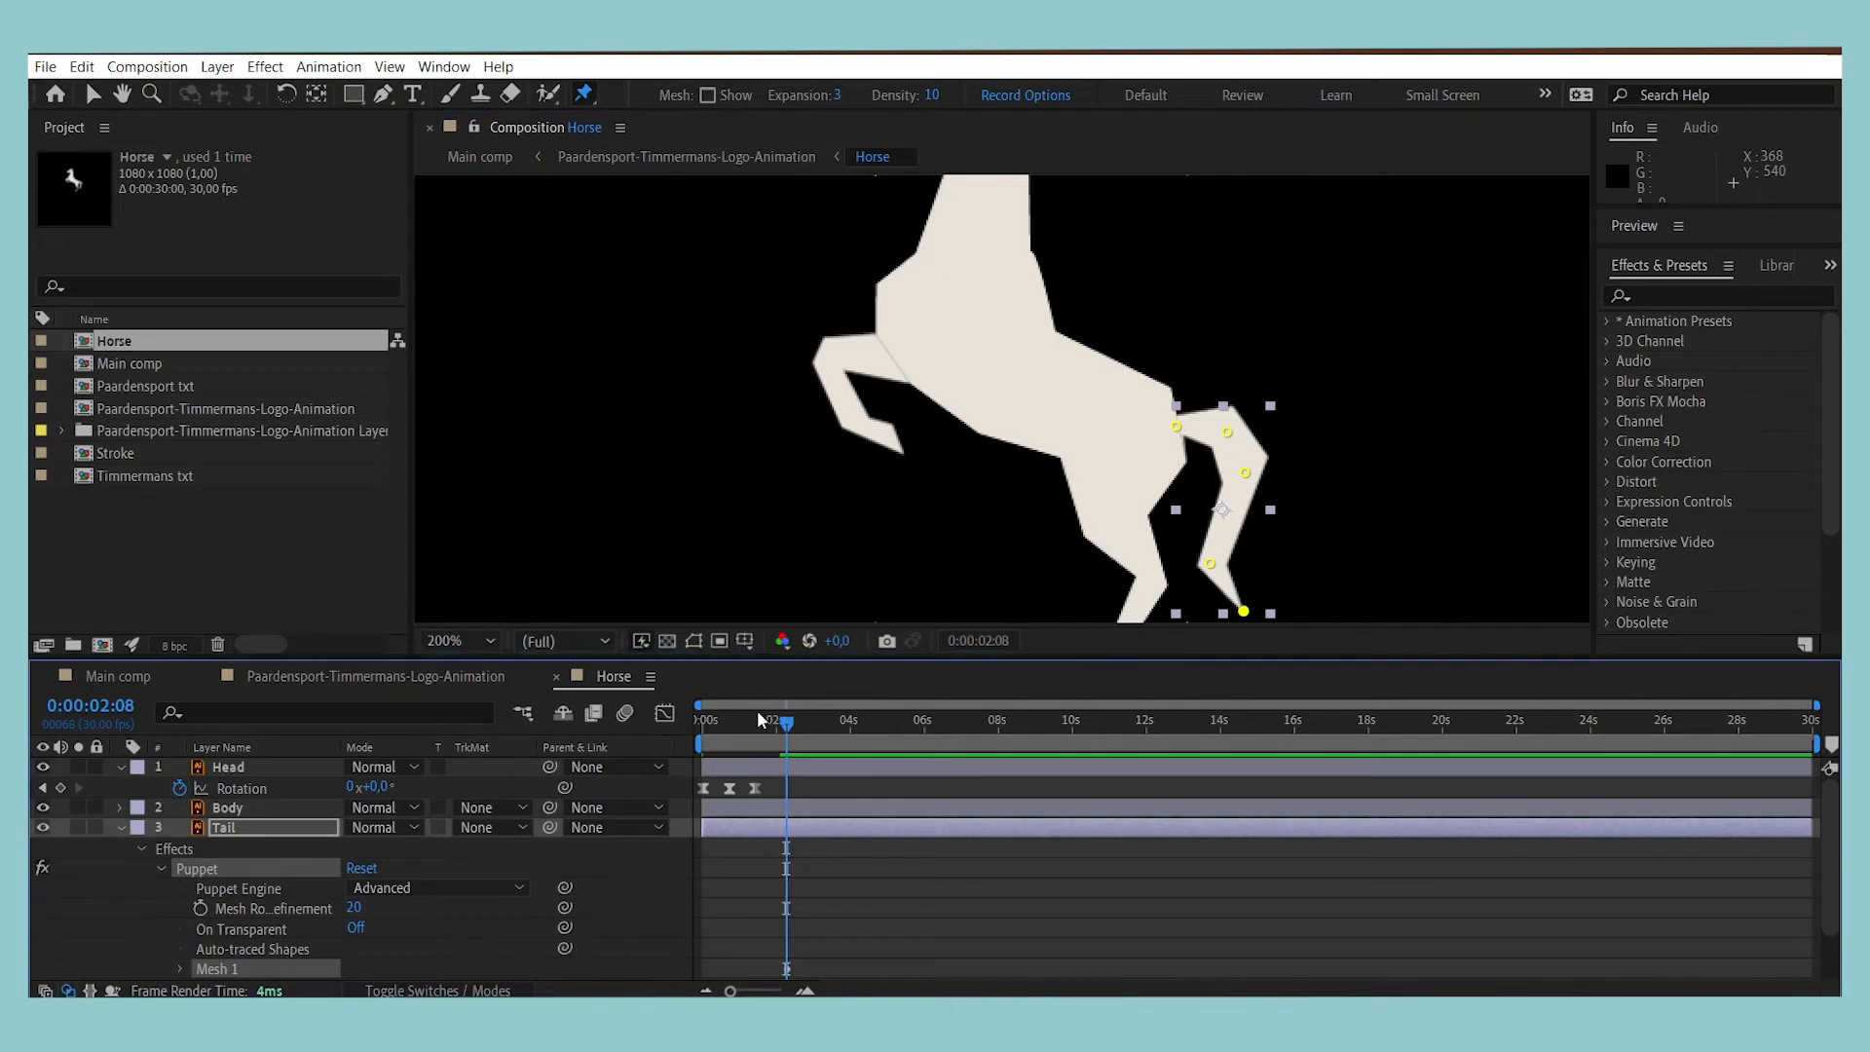
Step: Keyframe the Tail's Mesh Rotation Refinement at 0:00:00:00, and swing its lower Puppet pins away from the body at 0:00:00:10
left_click_drag(774, 717, 685, 728)
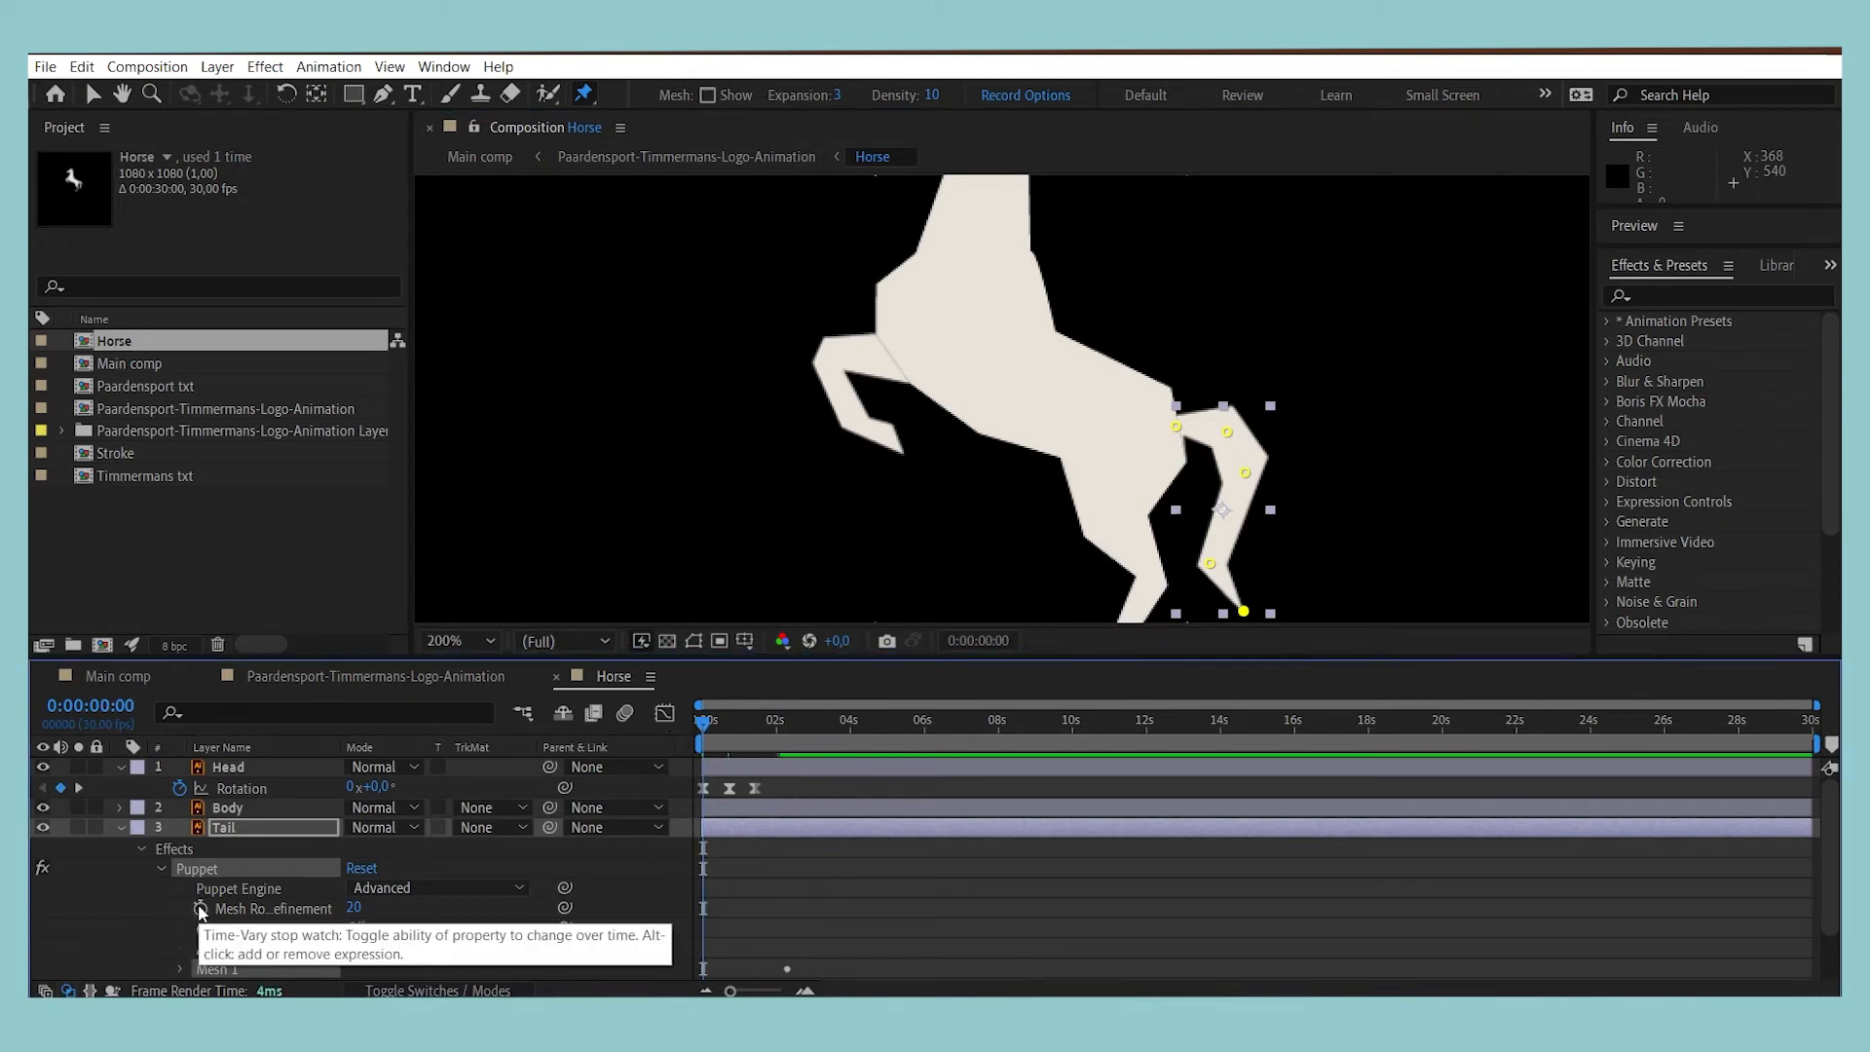
left_click(201, 910)
left_click(708, 727)
left_click_drag(708, 727, 715, 726)
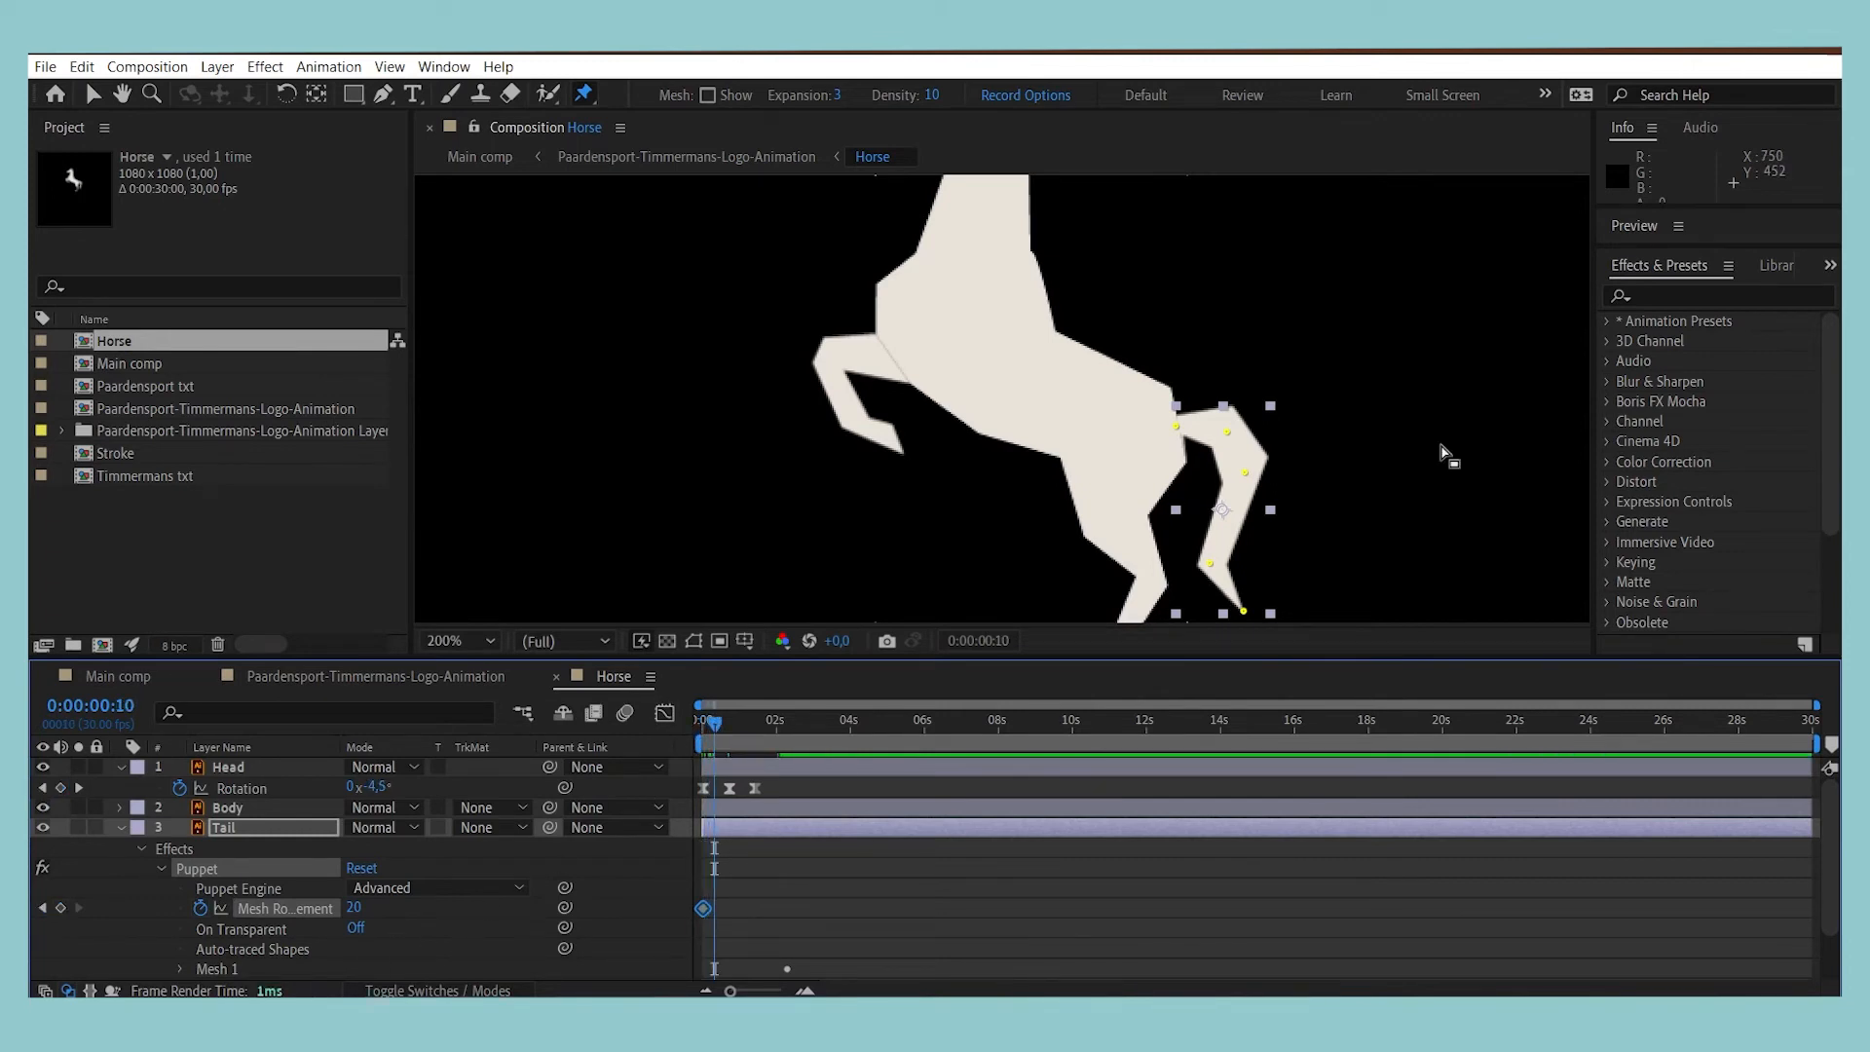
left_click_drag(1244, 614, 1223, 565)
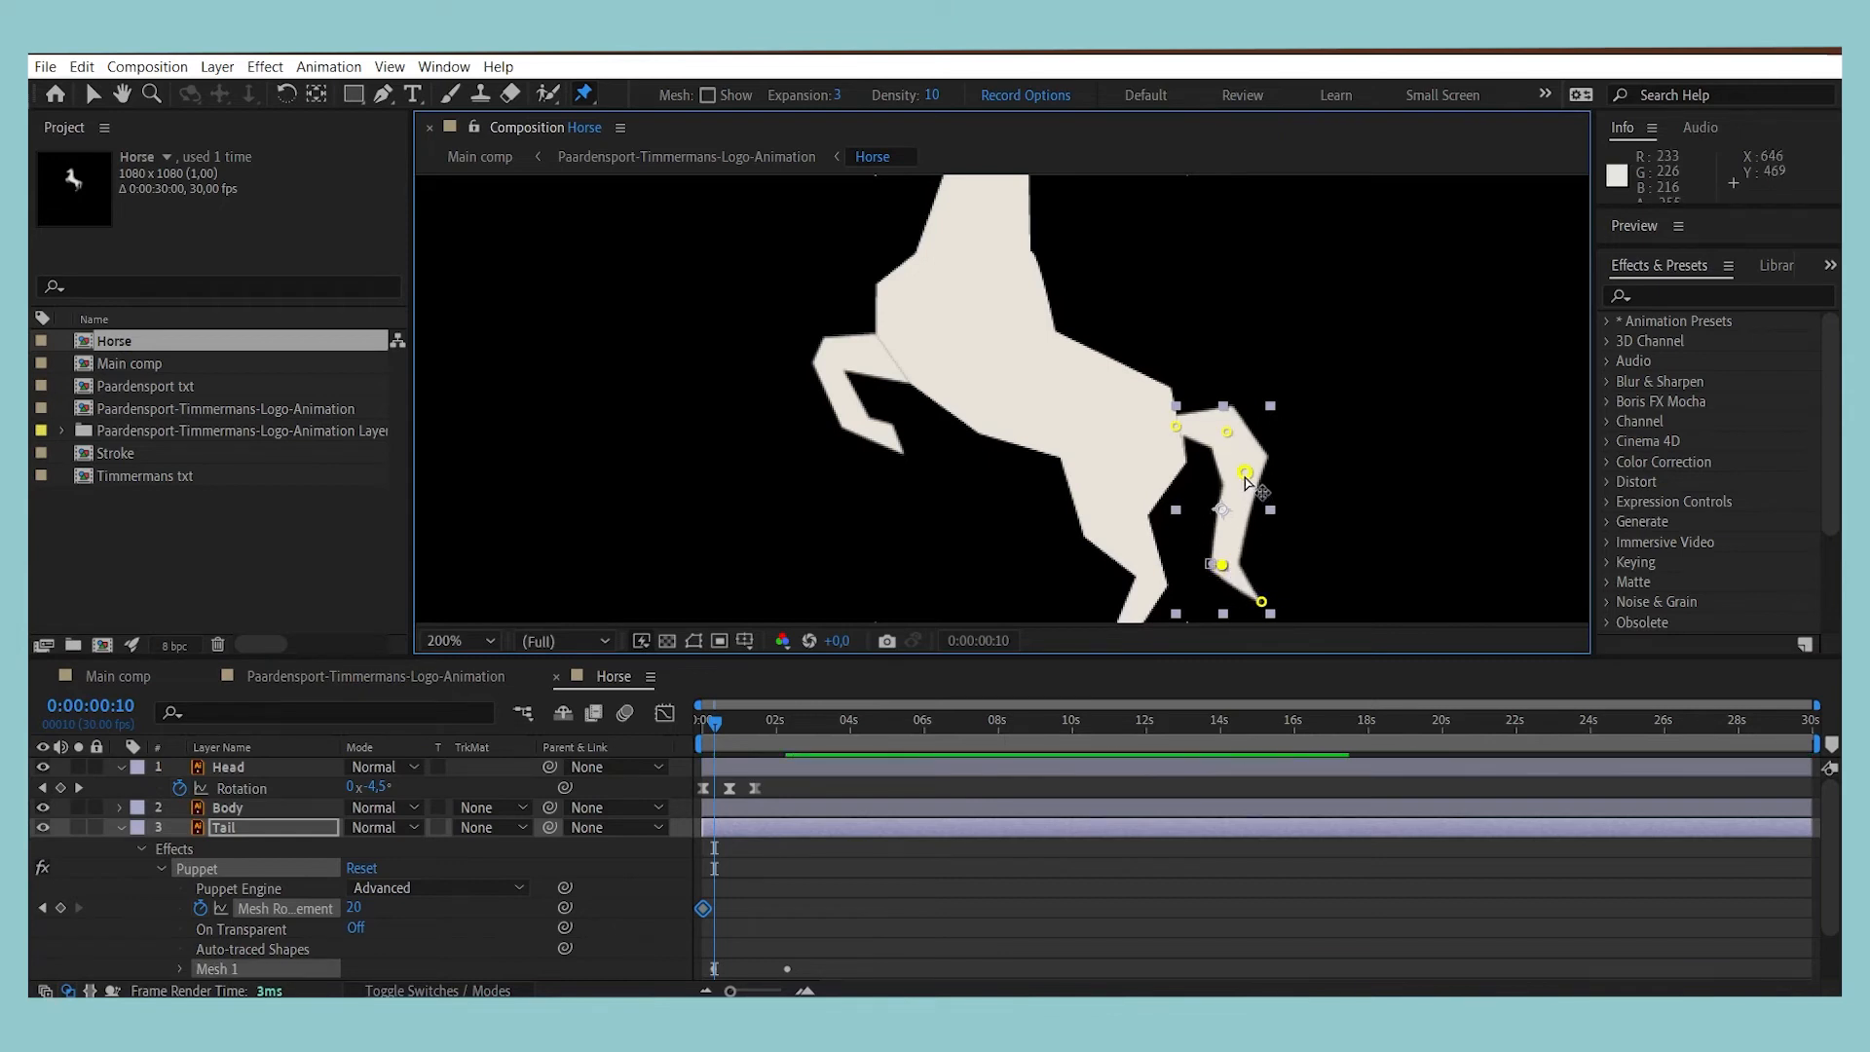
left_click_drag(1245, 473, 1252, 472)
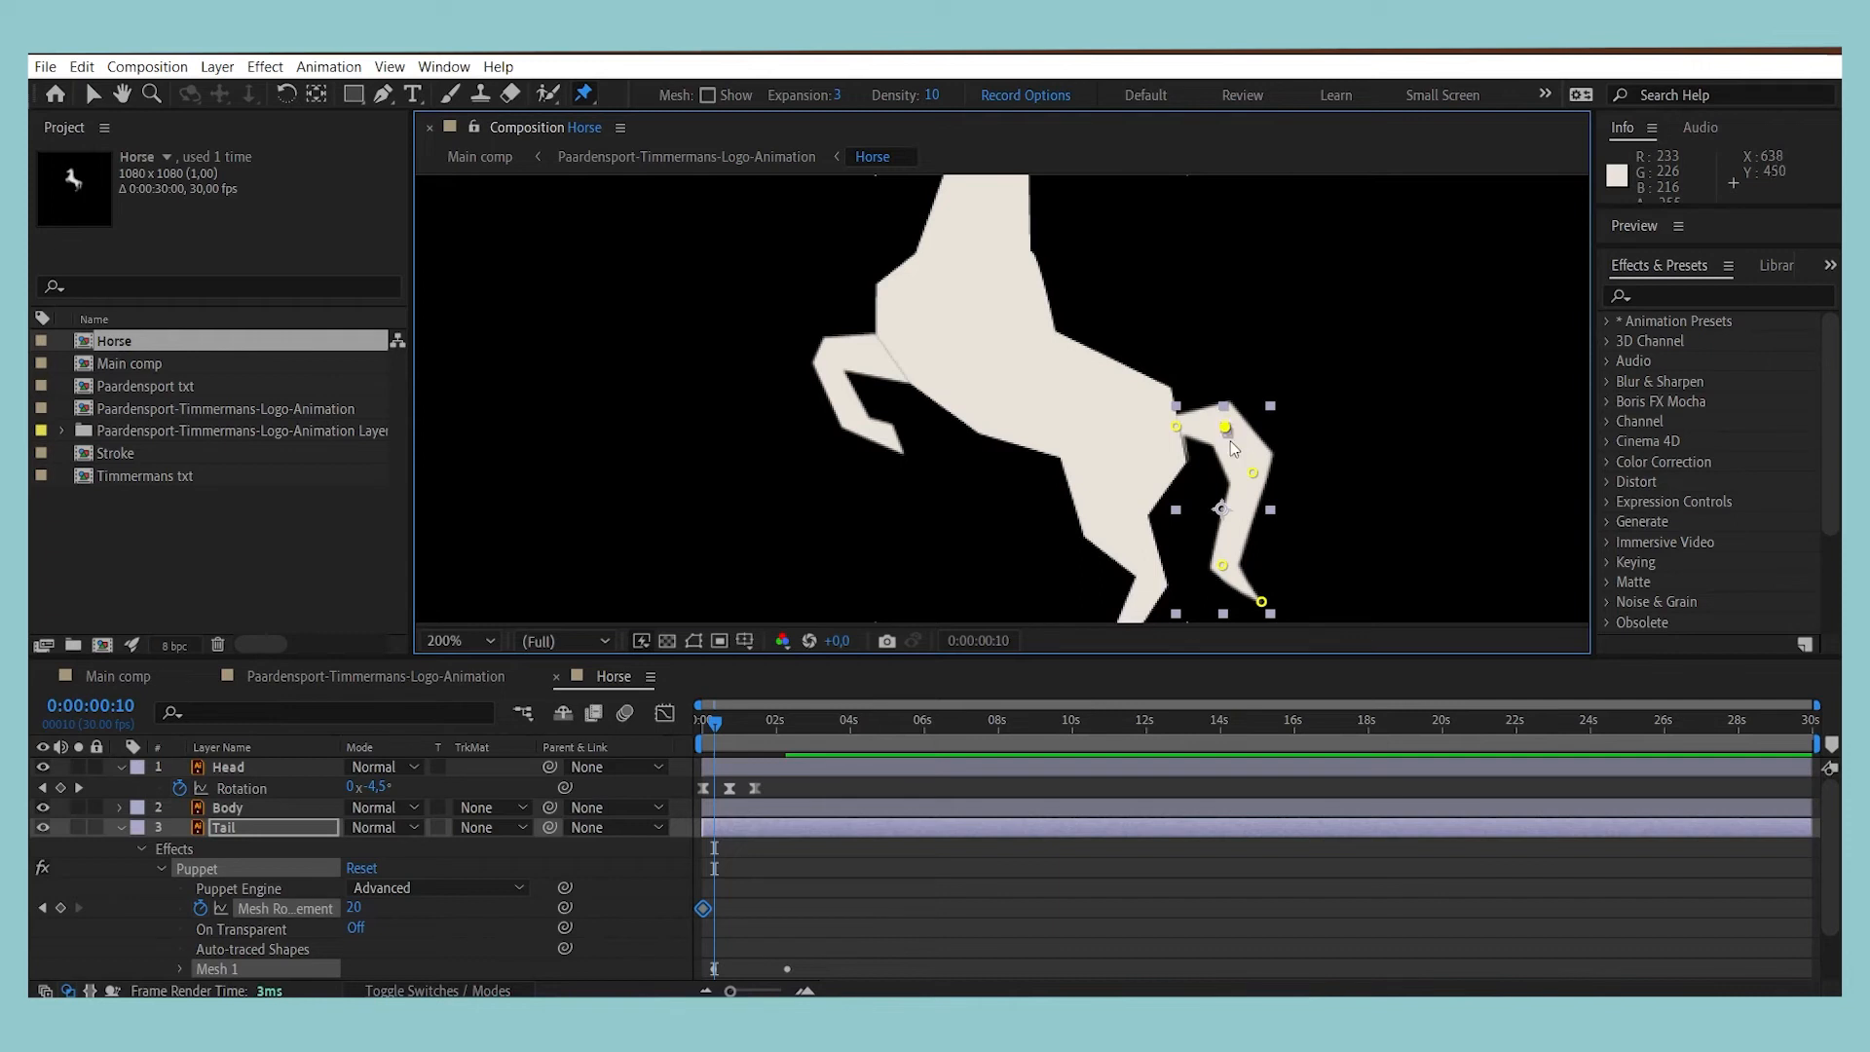
Step: Preview the tail motion, reveal the Tail's keyframes, and shift the pins' first position keyframes earlier to 0:00:00:03
left_click_drag(716, 726, 550, 729)
key("space")
left_click(552, 725)
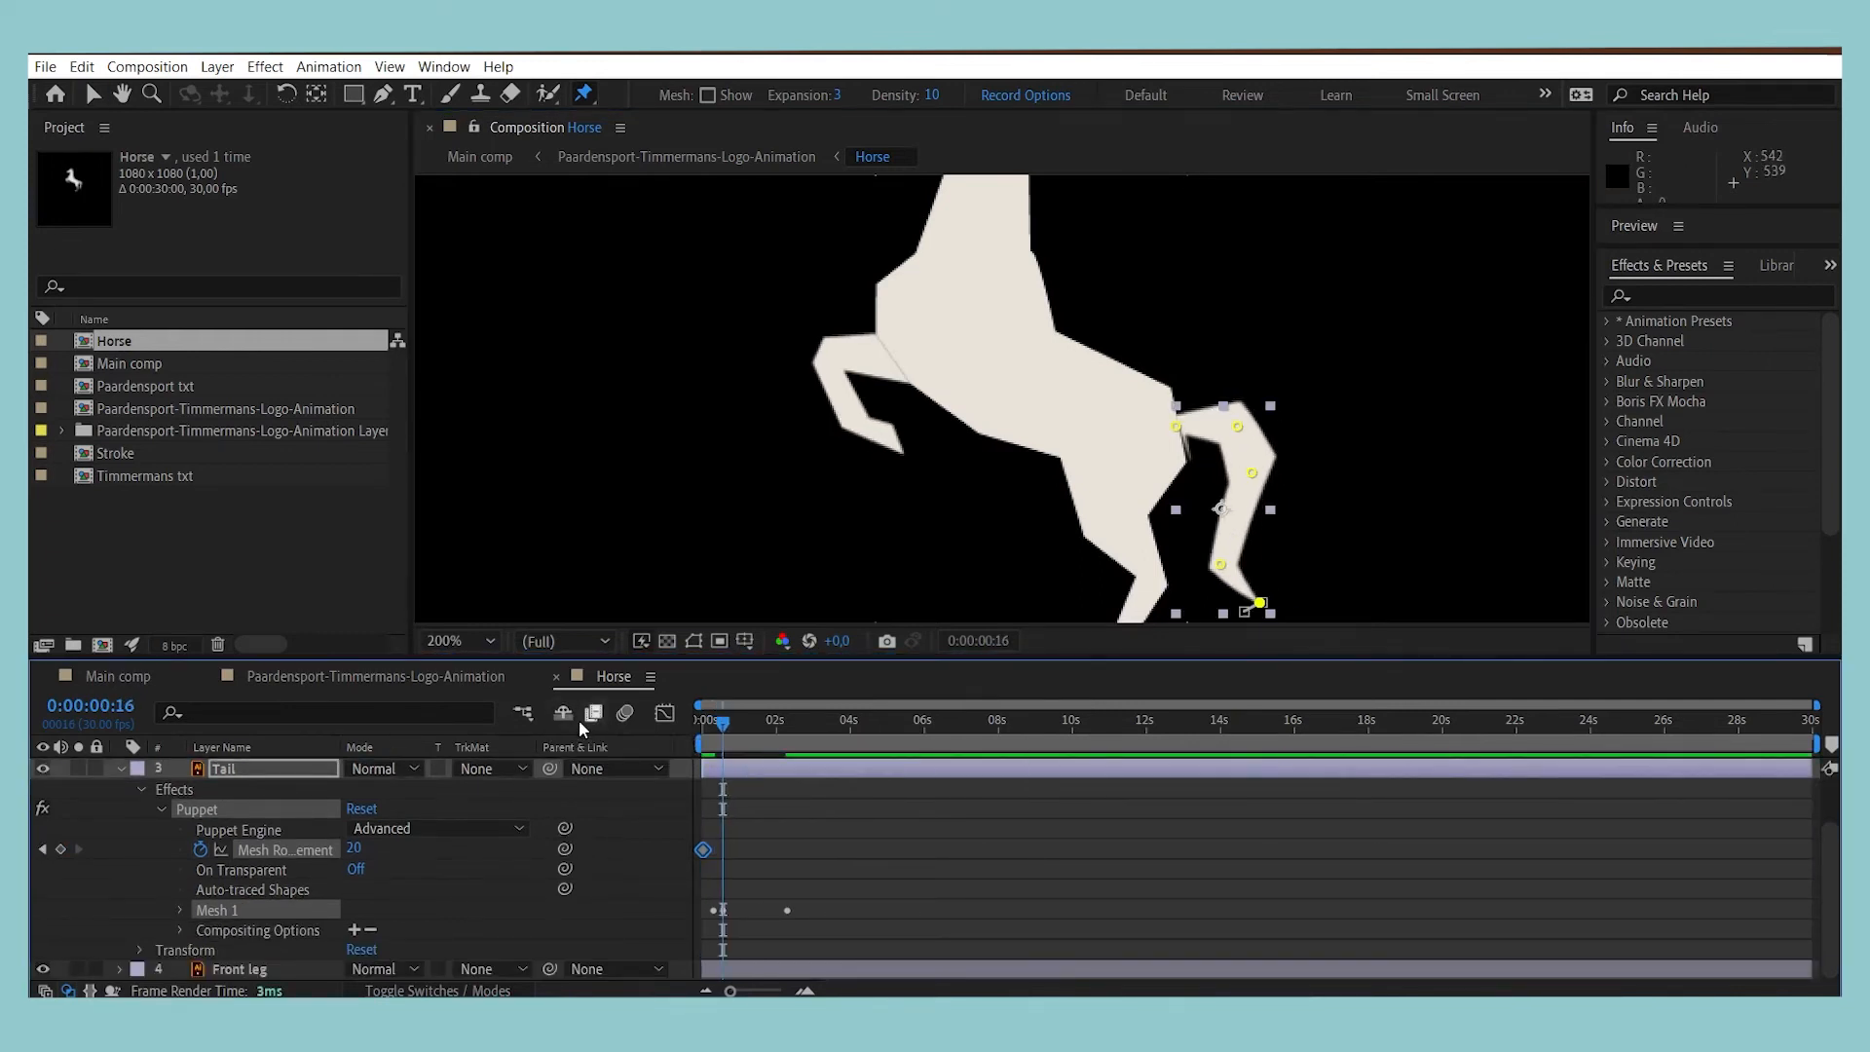
key("u")
scroll(925, 867, "down", 3)
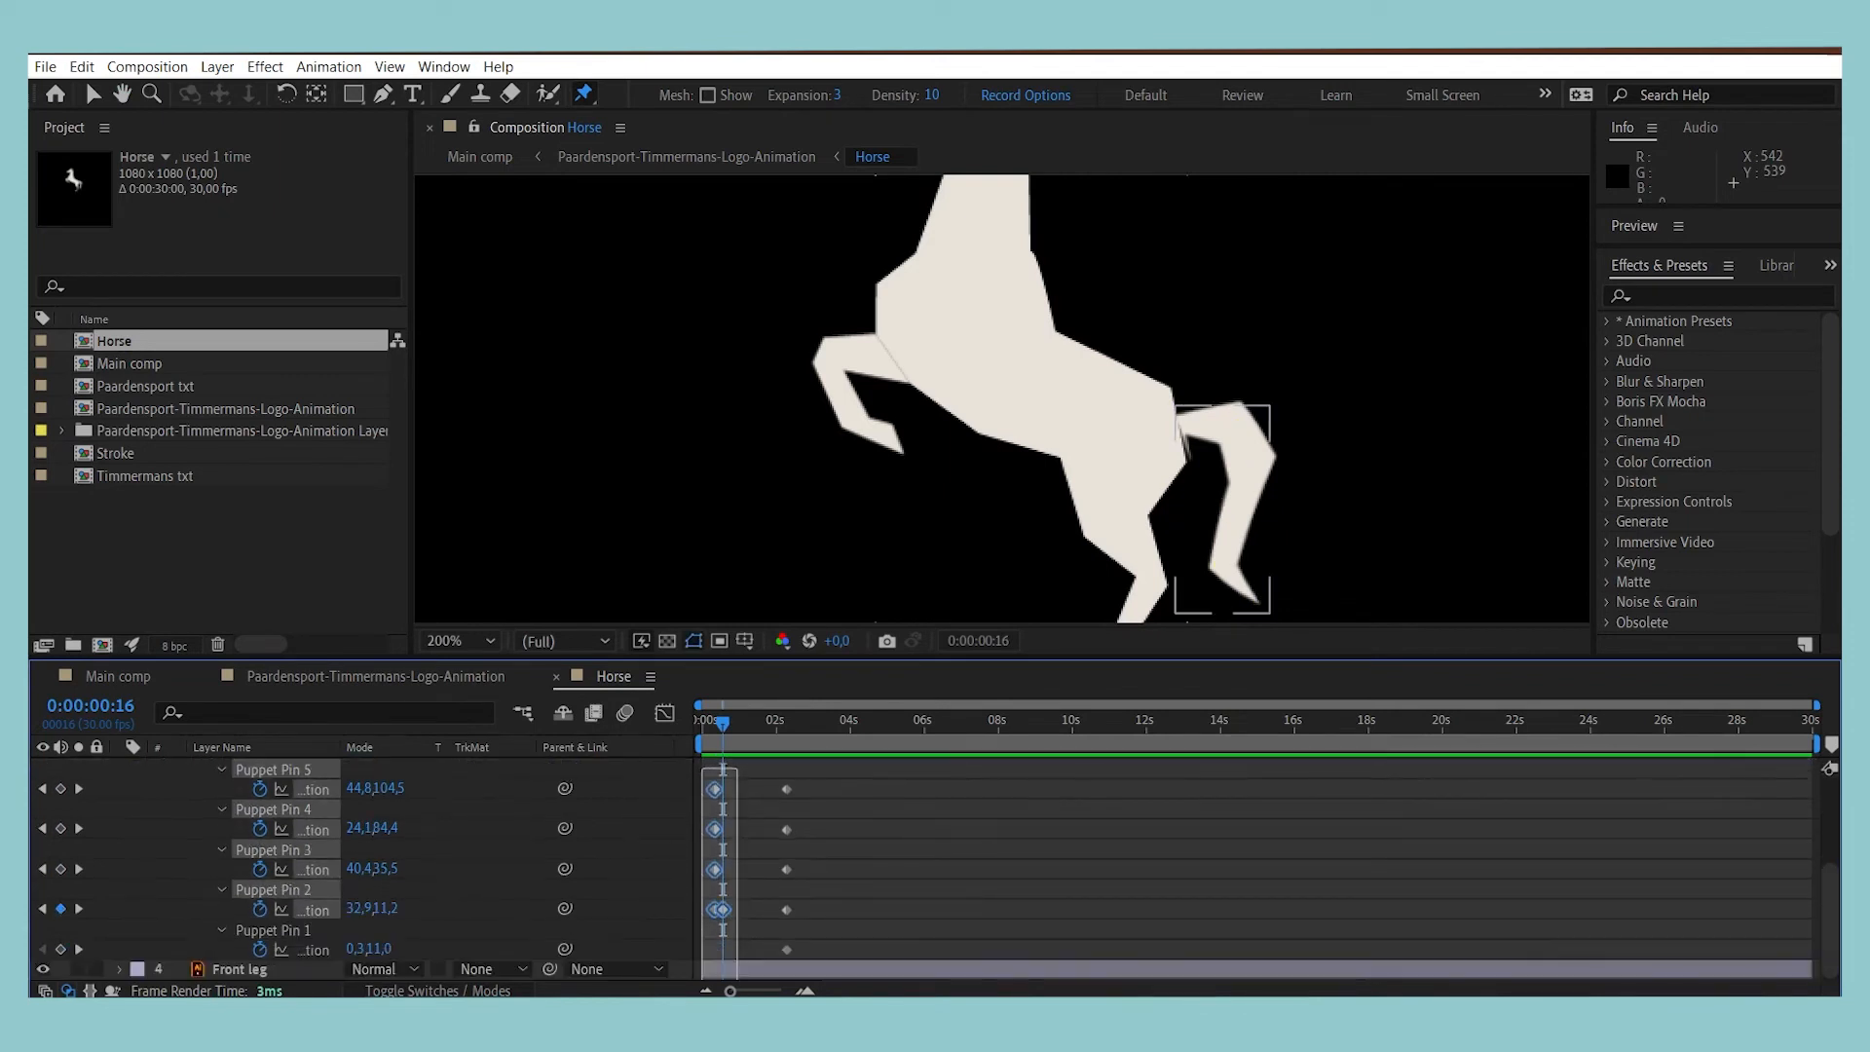
left_click_drag(739, 982, 710, 910)
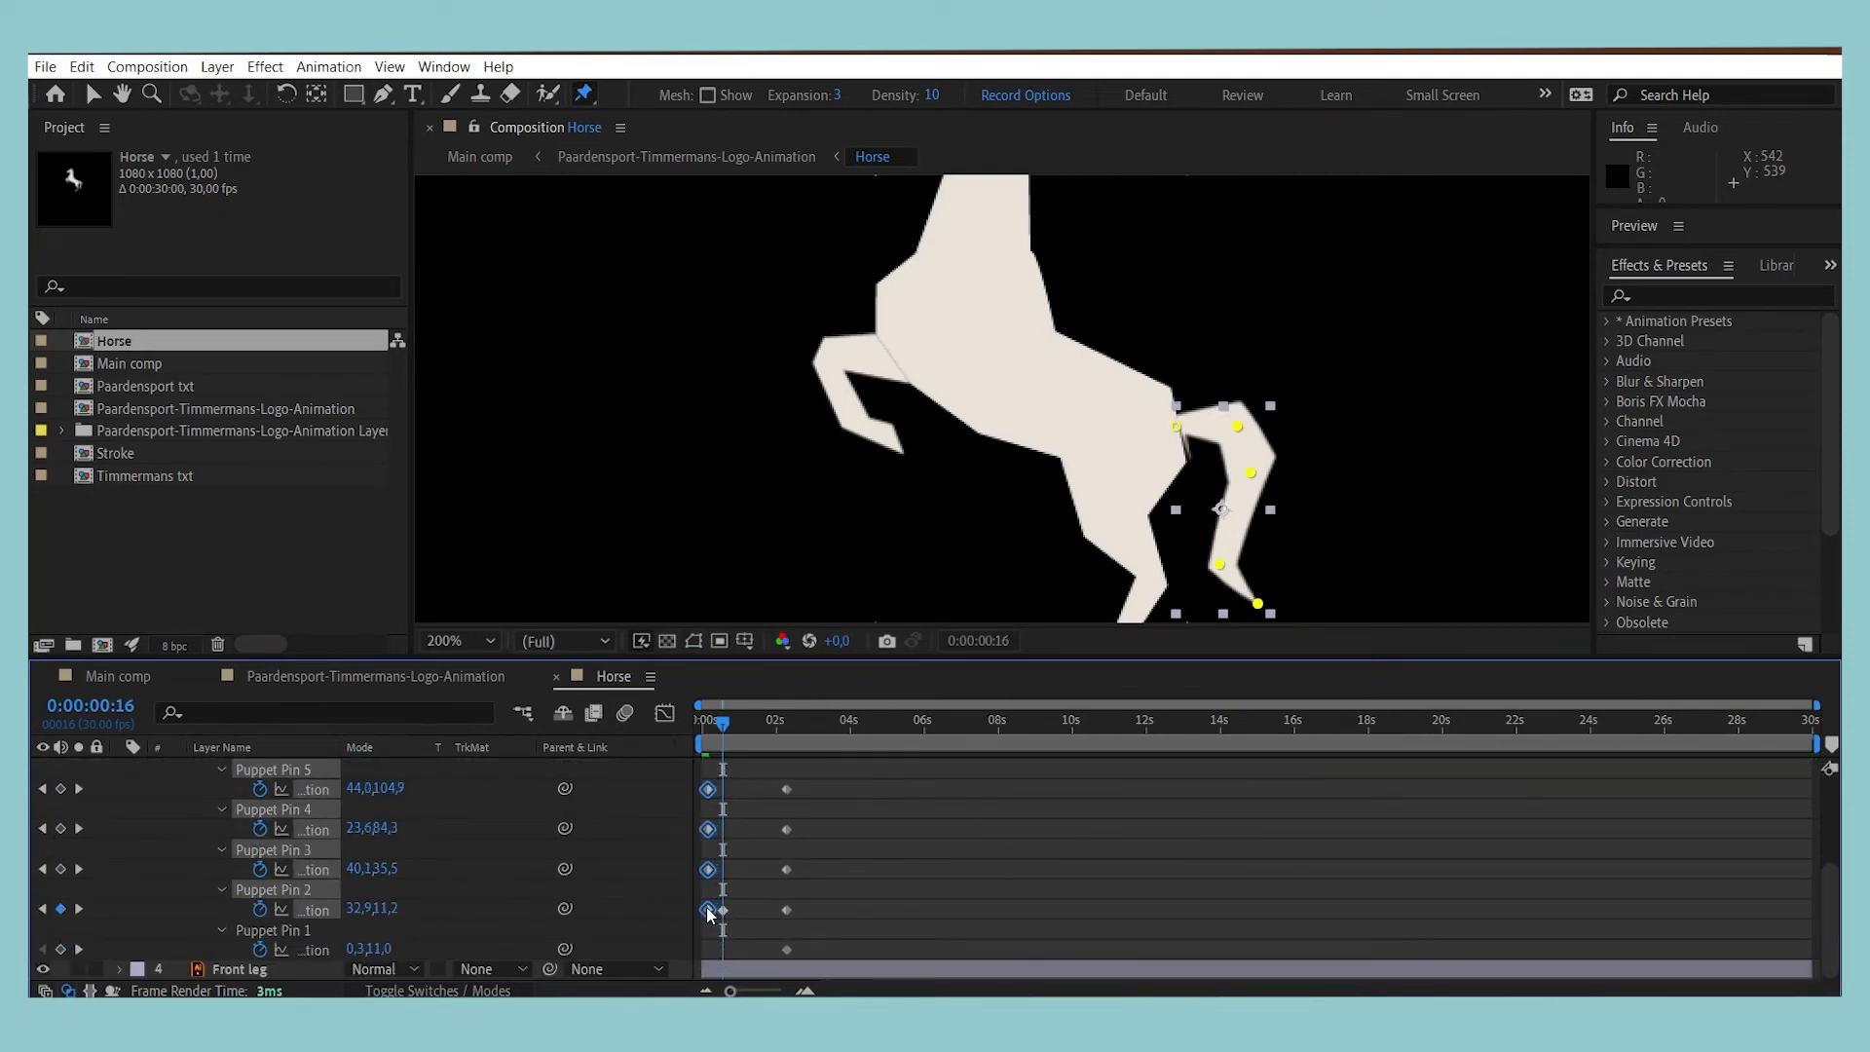
Step: Delete Puppet Pin 2's stray position keyframe at 0:00:00:16 and preview the tail from the start
left_click(740, 899)
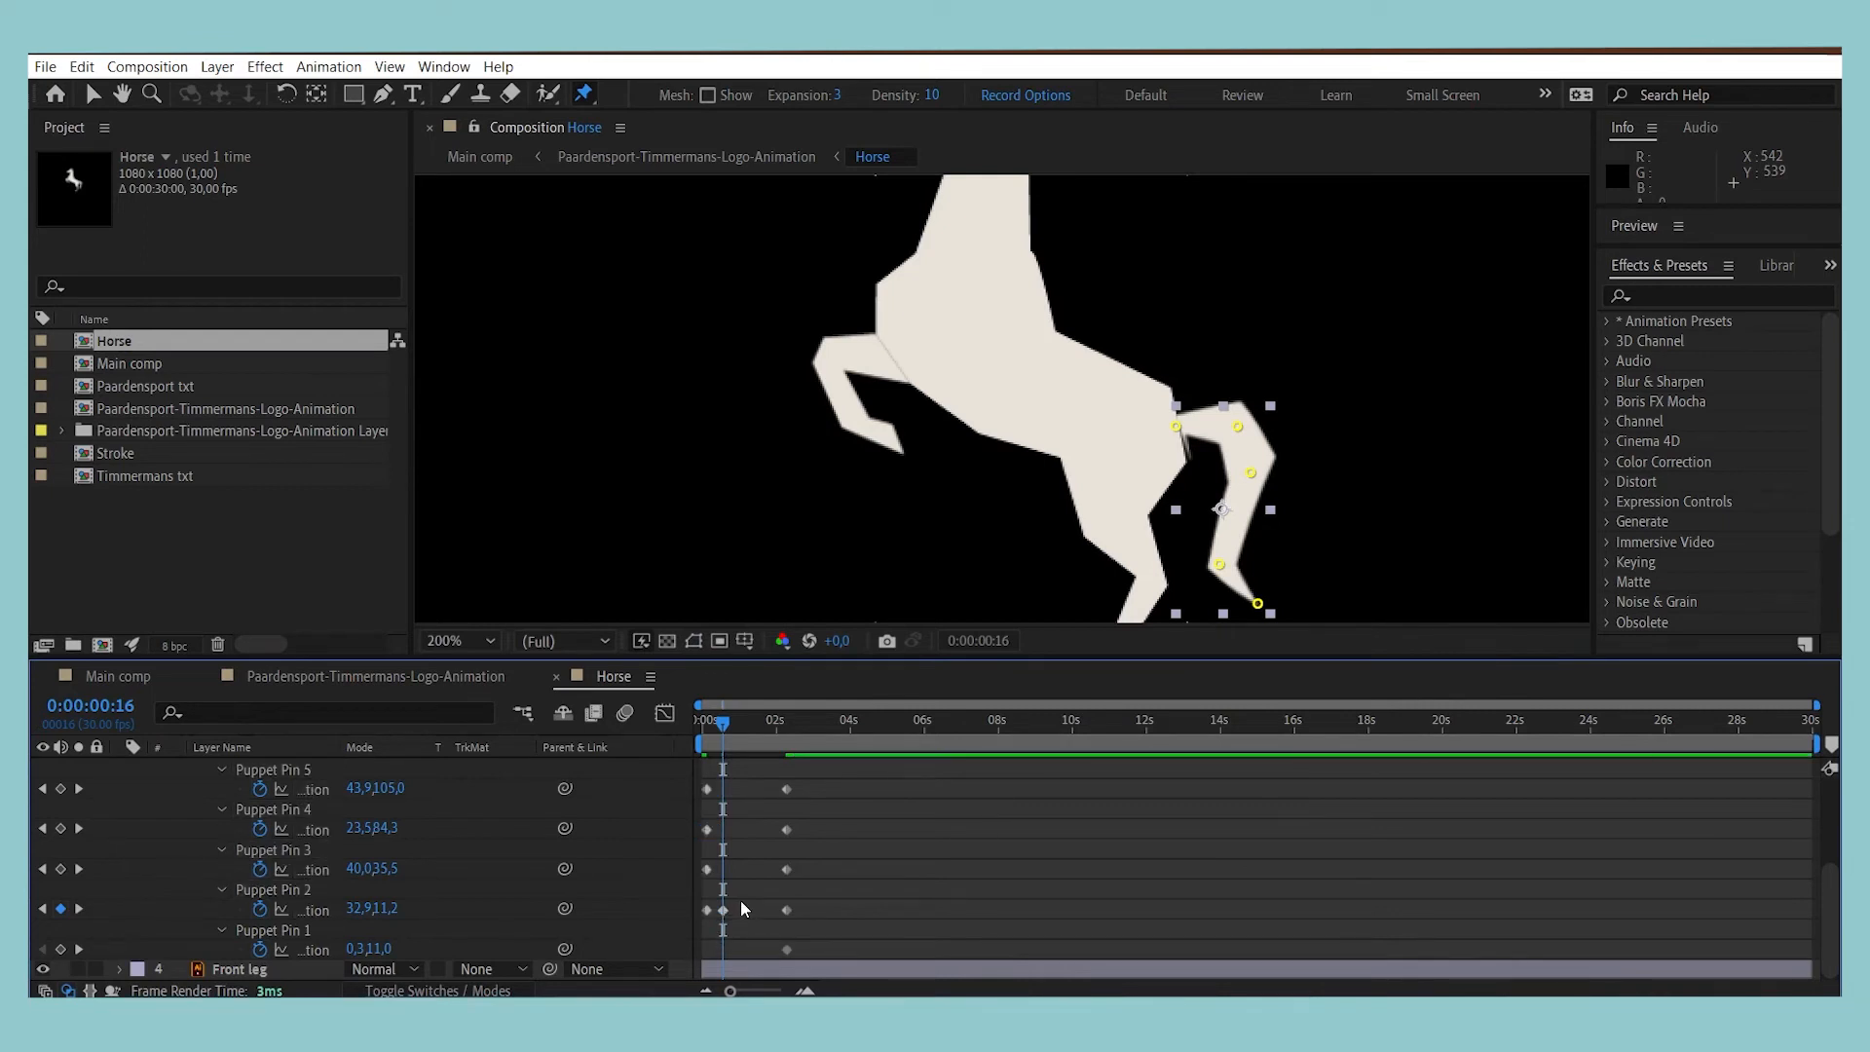
left_click(722, 910)
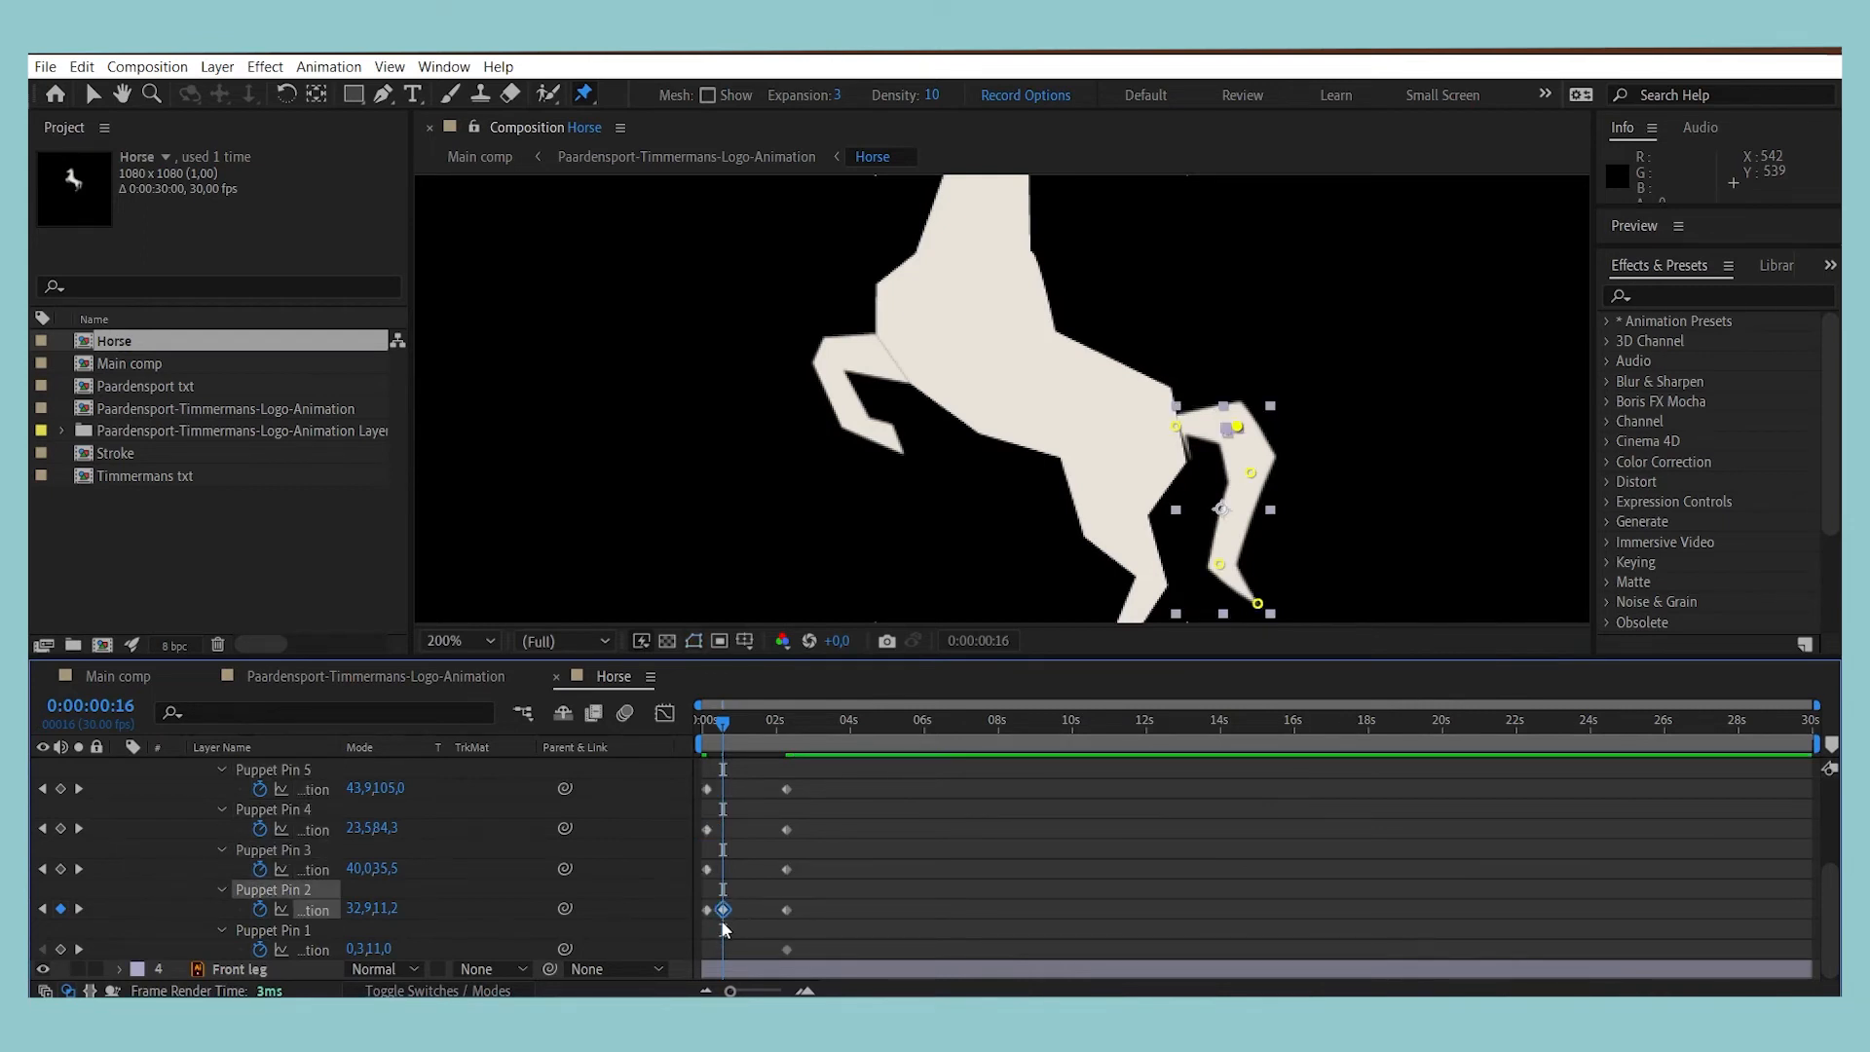
key("Delete")
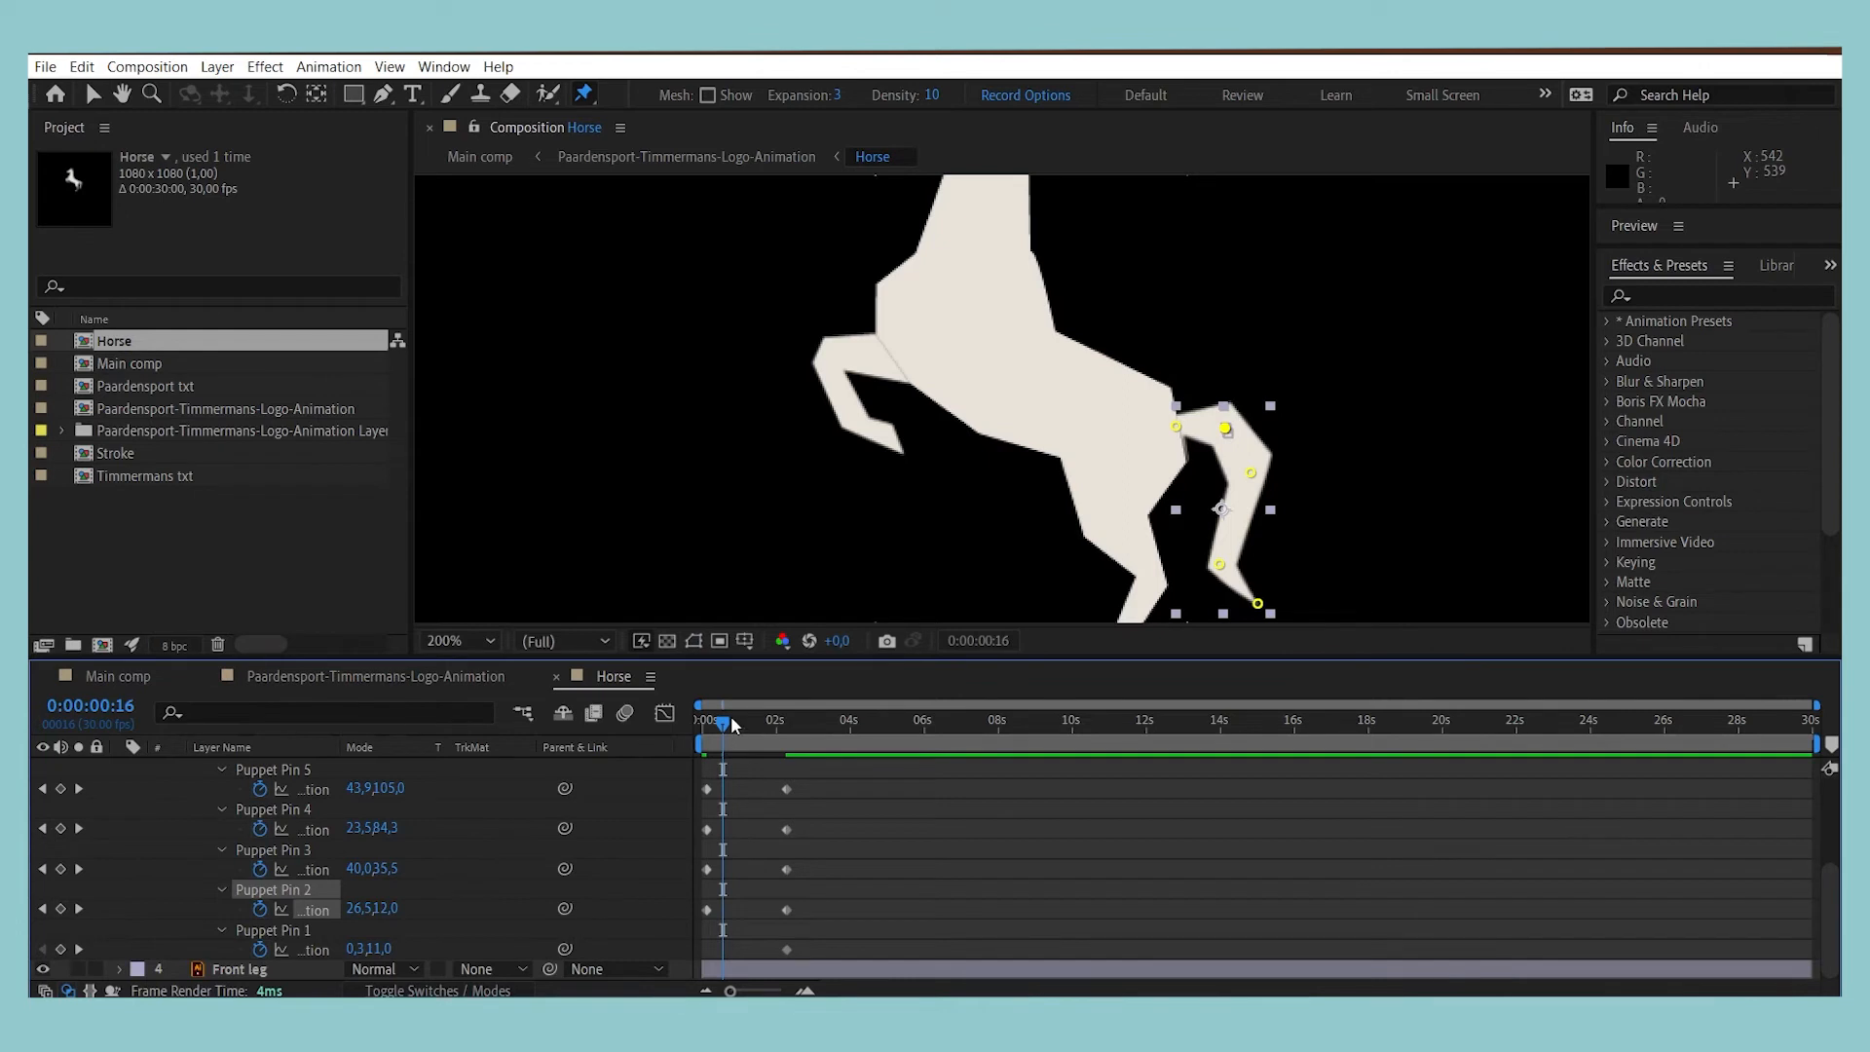
left_click_drag(731, 716, 641, 744)
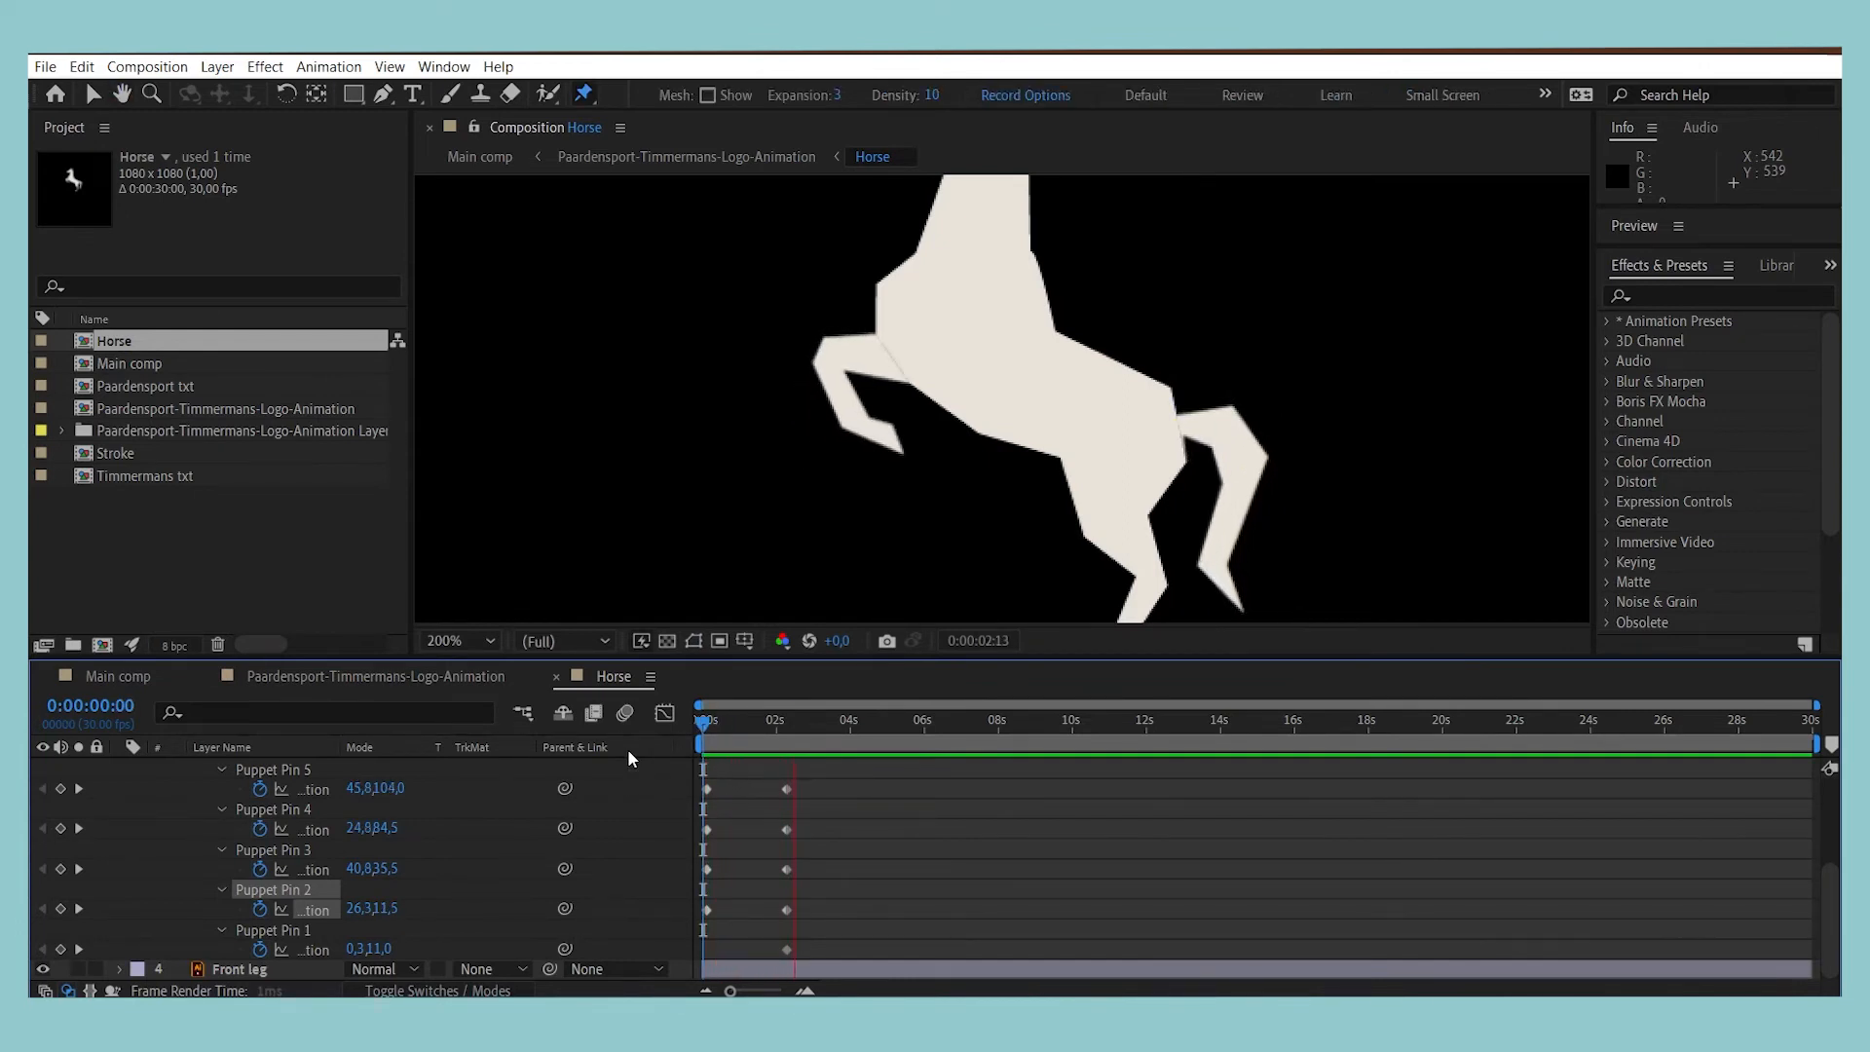
key("space")
Step: Shift the last position keyframes of all five Tail pins earlier to about 0:00:01:06 and preview from the start
left_click_drag(843, 778, 747, 950)
key("Home")
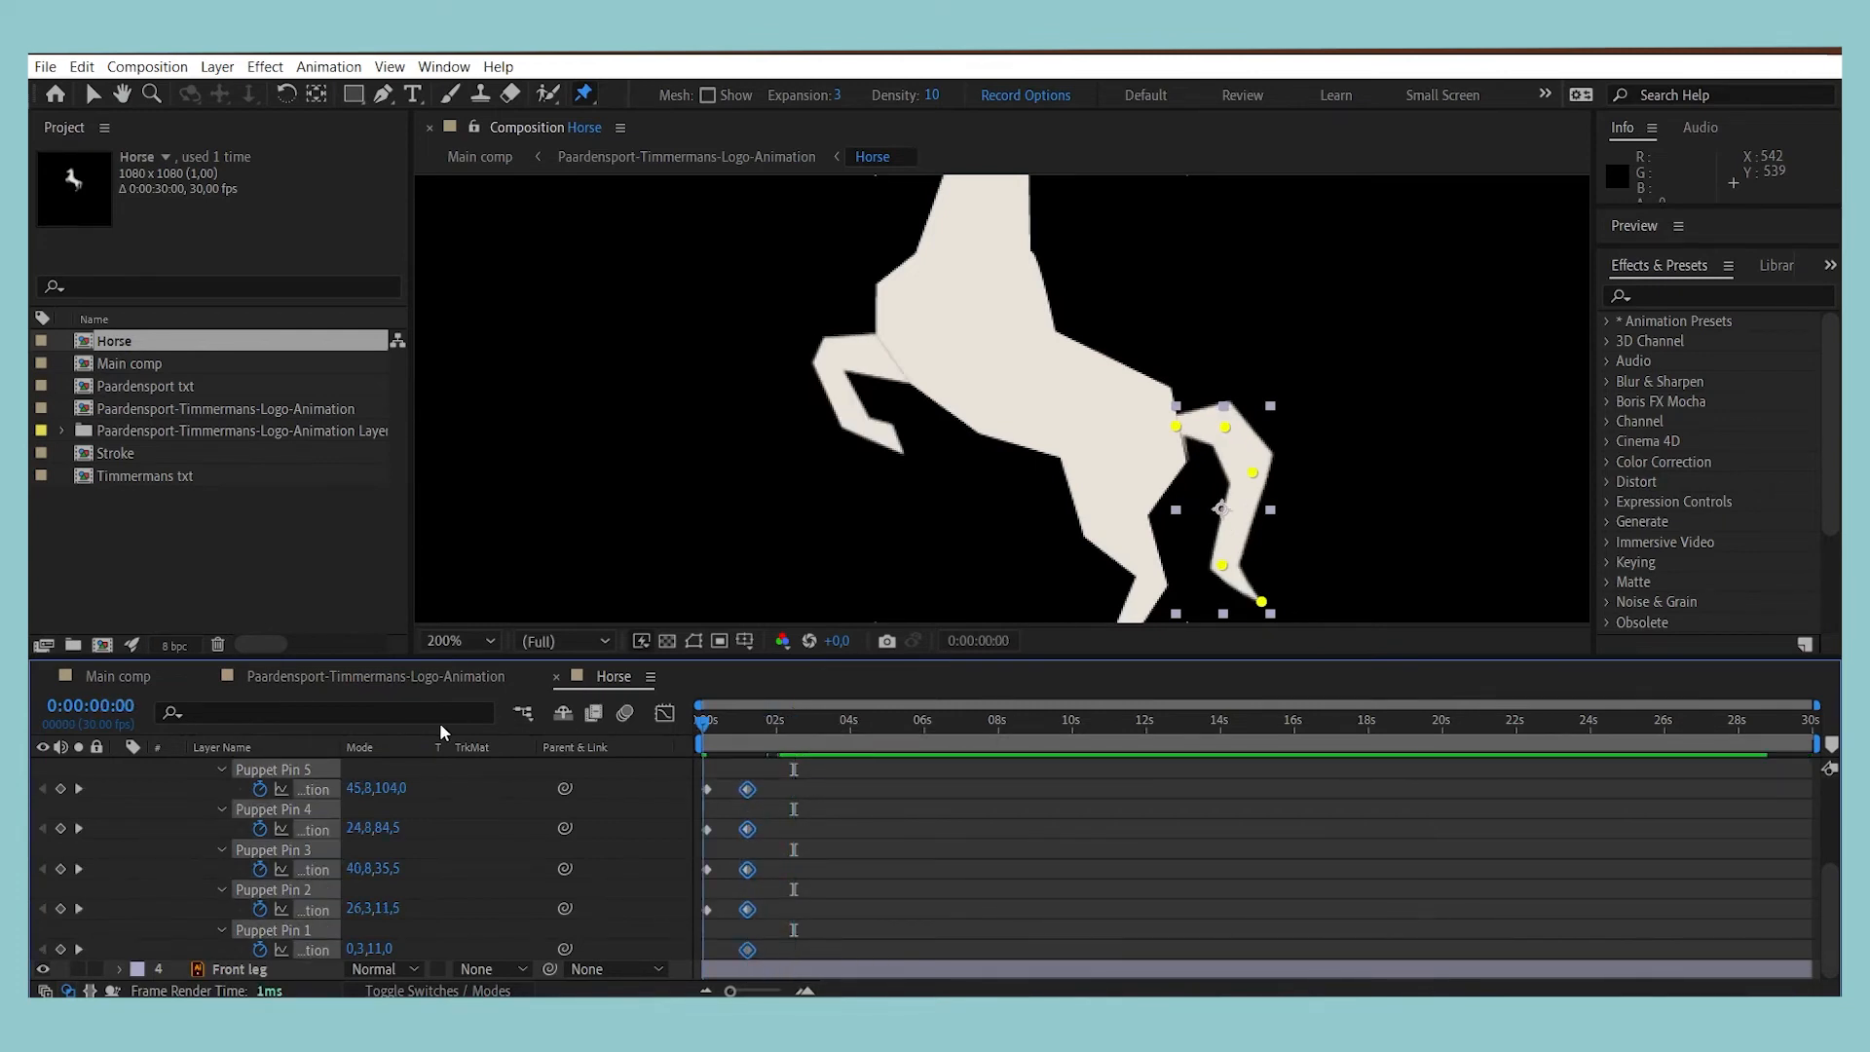
key("space")
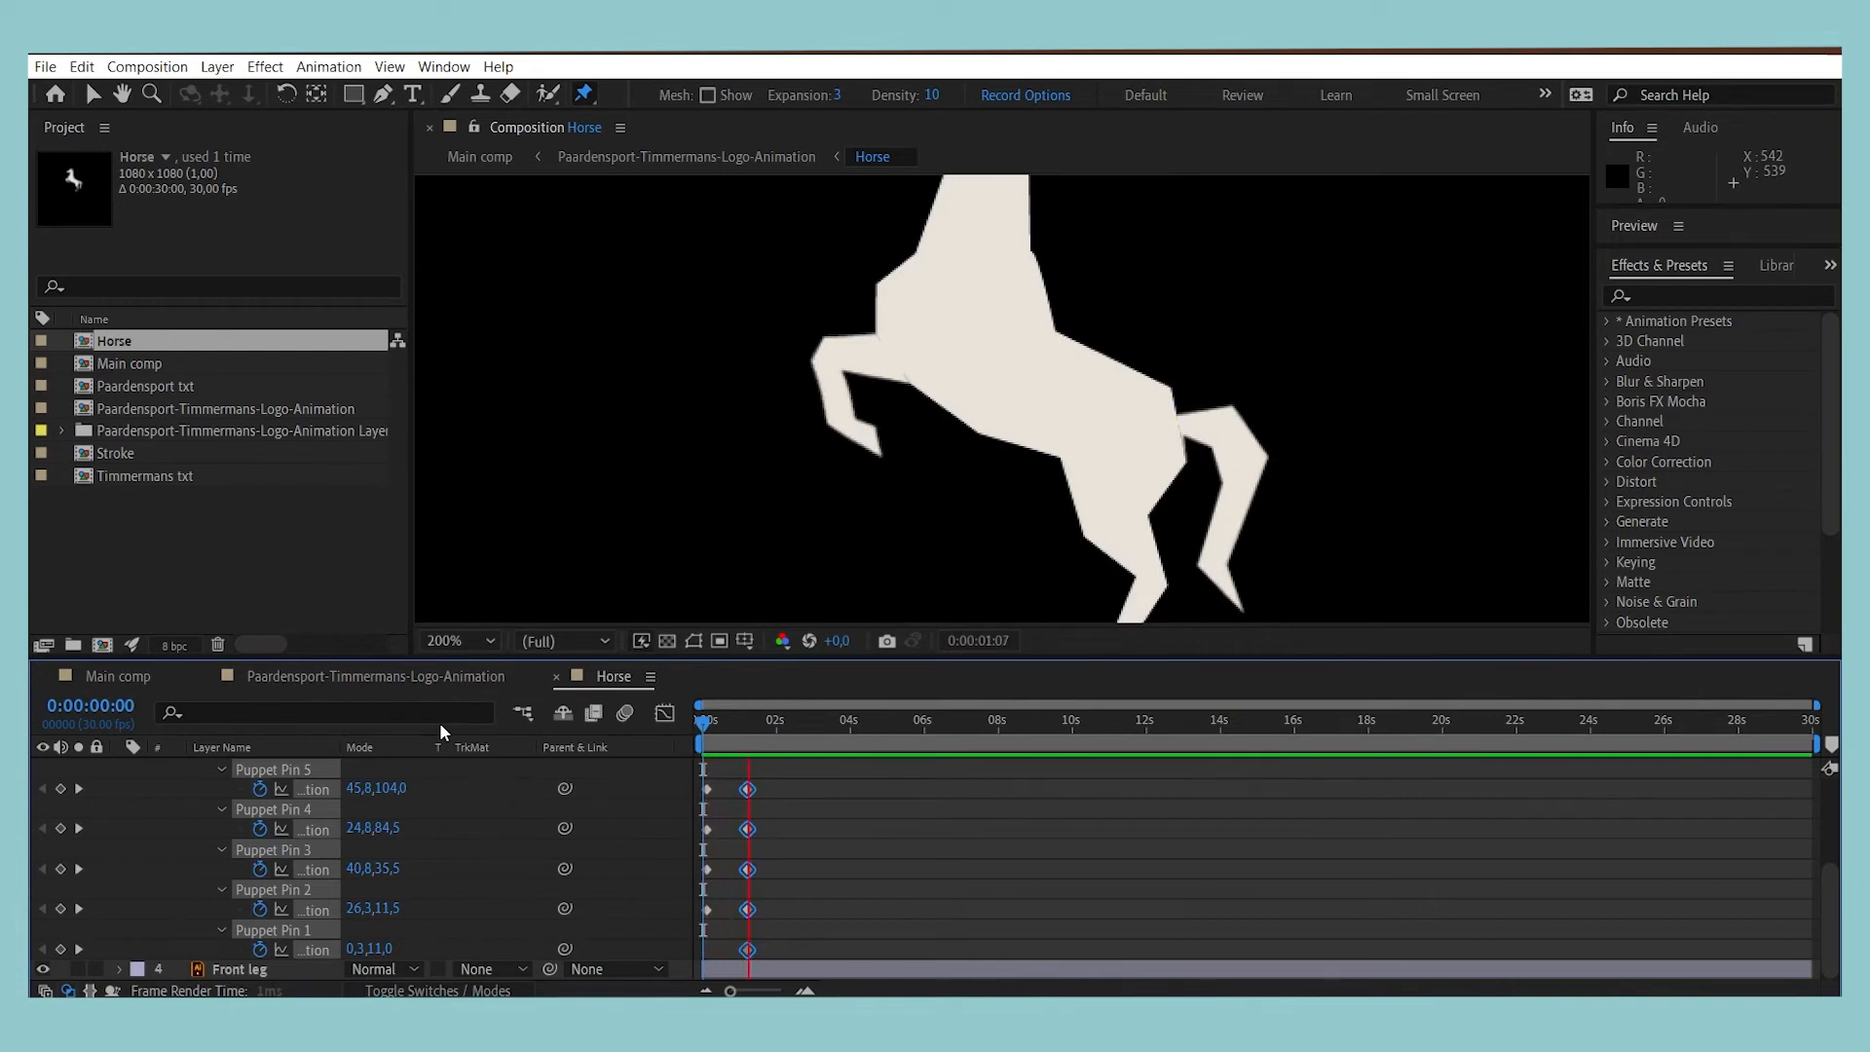
key("space")
Step: Swing the Tail's lower Puppet pins further outward, redoing the first adjustment, and preview the tail motion from the start
left_click_drag(774, 721, 748, 721)
left_click_drag(1242, 612, 1223, 562)
key("ctrl+z")
left_click(856, 914)
left_click_drag(1245, 472, 1256, 470)
key("space")
key("space")
left_click_drag(748, 725, 628, 764)
key("space")
key("space")
Step: Shift the last position keyframes of all five Tail pins earlier to 0:00:00:23 and preview the faster swing
left_click_drag(728, 924, 795, 763)
left_click(748, 950, "shift")
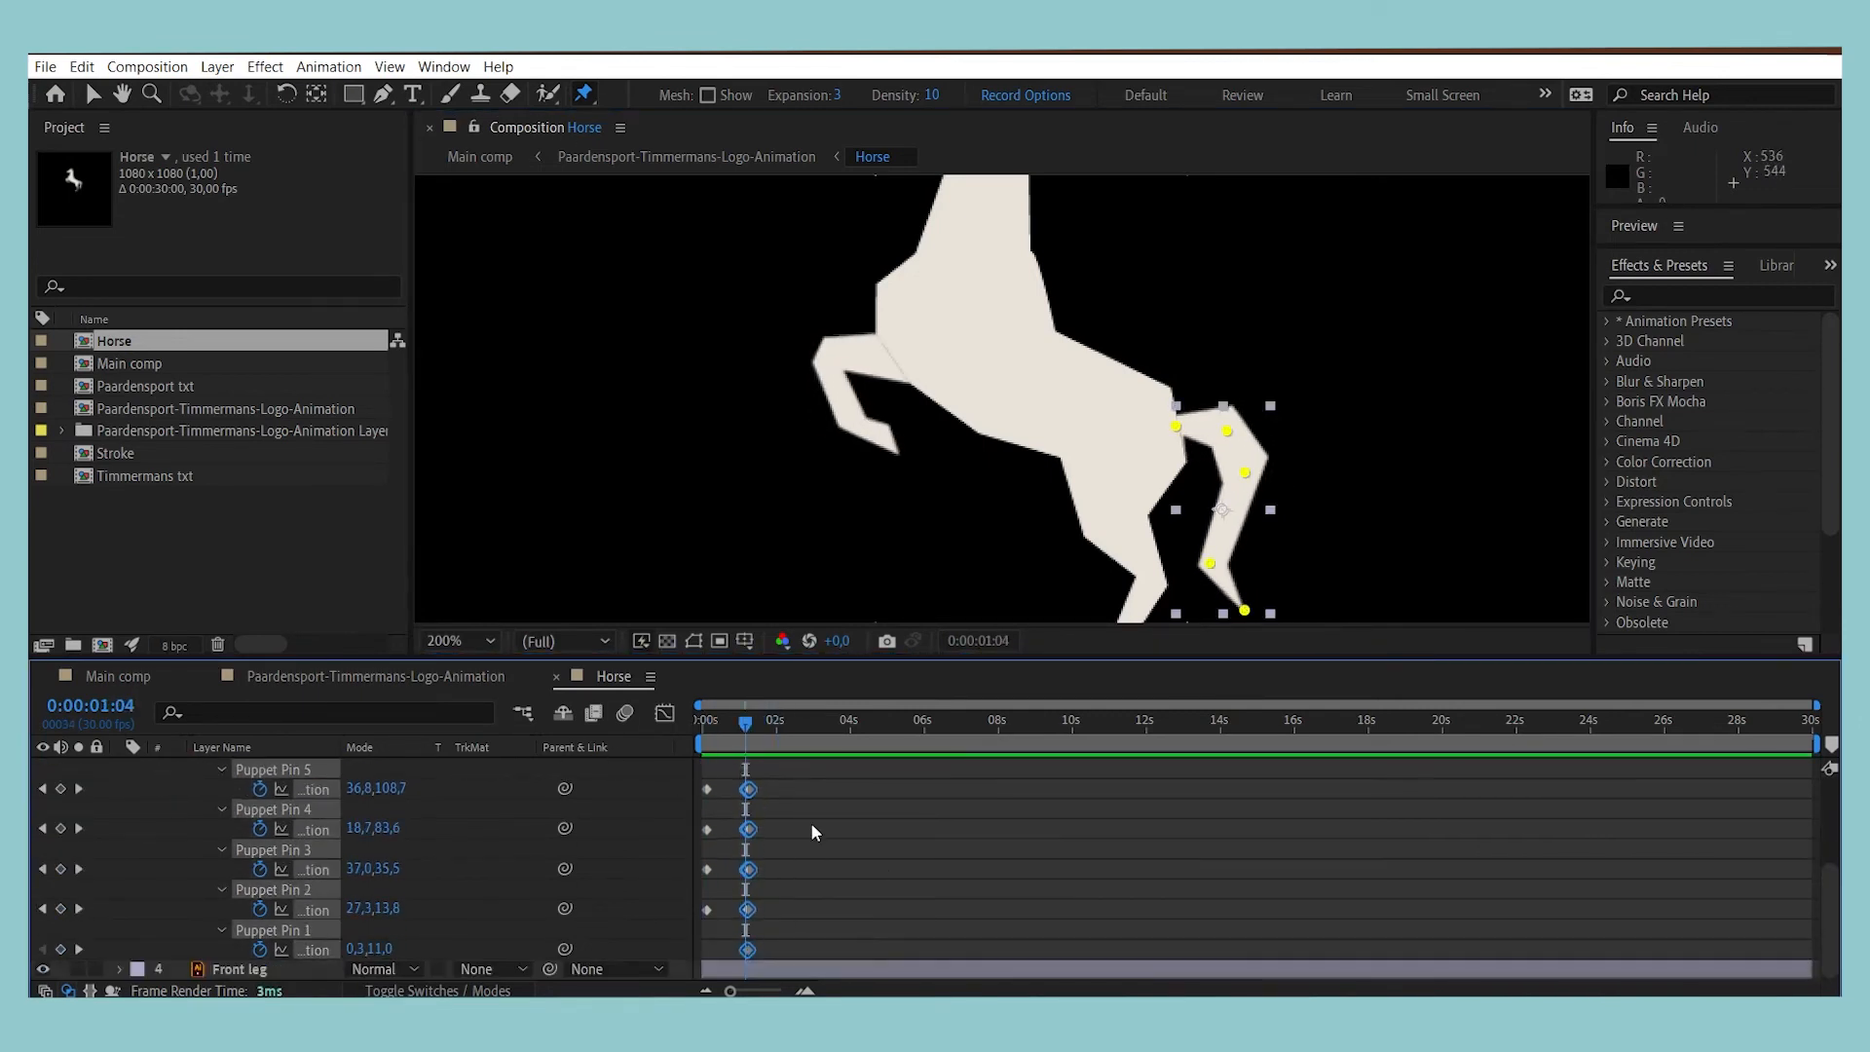
left_click_drag(748, 829, 730, 829)
left_click_drag(745, 722, 480, 763)
key("space")
key("space")
Step: Copy the first position keyframes of Puppet Pins 2 to 5 on the Tail and paste them at 0:00:01:05
left_click_drag(705, 767, 710, 919)
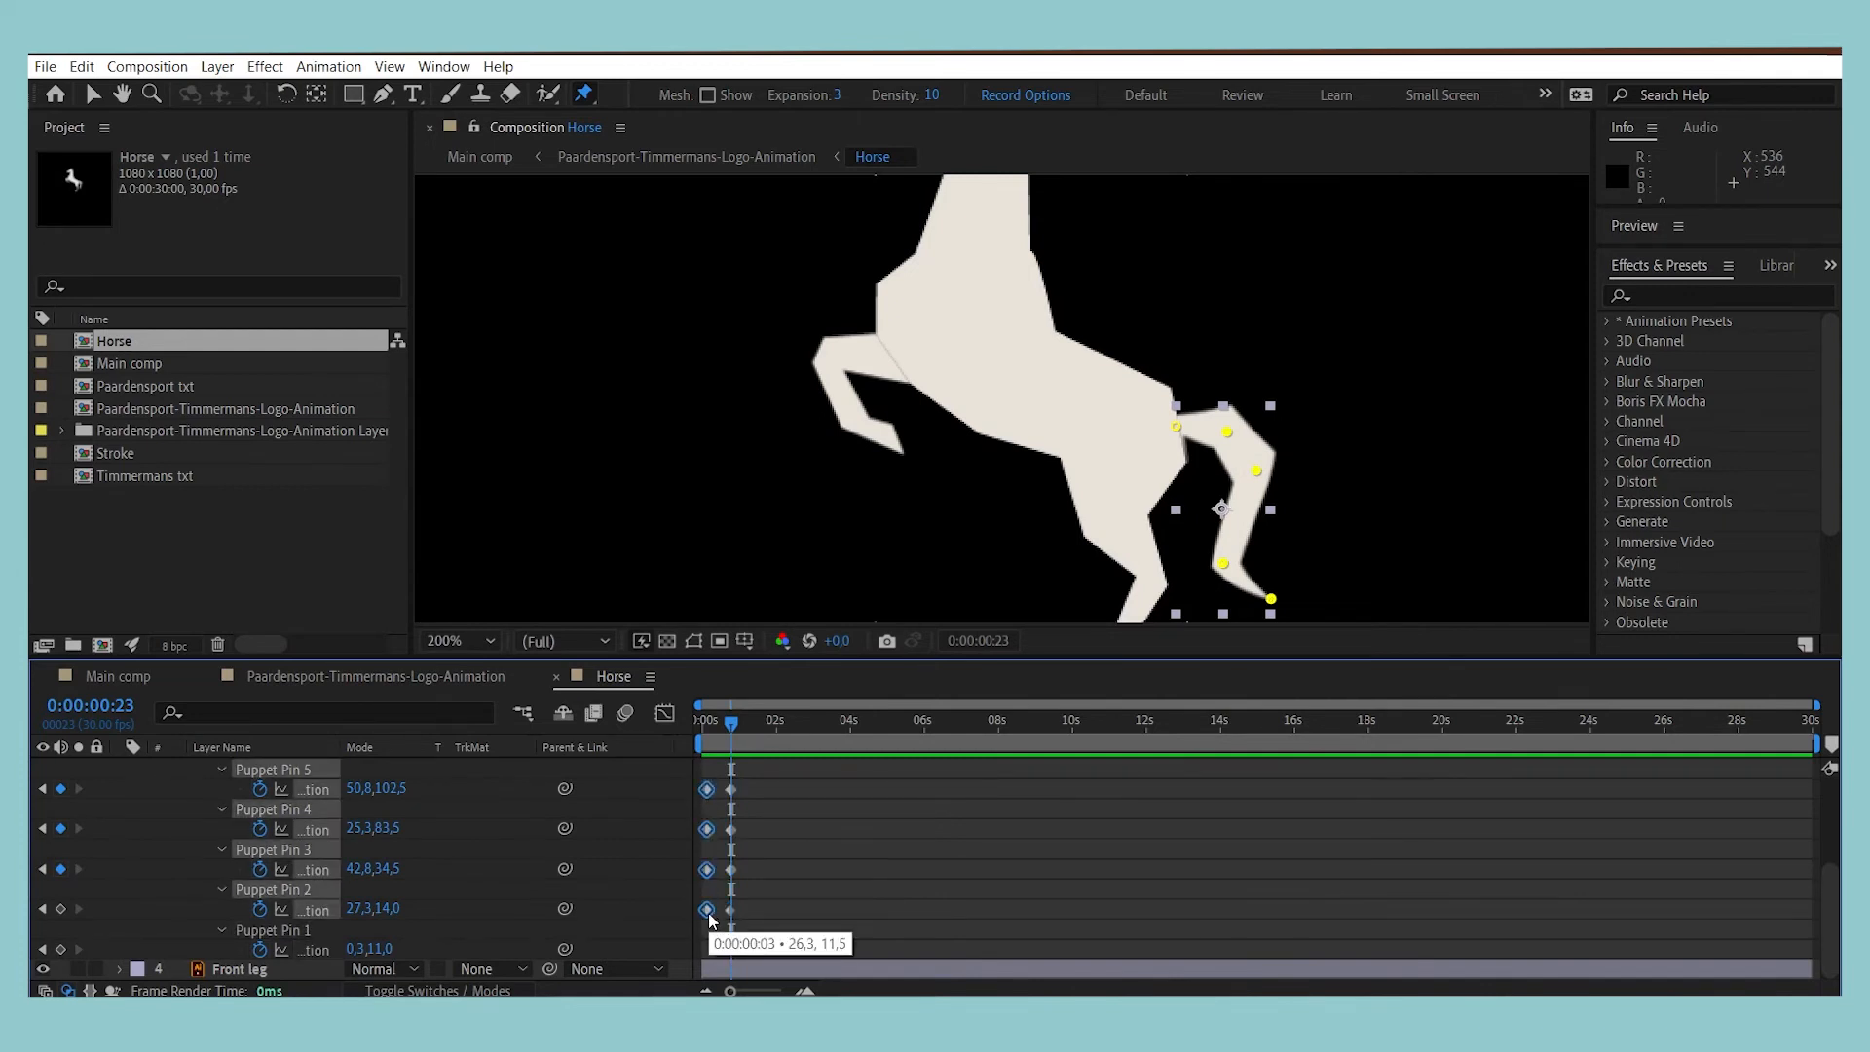
key("ctrl+c")
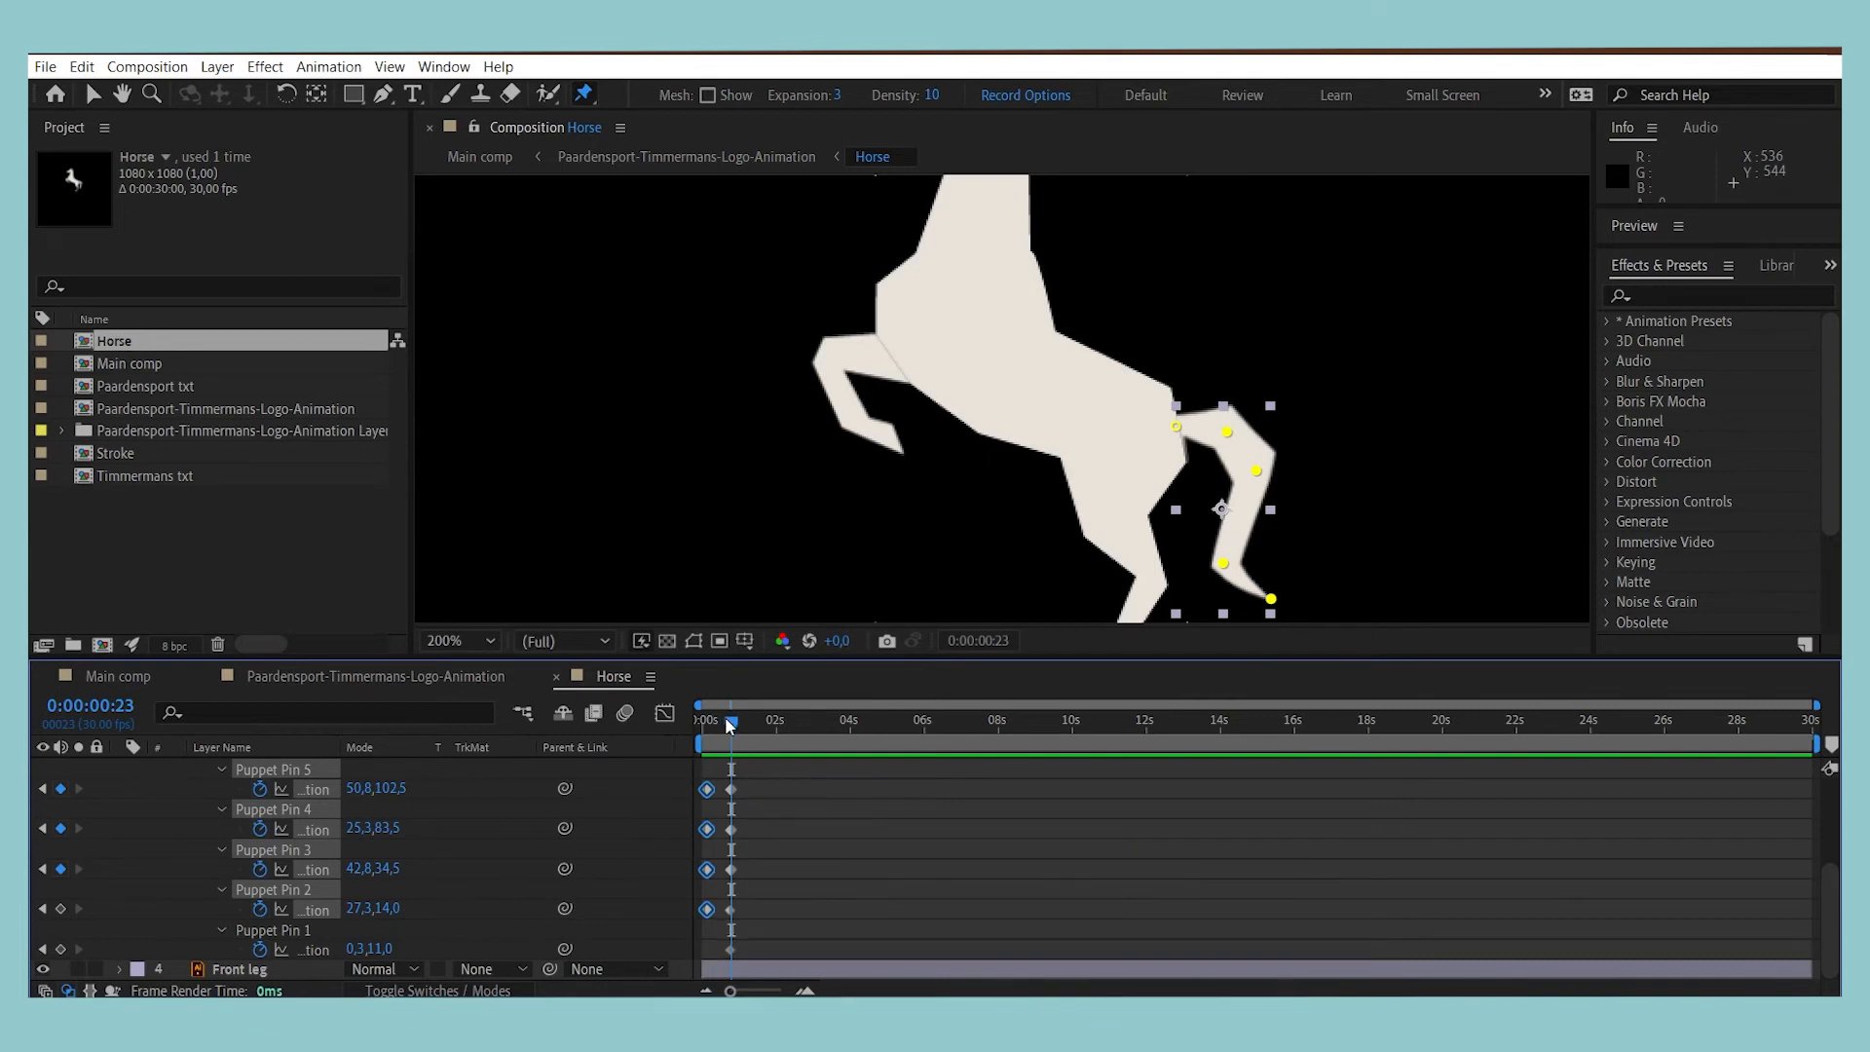
left_click_drag(724, 717, 743, 723)
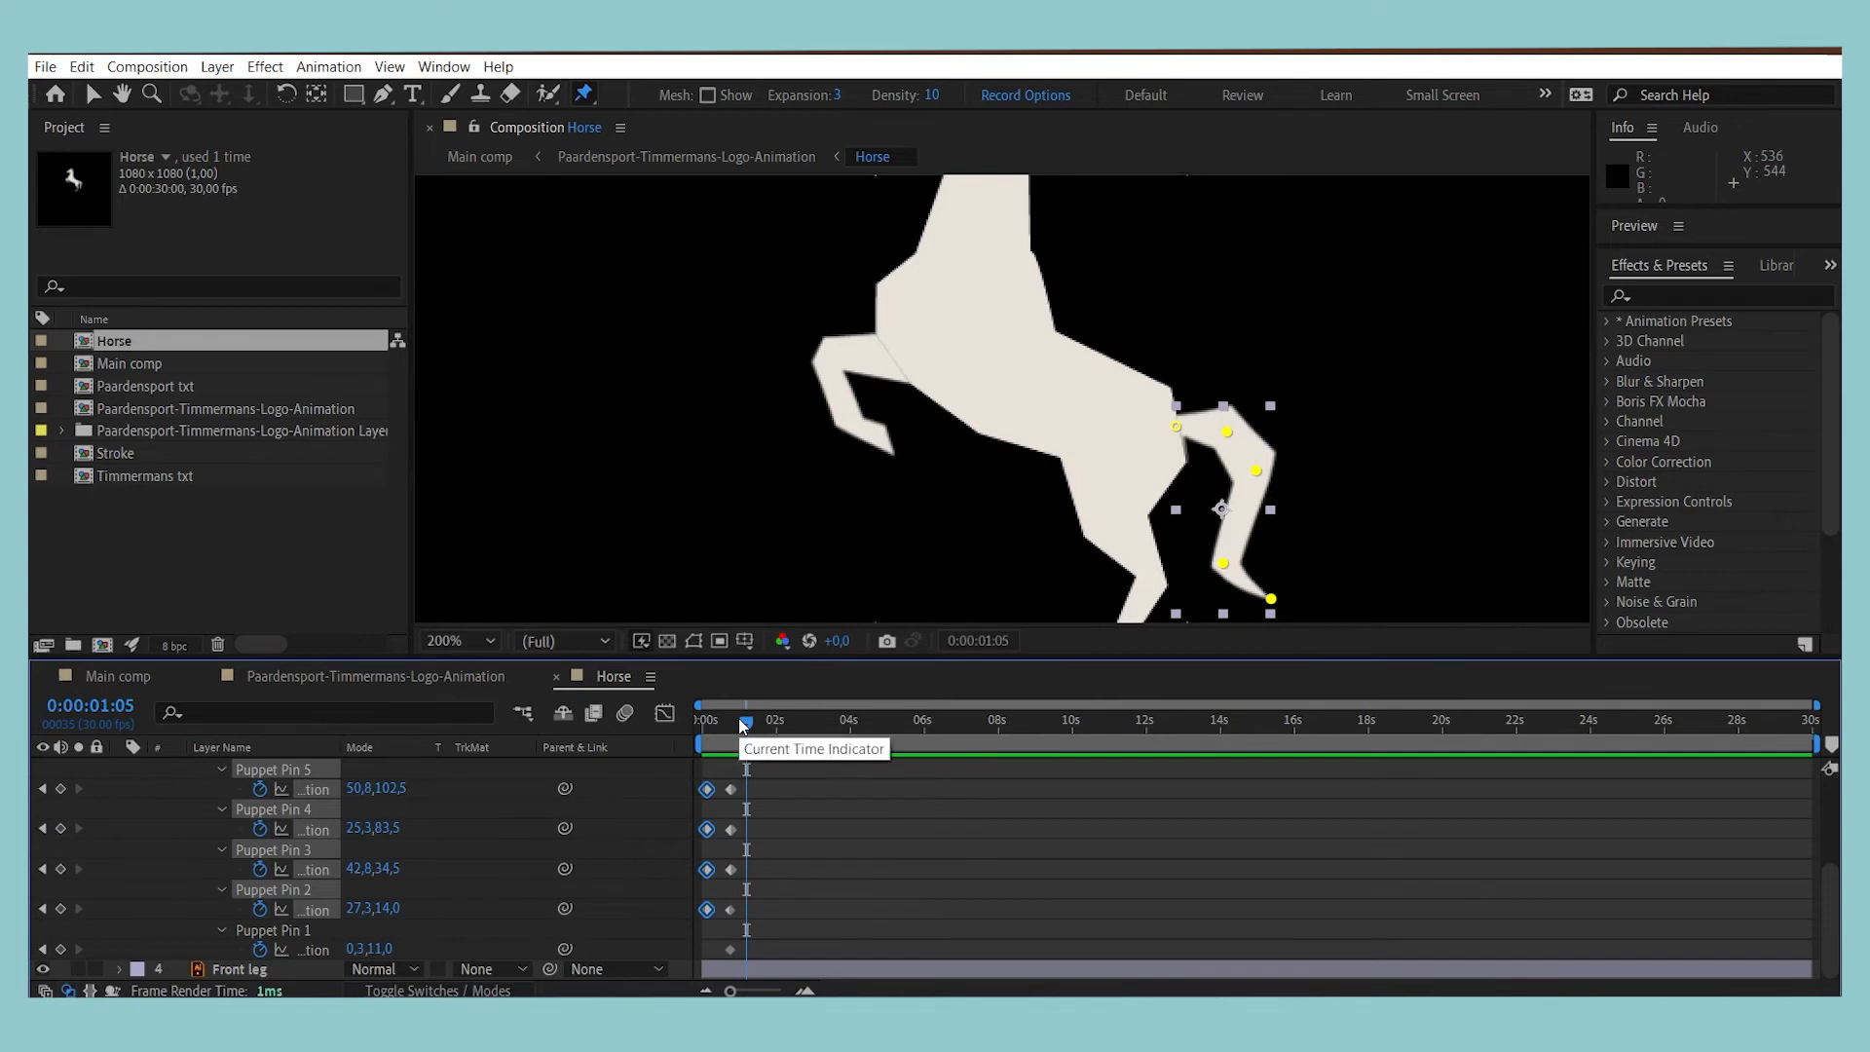
key("ctrl+v")
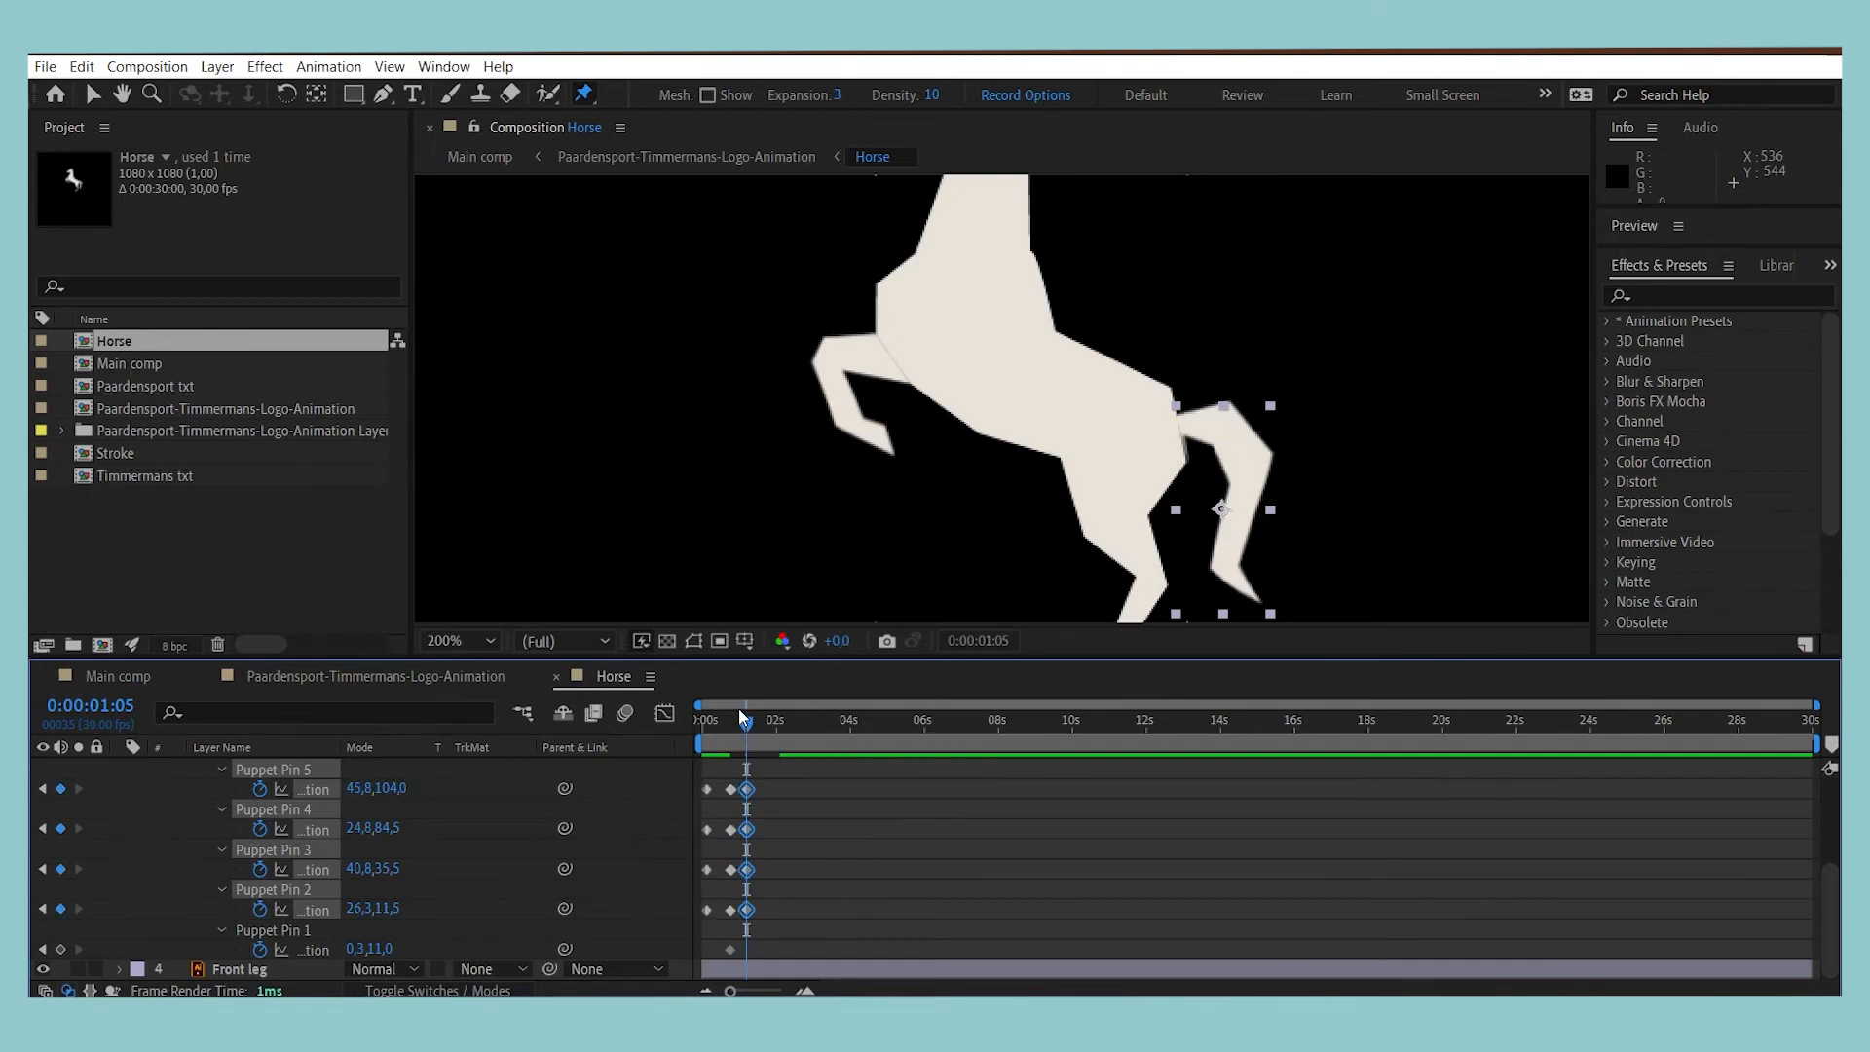
Step: Preview the tail swing from the start, both close up and with the whole horse in view at 100%
left_click_drag(739, 709, 491, 703)
key("space")
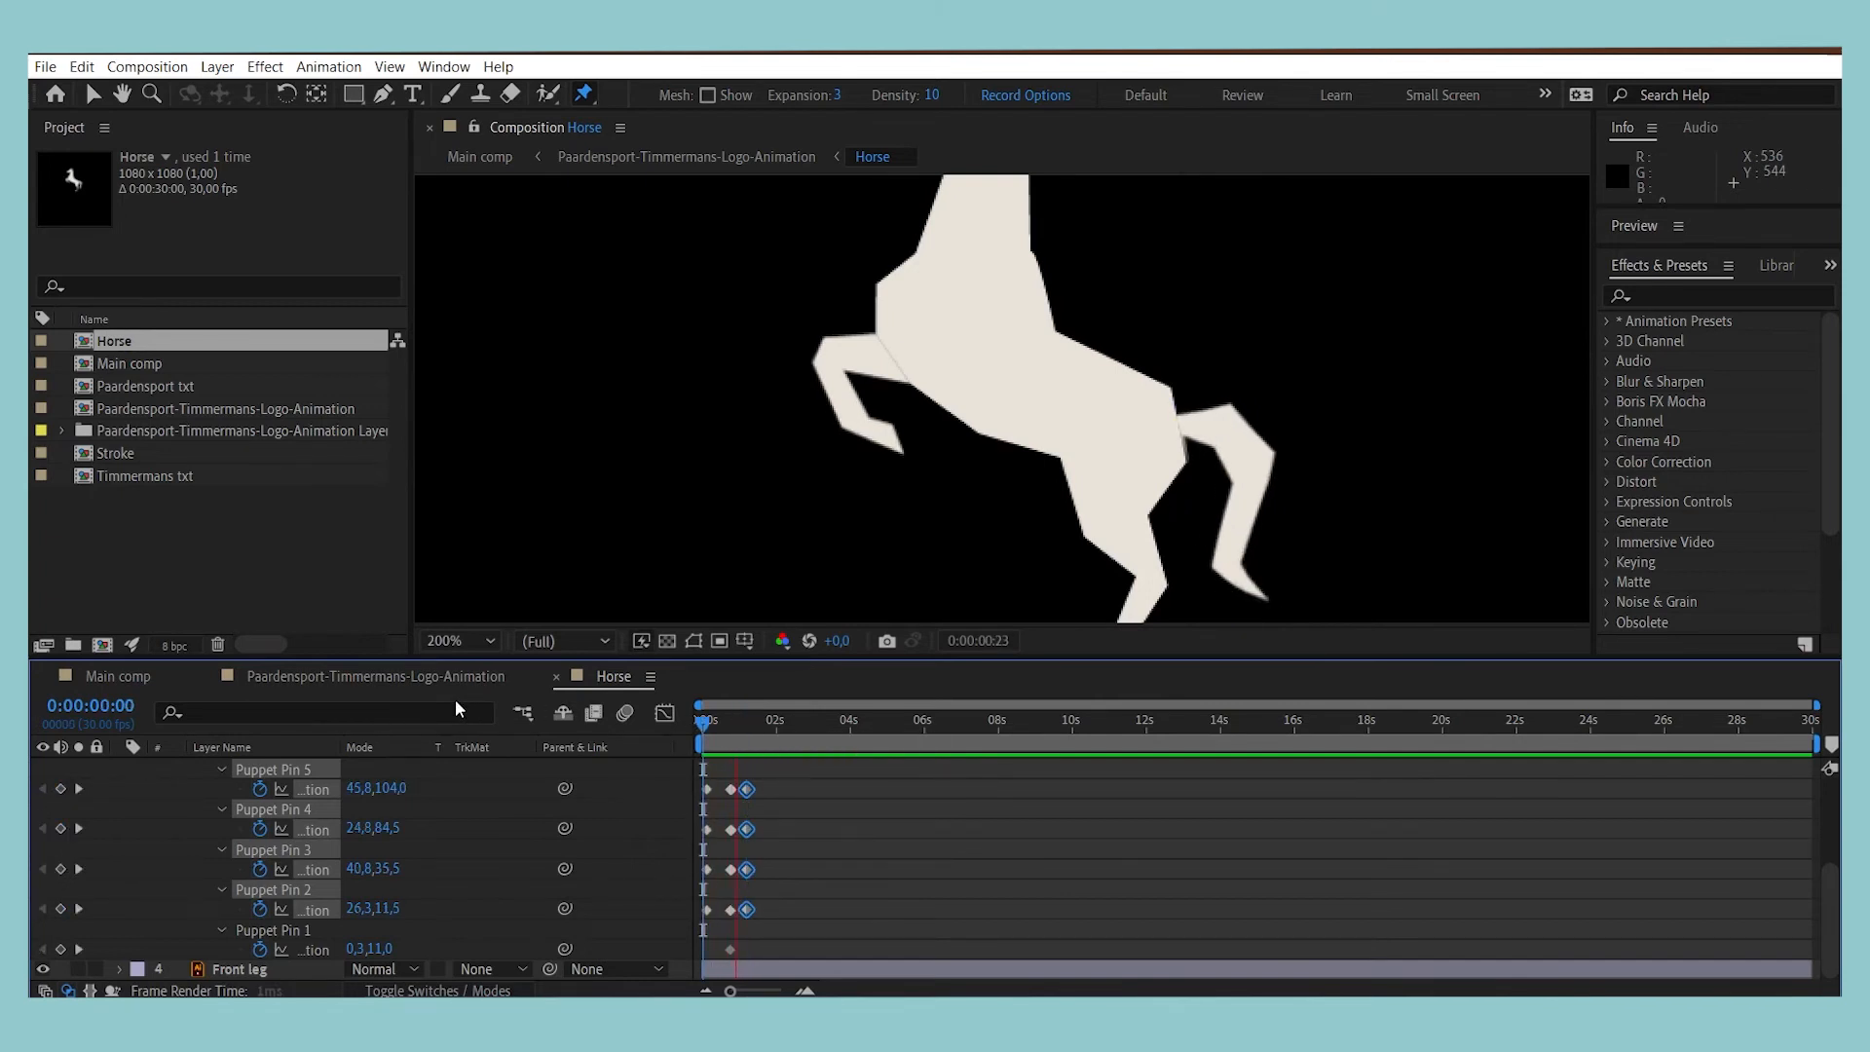
key("space")
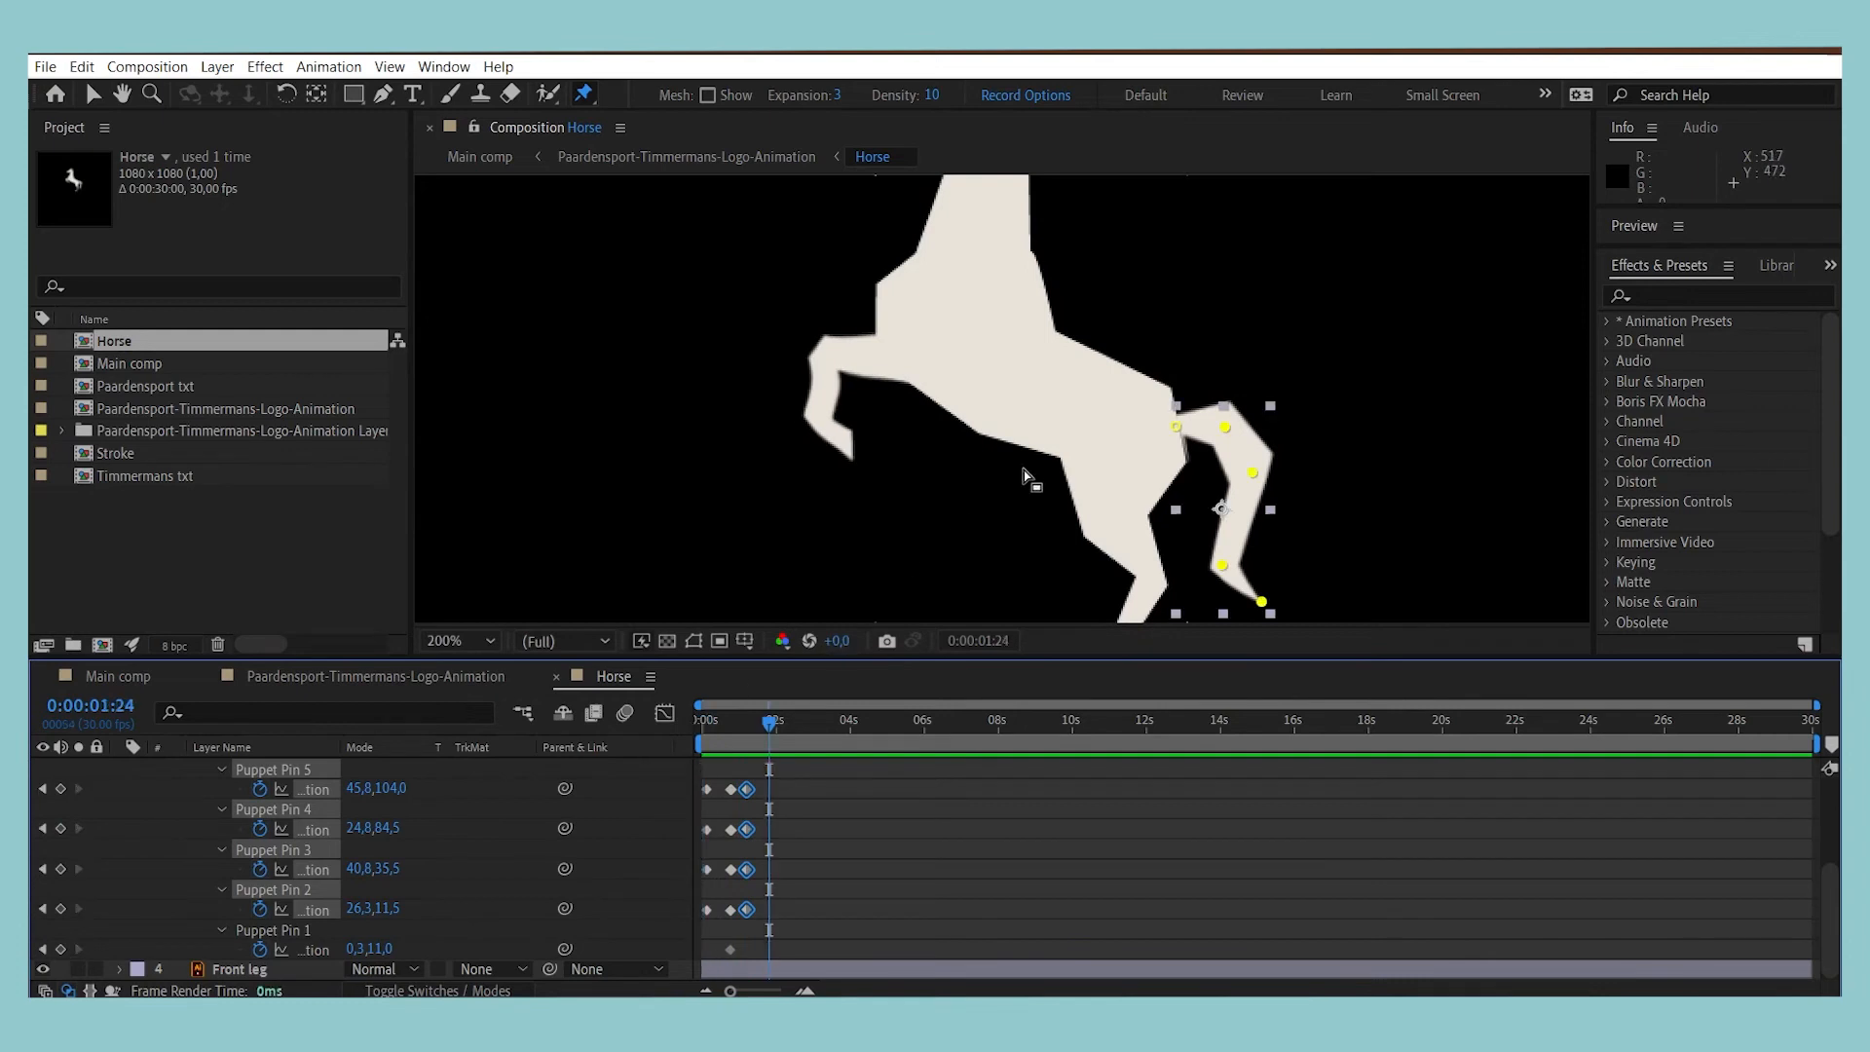
key("comma")
key("period")
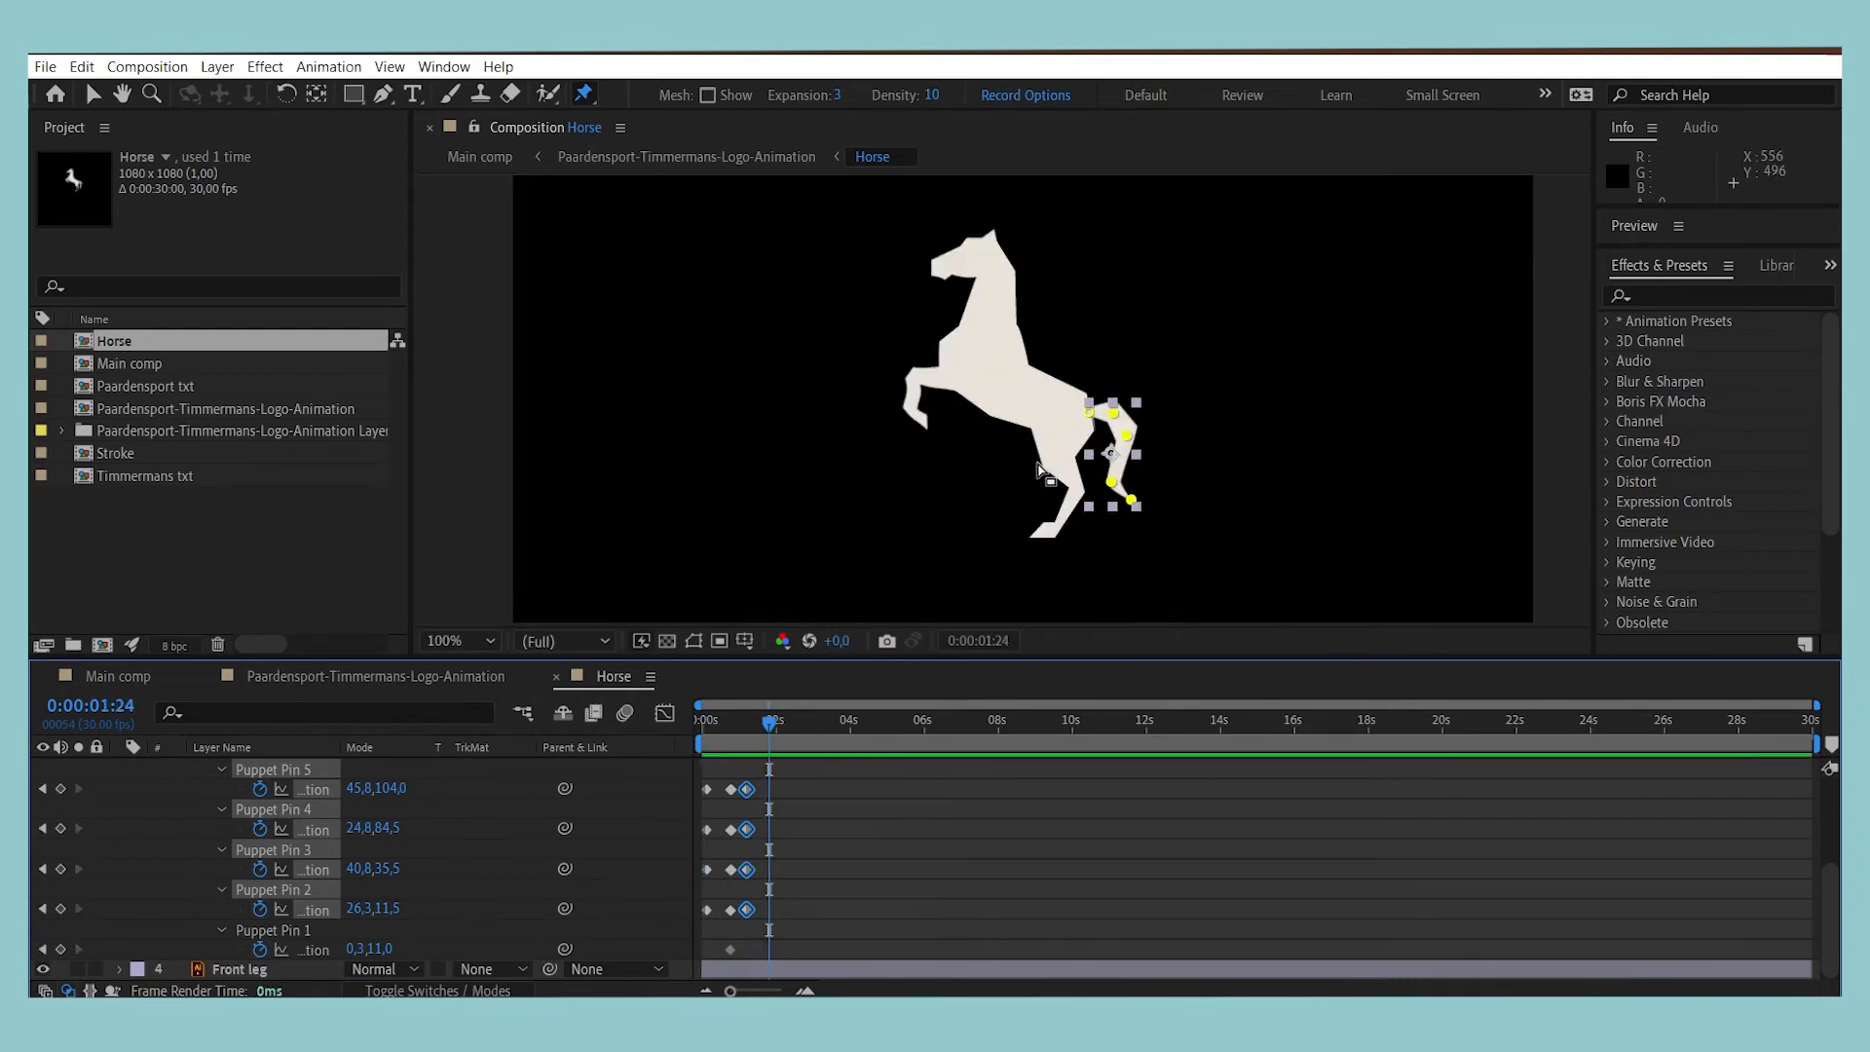
left_click_drag(775, 731, 284, 724)
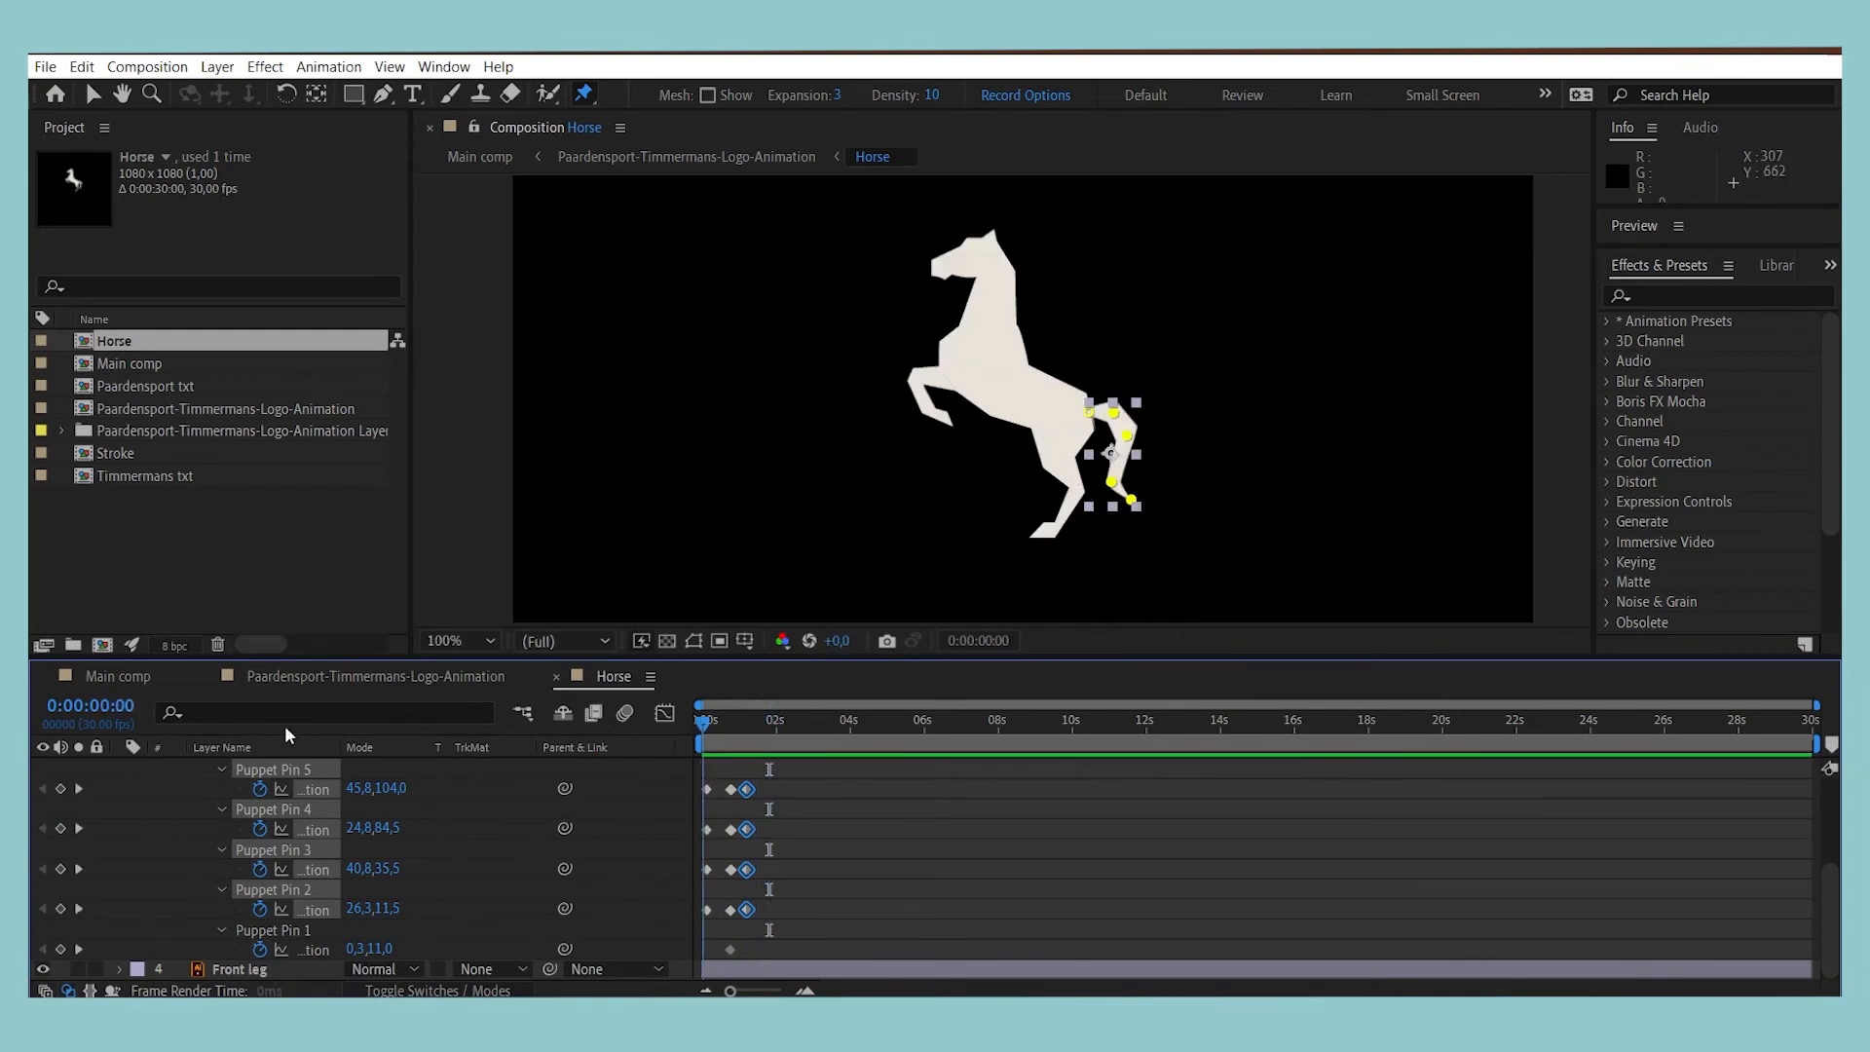
key("space")
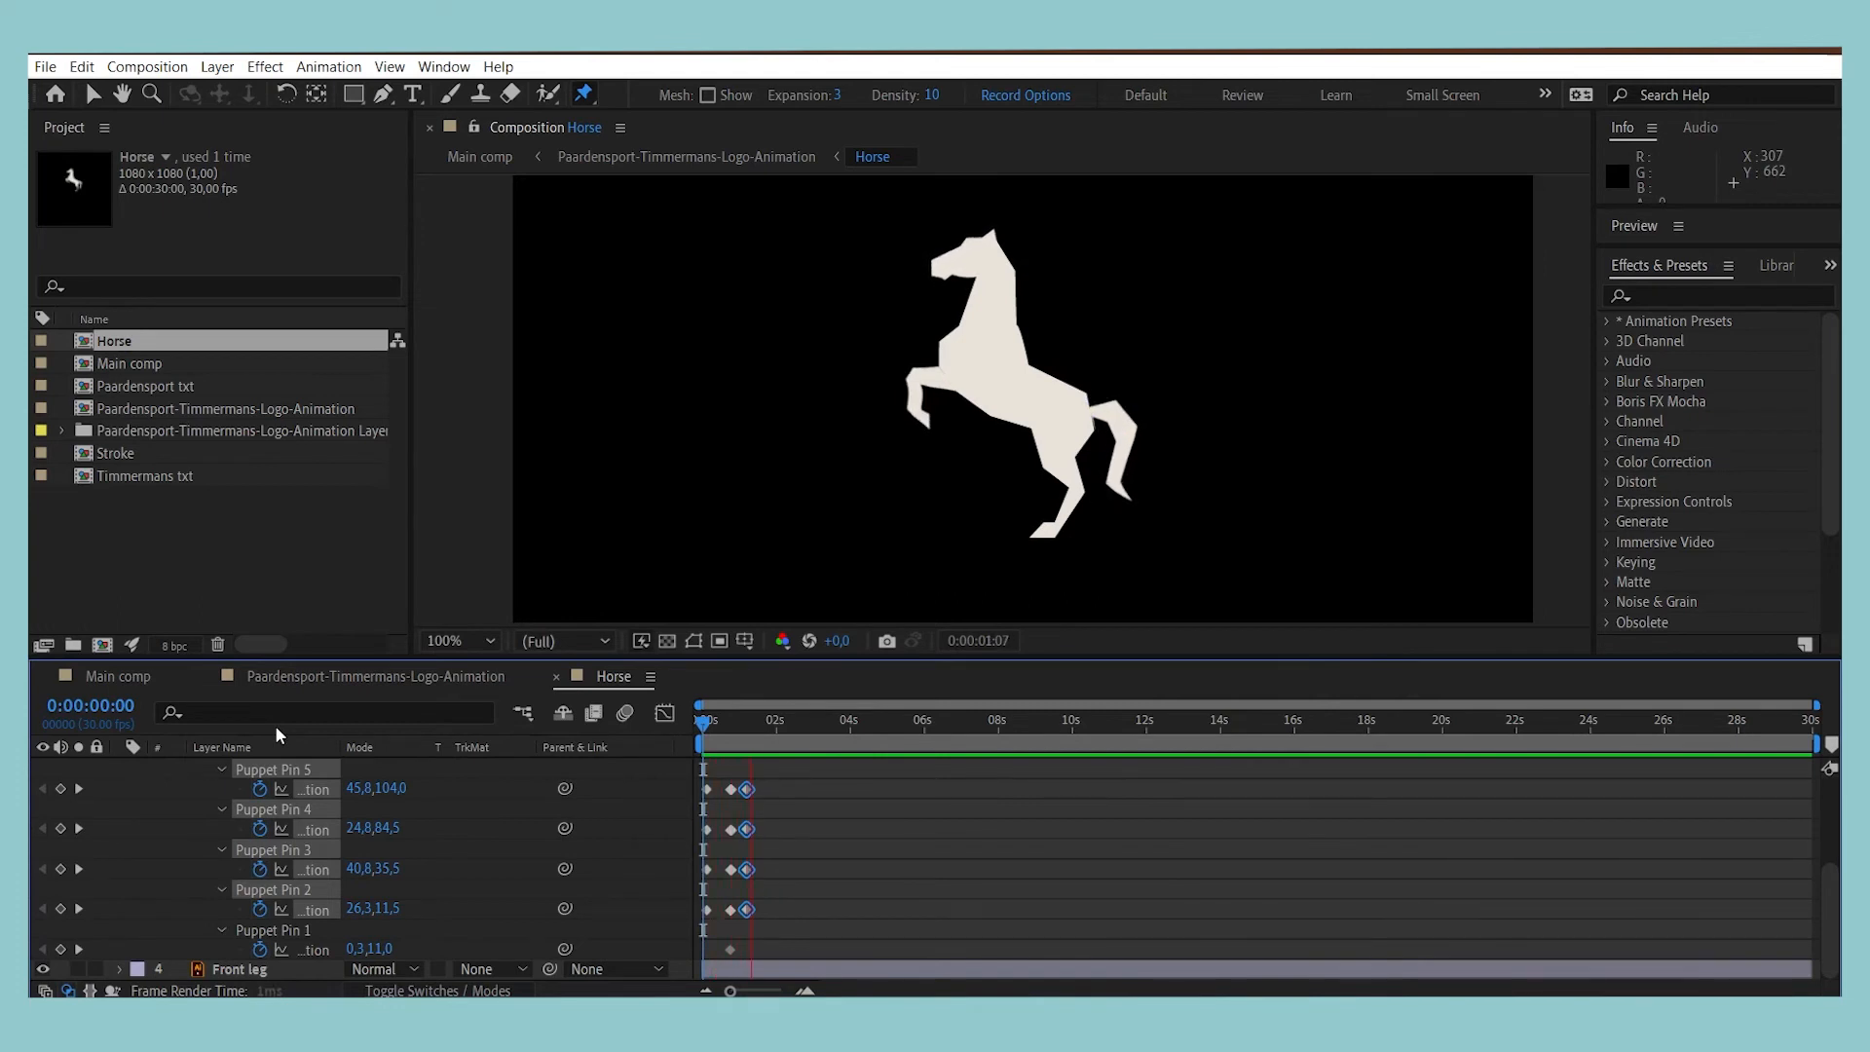
key("space")
Step: Select all position keyframes of the Tail's Puppet pins, and collapse the Tail layer's properties
left_click_drag(798, 789, 652, 951)
scroll(162, 791, "up", 2)
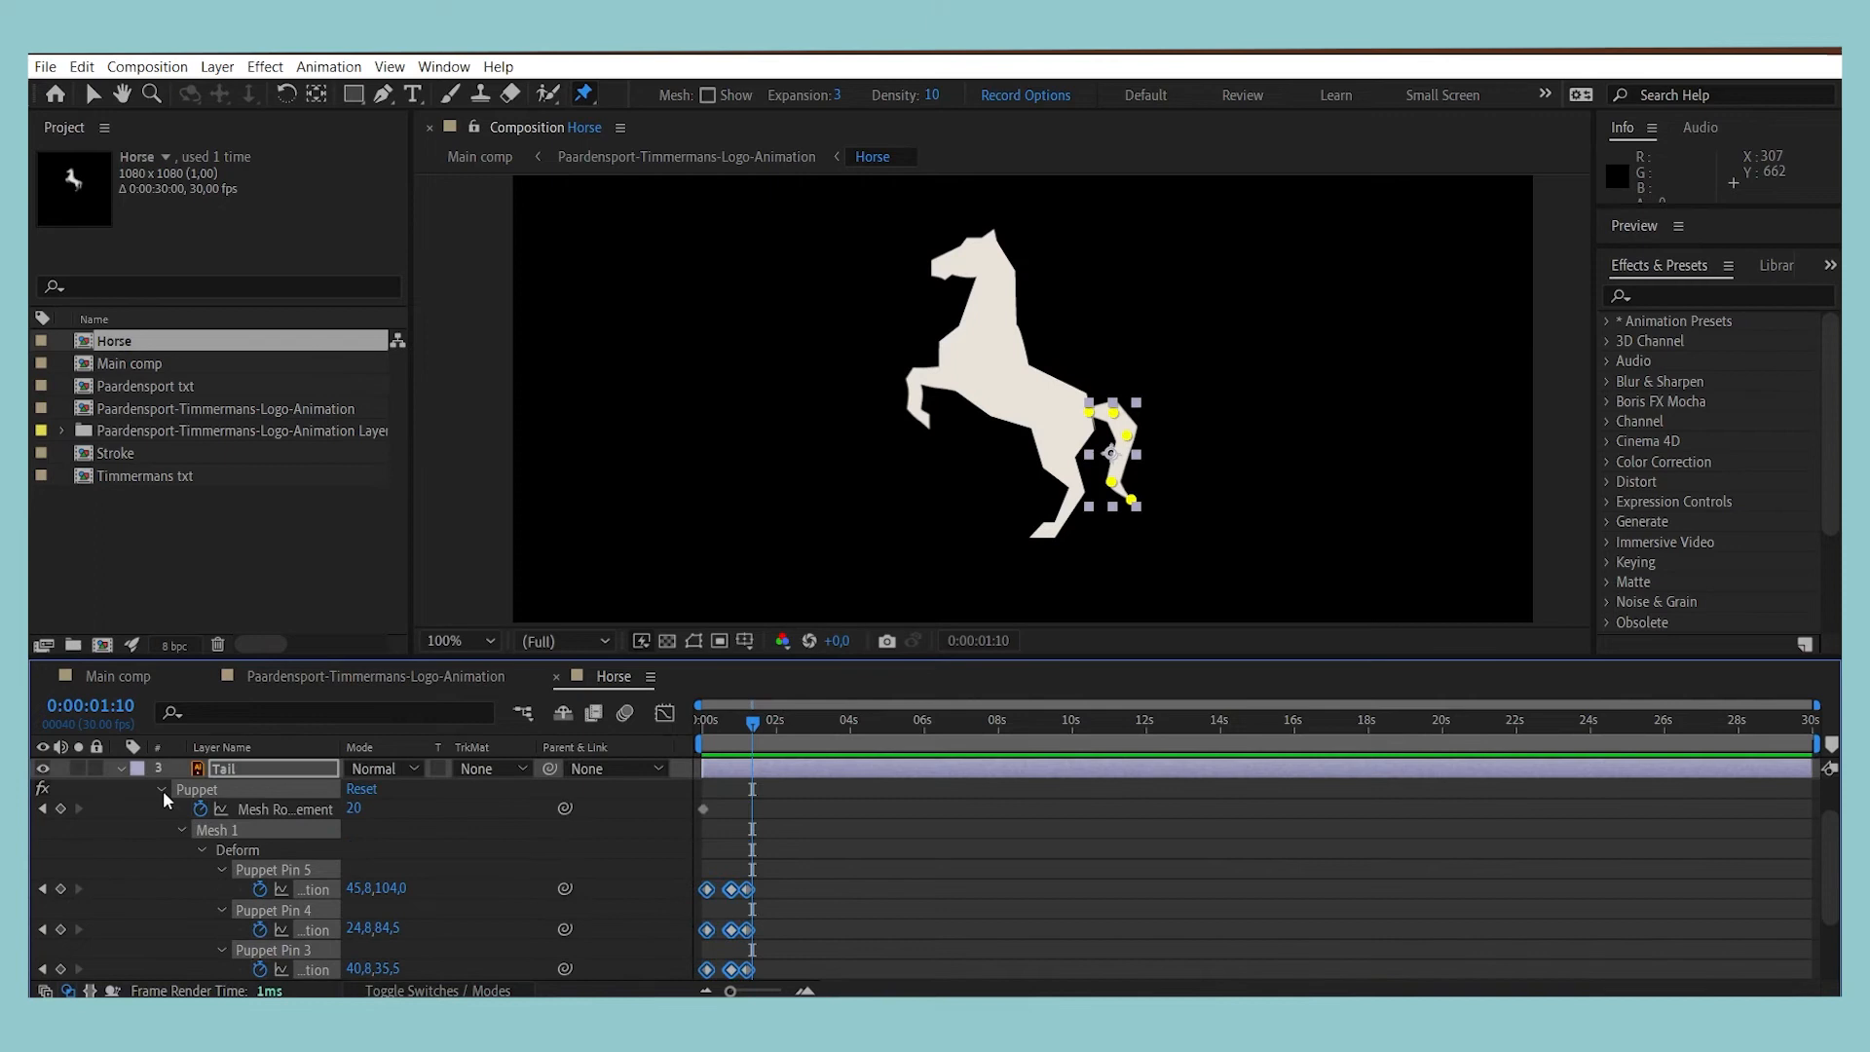
left_click(119, 768)
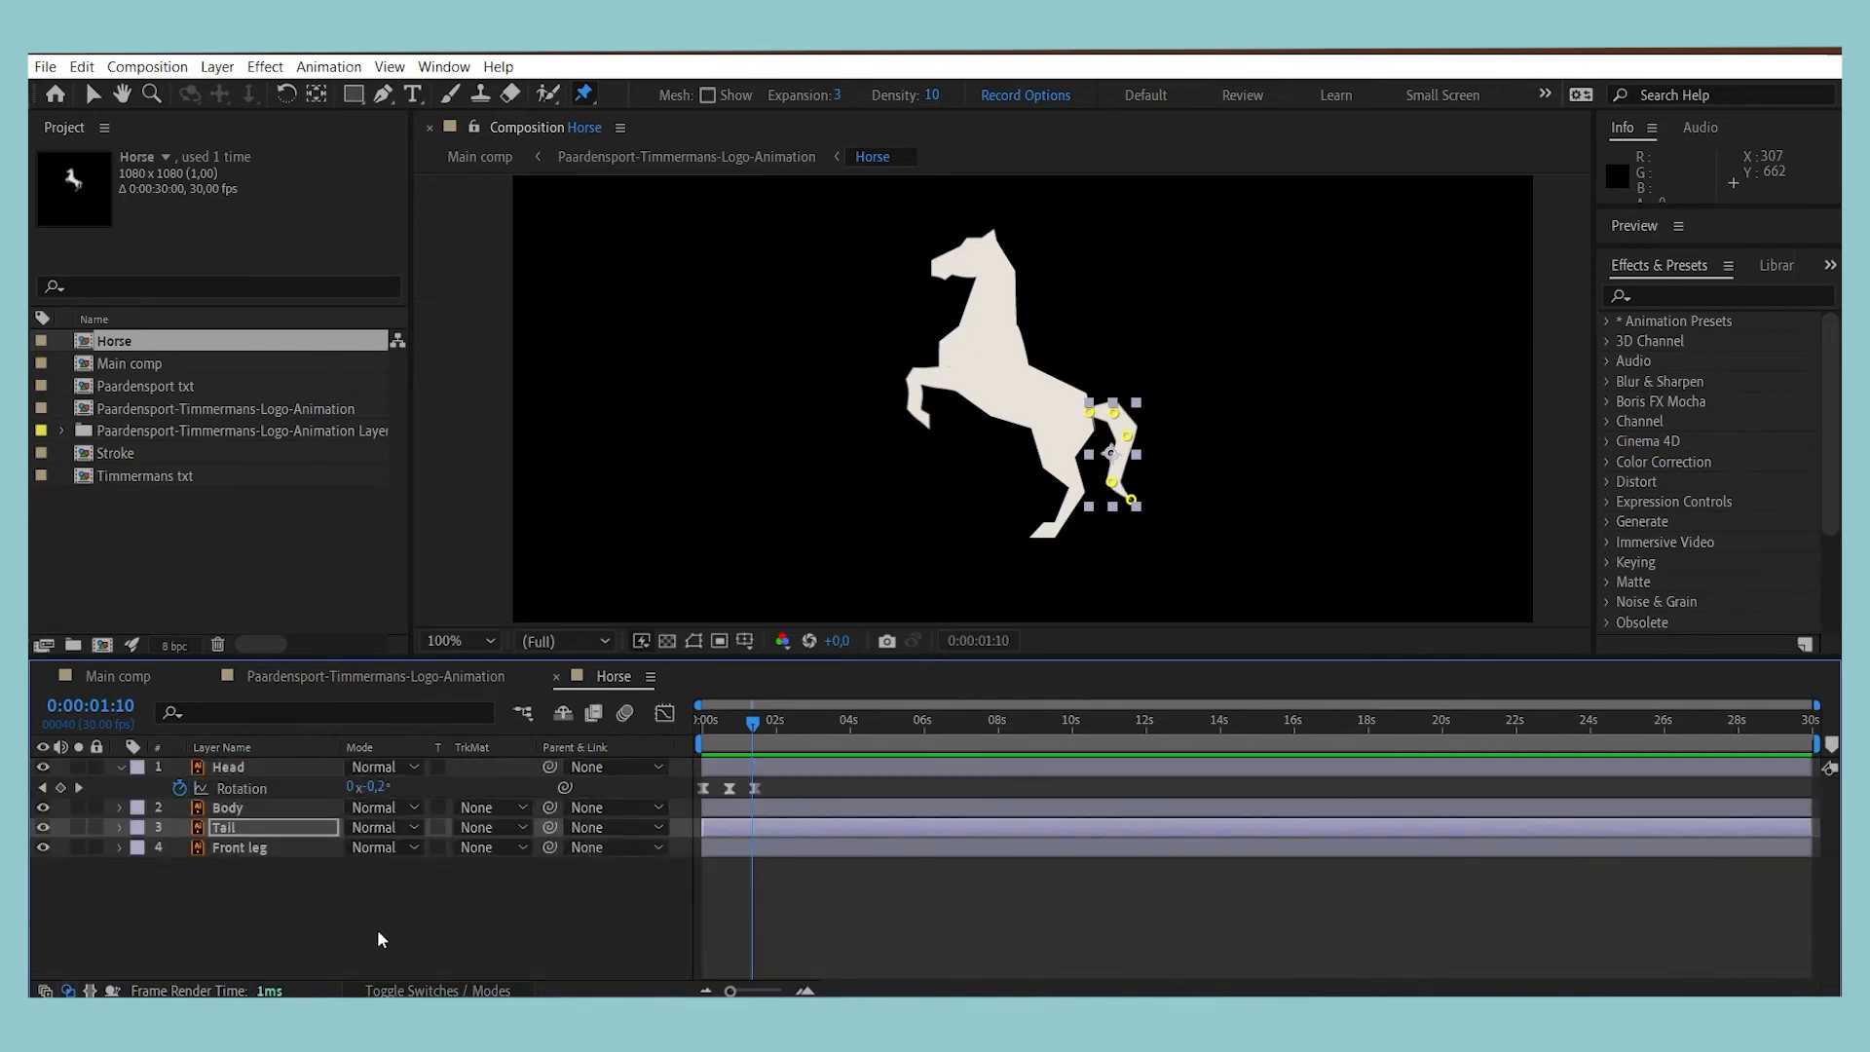
left_click(239, 891)
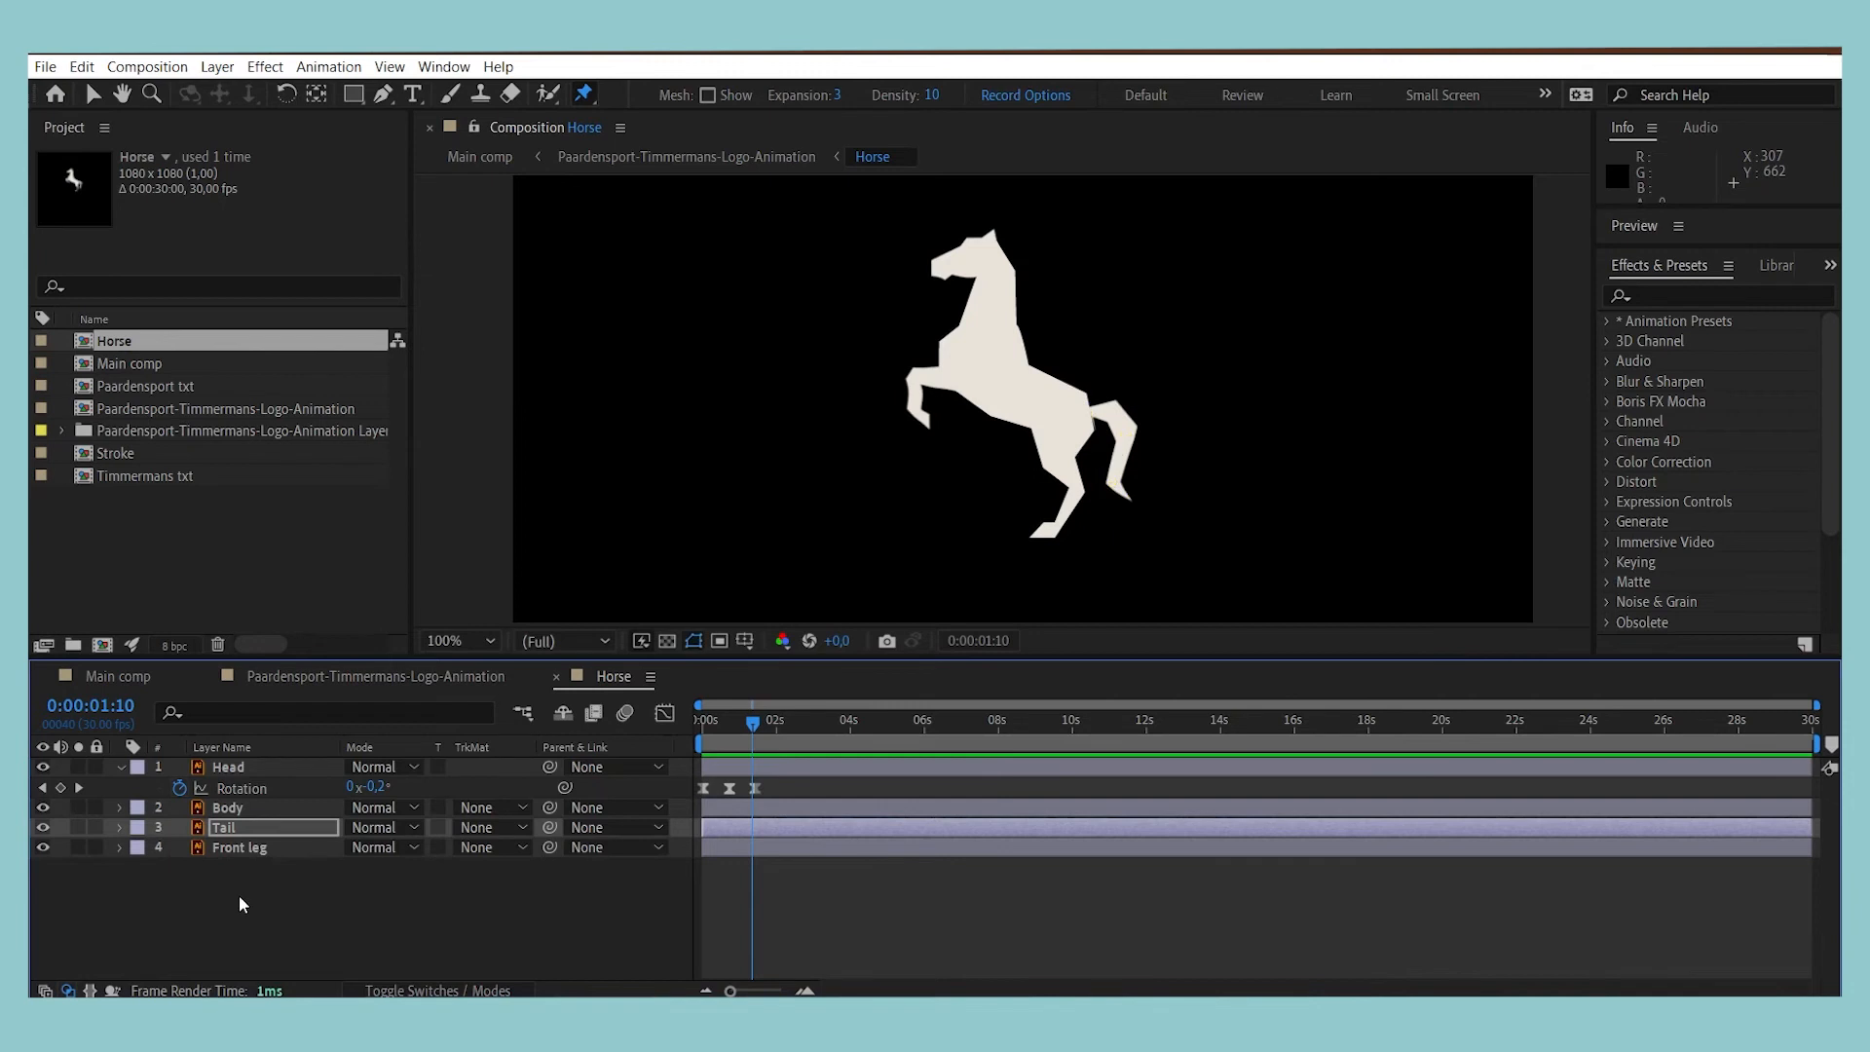
Step: Reveal and select all of the Tail's Puppet keyframes and move them later so the swing begins at about 0:00:01:26
left_click(248, 827)
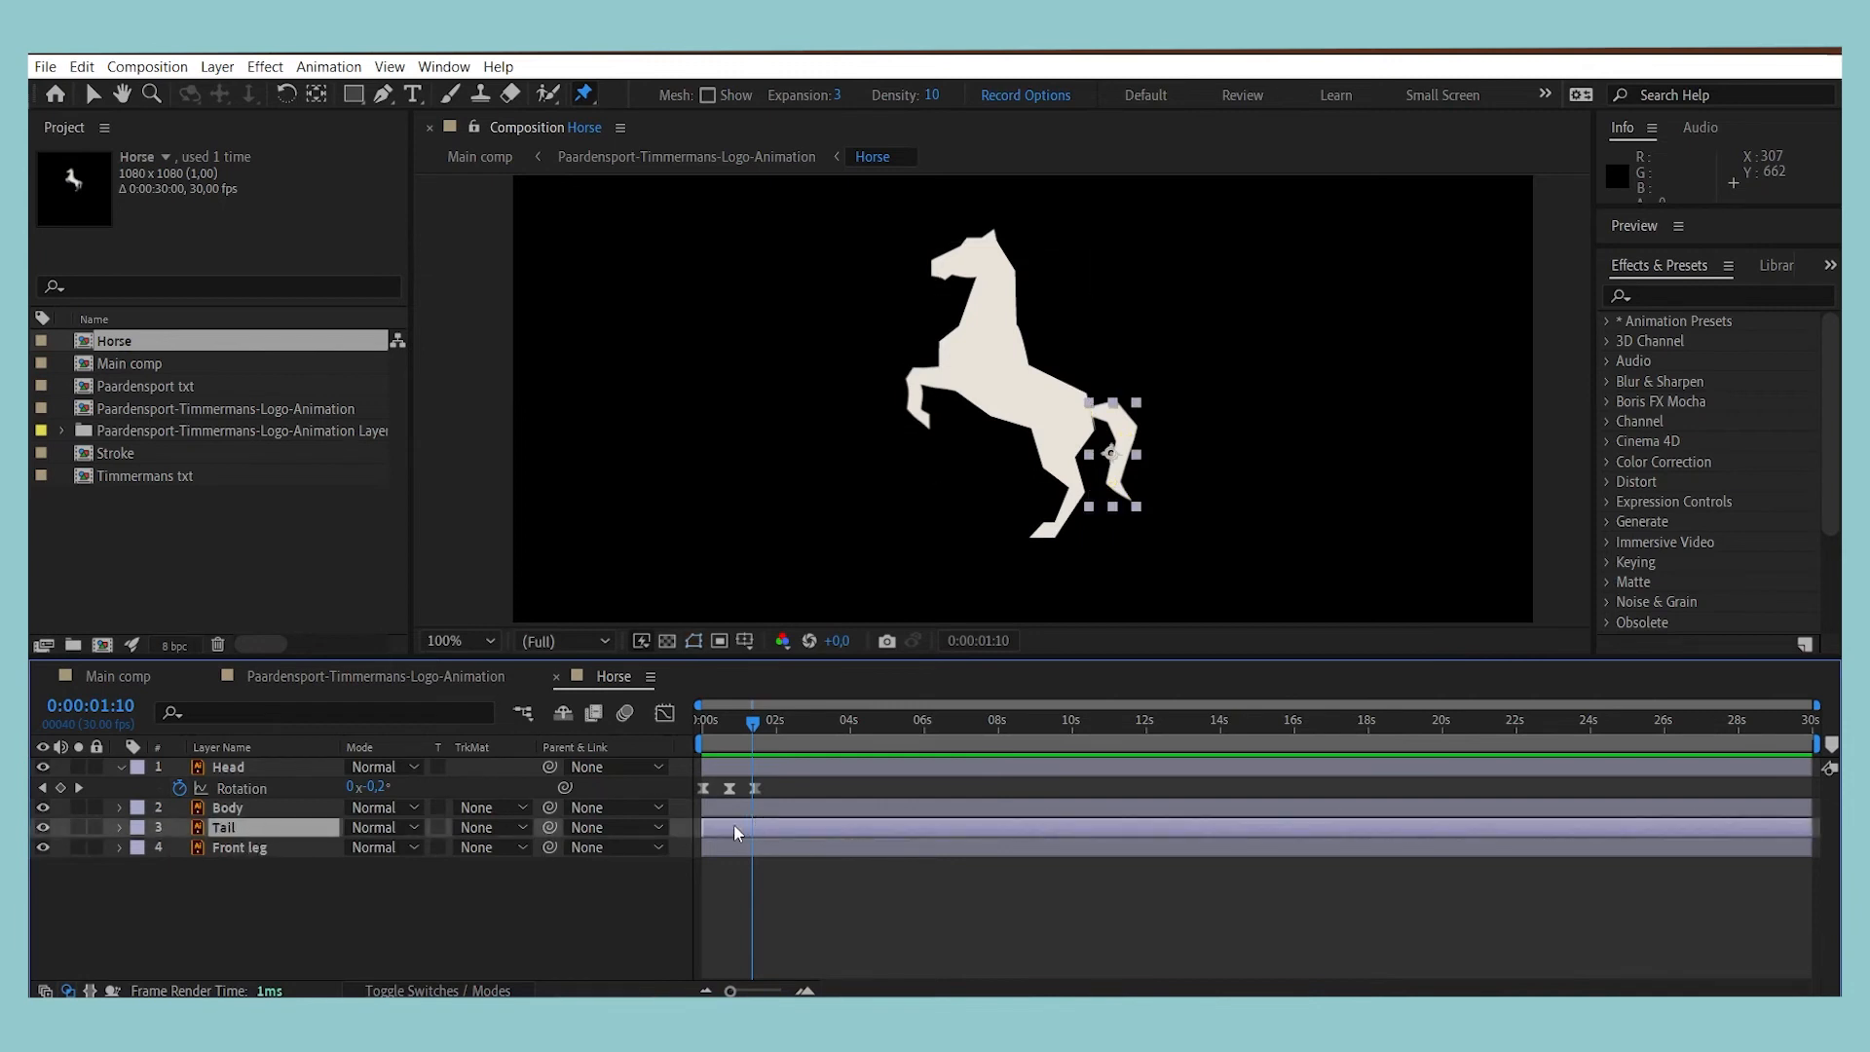
key("u")
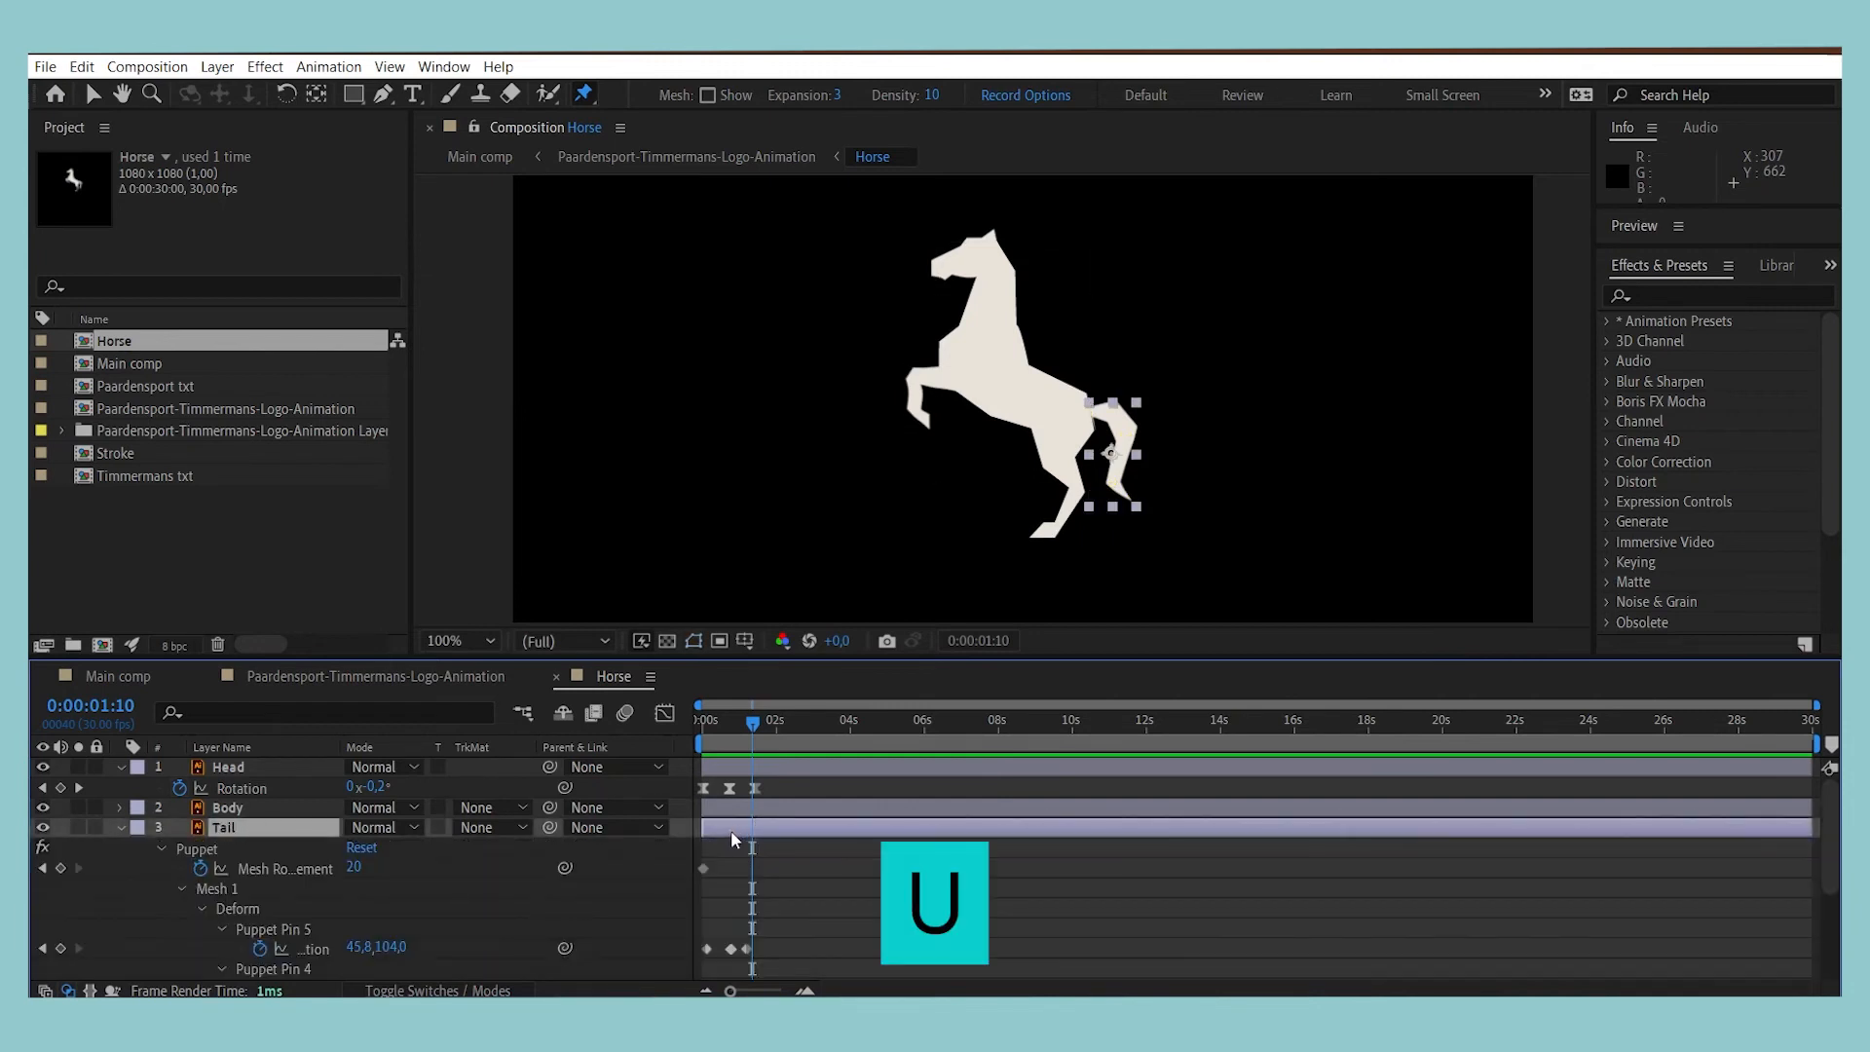
left_click(717, 852)
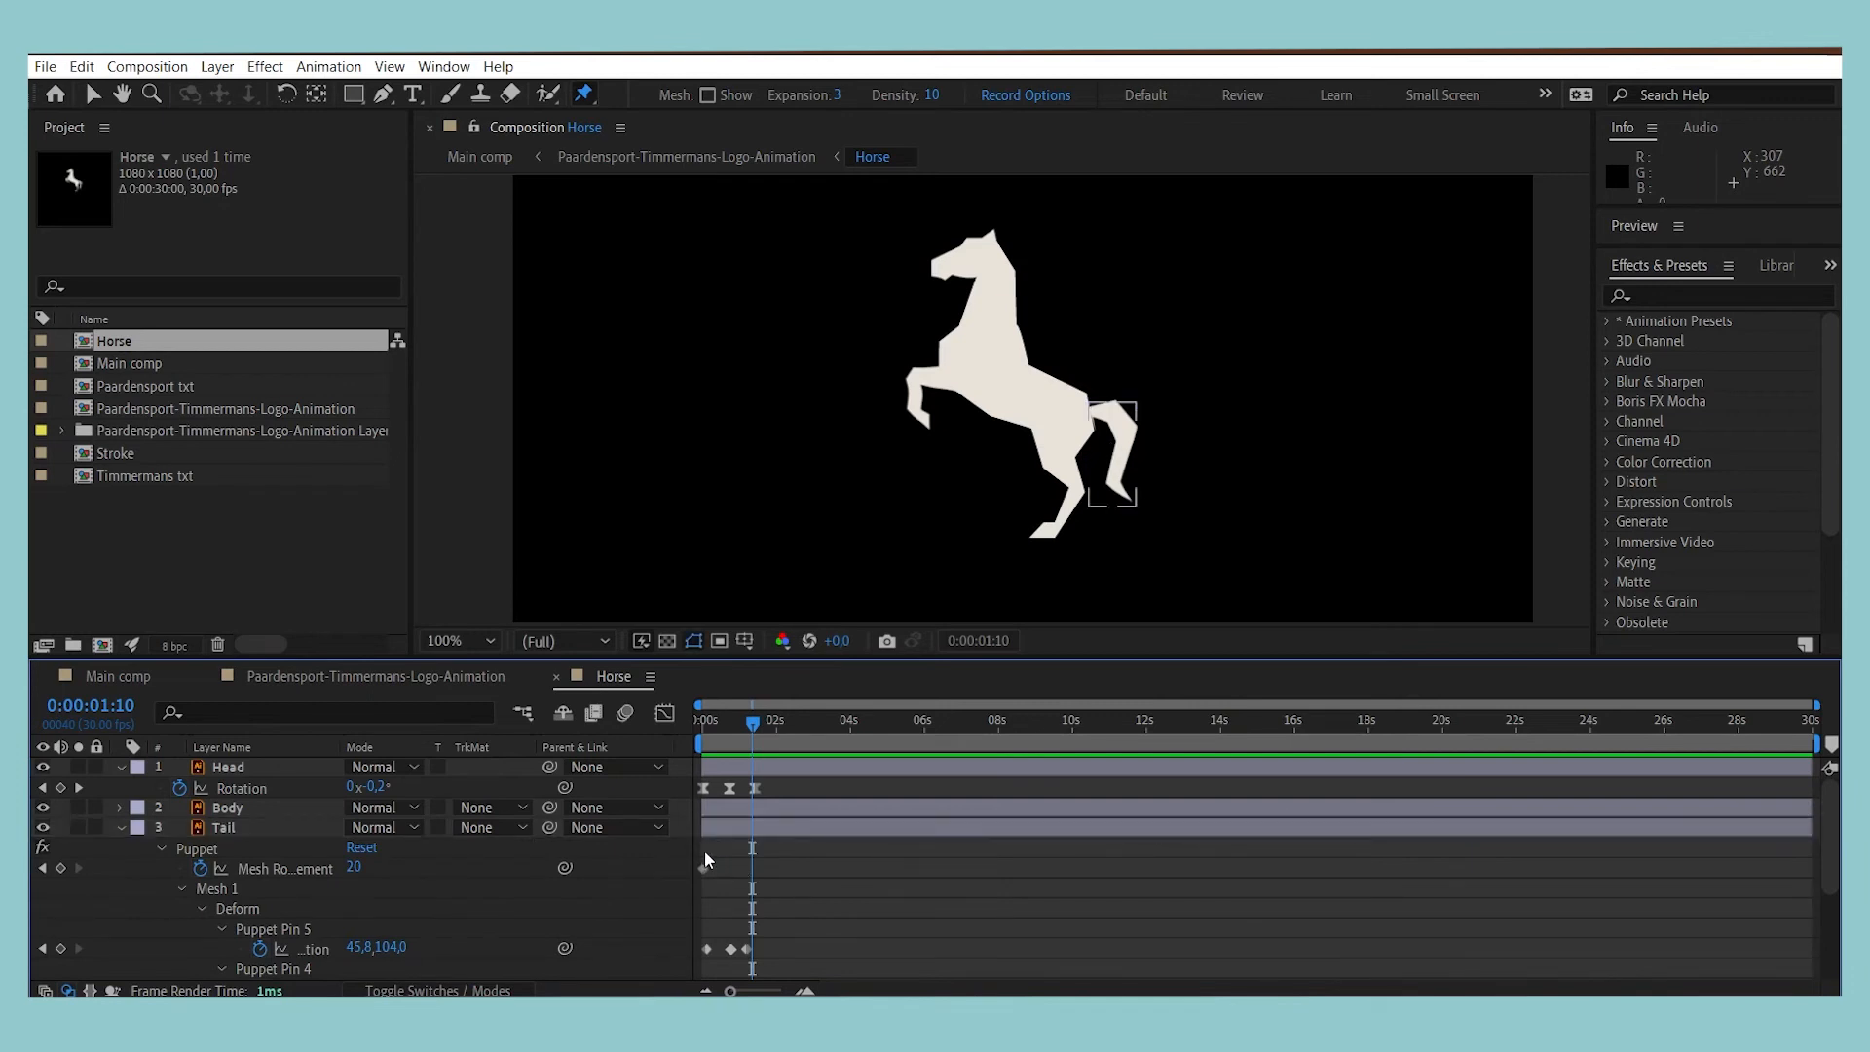
left_click_drag(704, 876, 827, 948)
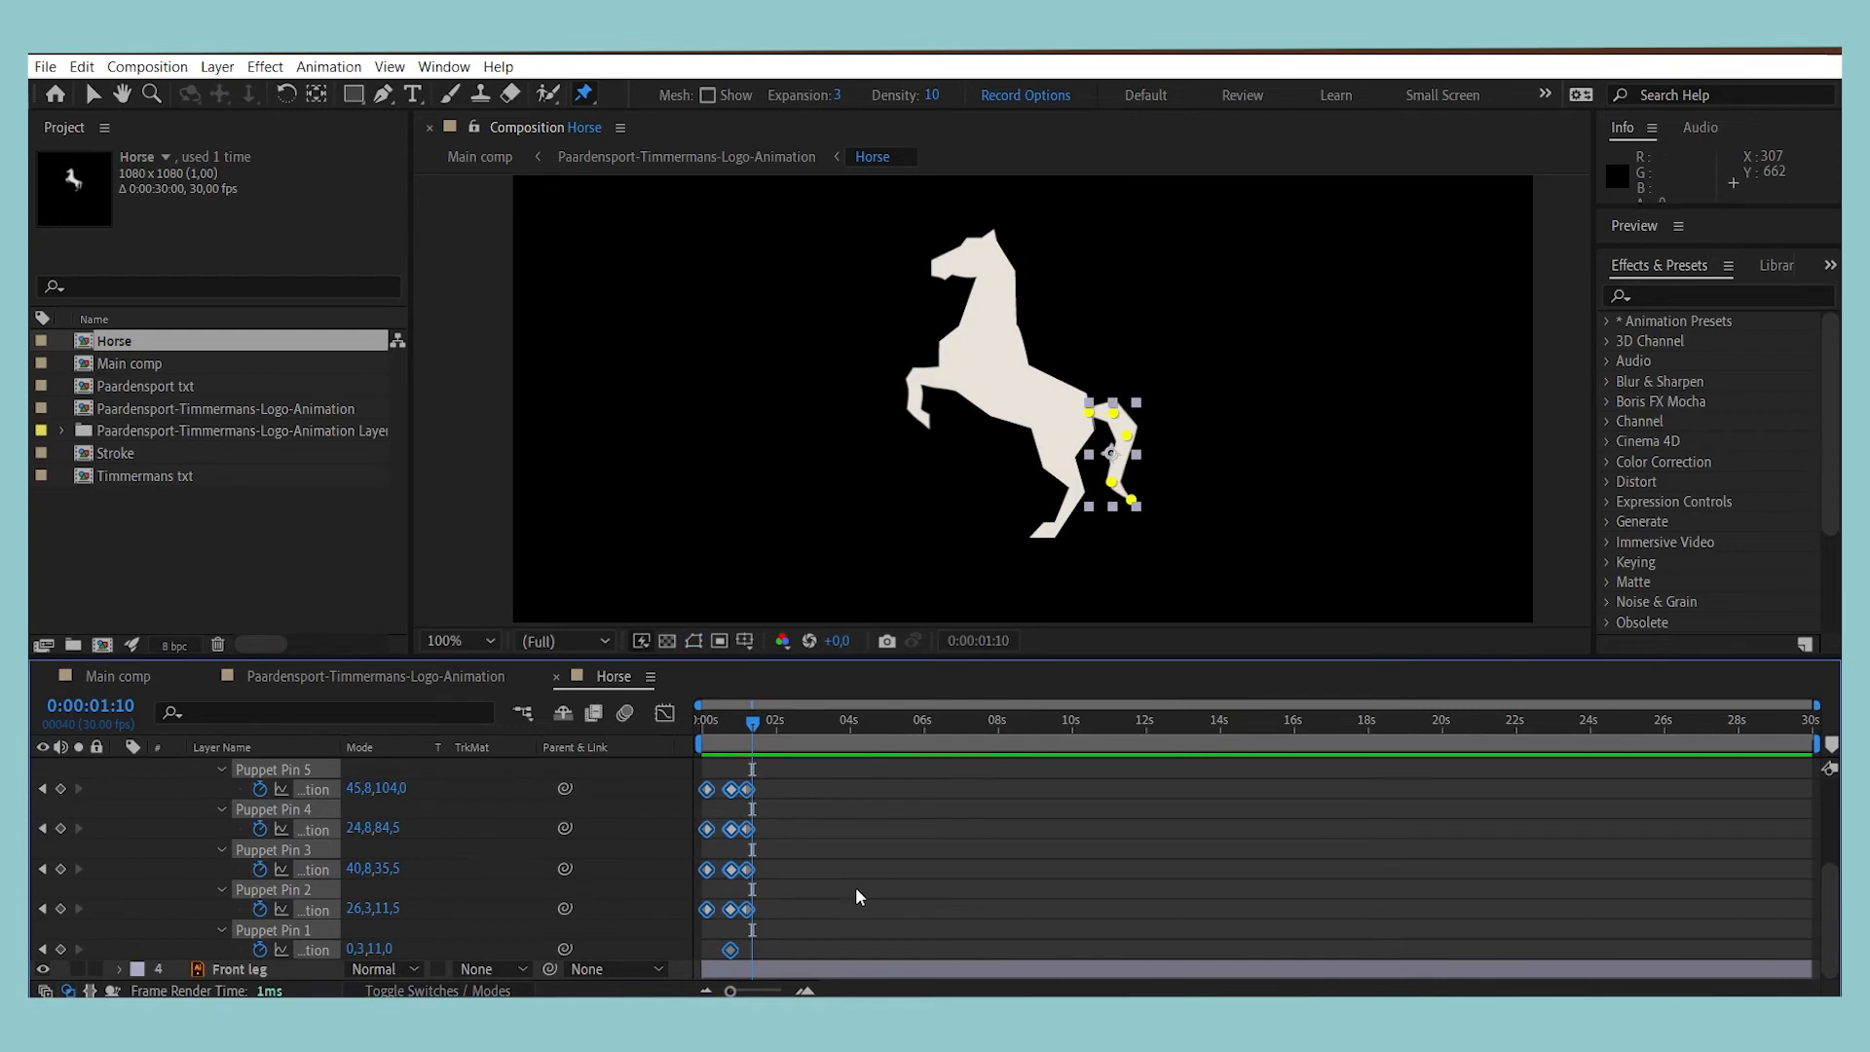
scroll(855, 886, "up", 3)
scroll(855, 887, "down", 3)
left_click_drag(733, 728, 771, 728)
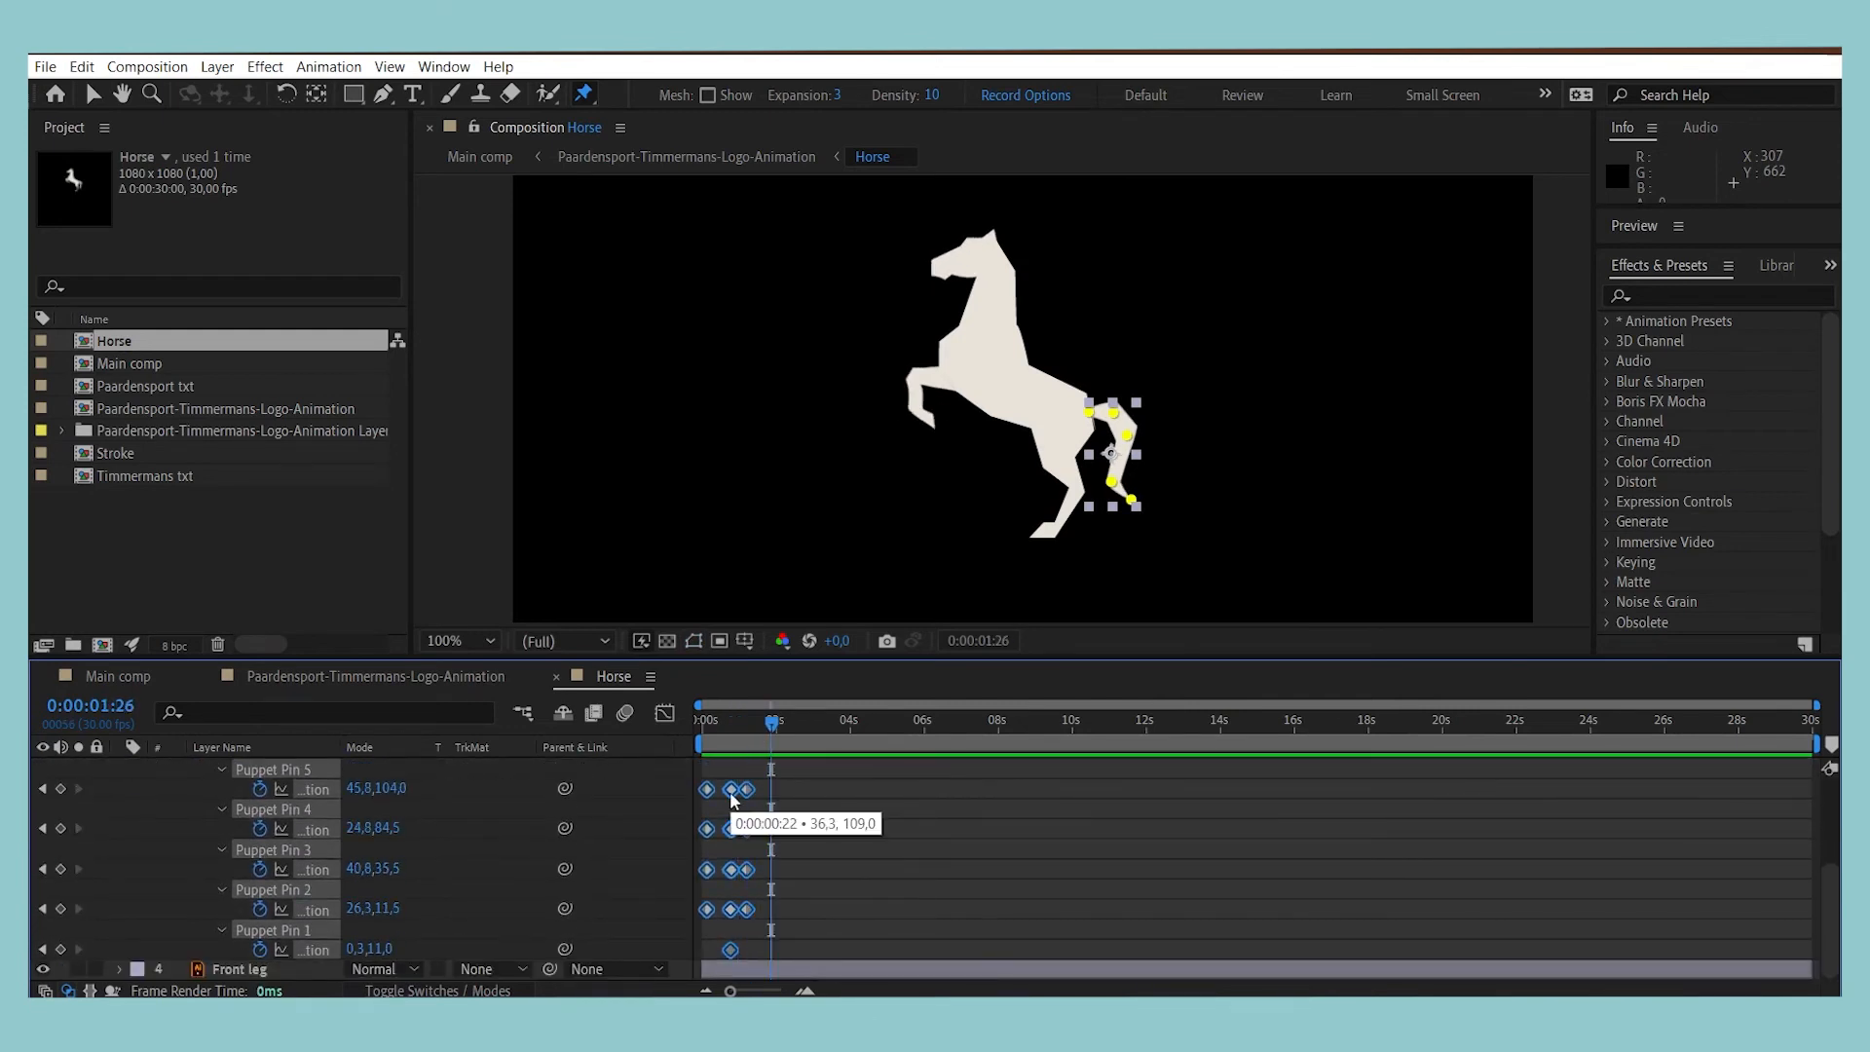
left_click_drag(733, 801, 794, 800)
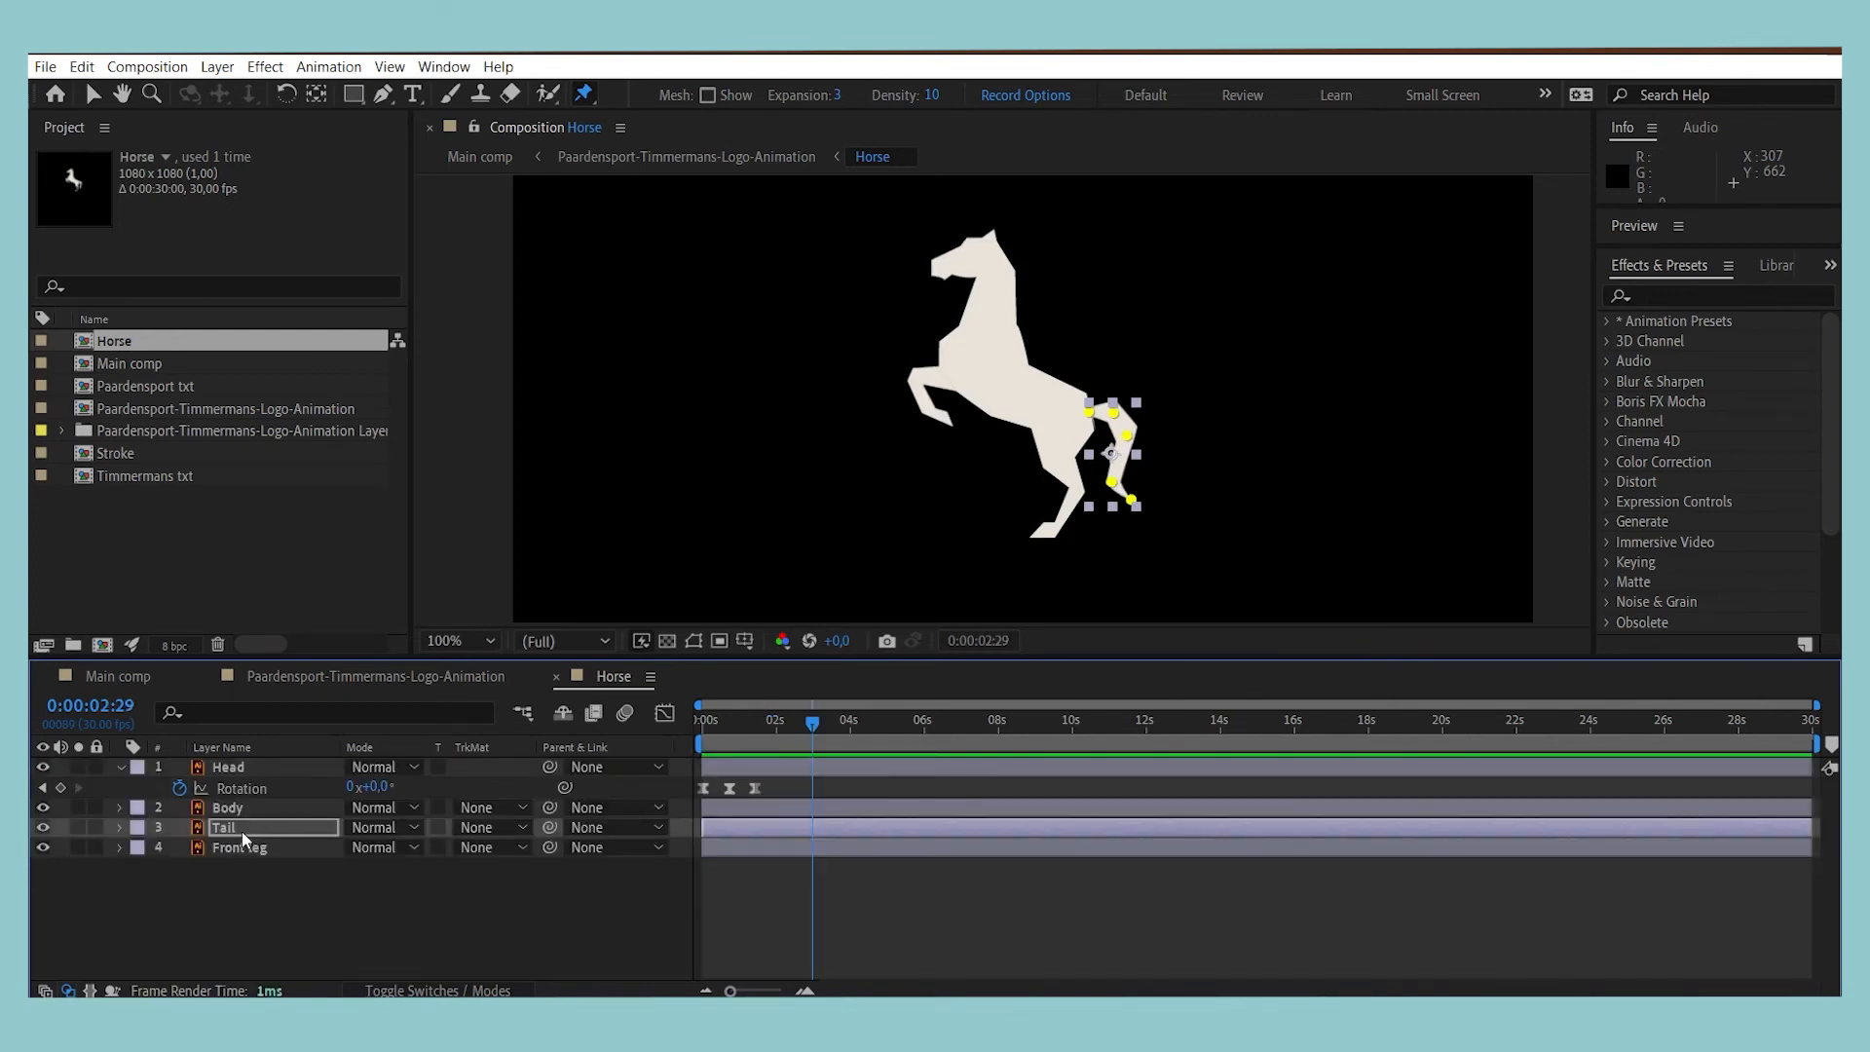
Step: Apply Easy Ease to all of the Tail layer's Puppet keyframes
left_click(241, 831)
key("u")
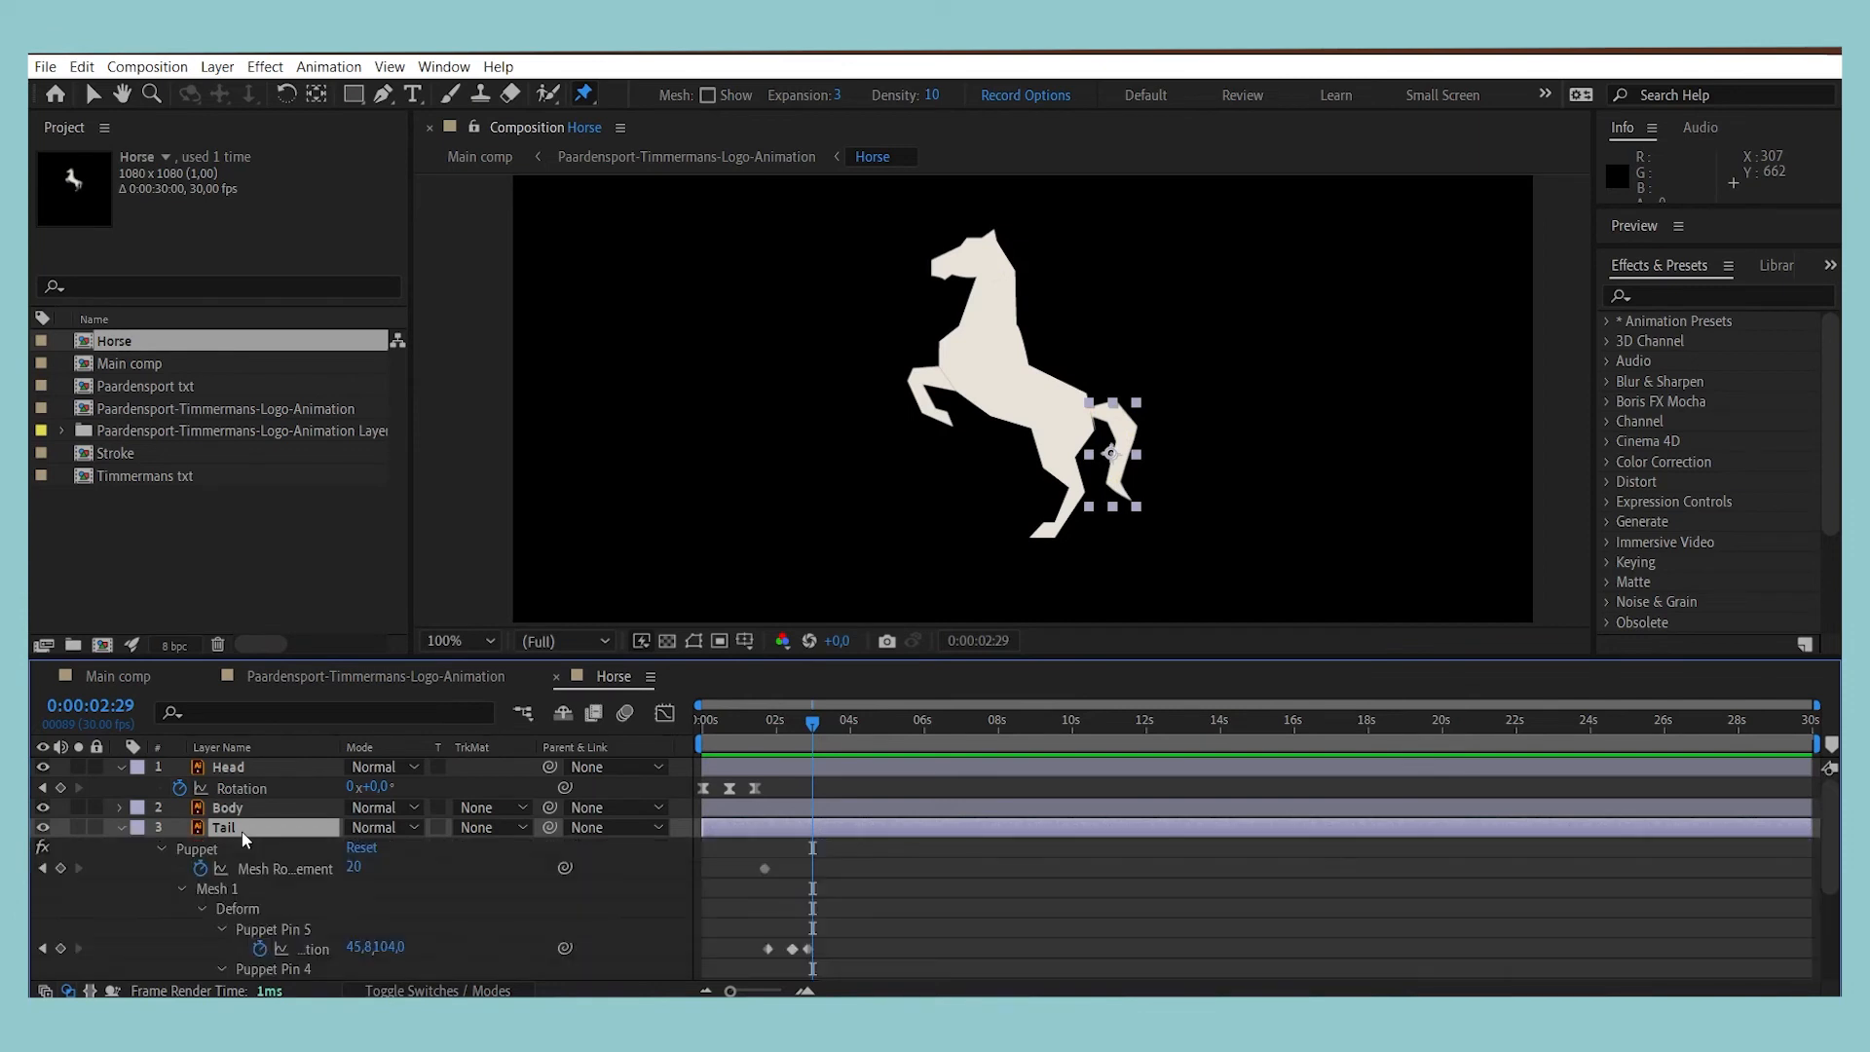
left_click_drag(710, 844, 869, 955)
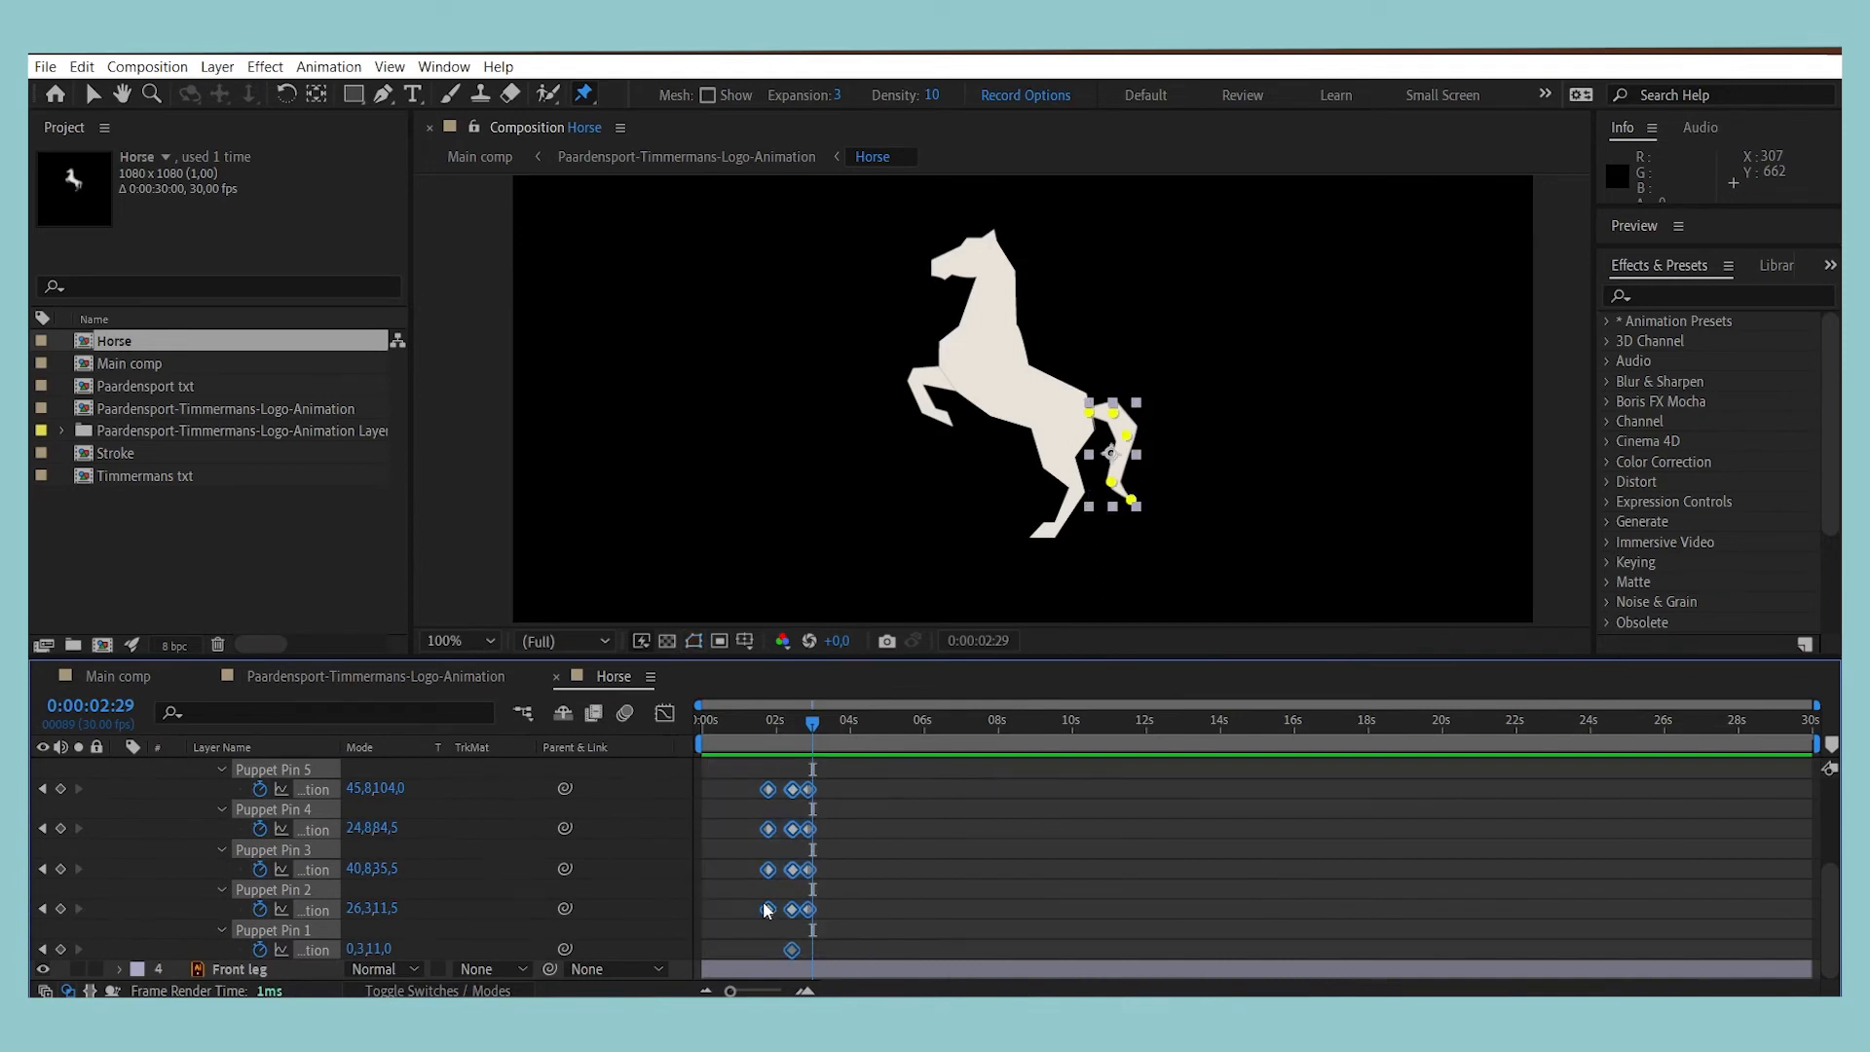
key("F9")
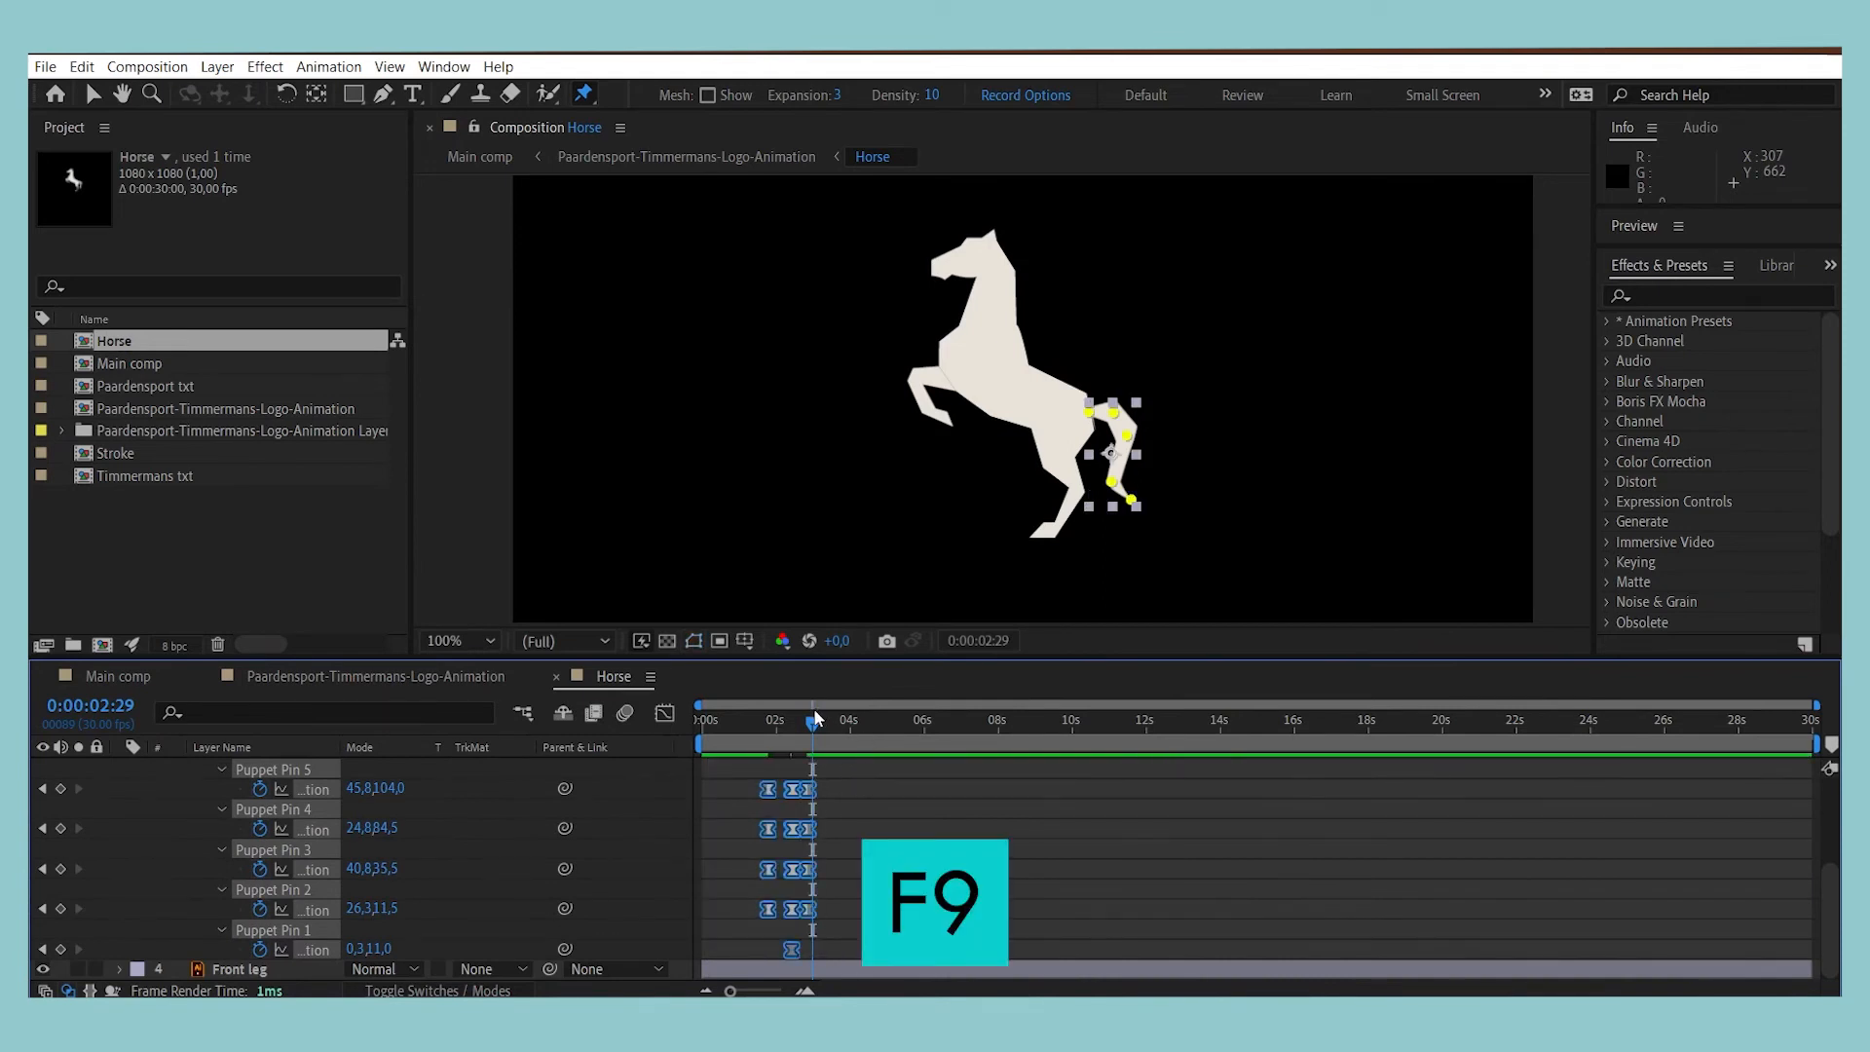
Step: Preview the horse animation from the start to check the eased, delayed tail swing
key("space")
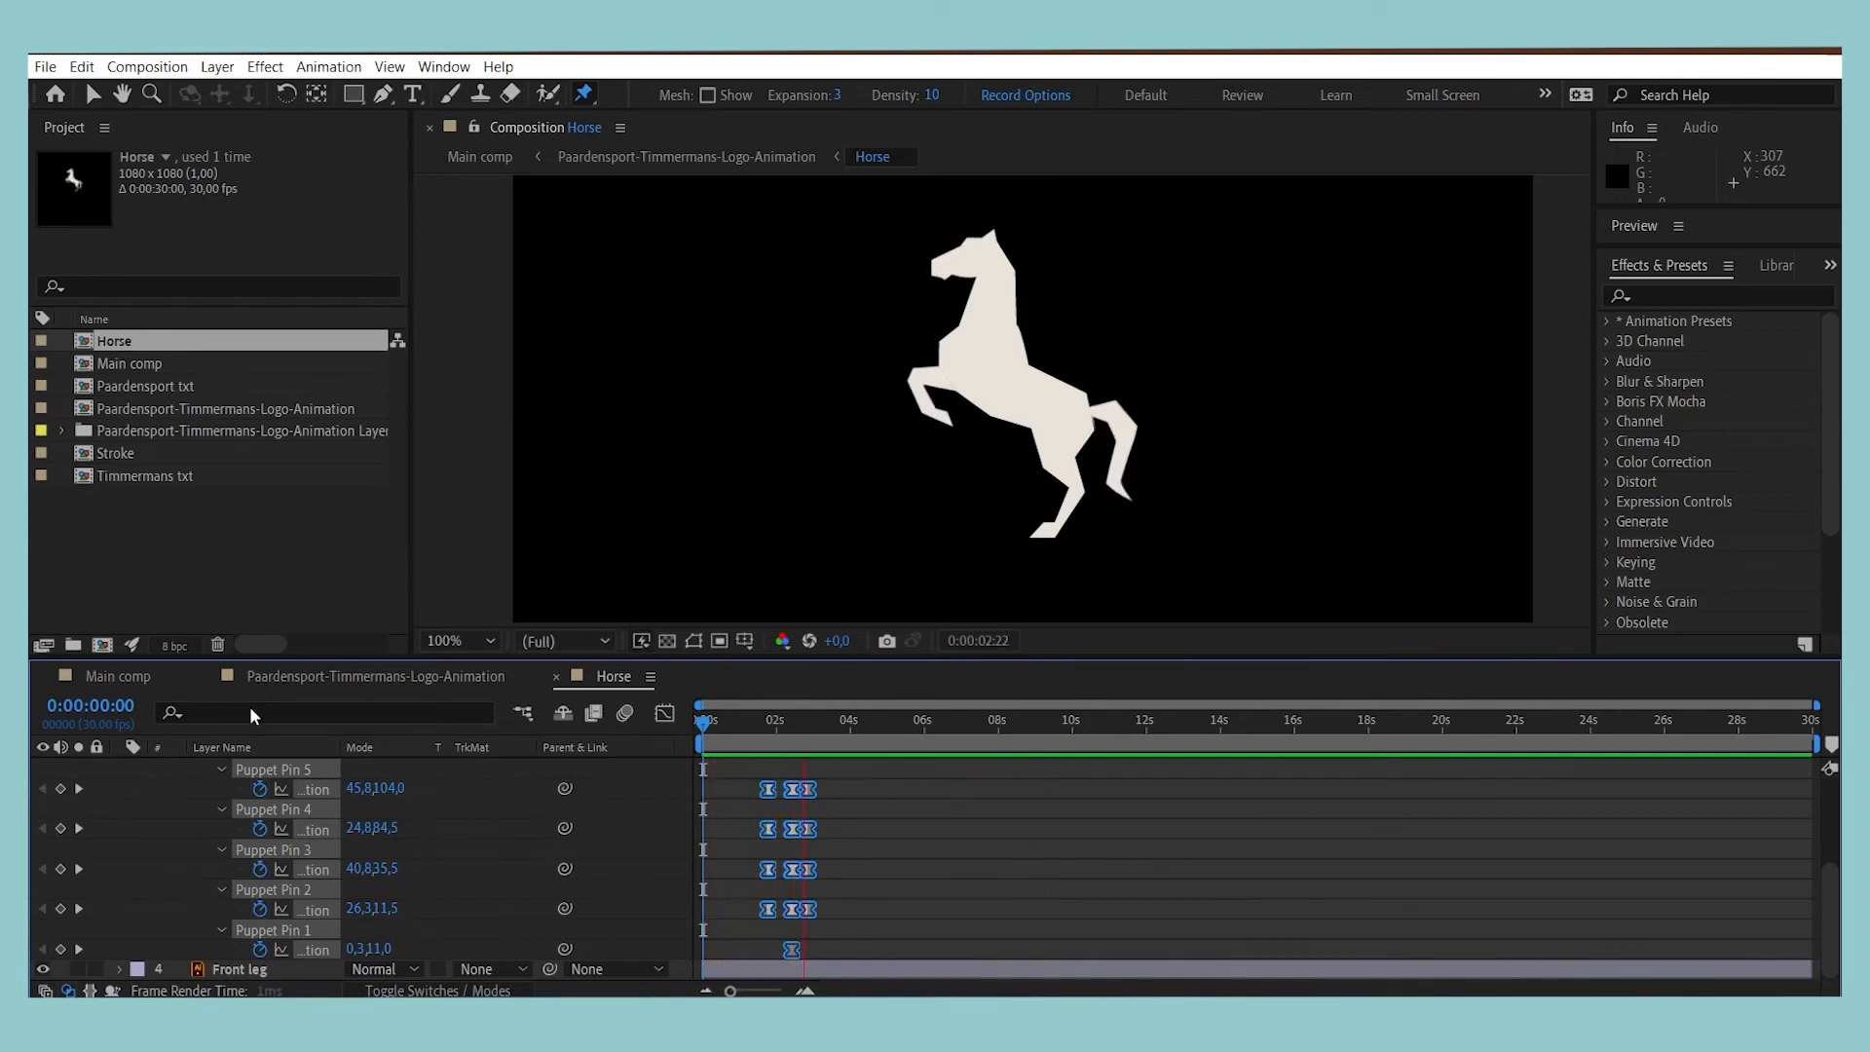
key("space")
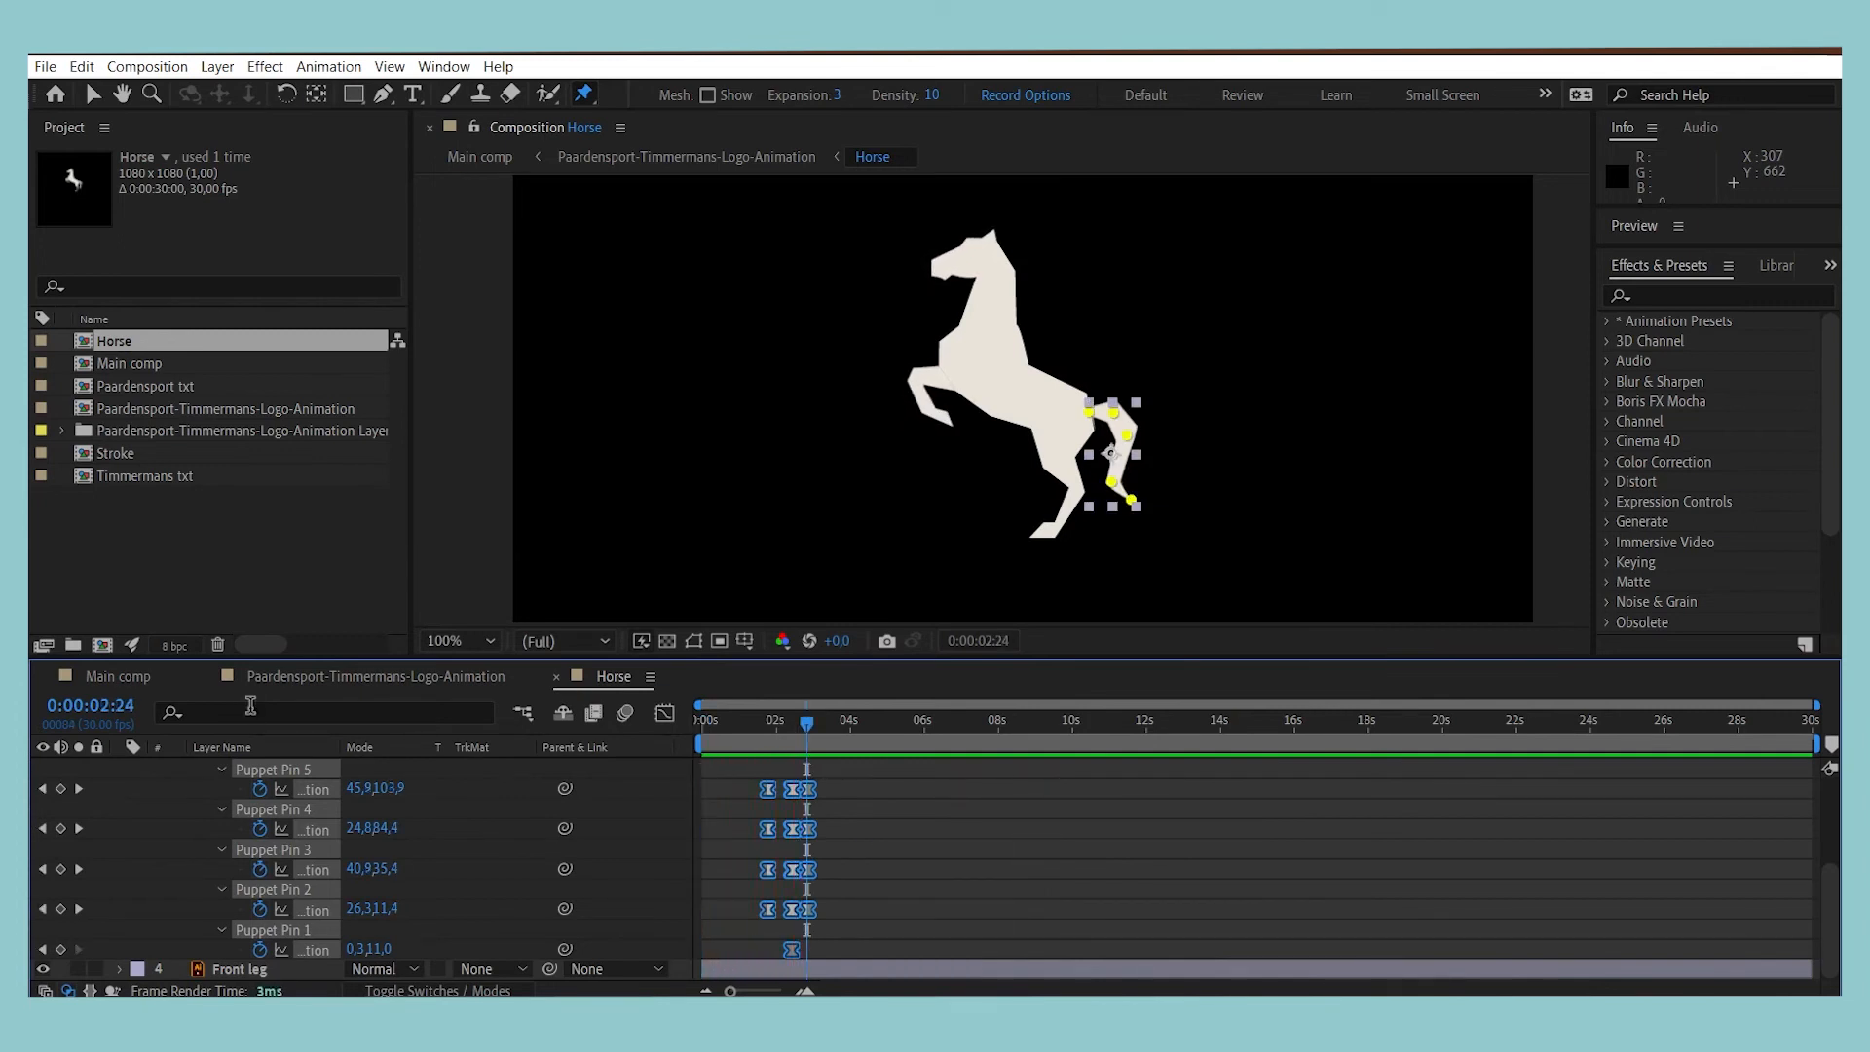
left_click(850, 827)
key("Home")
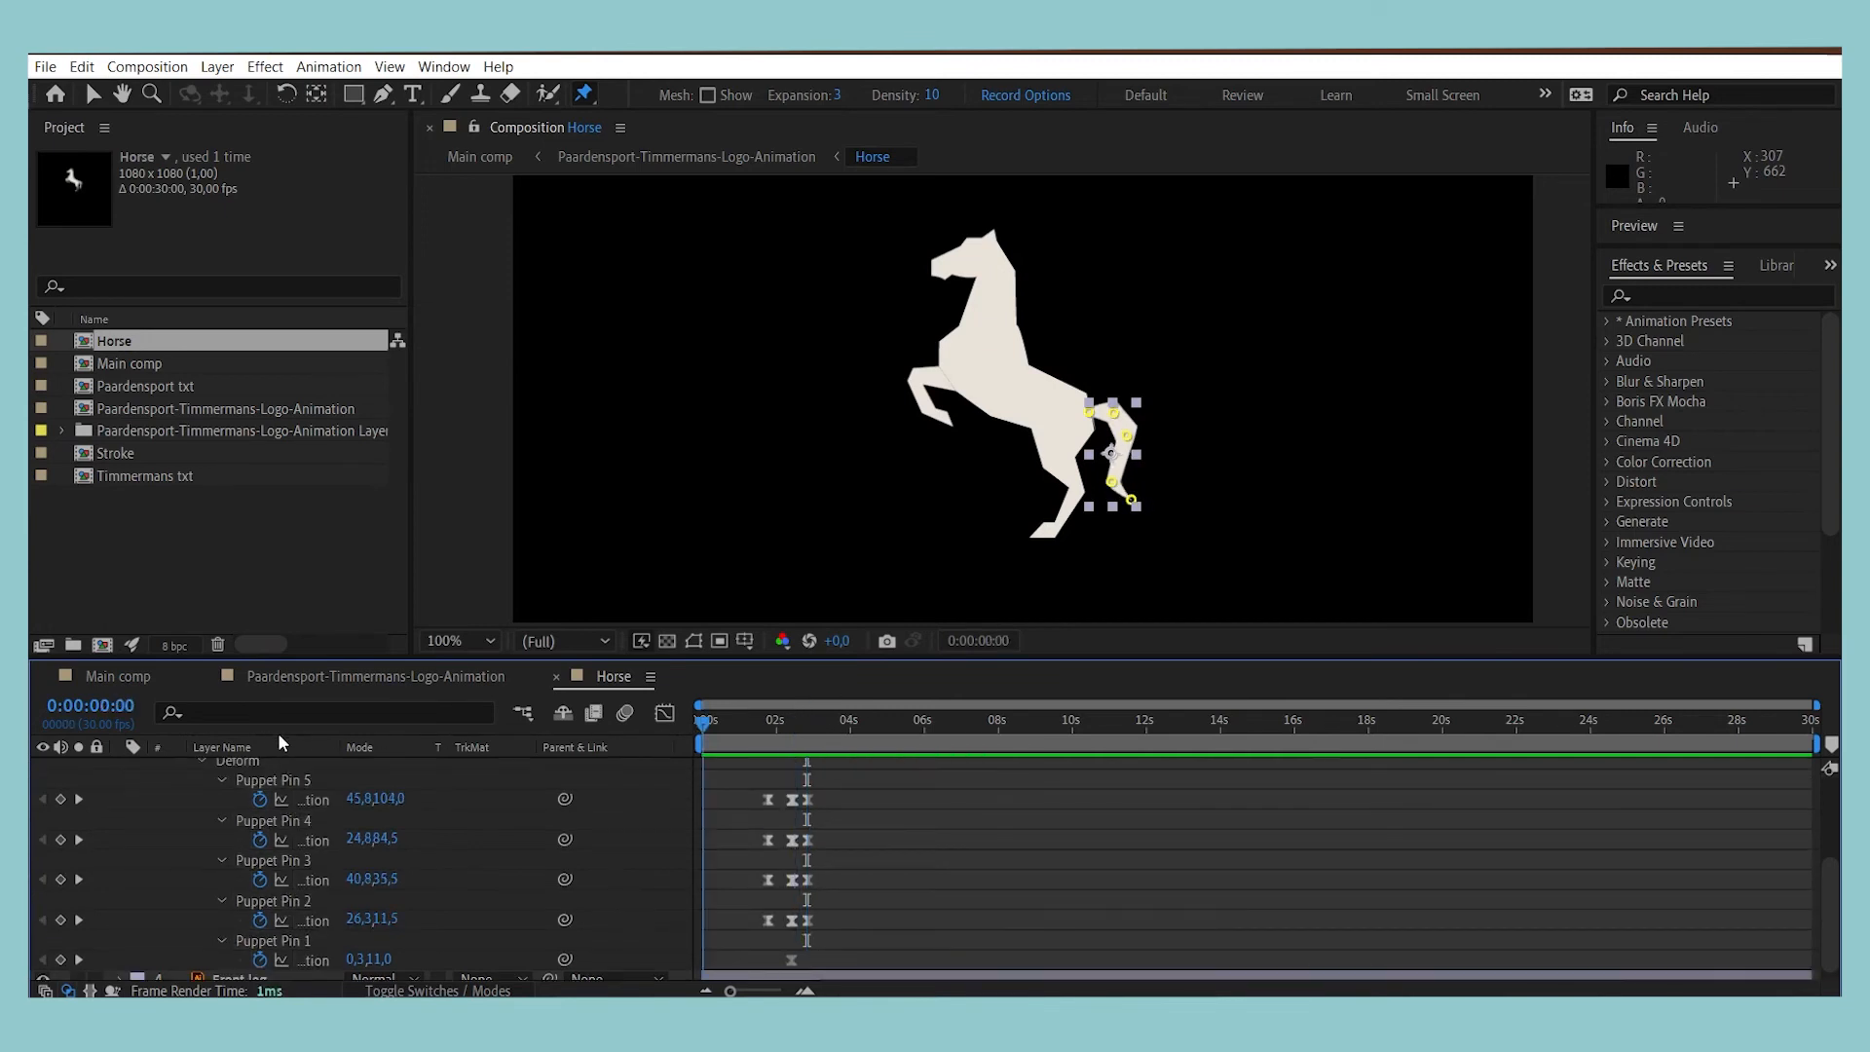
key("space")
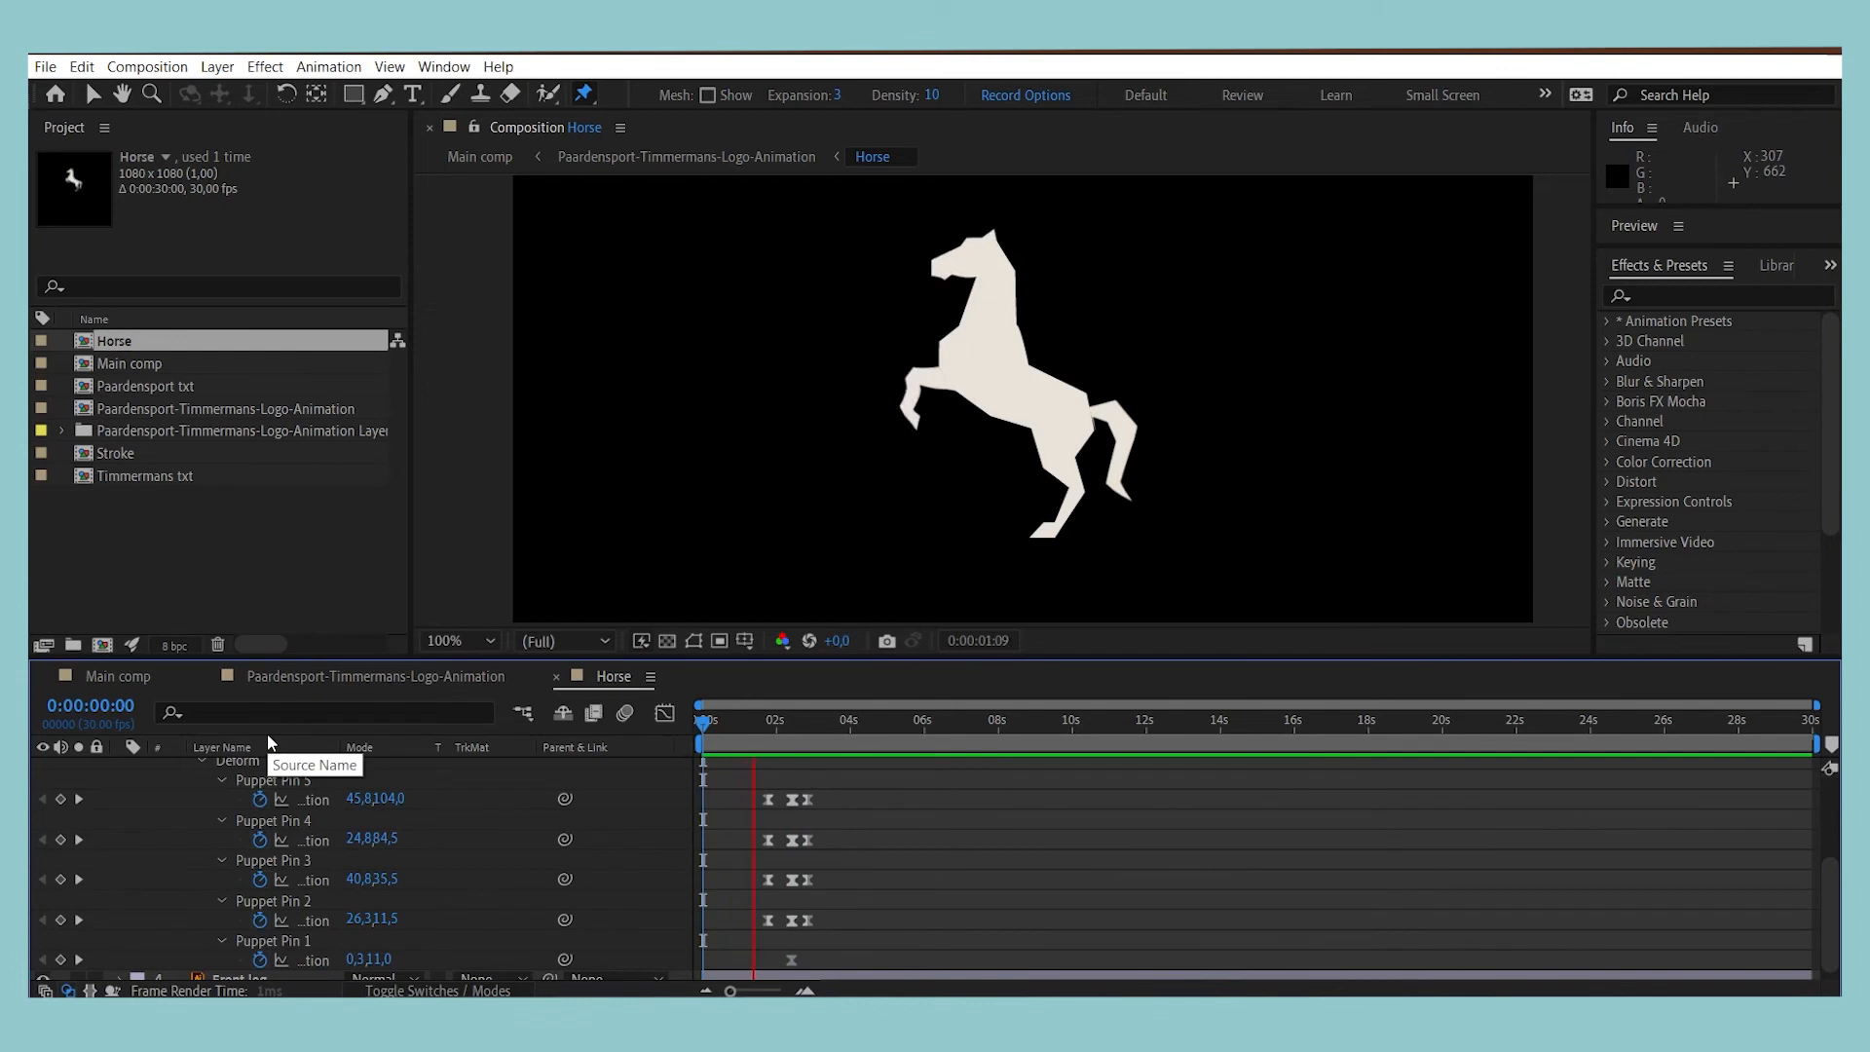
key("space")
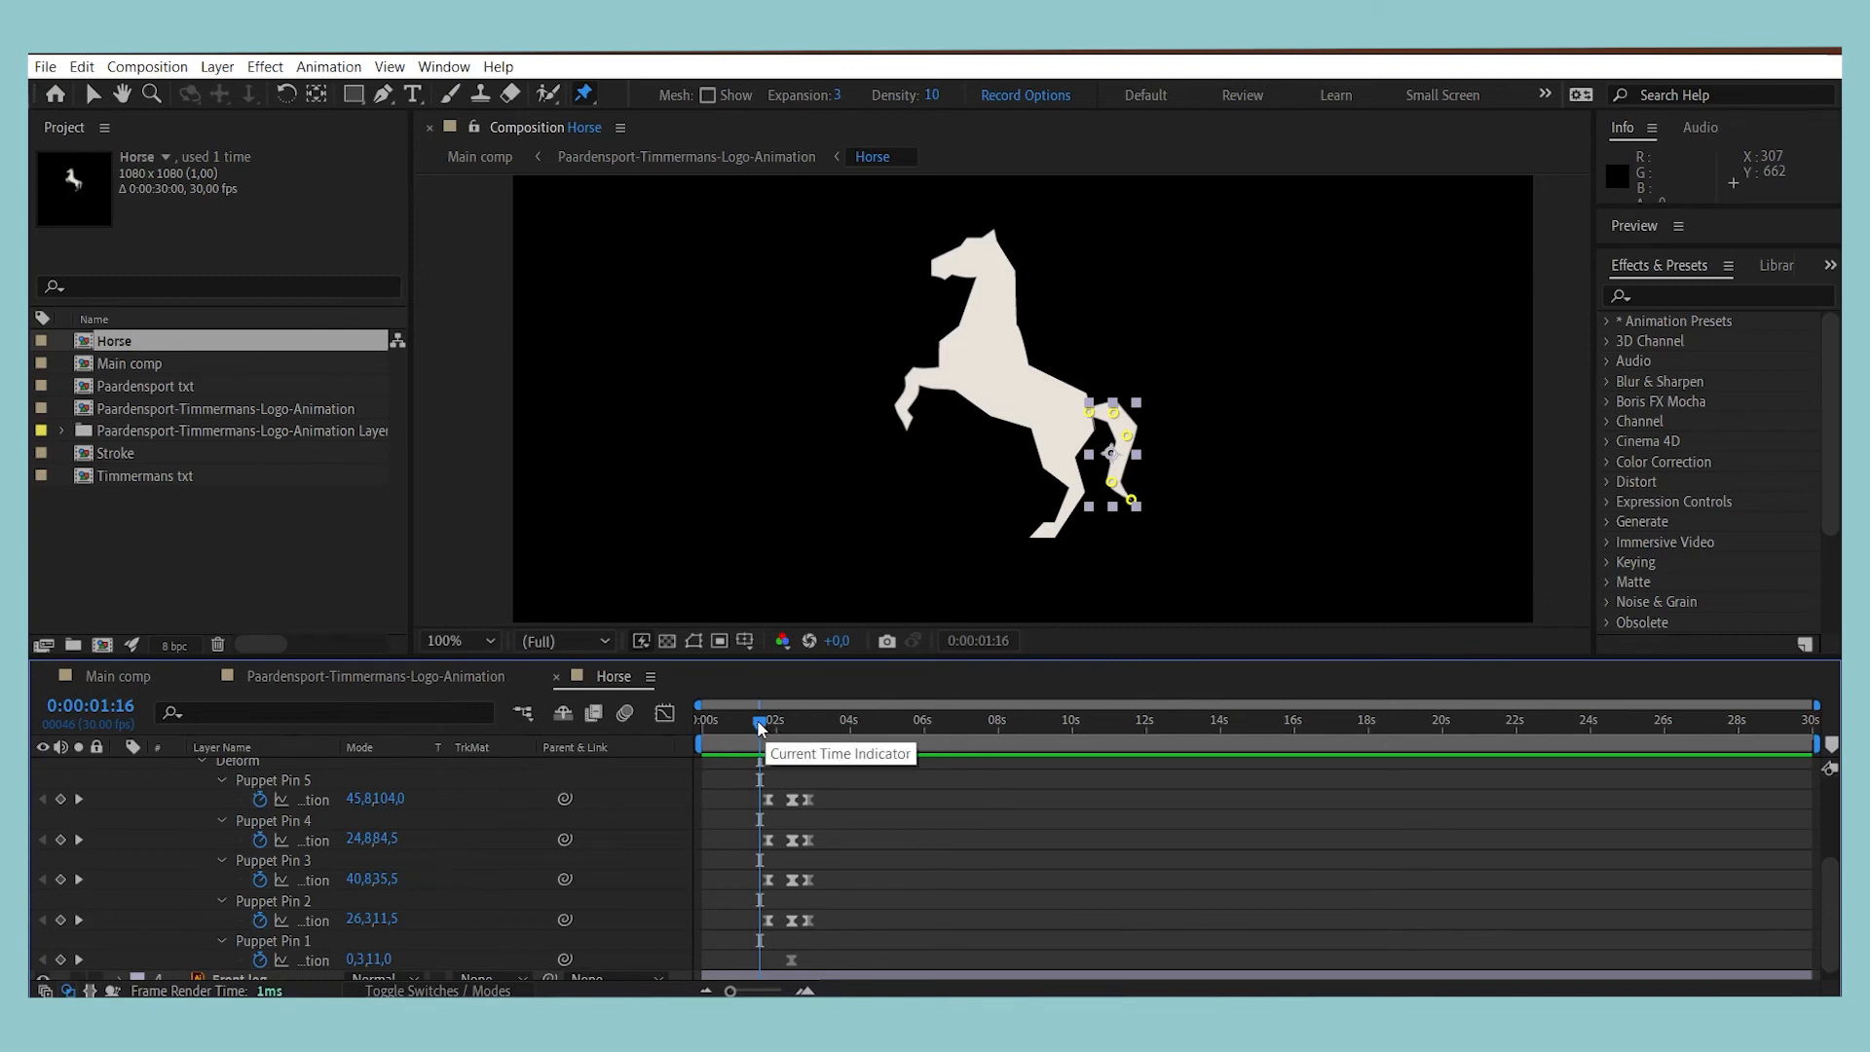
left_click_drag(759, 722, 554, 735)
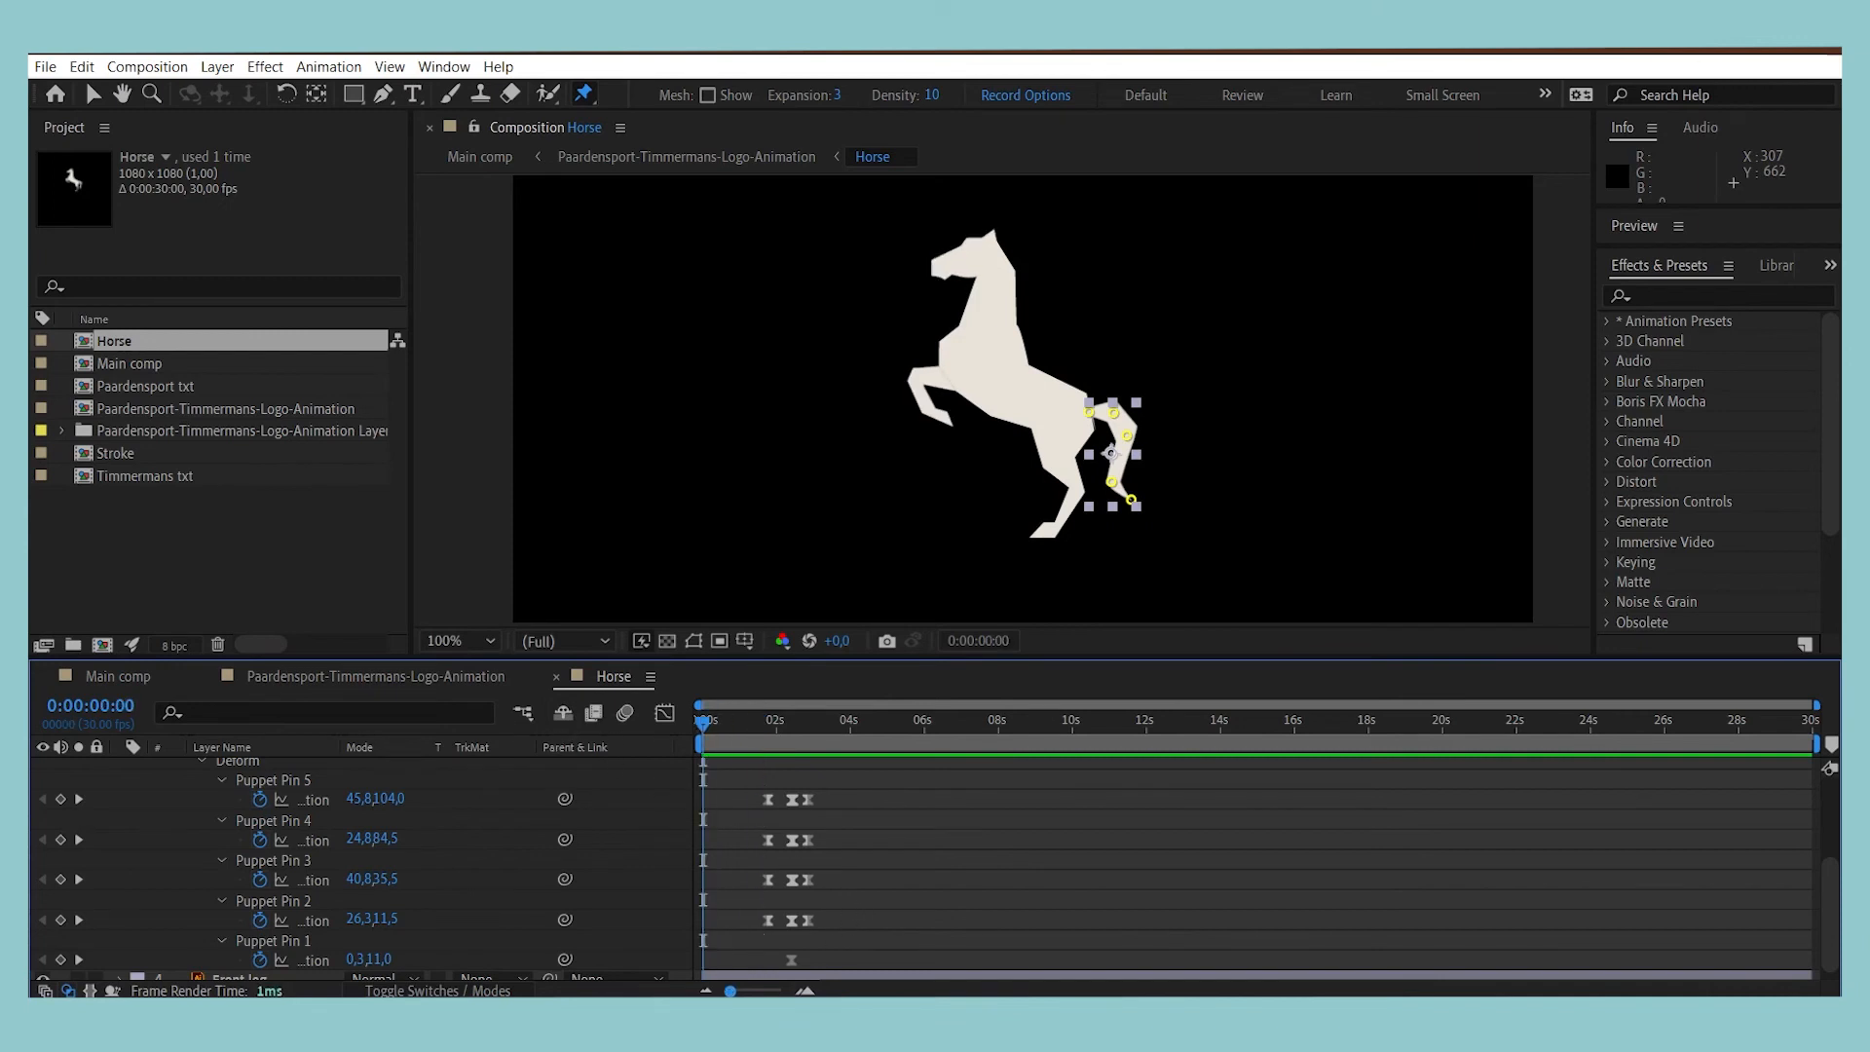
left_click_drag(730, 990, 730, 992)
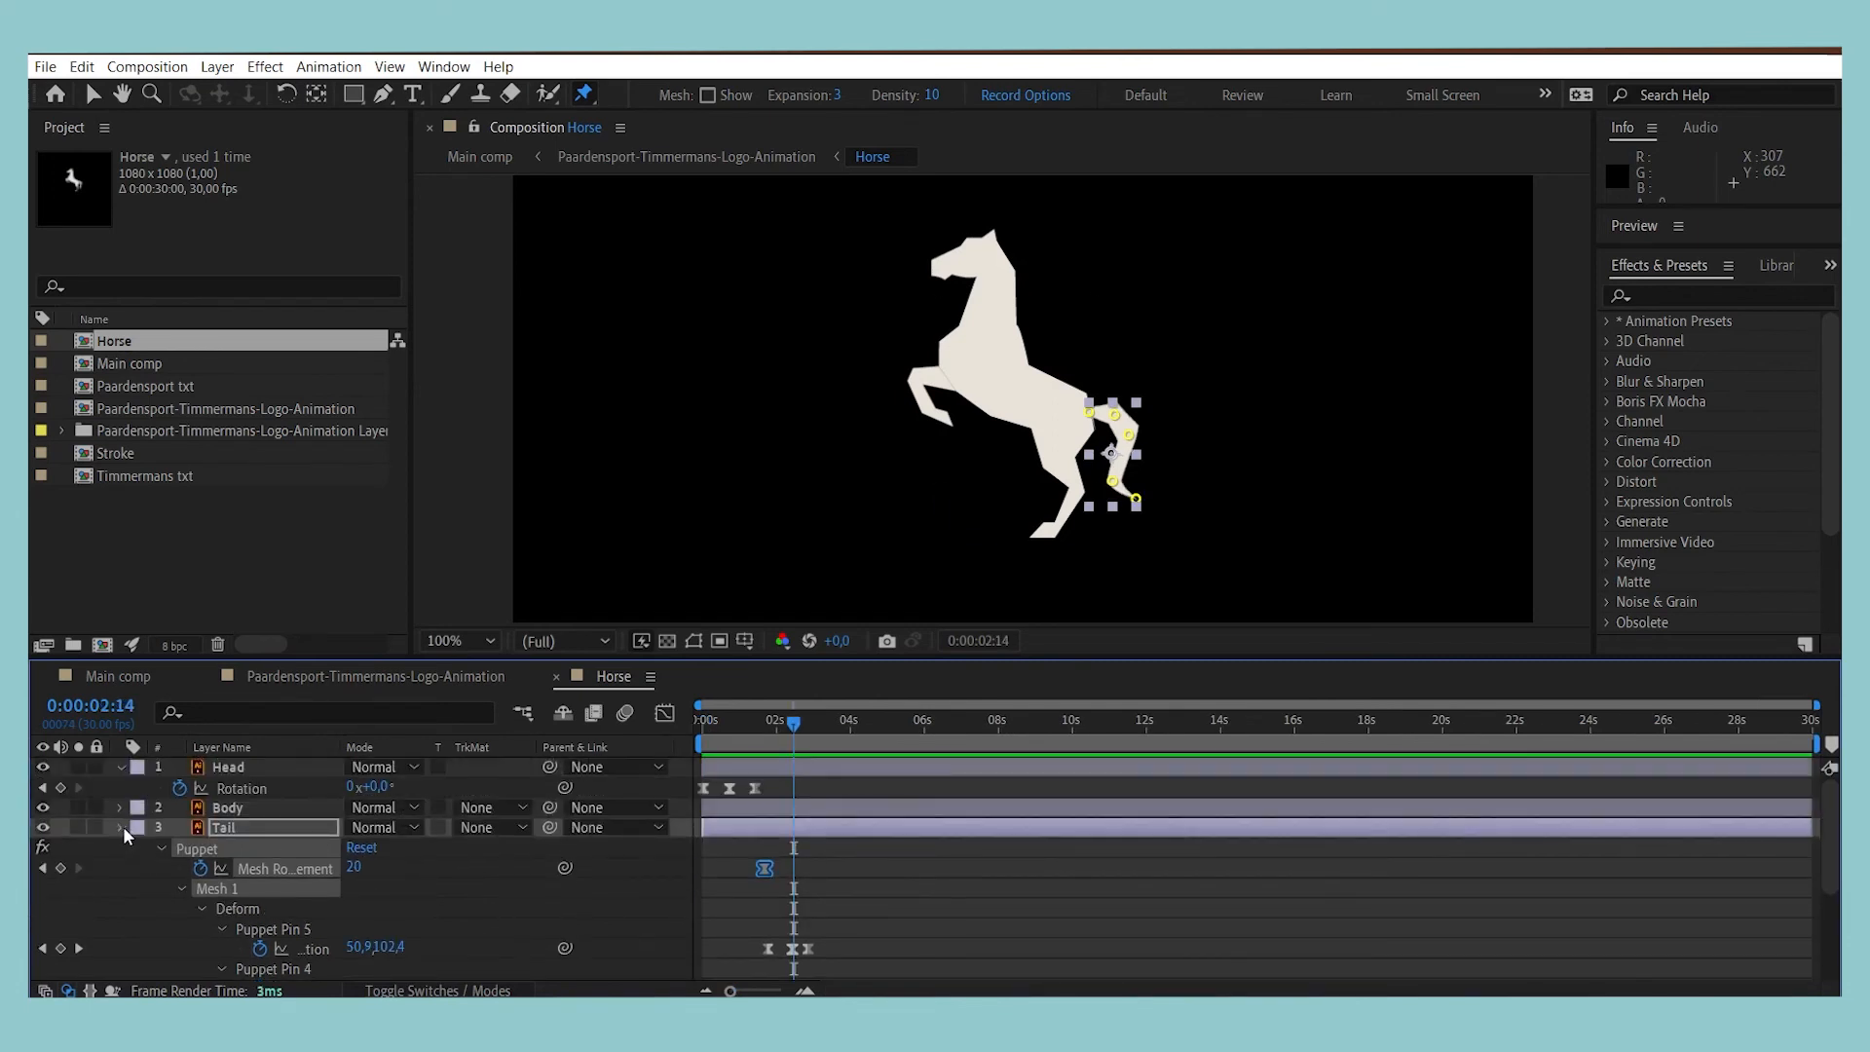
Step: Collapse the Tail and Head layers' properties and play the full horse animation from the beginning
left_click(122, 827)
left_click(120, 768)
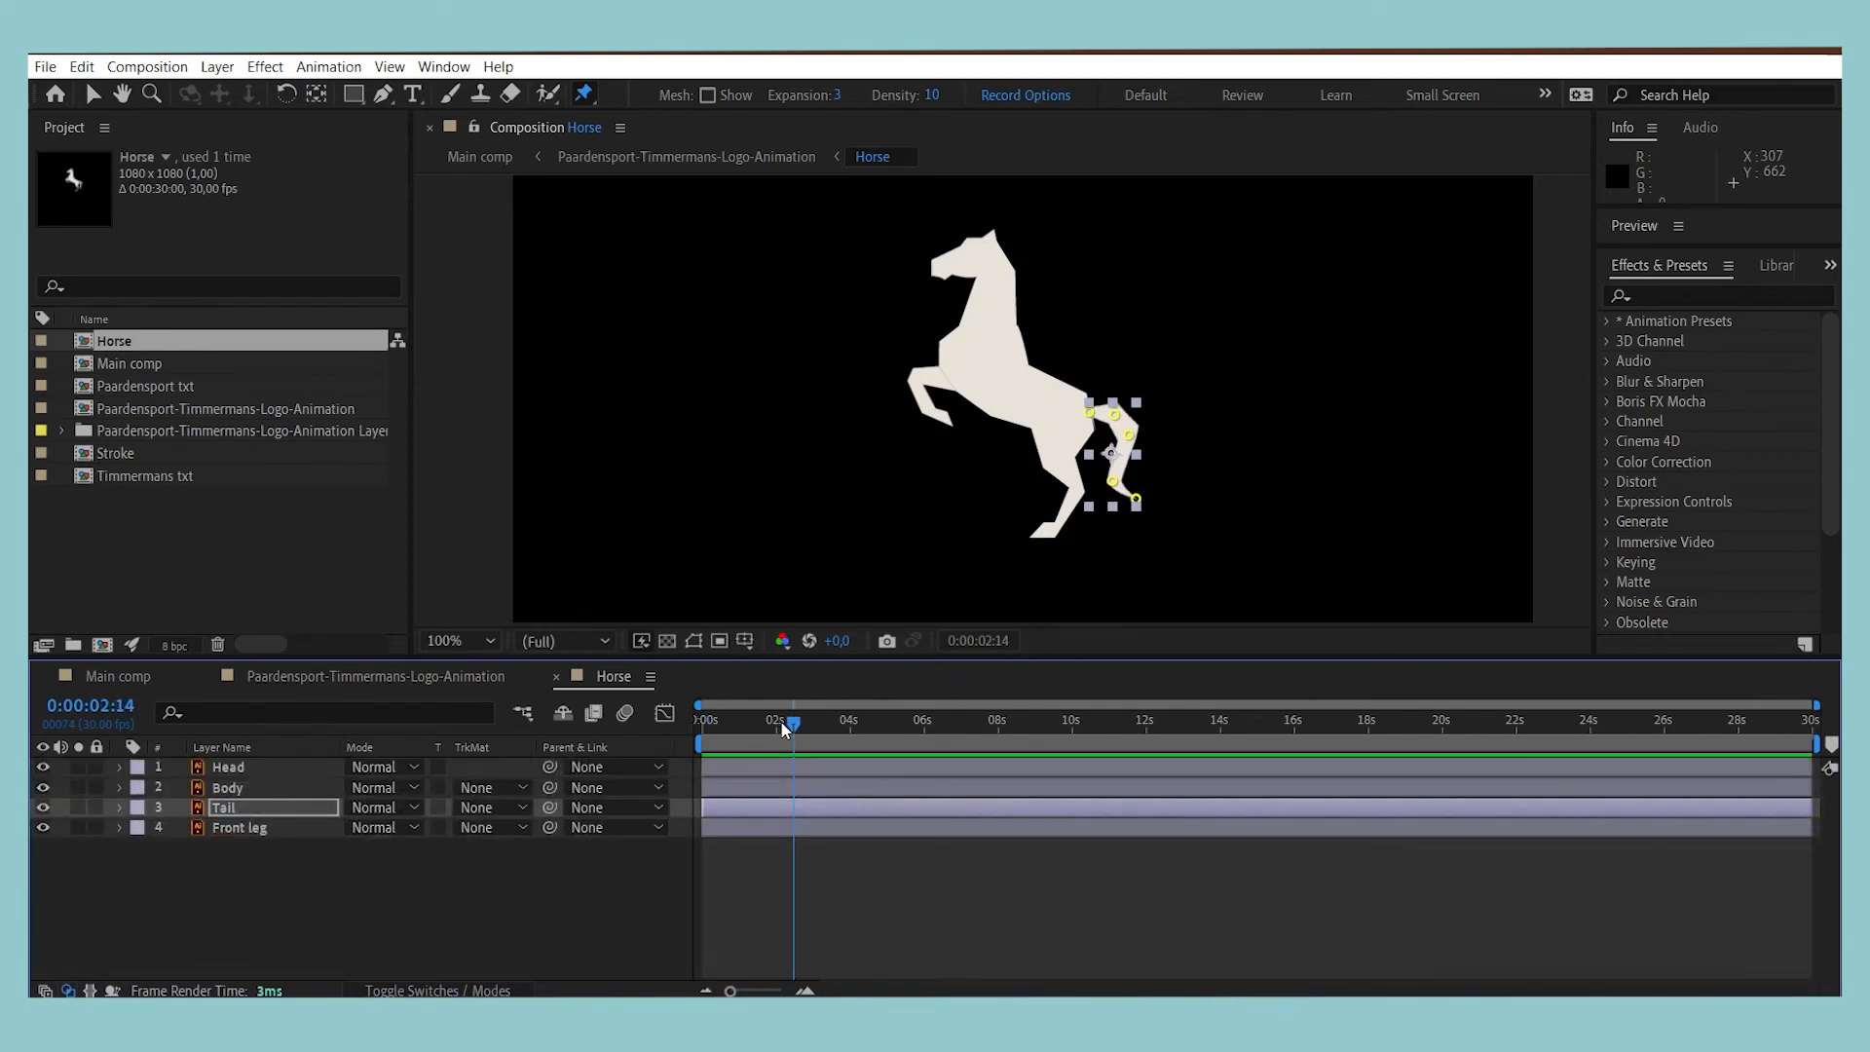
left_click_drag(790, 724, 511, 752)
key("space")
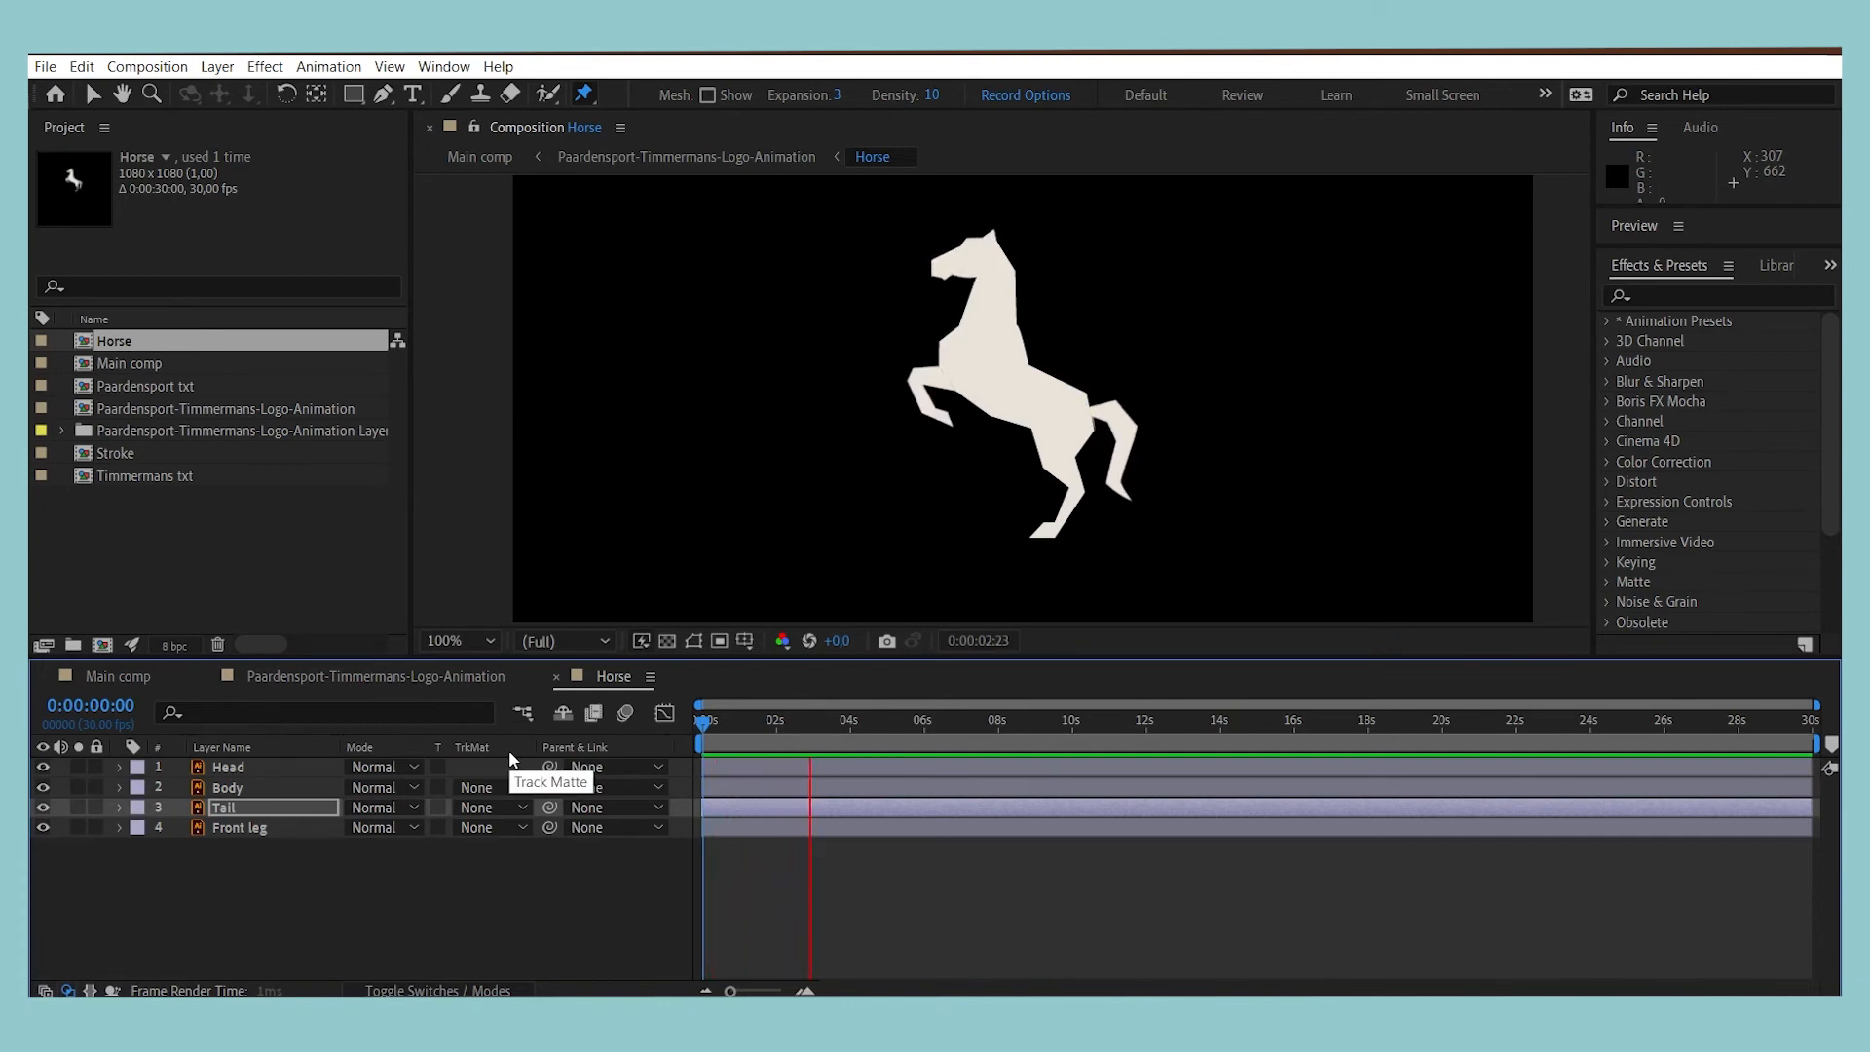
key("space")
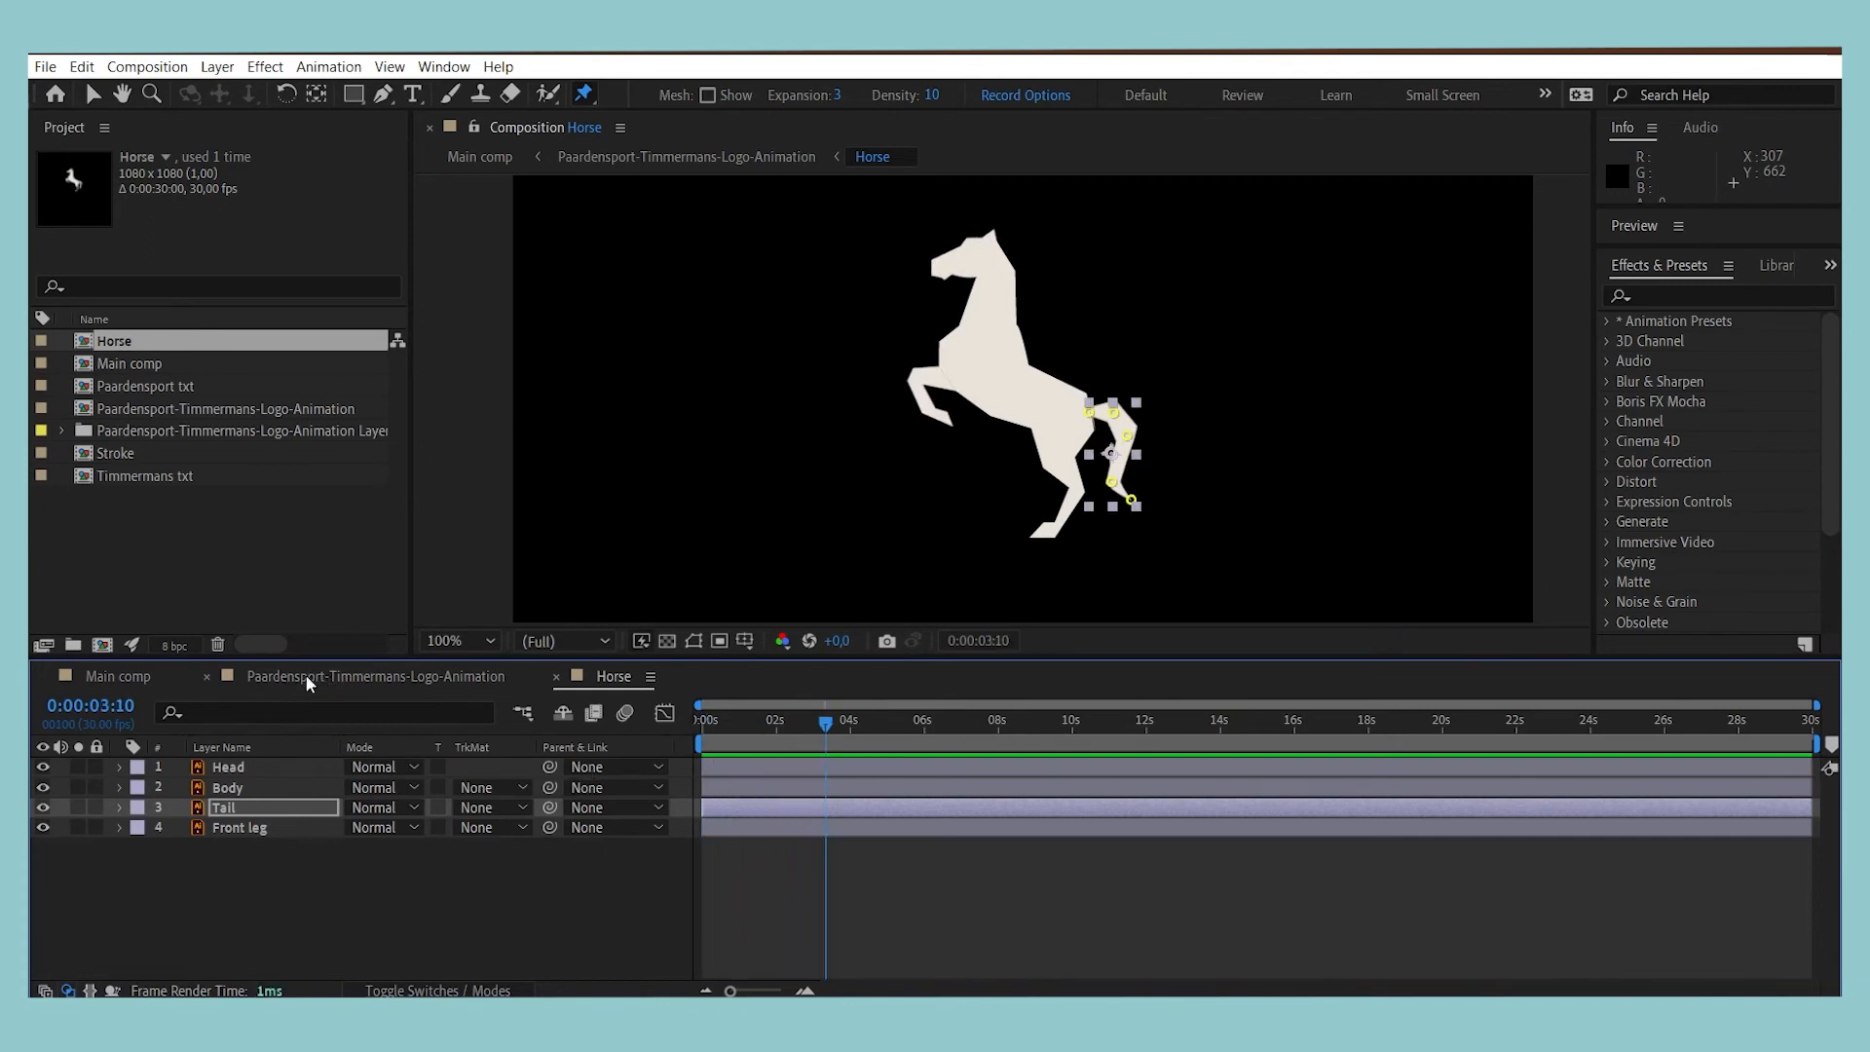
Step: In the Paardensport-Timmermans-Logo-Animation composition, move the Horse layer to start at about 0:00:03:09 and preview the timing
left_click(372, 676)
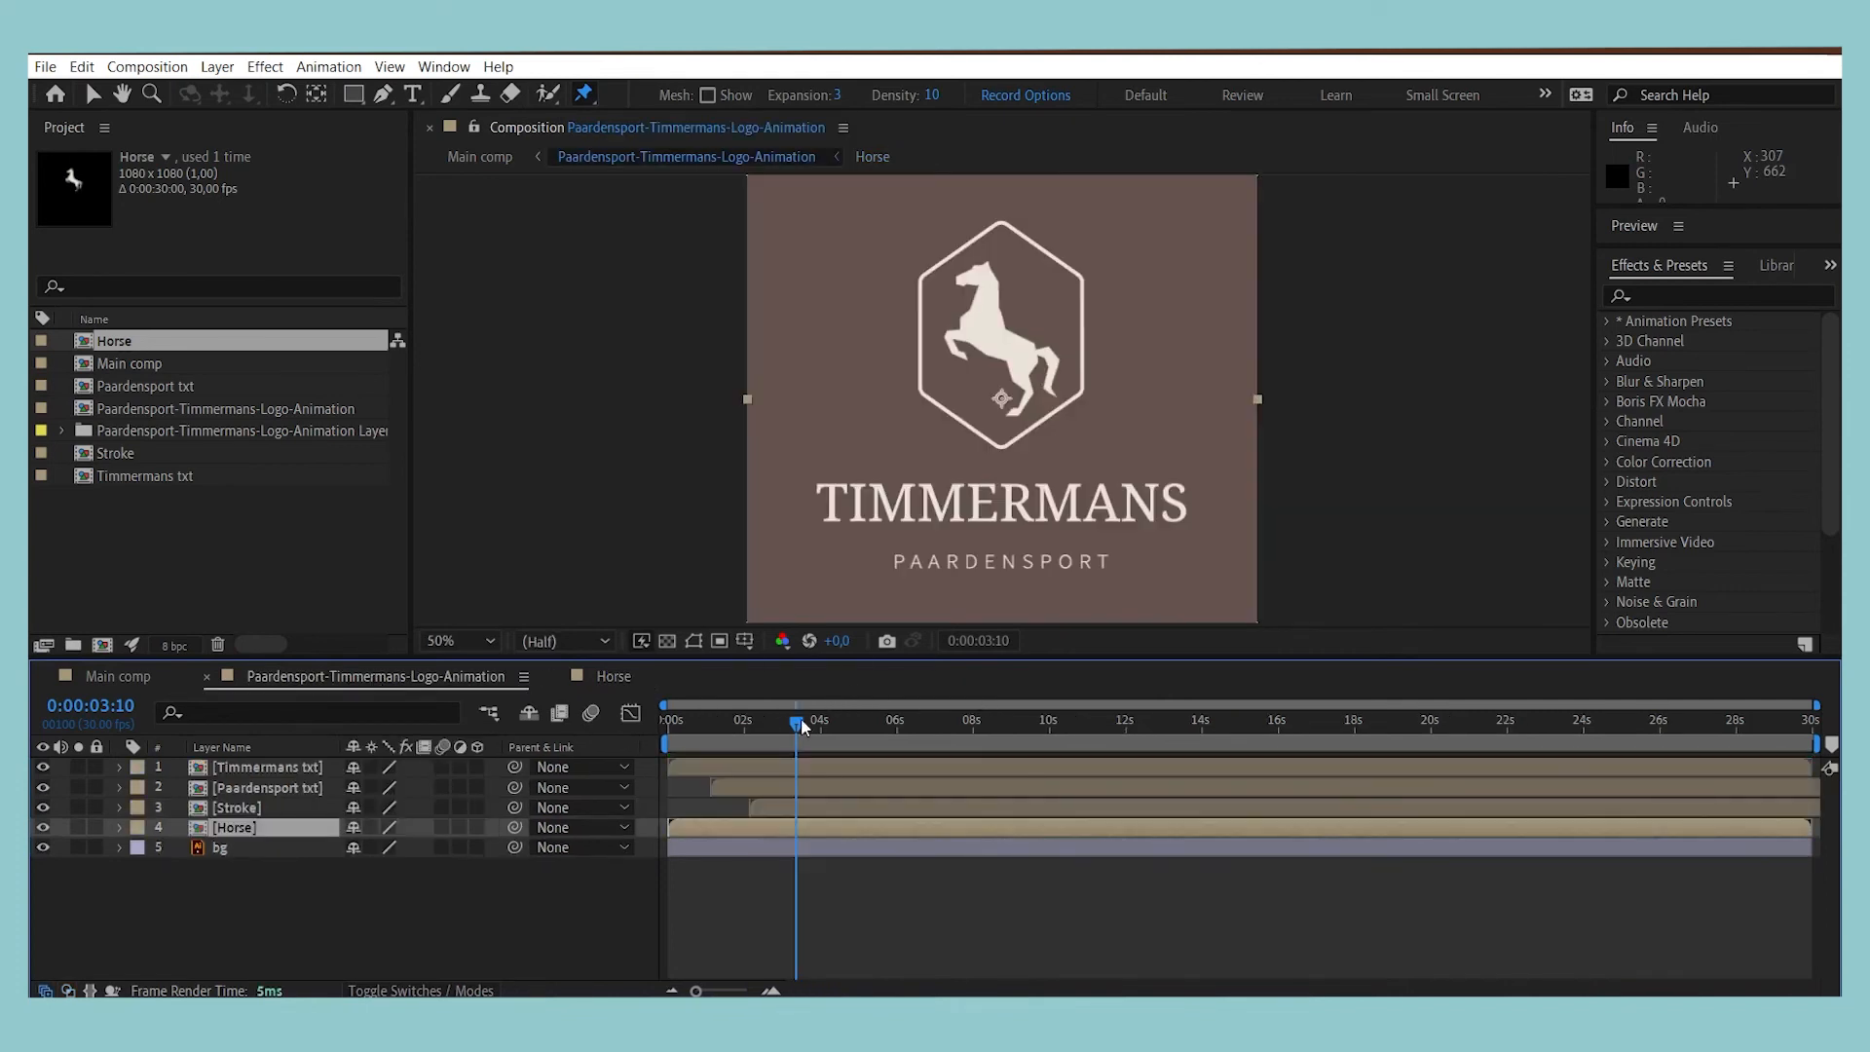
left_click_drag(796, 722, 778, 721)
key("space")
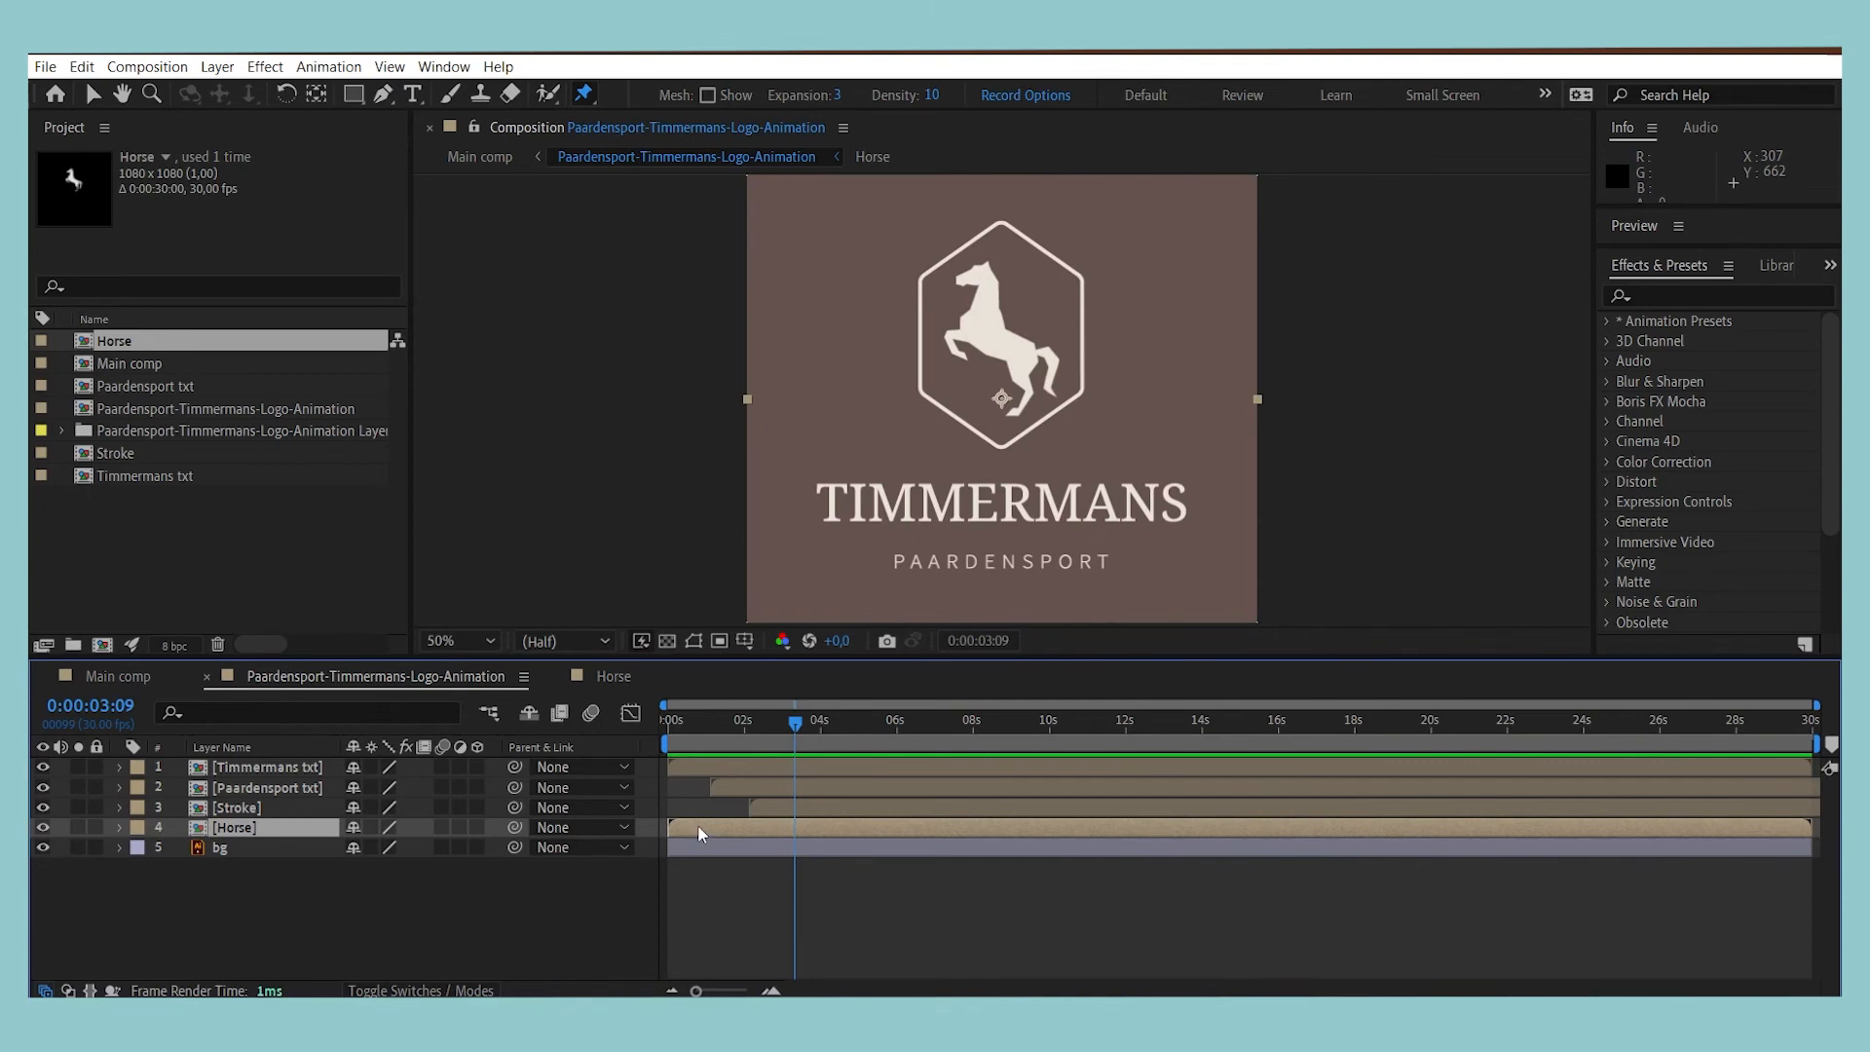
left_click_drag(698, 826, 823, 827)
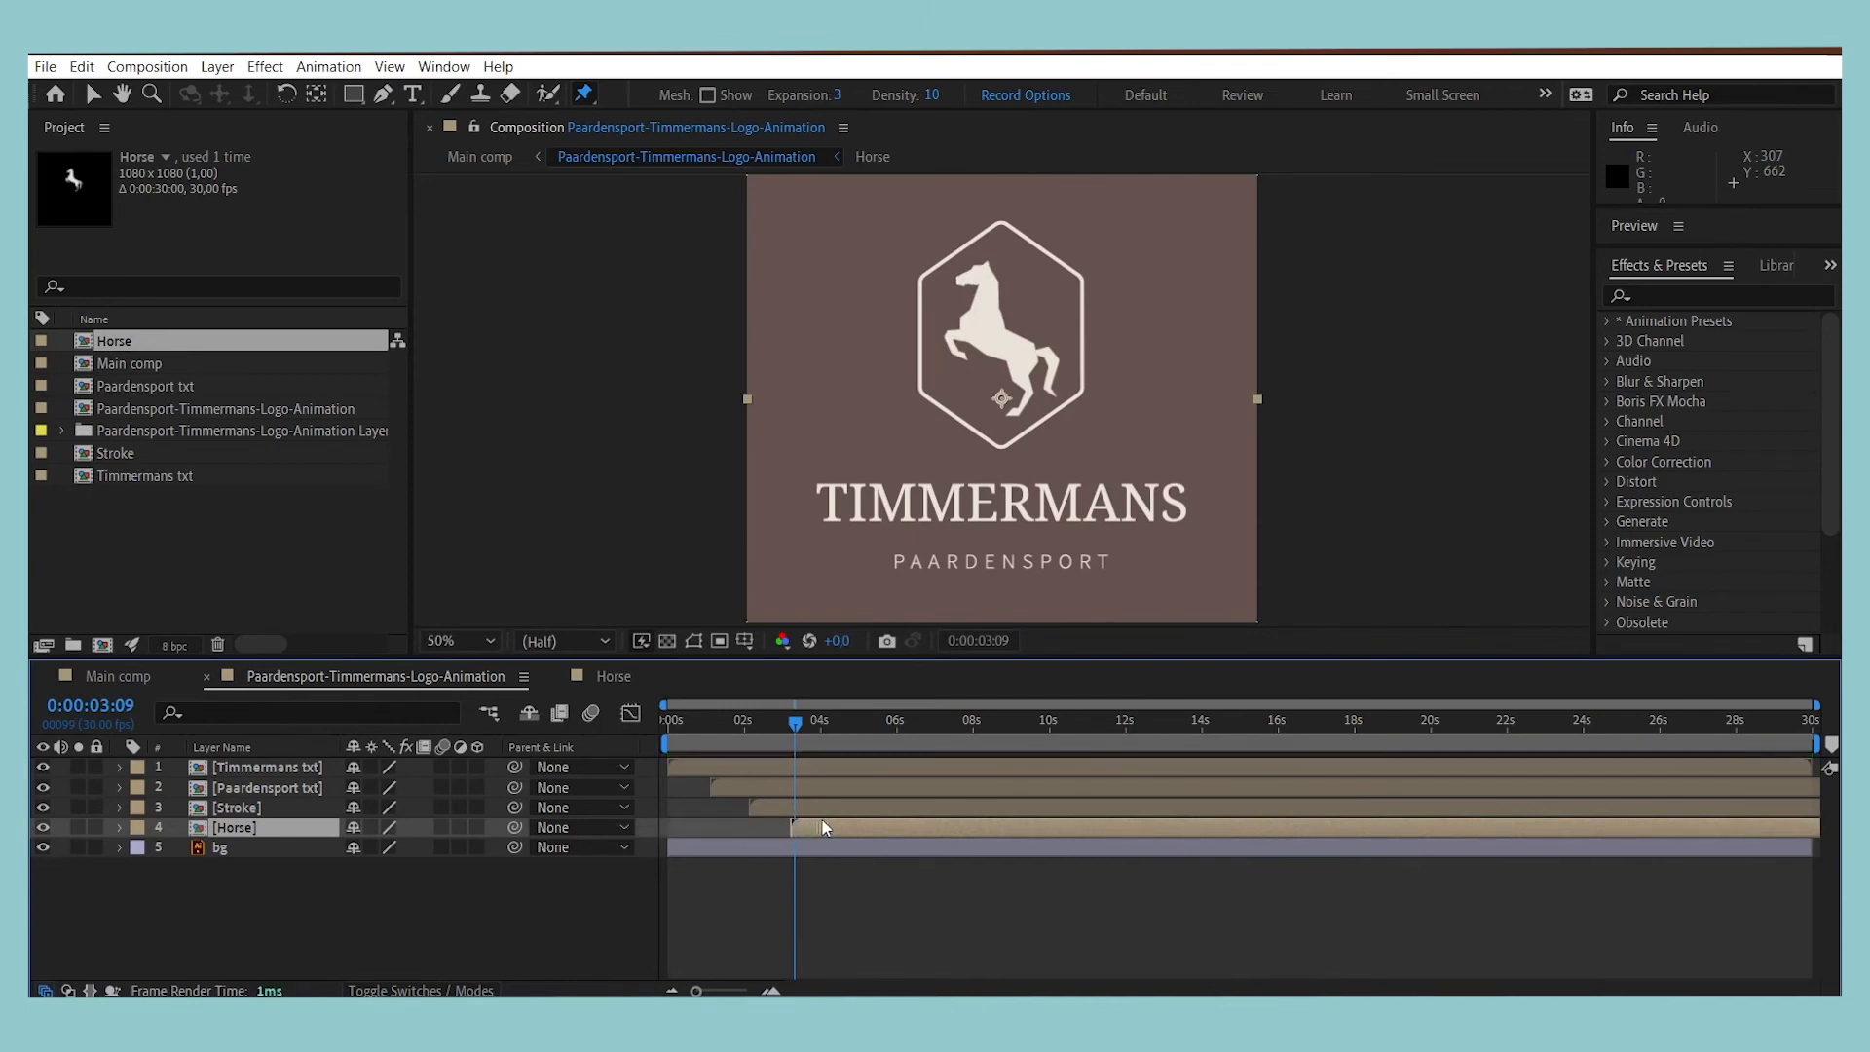
key("space")
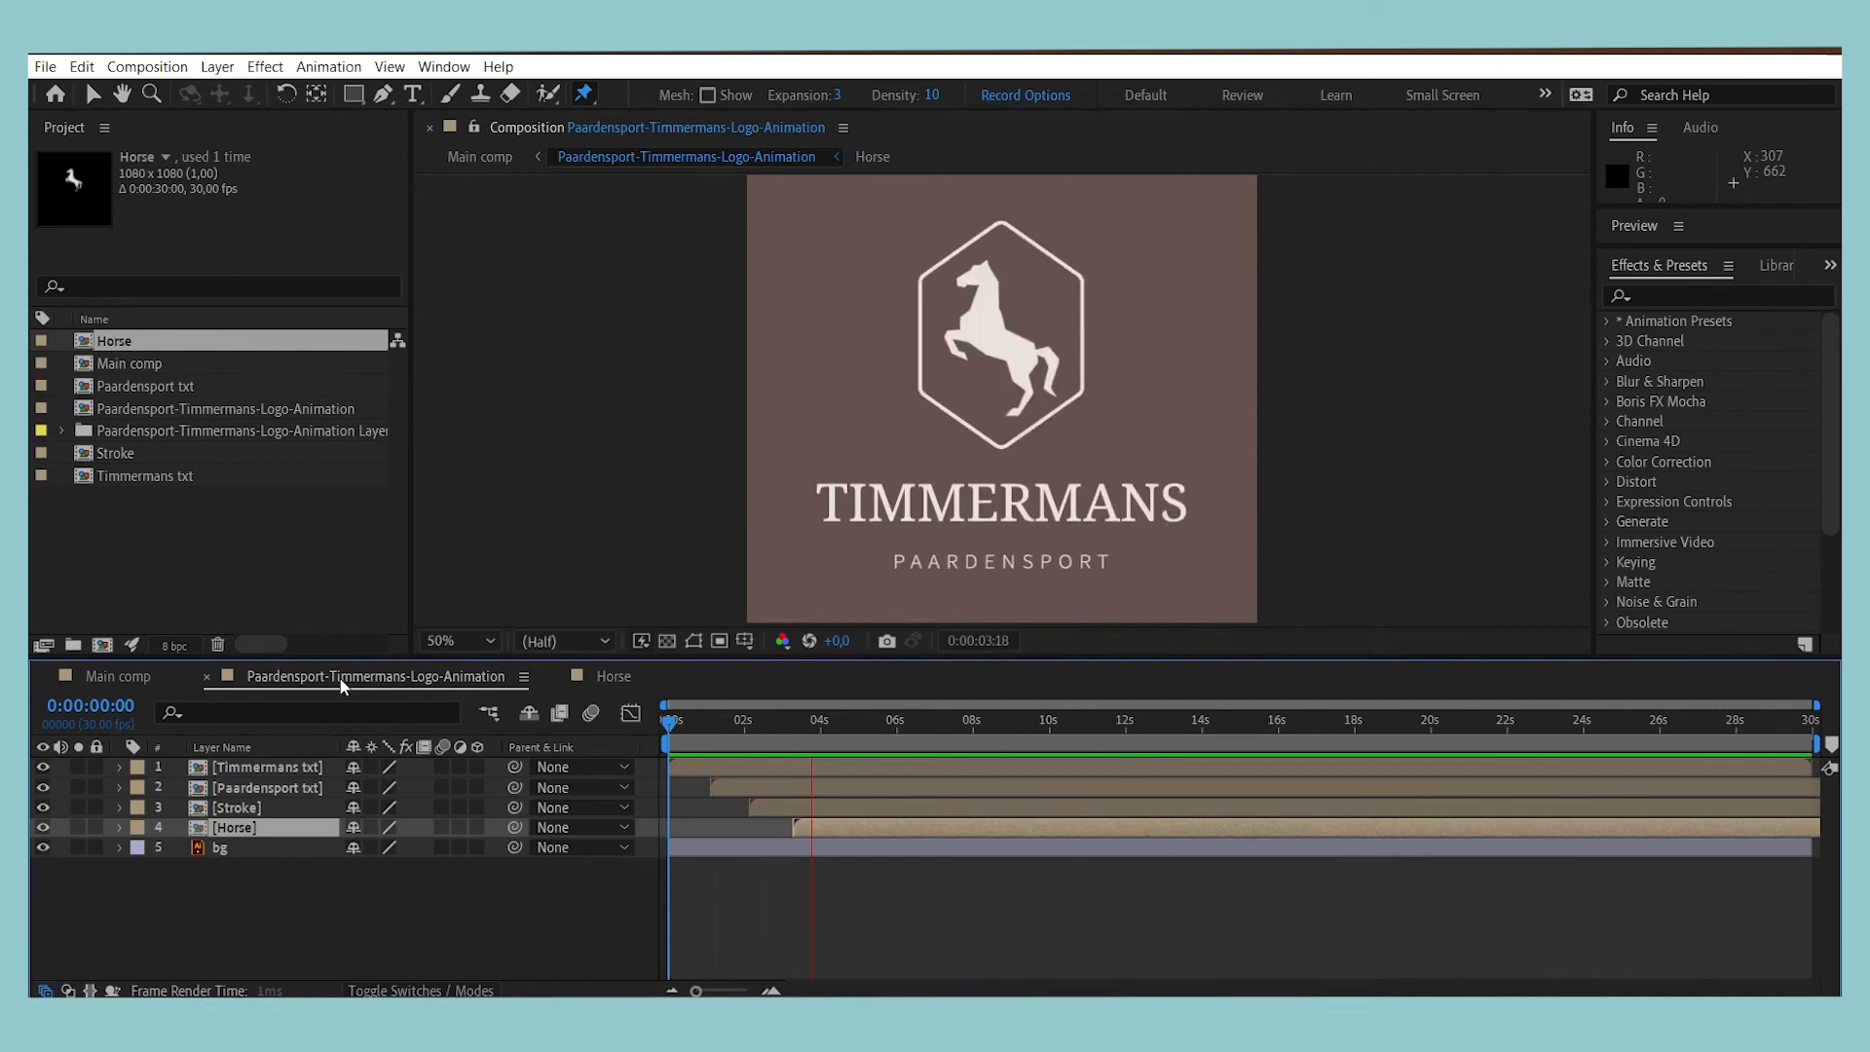
key("space")
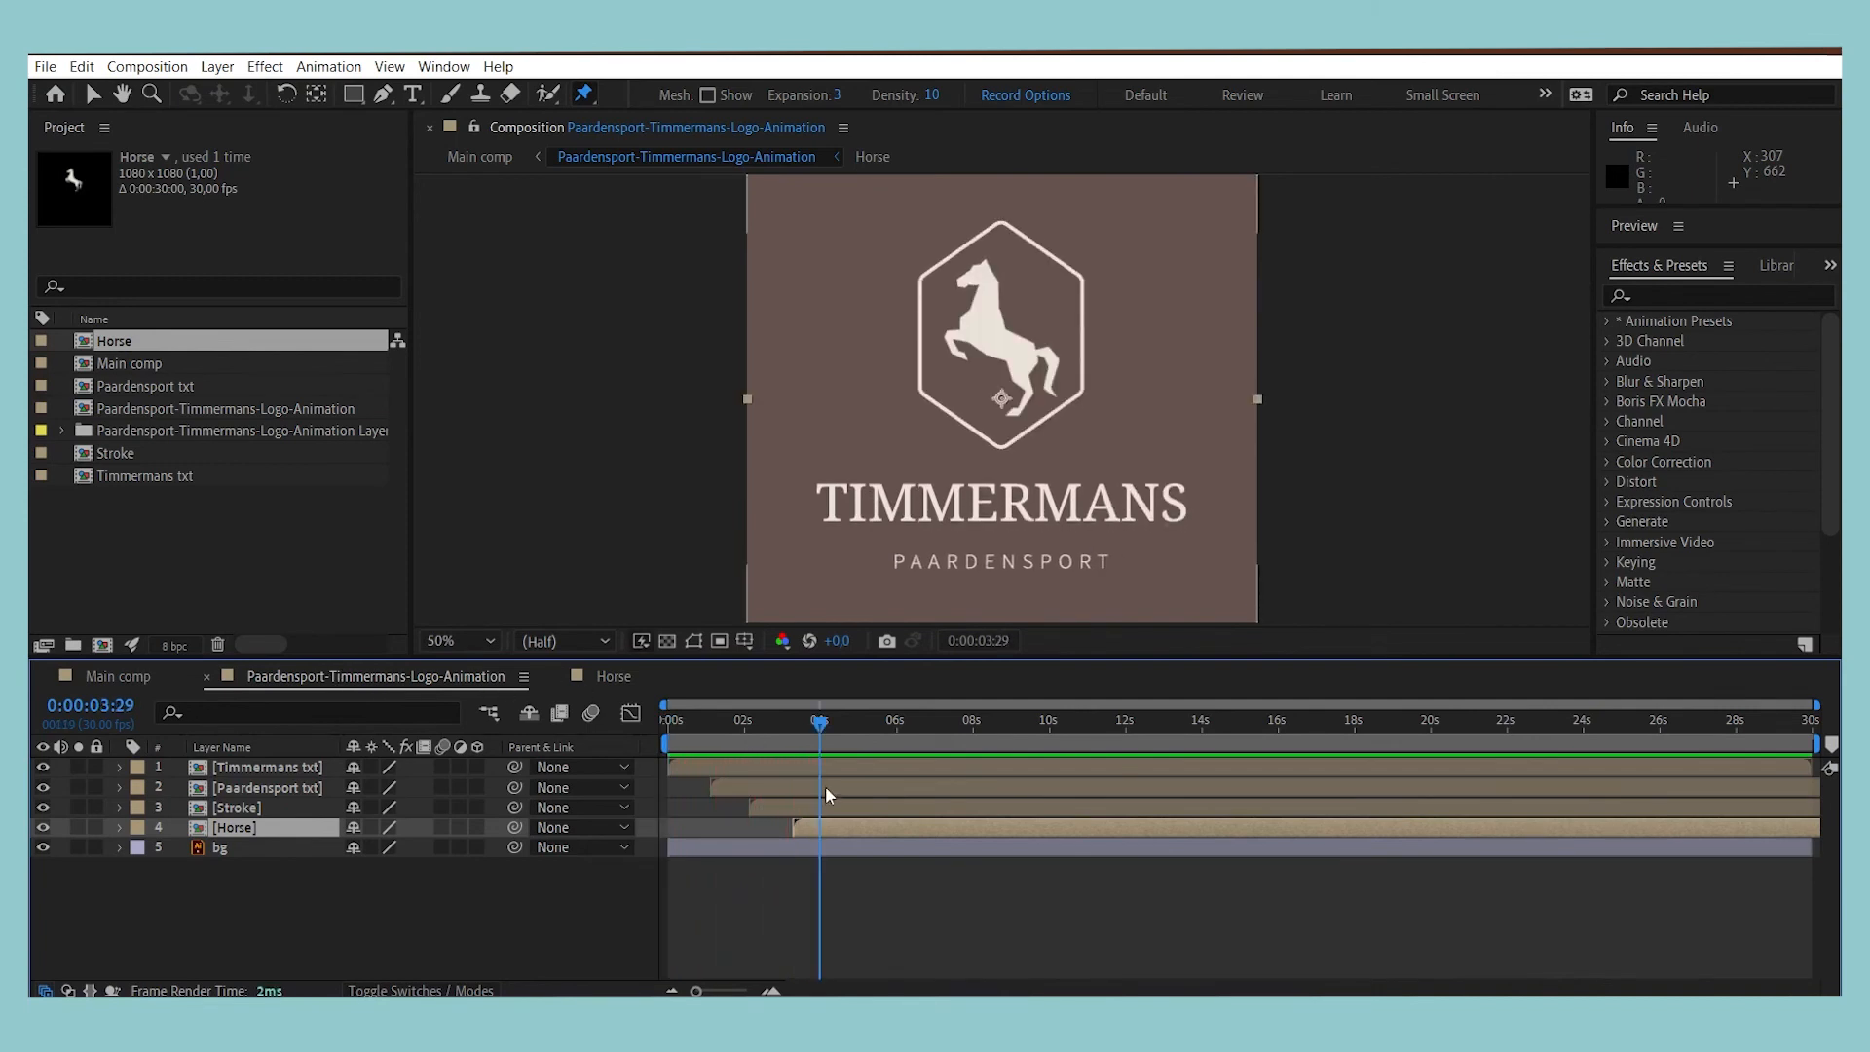
Step: Keyframe the Horse layer's Opacity at 100% on 0:00:03:29 and at 0% on 0:00:03:10
left_click_drag(820, 722, 798, 723)
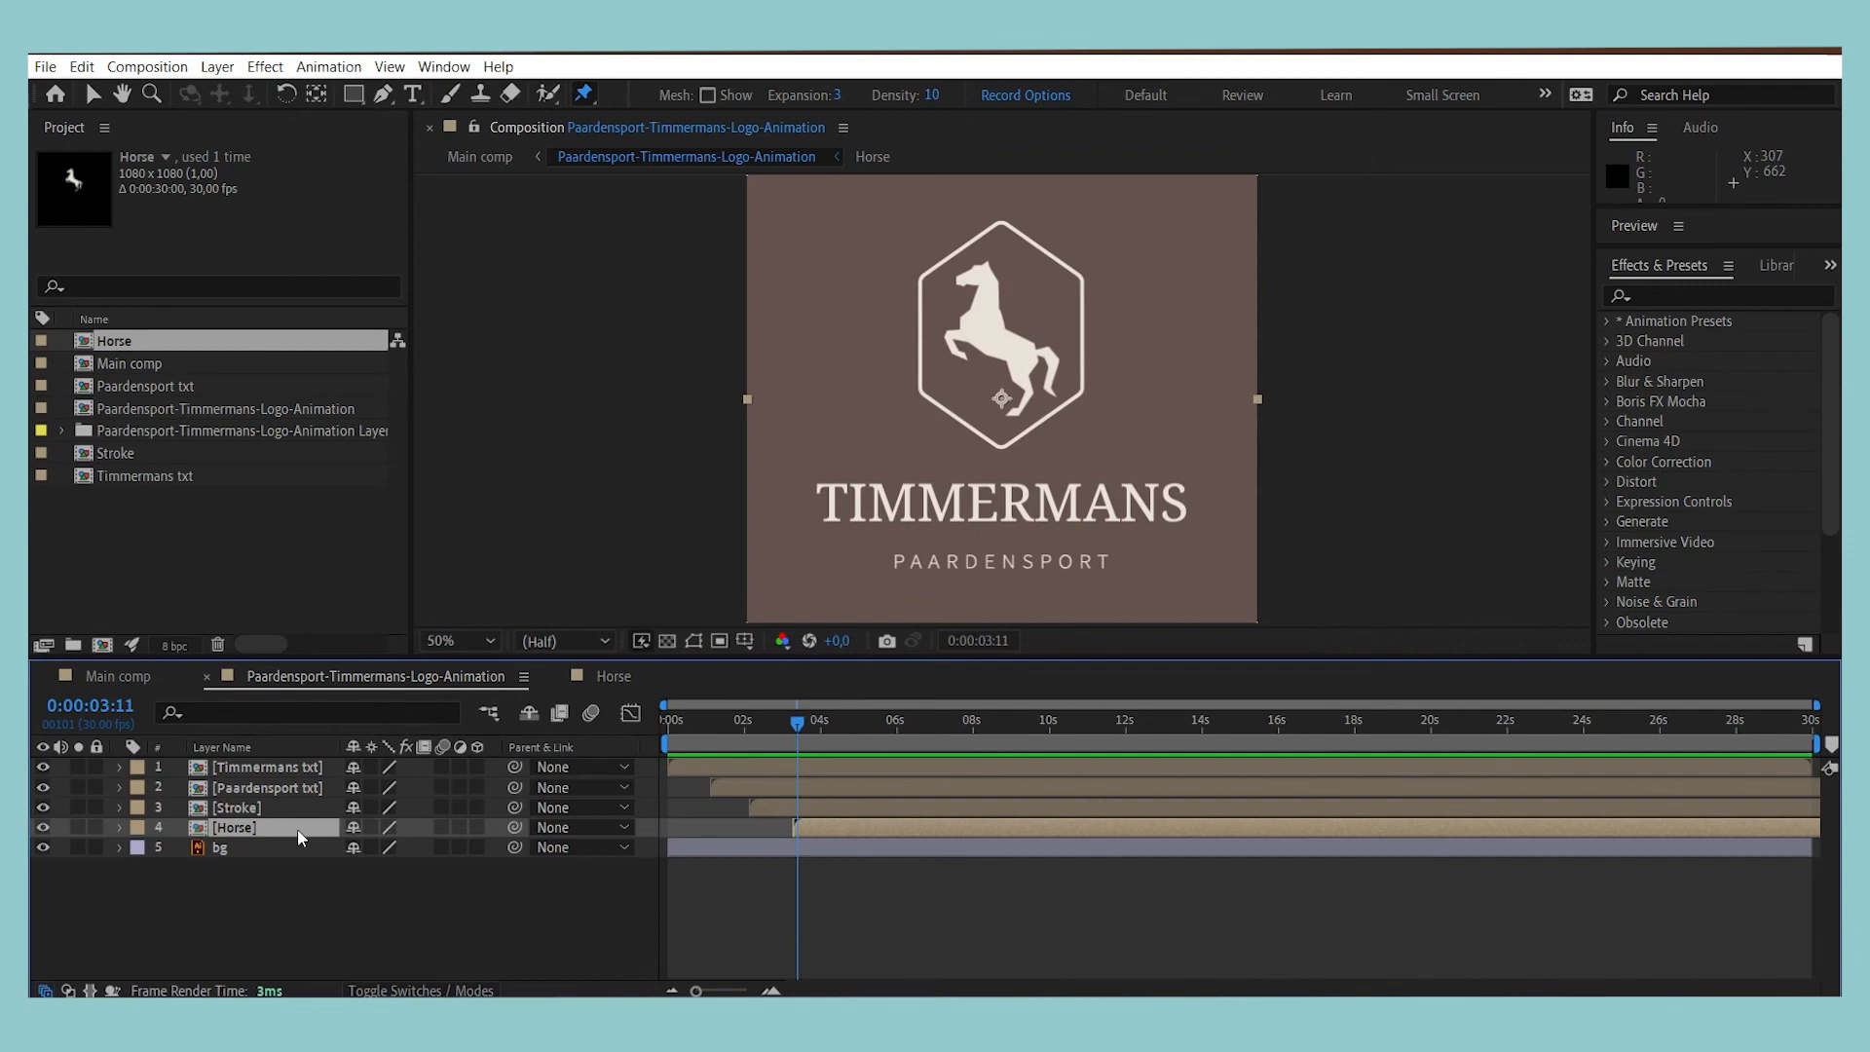
key("t")
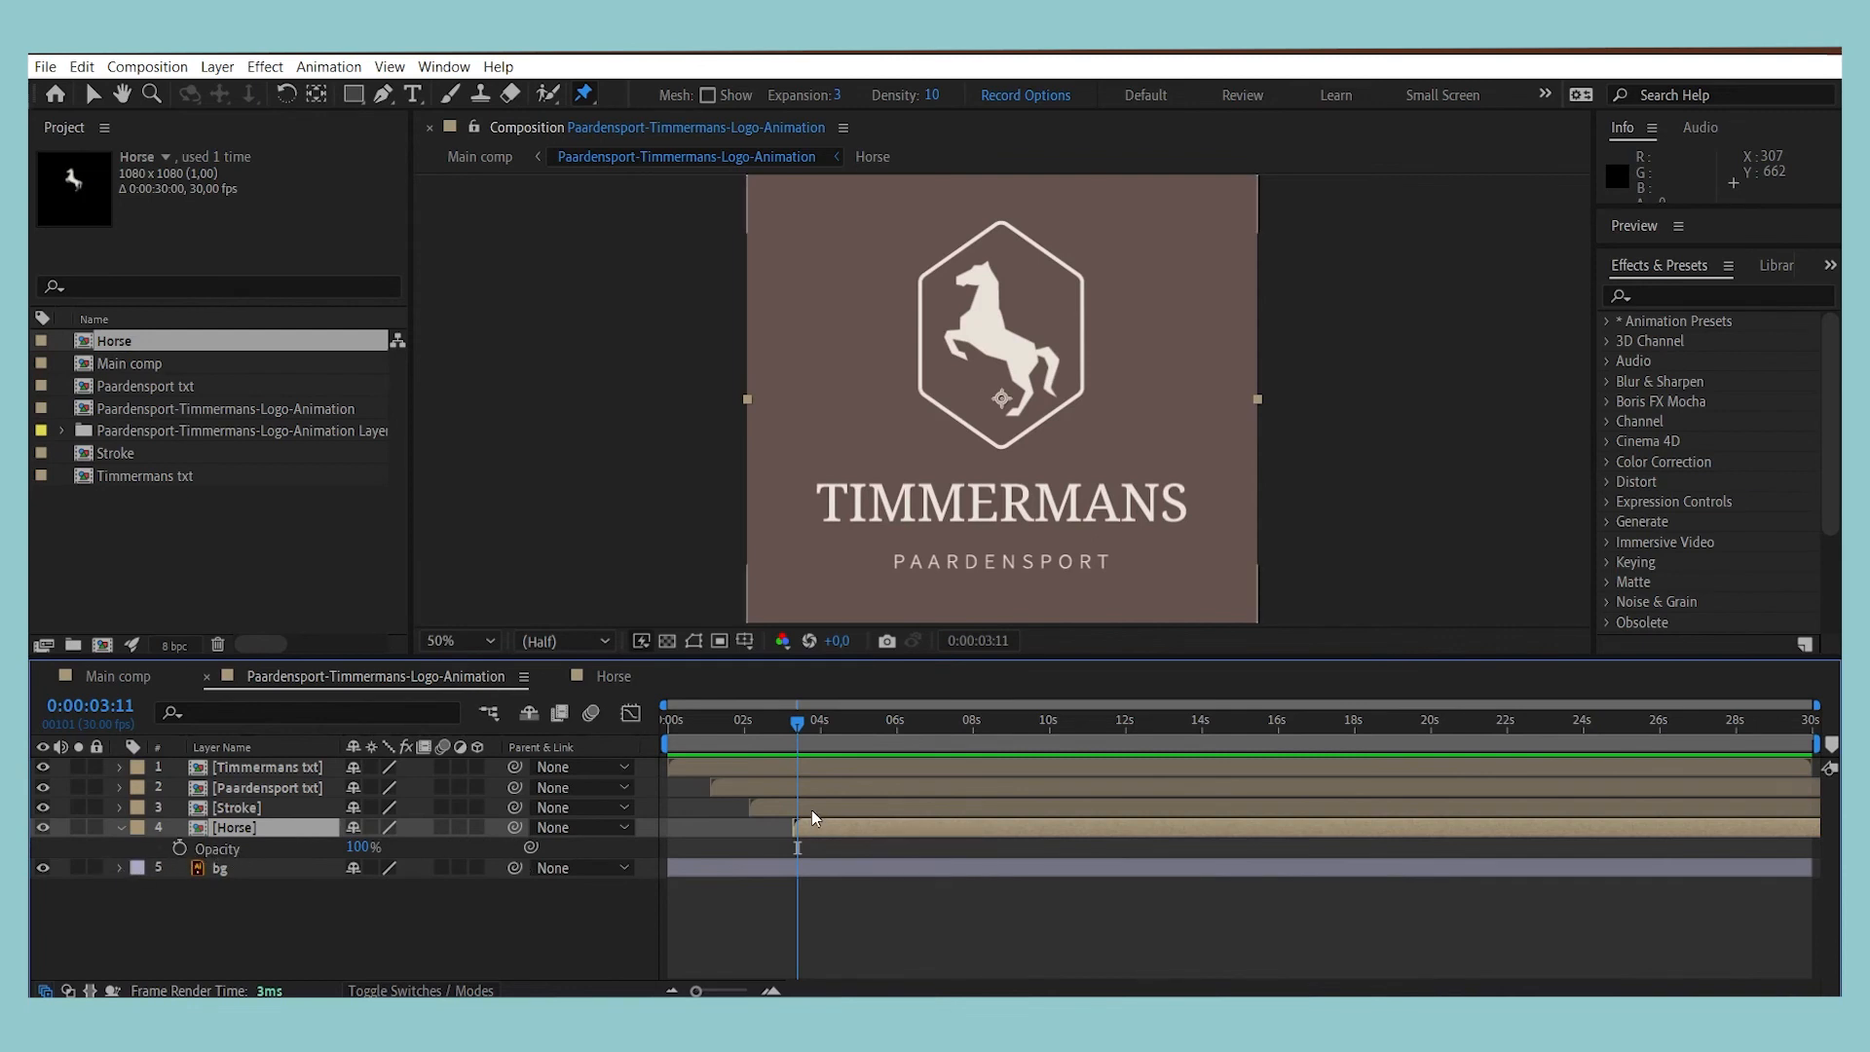
left_click_drag(803, 732, 812, 731)
left_click_drag(823, 742, 824, 743)
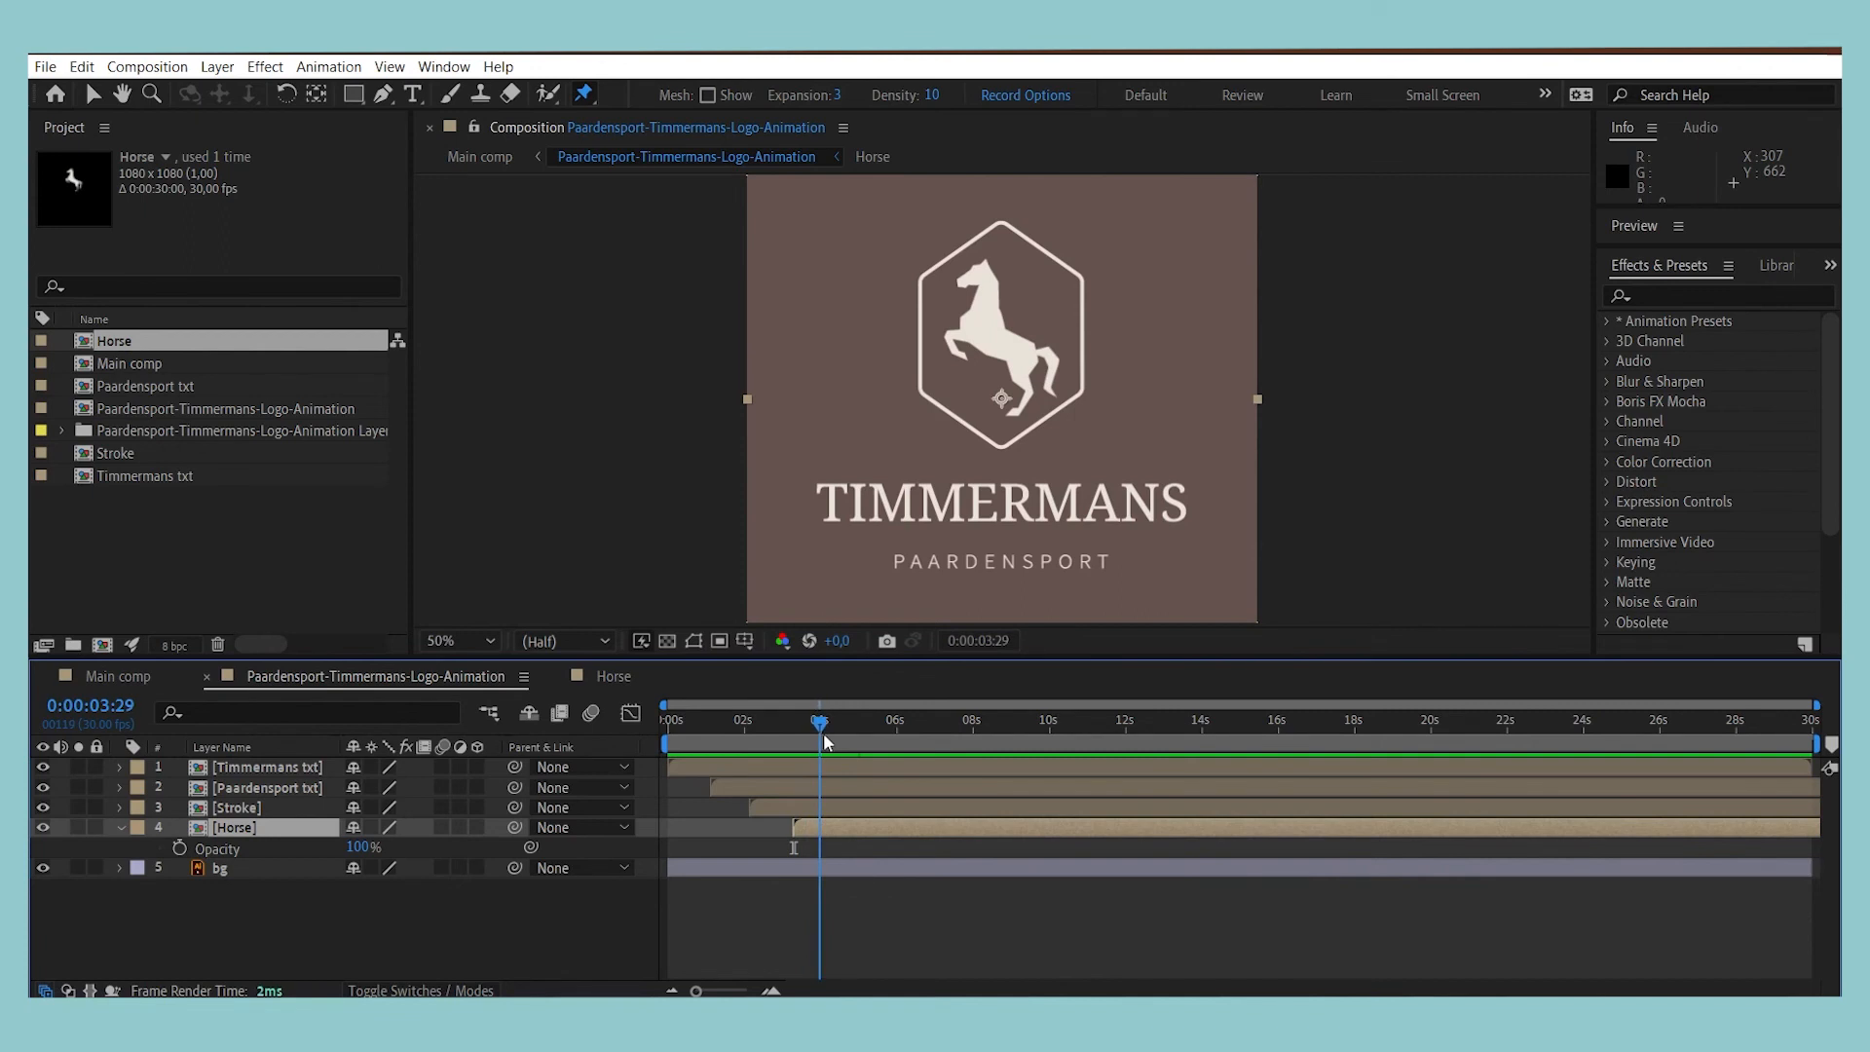
left_click(180, 849)
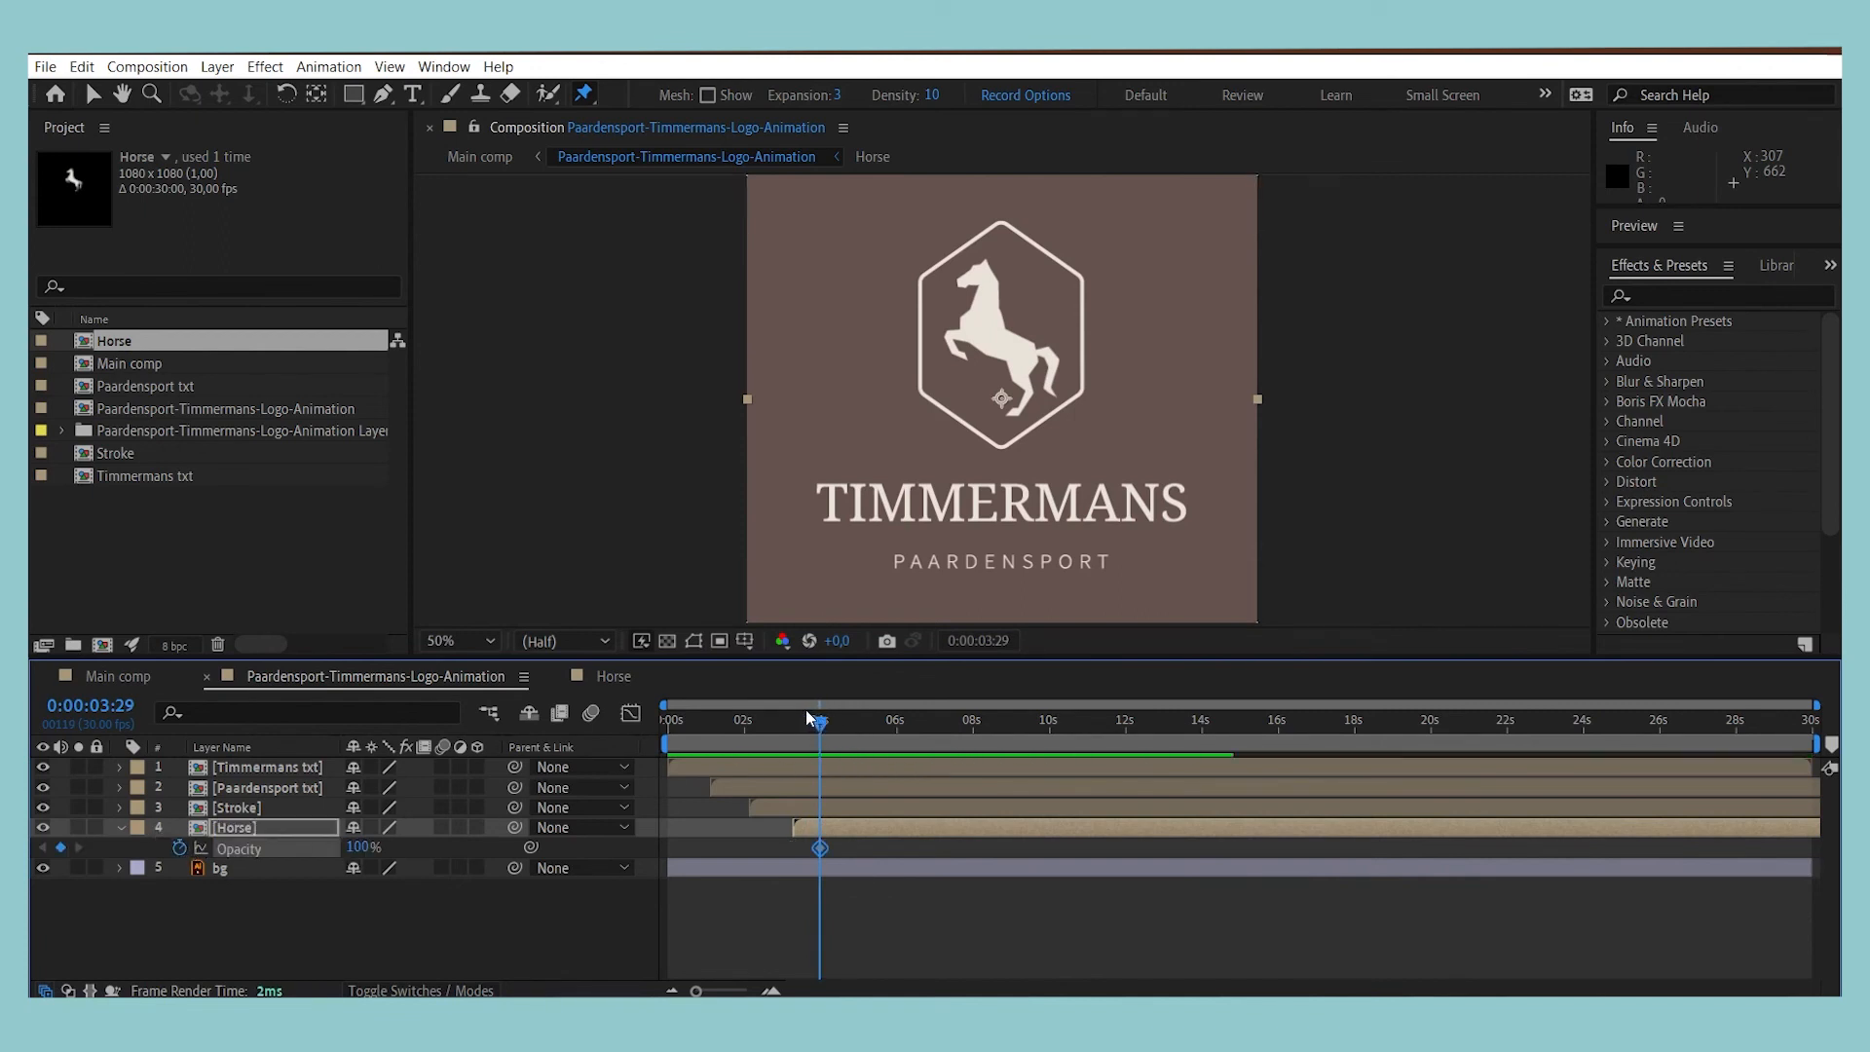
left_click_drag(800, 721, 802, 724)
left_click(356, 848)
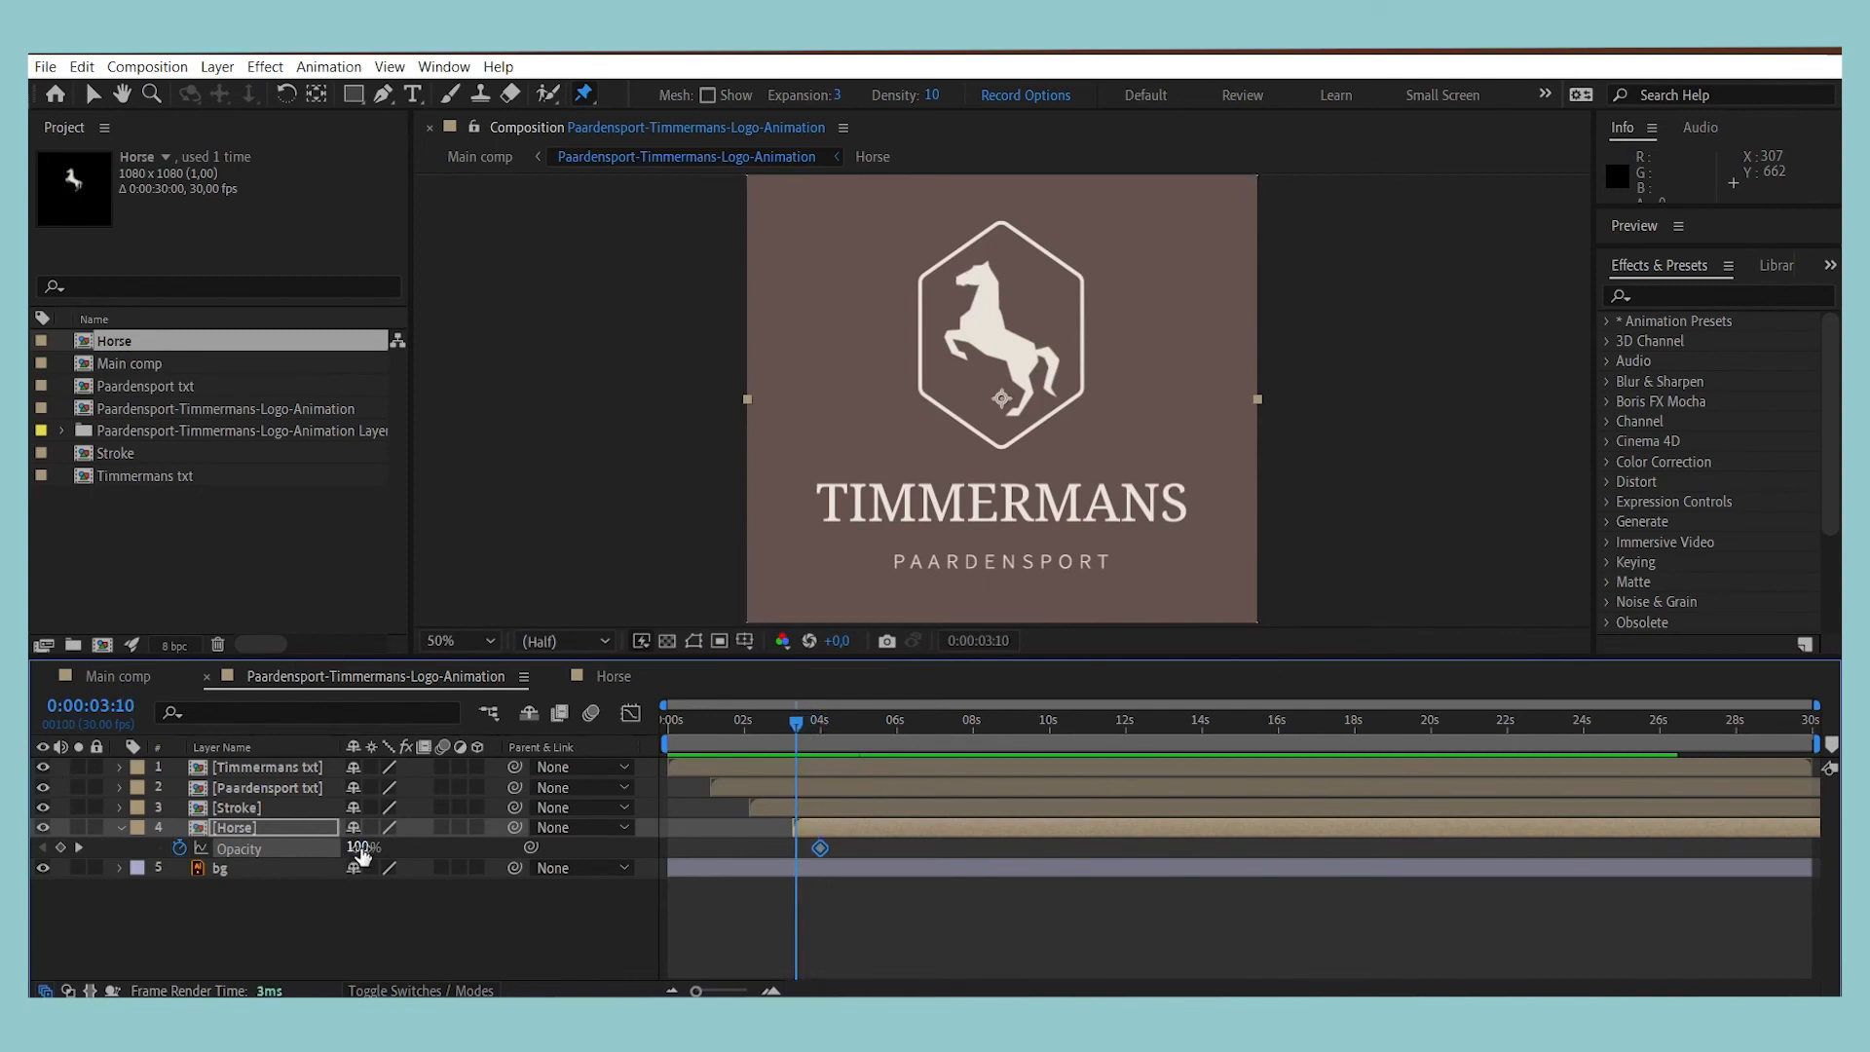
type("0")
key("Return")
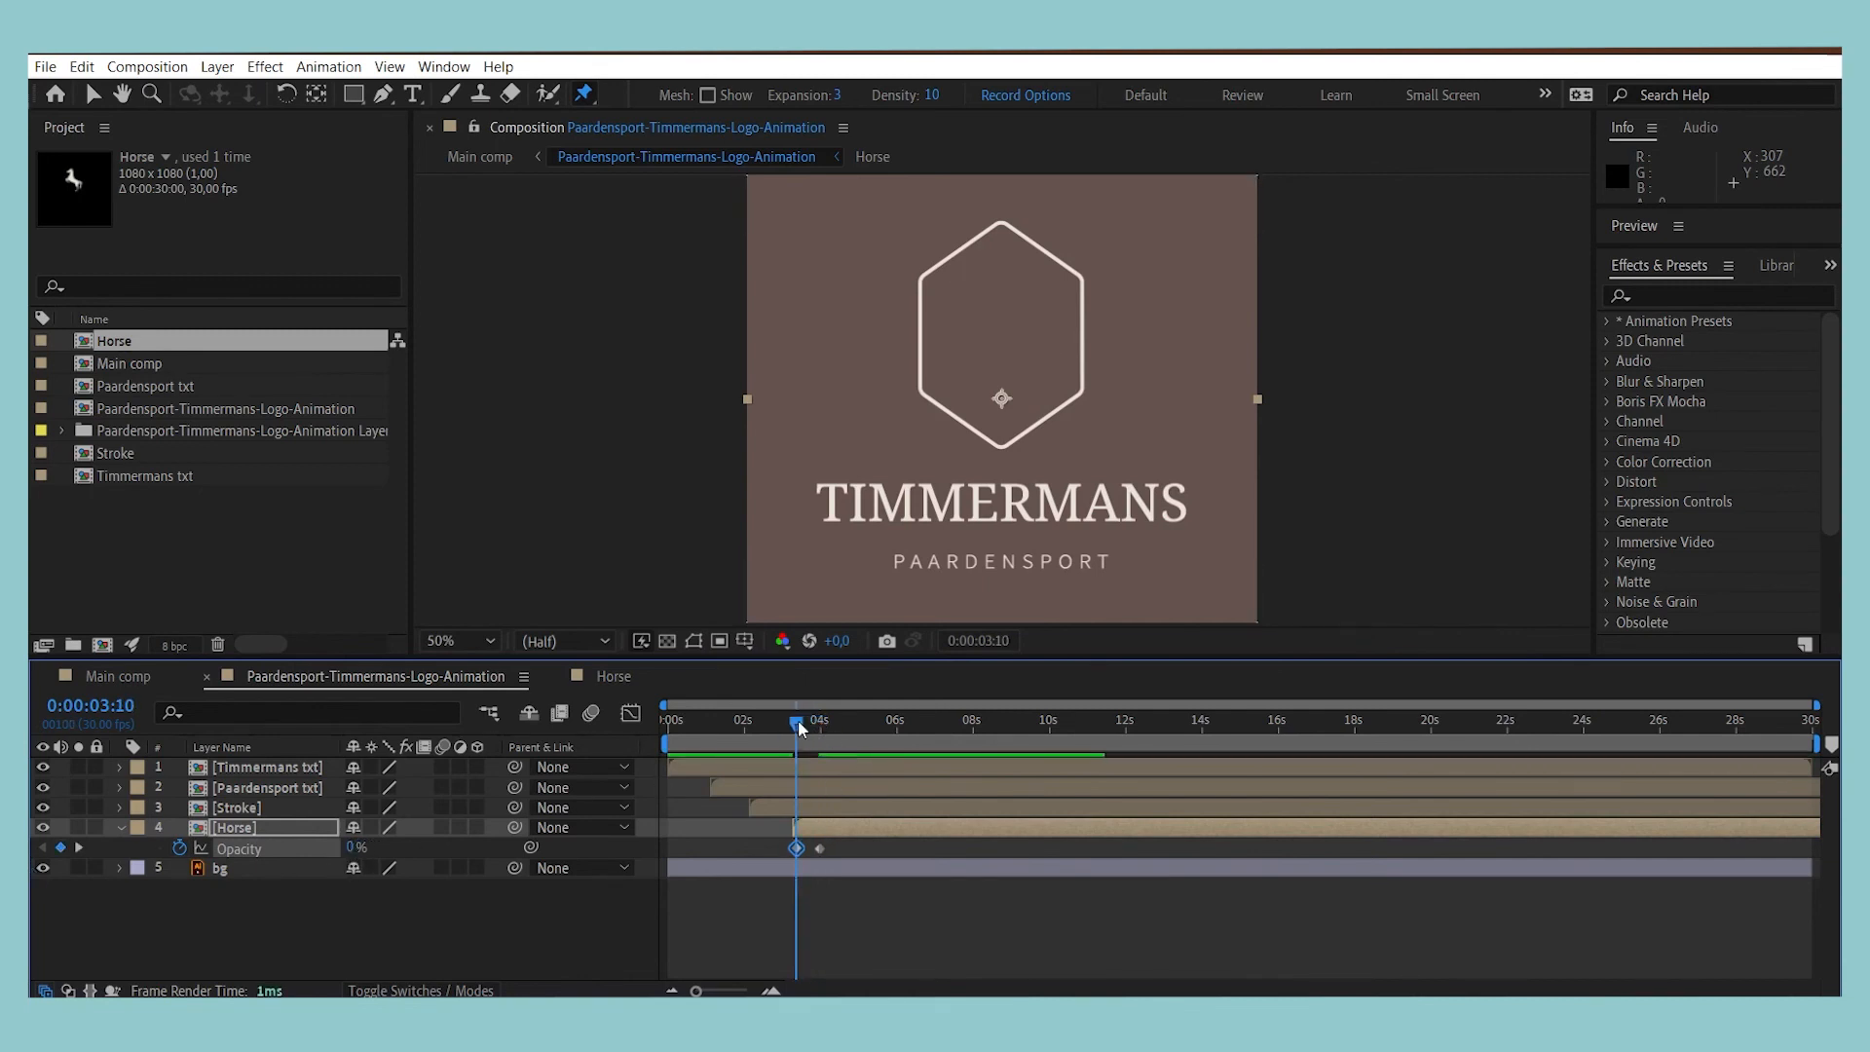
Step: Preview the horse's fade-in and apply Easy Ease to both of its Opacity keyframes
left_click_drag(798, 721, 785, 726)
key("space")
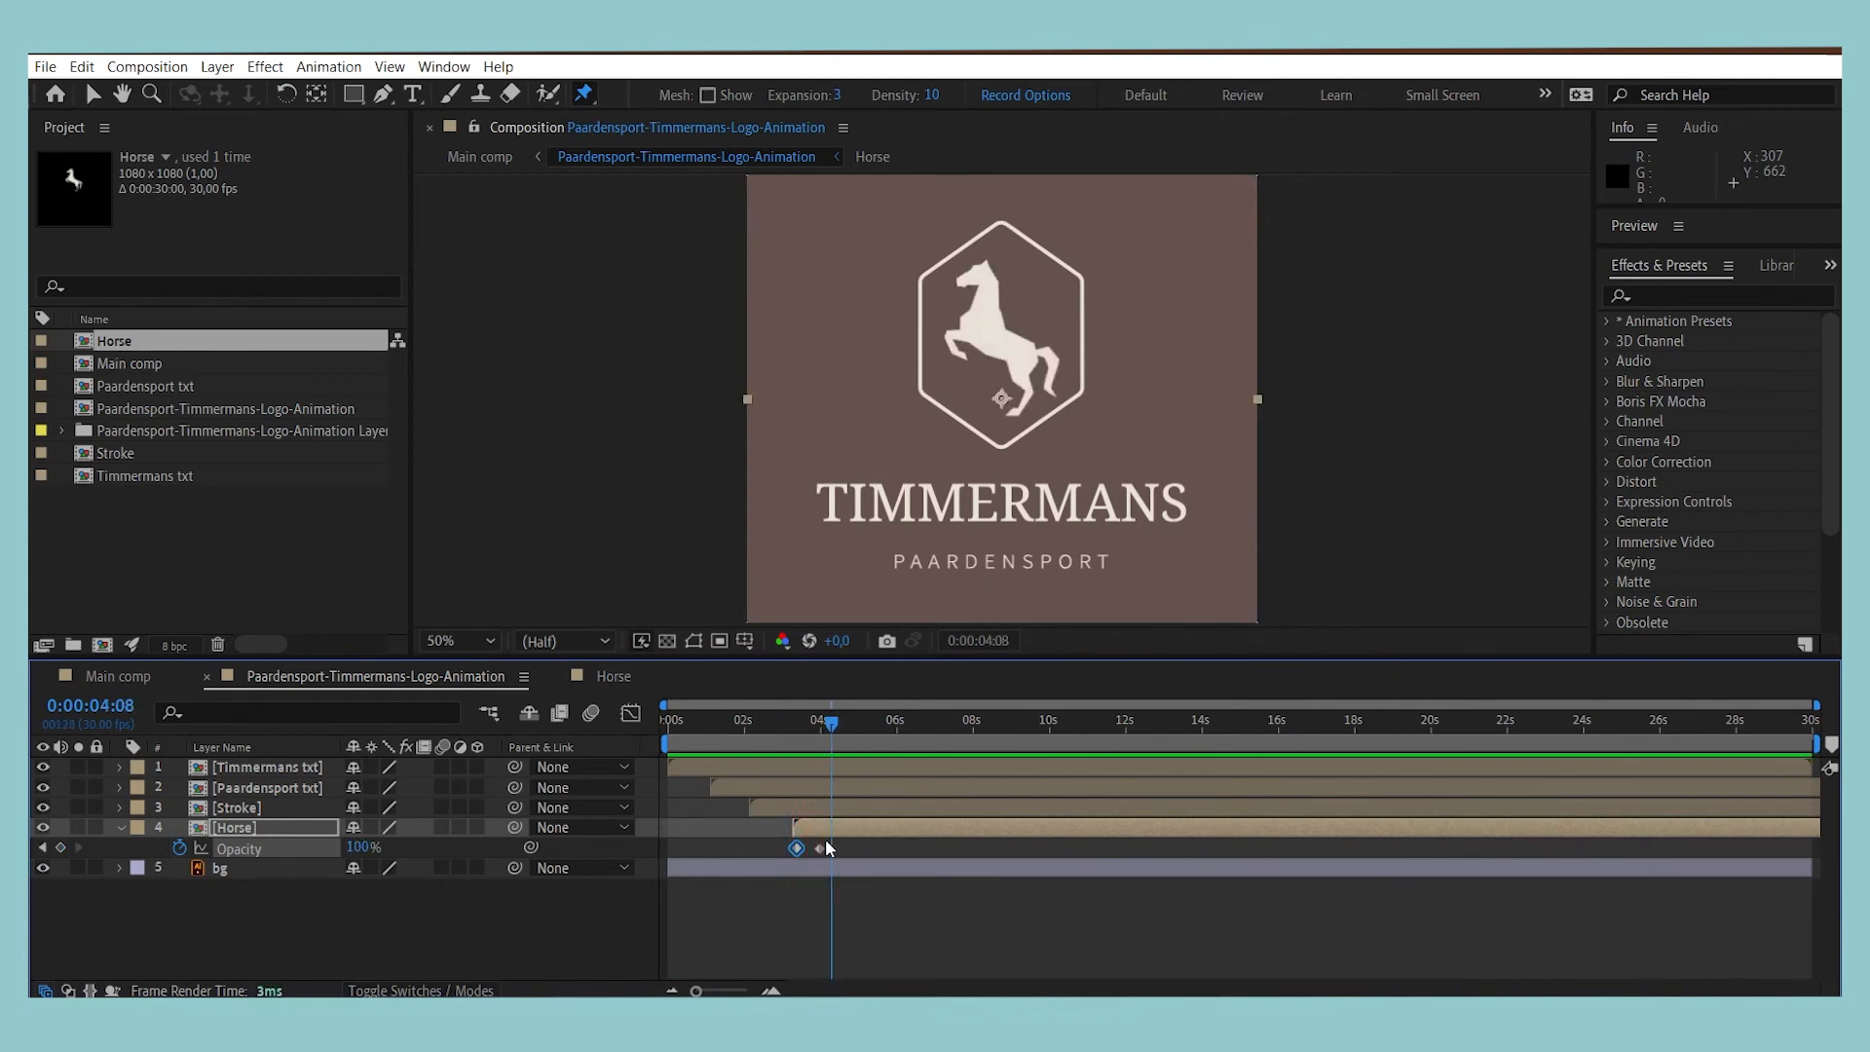
left_click_drag(820, 721, 668, 721)
key("space")
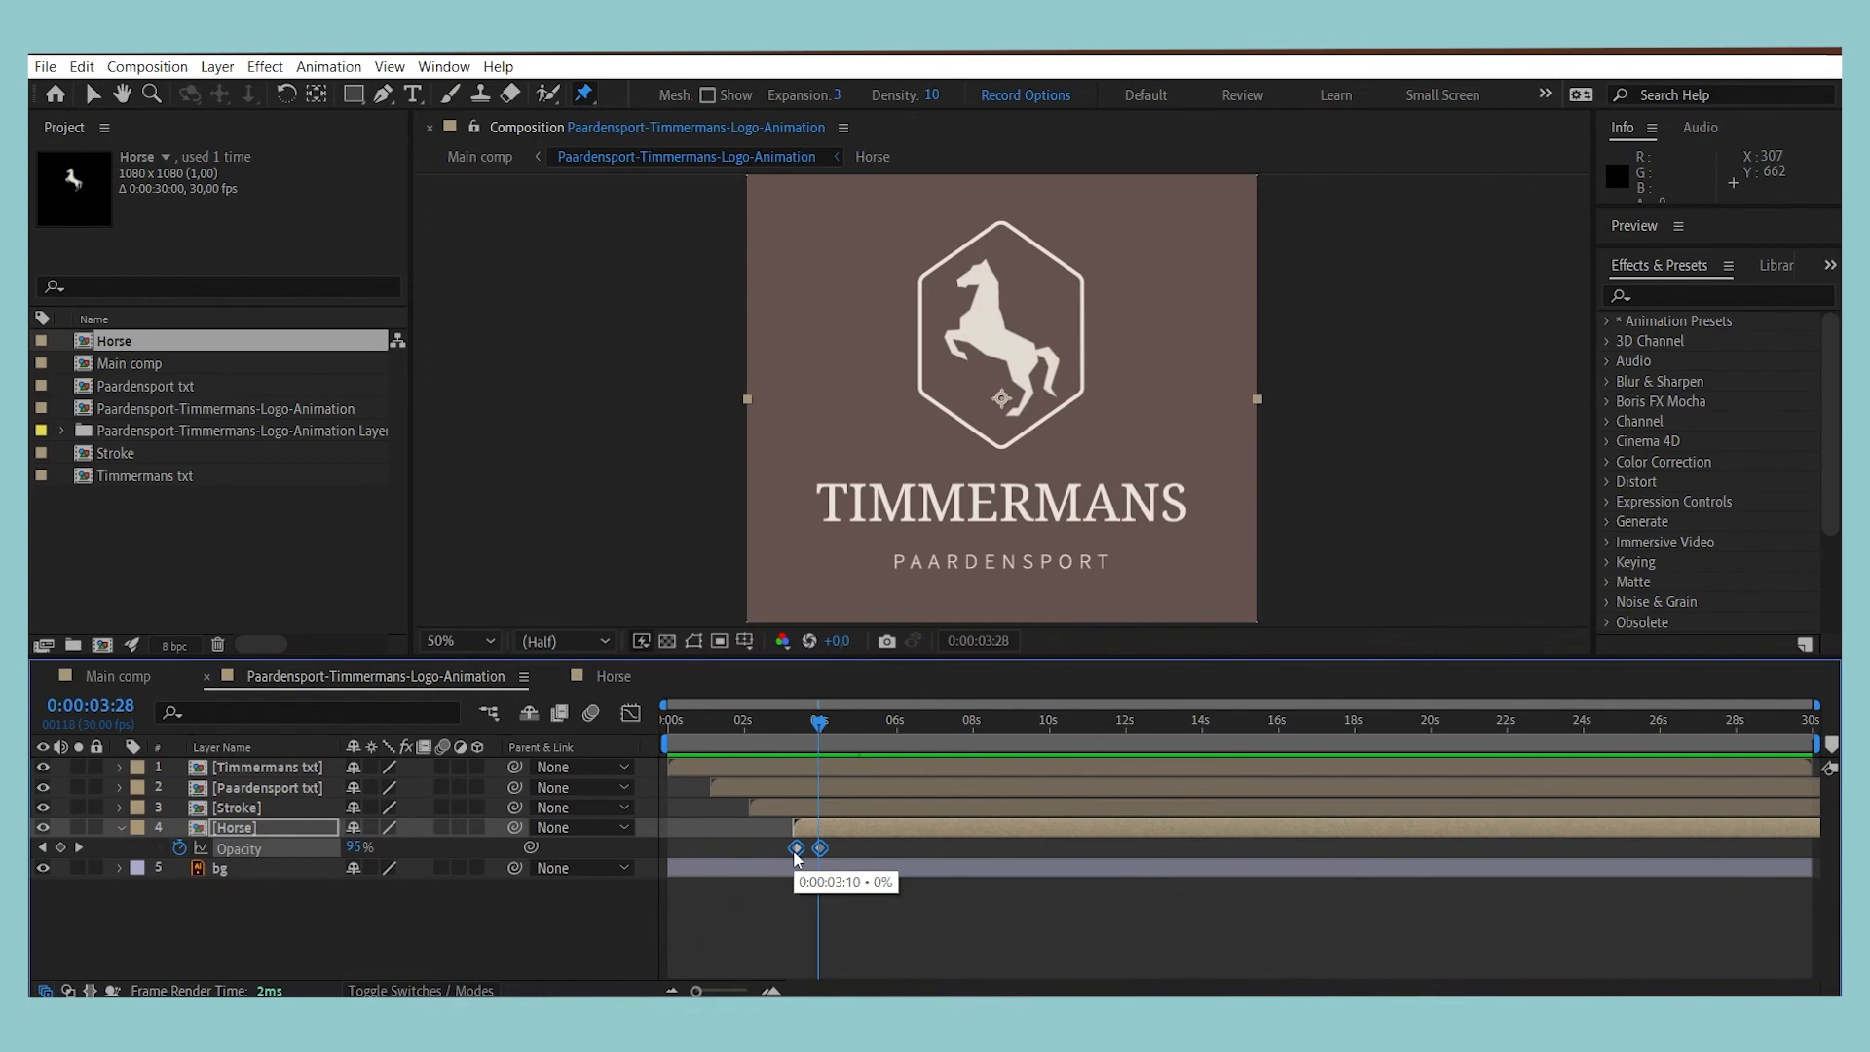
key("F9")
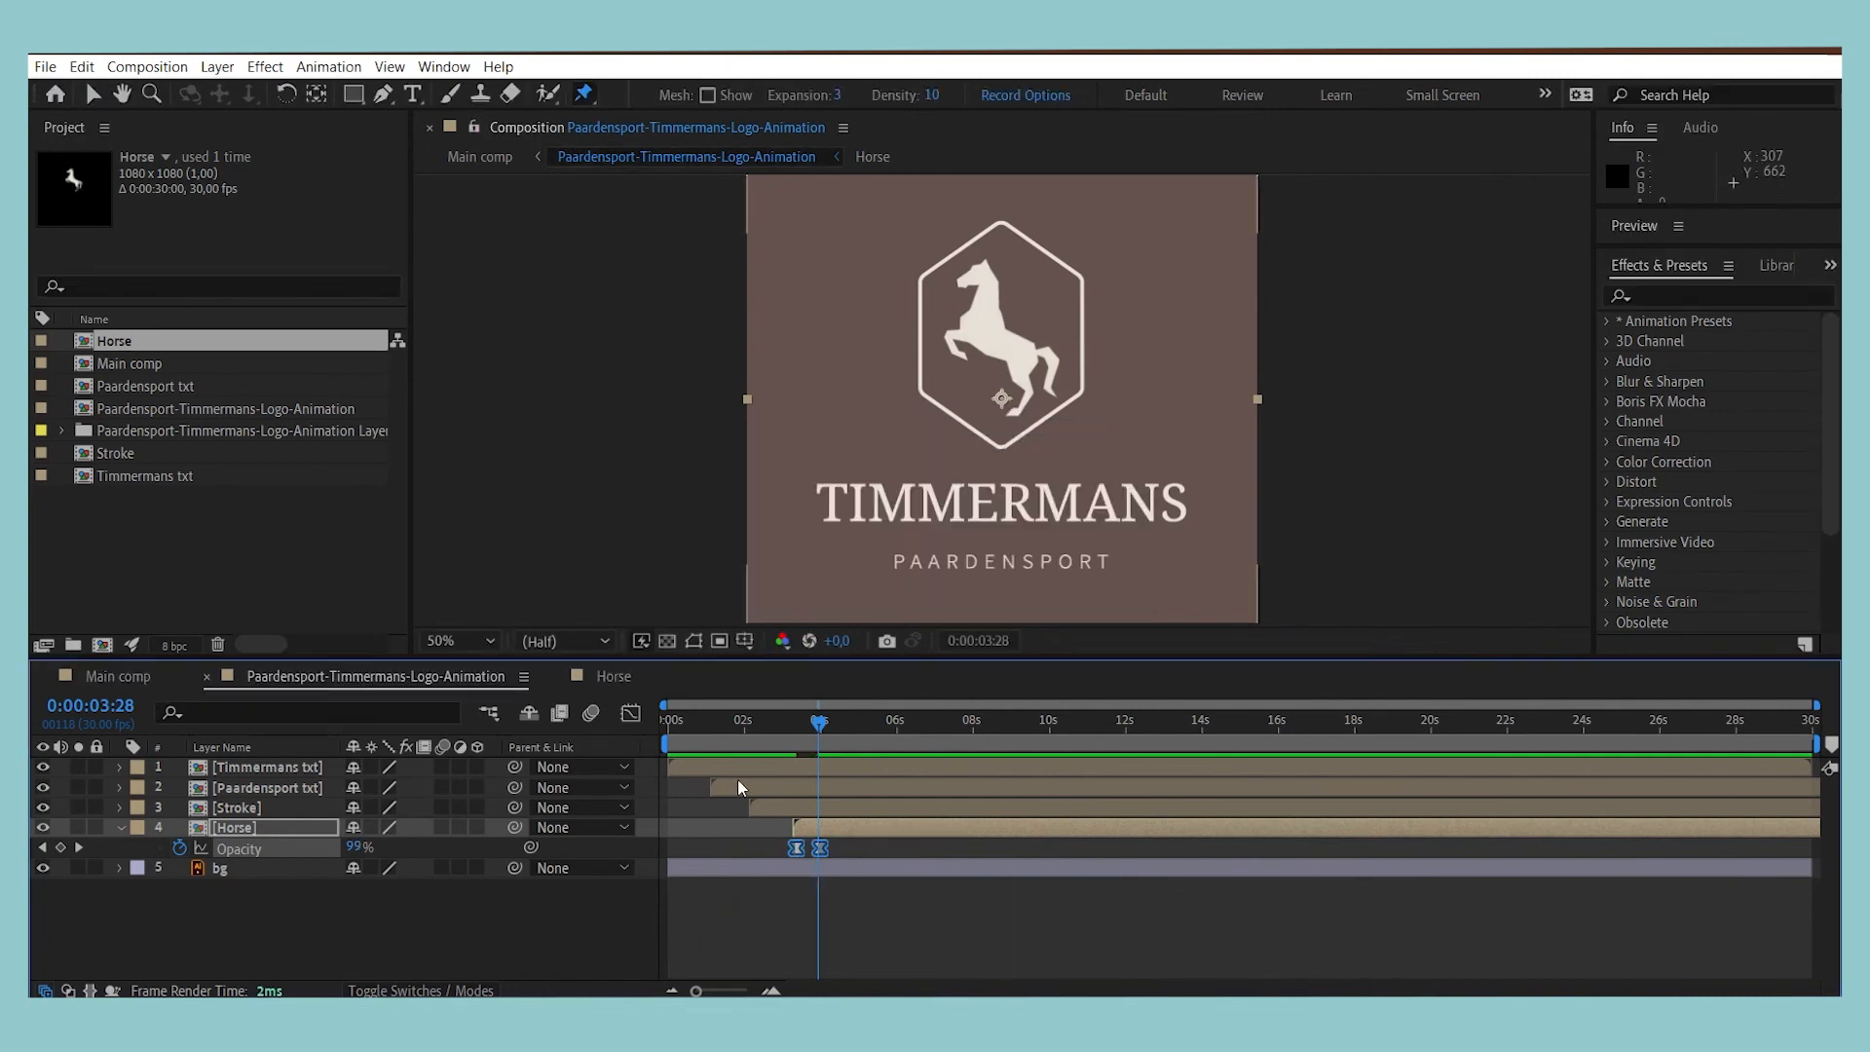
Step: In the Horse composition, return to 0:00:00:00 and reveal the keyframes of all four layers
left_click(616, 676)
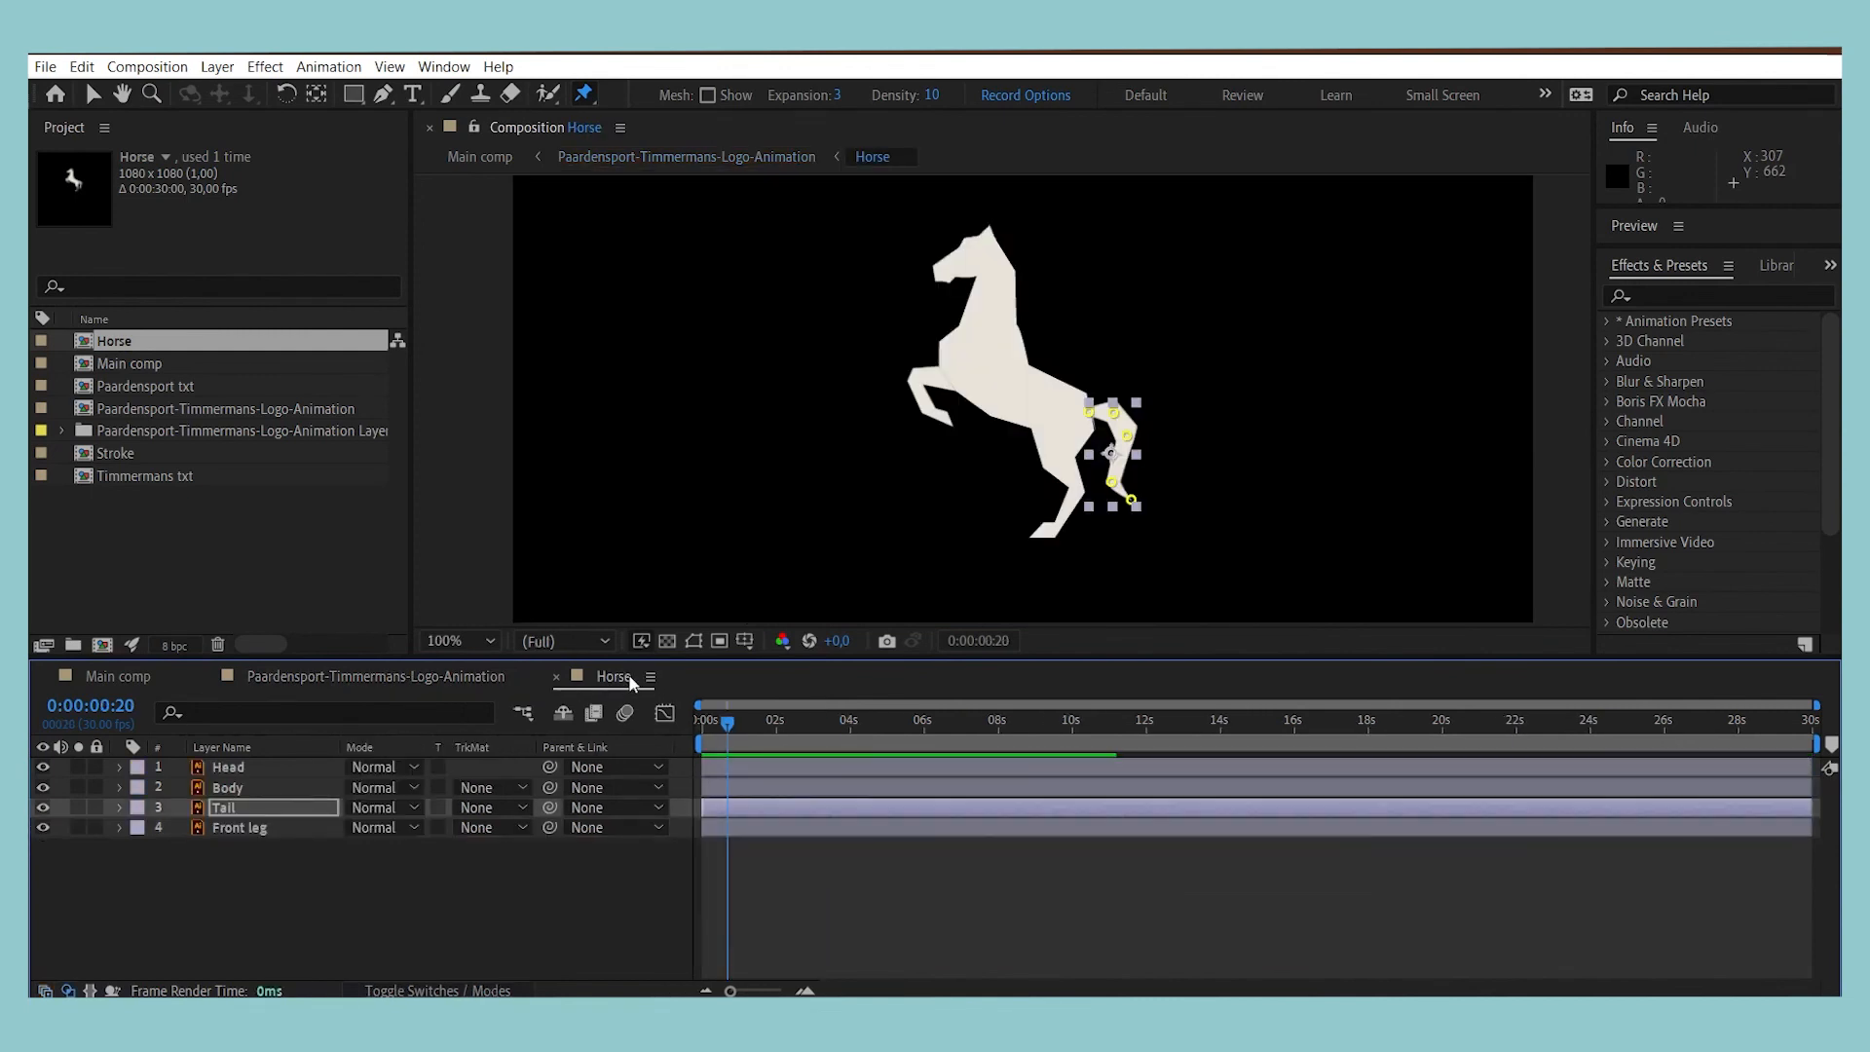
left_click_drag(716, 726, 643, 719)
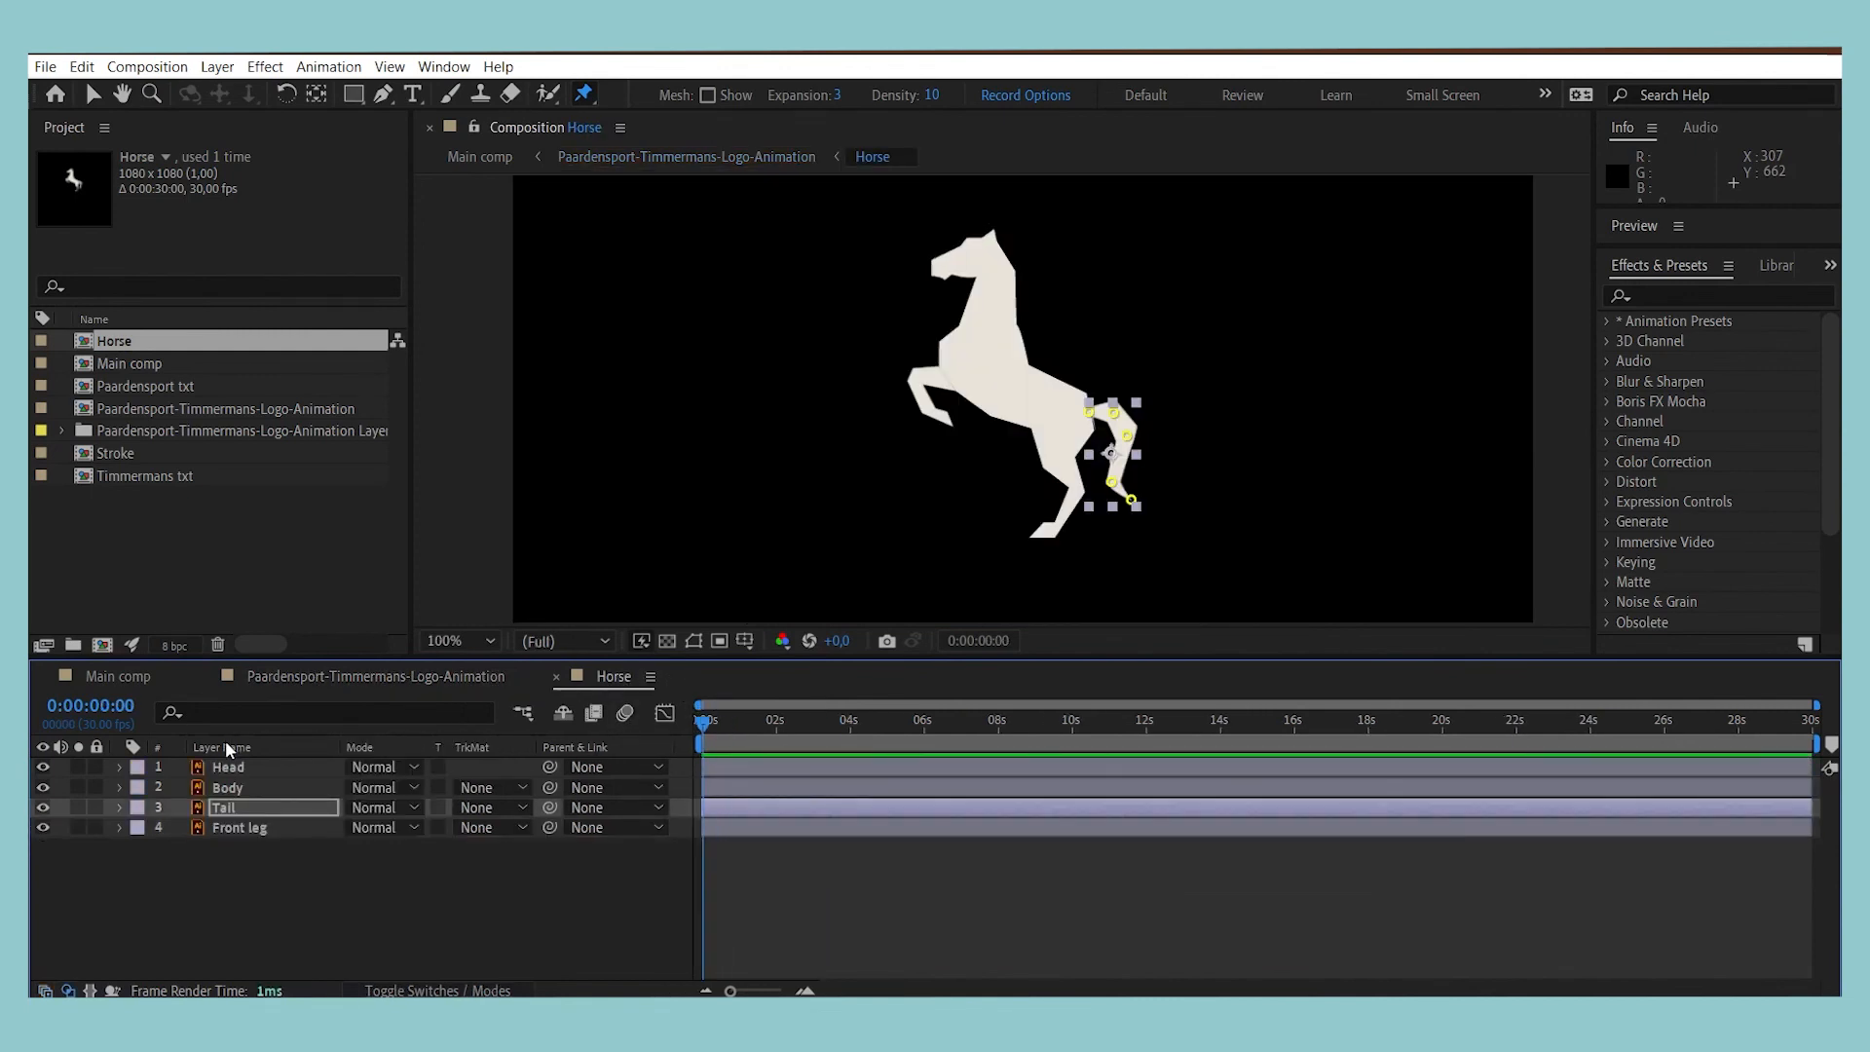
left_click(229, 767)
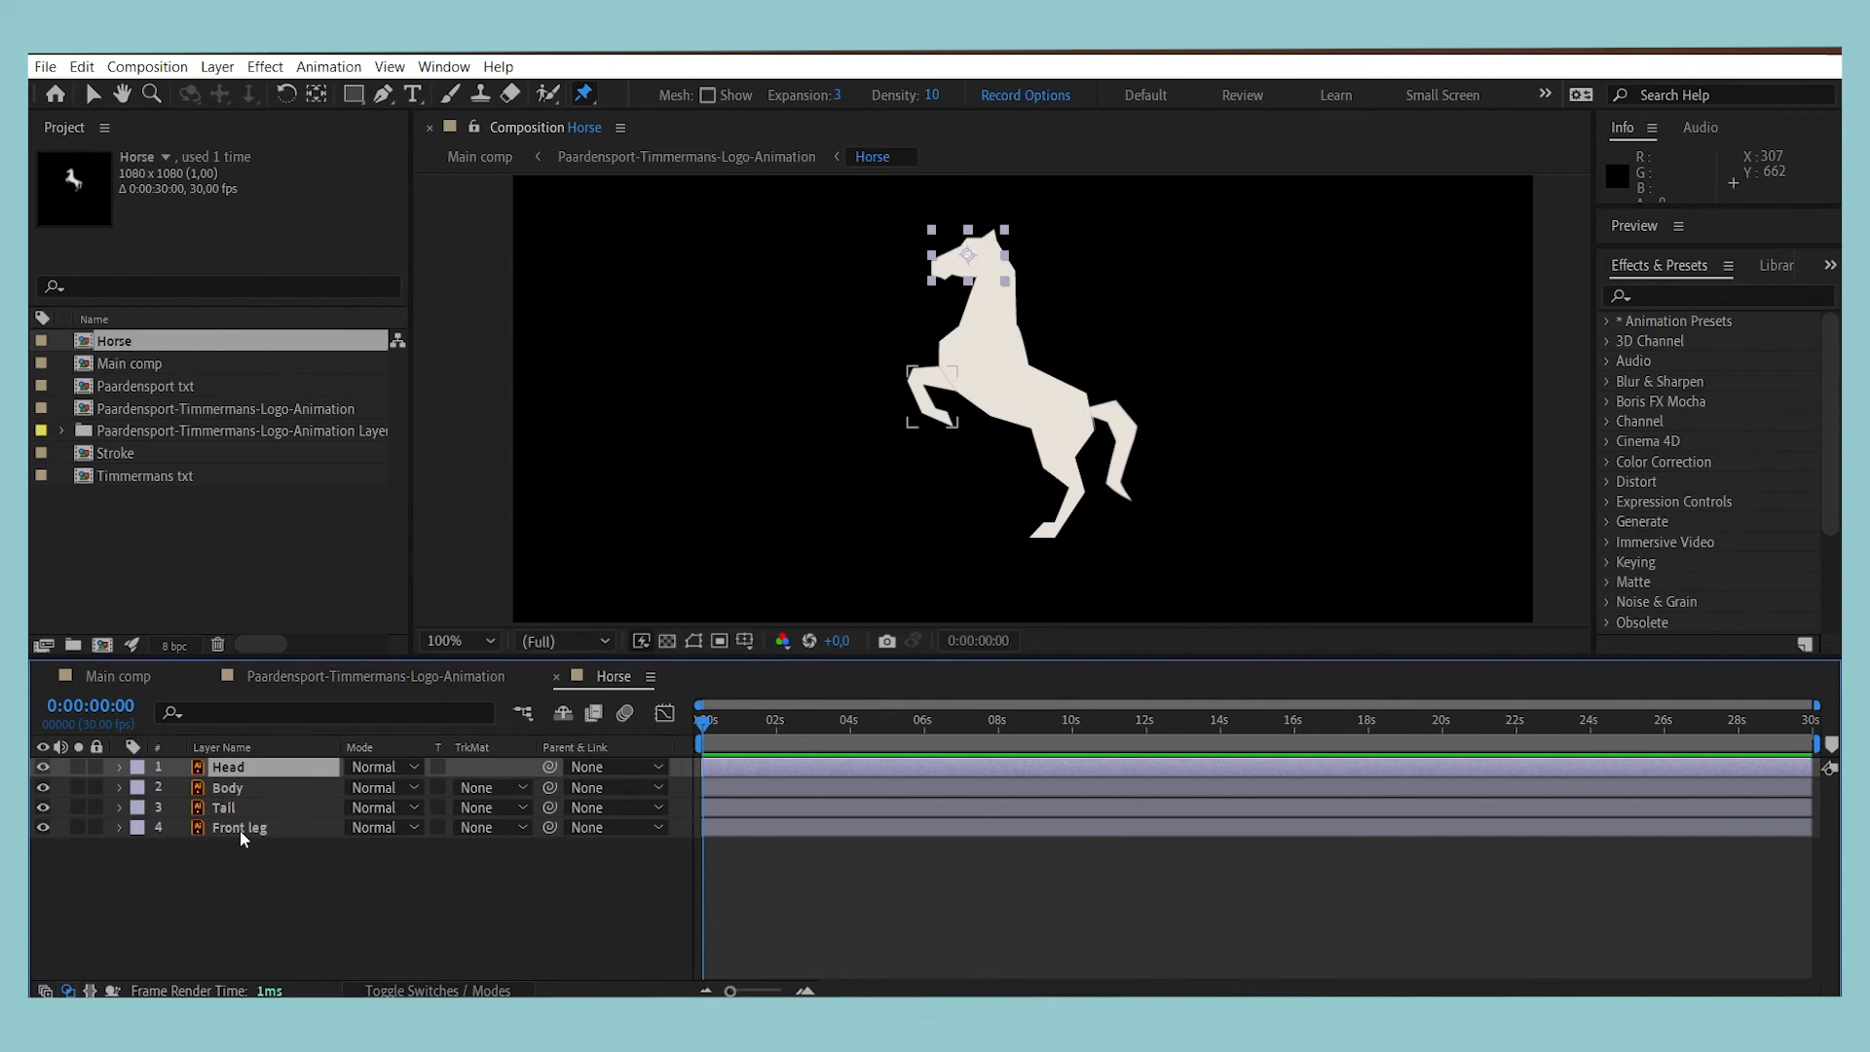
left_click(240, 830, "shift")
key("u")
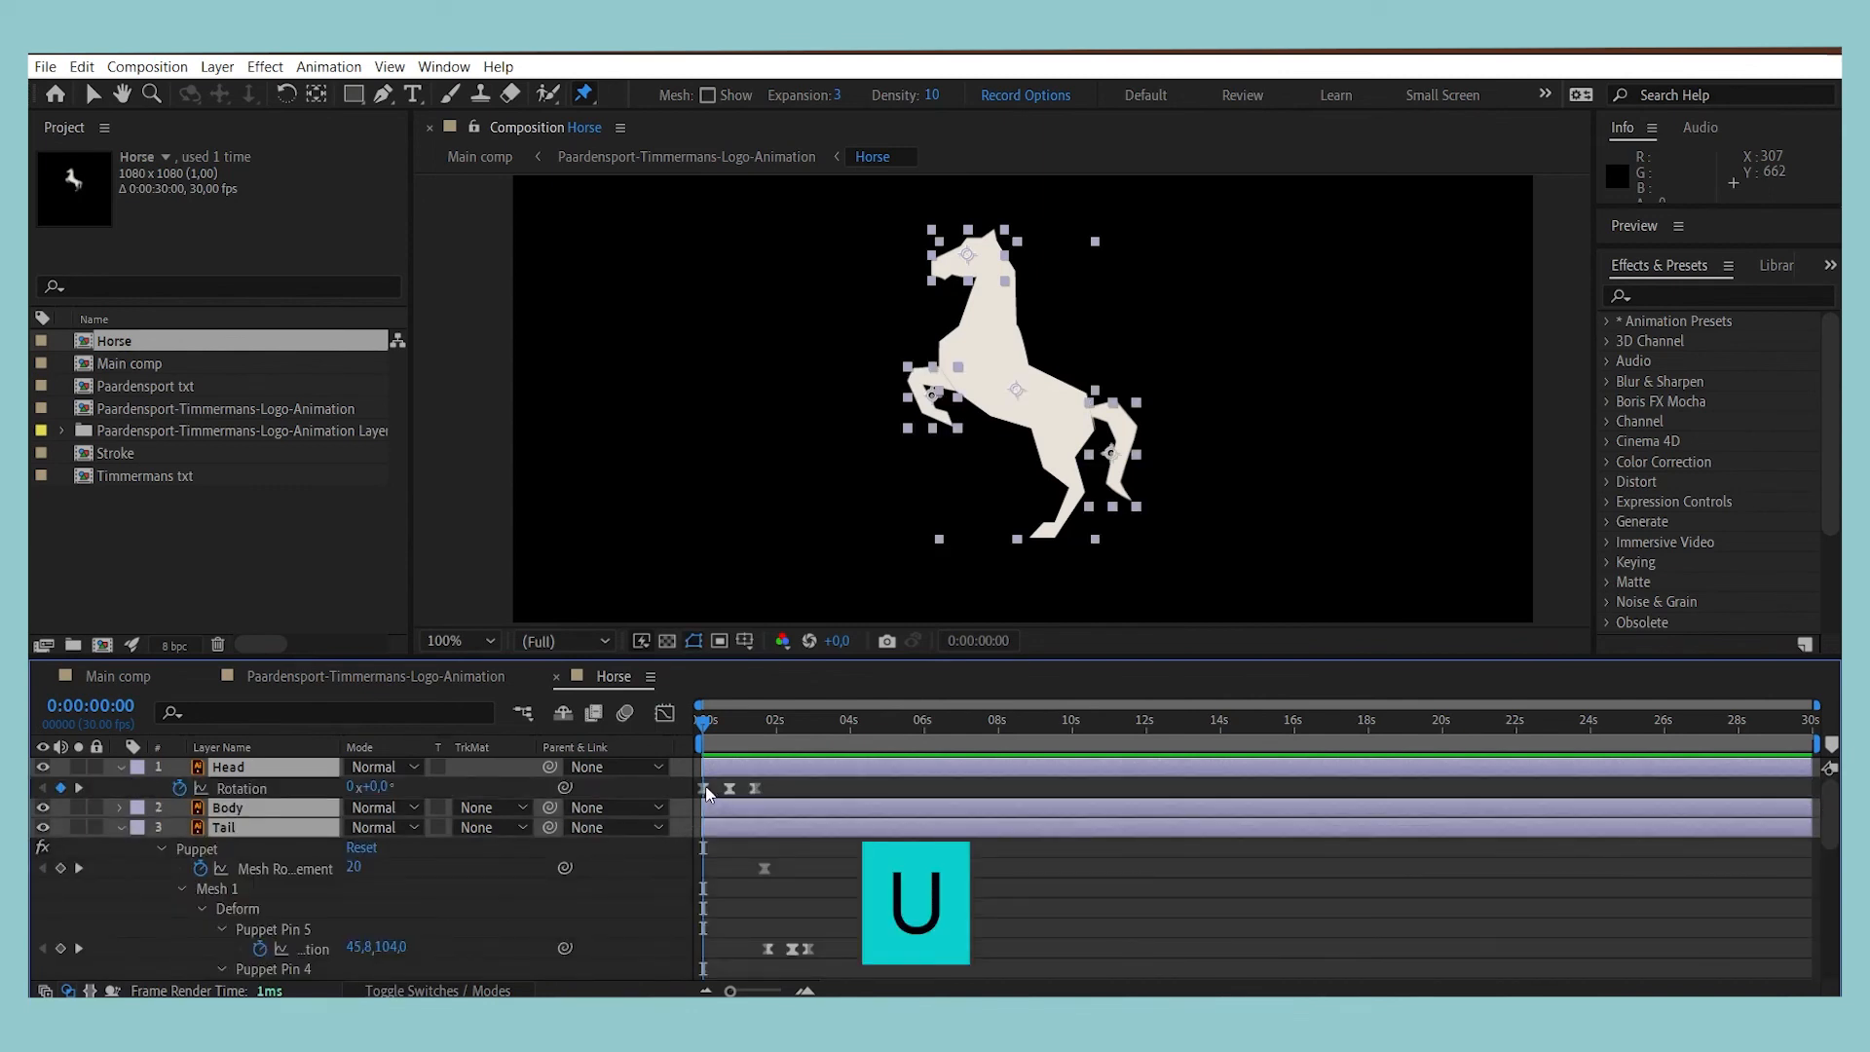
Step: Shift all keyframes of the Head, Tail and Front leg layers together about 1.5 seconds later, with the last Head Rotation keyframe at 0:00:02:28
left_click_drag(698, 782, 799, 829)
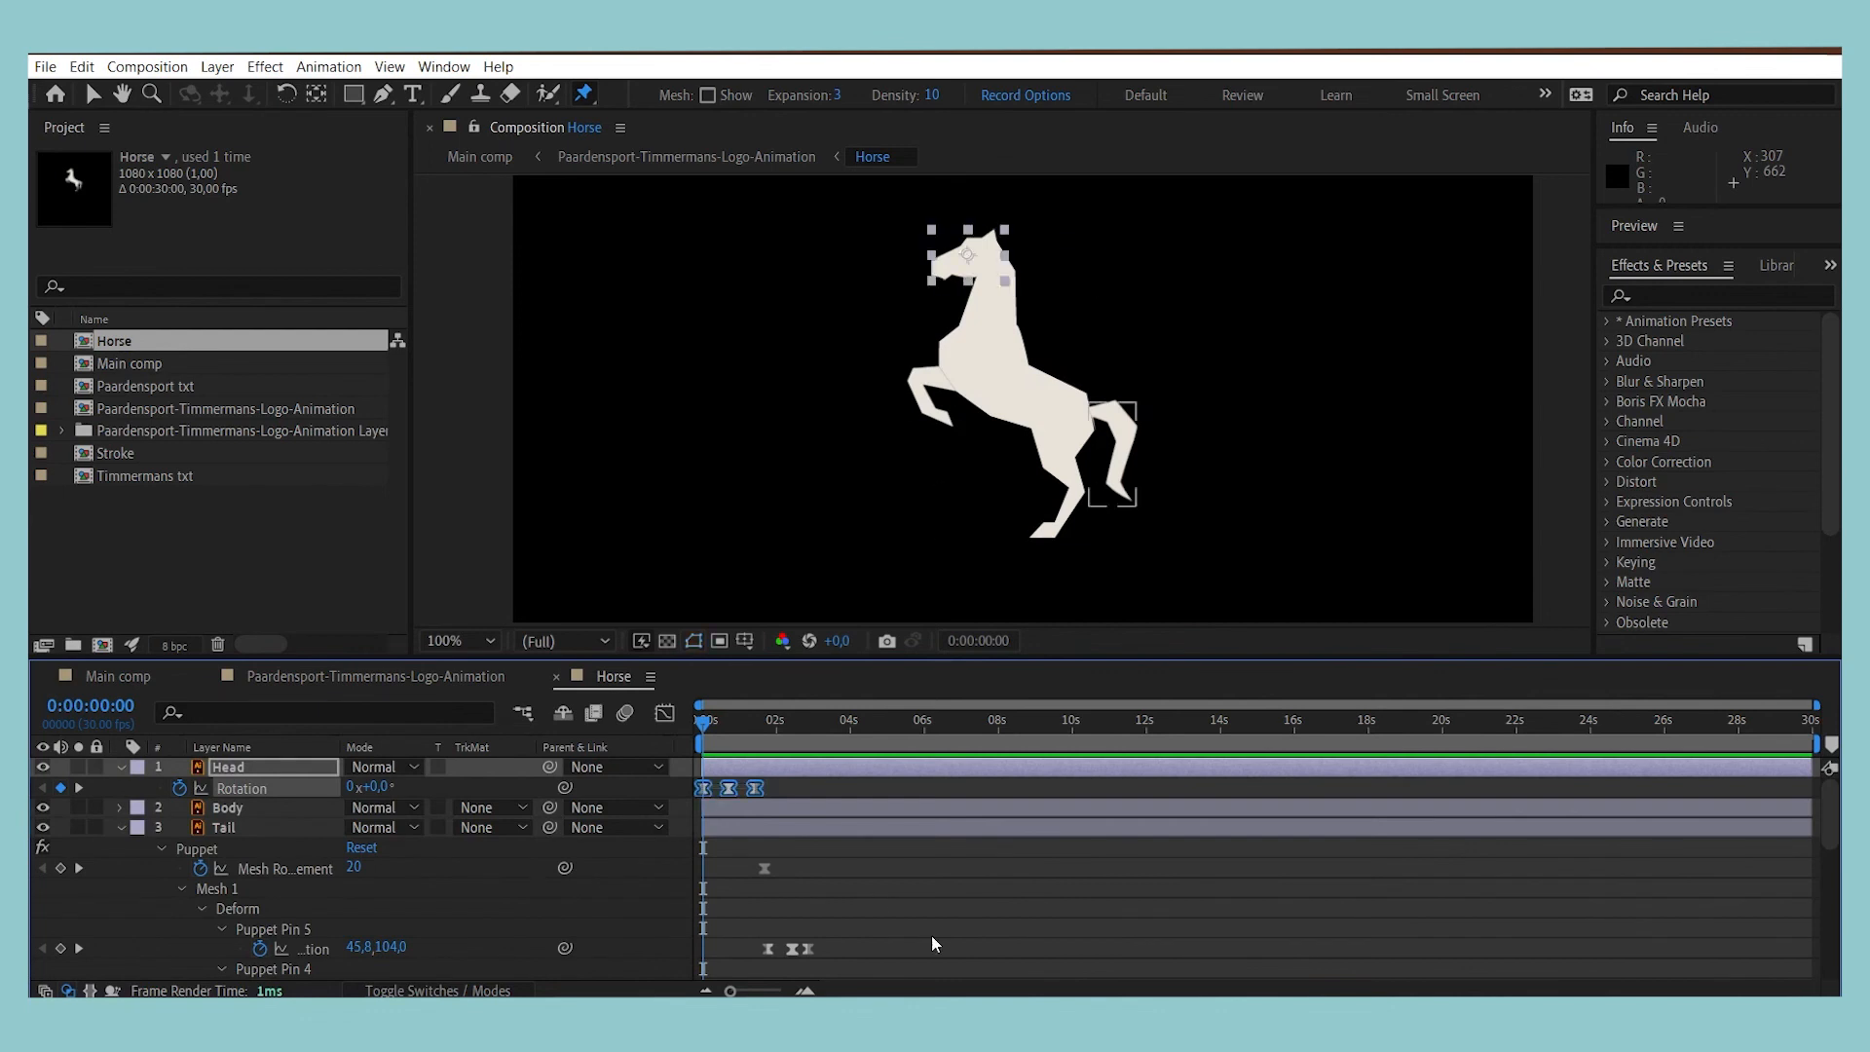
scroll(931, 944, "down", 2)
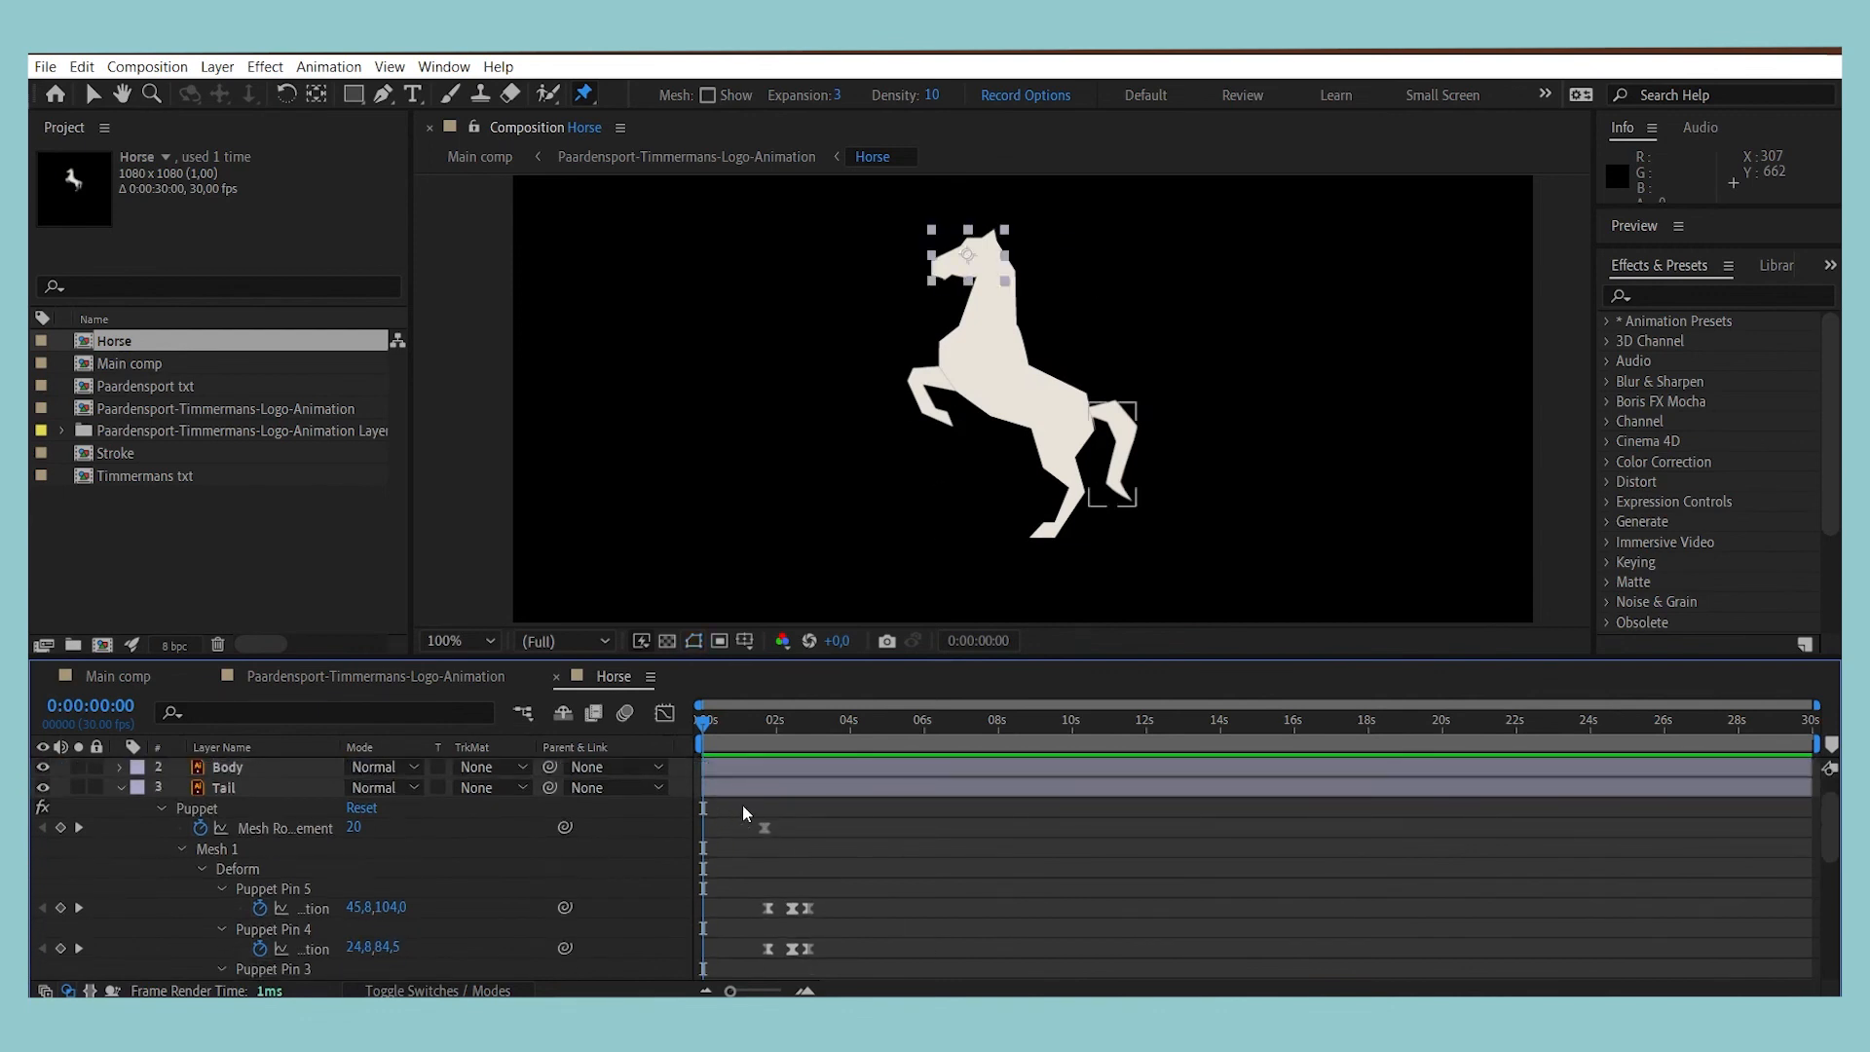
left_click_drag(742, 805, 827, 970)
scroll(918, 832, "up", 2)
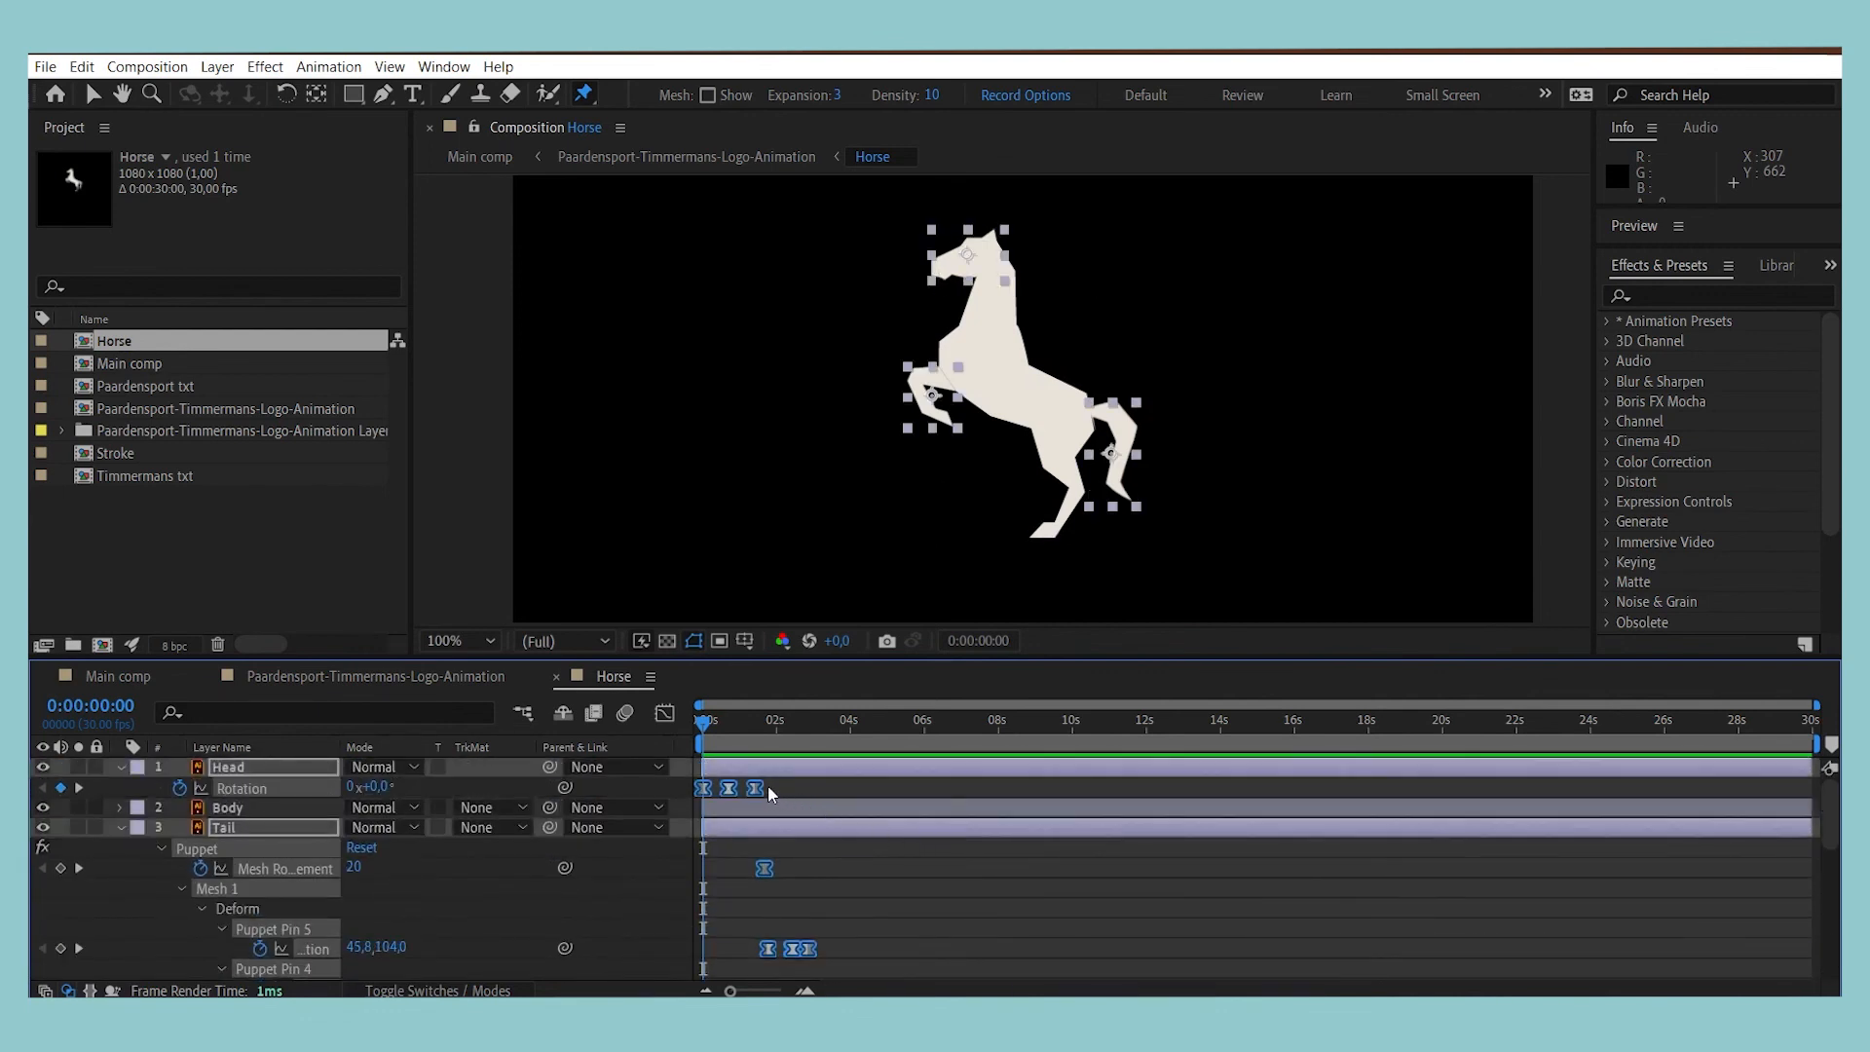
left_click_drag(760, 785, 816, 786)
Step: Save the project and preview the horse's new timing from the beginning of the Paardensport-Timmermans-Logo-Animation composition
key("space")
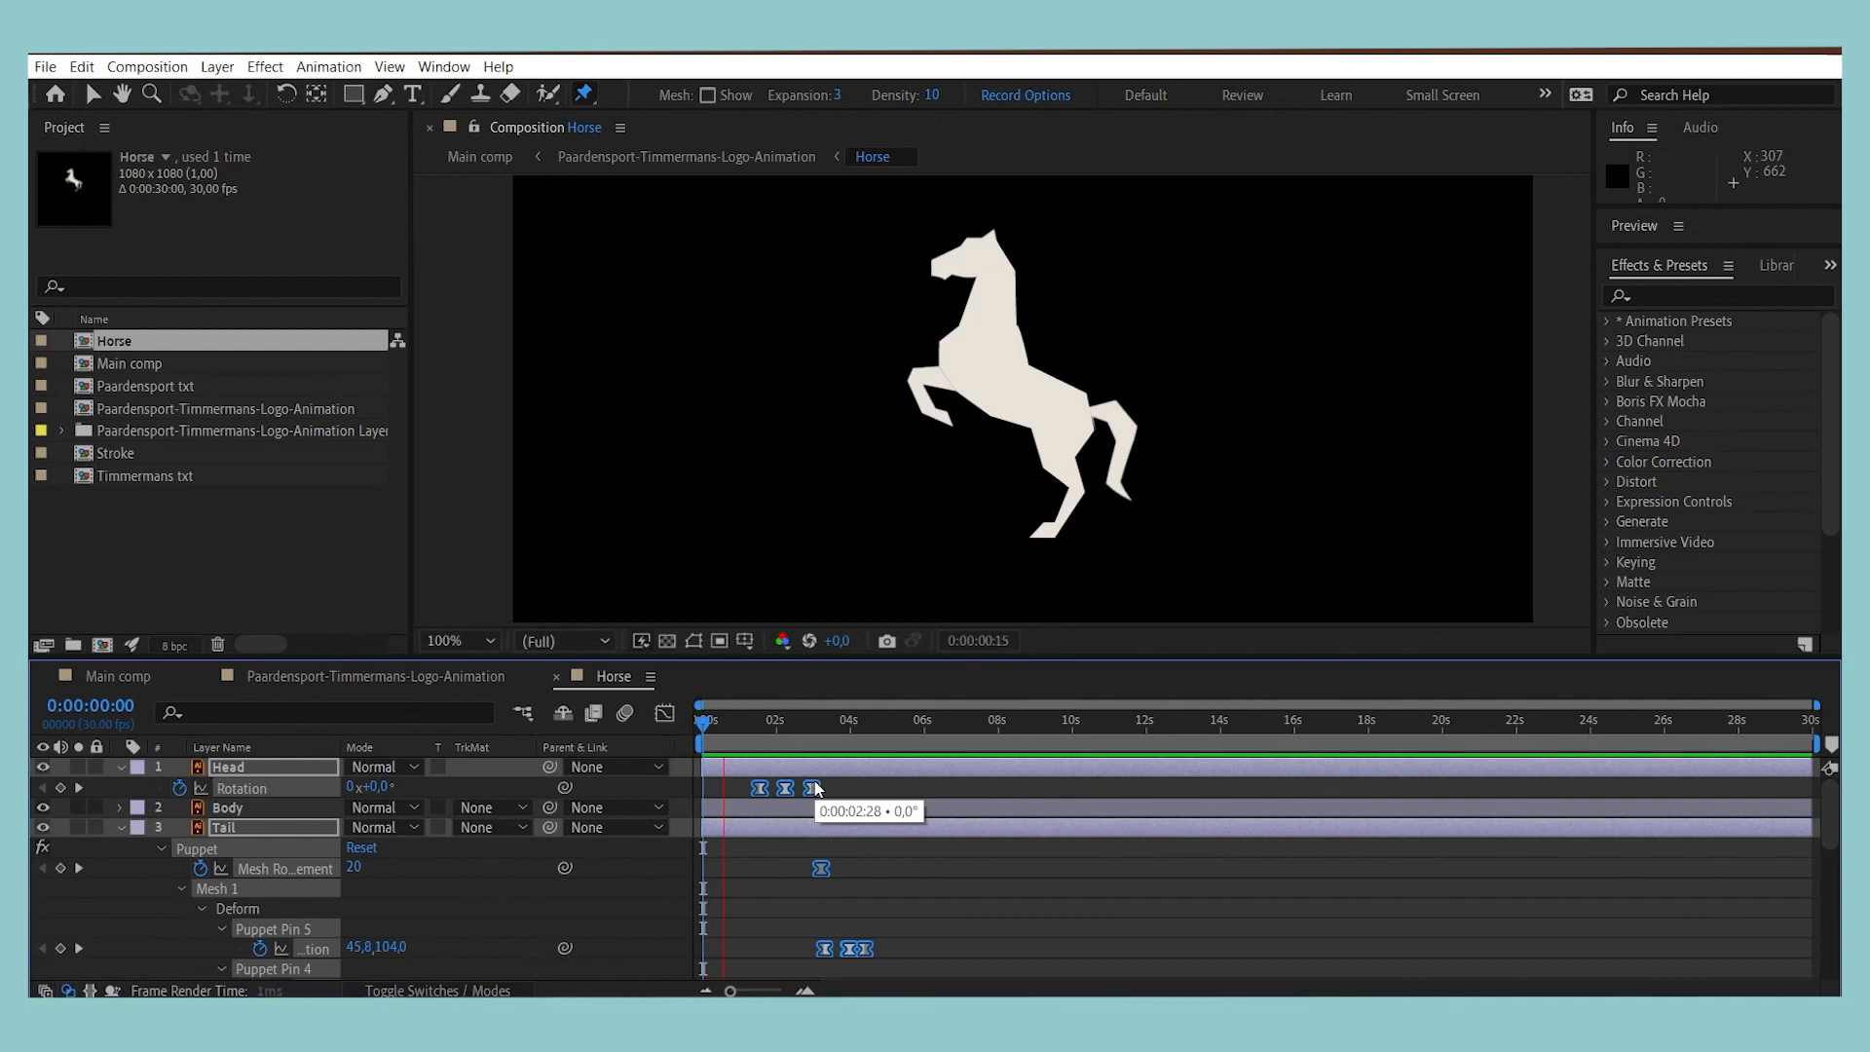
key("space")
key("ctrl+s")
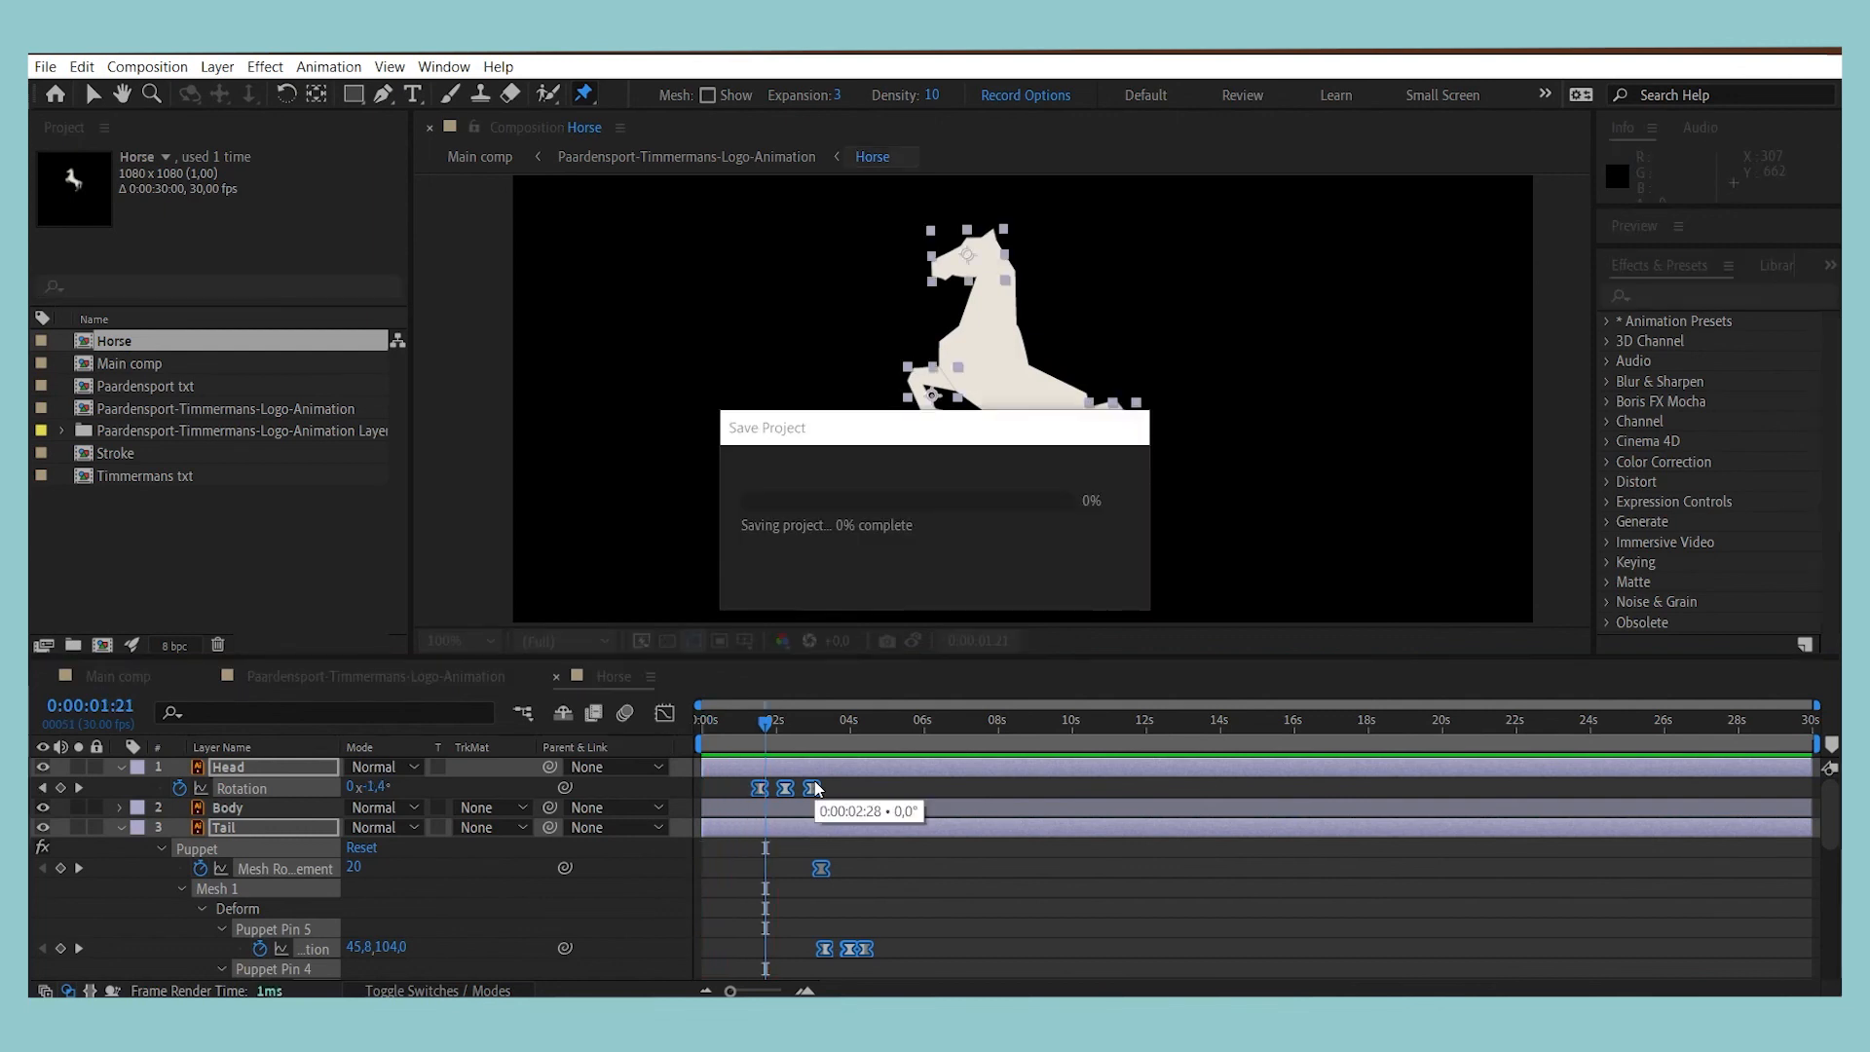
left_click(366, 676)
left_click_drag(863, 722, 669, 722)
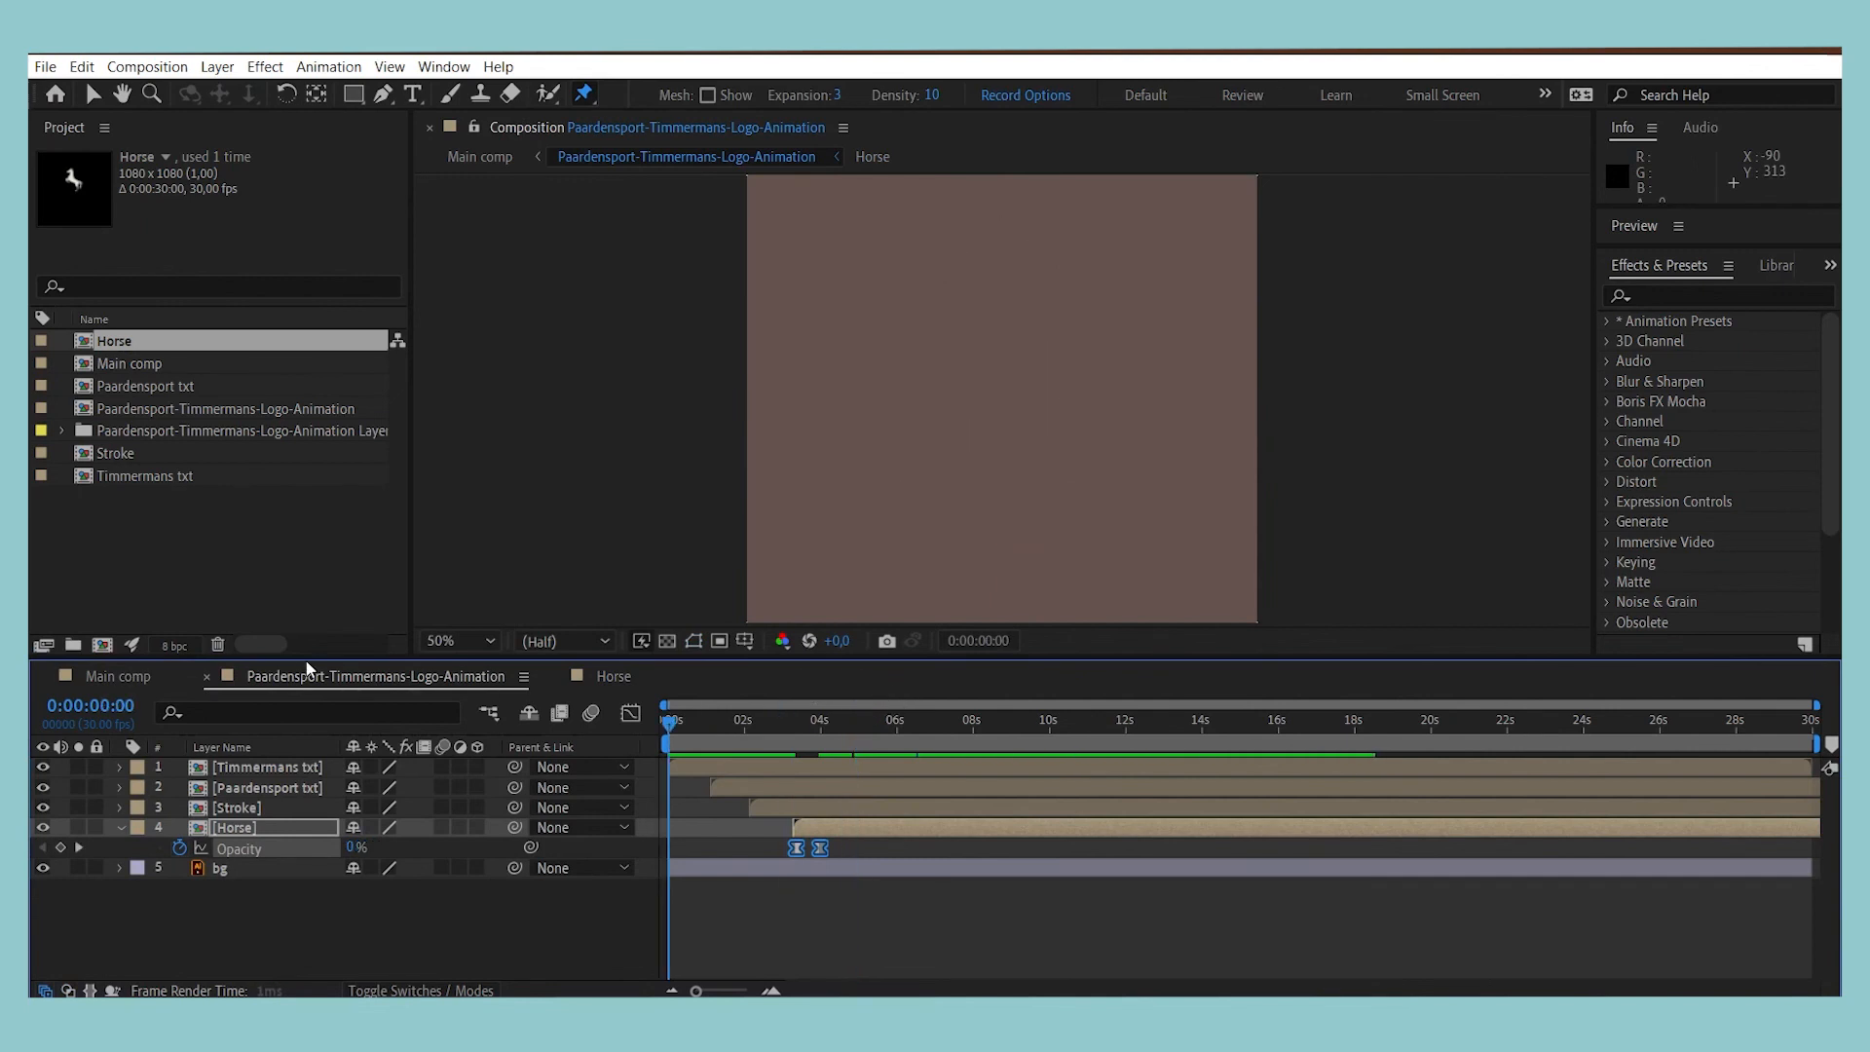
key("space")
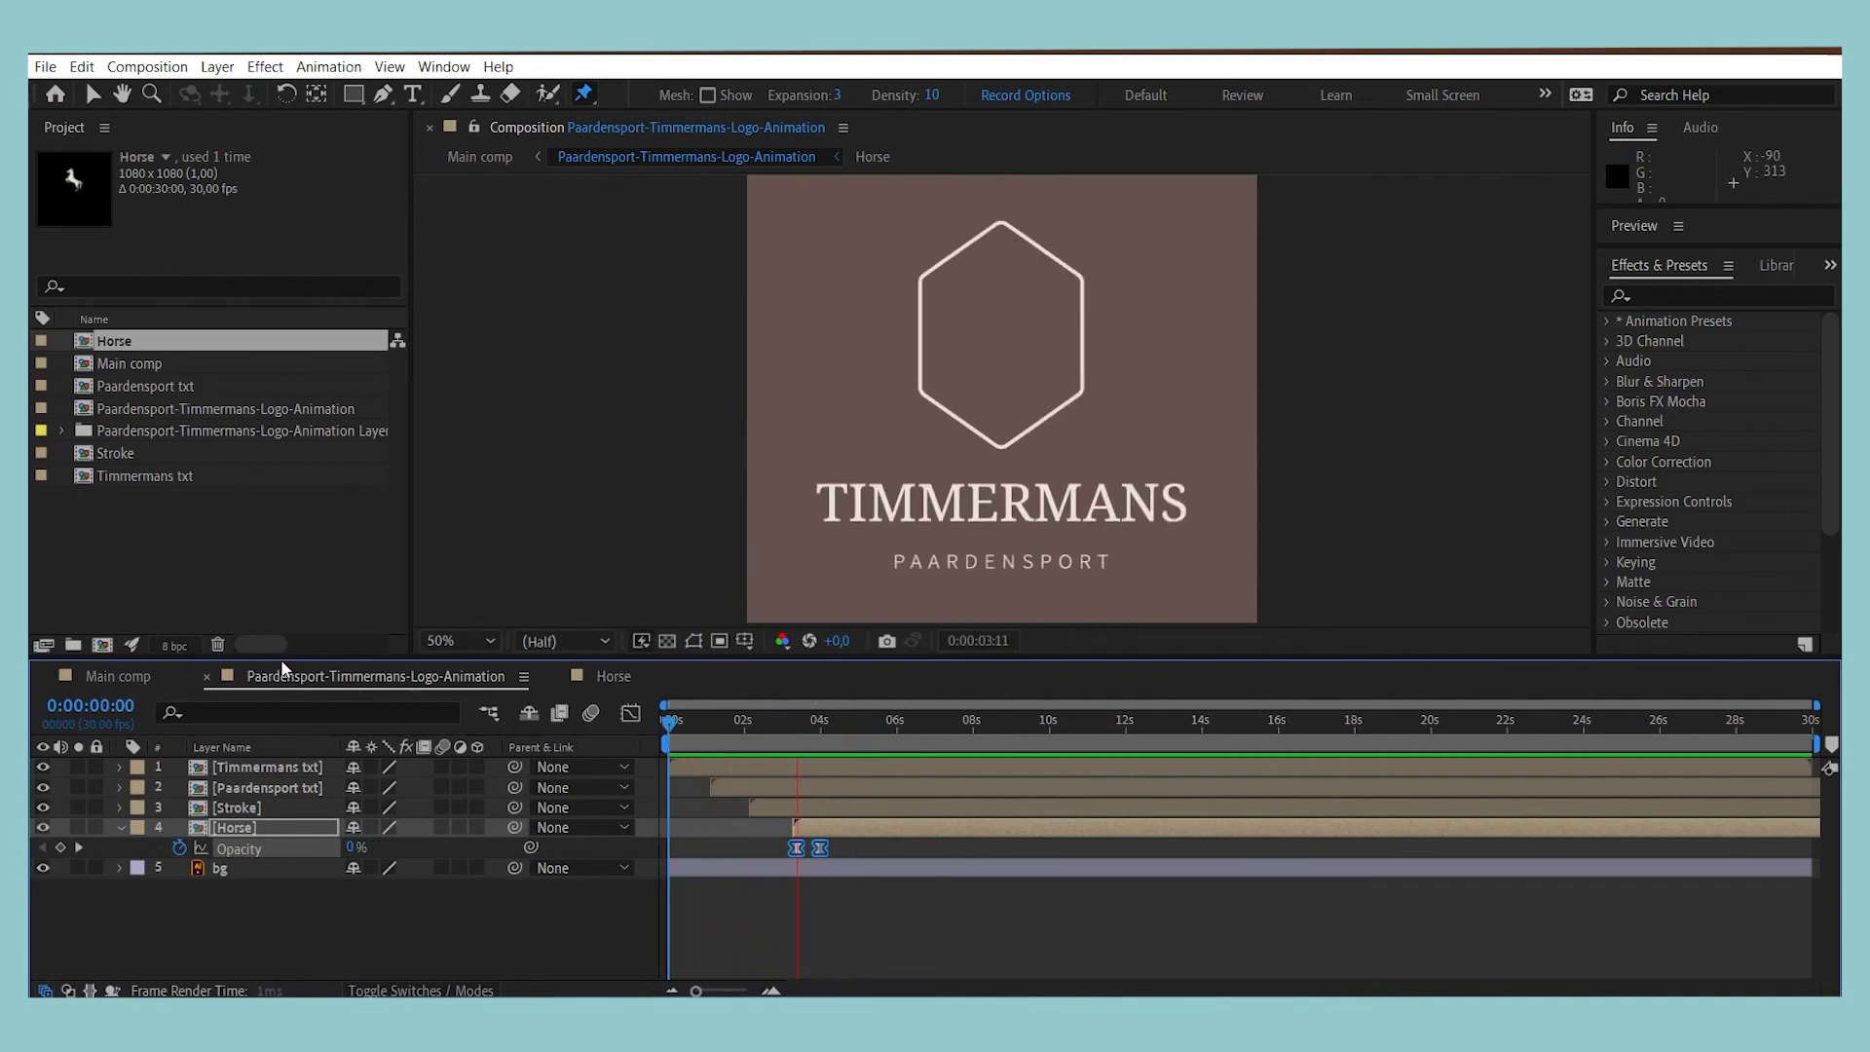
key("space")
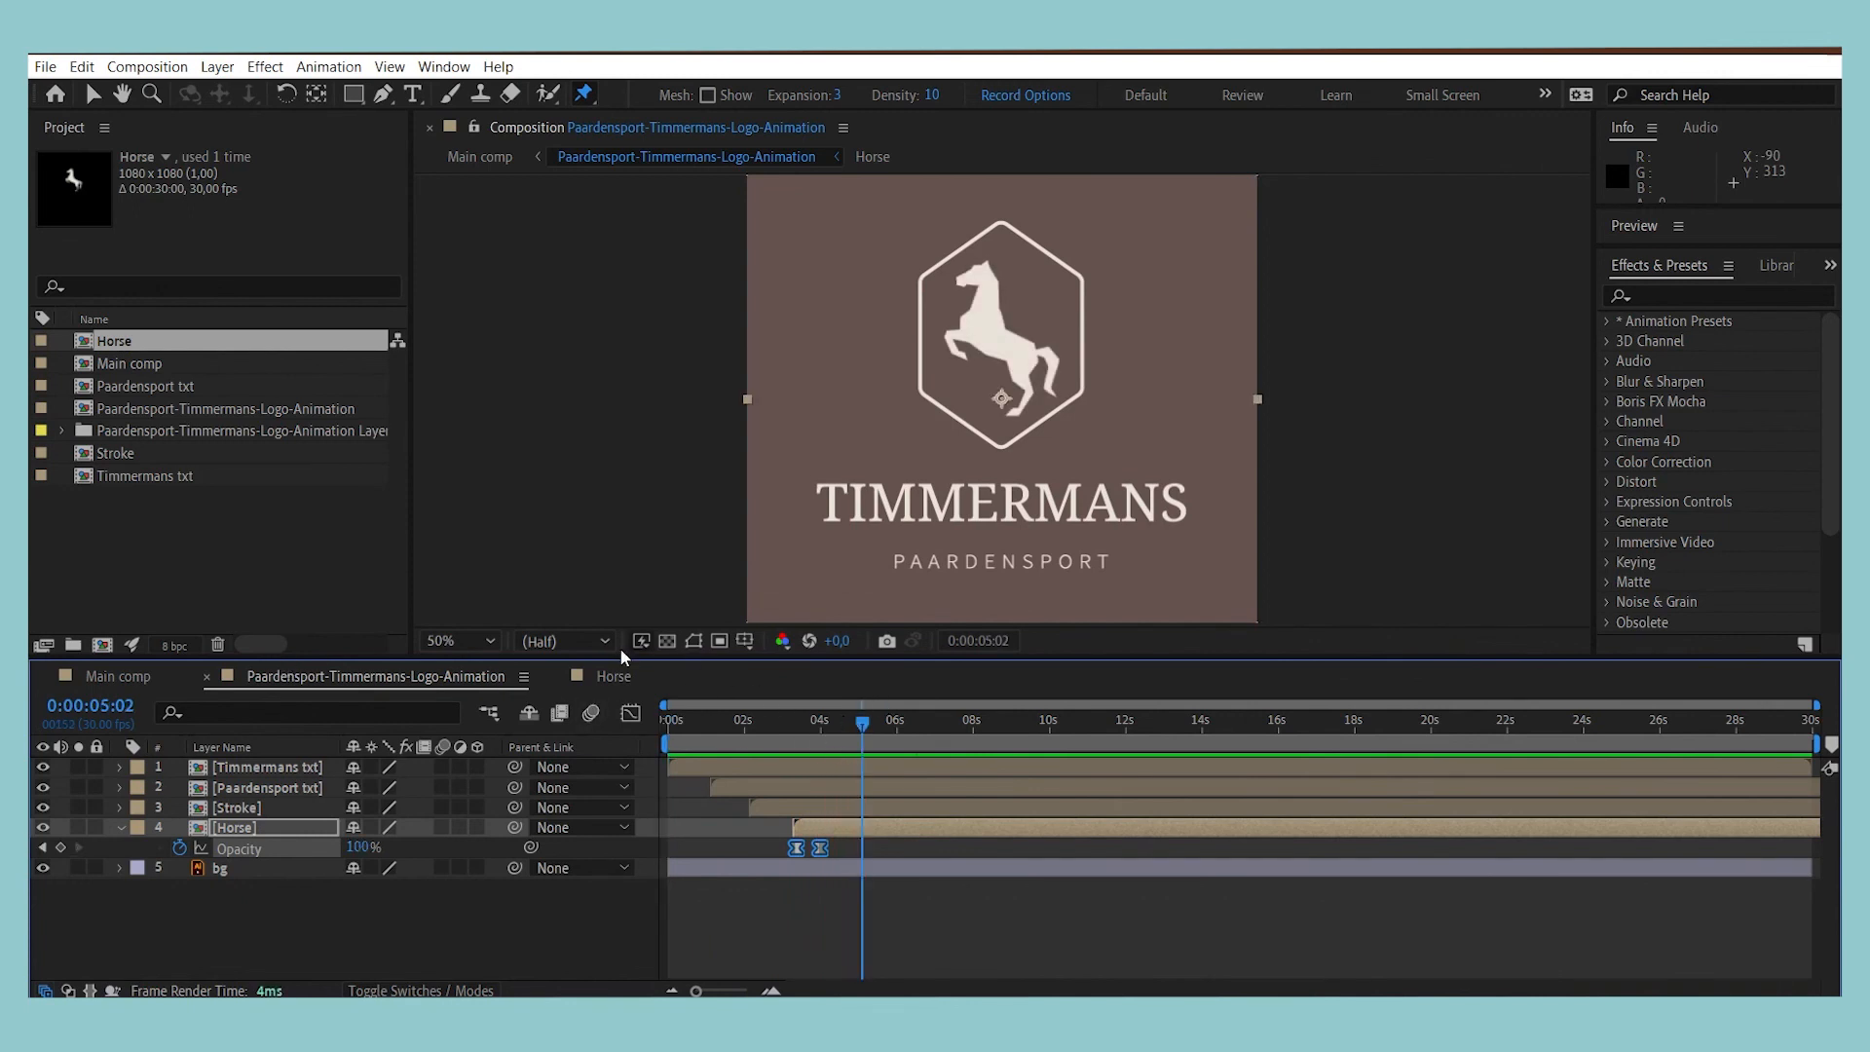
Step: In the Horse composition, shift all selected keyframes about 0.5 seconds earlier, and preview the logo composition from 0:00:02:02
left_click(624, 679)
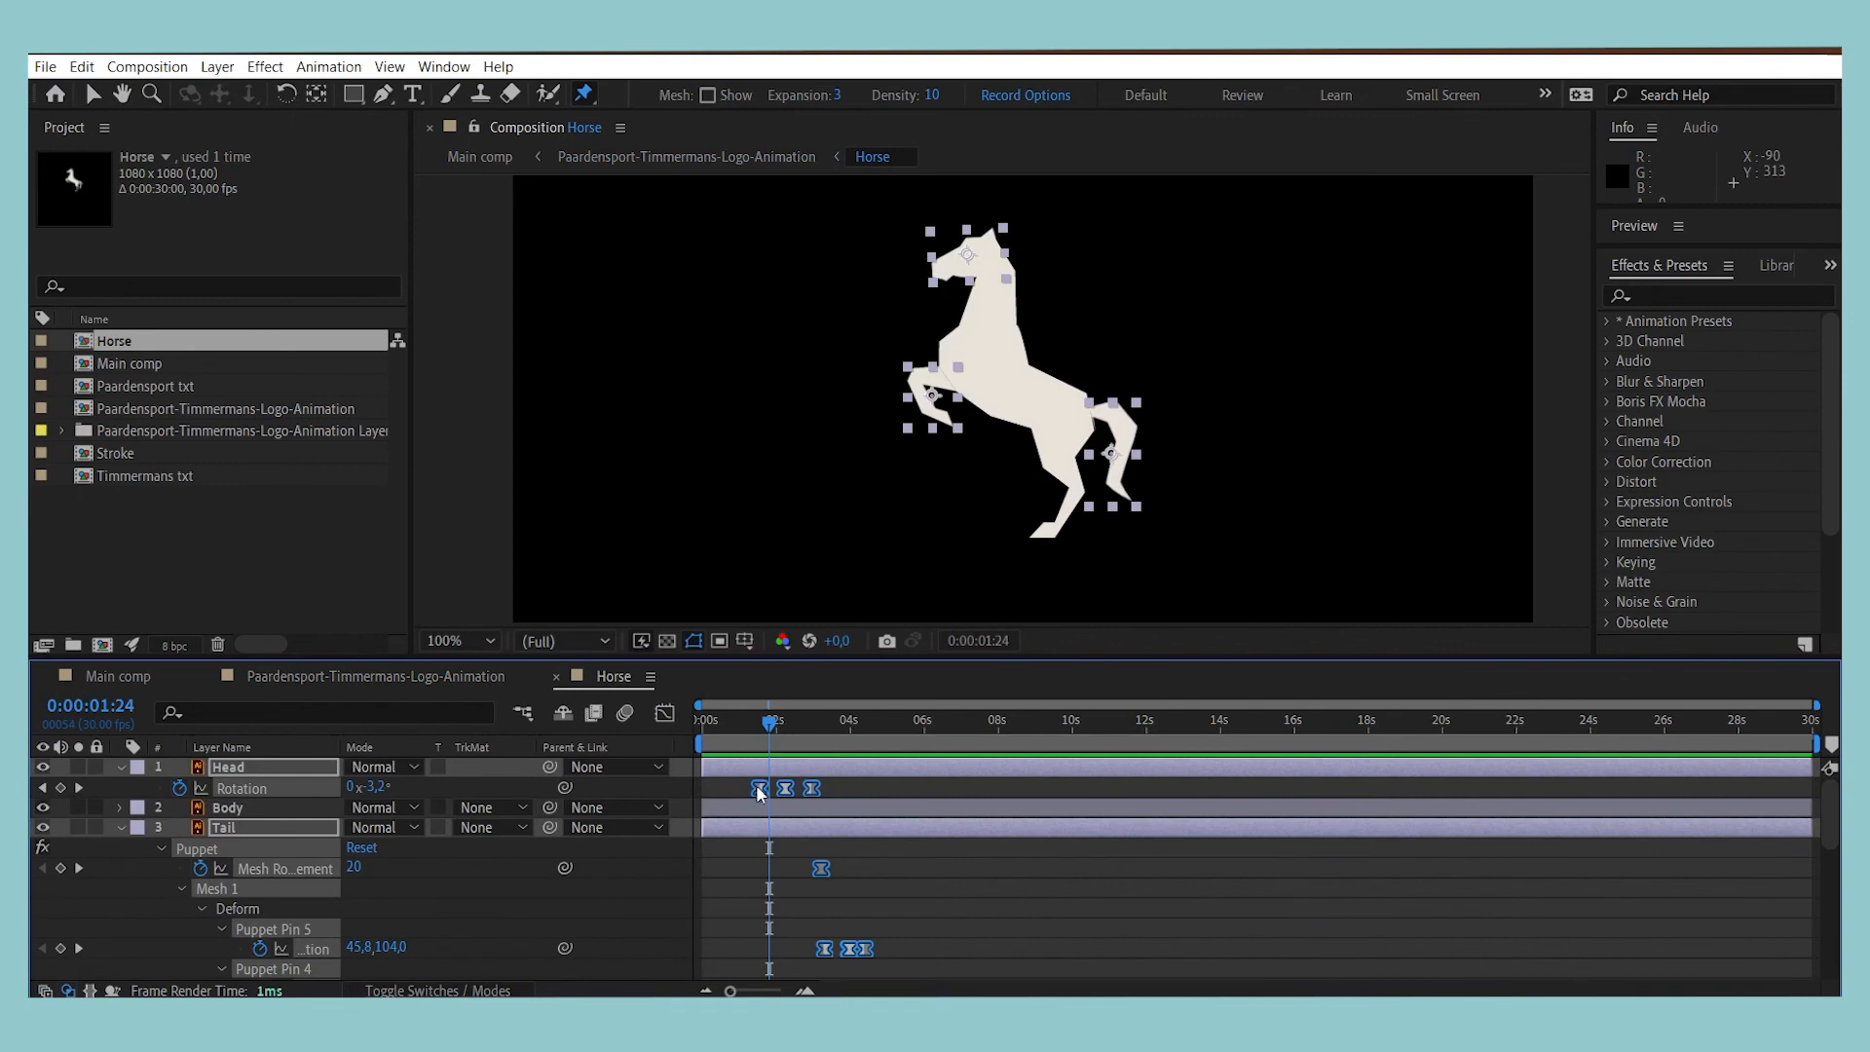
left_click_drag(759, 793, 741, 791)
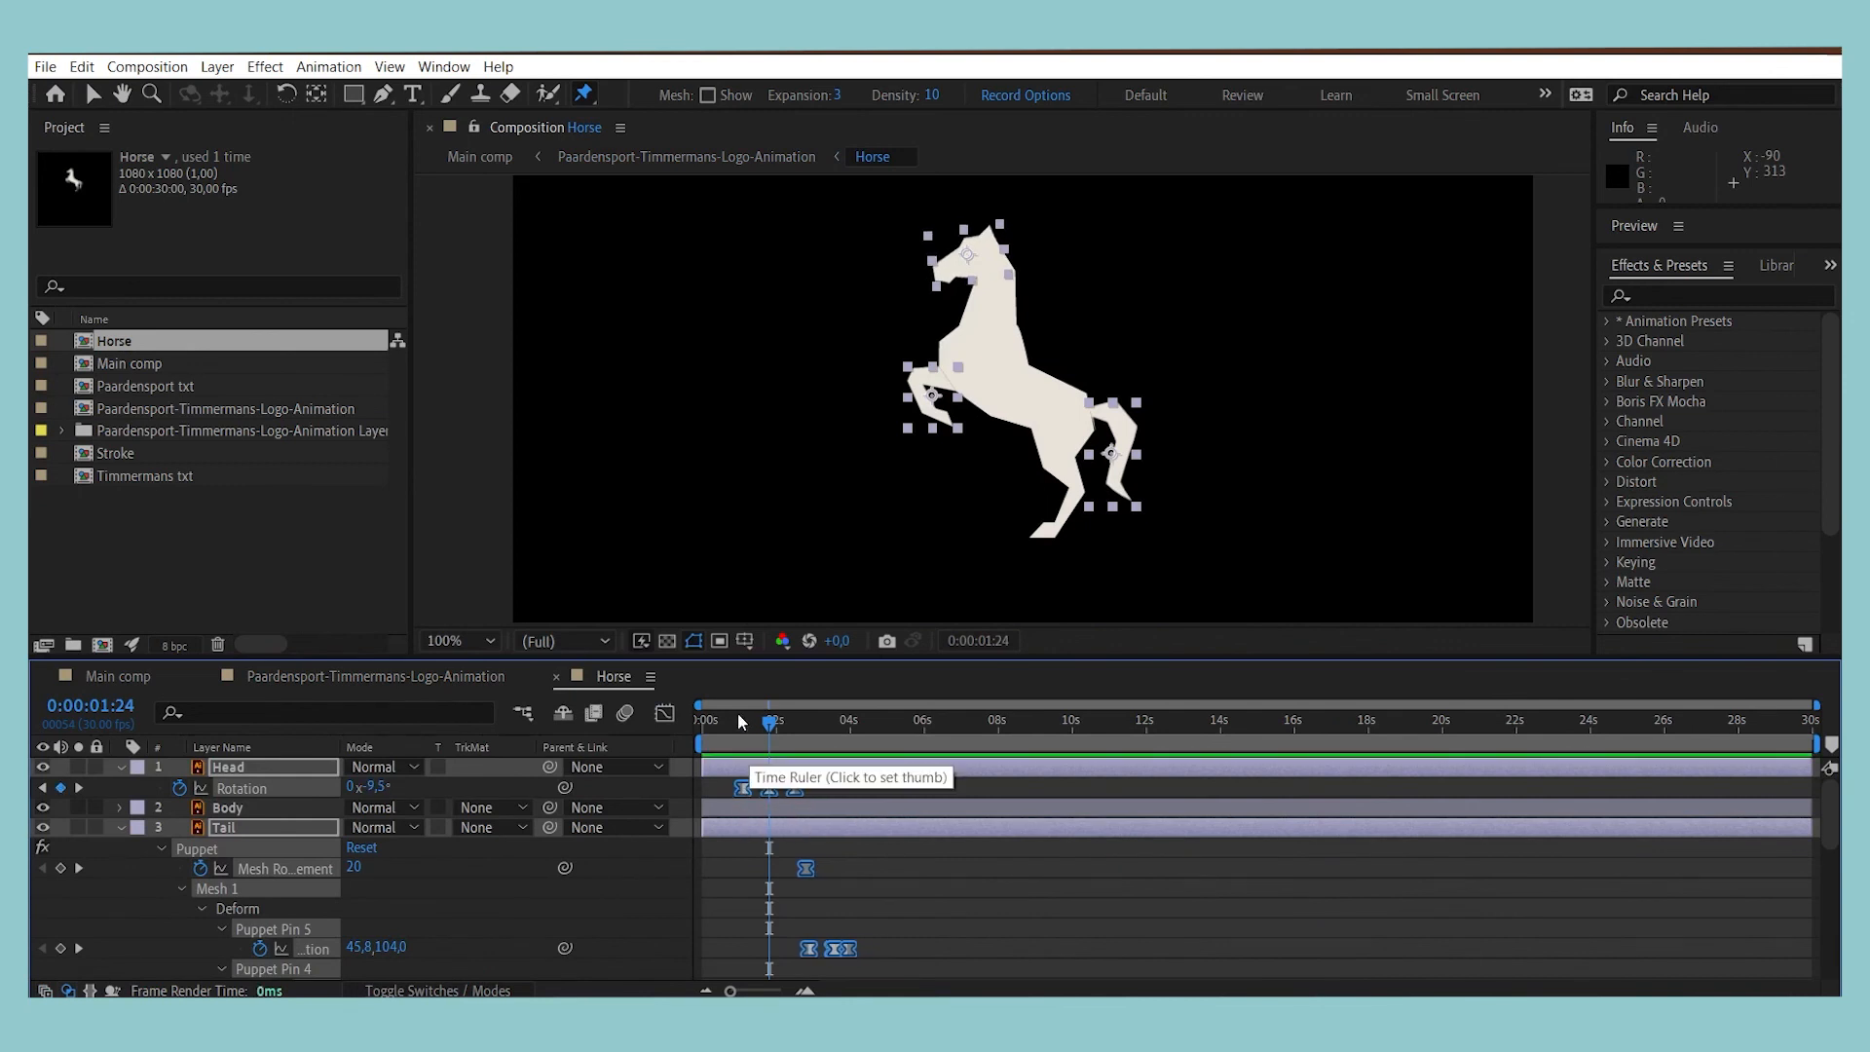
left_click(370, 680)
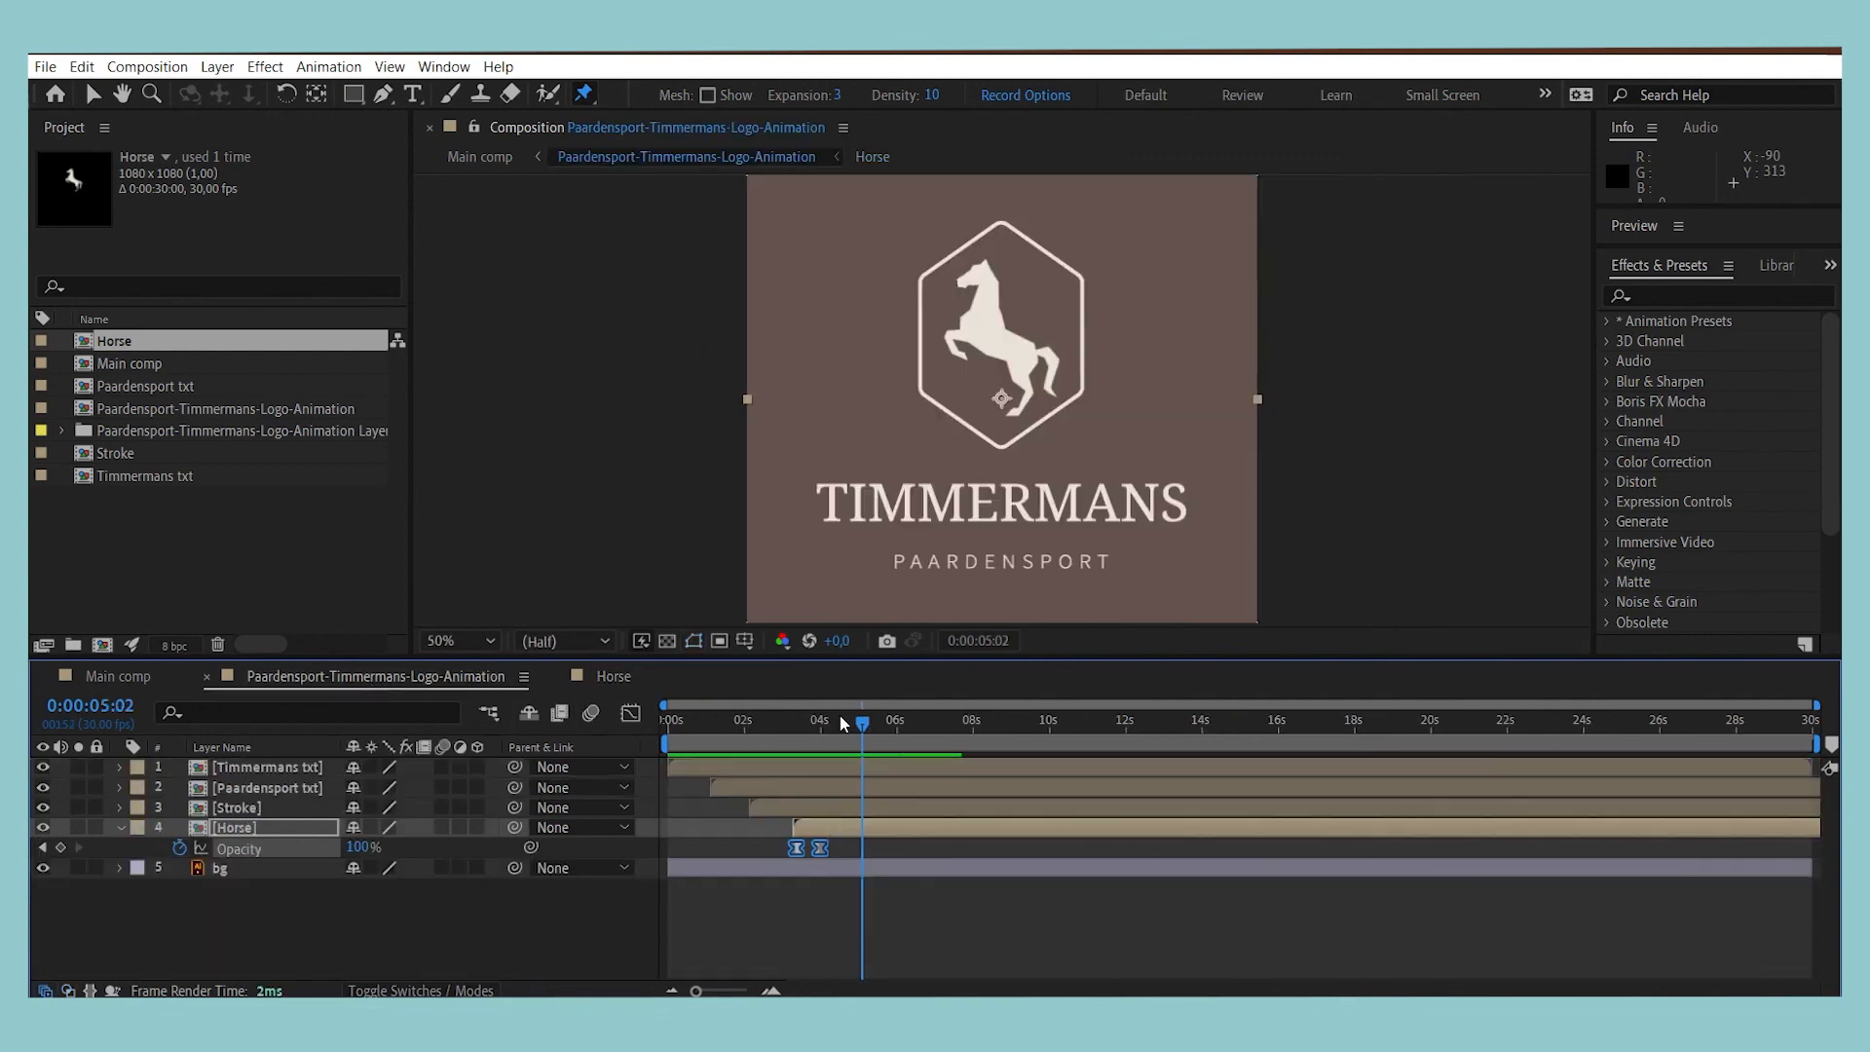
left_click_drag(840, 720, 743, 725)
key("space")
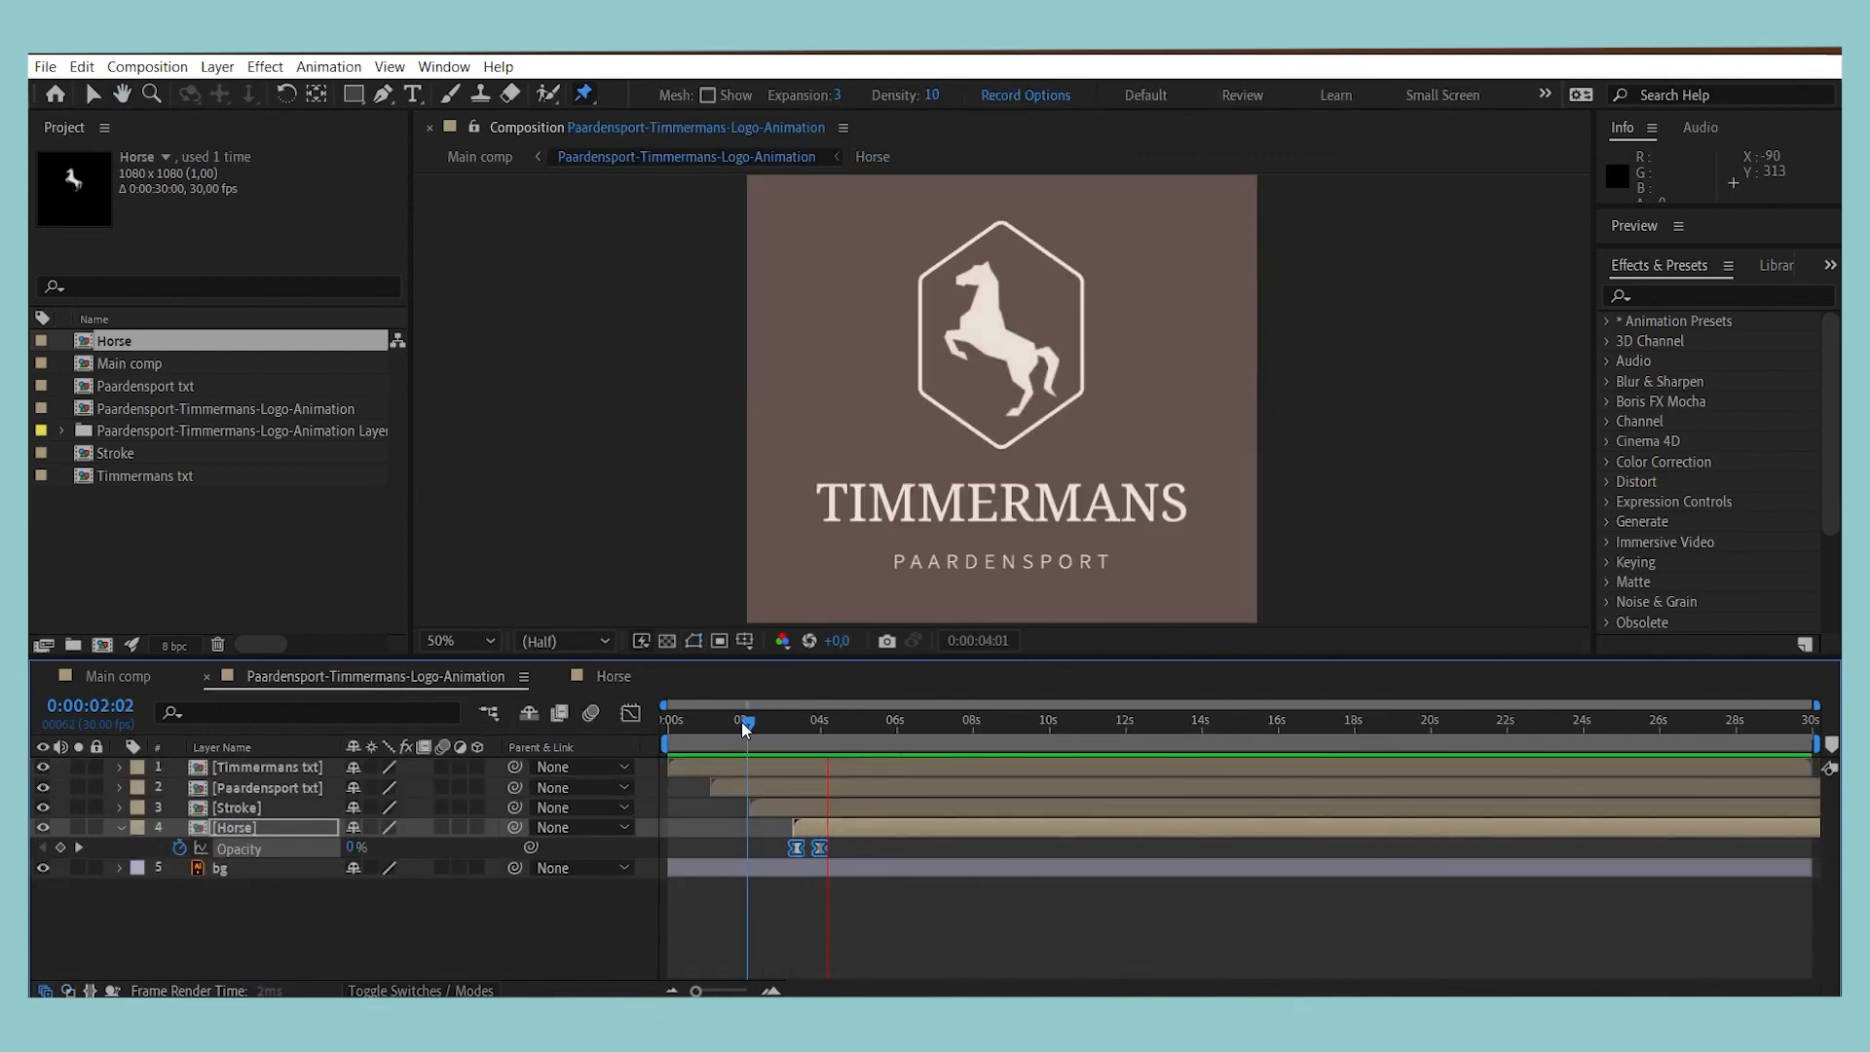
key("space")
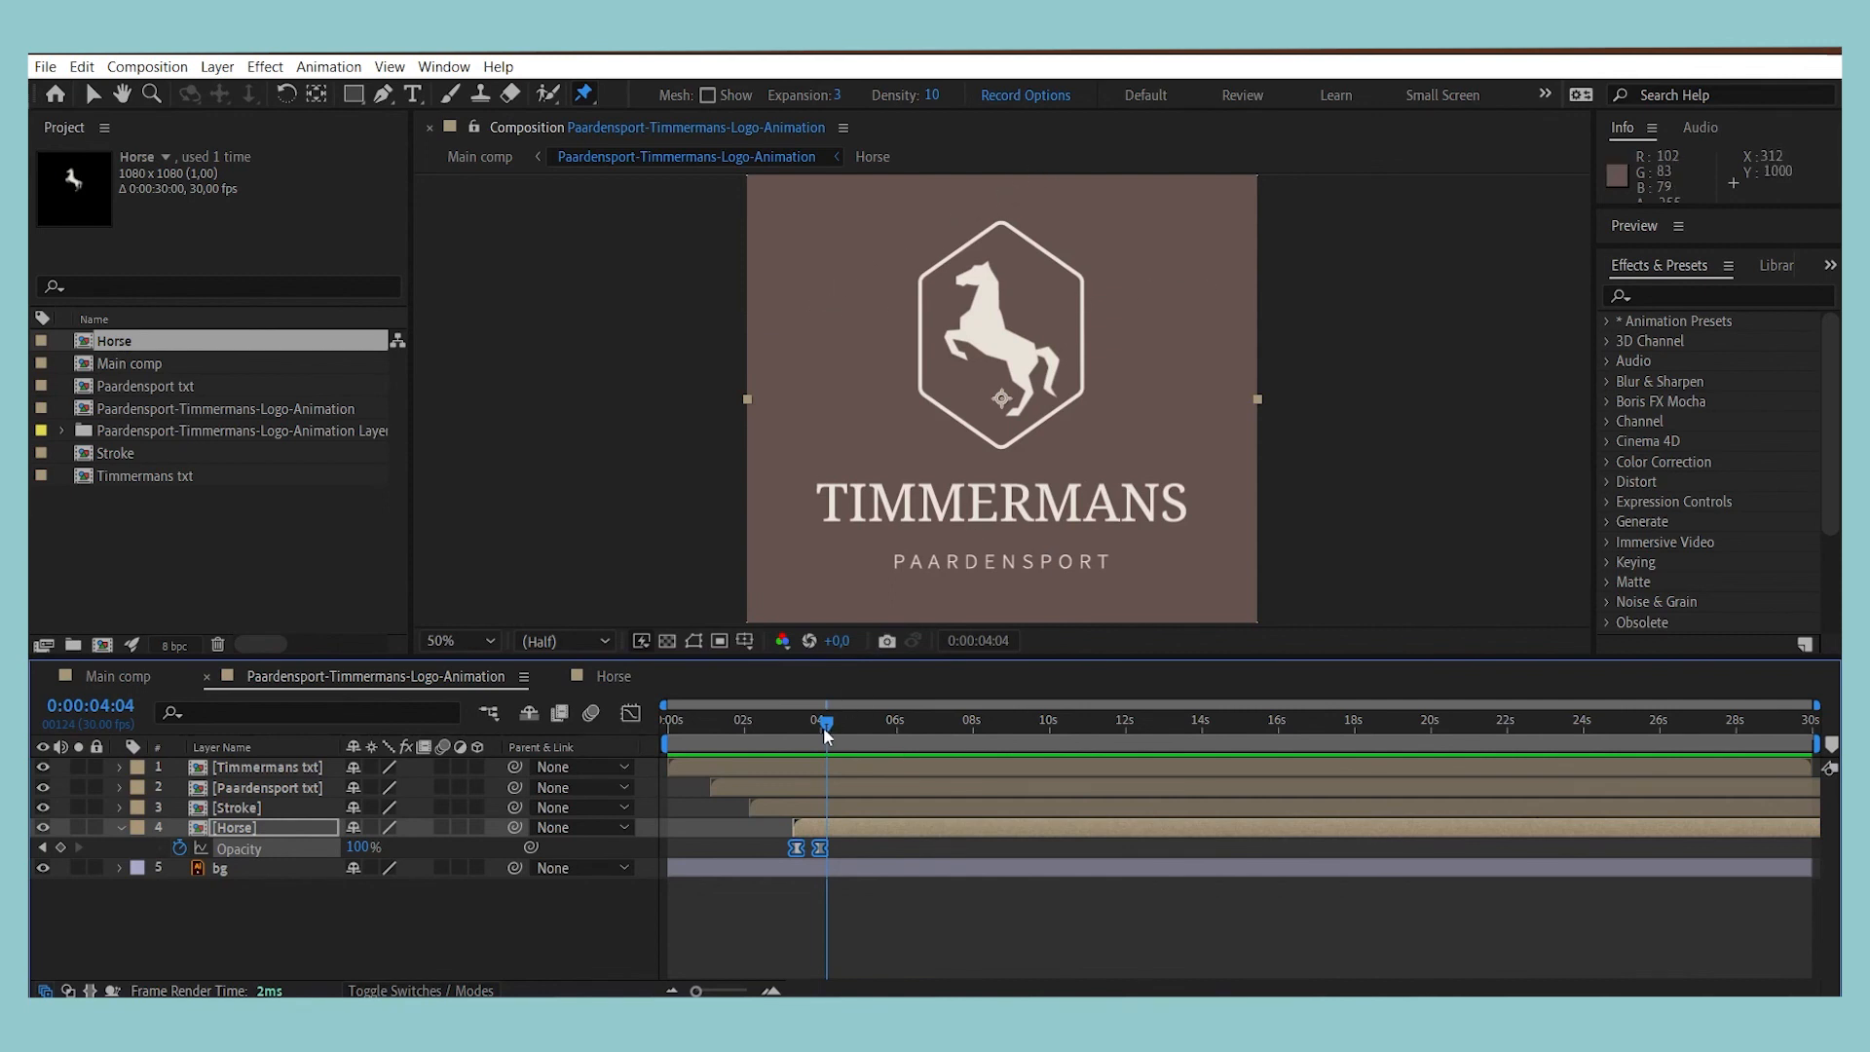
Step: Play the whole logo animation from 0:00:00:00 to check when the horse starts moving
left_click_drag(822, 727, 476, 722)
key("space")
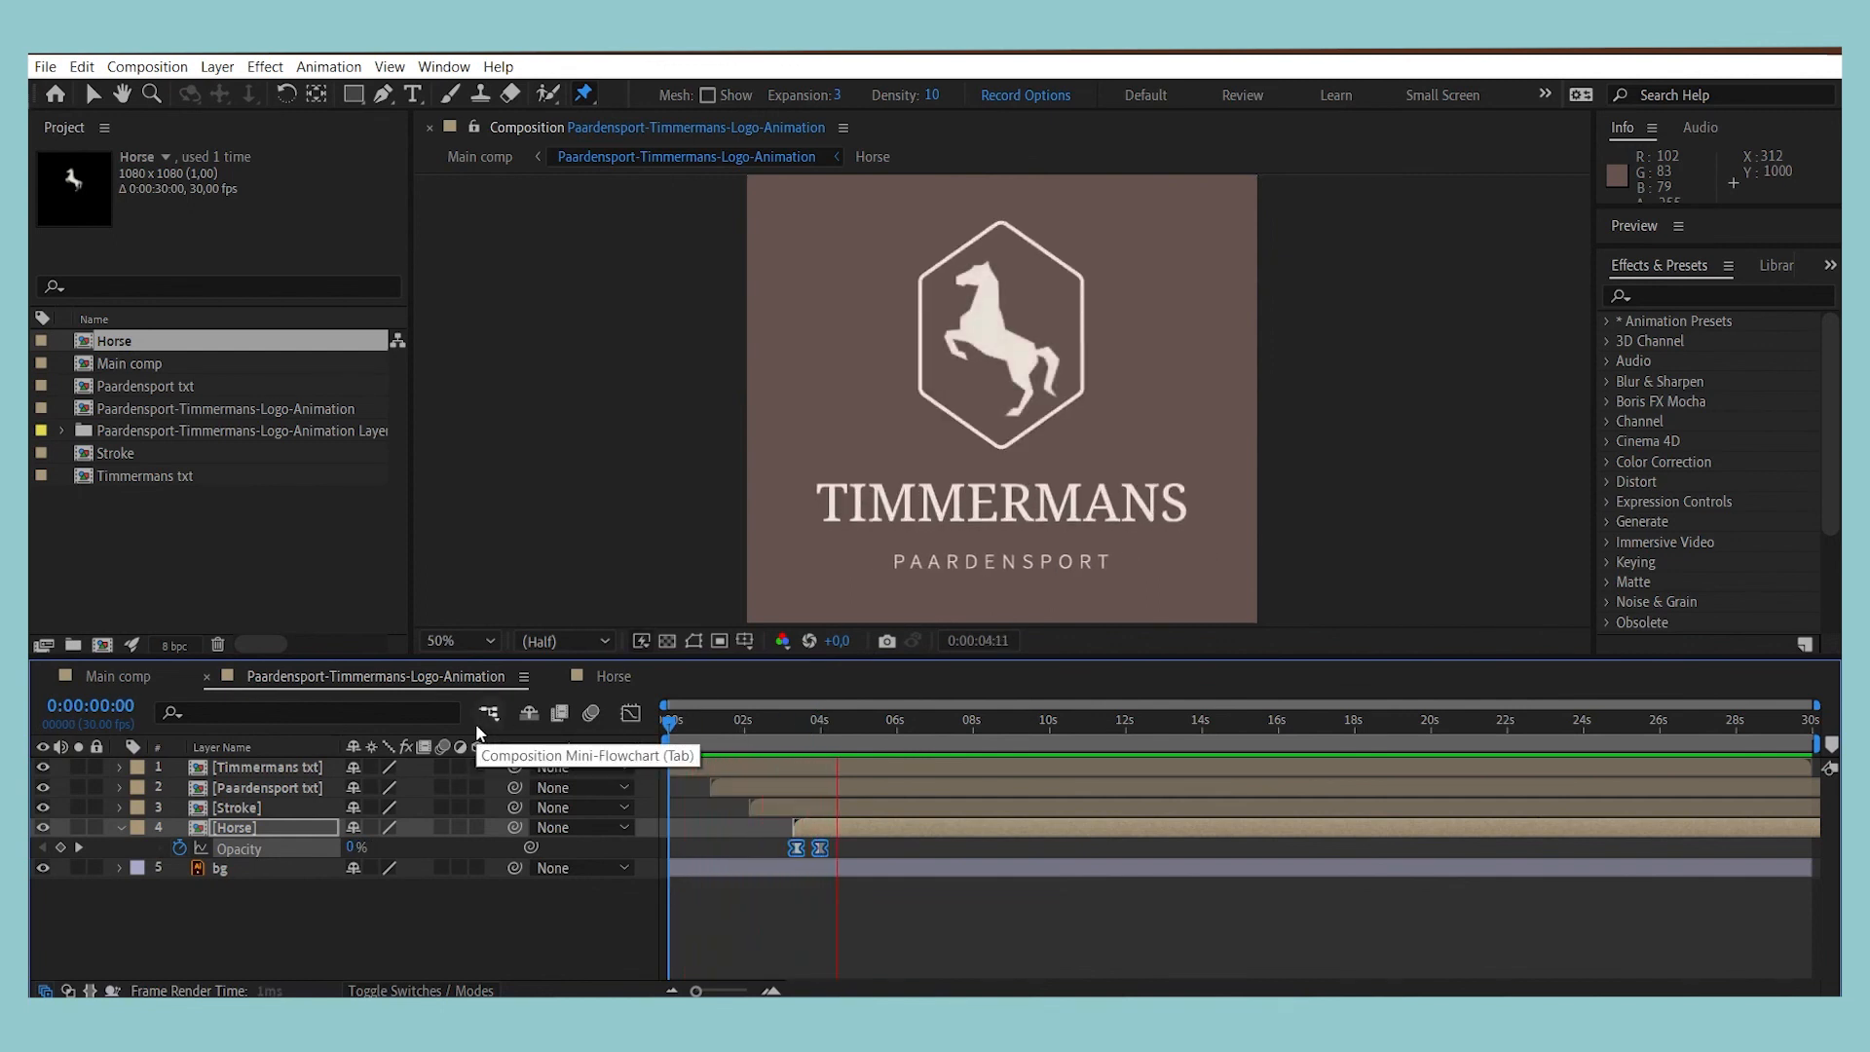
key("space")
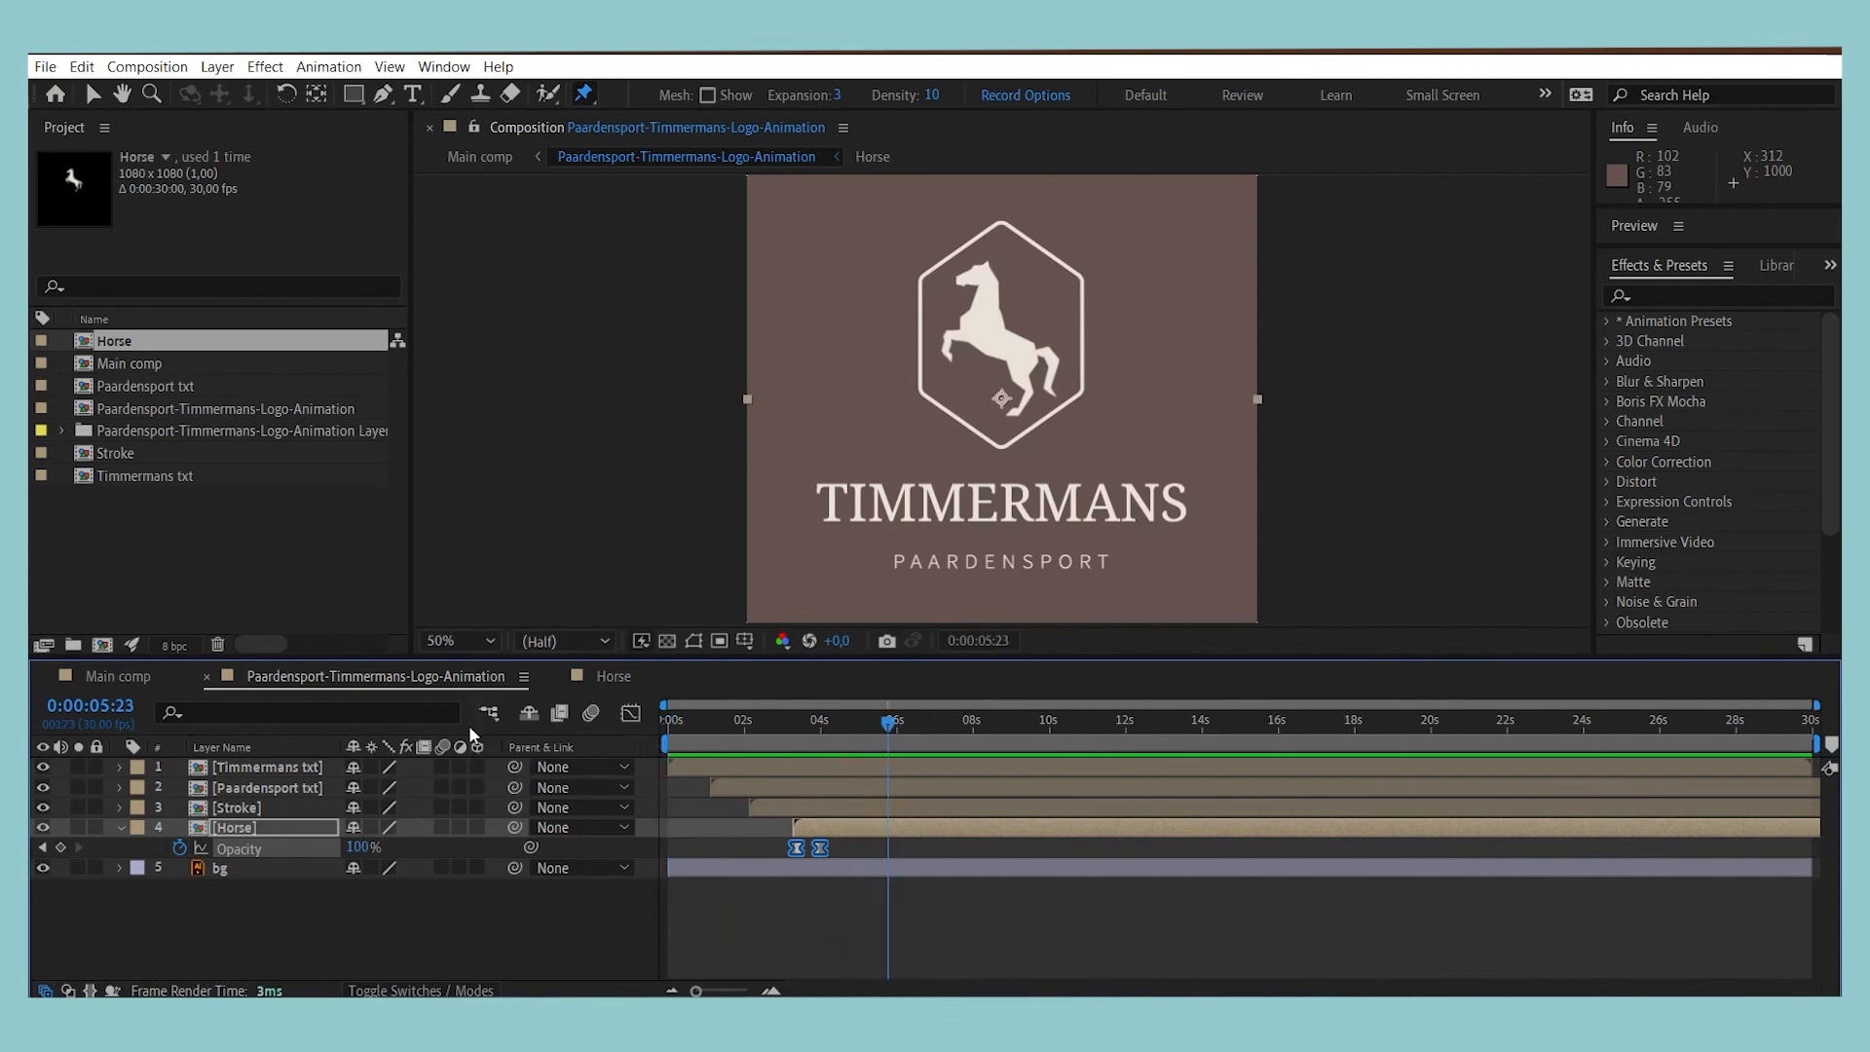
Step: Shift the selected keyframes in the Horse composition about 0.2 seconds earlier, and preview the logo composition from 0:00:02:00
left_click(622, 676)
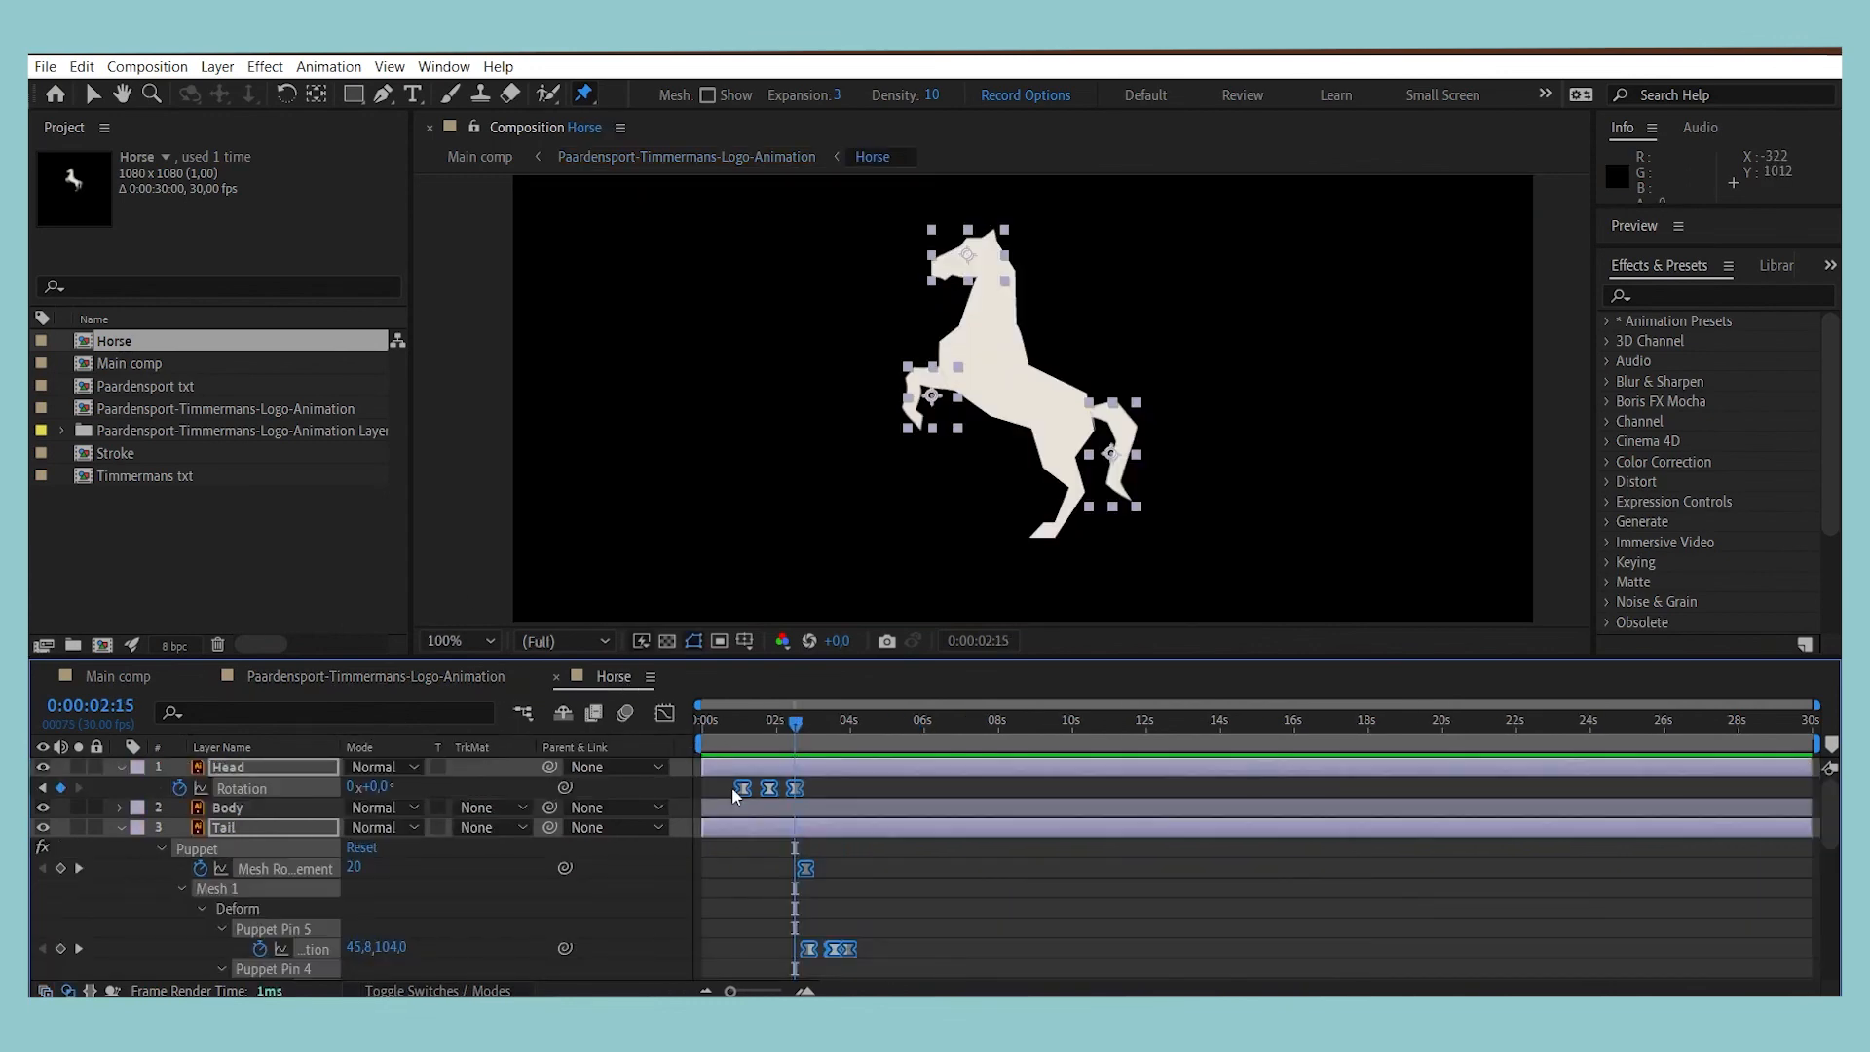
left_click_drag(744, 789, 740, 789)
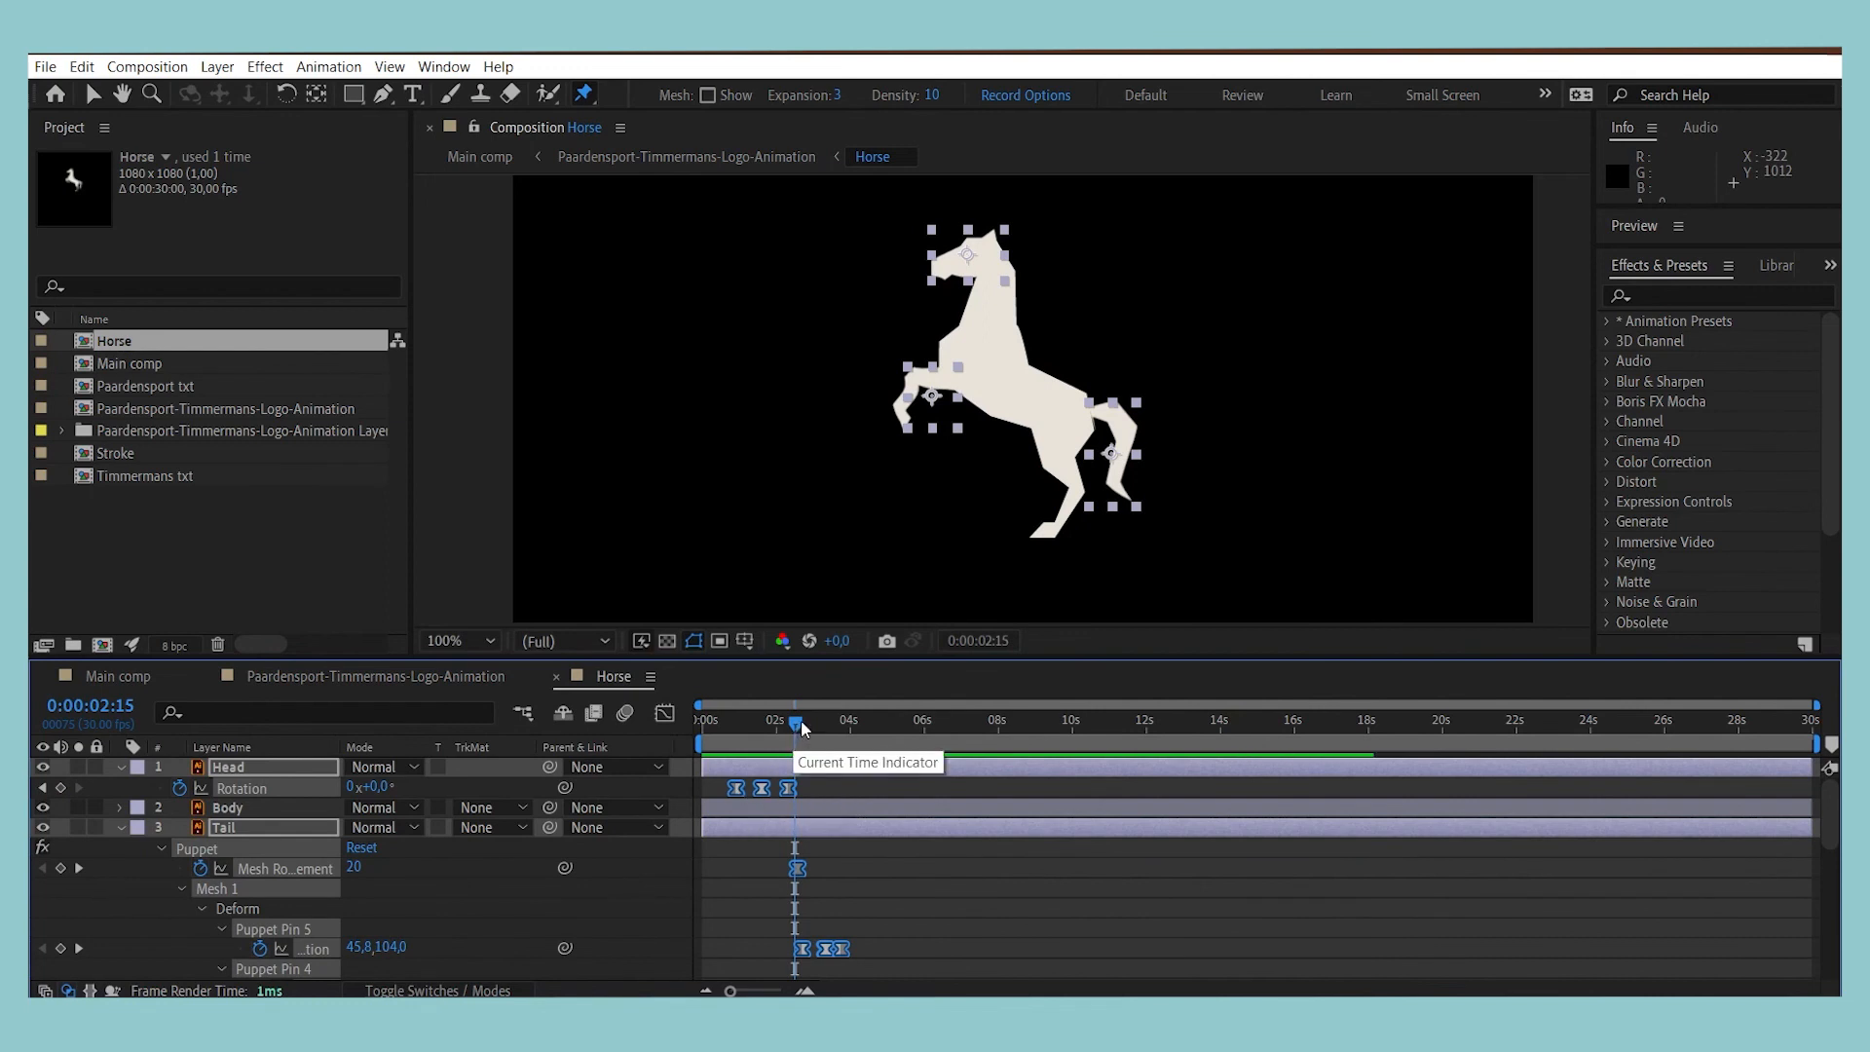
left_click_drag(801, 728, 368, 721)
left_click(302, 680)
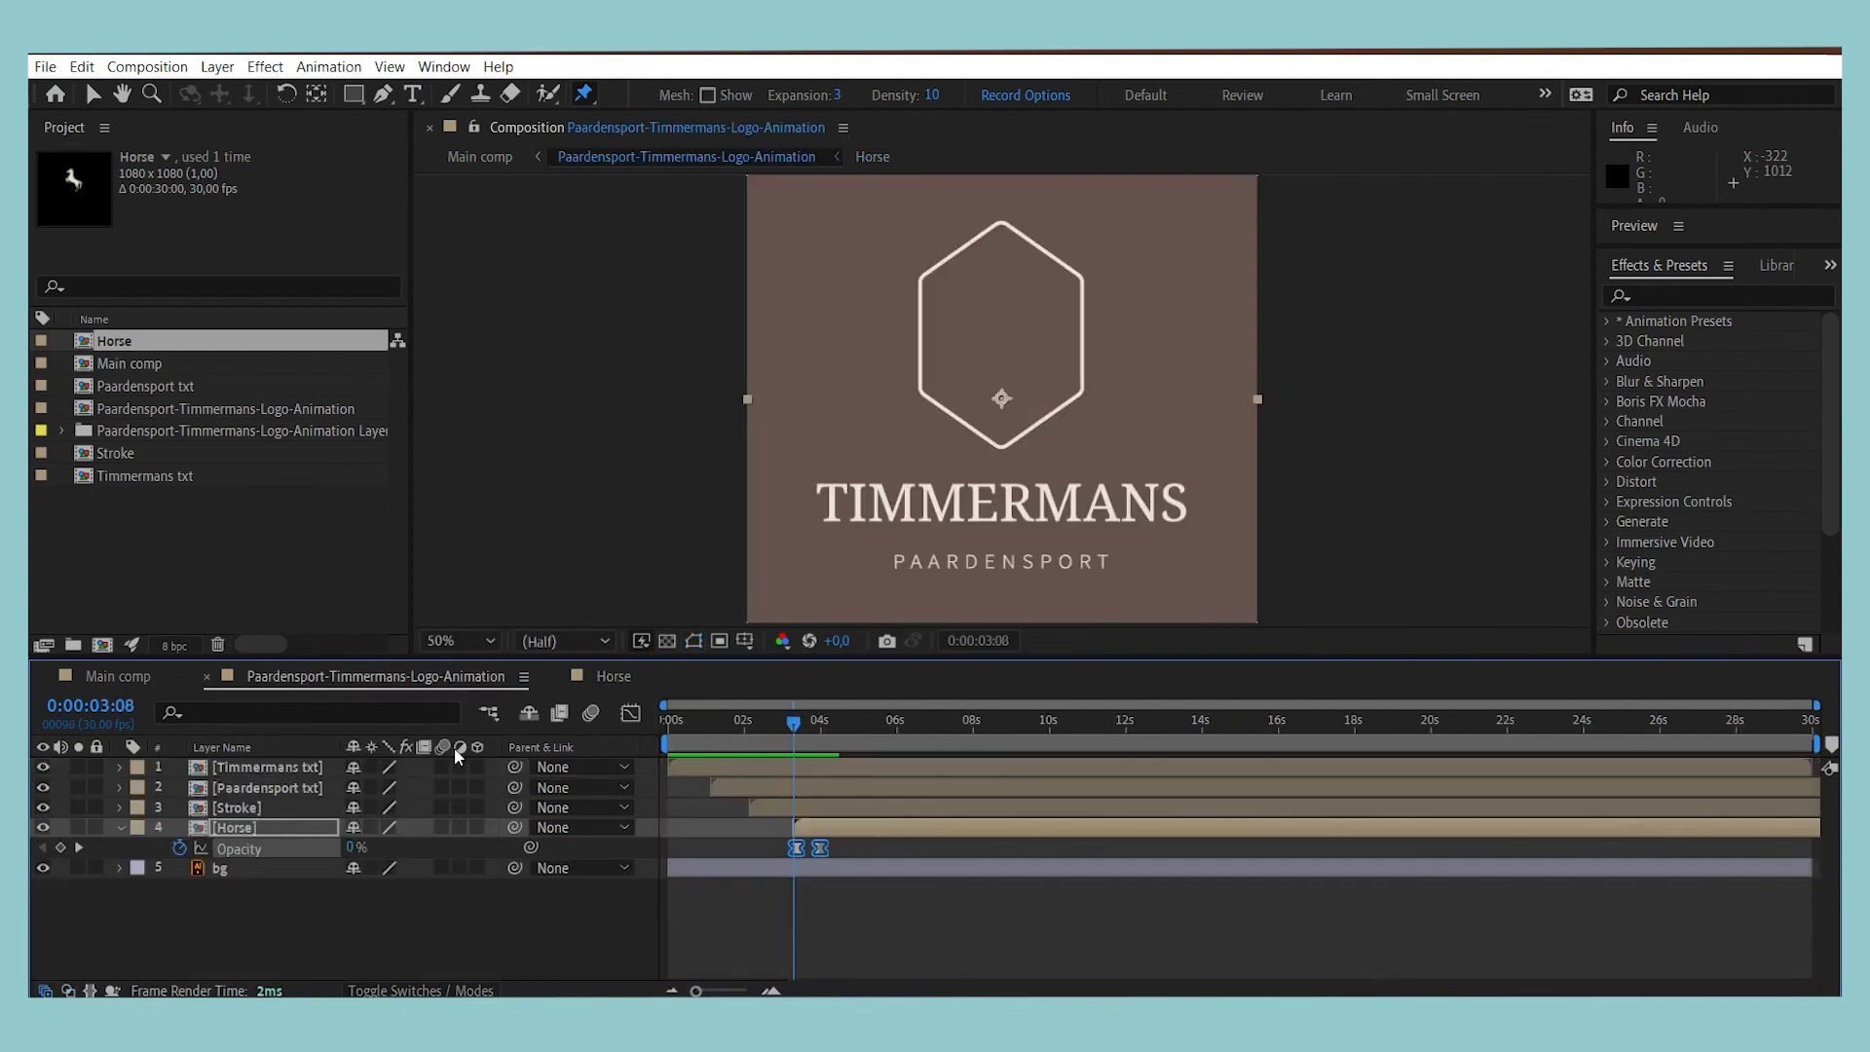
left_click(745, 721)
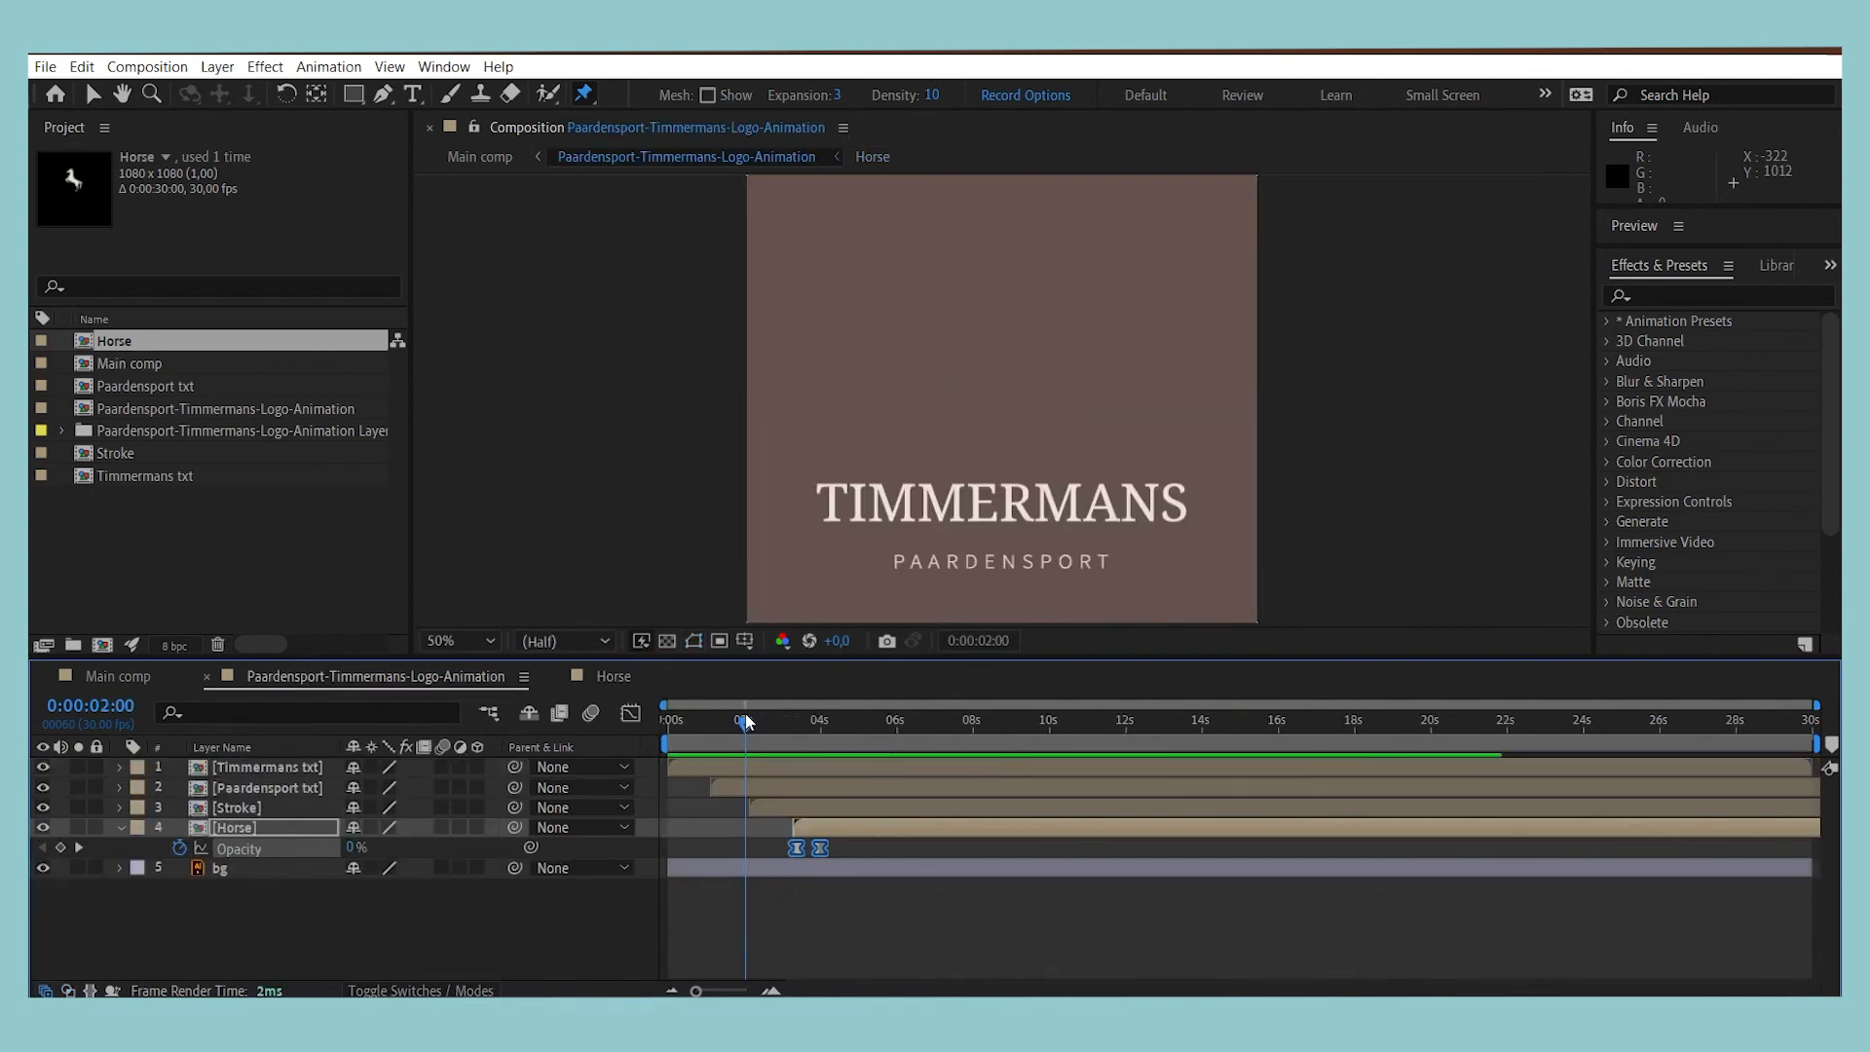
key("space")
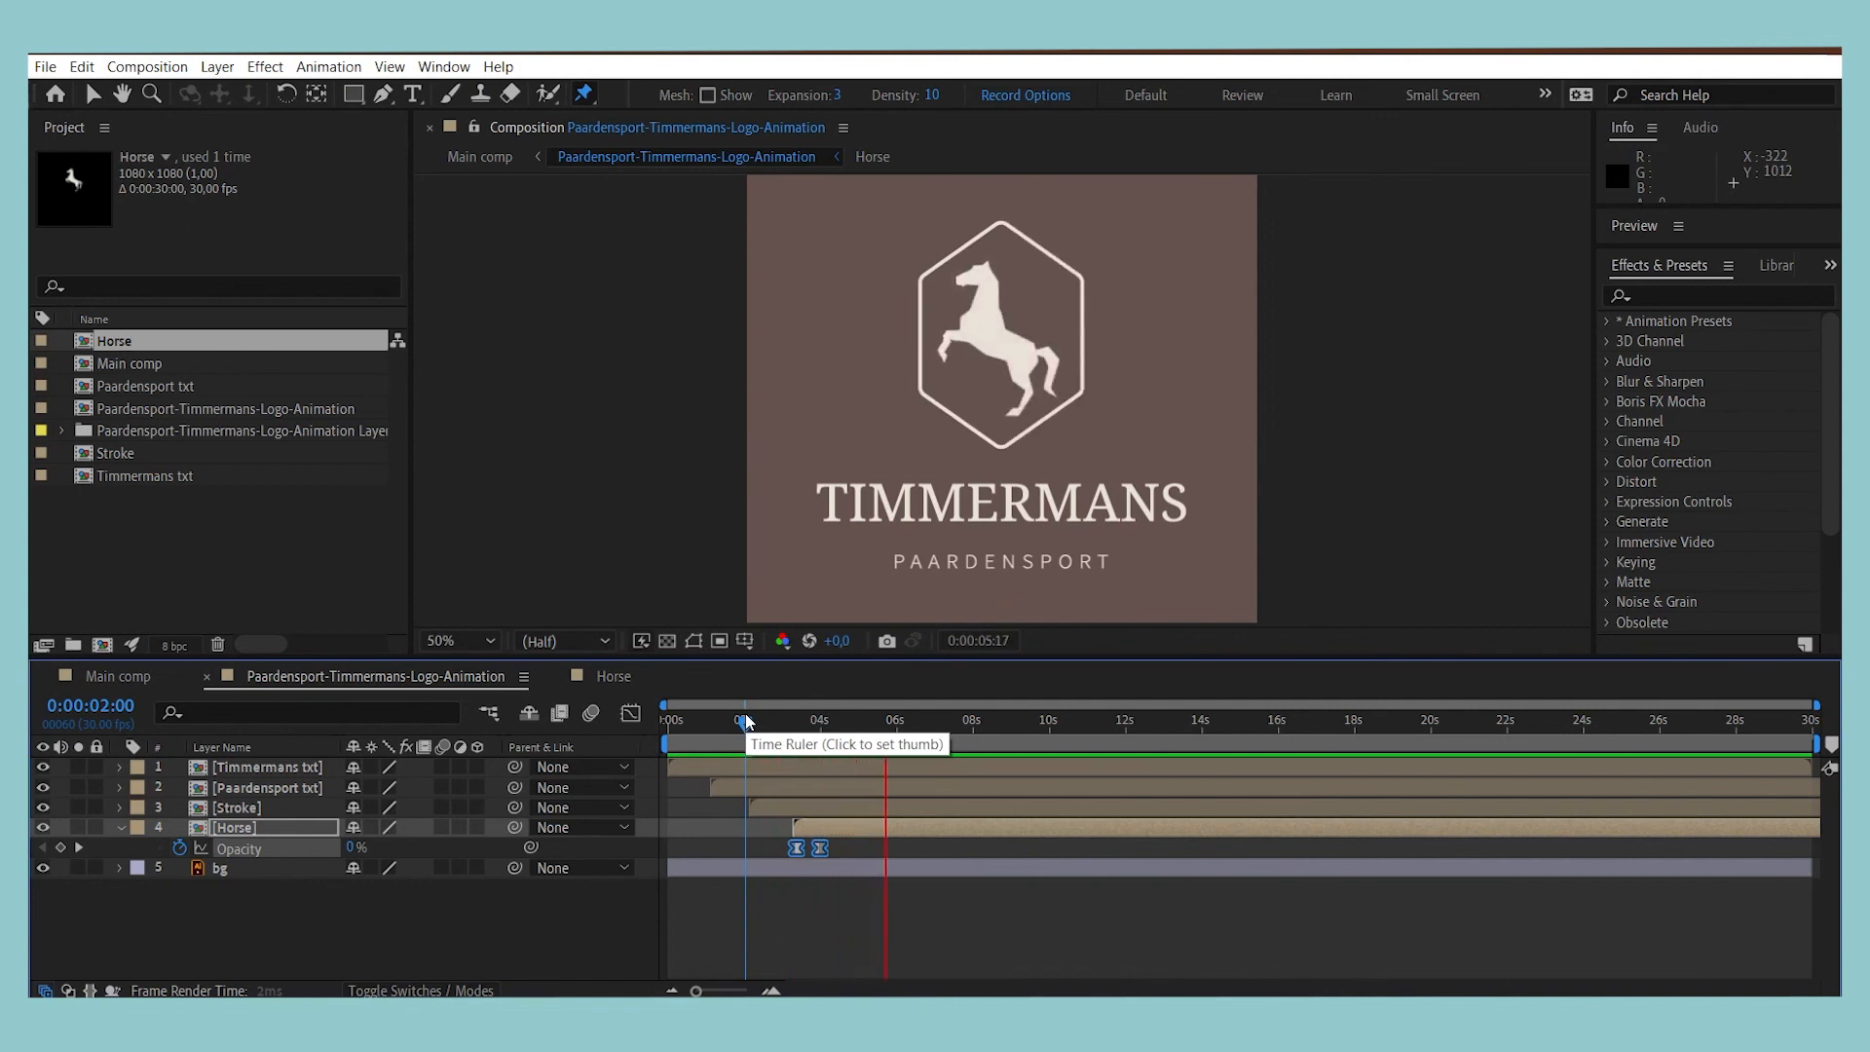
key("space")
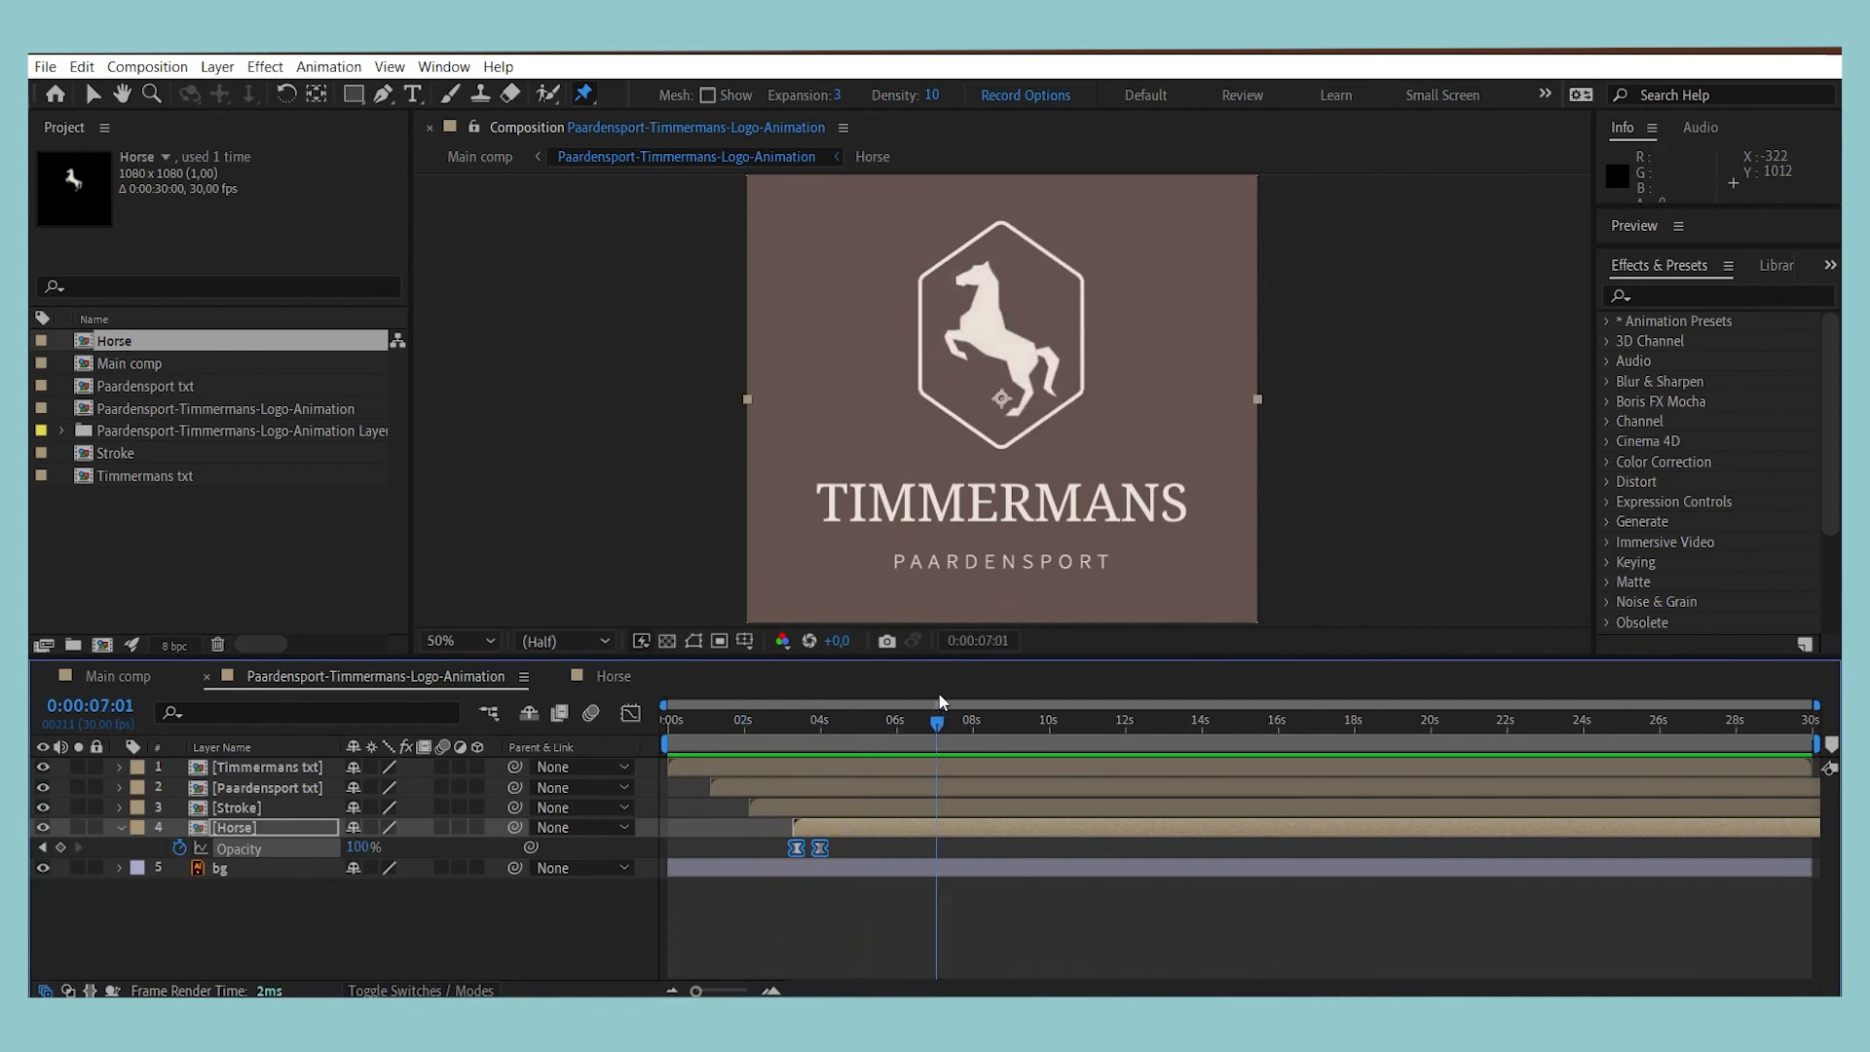